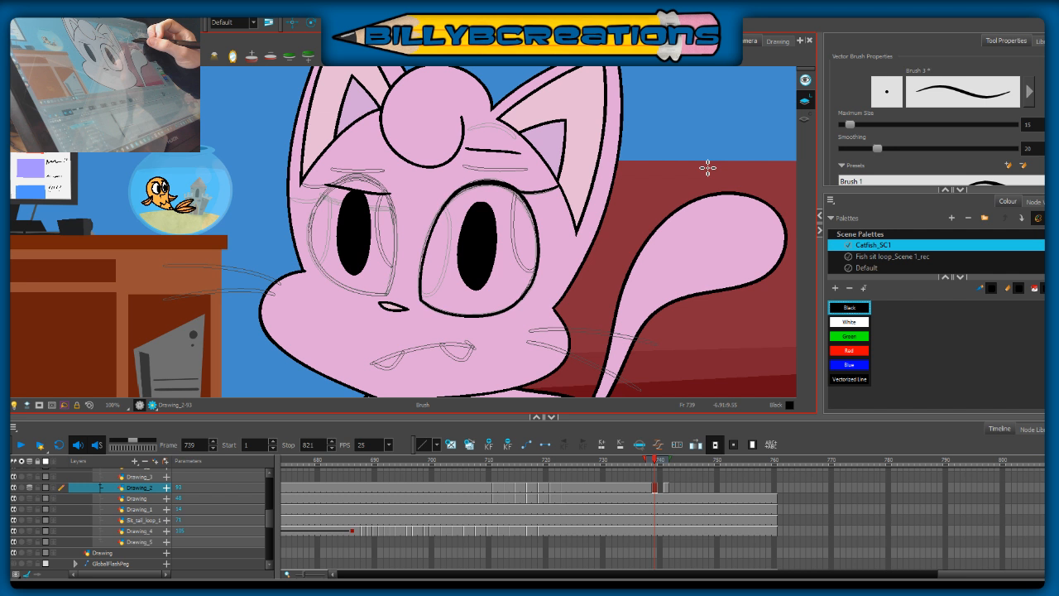
Step: Ink the outline of the cat's left eye on frame 739 of Drawing_2, tracing the onion-skin guides beneath the flattened lid
key("space")
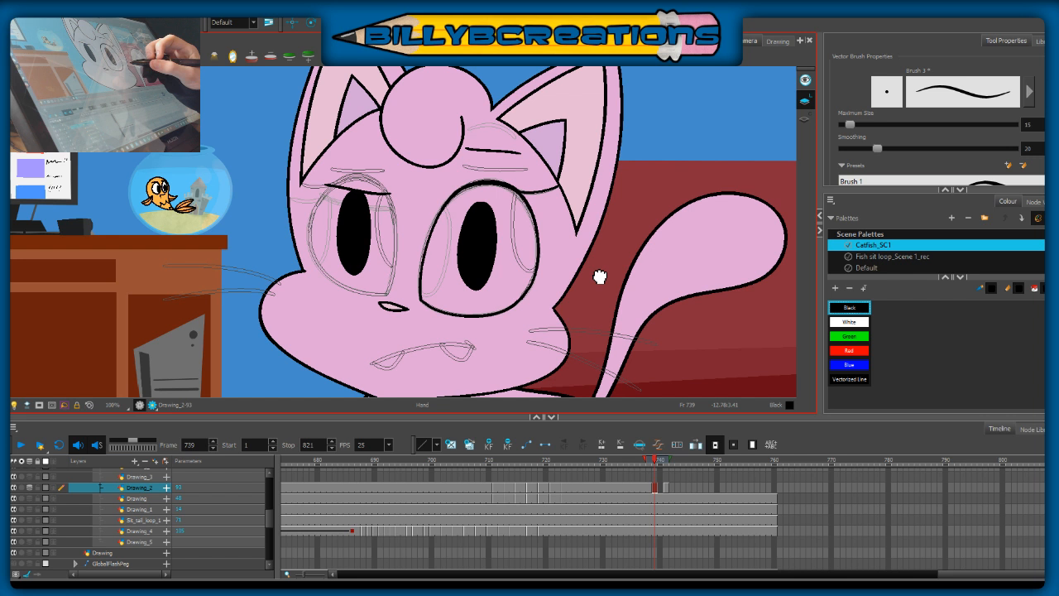
left_click_drag(599, 277, 601, 235)
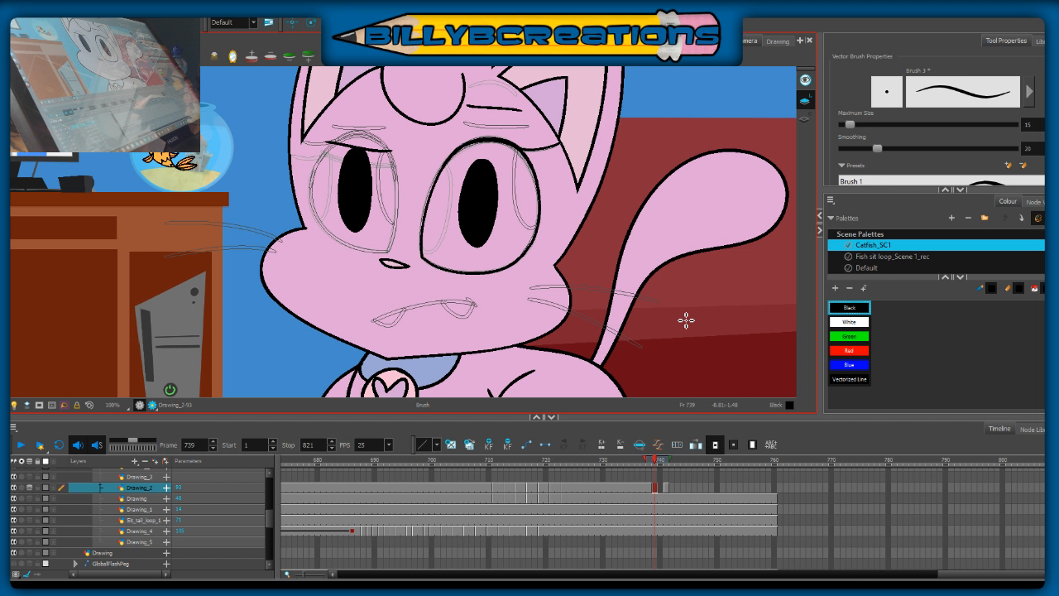
left_click_drag(685, 320, 762, 327)
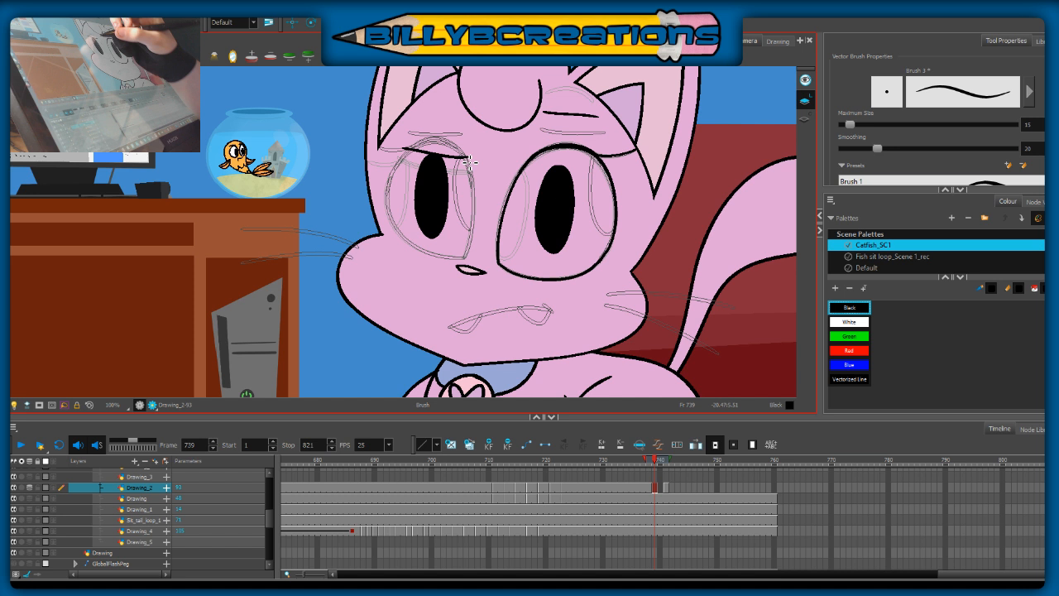
left_click_drag(413, 151, 438, 255)
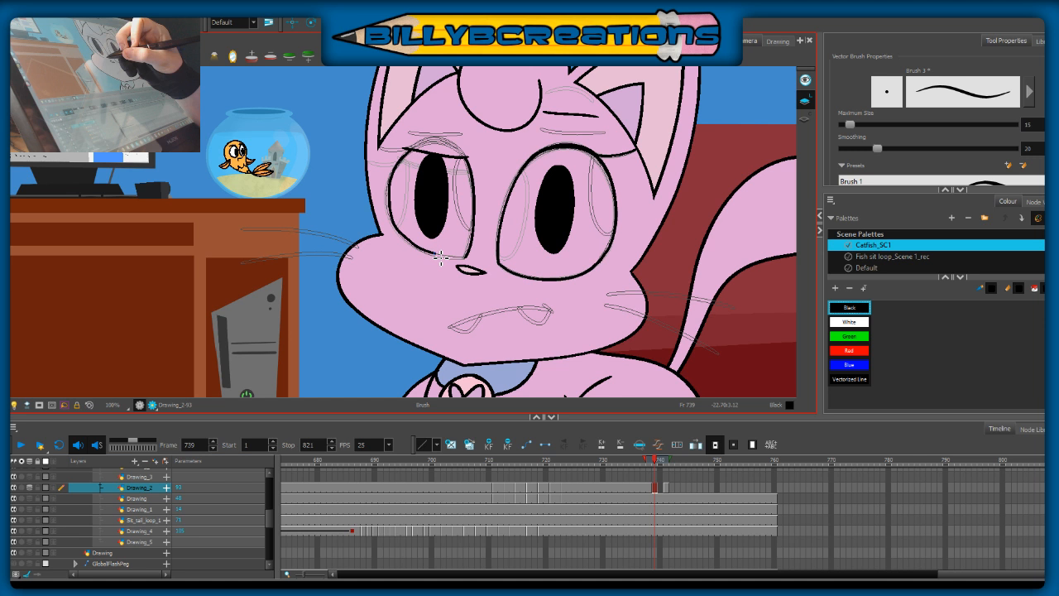
key("ctrl+z")
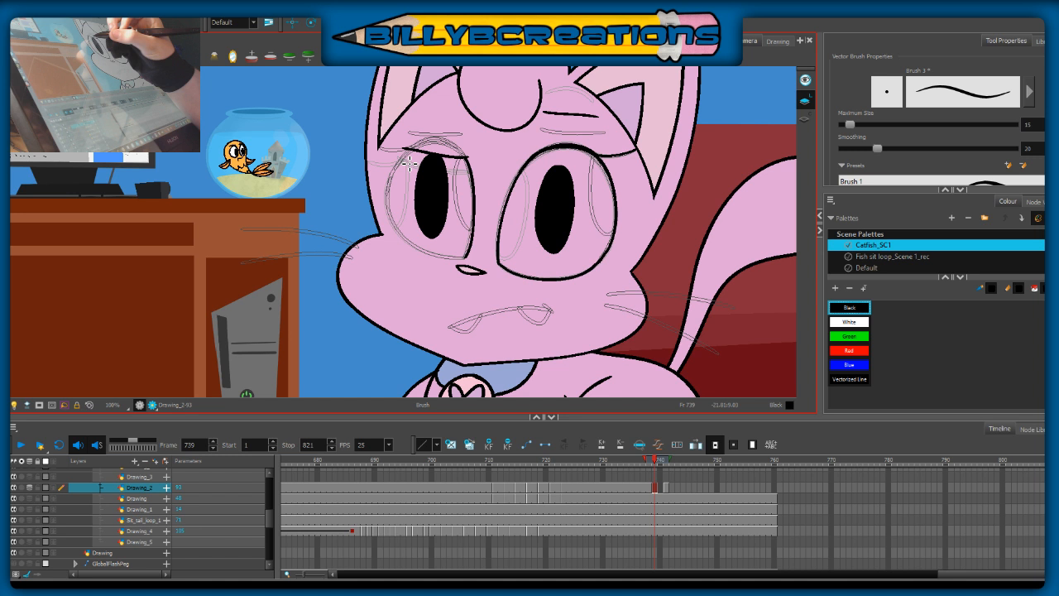
left_click_drag(409, 163, 473, 174)
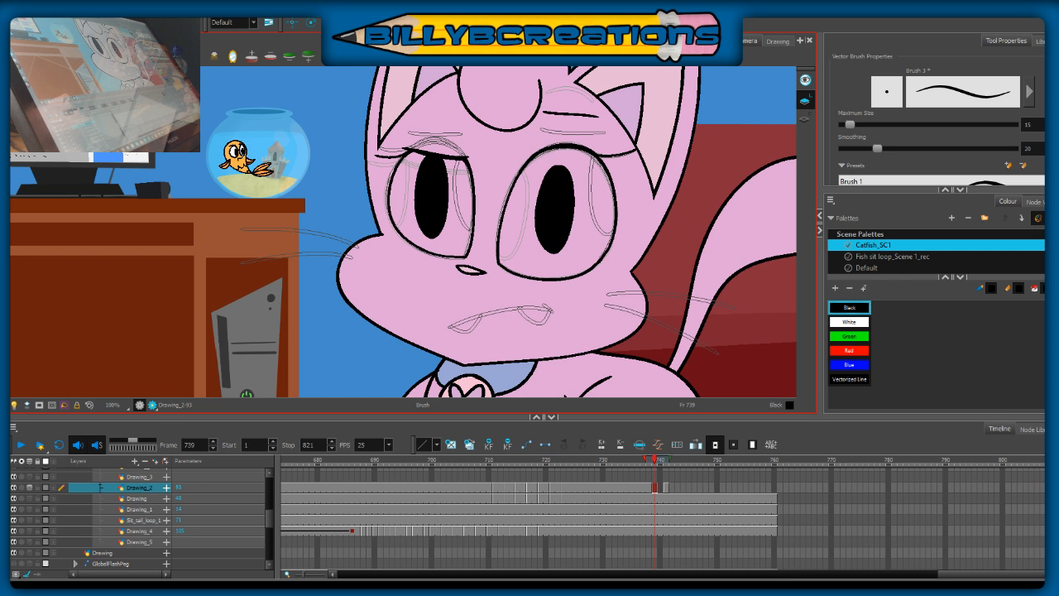
Step: With onion skin on, ink the right eye's pupil outline and eye contour on frame 737, and clean the contour's lower-right edge with the Eraser
key("period")
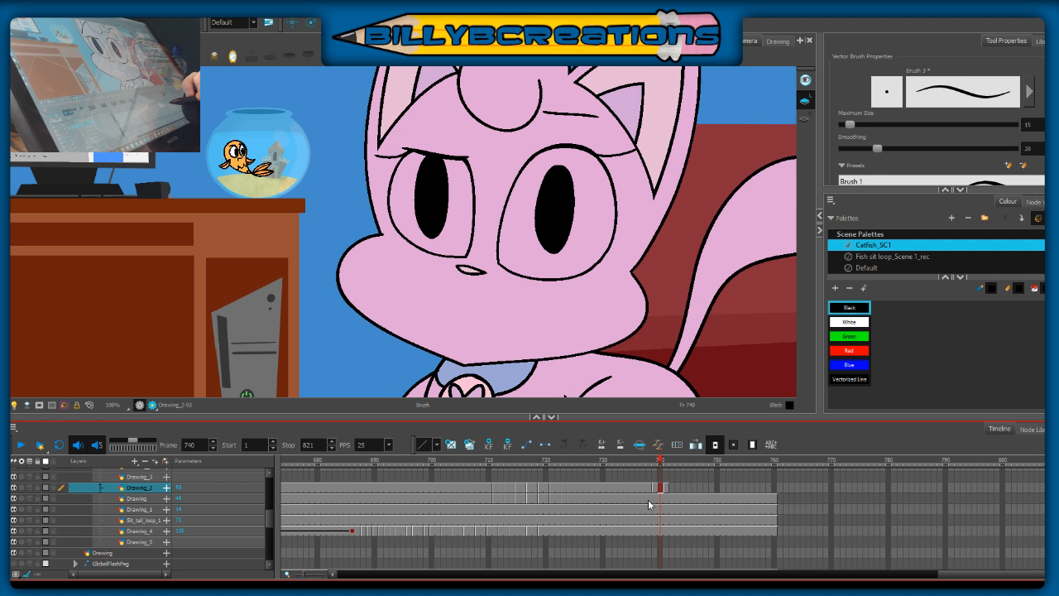
left_click(643, 488)
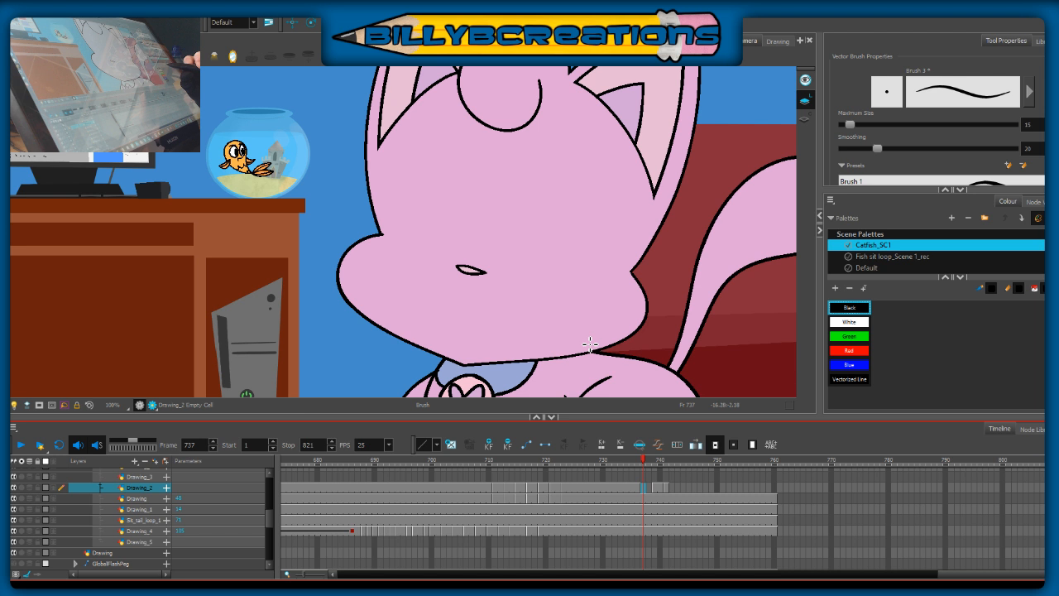
key("alt+o")
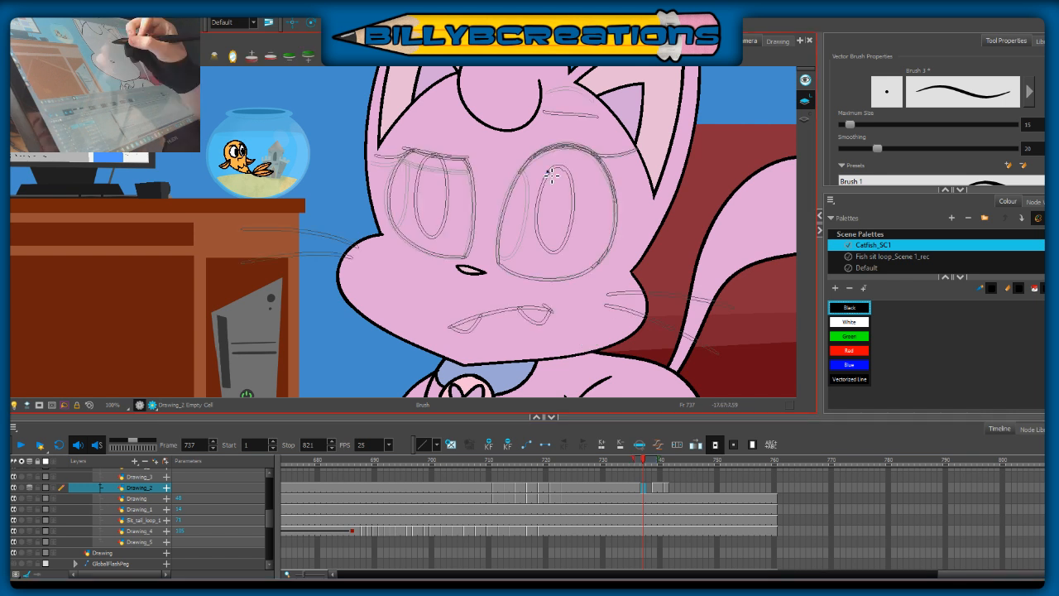
left_click_drag(549, 170, 556, 202)
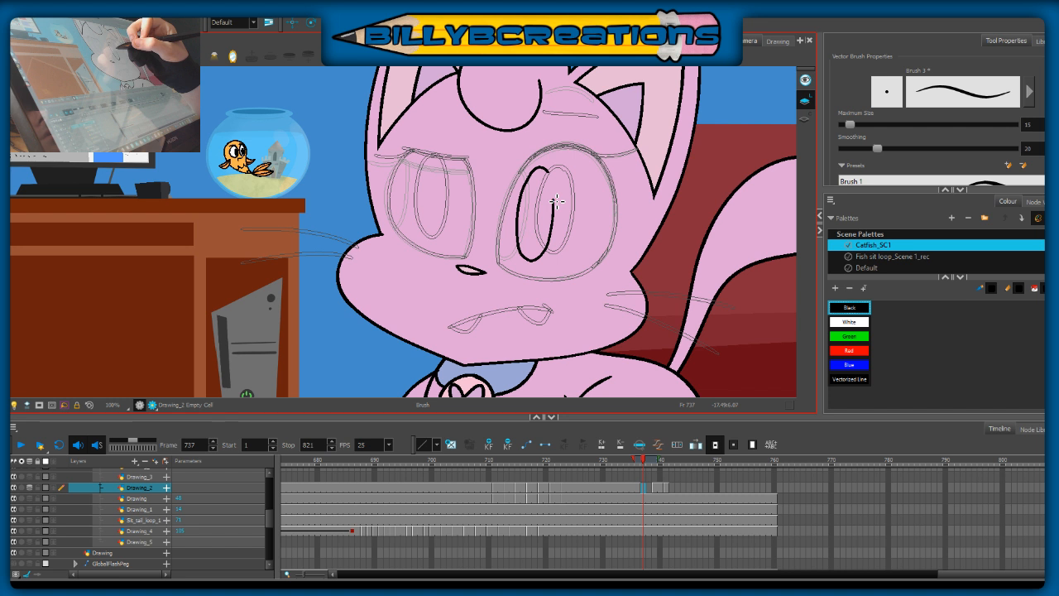
left_click_drag(557, 201, 548, 172)
left_click_drag(603, 251, 589, 266)
key("alt+e")
left_click_drag(602, 251, 590, 268)
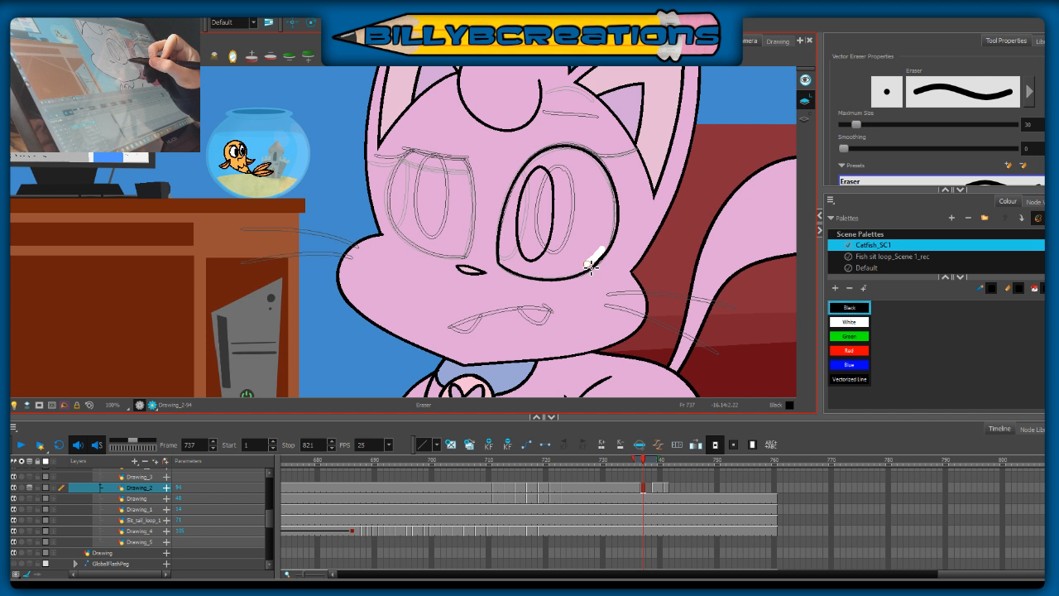
Step: Finish both eyes on frame 737 with the Brush, adding a heavier lid, outer crease lines and solid black pupils
key("alt+b")
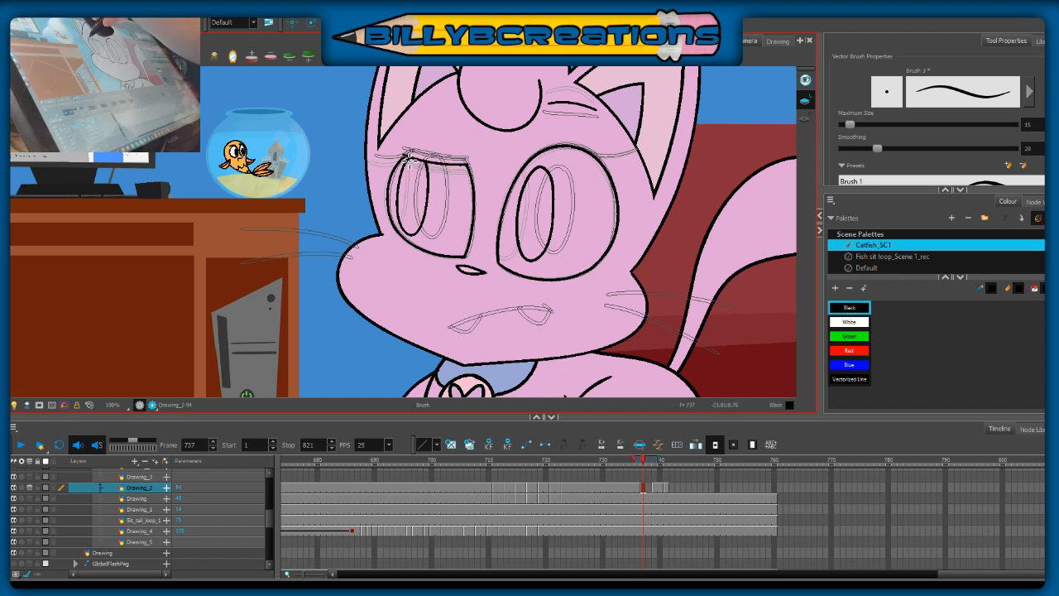
left_click_drag(409, 160, 405, 155)
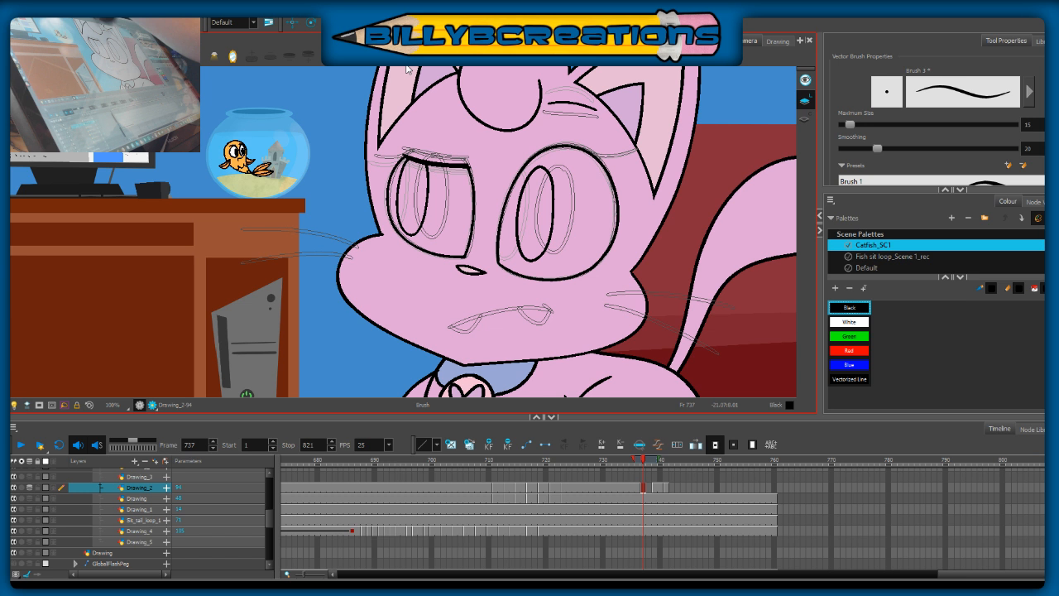
left_click_drag(372, 157, 404, 156)
left_click_drag(412, 166, 412, 230)
left_click_drag(537, 172, 534, 255)
left_click_drag(637, 150, 597, 156)
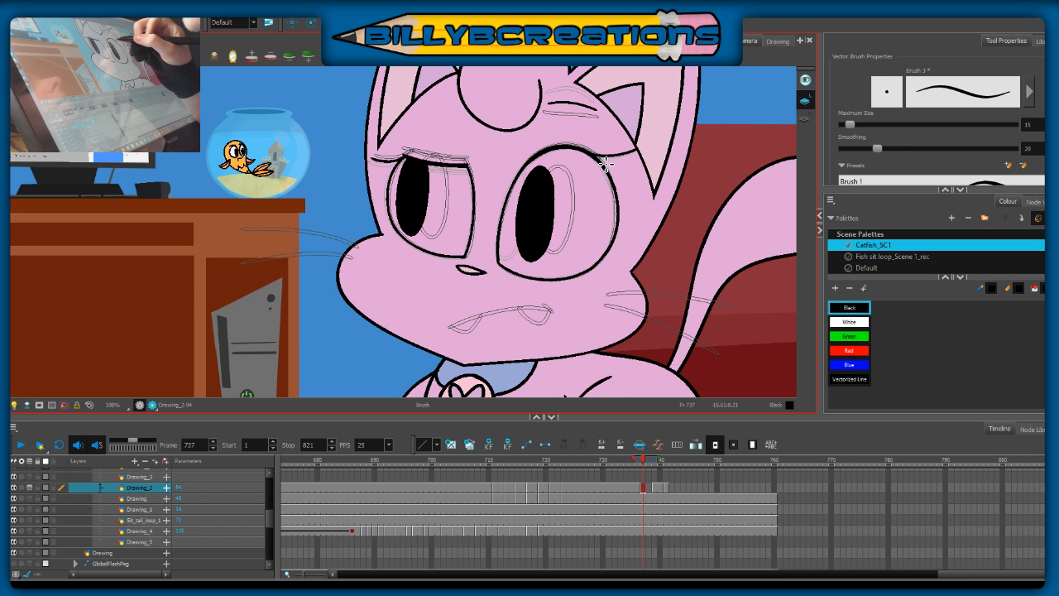
left_click_drag(606, 164, 540, 164)
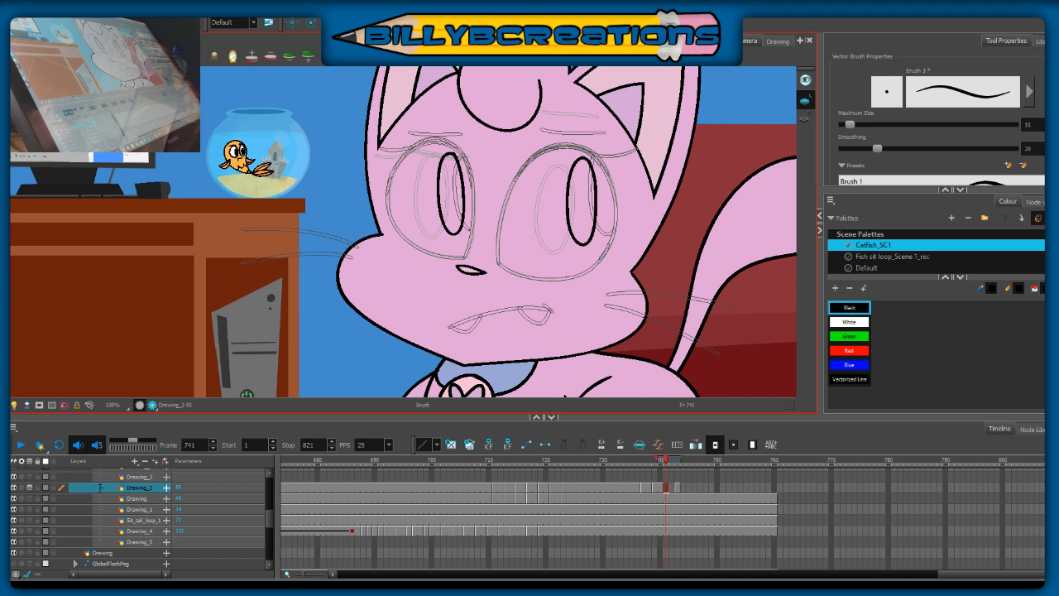
mouse_move(728, 221)
left_mouse_down()
mouse_move(648, 229)
mouse_move(621, 262)
mouse_move(647, 278)
left_mouse_up()
key("ctrl+z")
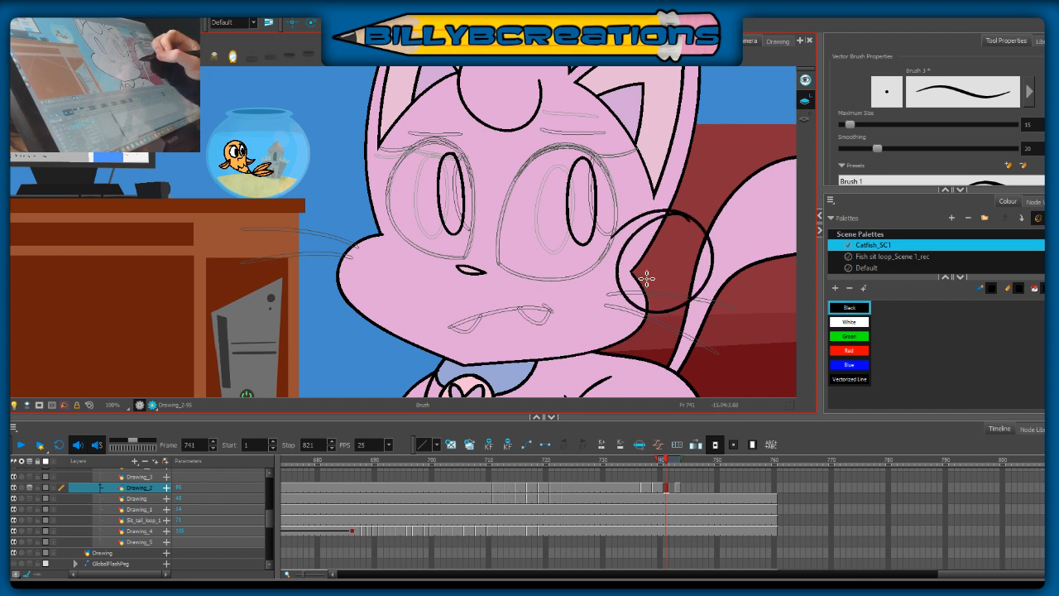
key("ctrl+z")
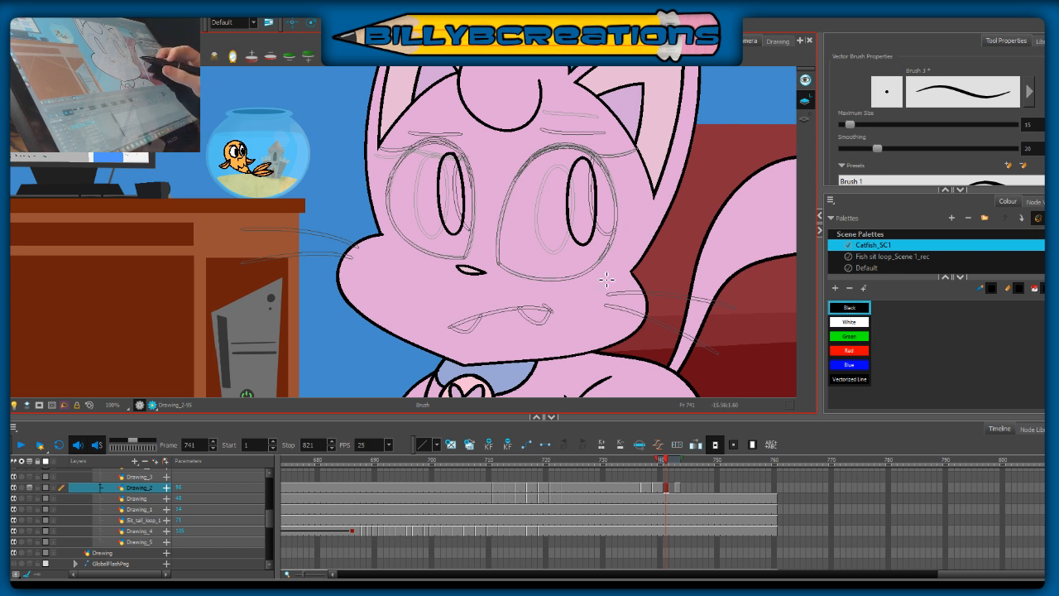
left_click_drag(669, 261, 681, 251)
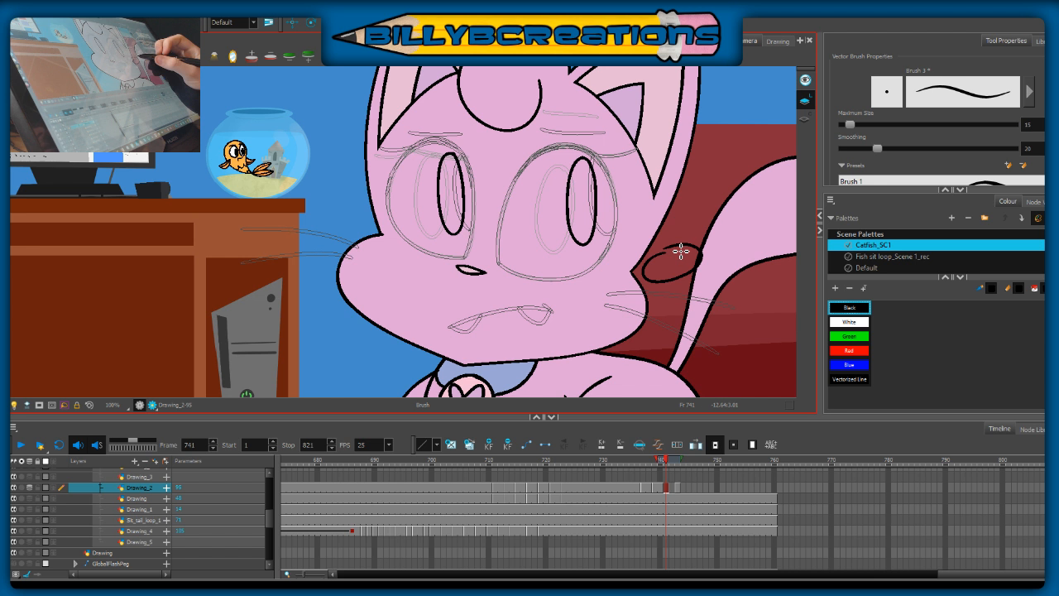
key("ctrl+z")
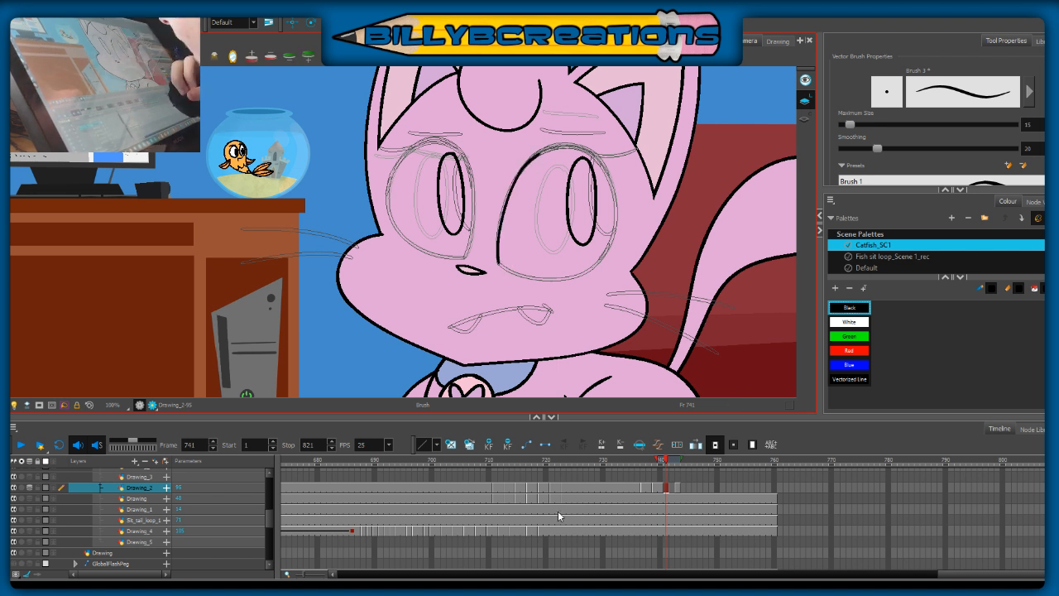
Step: Ink the right eye's full outline around its pupil on frame 741, following the onion-skin guide
key("ctrl+z")
mouse_move(498, 263)
left_mouse_down()
mouse_move(502, 213)
mouse_move(515, 189)
mouse_move(590, 154)
mouse_move(615, 187)
left_mouse_up()
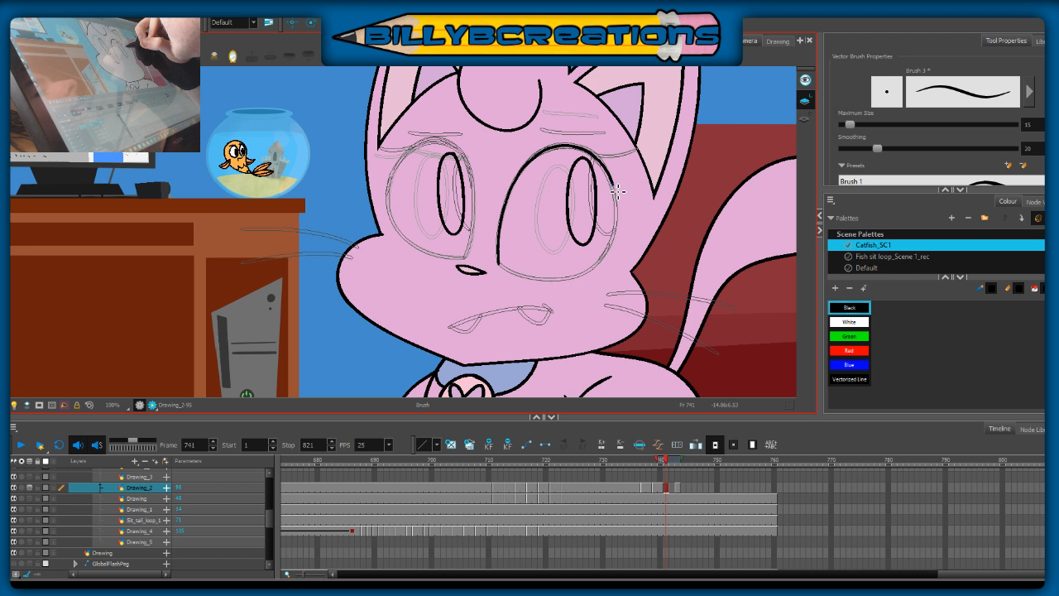
left_click_drag(618, 192, 618, 194)
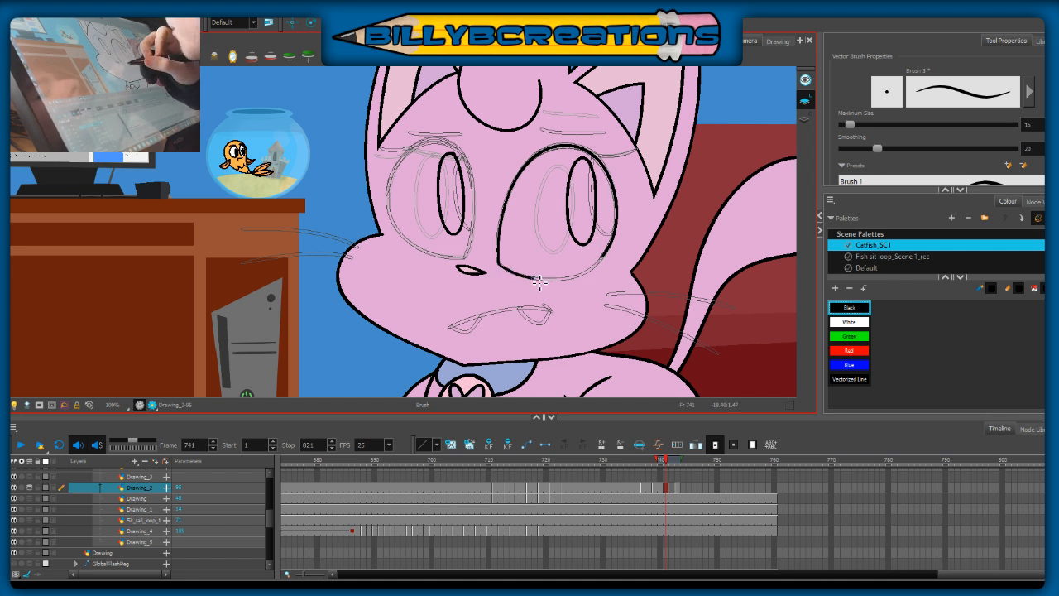
left_click_drag(539, 283, 567, 282)
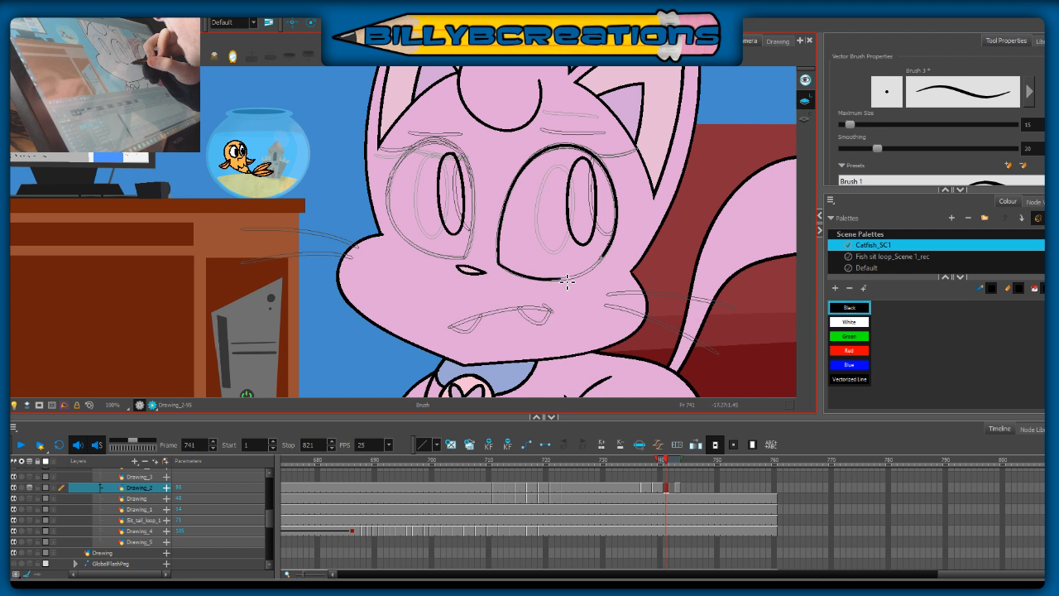
mouse_move(548, 280)
left_mouse_down()
mouse_move(594, 272)
mouse_move(609, 256)
left_mouse_up()
key("ctrl+z")
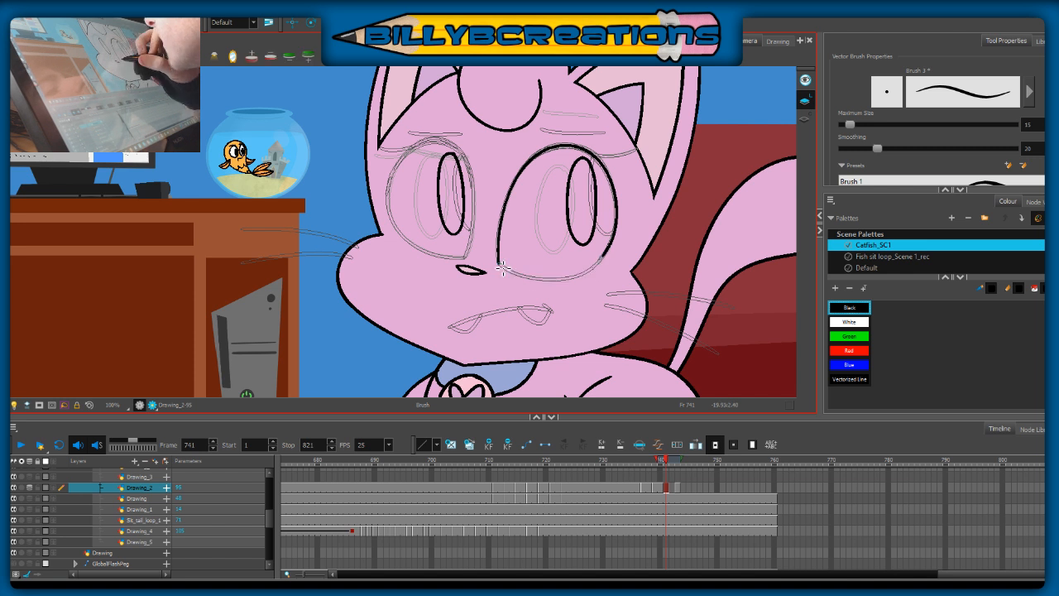
left_click_drag(502, 267, 556, 282)
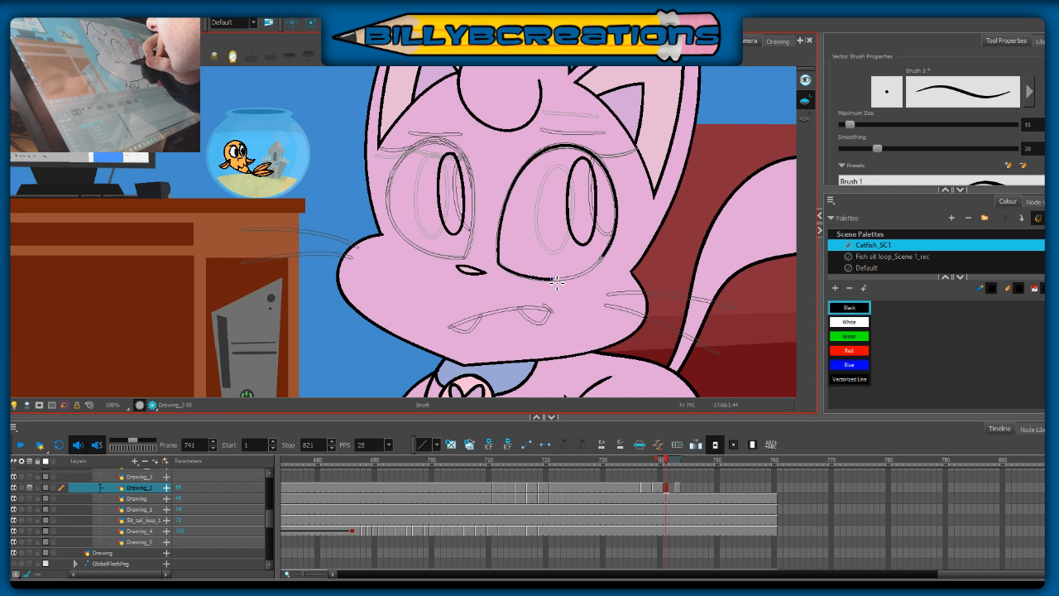
left_click_drag(557, 282, 606, 256)
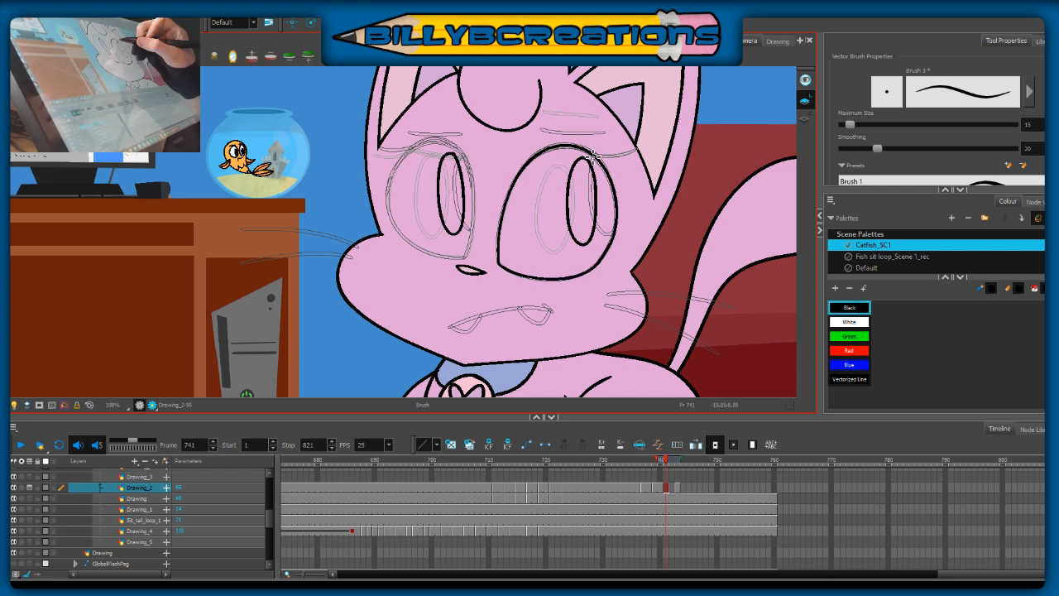
Step: Draw the right eye's outer crease line and the eyebrow above it on frame 741
left_click_drag(589, 153, 642, 152)
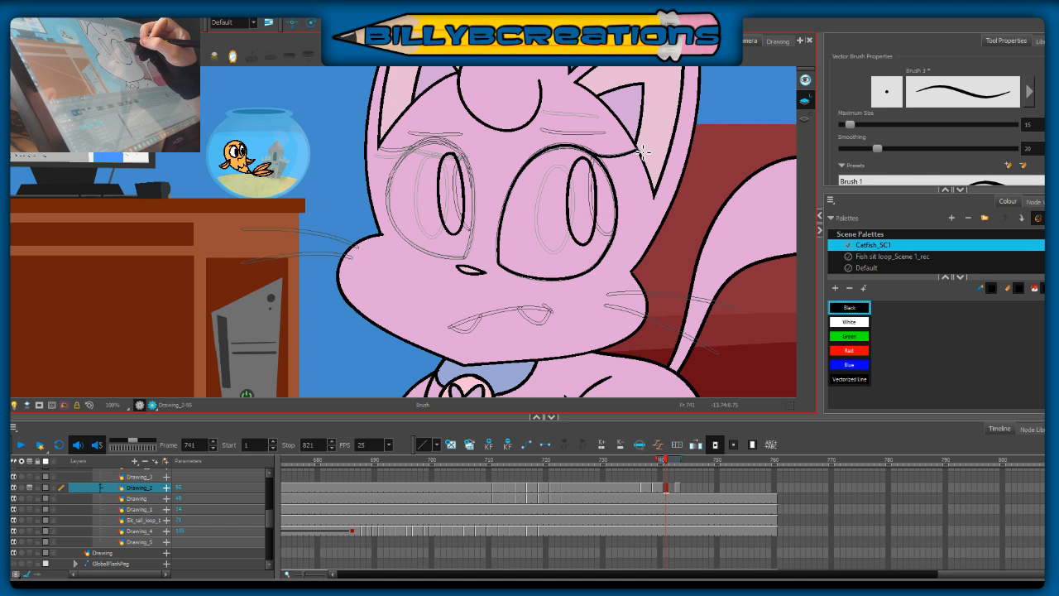
left_click_drag(643, 151, 644, 152)
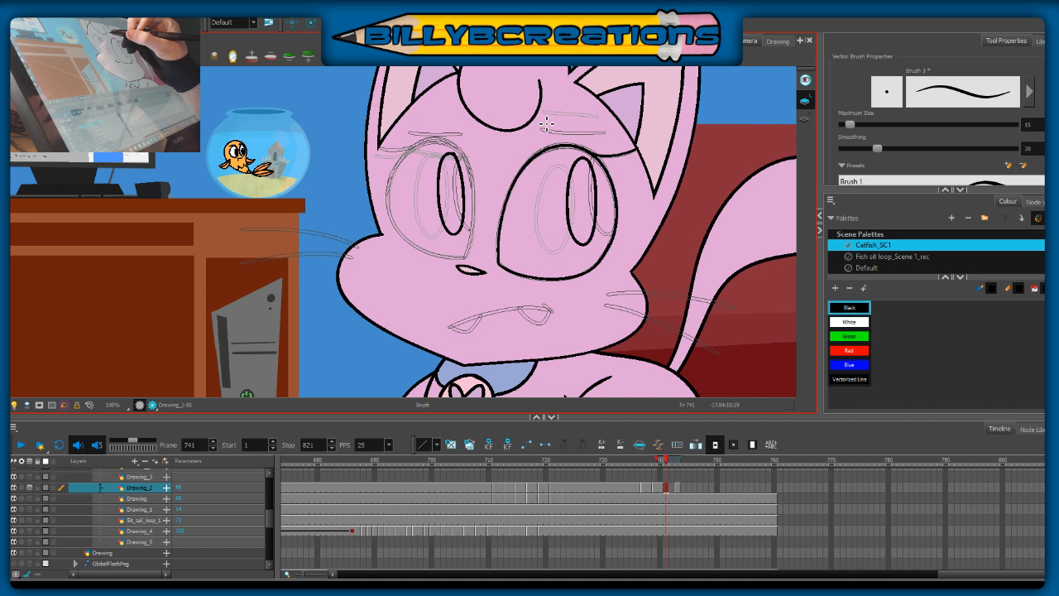
left_click_drag(547, 123, 606, 128)
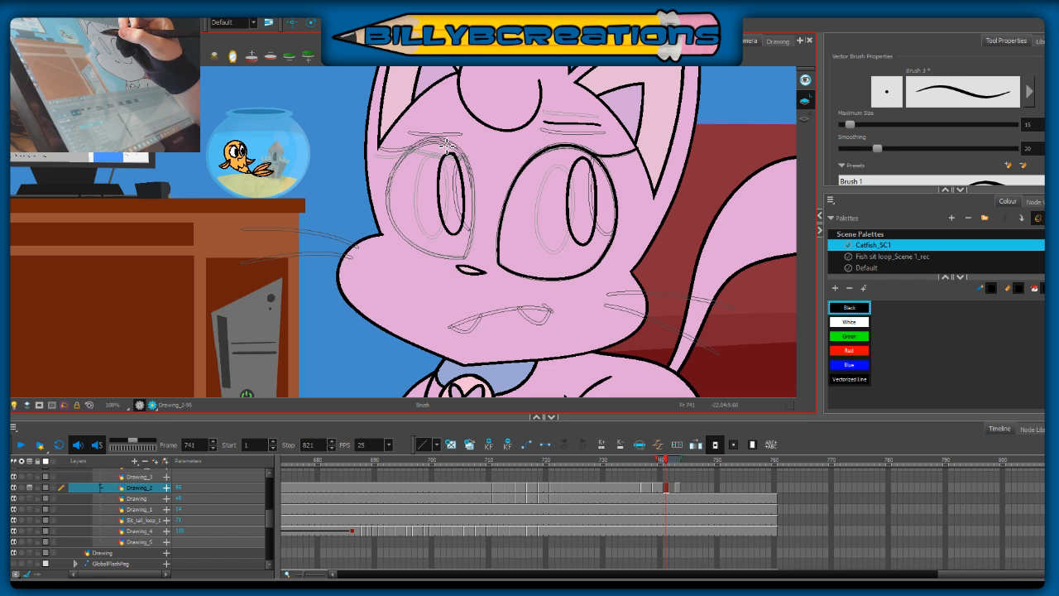
Step: Ink the left eye's outline on frame 741 and thicken its upper lid with the Brush
left_click_drag(465, 147, 410, 142)
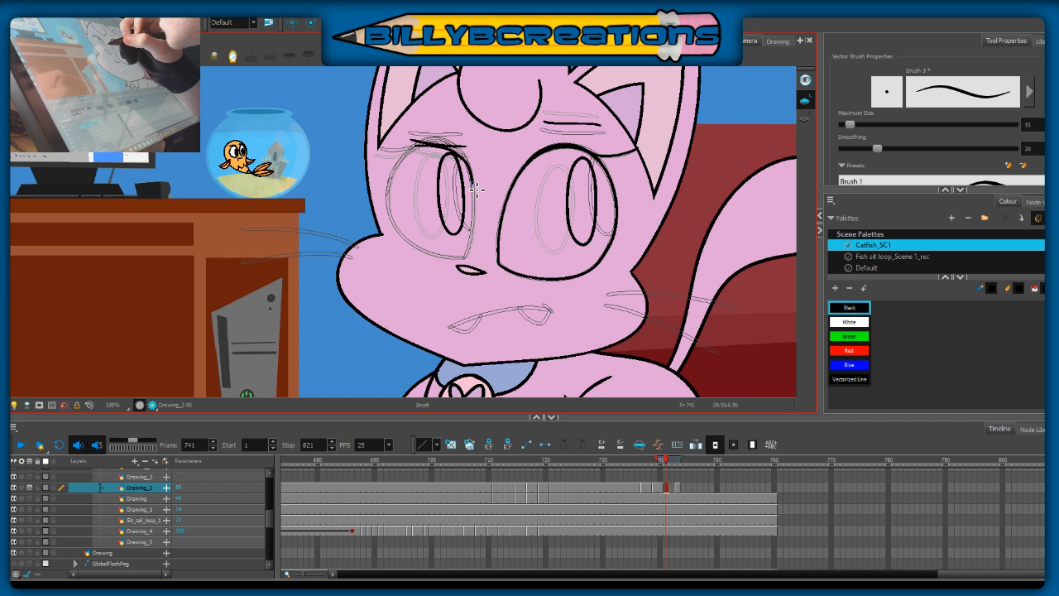
left_click_drag(477, 190, 467, 257)
mouse_move(422, 147)
left_mouse_down()
mouse_move(433, 254)
mouse_move(451, 260)
left_mouse_up()
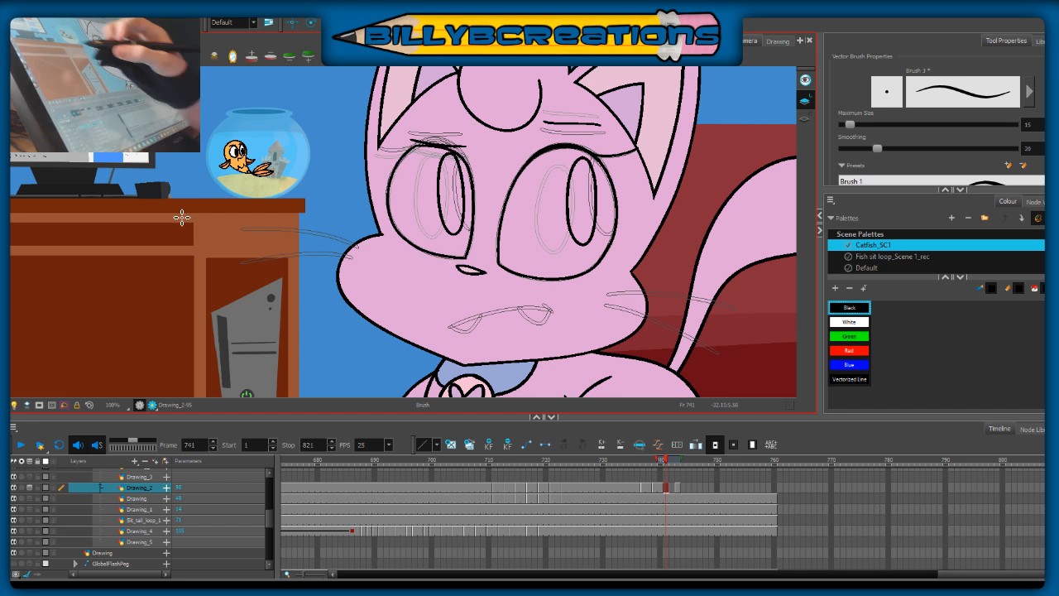
key("alt+e")
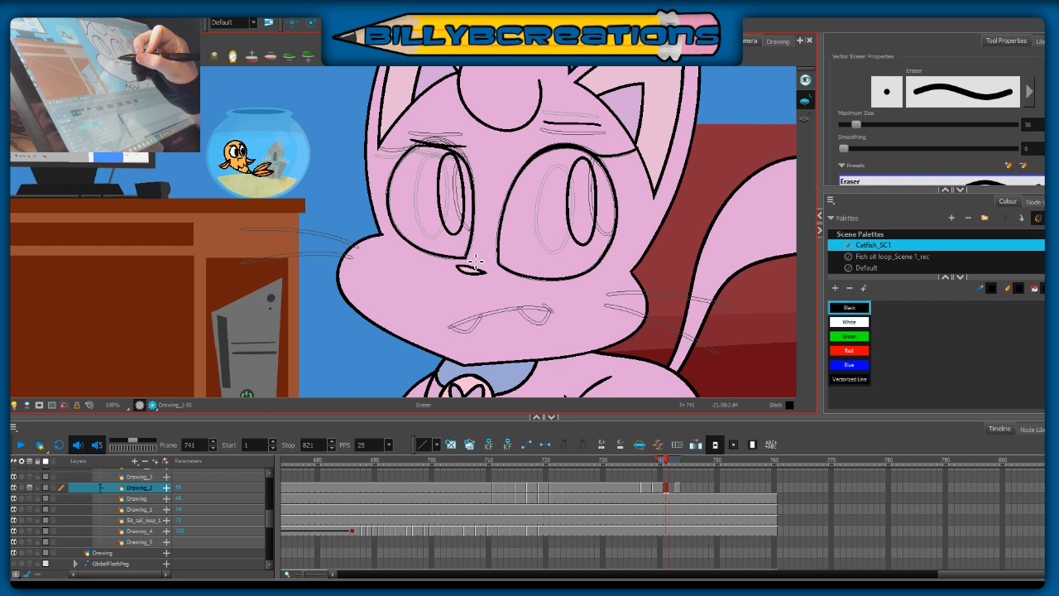
key("alt+b")
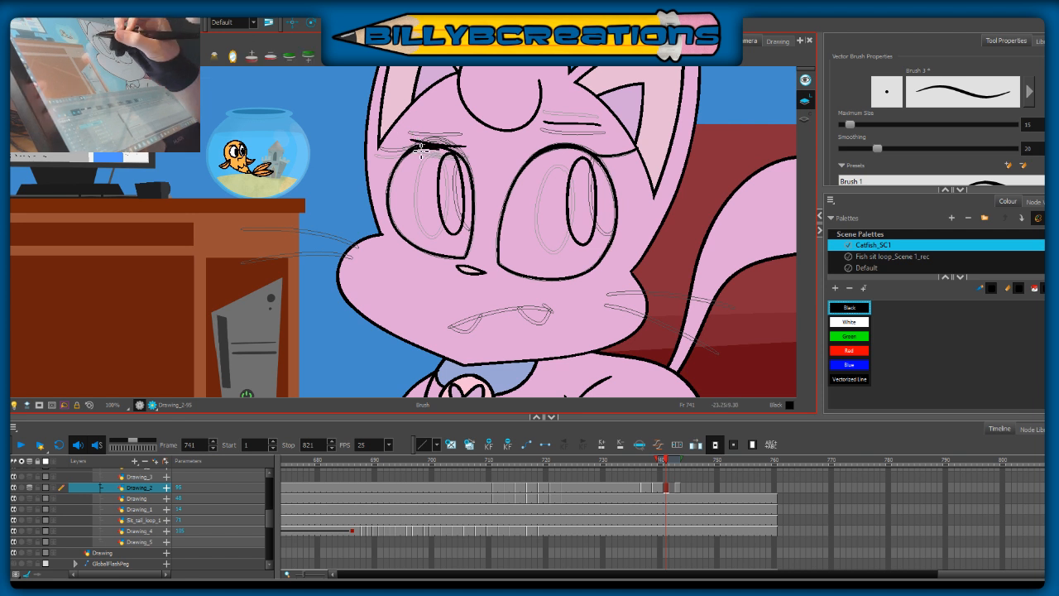
left_click_drag(421, 147, 464, 154)
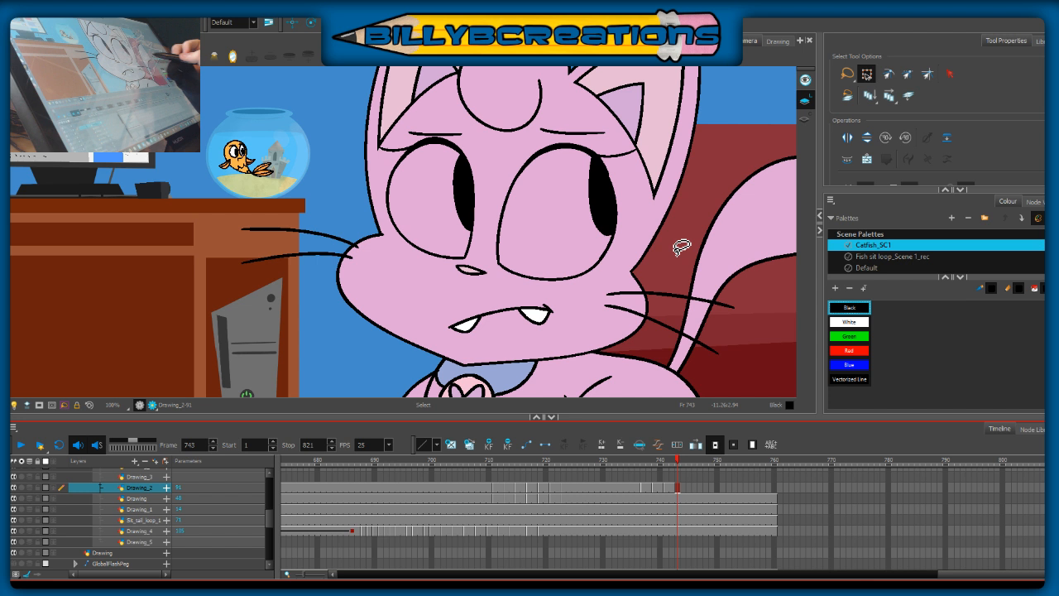
Step: Duplicate the Drawing_2 eye pose at frame 744 as a separate drawing and ready the Brush for editing it
left_click_drag(681, 248, 721, 299)
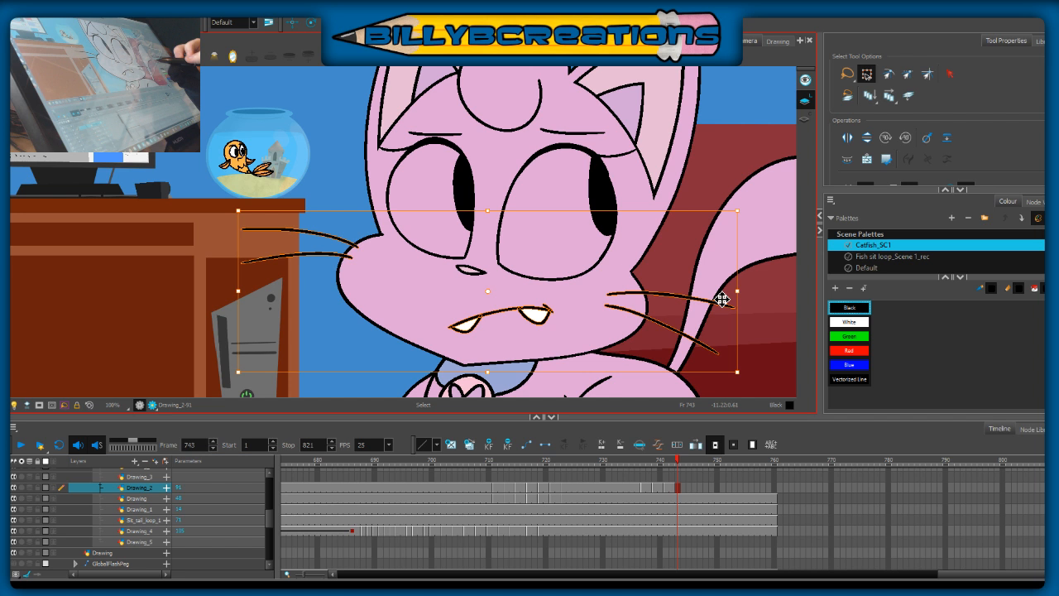
left_click(679, 491)
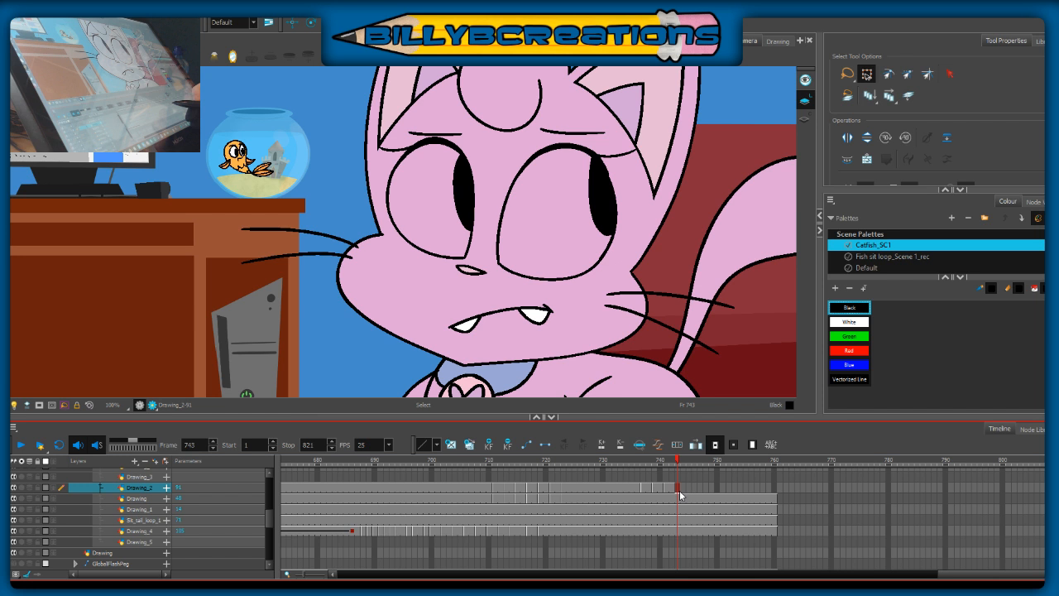
key("period")
key("alt+shift+d")
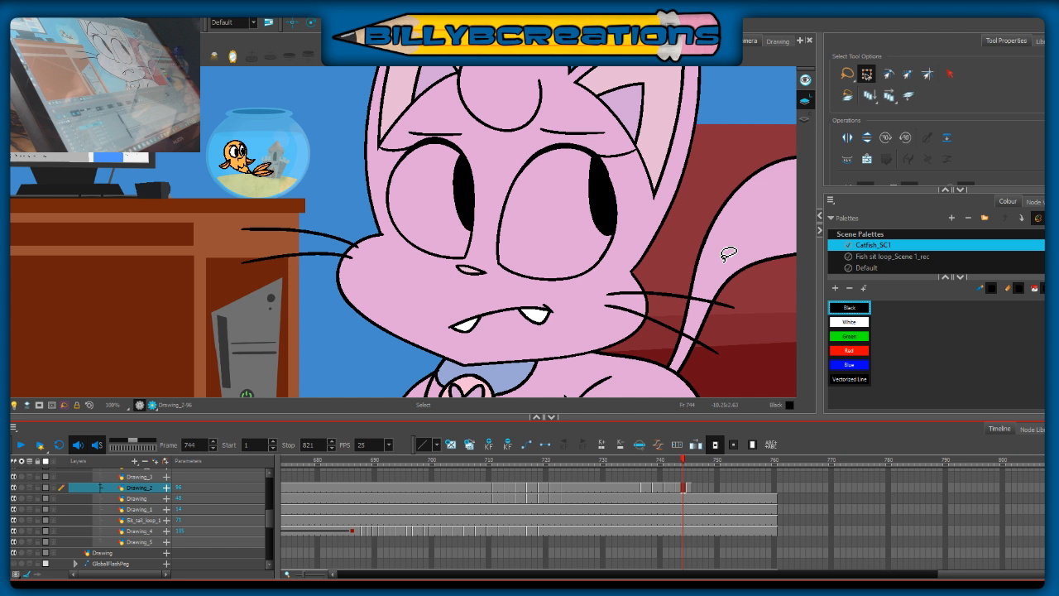
key("alt+b")
left_click(687, 458)
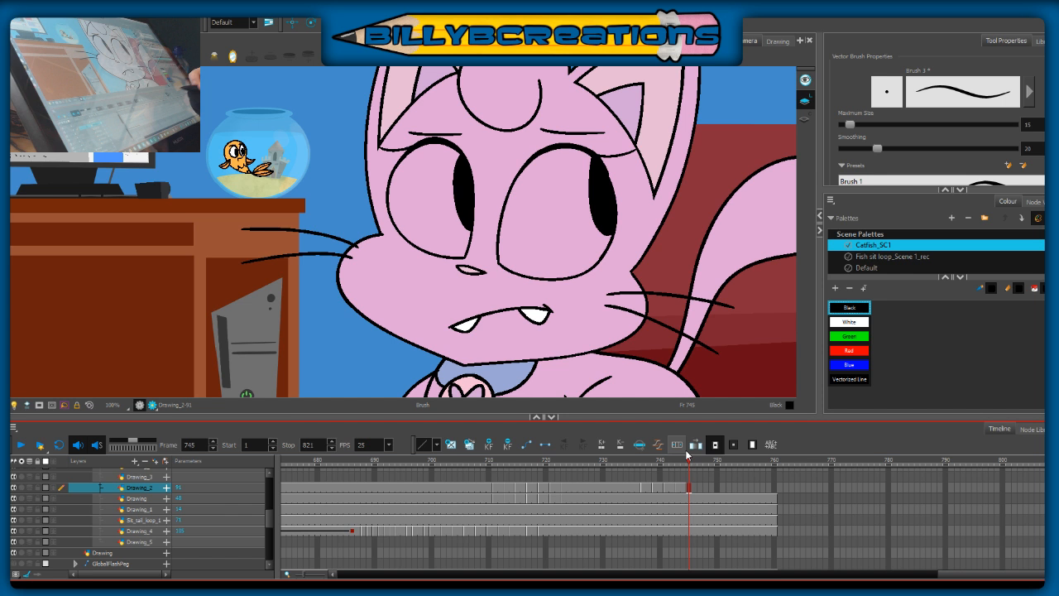
Step: Adjust the pupils slightly on frame 744 of Drawing_2, flipping between frames 743 and 745 to compare the poses
key("comma")
key("comma")
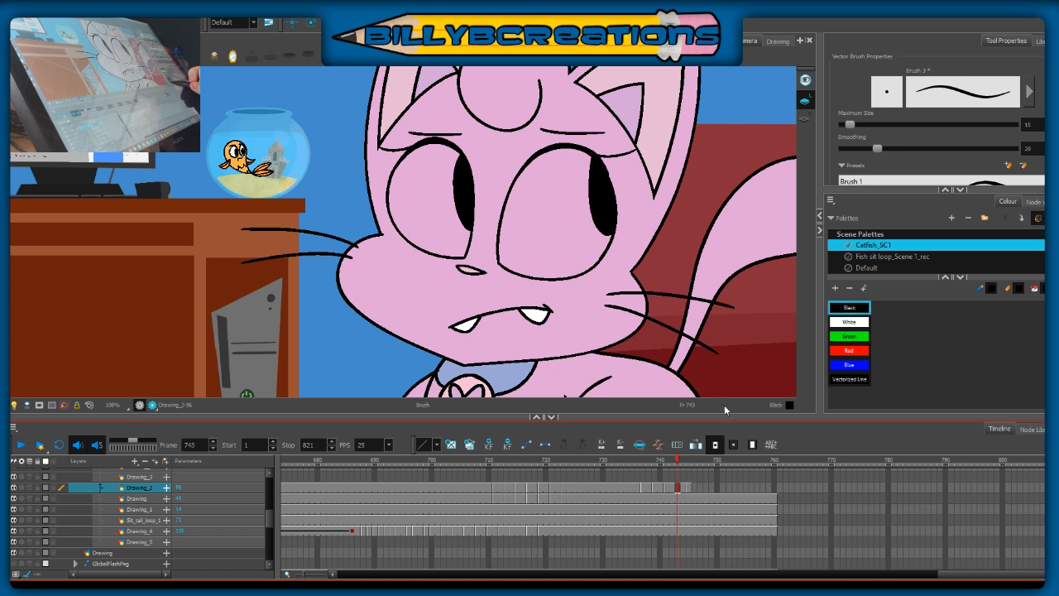
key("period")
key("period")
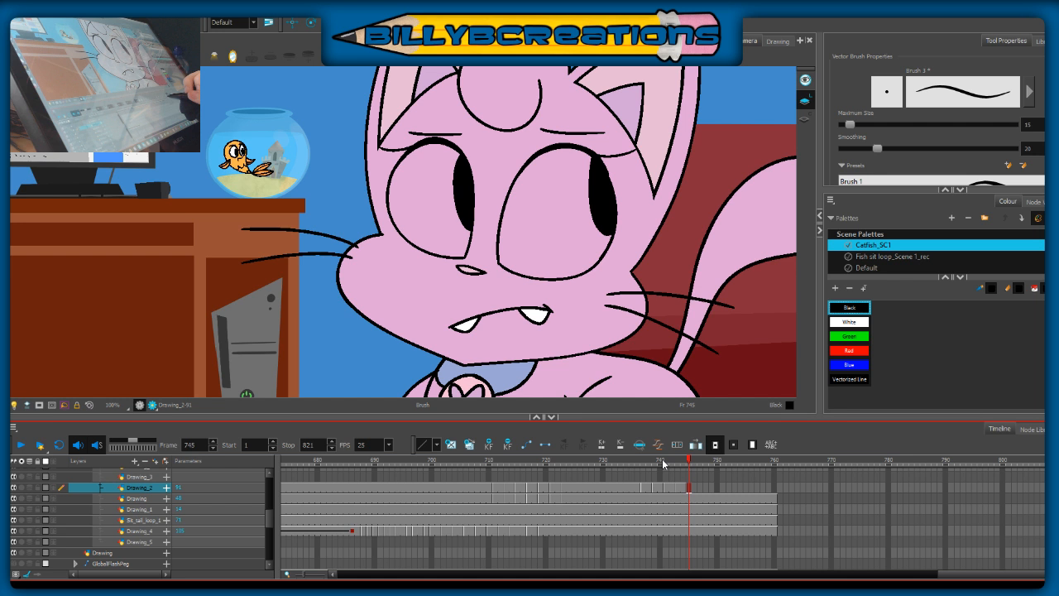
left_click(663, 463)
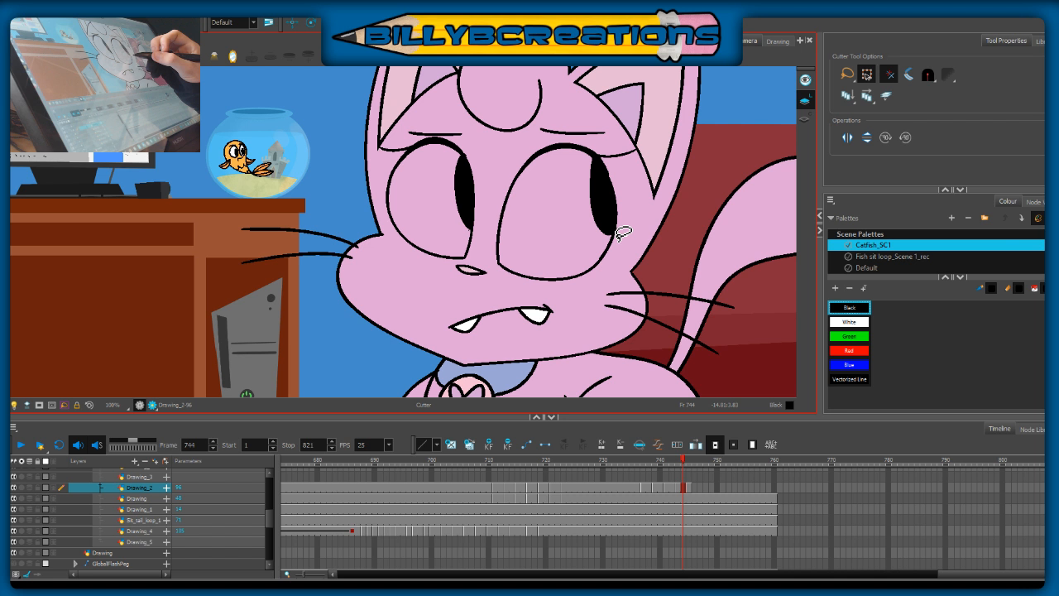
key("period")
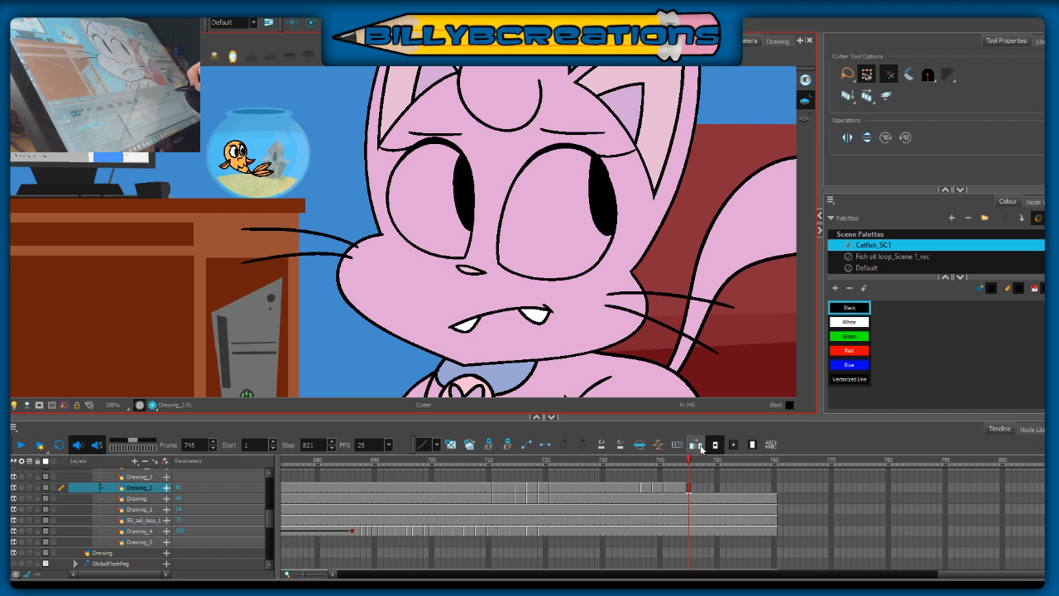
key("comma")
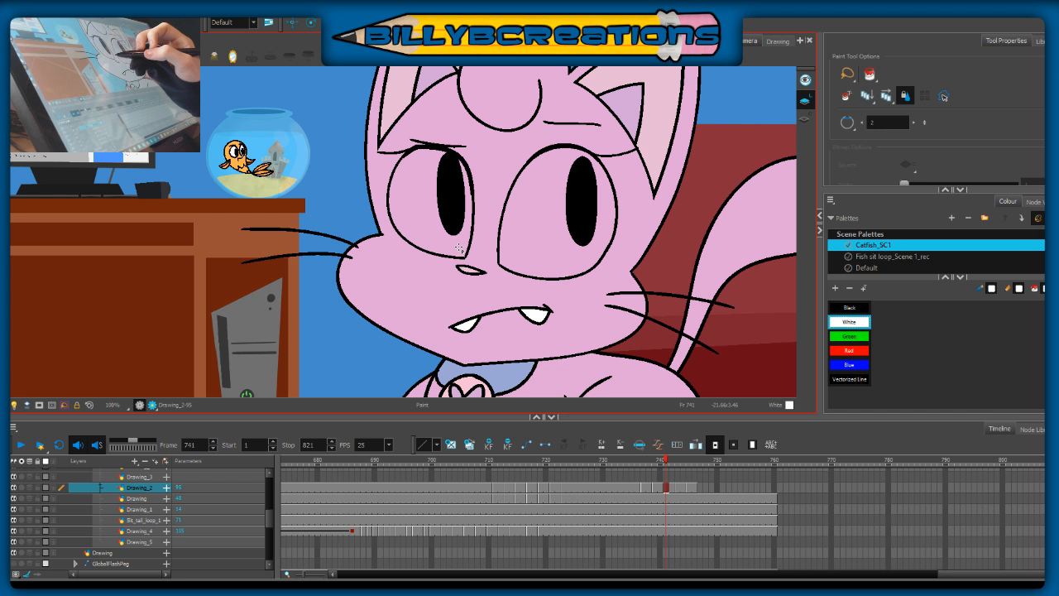
Step: Play back the glance, extend Drawing_2's last exposure, and retime the blink cells on Drawing_2 and Drawing to start around frame 706
left_click(21, 445)
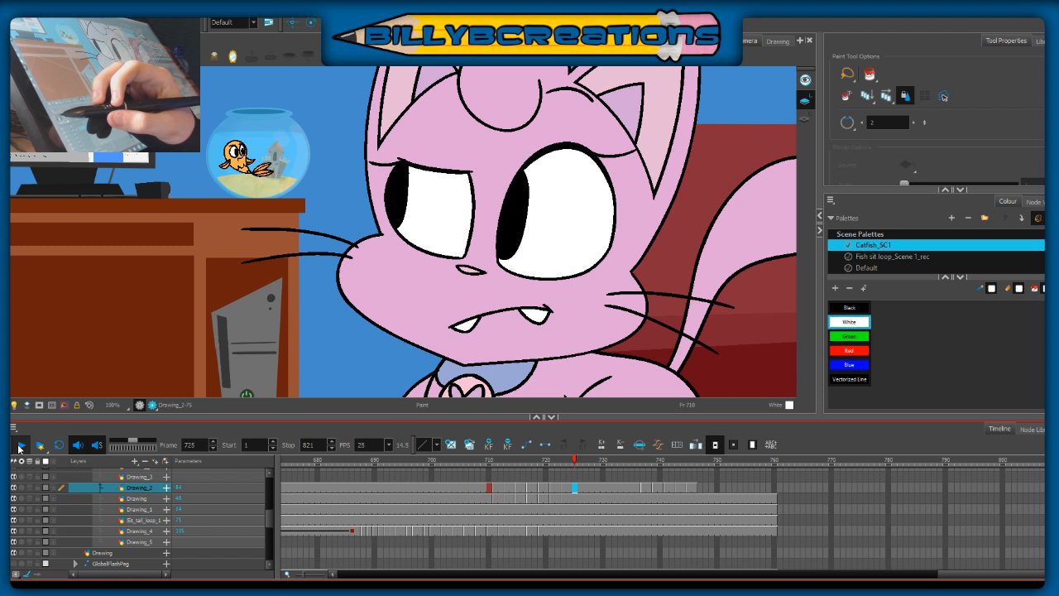
left_click(700, 488)
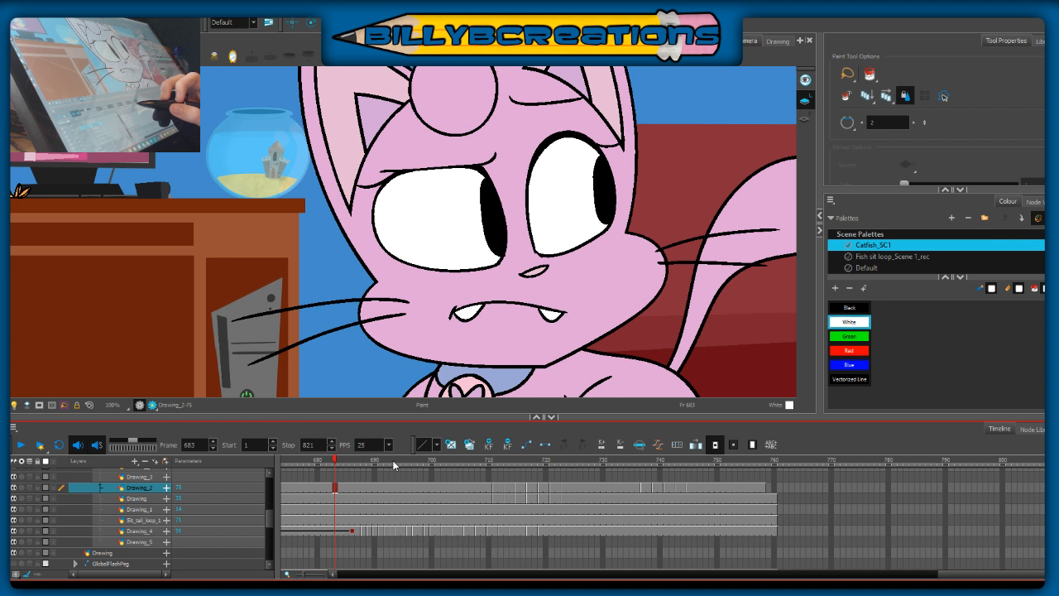
left_click_drag(563, 487, 563, 498)
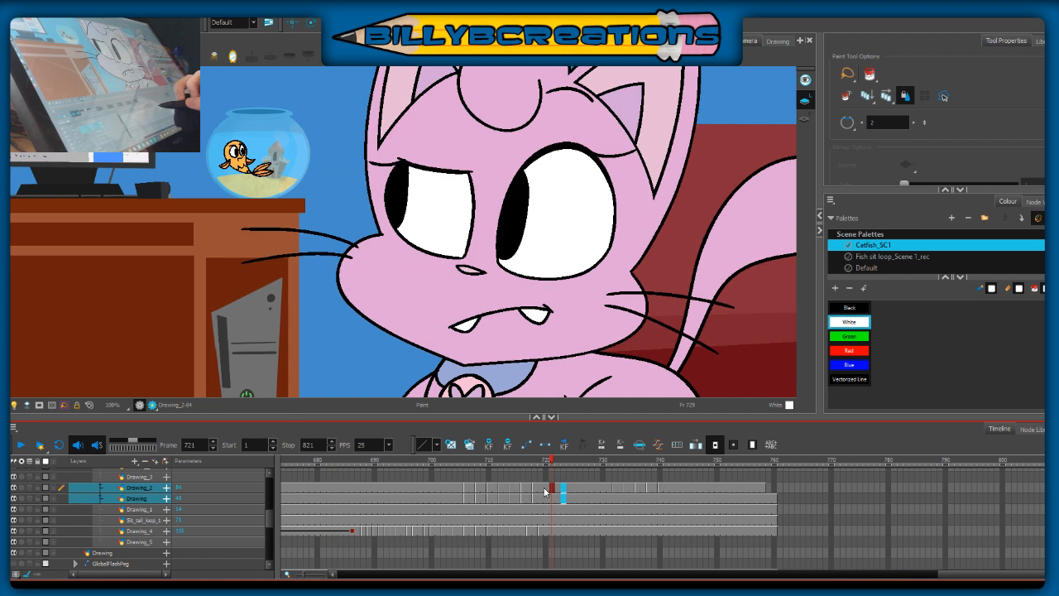
left_click(491, 496)
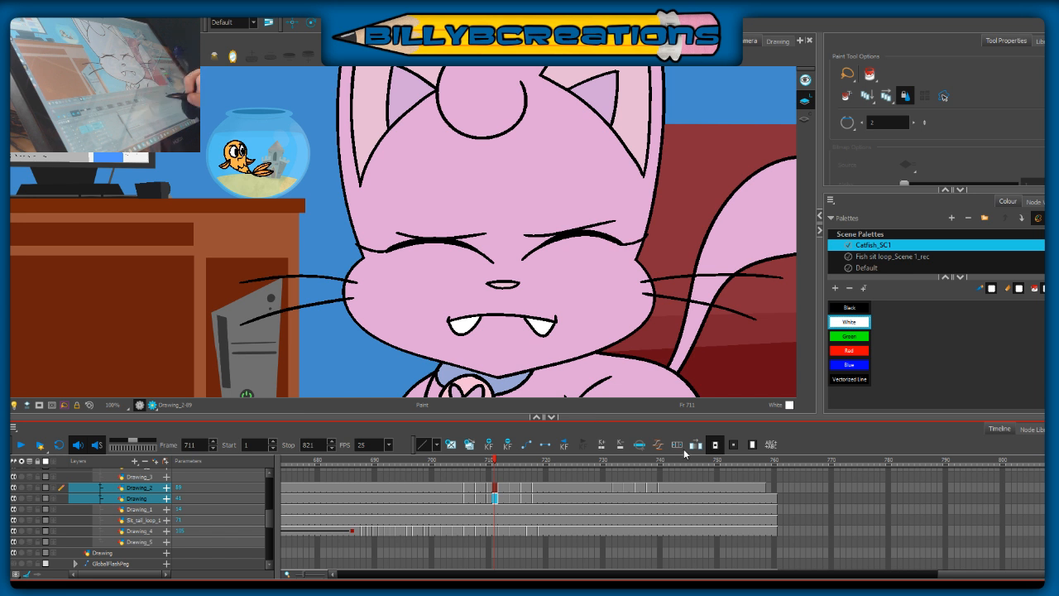
left_click(837, 464)
left_click_drag(837, 464, 683, 466)
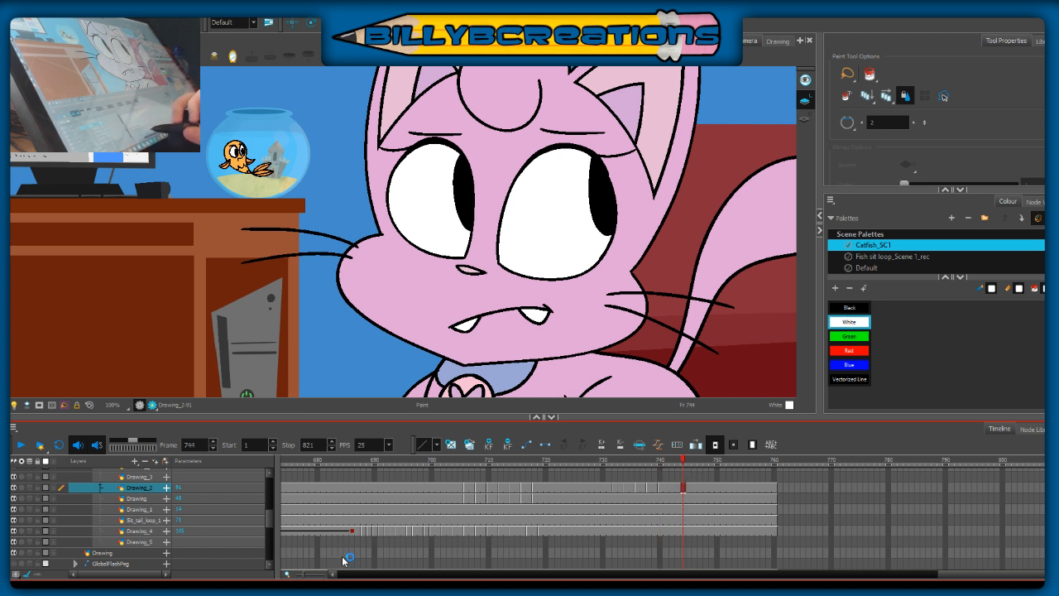
Step: Examine the earlier phone-holding body pose and the layer timing around frames 649–654
left_click_drag(305, 574, 303, 574)
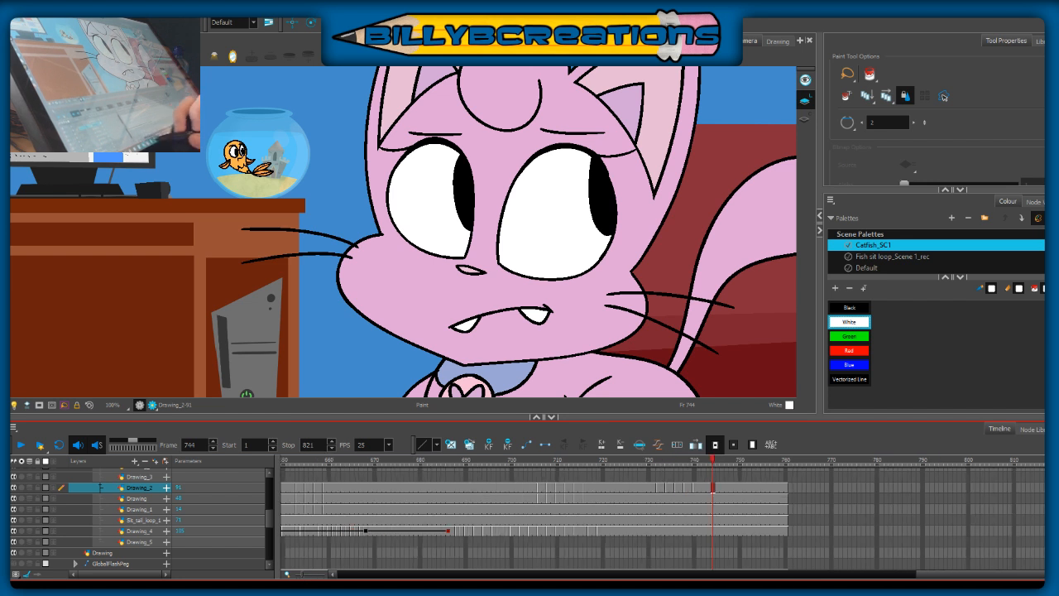
left_click_drag(538, 419, 538, 369)
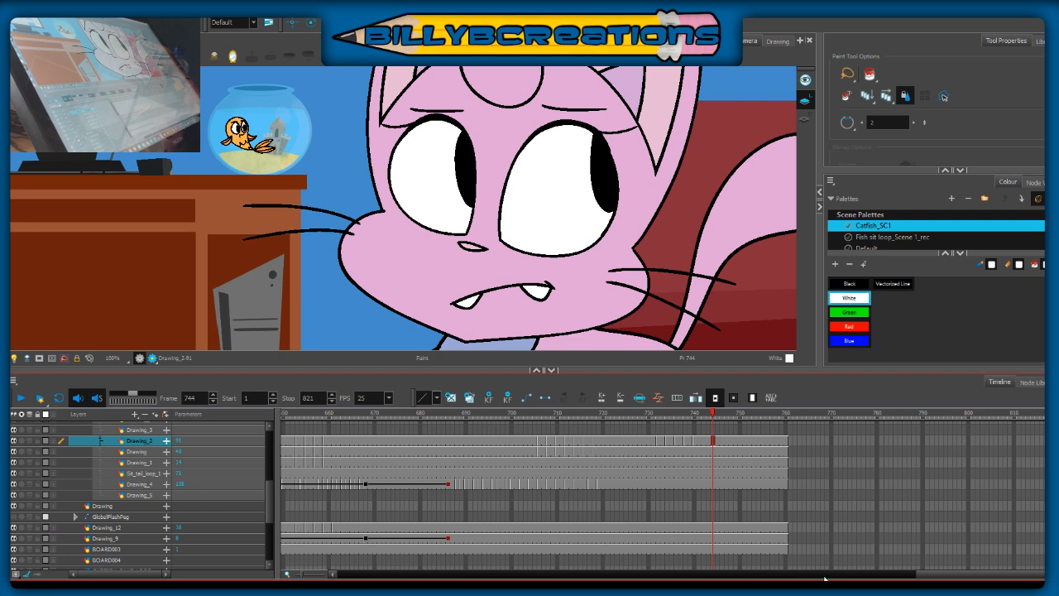
left_click_drag(937, 576, 857, 579)
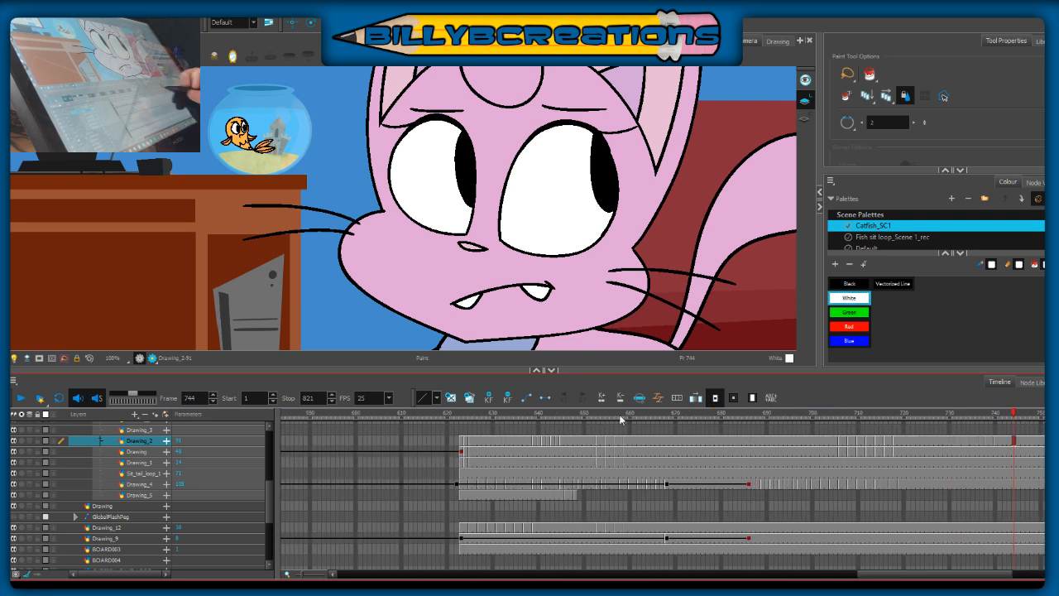
left_click(603, 412)
left_click_drag(691, 347, 653, 202)
left_click(585, 412)
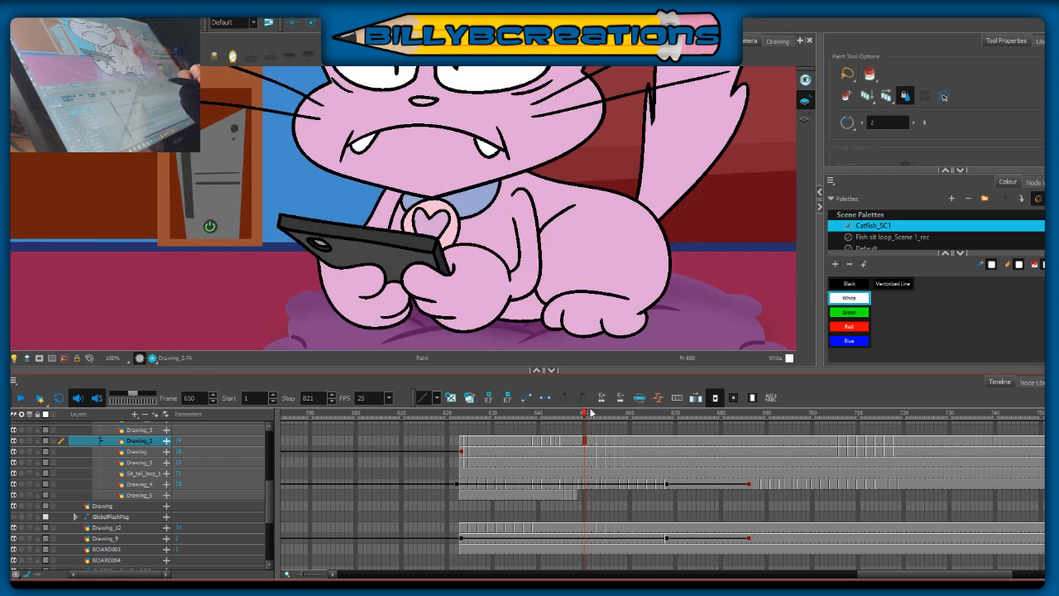
mouse_move(587, 415)
left_mouse_down()
mouse_move(627, 428)
mouse_move(579, 434)
left_mouse_up()
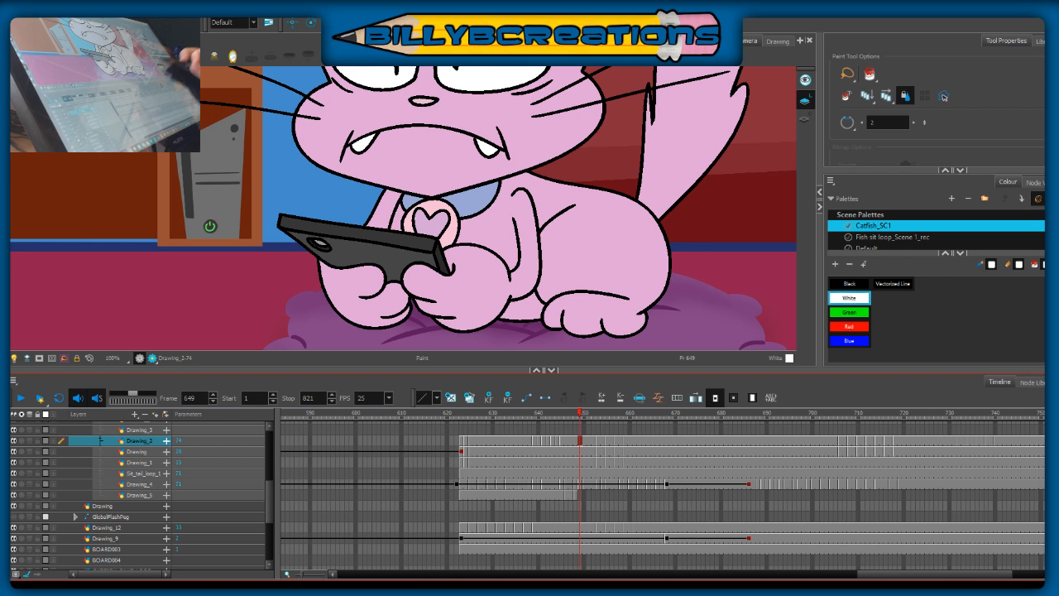
left_click(604, 421)
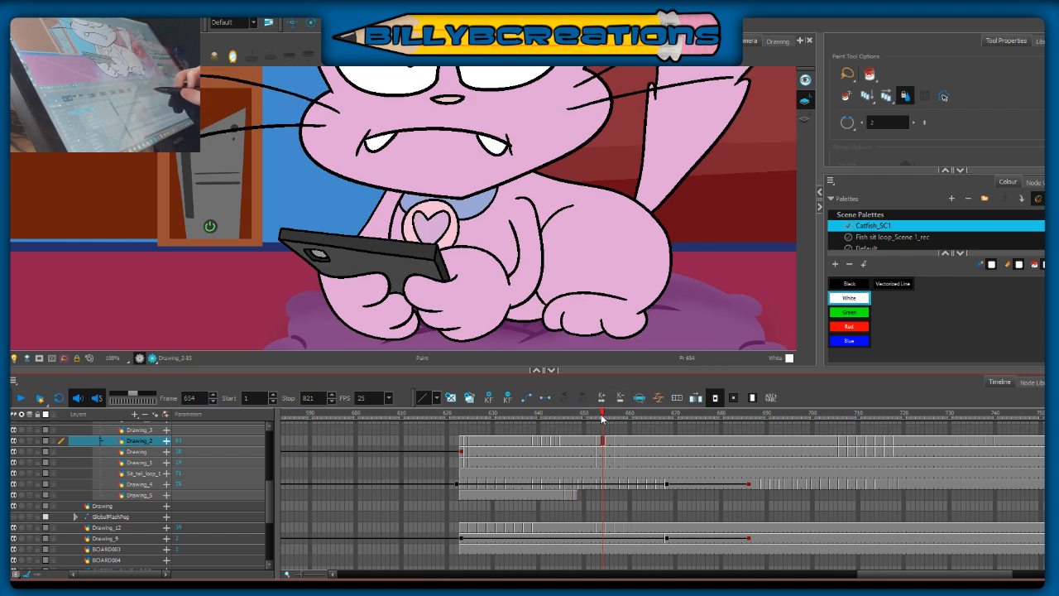
left_click(592, 421)
mouse_move(592, 421)
left_mouse_down()
mouse_move(630, 424)
mouse_move(472, 465)
mouse_move(596, 462)
mouse_move(592, 453)
left_mouse_up()
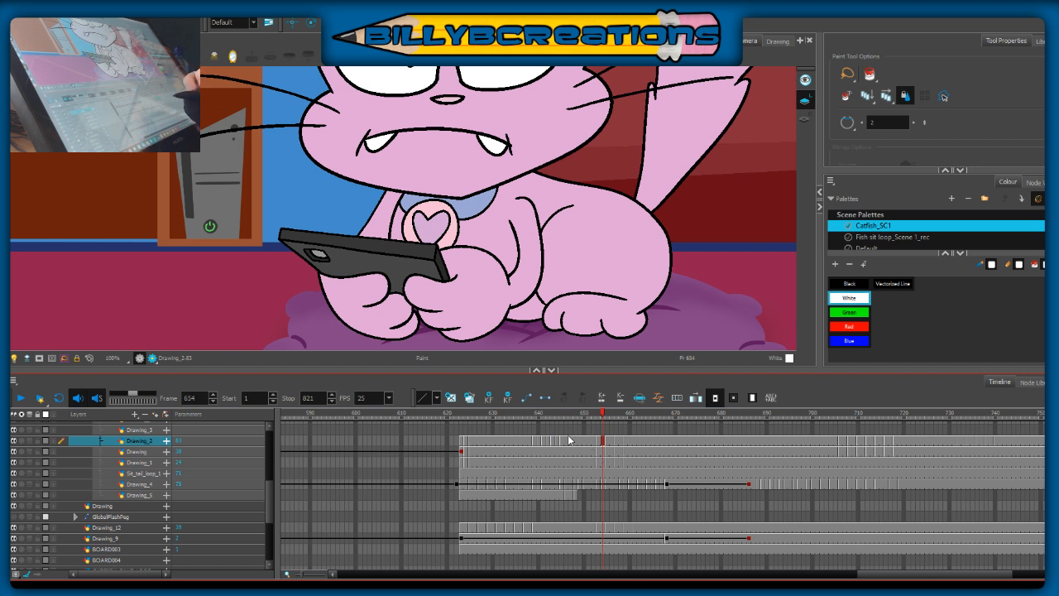
left_click_drag(608, 416, 626, 417)
Step: Toggle the Drawing_1 layer's visibility at frame 653 to identify the body, and select its artwork for copying
left_click(597, 462)
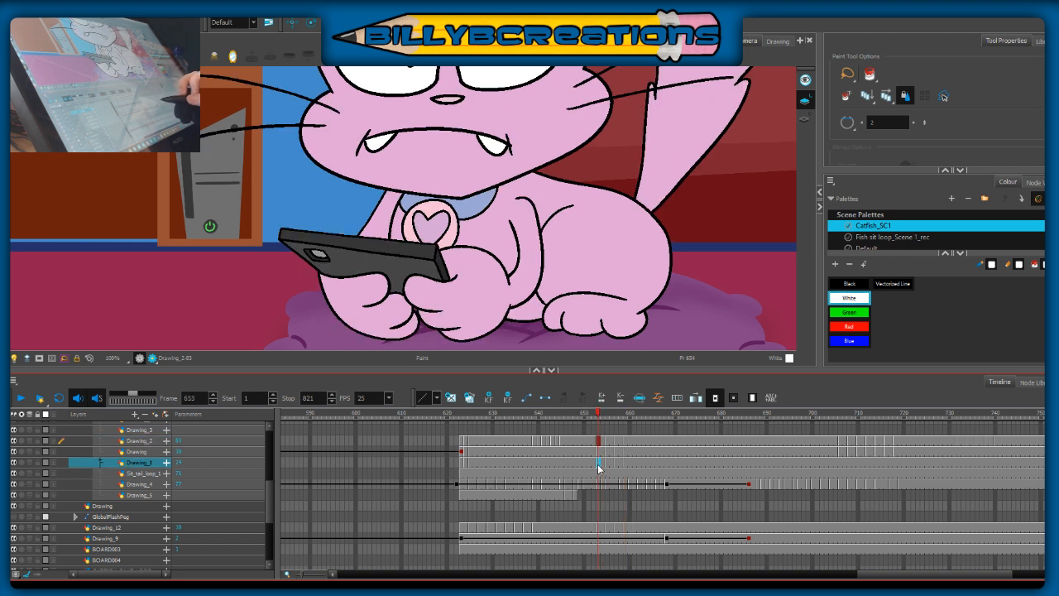
left_click(13, 463)
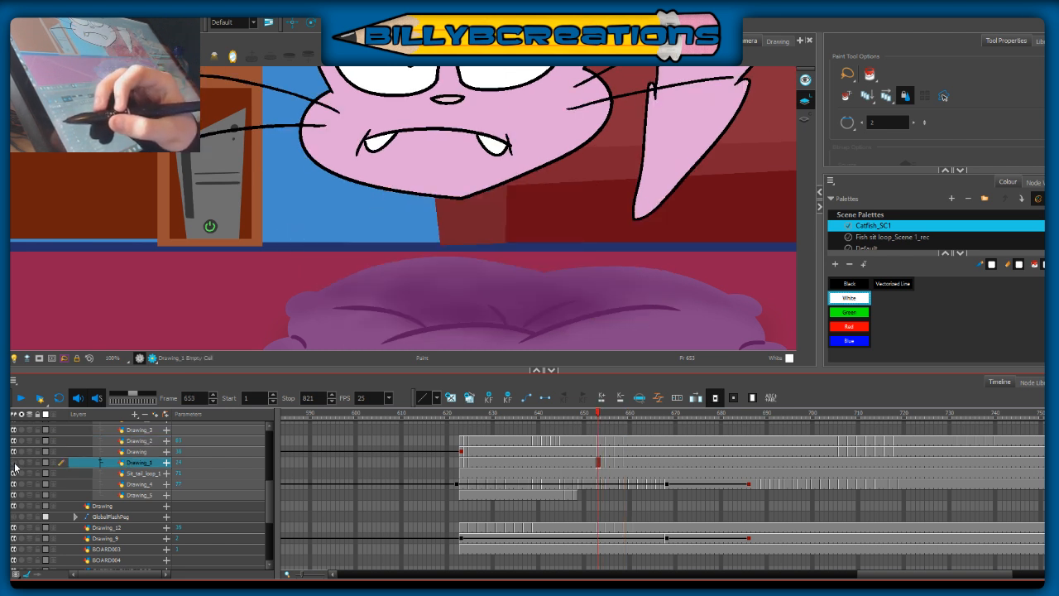
left_click(13, 464)
left_click(49, 56)
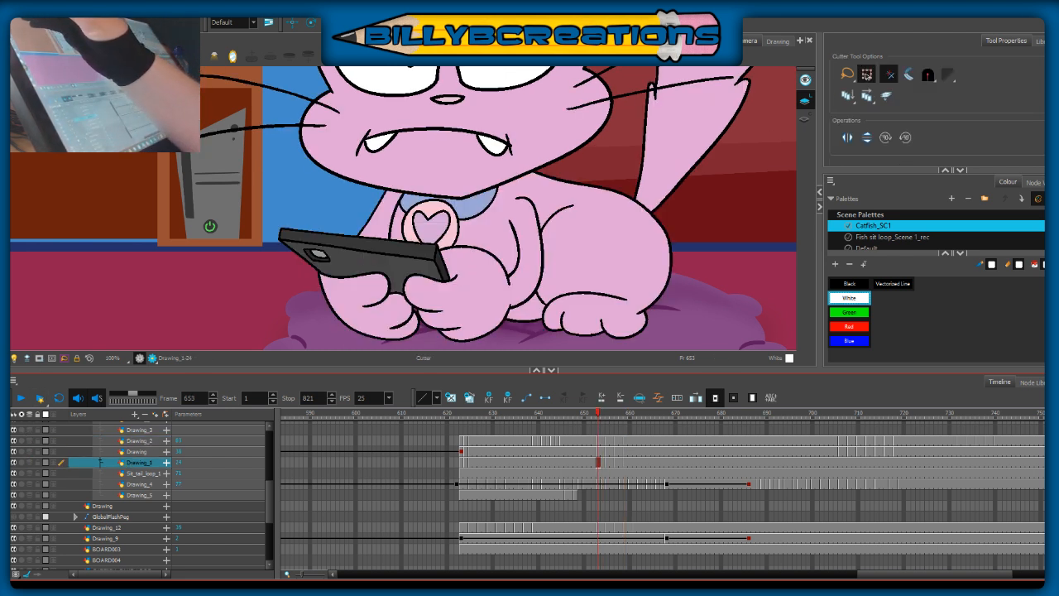
key("alt+s")
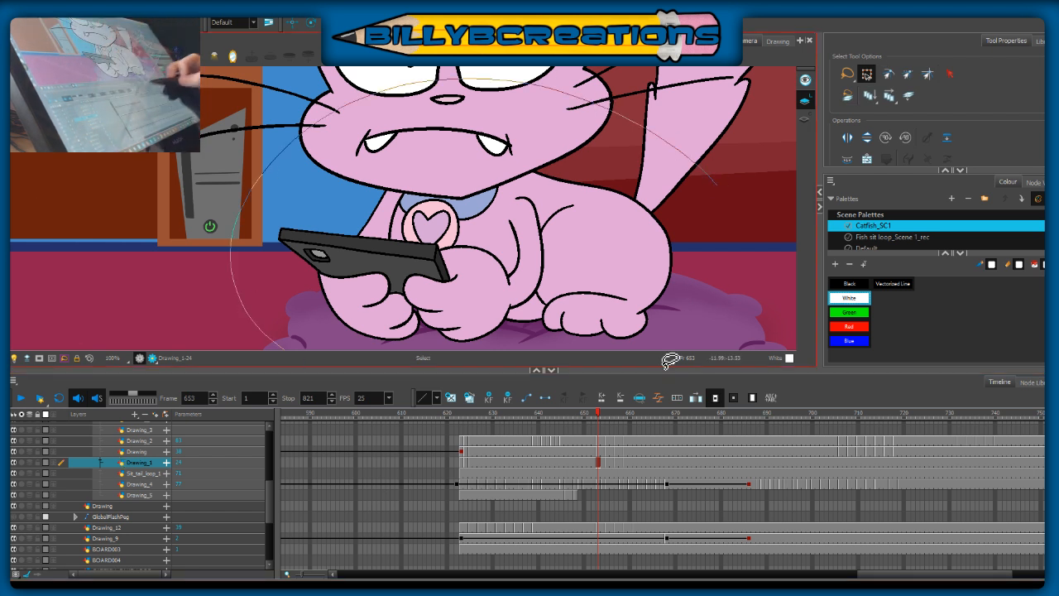
left_click_drag(367, 99, 745, 235)
left_click(727, 271)
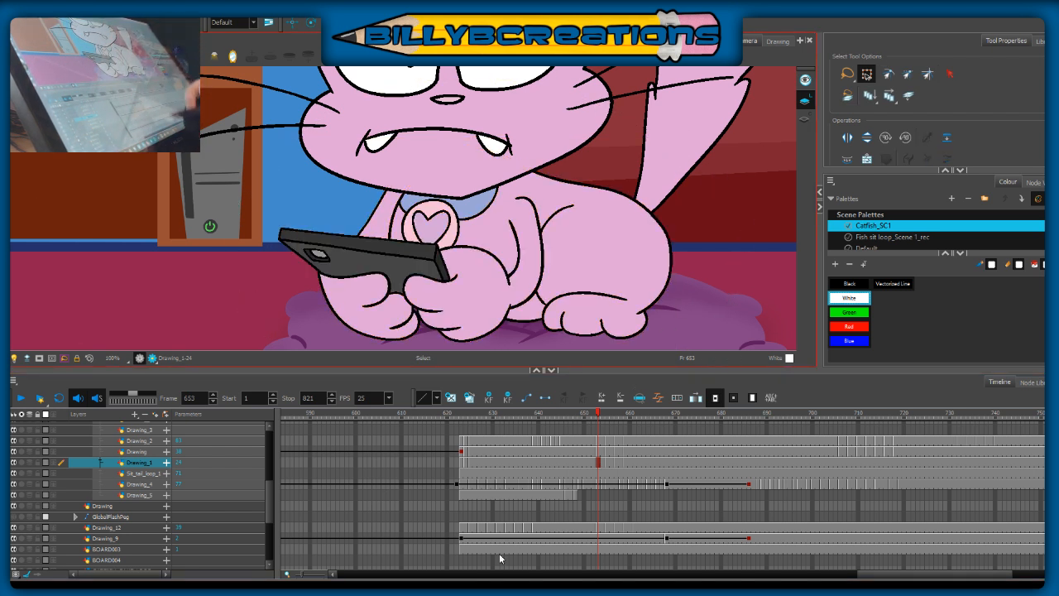
Step: Clear the last few Drawing_1 cells before frame 760 and paste the copied phone-holding body pose at frame 756
left_click_drag(928, 575, 961, 575)
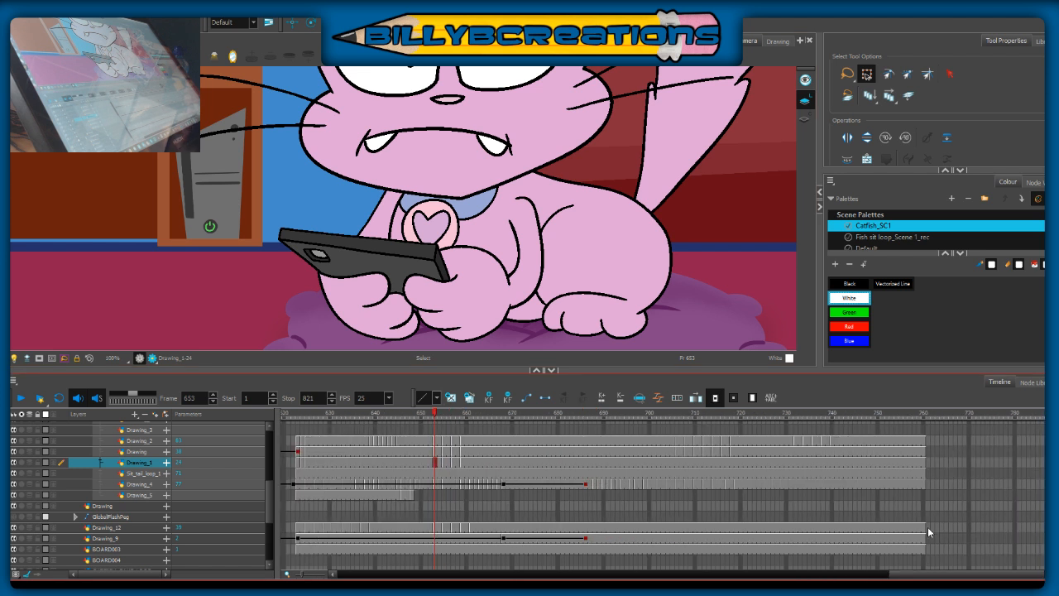
left_click_drag(920, 461, 904, 462)
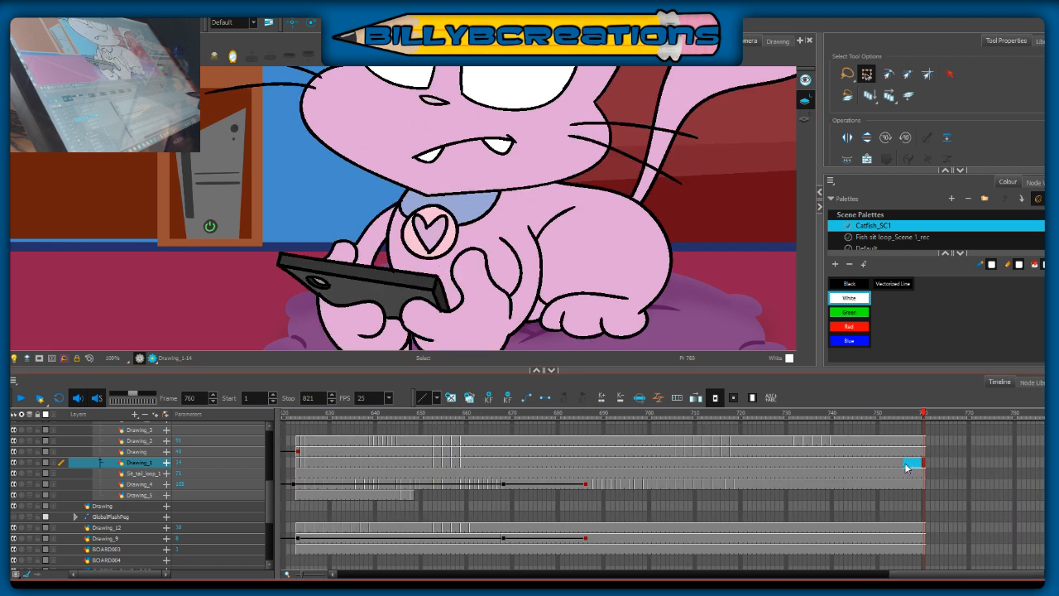
key("Delete")
left_click(904, 463)
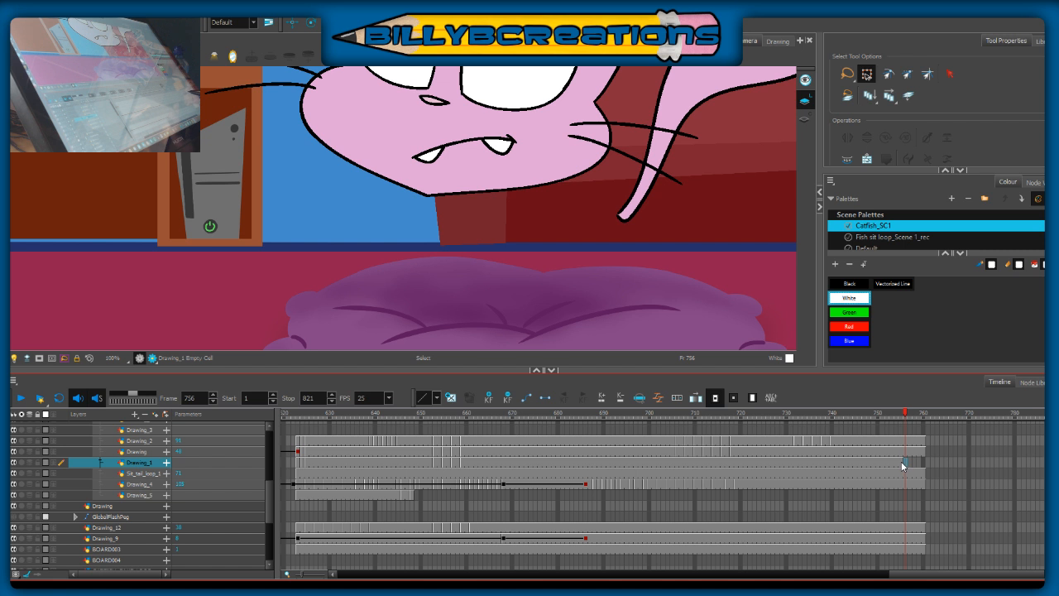
left_click(746, 279)
Step: Extend the pasted body pose on Drawing_1 through frame 760, and review the action back to the head at frame 741
left_click(897, 416)
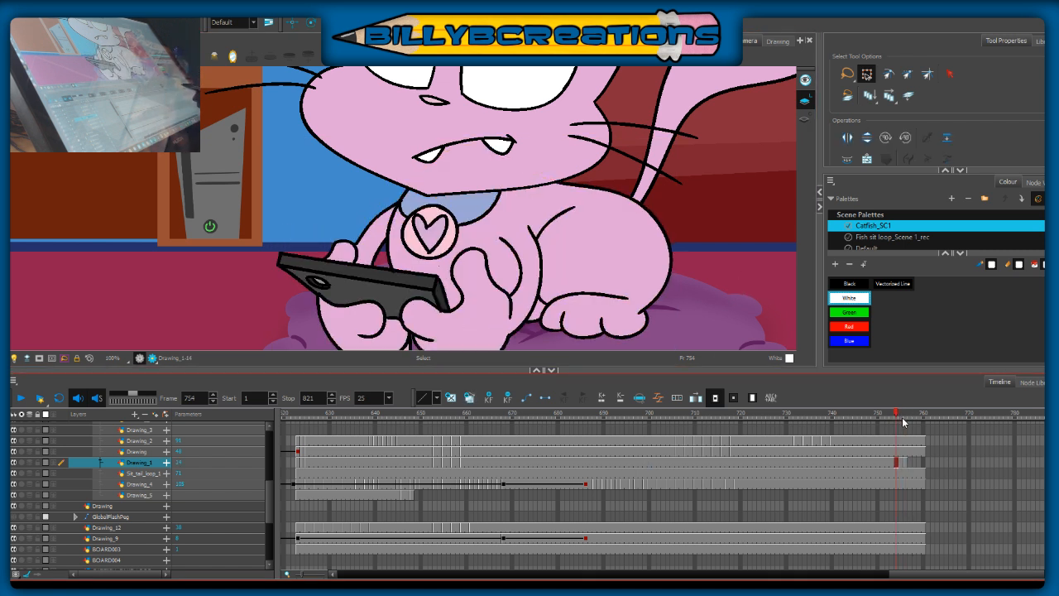
left_click(924, 462)
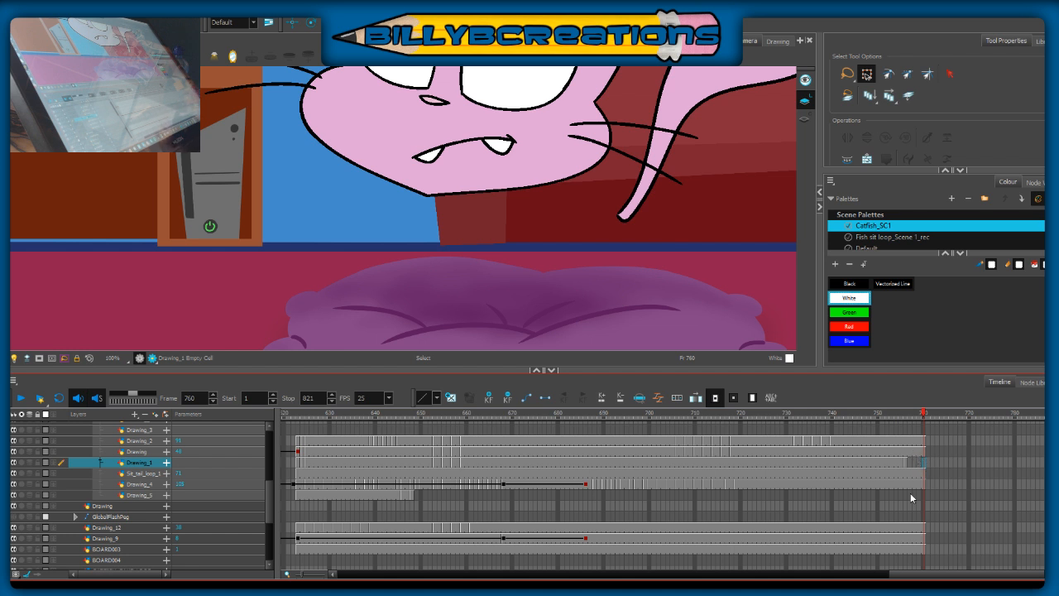
key("F5")
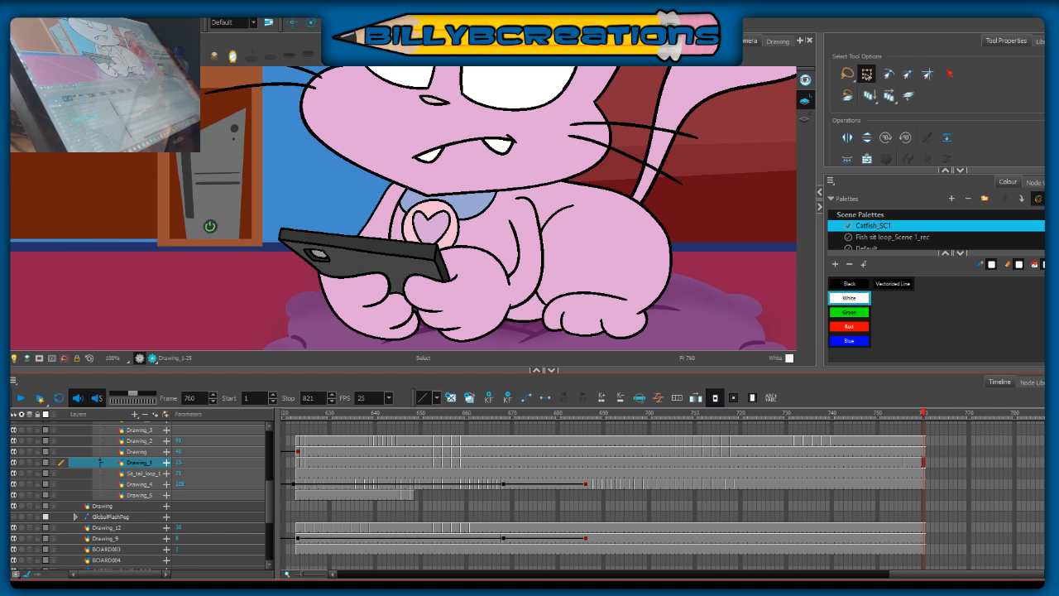
left_click(902, 412)
left_click(791, 412)
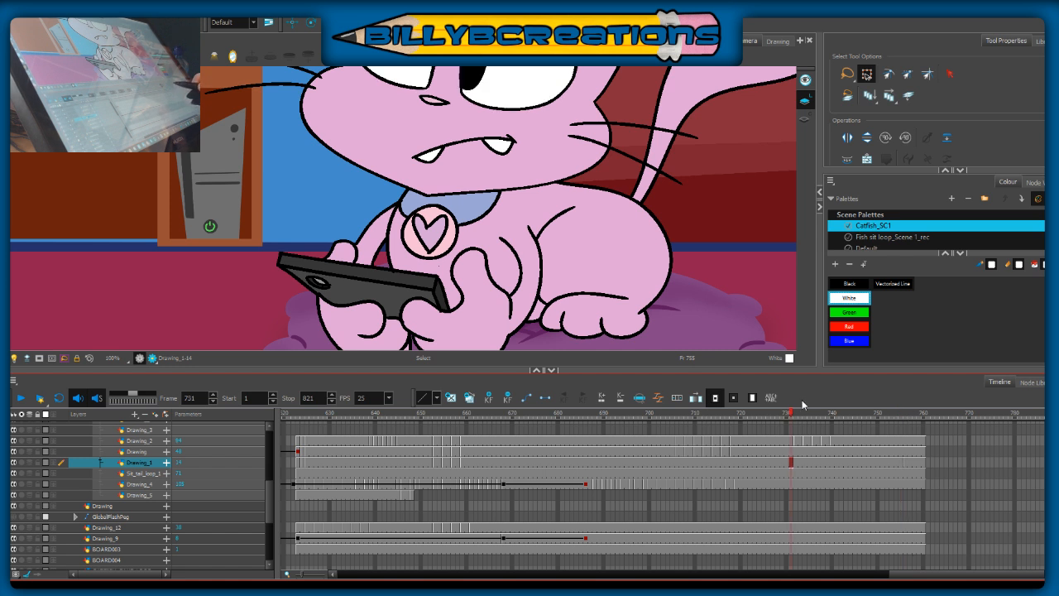
left_click(667, 414)
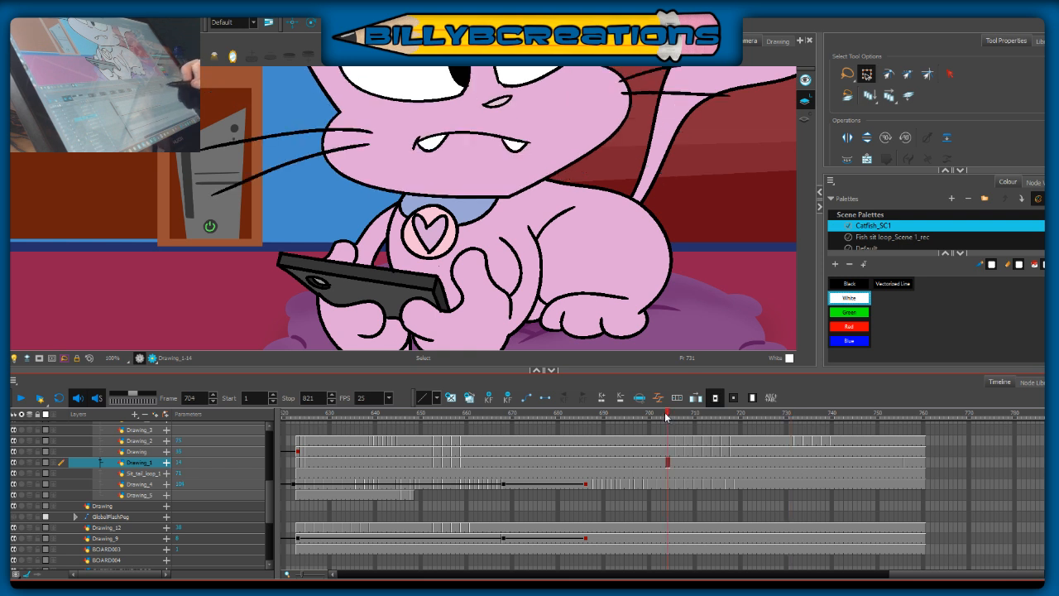
left_click(835, 413)
left_click_drag(692, 181, 668, 302)
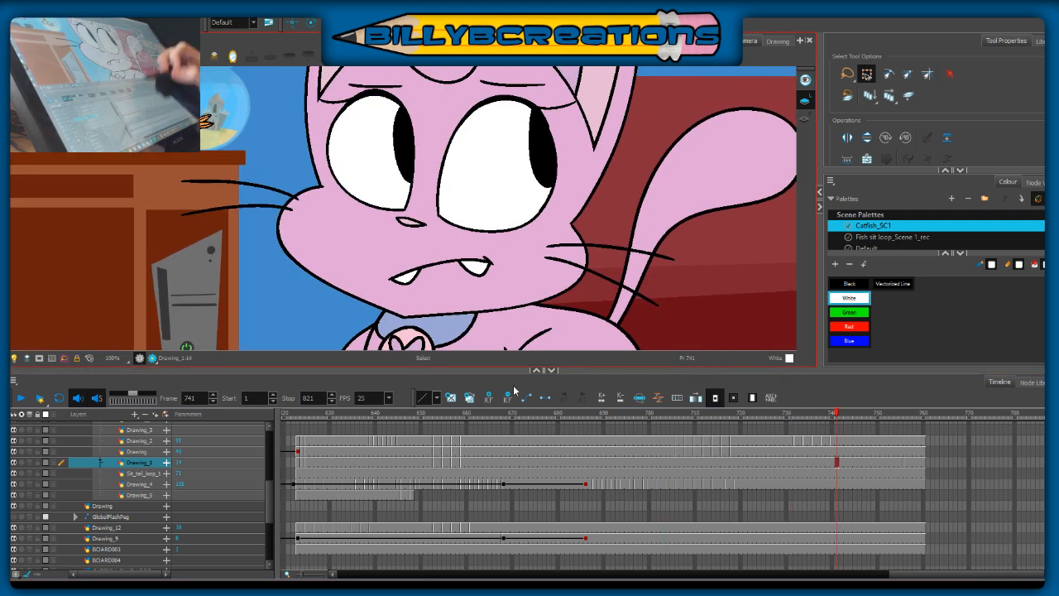
Step: Review the eye glance and body action by scrubbing and playing frames 703 to 746
left_click_drag(537, 374, 538, 422)
left_click_drag(612, 230, 611, 320)
scroll(676, 266, "down", 2)
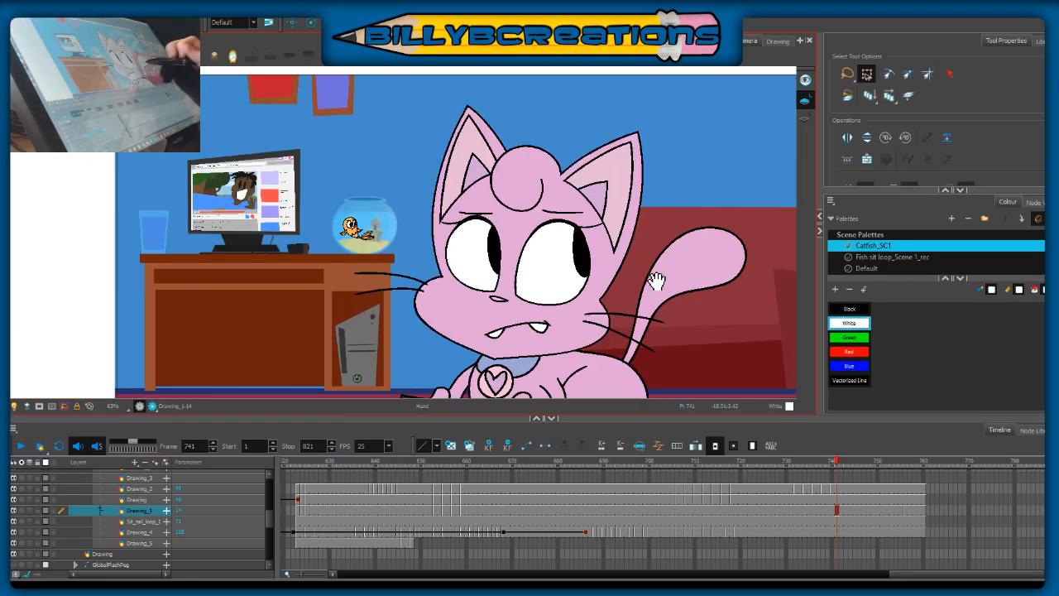
left_click_drag(655, 281, 555, 261)
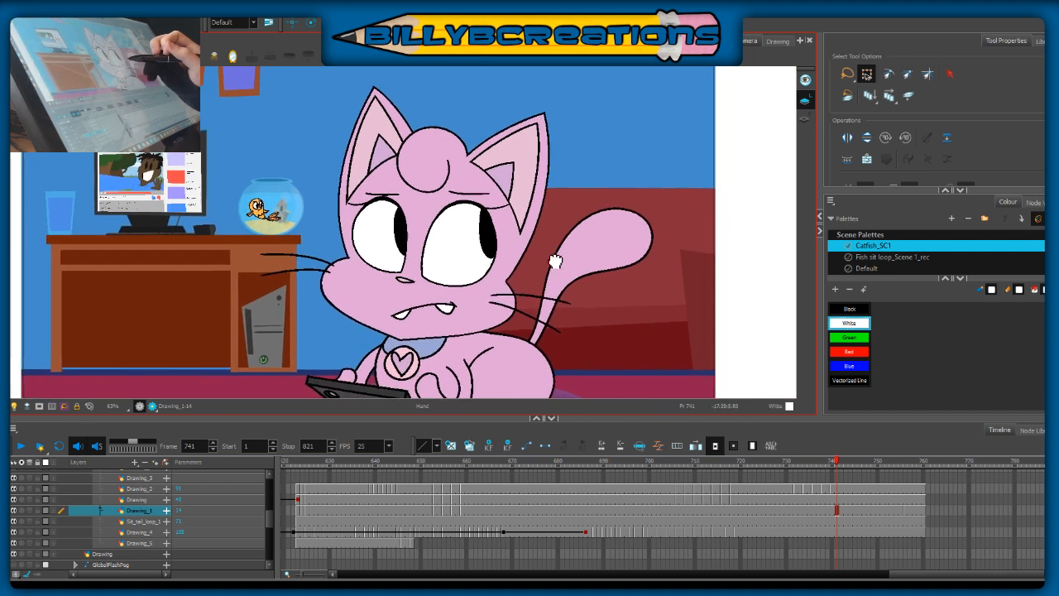
left_click(790, 468)
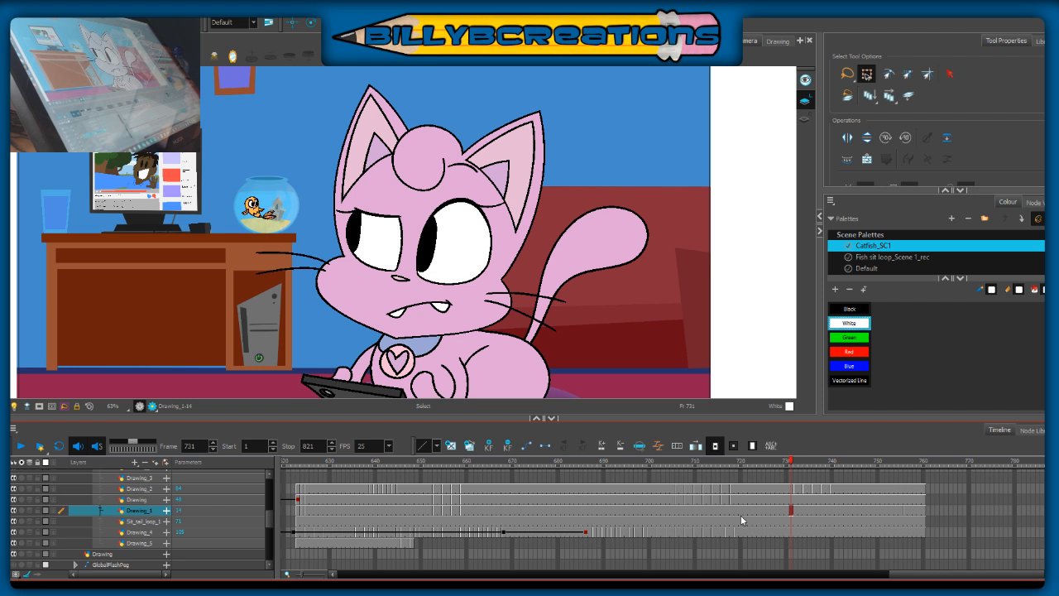
left_click(796, 462)
left_click_drag(797, 462, 661, 506)
left_click(21, 447)
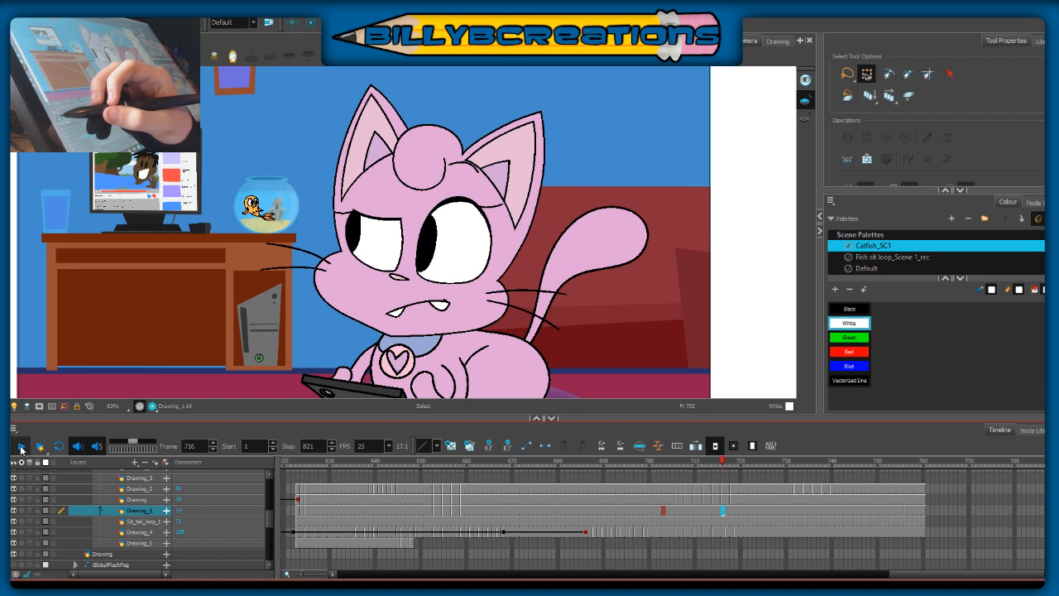
left_click(21, 448)
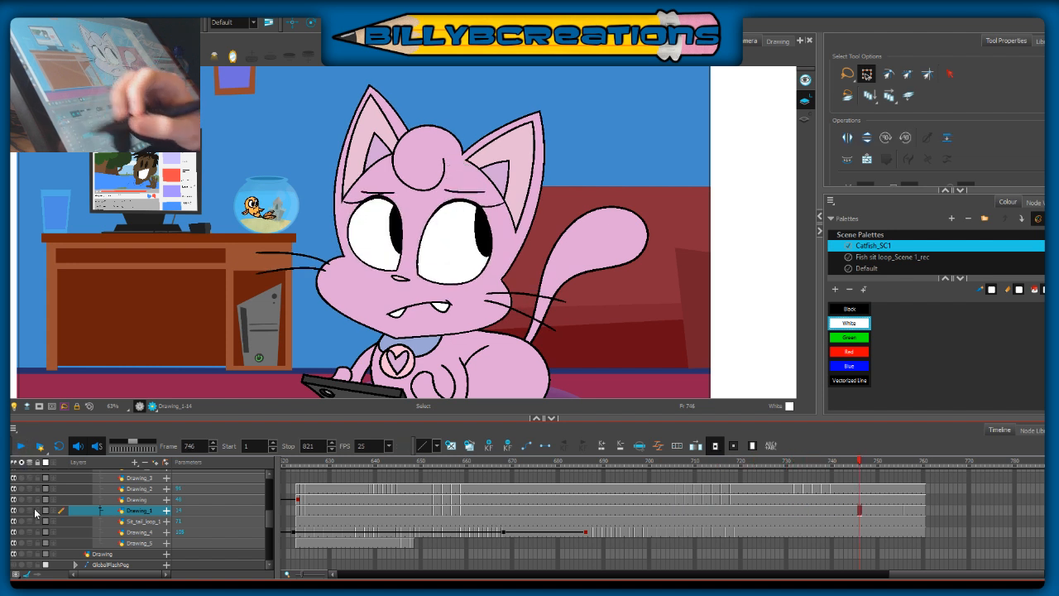
left_click(828, 462)
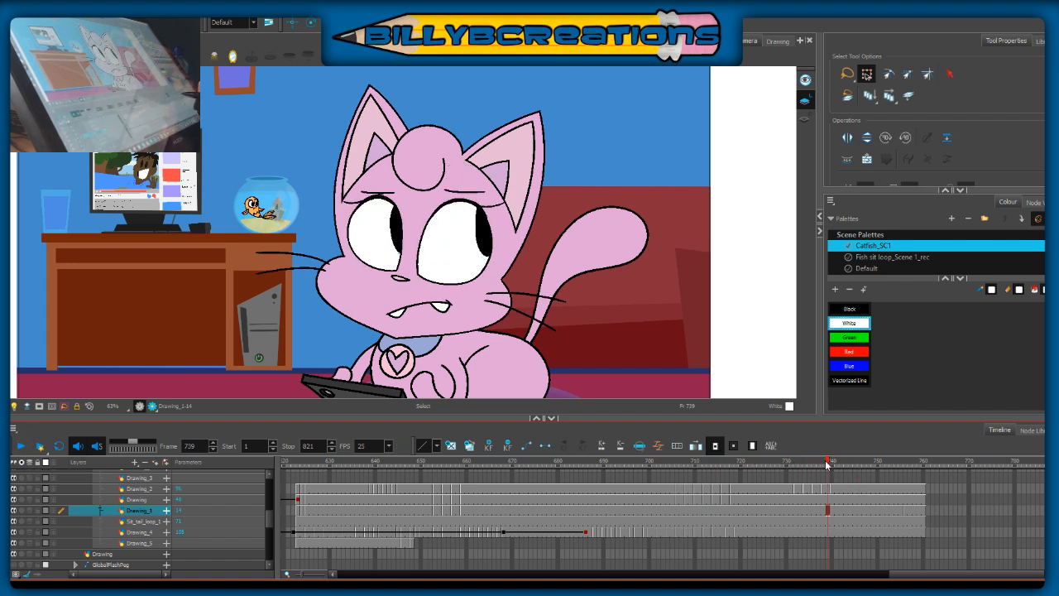
Step: Examine the cat's eye and pupil artwork up close on Drawing_2 at frame 739
key("alt+b")
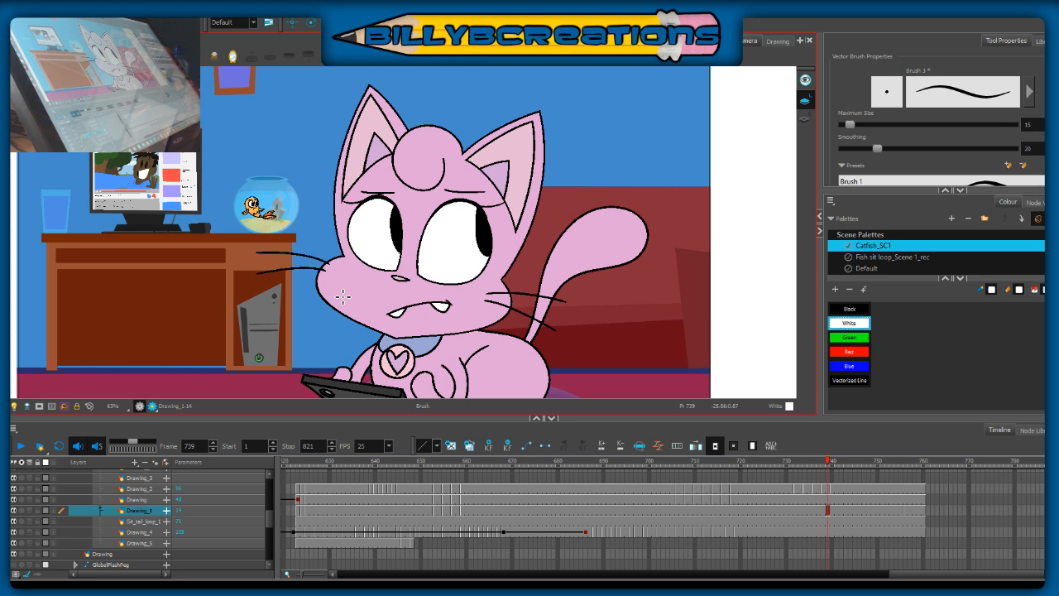
scroll(372, 279, "up", 5)
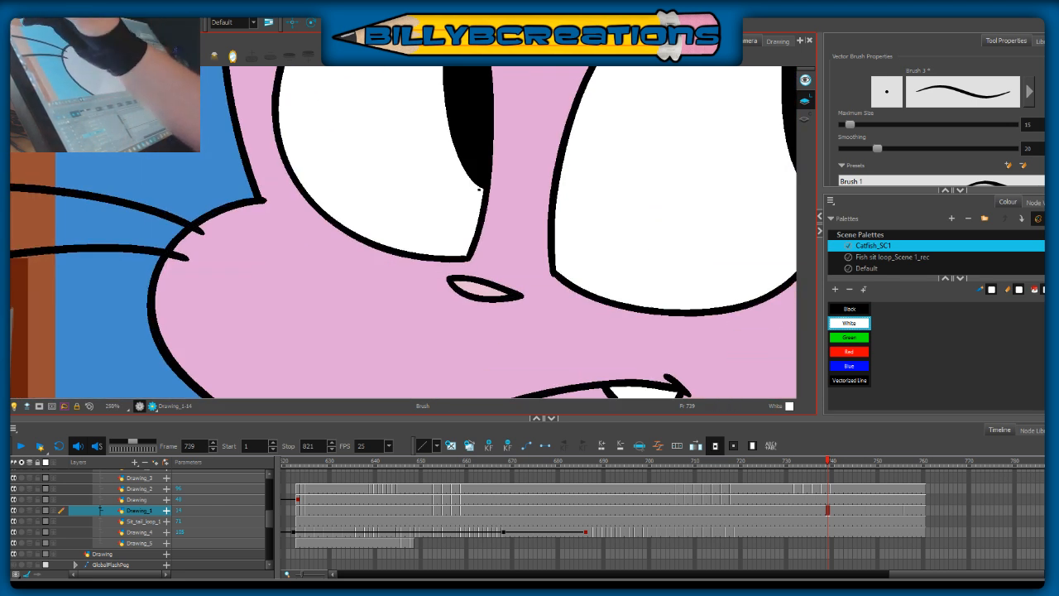
key("alt+s")
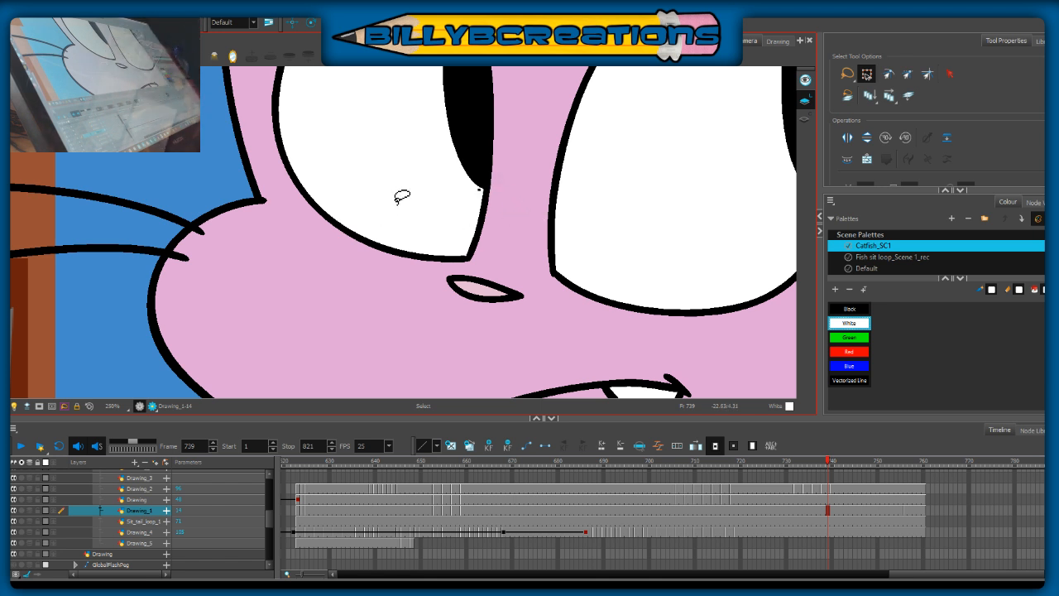
scroll(401, 196, "down", 3)
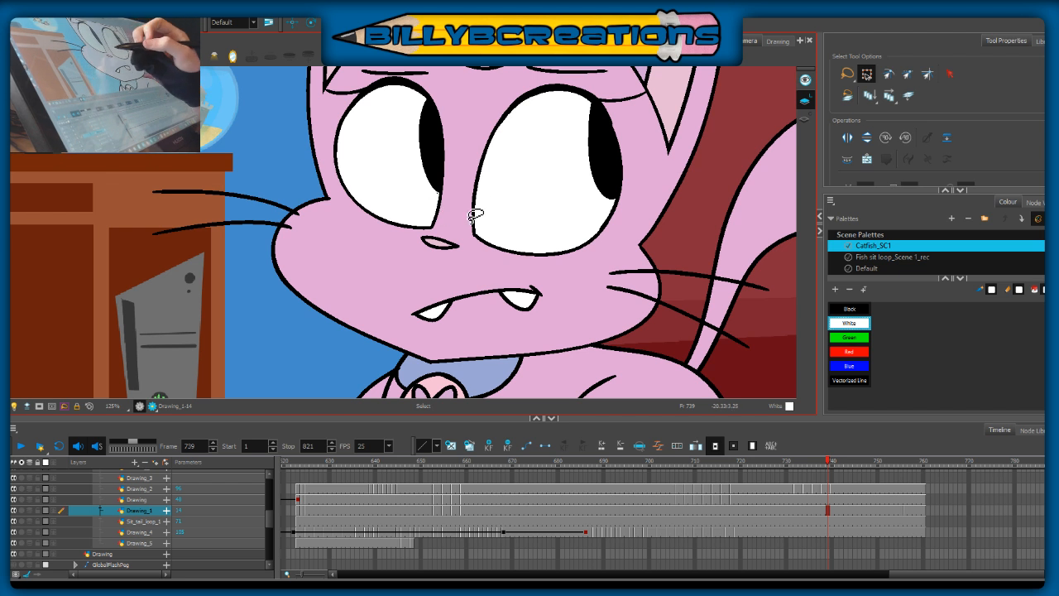
left_click(829, 488)
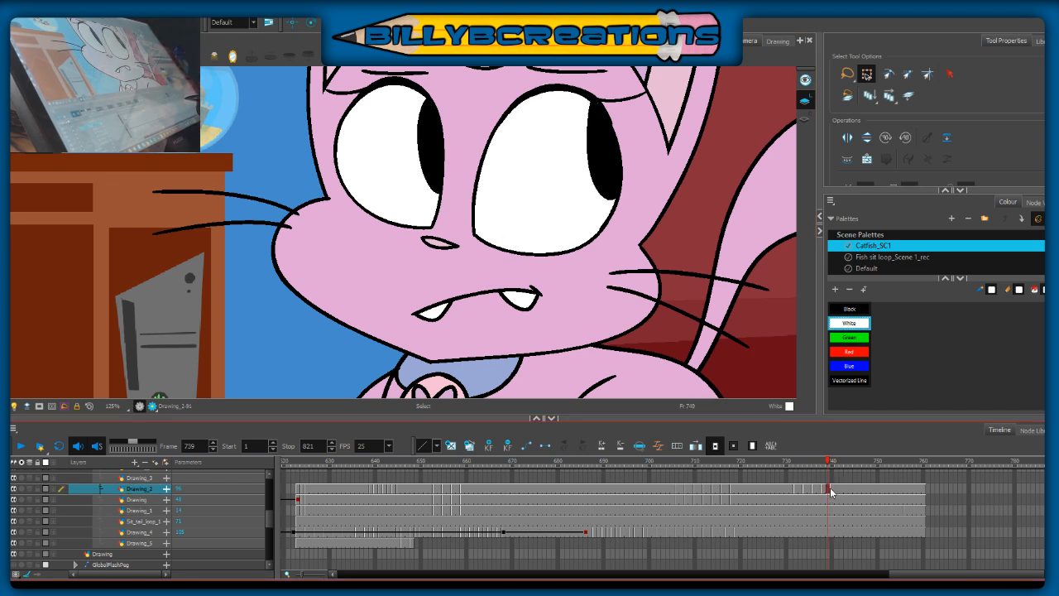
left_click(444, 191)
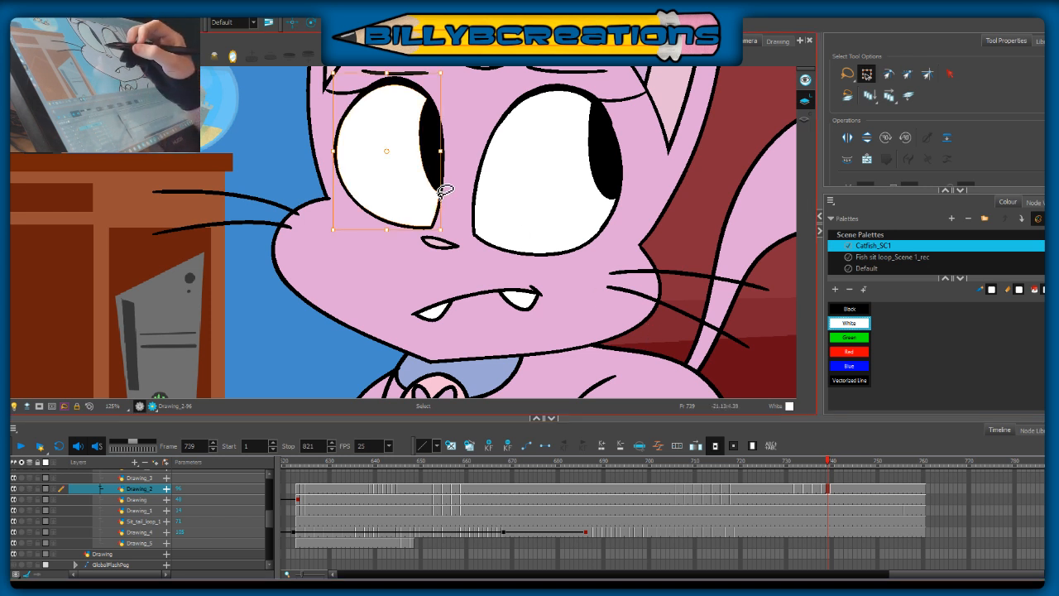
left_click(744, 281)
left_click(756, 331)
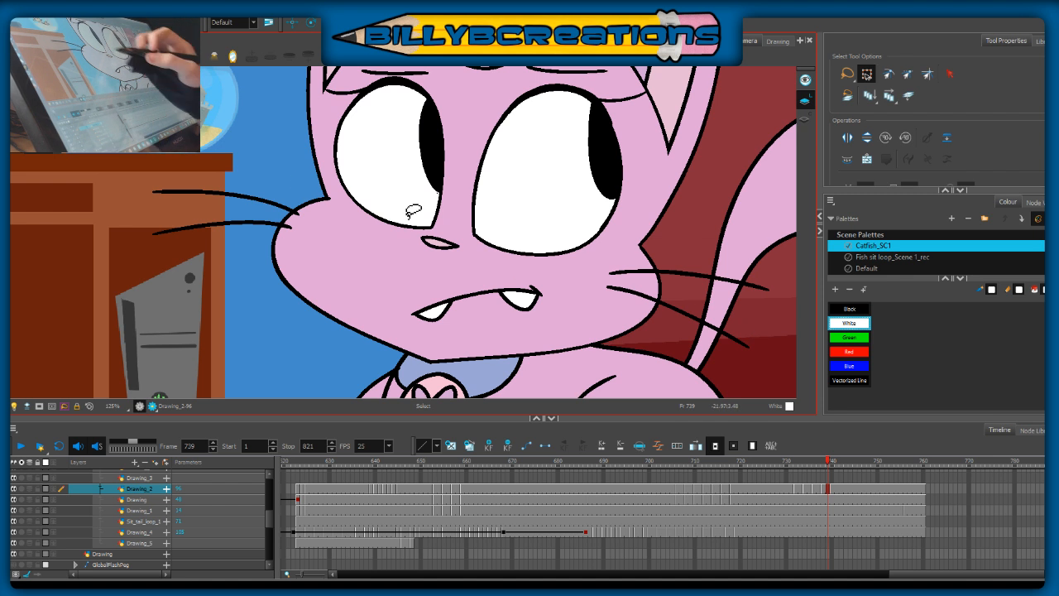
key("alt+b")
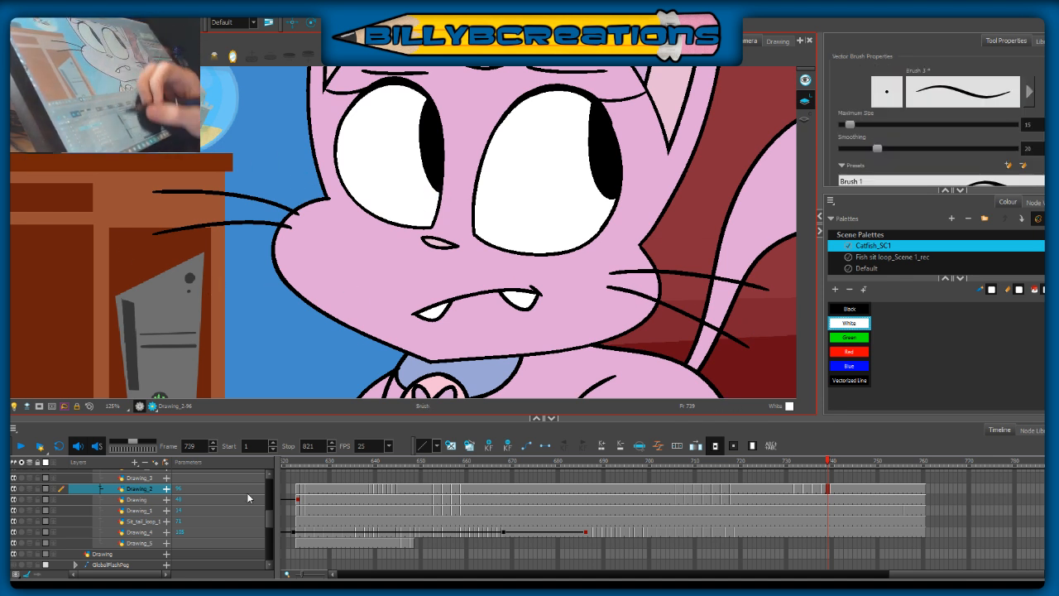
key("alt+s")
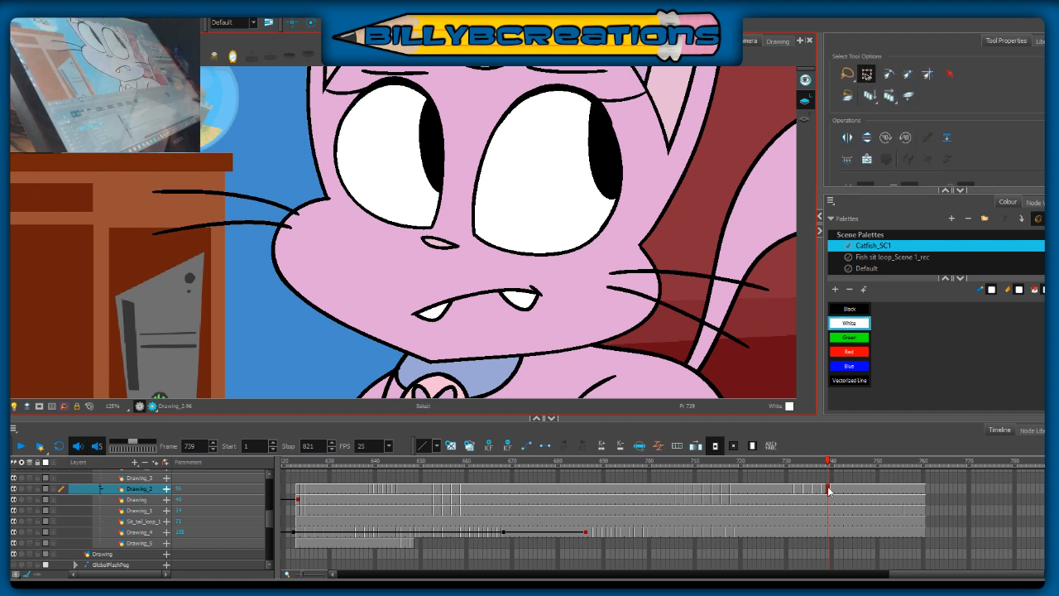
Step: Compare the phone-holding body pose at frame 756 with the poses at frames 739, 704 and 652
left_click_drag(909, 468, 907, 465)
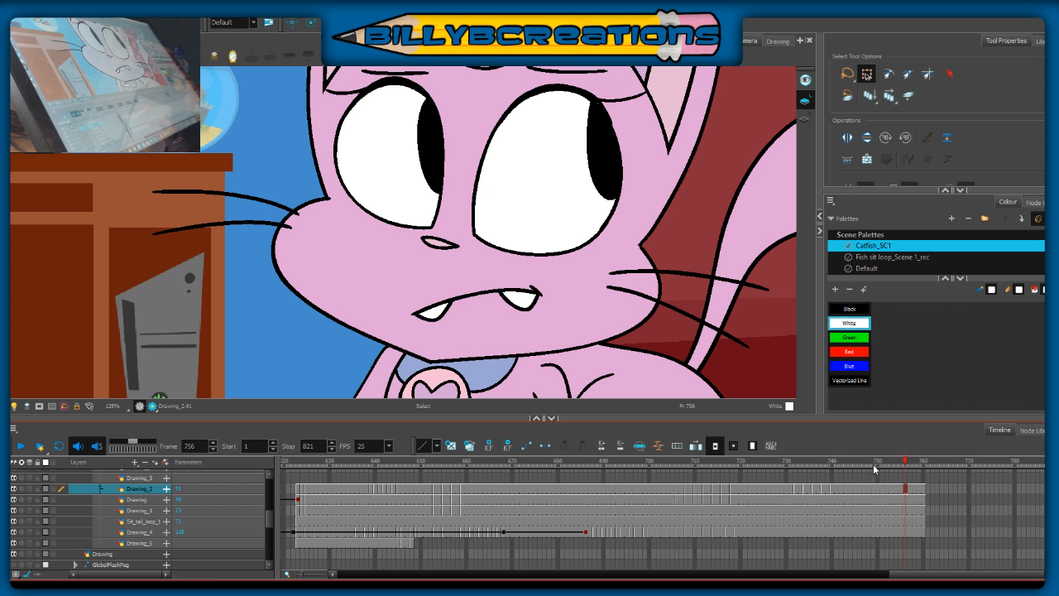
left_click(900, 466)
left_click(905, 466)
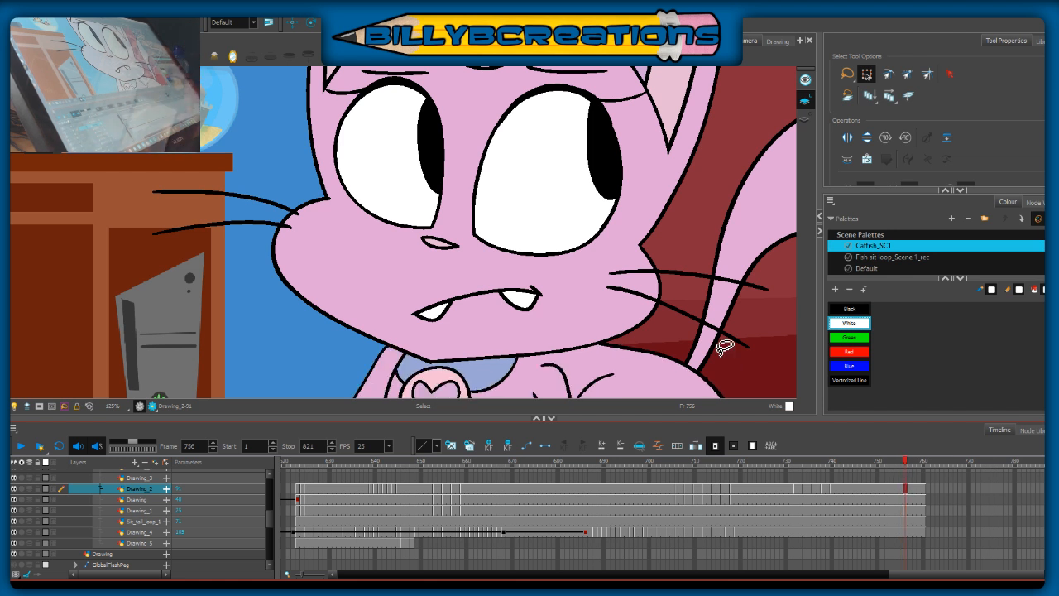
scroll(725, 347, "down", 5)
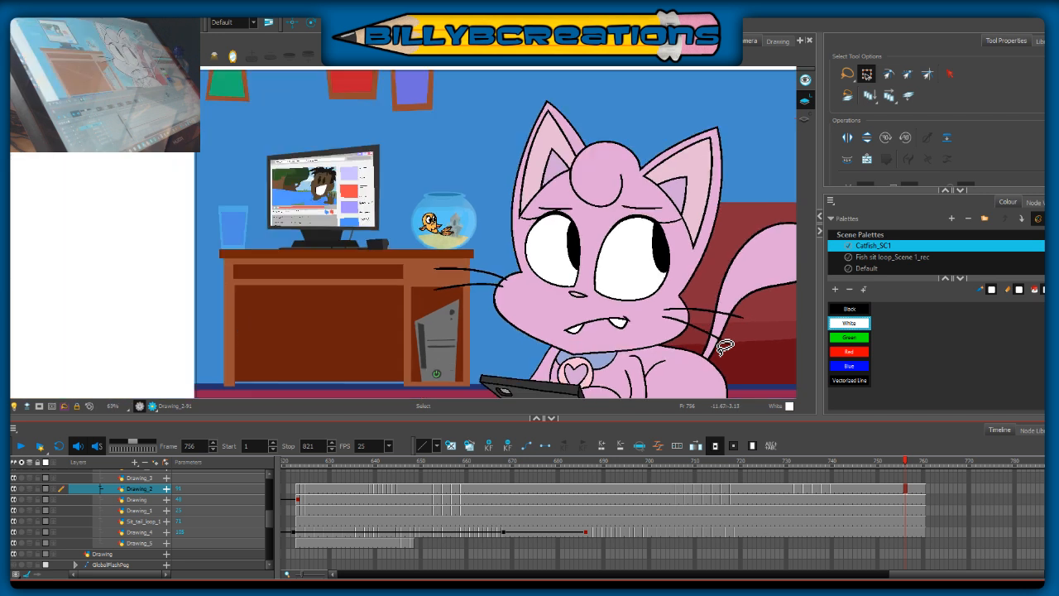
left_click_drag(637, 289, 459, 223)
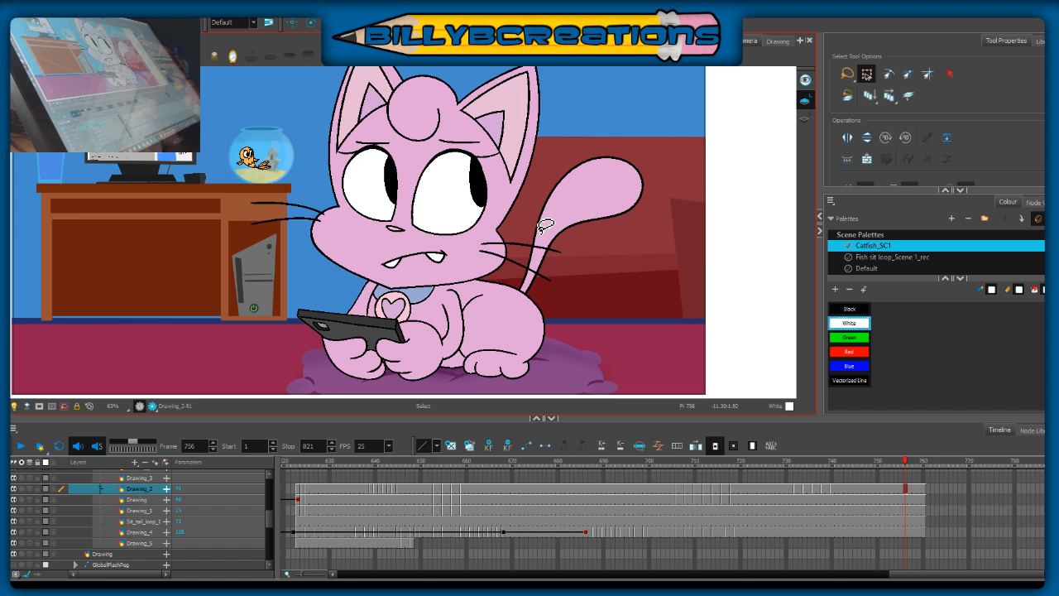
left_click(826, 465)
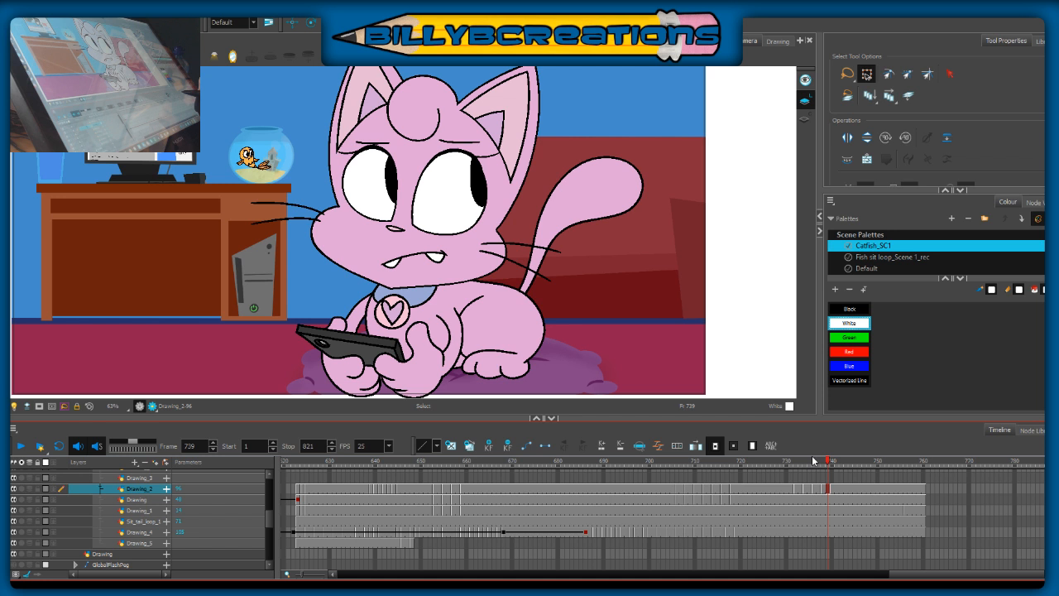
left_click_drag(797, 465, 790, 465)
left_click(667, 464)
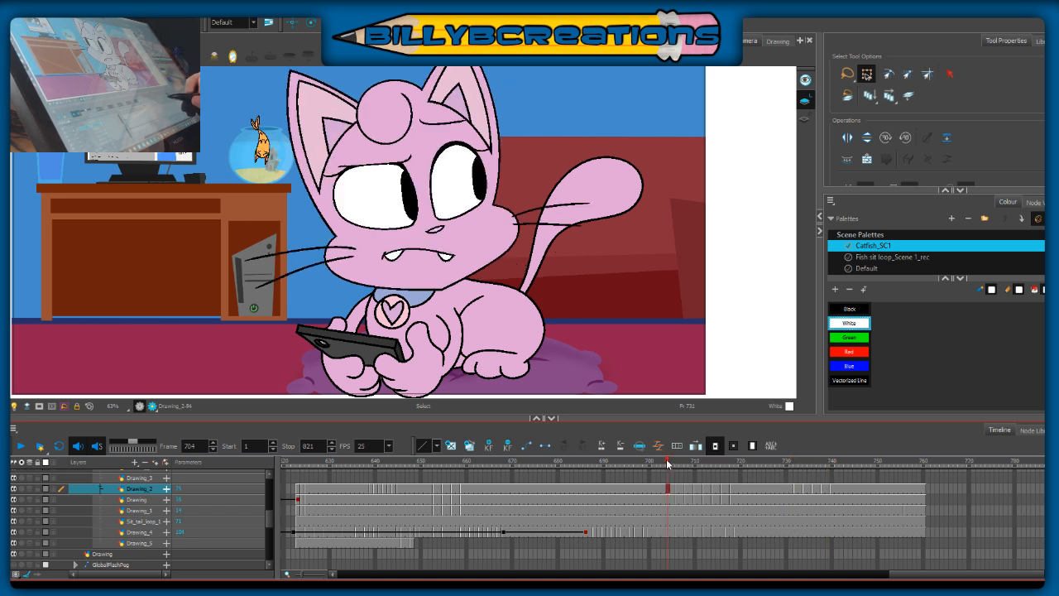
left_click(428, 465)
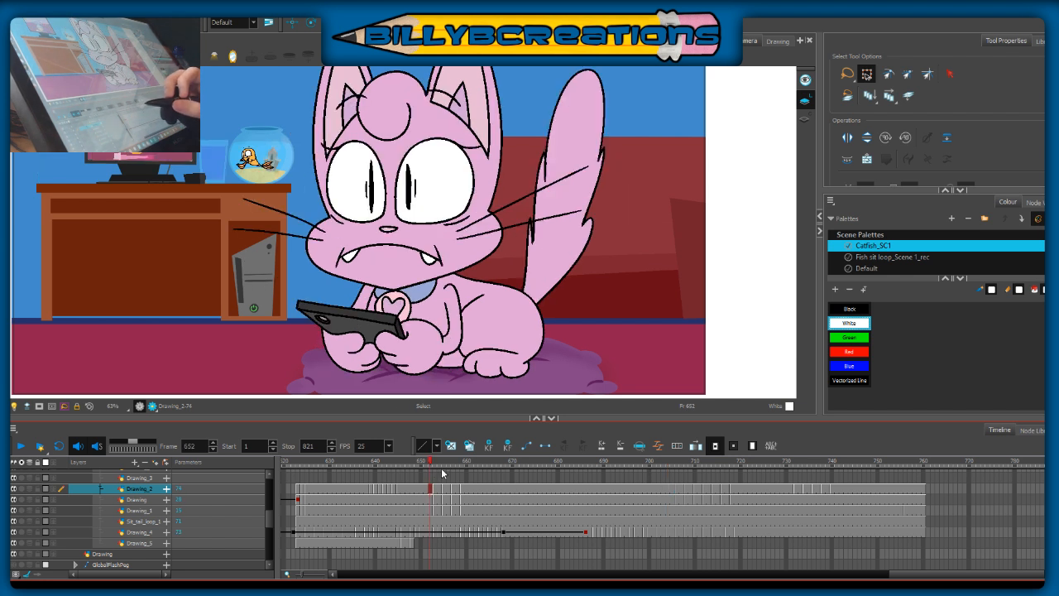
left_click(831, 464)
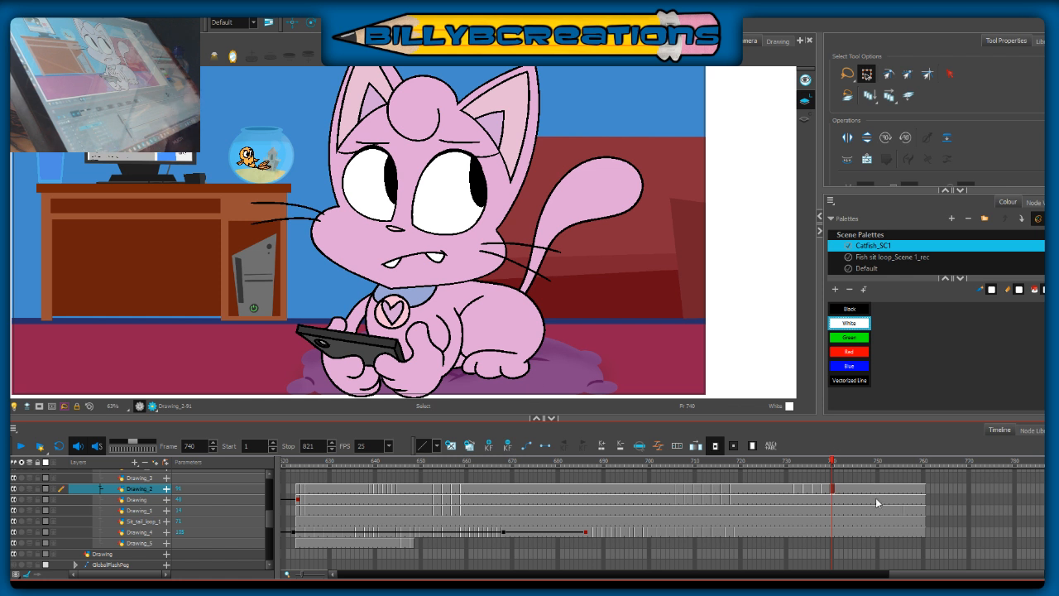
Step: Hide the facial features on Drawing_2 and clear the head cells on the Drawing layer from frame 756 through 760
left_click_drag(786, 463, 780, 484)
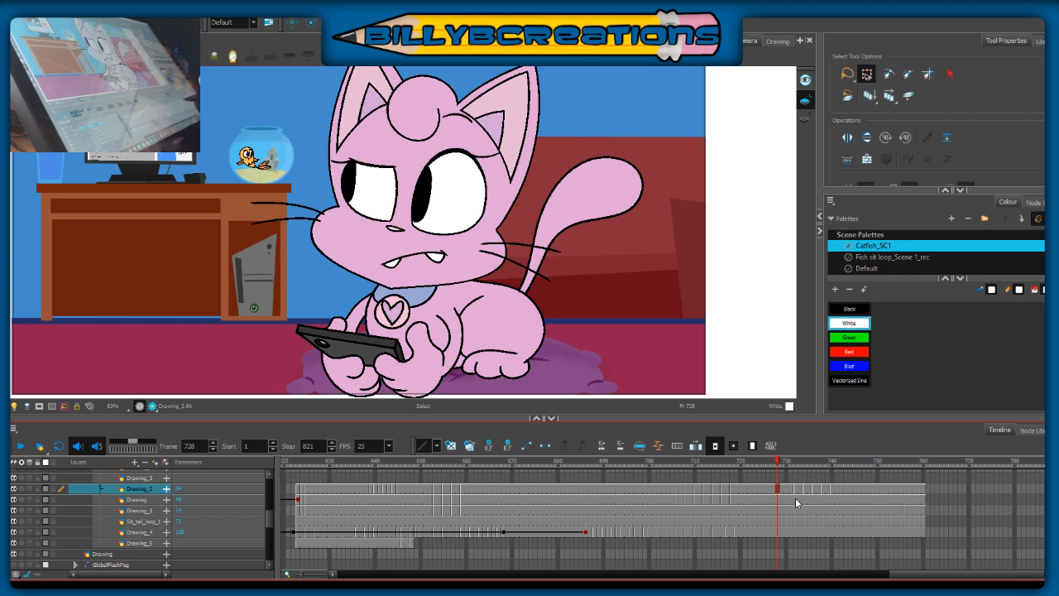
key("Delete")
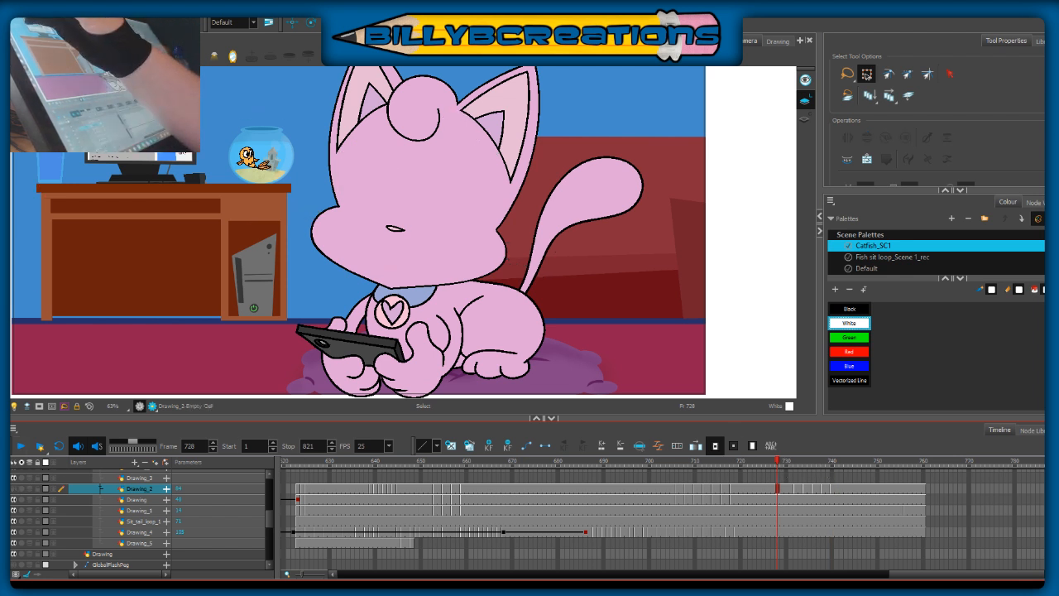
left_click_drag(721, 291, 730, 315)
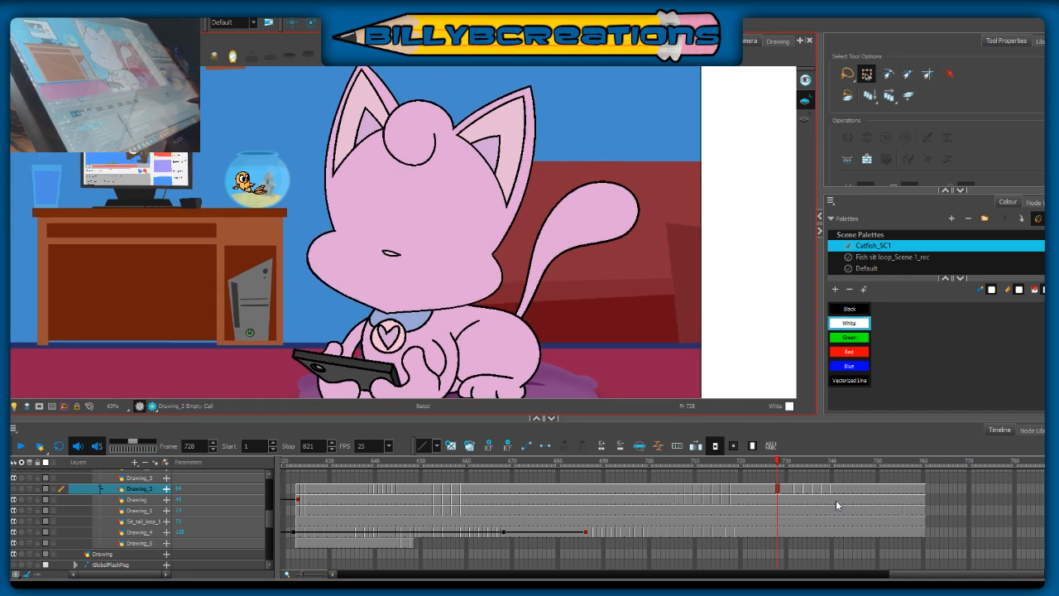
left_click(836, 500)
left_click(905, 500)
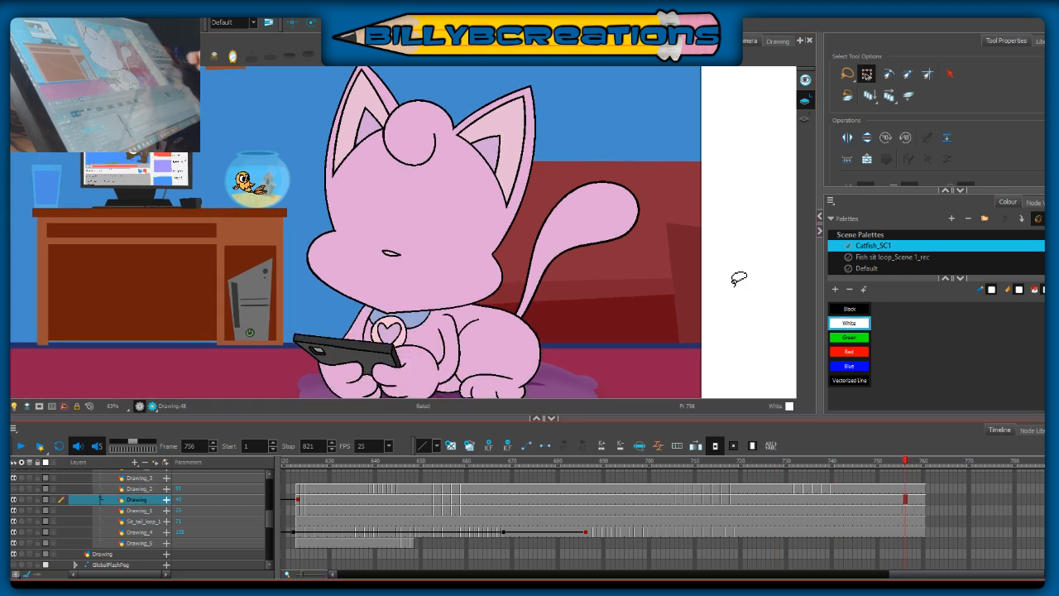
left_click_drag(922, 501, 911, 504)
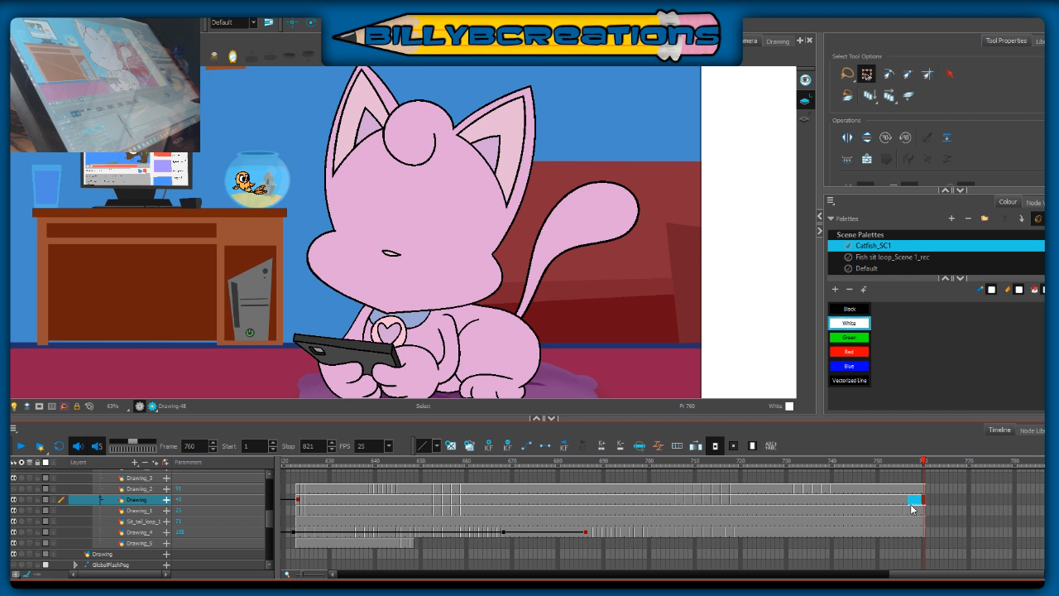
key("Delete")
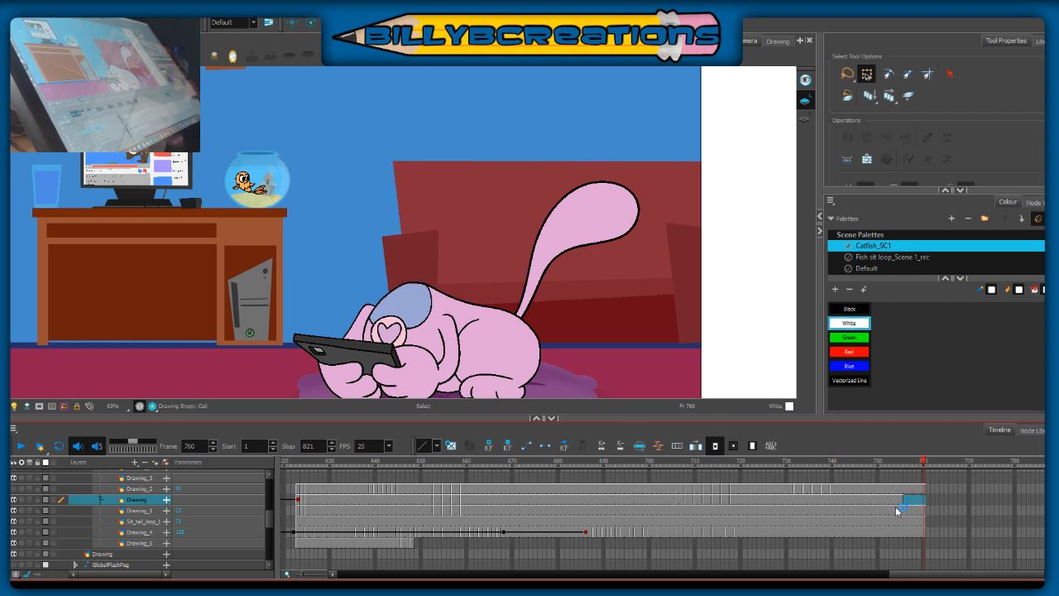
Step: Copy the head artwork from frame 755 of the Drawing layer and paste it at frame 756
left_click(901, 461)
key("space")
left_click_drag(577, 133, 567, 159)
mouse_move(563, 115)
left_mouse_down()
mouse_move(258, 152)
mouse_move(520, 95)
mouse_move(563, 115)
left_mouse_up()
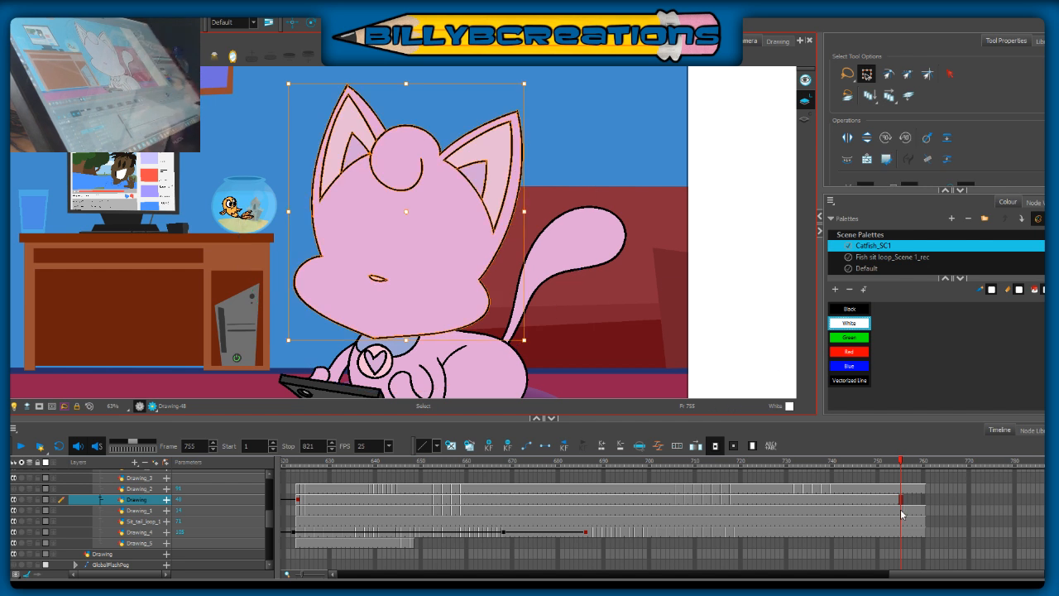
left_click(905, 505)
key("Delete")
key("ctrl+v")
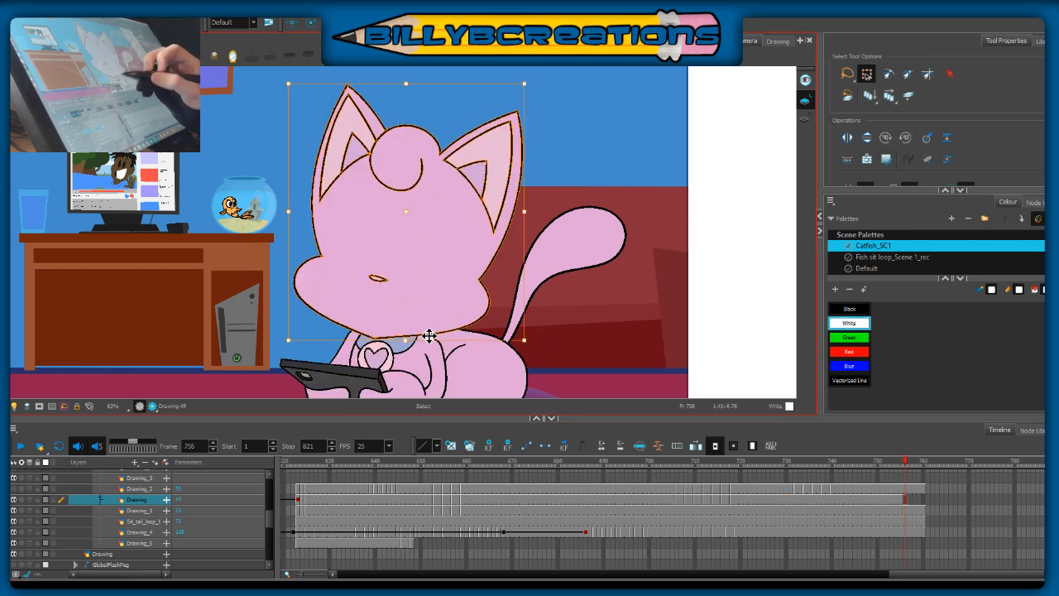
Step: Tilt the pasted head slightly counterclockwise at frame 756 and nudge it into place above the collar
left_click_drag(531, 337, 536, 321)
left_click_drag(469, 317, 474, 313)
left_click(570, 290)
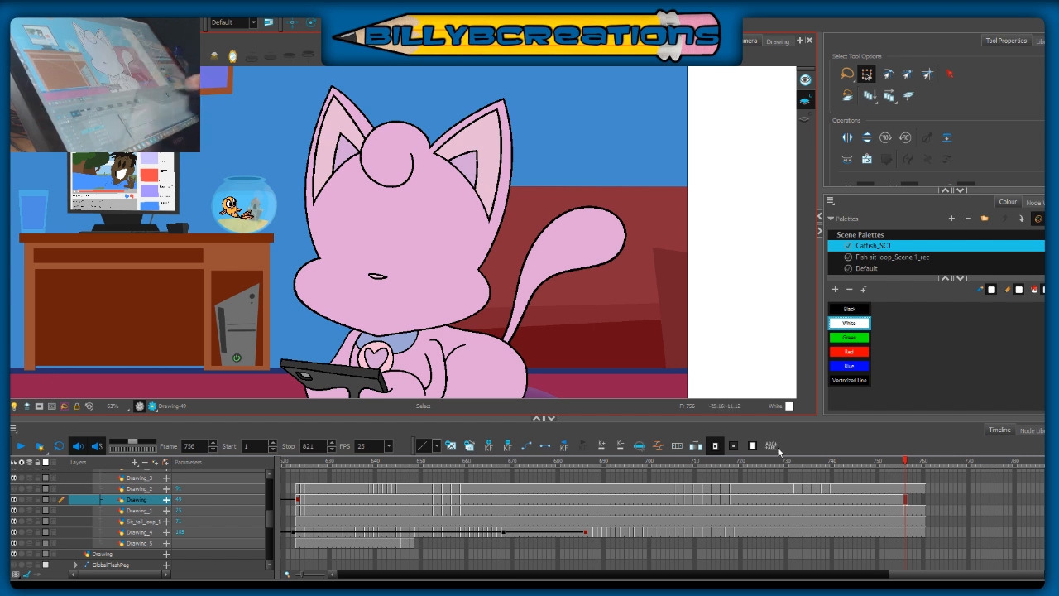
Step: Extend the tilted head on the Drawing layer through frame 760, and review the motion between frames 751 and 758
left_click_drag(906, 463, 907, 471)
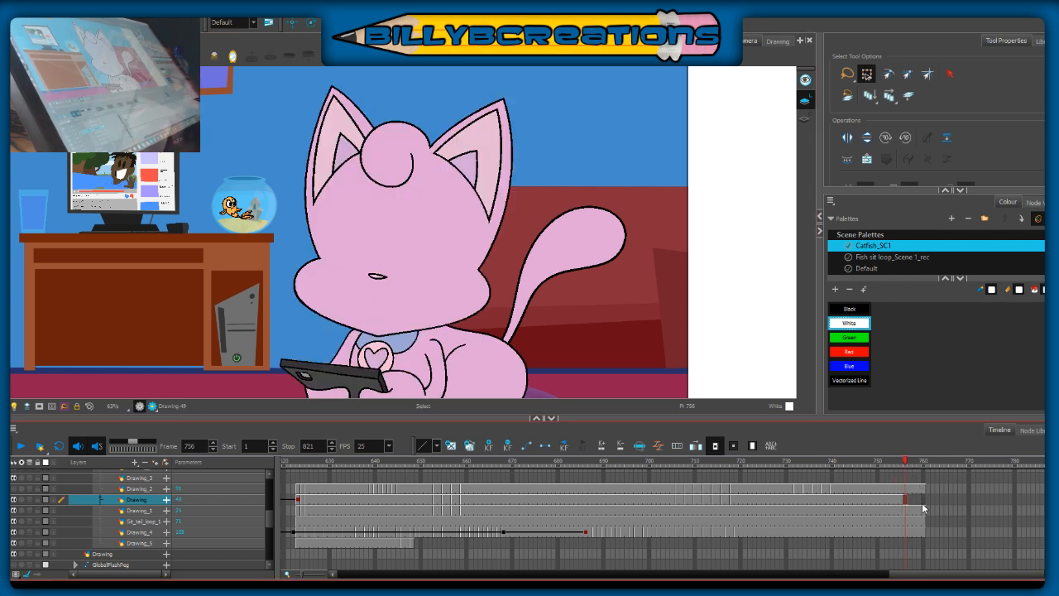
left_click(923, 503)
left_click_drag(924, 486, 882, 513)
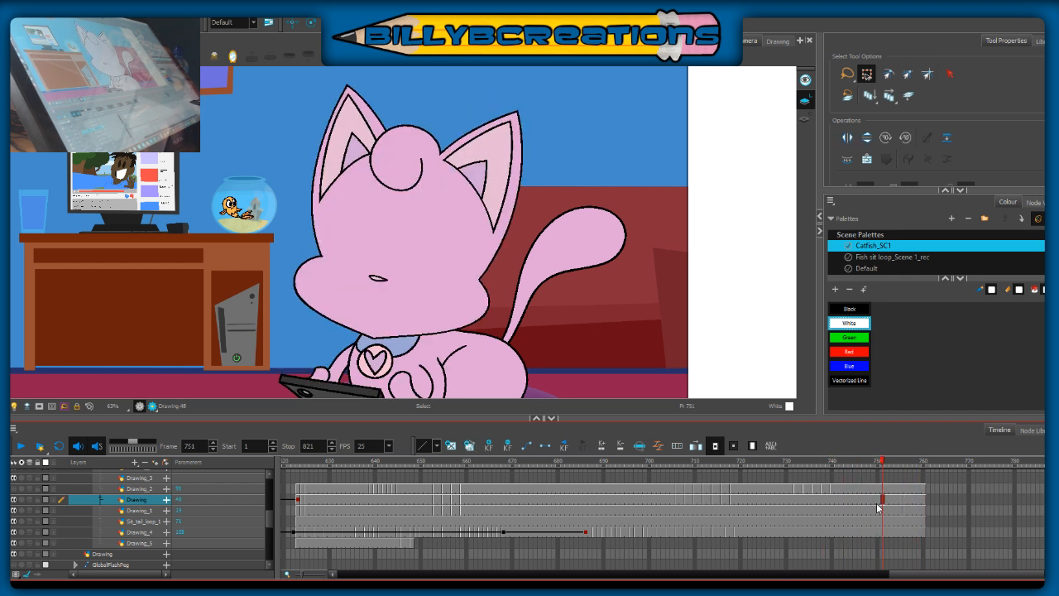
left_click_drag(658, 273, 670, 213)
left_click_drag(894, 468, 914, 471)
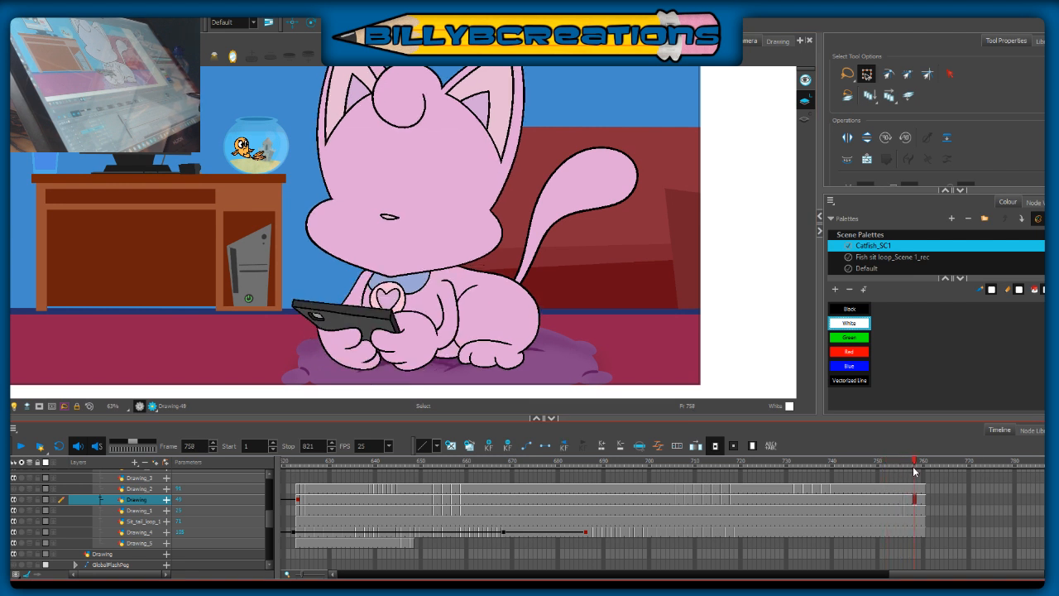
Step: Examine the layer stack and the exposed cells in the timeline around frames 756–760
left_click_drag(539, 421, 554, 215)
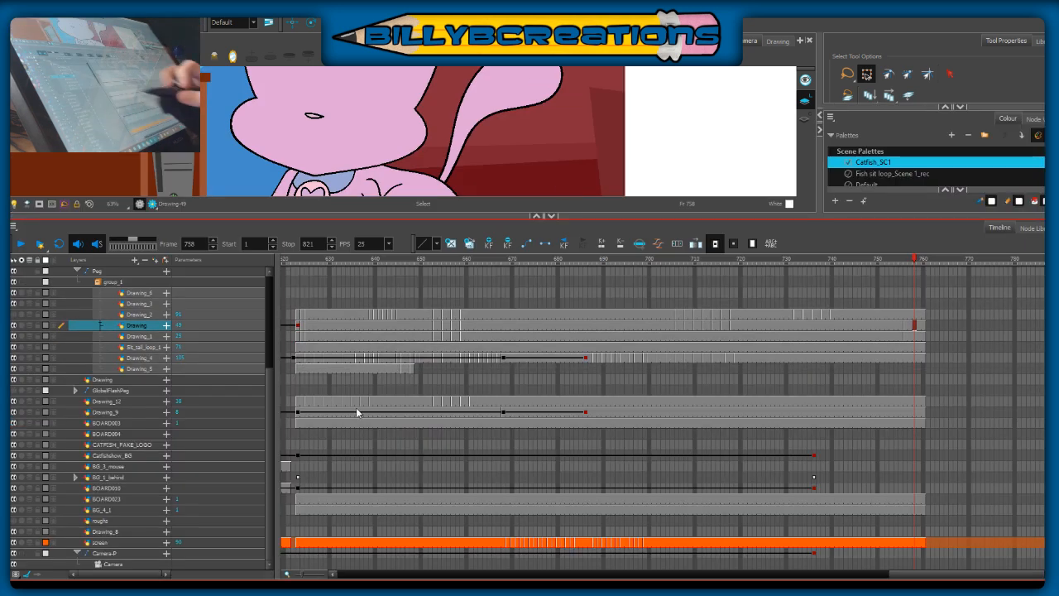
scroll(291, 324, "up", 4)
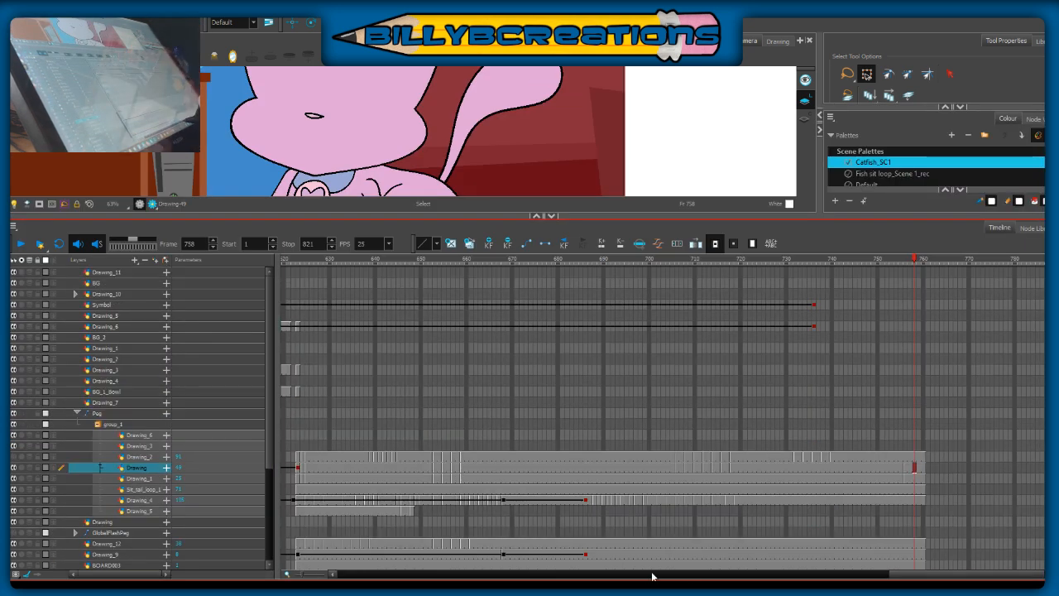
left_click_drag(893, 575, 952, 538)
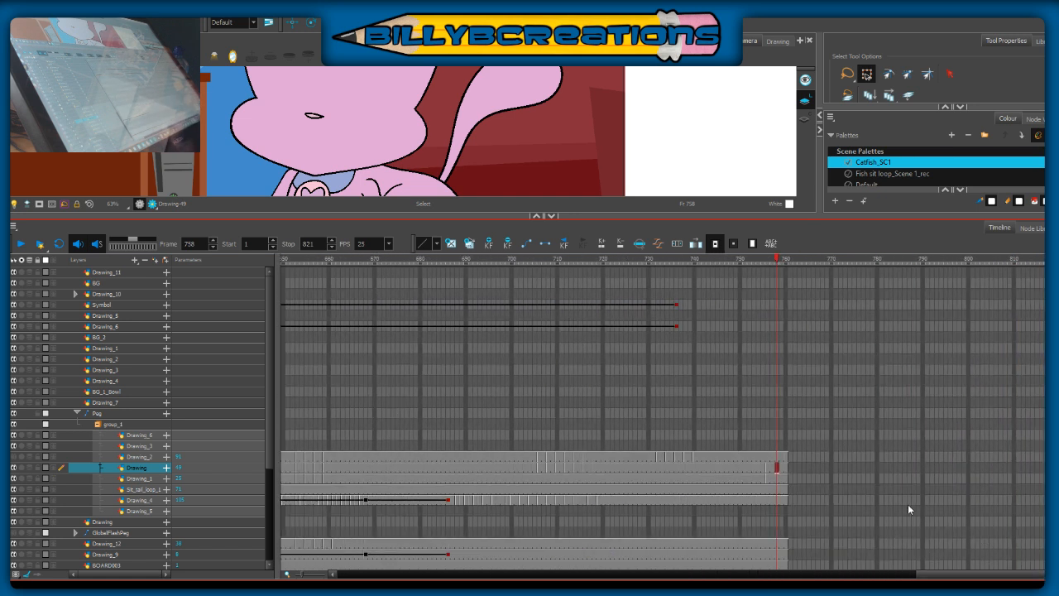
left_click_drag(539, 216, 541, 392)
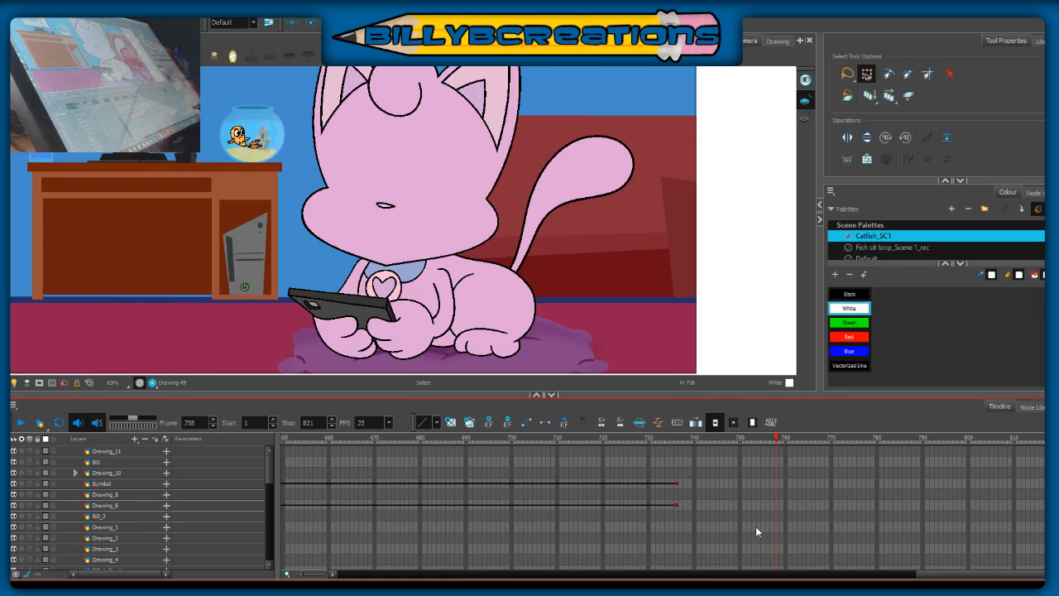
left_click_drag(268, 482, 270, 517)
left_click(767, 486)
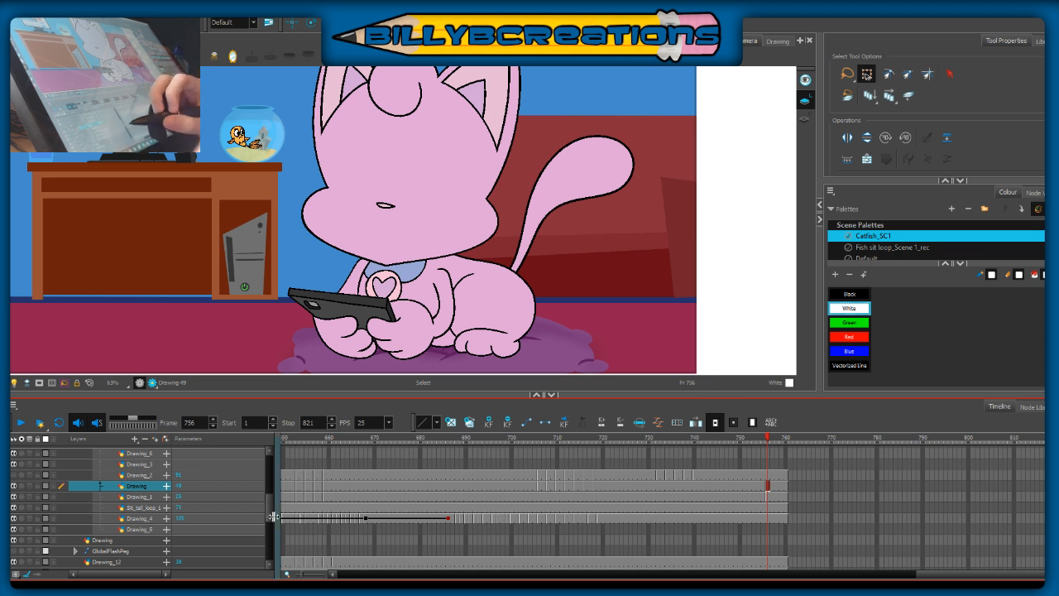
left_click_drag(268, 512, 267, 546)
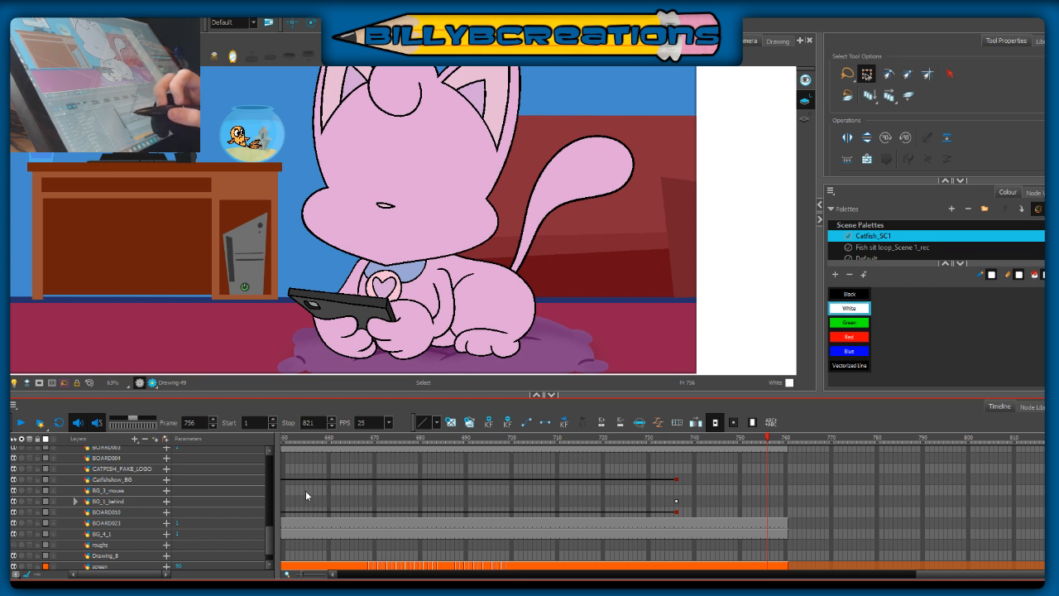
mouse_move(269, 534)
left_mouse_down()
mouse_move(262, 505)
mouse_move(254, 517)
left_mouse_up()
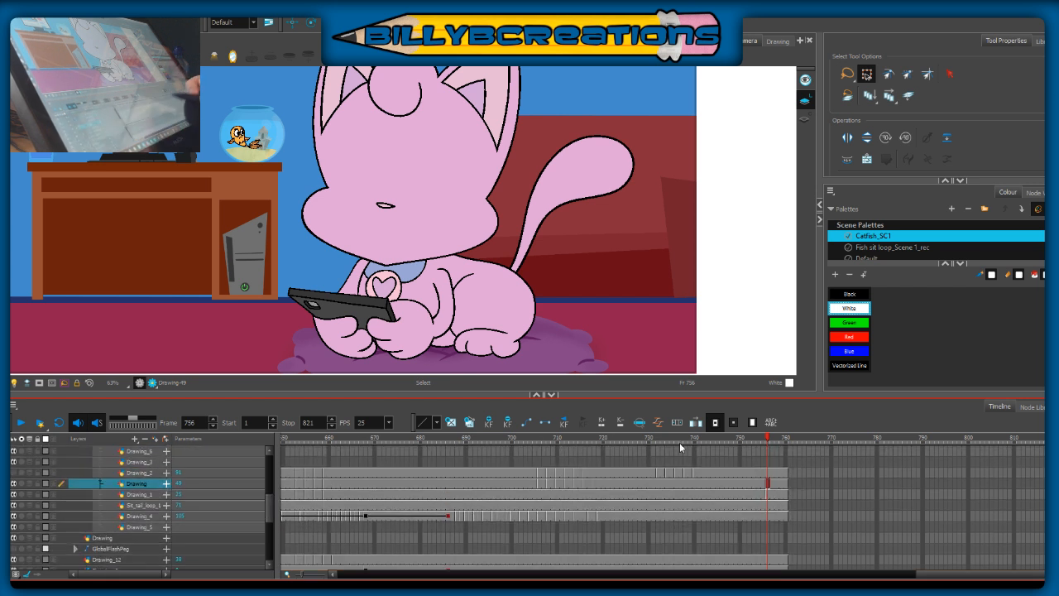
Step: Clear the head cells at frames 754–755 on the Drawing layer and paste the copied head artwork at frame 754
left_click(759, 484)
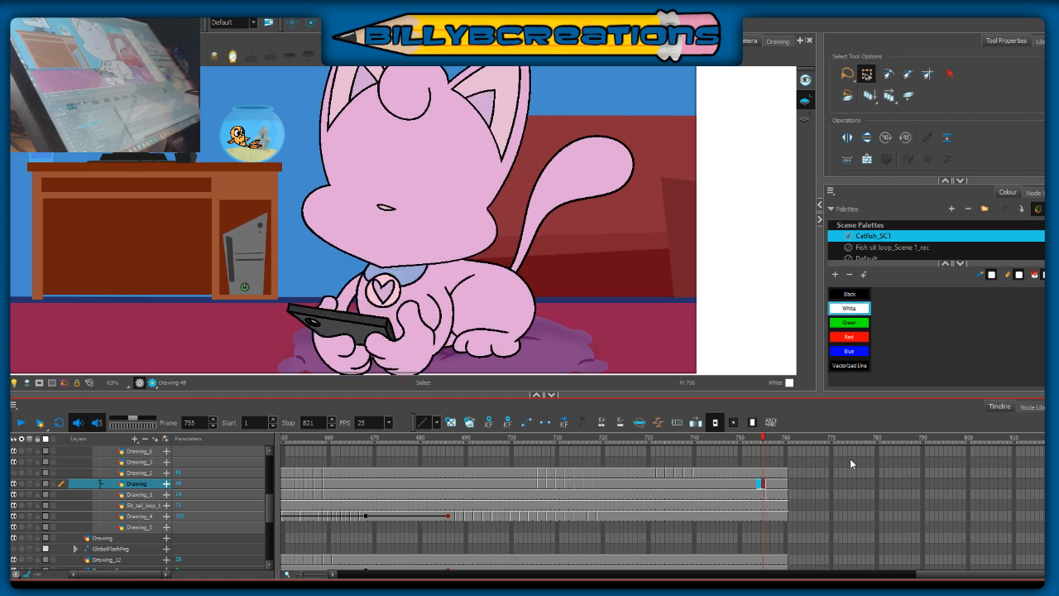
key("Delete")
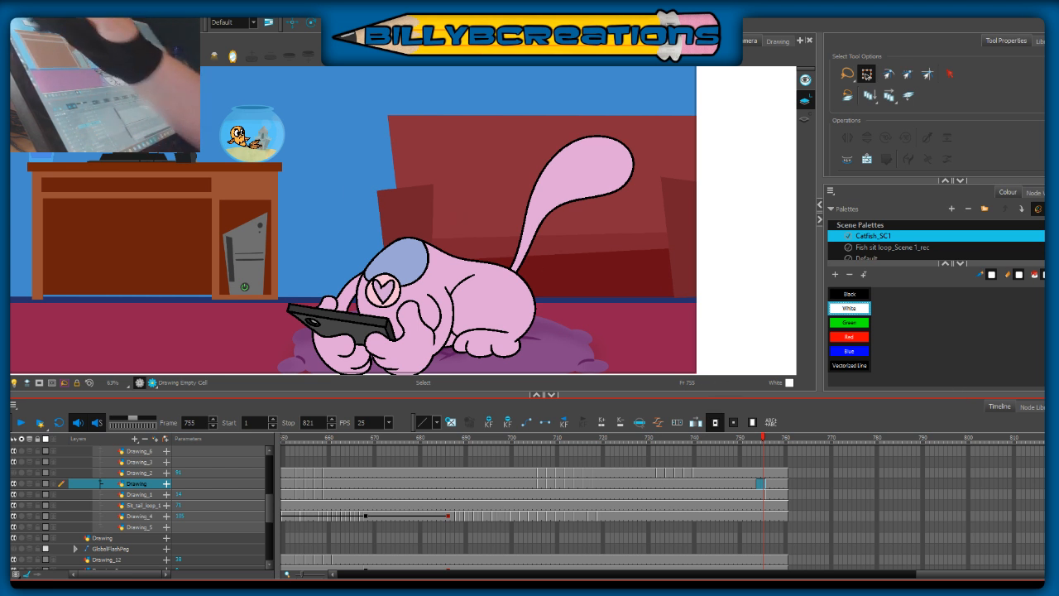
left_click(29, 484)
left_click_drag(632, 240, 674, 297)
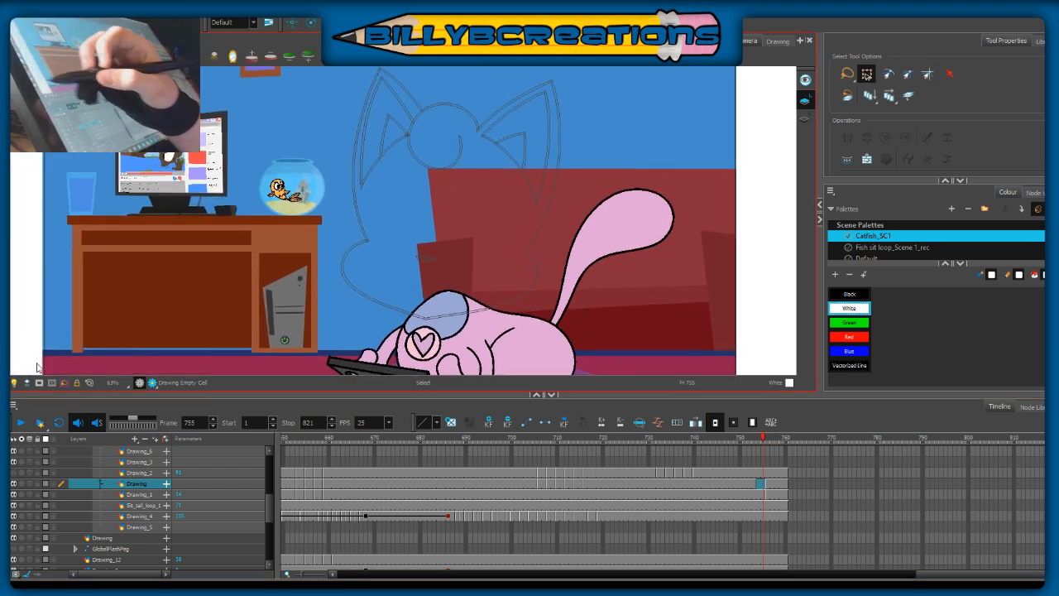
left_click(29, 484)
left_click(760, 487)
key("ctrl+v")
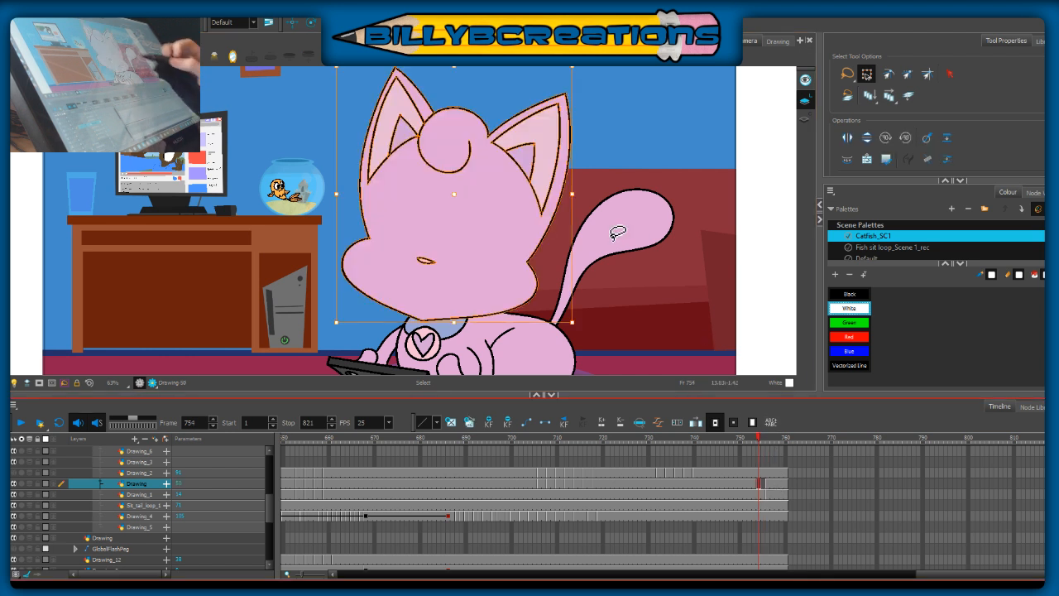
Step: With onion skin on, tilt the pasted head slightly counterclockwise about the chin at frame 754 and nudge it into place above the collar
left_click(29, 484)
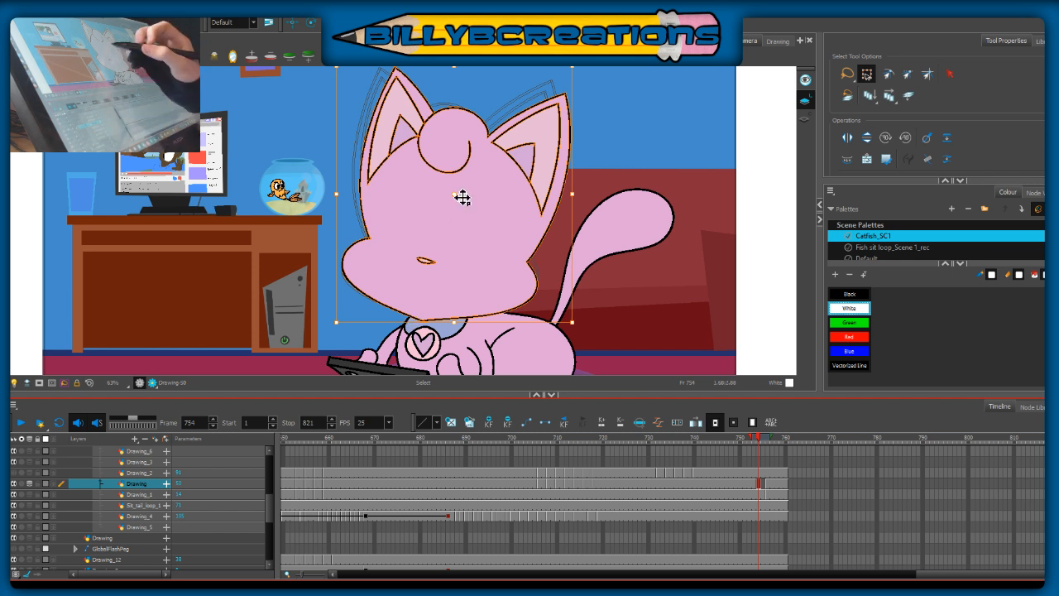
left_click(458, 326)
left_click_drag(458, 326, 456, 329)
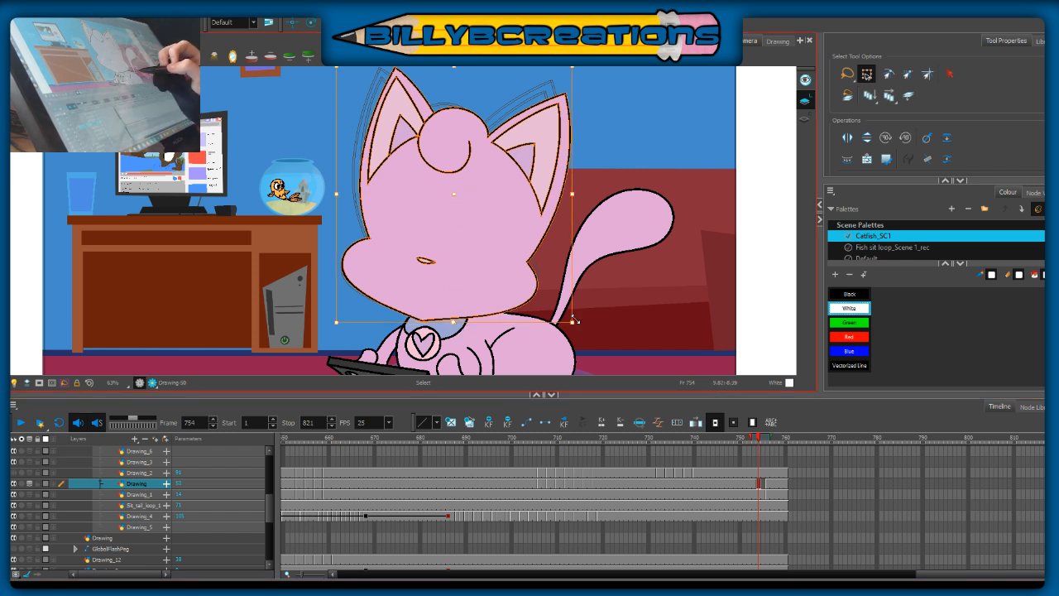
left_click_drag(581, 323, 589, 321)
key("Up")
key("Up")
key("Up")
key("Up")
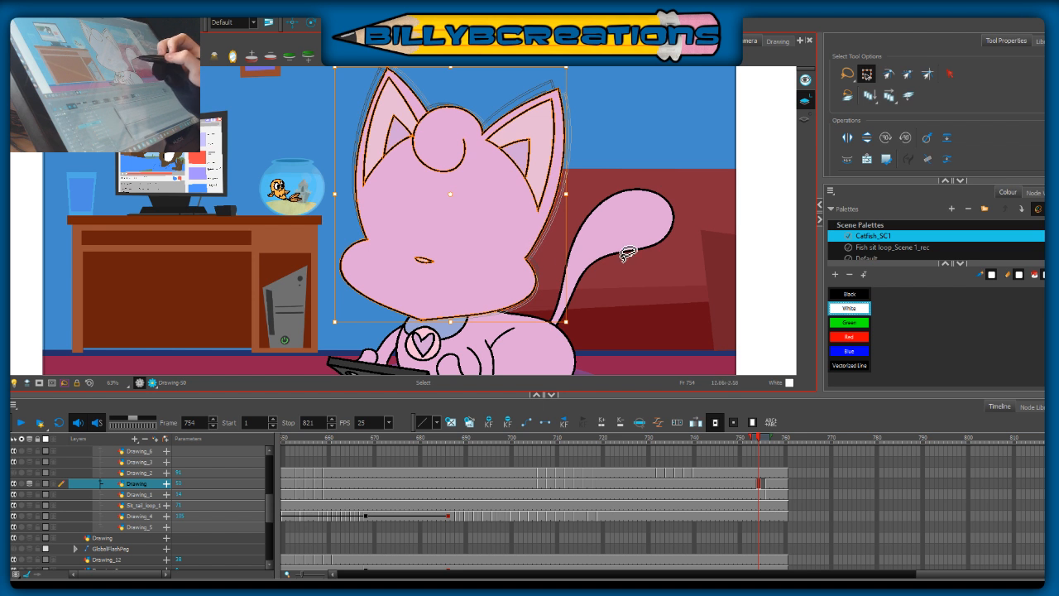
left_click_drag(650, 224, 647, 245)
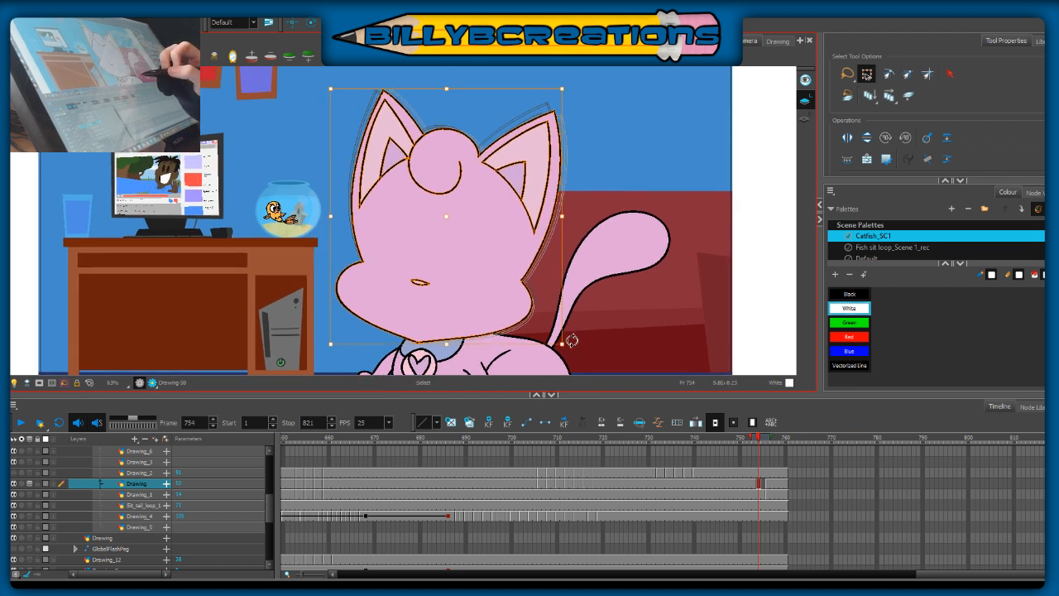
left_click_drag(571, 341, 575, 338)
left_click_drag(523, 294, 522, 292)
left_click(624, 277)
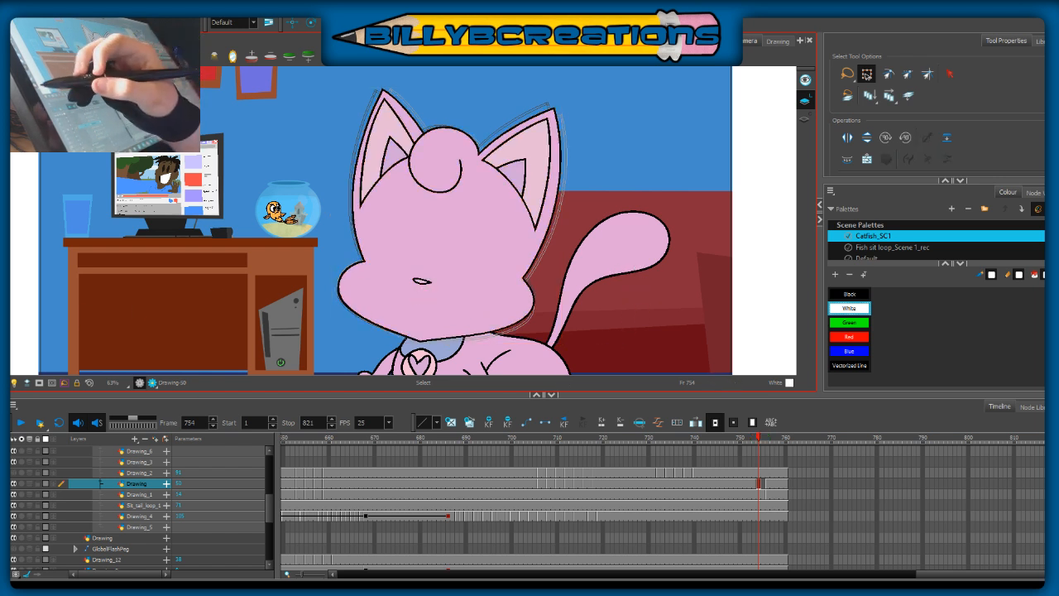
Step: Switch to the Brush tool and review the head's motion between frames 752 and 755
key("alt+b")
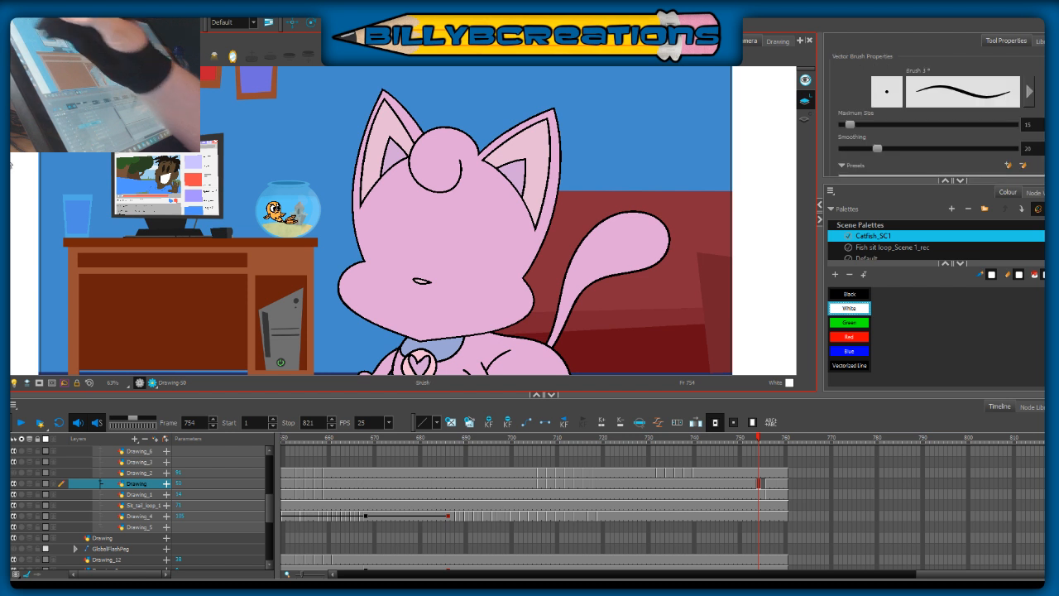
left_click(765, 483)
left_click(764, 439)
left_click(750, 440)
mouse_move(753, 450)
left_mouse_down()
mouse_move(776, 463)
mouse_move(760, 465)
left_mouse_up()
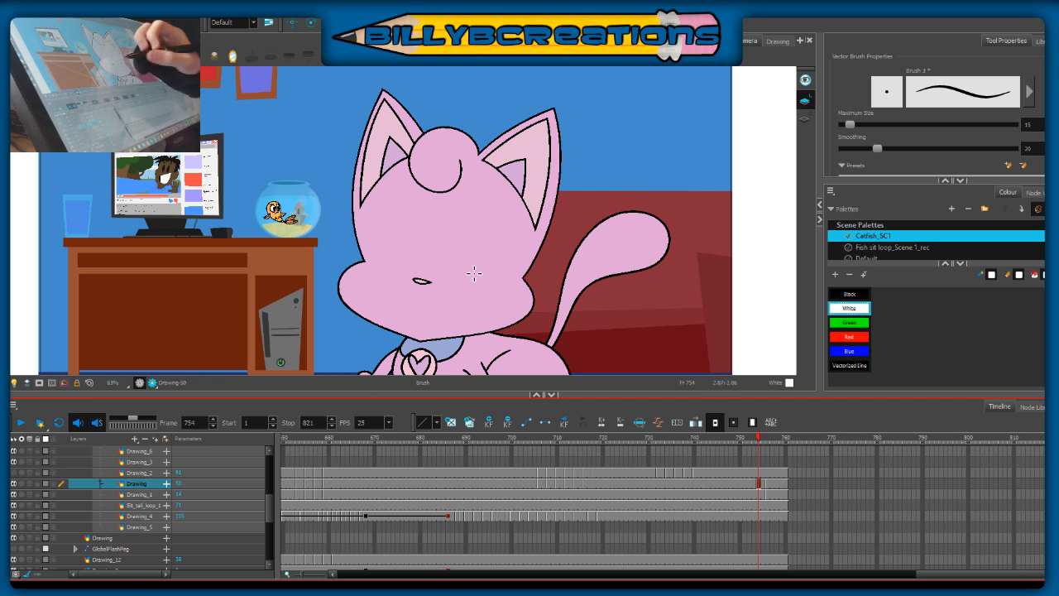
Step: Try loose white brush strokes across the cat's face and beside the head, and undo them
mouse_move(450, 306)
left_mouse_down()
mouse_move(504, 199)
mouse_move(568, 142)
mouse_move(447, 314)
left_mouse_up()
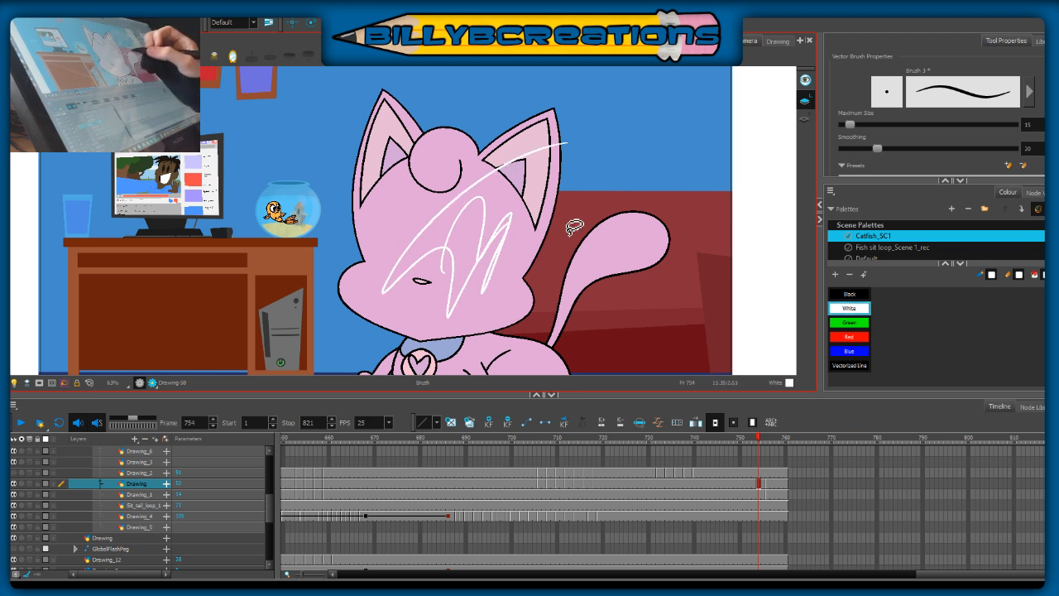
key("ctrl+z")
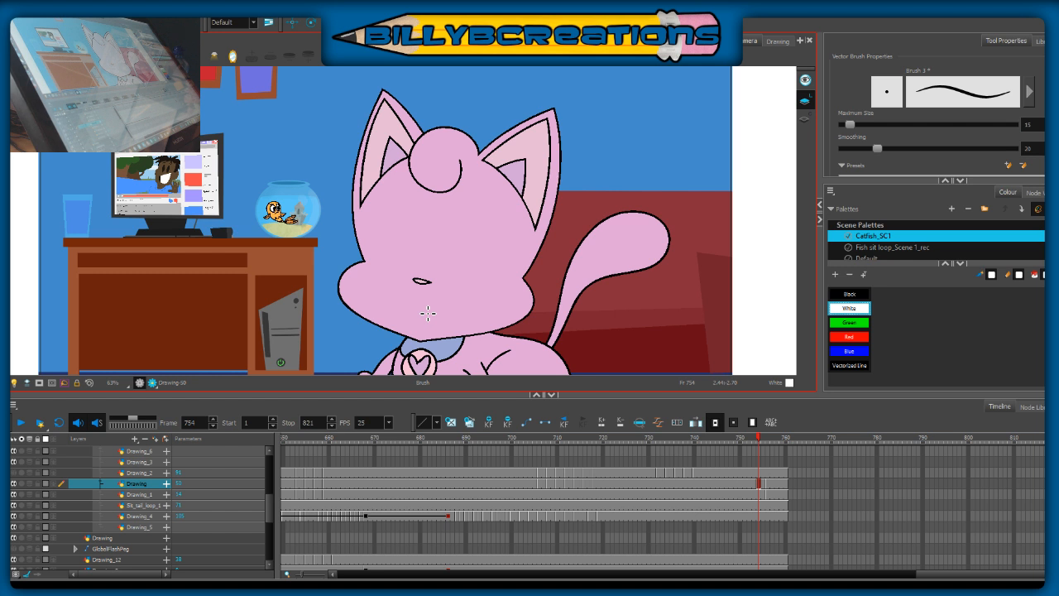
mouse_move(574, 232)
left_mouse_down()
mouse_move(607, 202)
mouse_move(660, 193)
left_mouse_up()
key("ctrl+z")
Step: Set the brush colour to Black, widen the camera view, sketch trial arcs beside the cat's tail, and undo them
left_click(852, 294)
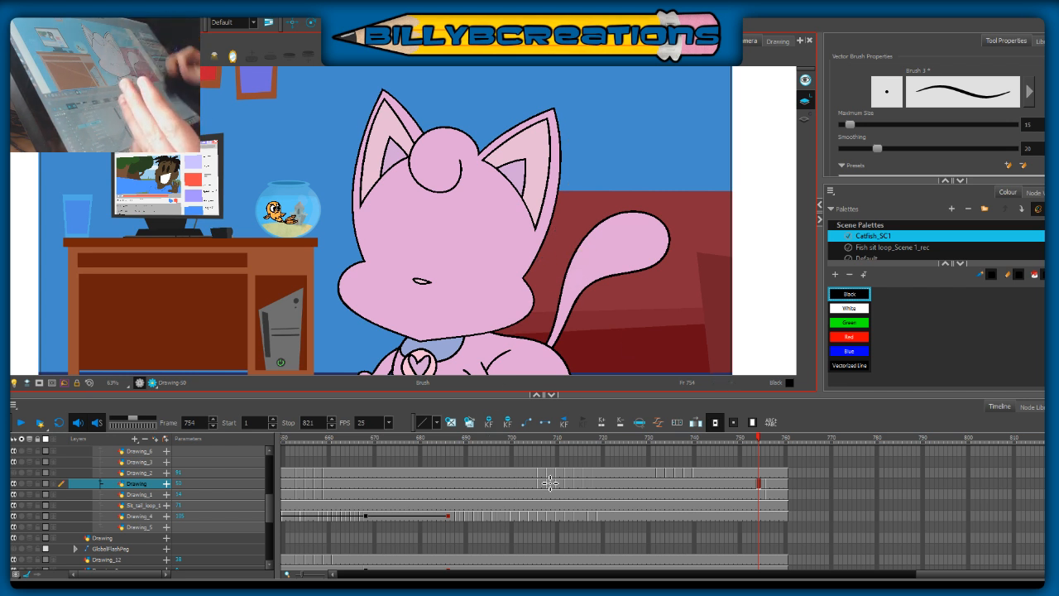
left_click_drag(821, 222, 862, 223)
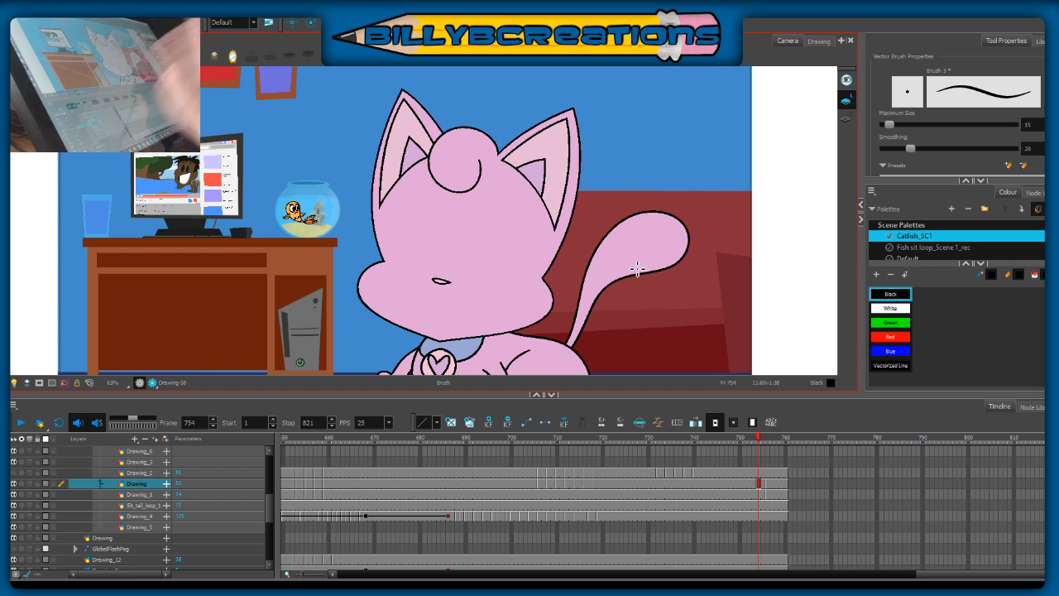
mouse_move(569, 288)
left_mouse_down()
mouse_move(677, 184)
mouse_move(659, 162)
left_mouse_up()
key("ctrl+z")
key("ctrl+z")
key("ctrl+z")
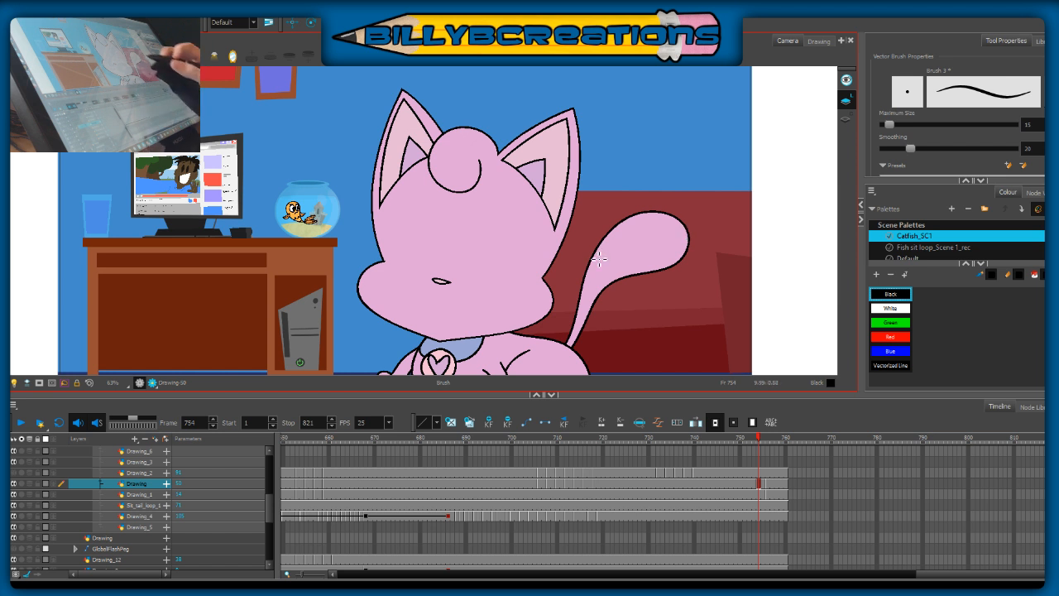
mouse_move(584, 263)
left_mouse_down()
mouse_move(616, 219)
mouse_move(651, 195)
left_mouse_up()
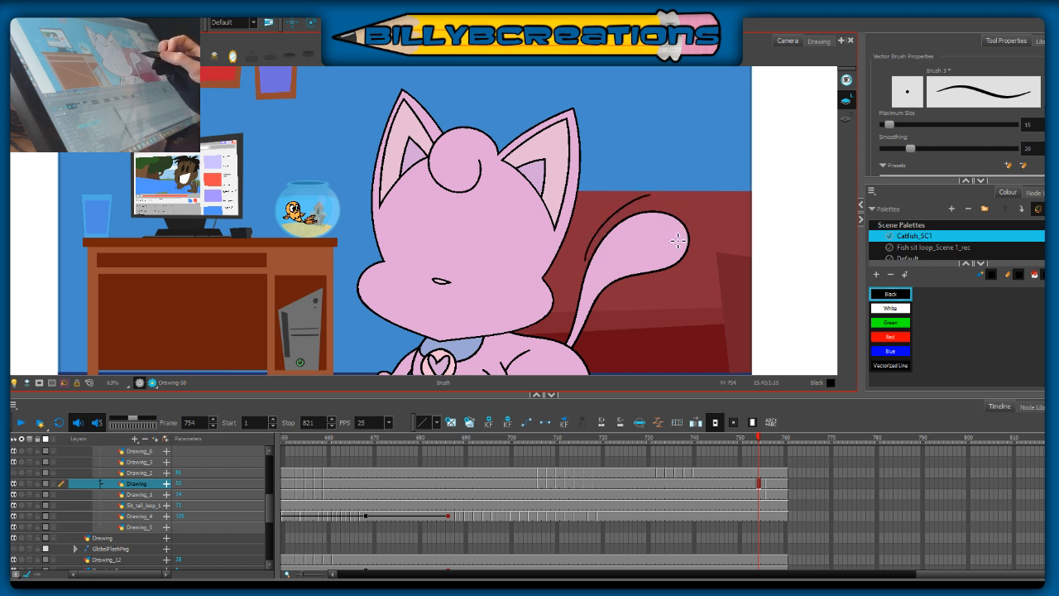
key("ctrl+z")
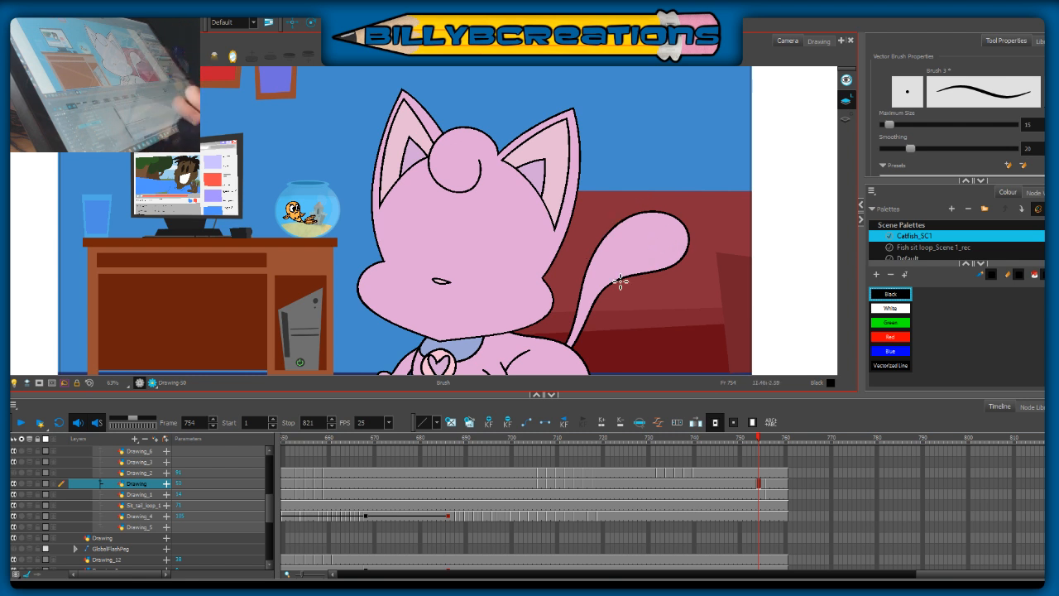
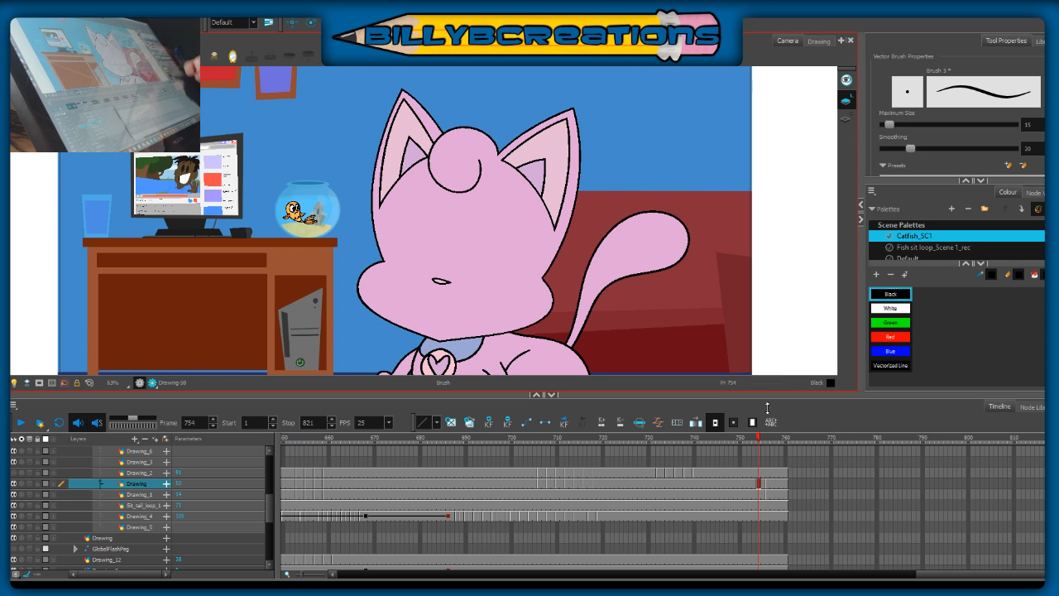
Step: Delete the cat's body drawing at frame 754 on layer Drawing_1 and turn on onion skin for that layer
mouse_move(759, 440)
left_mouse_down()
mouse_move(750, 443)
mouse_move(781, 446)
mouse_move(760, 453)
left_mouse_up()
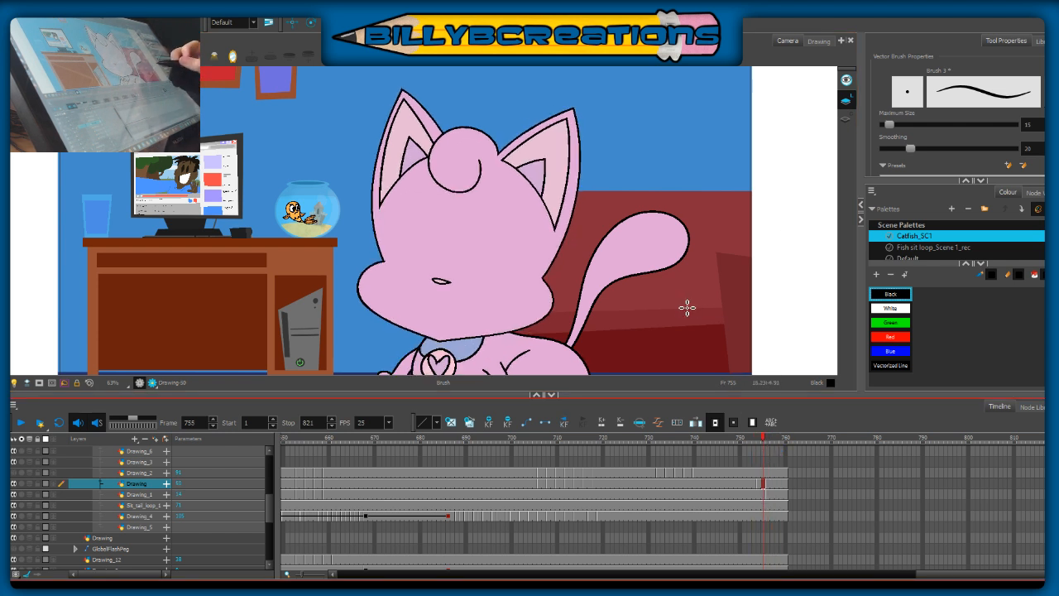
mouse_move(667, 274)
left_mouse_down()
mouse_move(685, 235)
mouse_move(647, 206)
left_mouse_up()
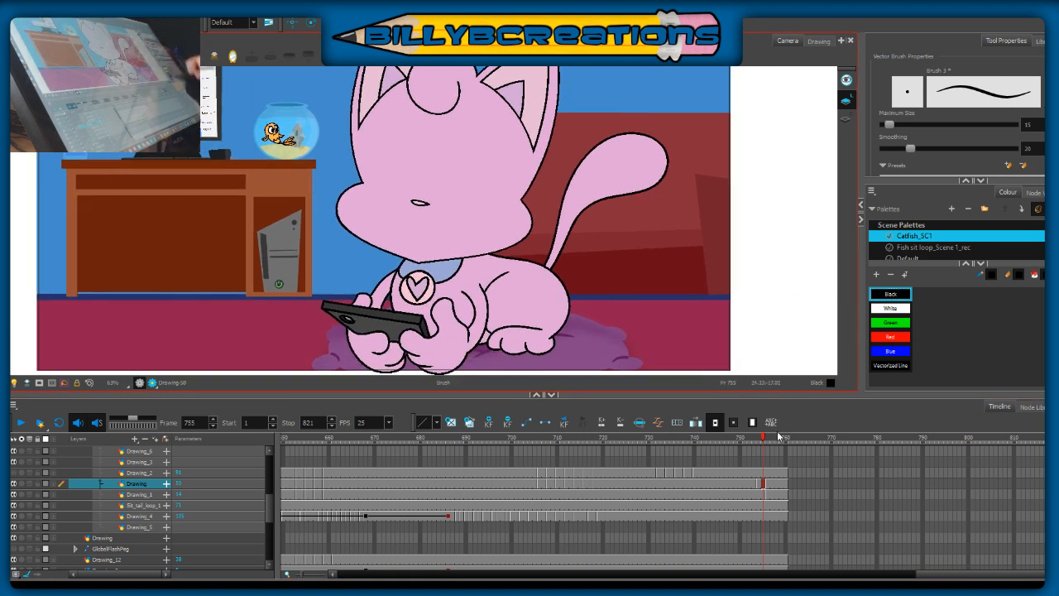
left_click(759, 494)
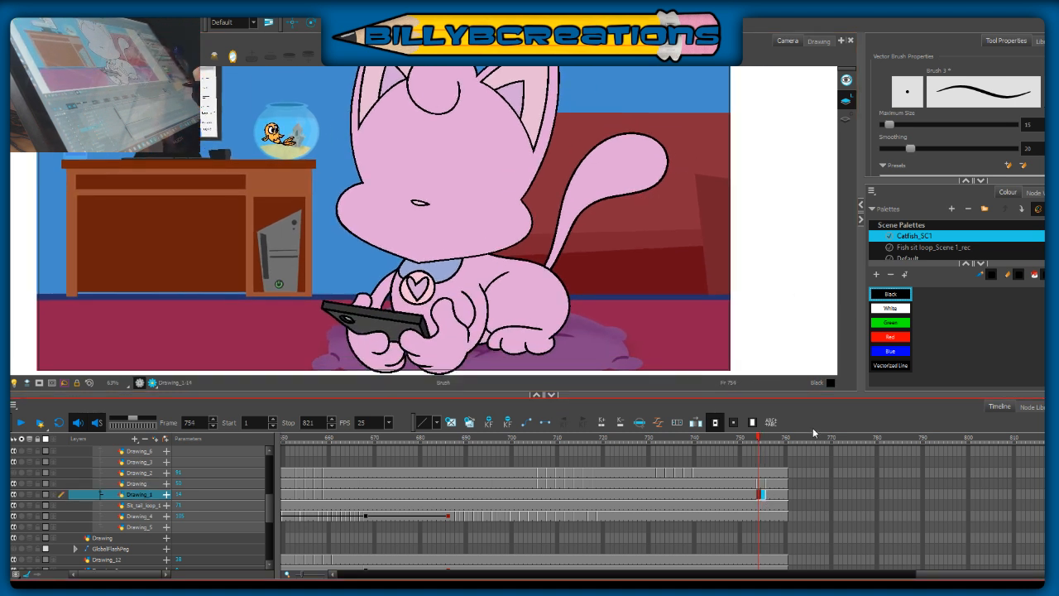
key("Delete")
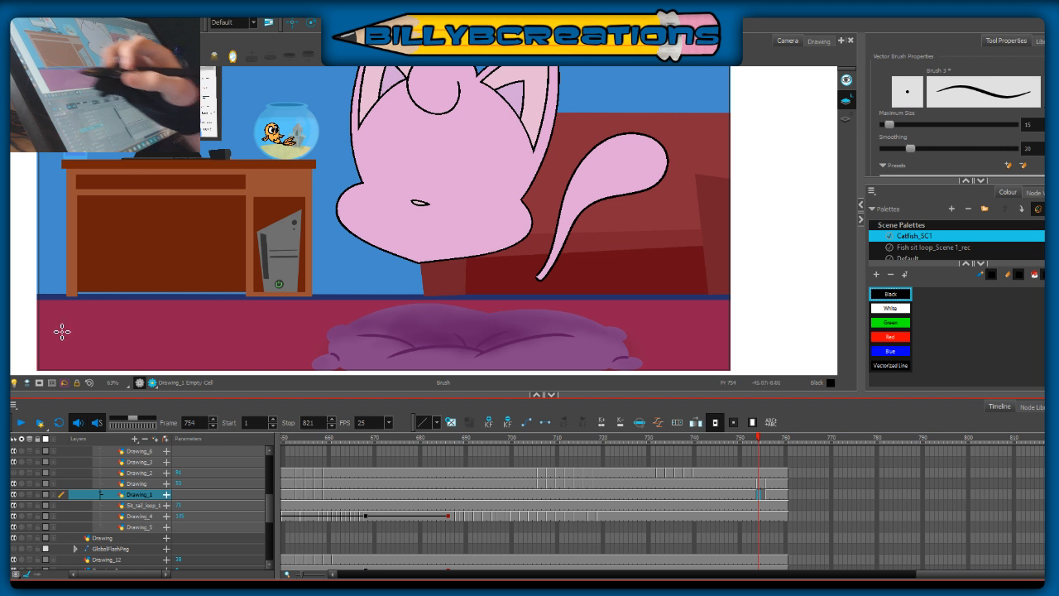
left_click(30, 493)
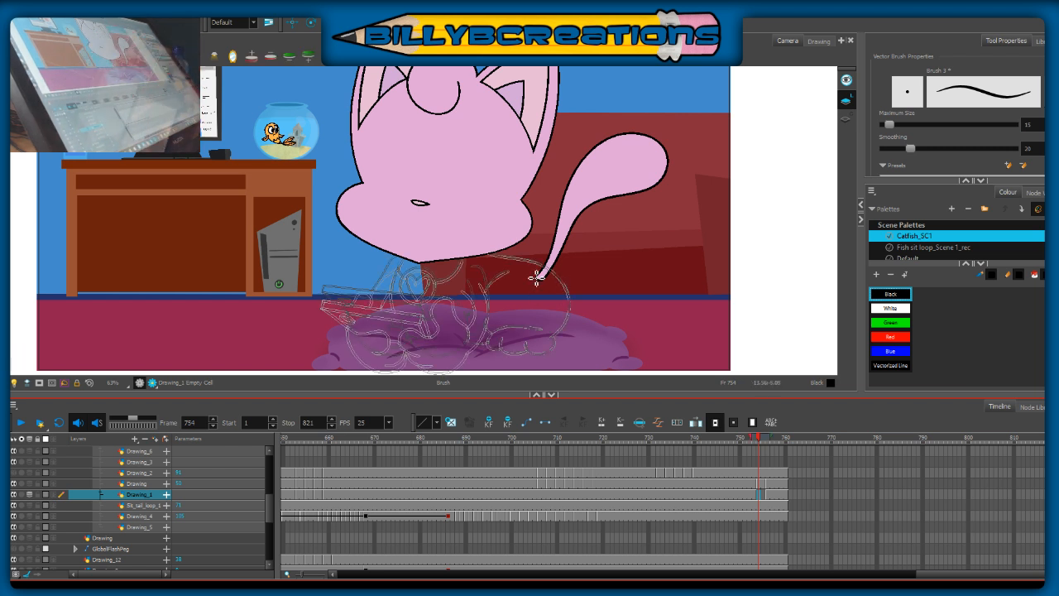
Step: Using the onion skin as guide, ink two black curved lines for the cat's near arm and shoulder below the head
scroll(536, 278, "up", 1)
left_click_drag(572, 258, 606, 191)
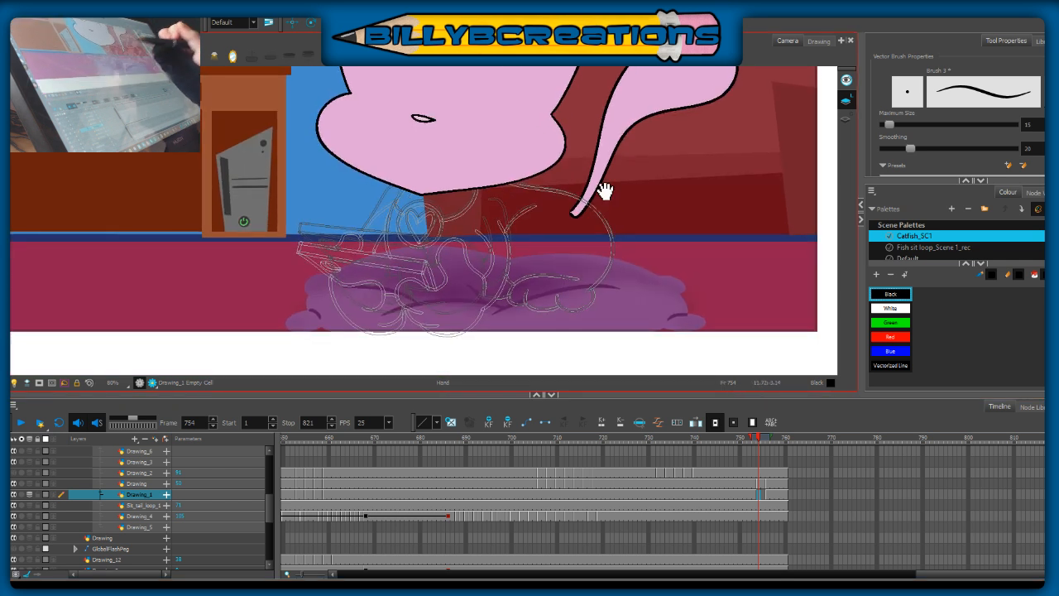
left_click_drag(536, 206, 503, 233)
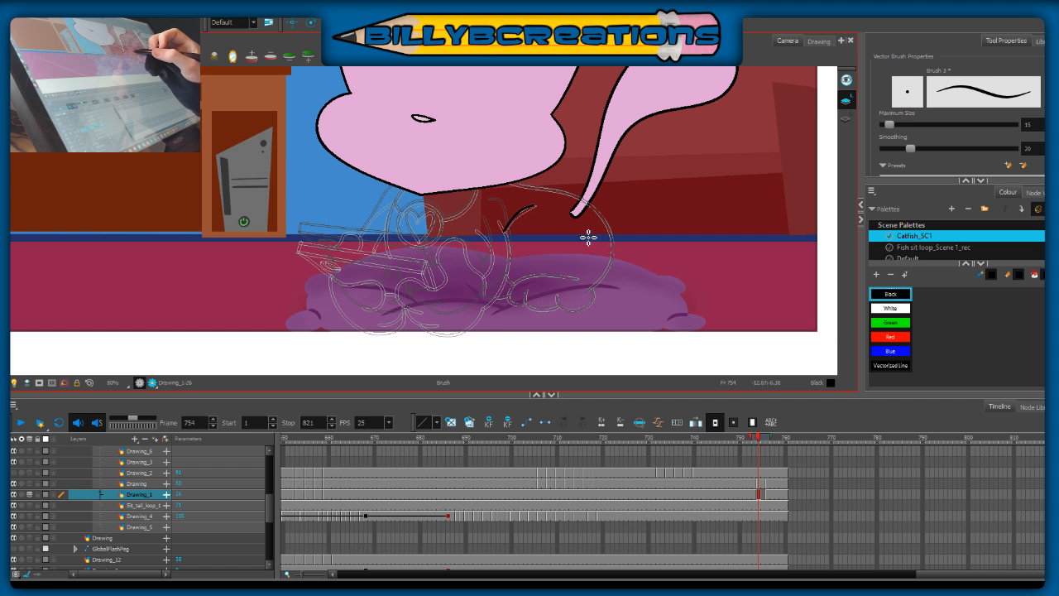
key("ctrl+z")
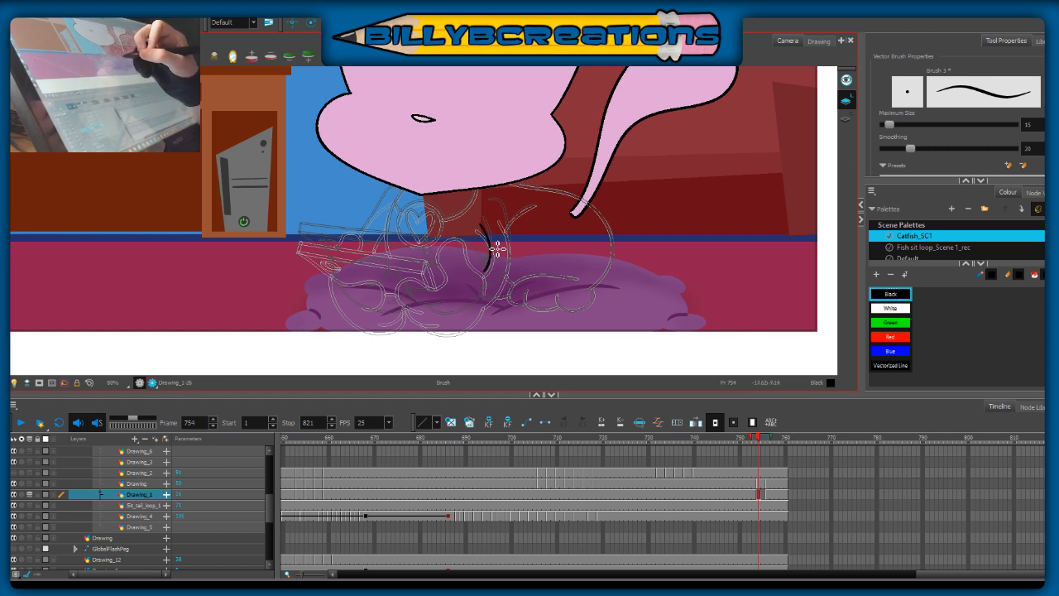
left_click_drag(483, 225, 489, 274)
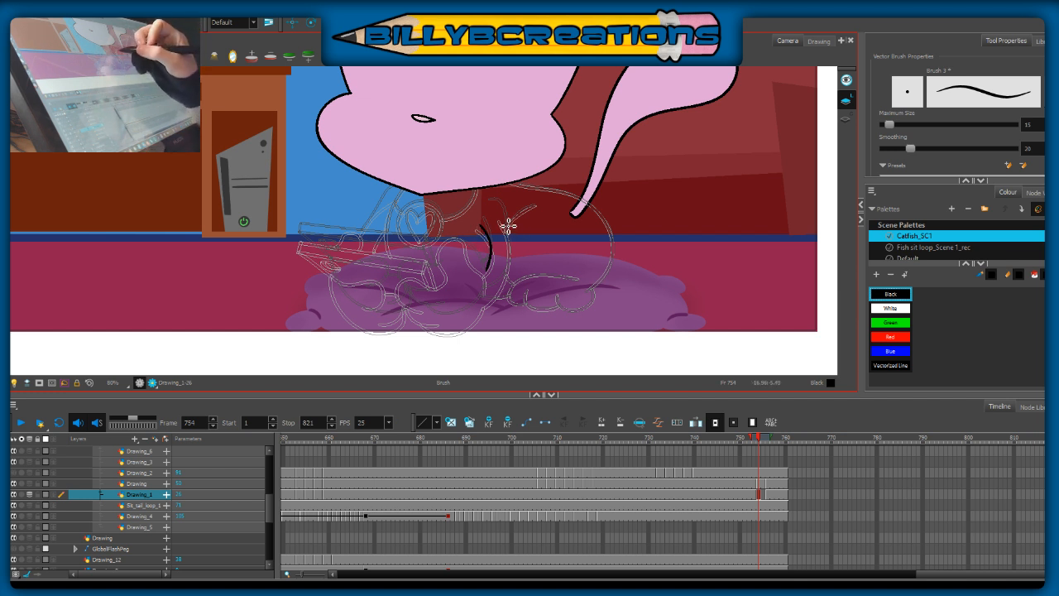
key("ctrl+z")
mouse_move(498, 210)
left_mouse_down()
mouse_move(514, 256)
mouse_move(507, 224)
mouse_move(513, 259)
mouse_move(486, 303)
left_mouse_up()
key("ctrl+z")
key("ctrl+z")
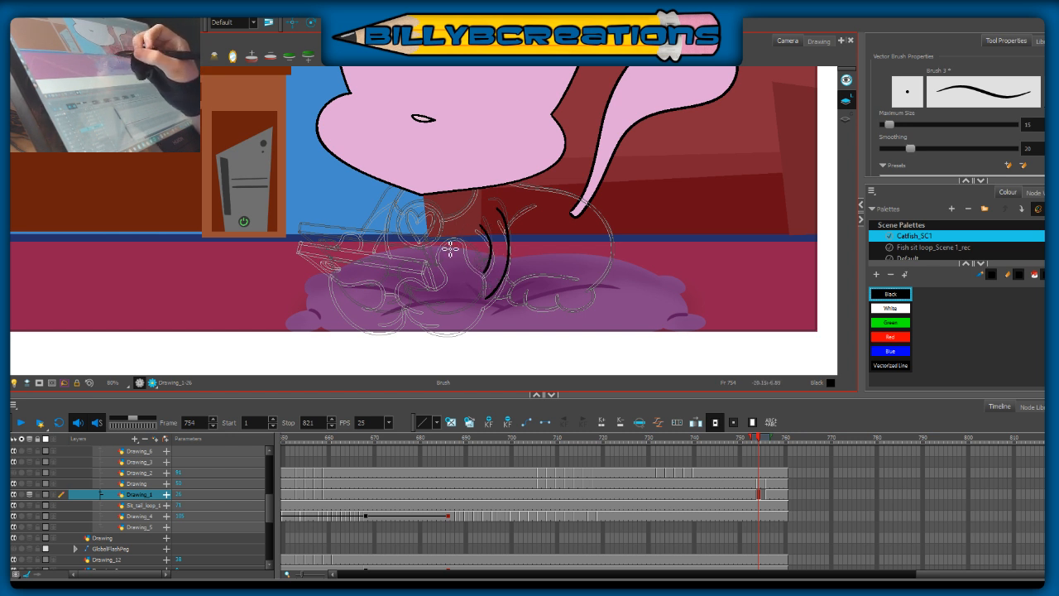
Step: Ink the near paw's rounded top curve and its underside, joining them to the arm lines
mouse_move(428, 246)
left_mouse_down()
mouse_move(469, 251)
mouse_move(487, 274)
left_mouse_up()
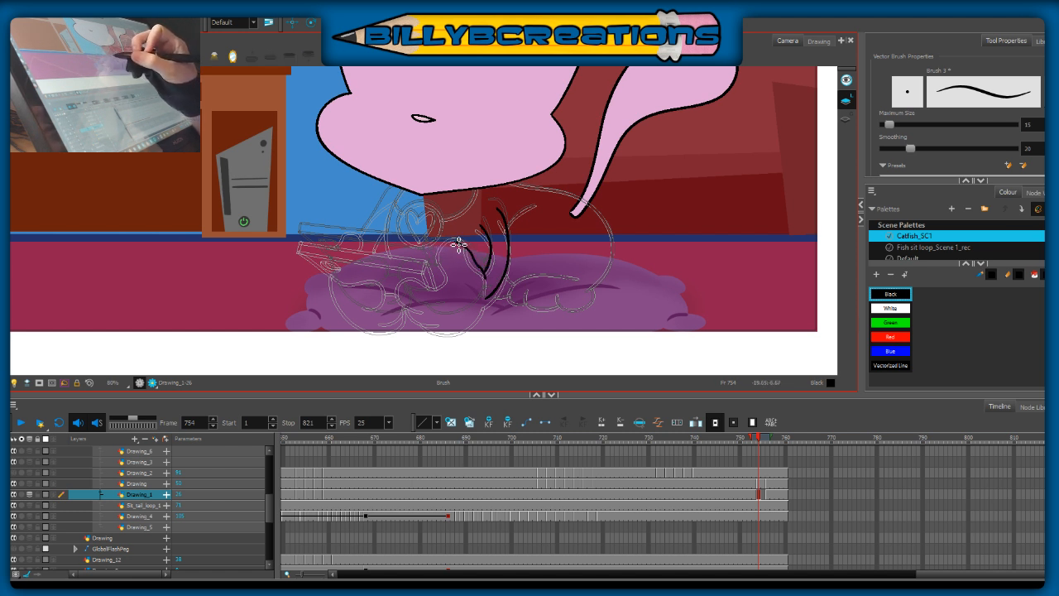
key("ctrl+z")
mouse_move(487, 284)
left_mouse_down()
mouse_move(465, 248)
mouse_move(436, 246)
left_mouse_up()
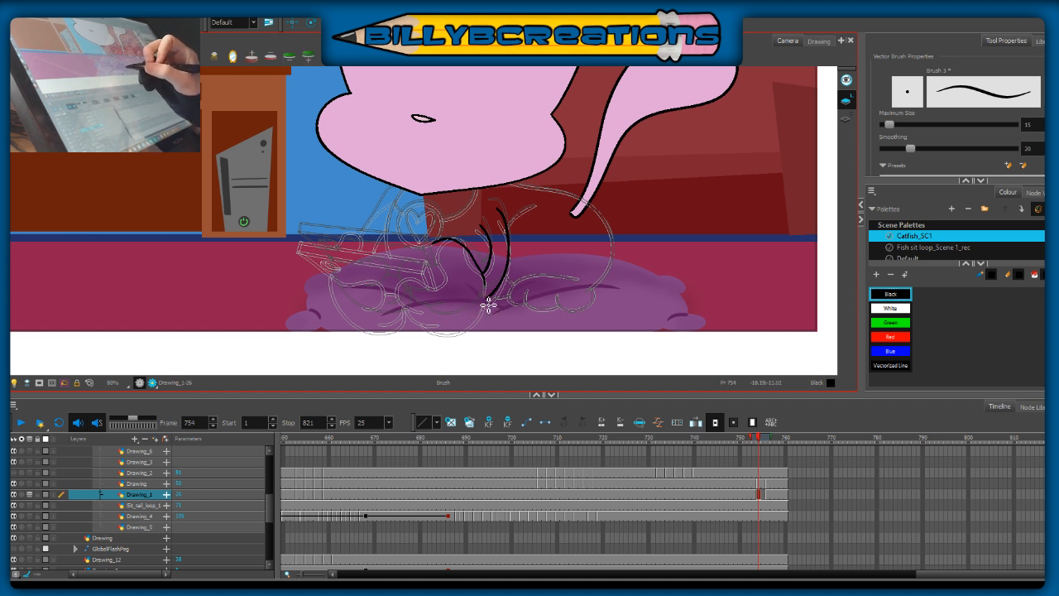
left_click_drag(472, 308, 426, 318)
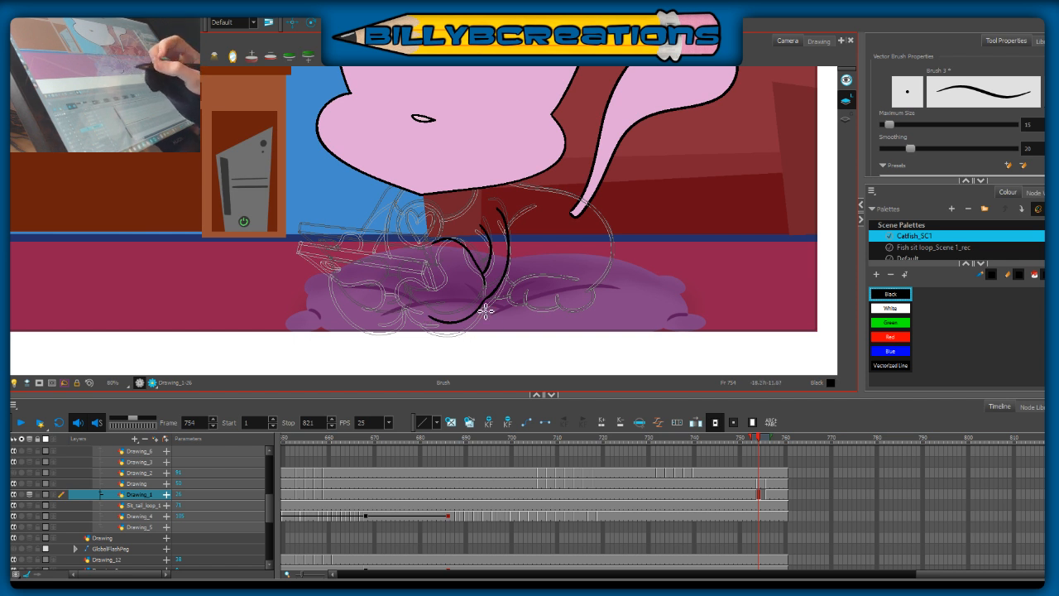
Step: Draw two slightly slanted straight guide lines marking the far and near ends of the phone
left_click_drag(303, 212, 294, 266)
key("ctrl+z")
left_click_drag(303, 217, 290, 295)
key("ctrl+z")
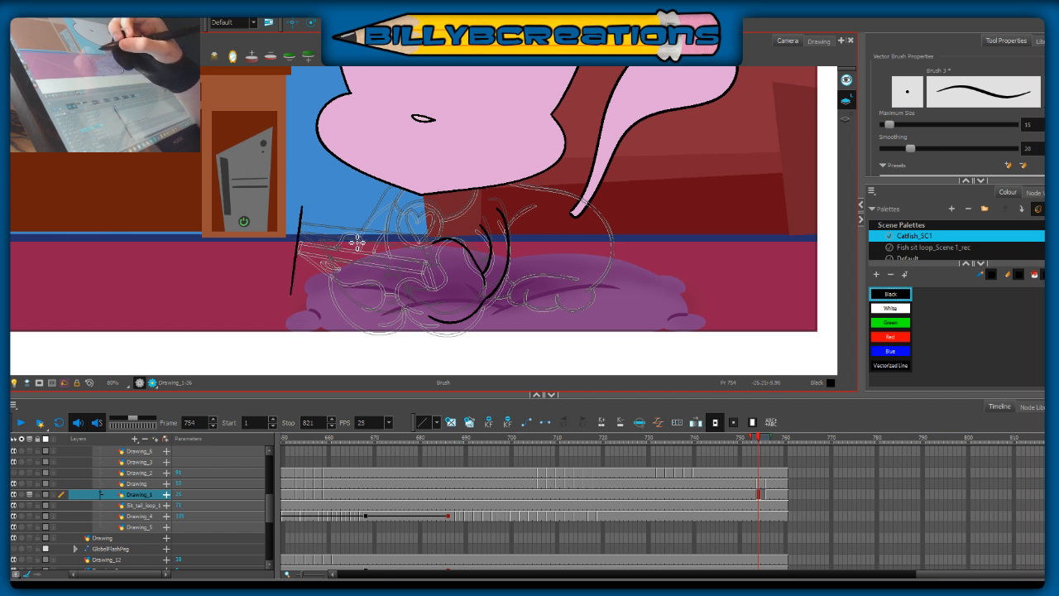
left_click_drag(428, 224, 420, 295)
key("ctrl+z")
key("t")
key("ctrl+z")
left_click_drag(429, 223, 420, 285)
key("ctrl+z")
left_click_drag(429, 226, 417, 297)
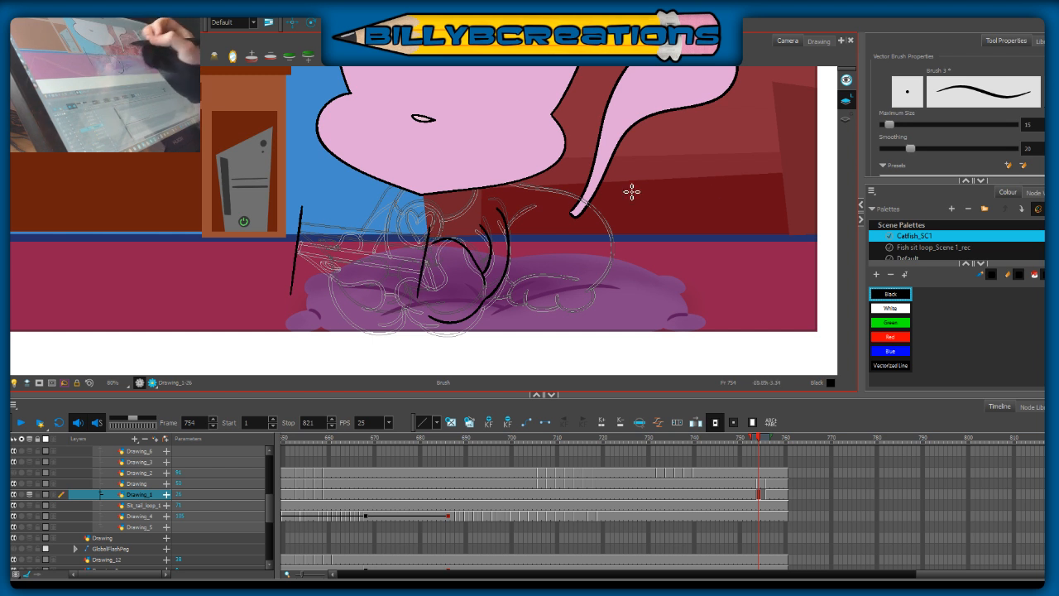
Step: Draw two long parallel straight lines across the end guides to form the phone's front edge, redoing strokes until the angle fits
mouse_move(297, 248)
left_mouse_down()
mouse_move(432, 266)
mouse_move(423, 263)
left_mouse_up()
key("ctrl+z")
key("ctrl+z")
key("ctrl+z")
left_click_drag(288, 247, 429, 262)
key("ctrl+z")
left_click_drag(291, 246, 456, 269)
key("ctrl+z")
left_click_drag(300, 237, 425, 250)
key("ctrl+z")
left_click_drag(289, 235, 425, 250)
key("ctrl+z")
left_click_drag(291, 237, 456, 254)
key("ctrl+z")
left_click_drag(295, 238, 438, 254)
key("ctrl+z")
left_click_drag(297, 238, 437, 253)
key("ctrl+z")
left_click_drag(292, 237, 425, 250)
key("ctrl+z")
left_click_drag(292, 240, 460, 254)
key("ctrl+z")
left_click_drag(291, 236, 426, 249)
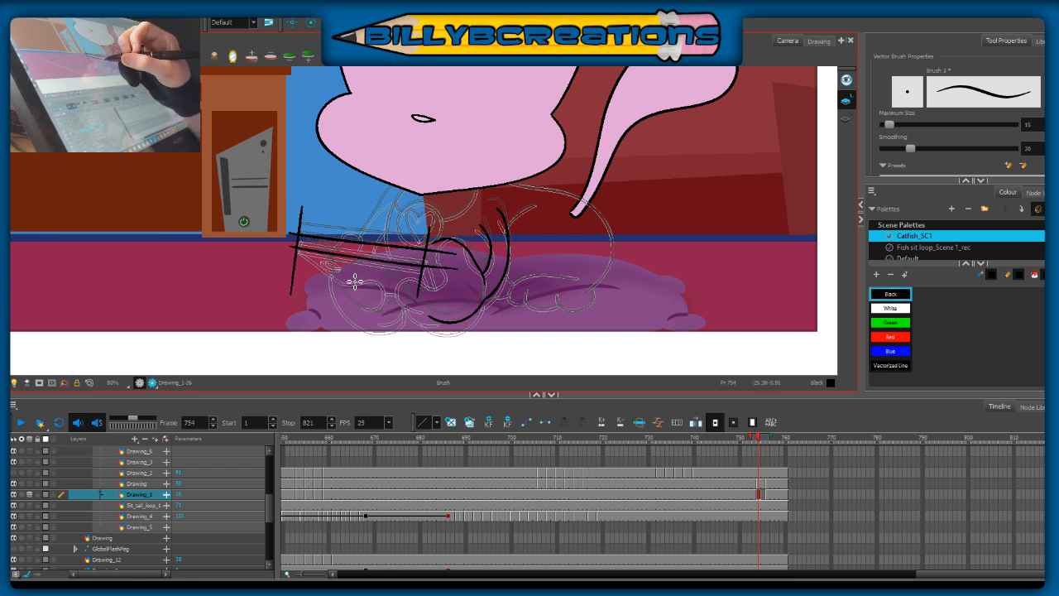
Step: Ink the rounded lower outline of the far paw beneath the phone
mouse_move(359, 275)
left_mouse_down()
mouse_move(386, 286)
mouse_move(383, 274)
mouse_move(371, 296)
mouse_move(396, 314)
mouse_move(408, 307)
left_mouse_up()
key("ctrl+z")
key("ctrl+z")
key("ctrl+z")
key("ctrl+z")
key("ctrl+z")
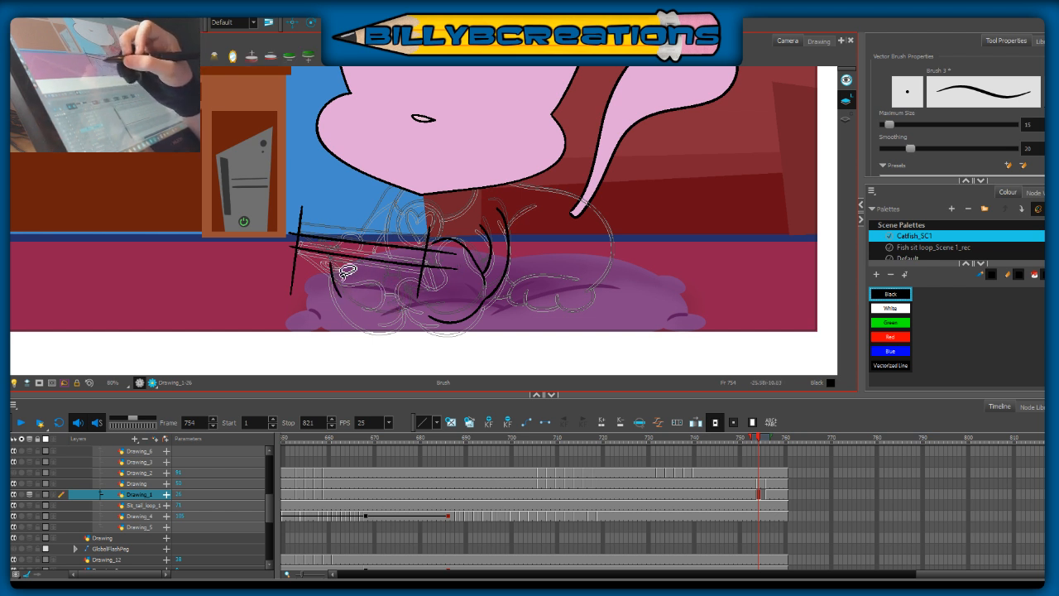
mouse_move(331, 267)
left_mouse_down()
mouse_move(339, 293)
mouse_move(372, 322)
mouse_move(336, 270)
mouse_move(353, 317)
mouse_move(379, 327)
left_mouse_up()
key("ctrl+z")
key("ctrl+z")
mouse_move(336, 276)
left_mouse_down()
mouse_move(353, 316)
mouse_move(382, 328)
left_mouse_up()
key("ctrl+z")
mouse_move(331, 267)
left_mouse_down()
mouse_move(357, 316)
mouse_move(385, 325)
mouse_move(431, 304)
left_mouse_up()
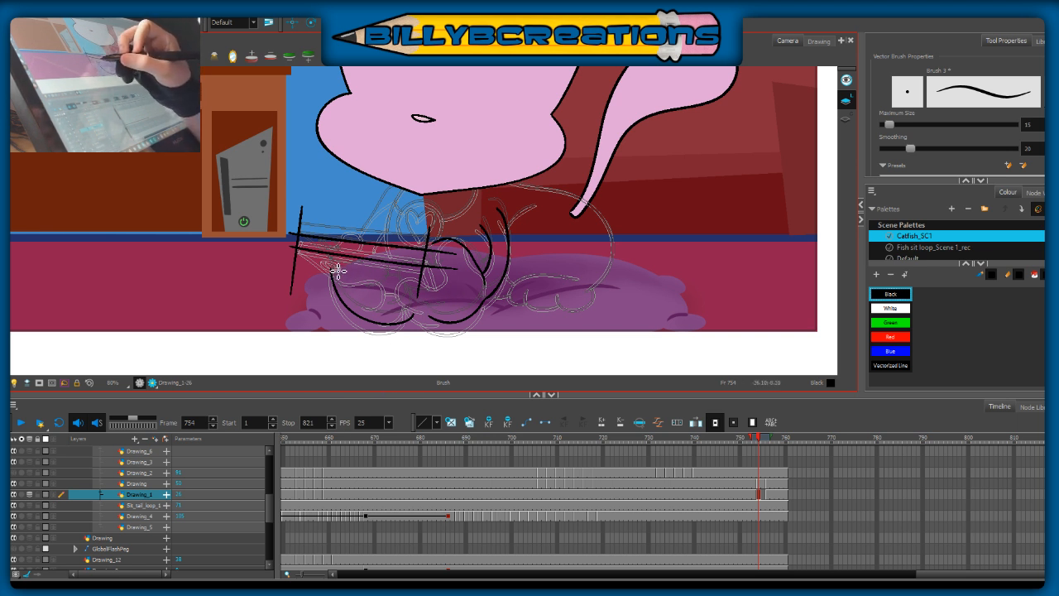
Step: Ink the far paw's upper edge and its curled fingers under the phone
mouse_move(332, 270)
left_mouse_down()
mouse_move(386, 268)
mouse_move(389, 296)
left_mouse_up()
key("ctrl+z")
mouse_move(332, 269)
left_mouse_down()
mouse_move(395, 275)
mouse_move(373, 289)
mouse_move(395, 290)
mouse_move(332, 270)
mouse_move(377, 299)
left_mouse_up()
key("ctrl+z")
key("ctrl+z")
mouse_move(328, 266)
left_mouse_down()
mouse_move(396, 280)
mouse_move(377, 297)
mouse_move(393, 301)
mouse_move(429, 276)
left_mouse_up()
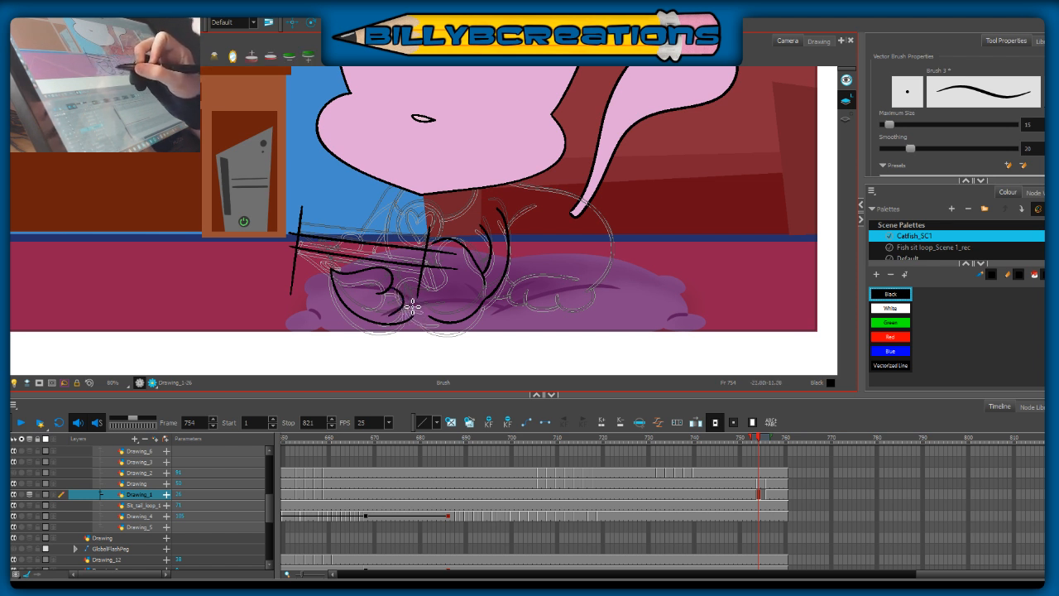
left_click_drag(415, 312, 402, 316)
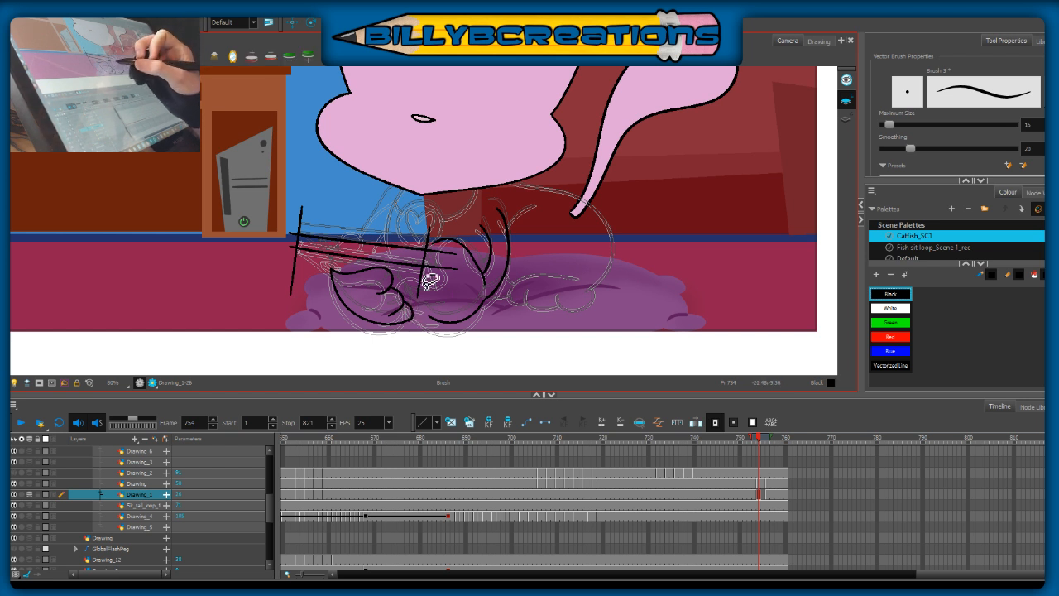
left_click_drag(402, 300, 407, 322)
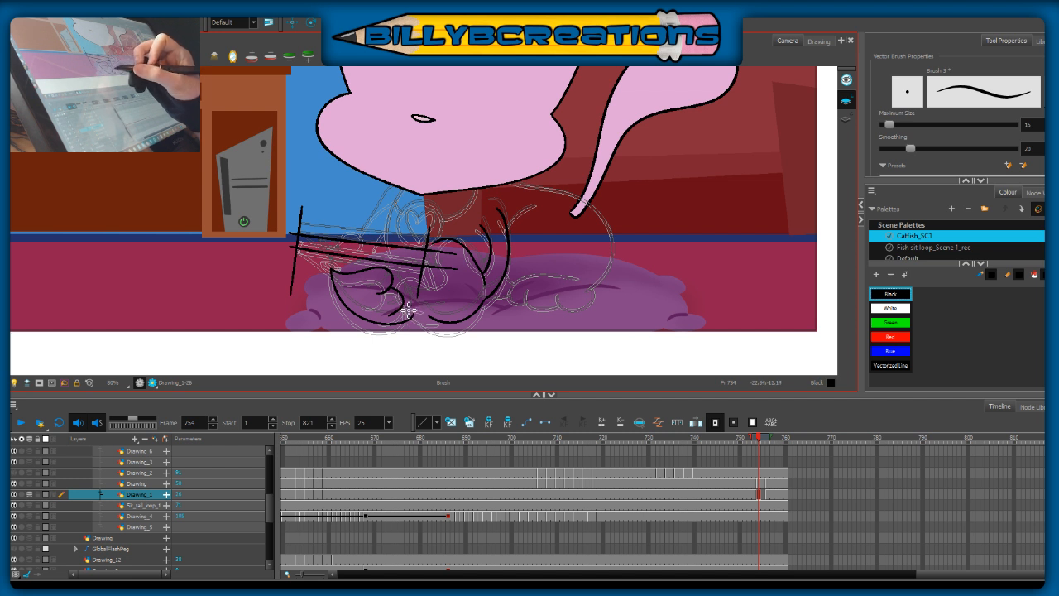
Step: Clean up the far paw's lowest fingertip by adjusting the line ends and erasing the overlap
key("alt+s")
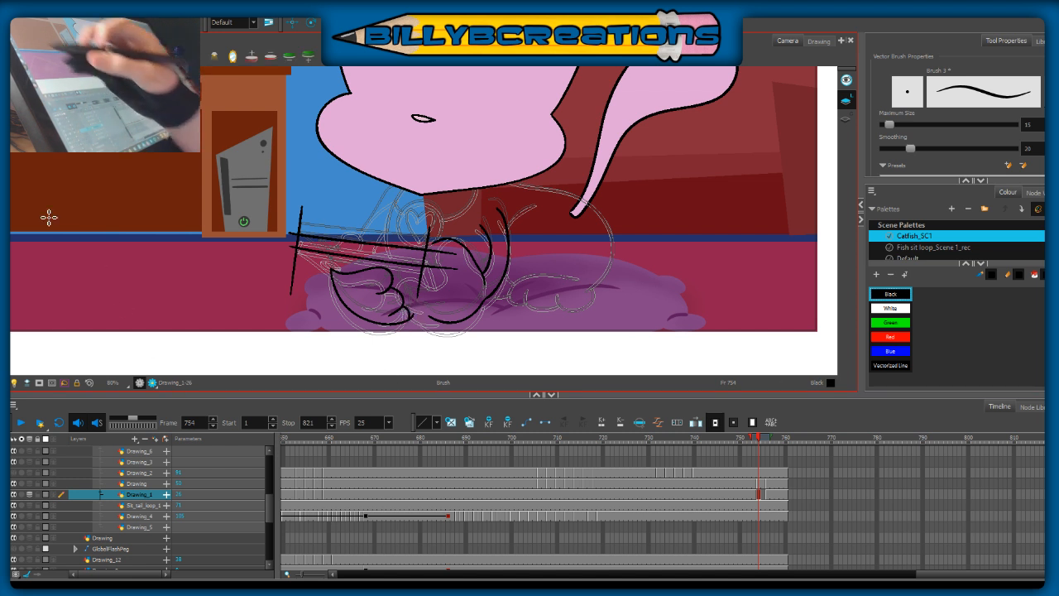
key("alt+e")
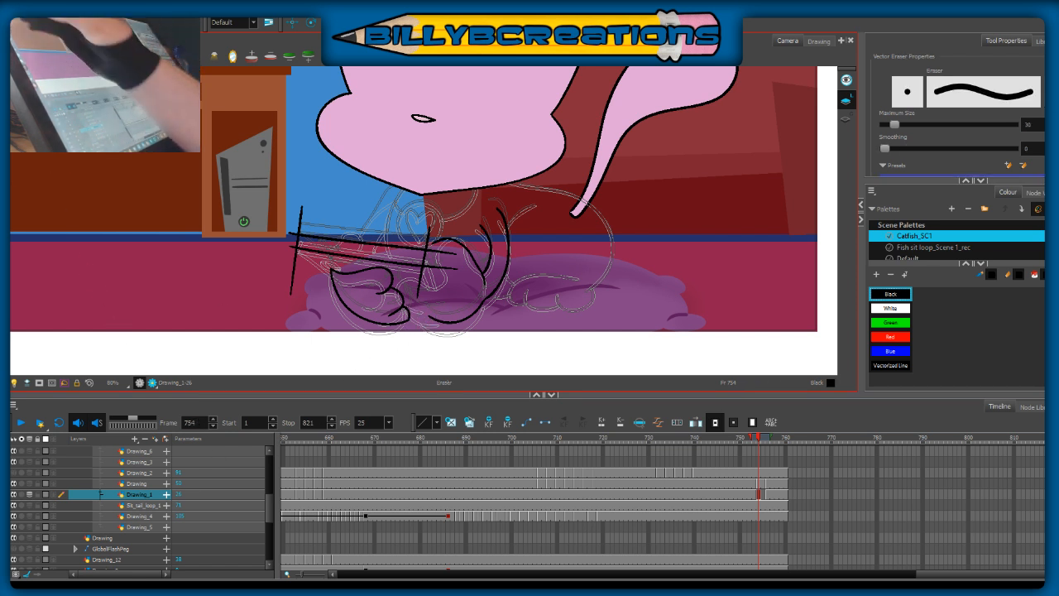
key("alt+s")
left_click(408, 320)
left_click_drag(409, 318, 407, 325)
left_click(398, 342)
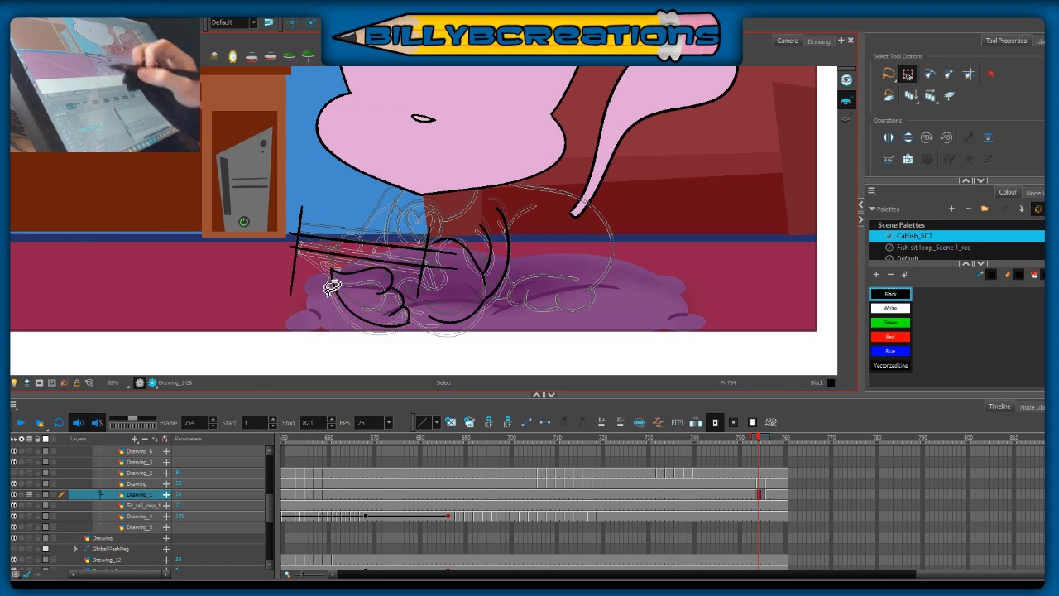
key("alt+b")
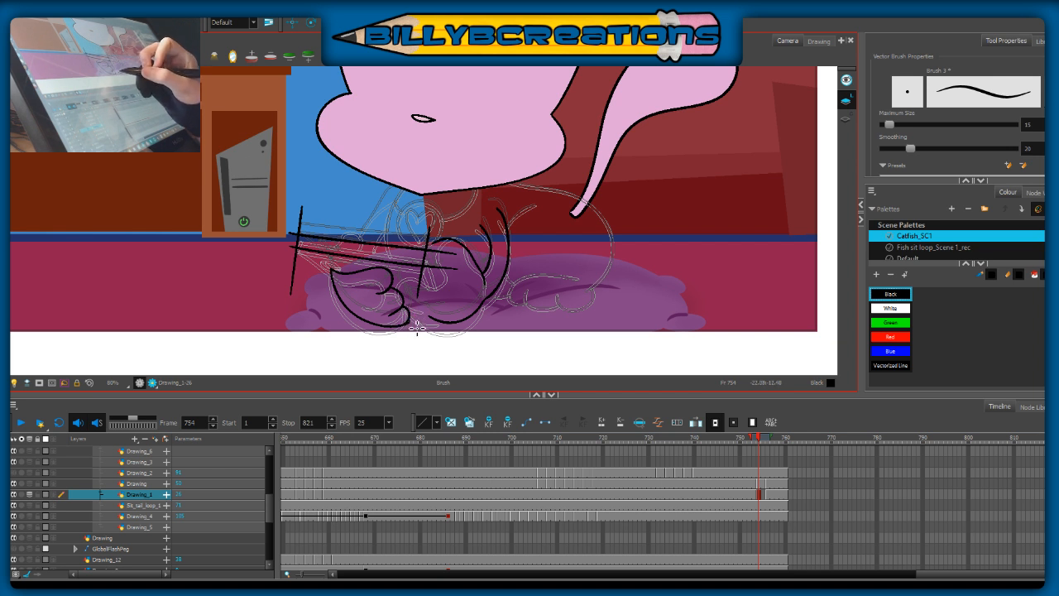
key("alt+e")
left_click_drag(416, 322, 391, 339)
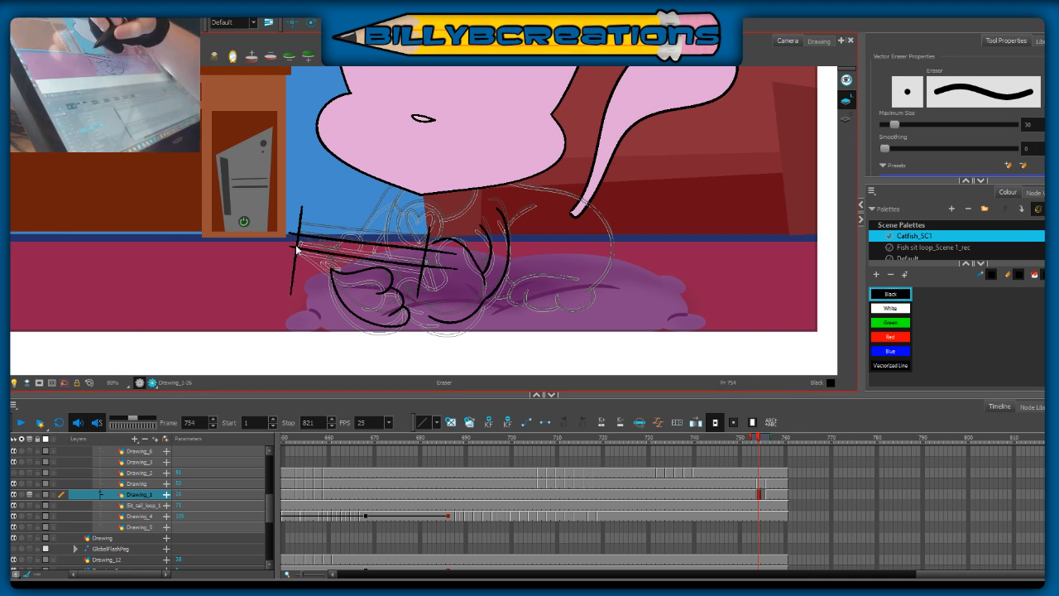
Step: Ink the slanted edge from the phone's far corner to the paw, and trim the overshooting phone guide lines with the Cutter
key("alt+b")
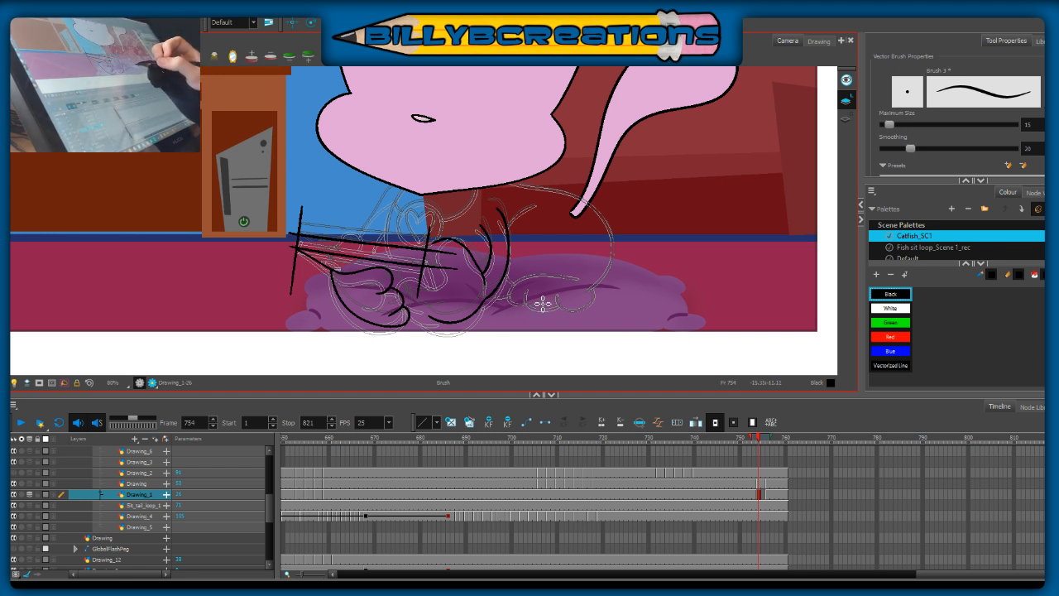
key("alt+t")
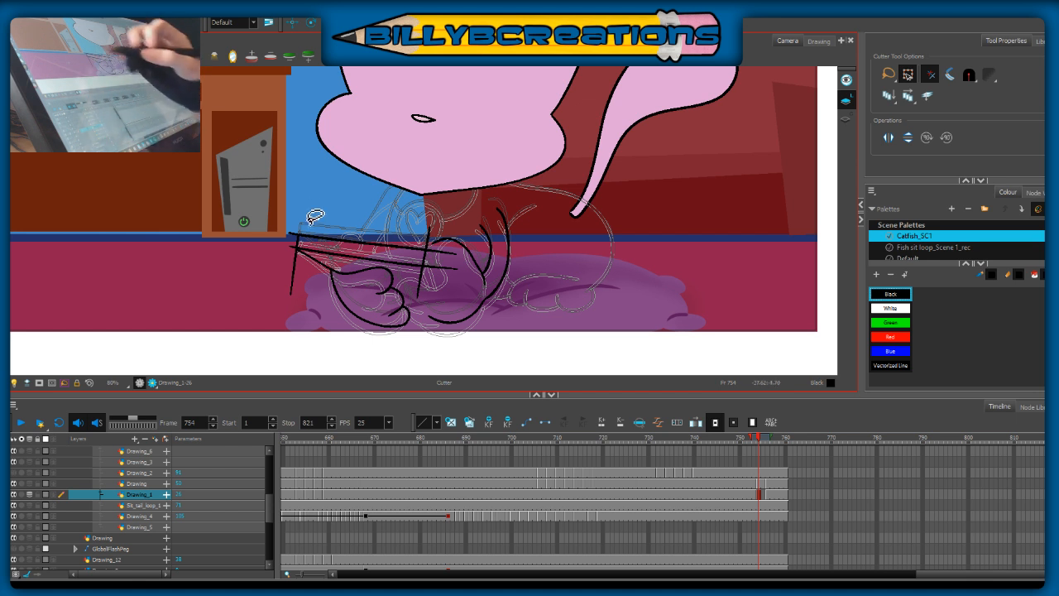
left_click_drag(287, 284, 301, 276)
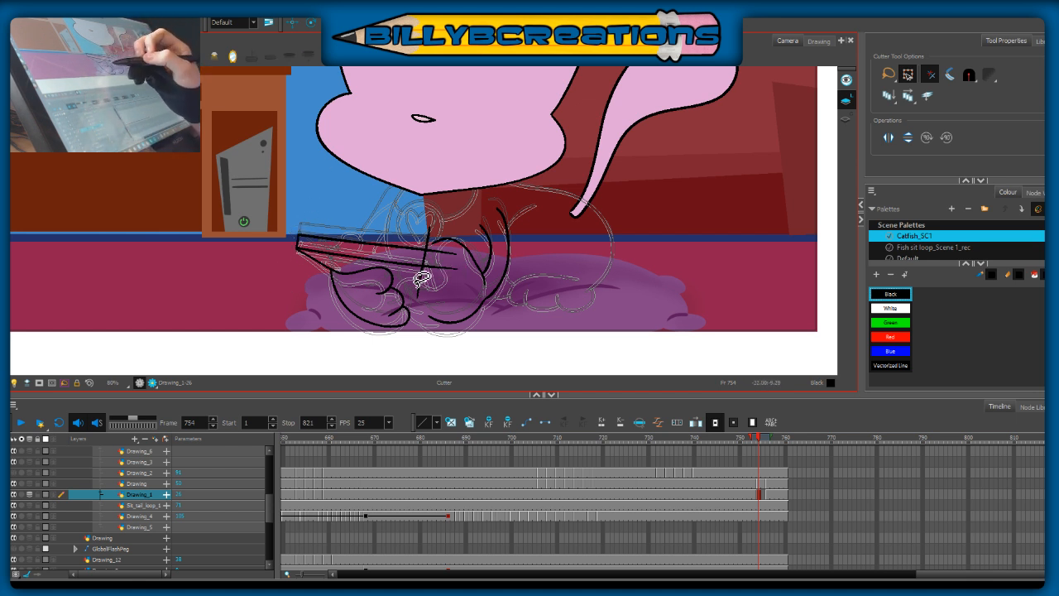
left_click_drag(444, 249, 434, 306)
key("ctrl+z")
left_click(448, 308)
mouse_move(445, 262)
left_mouse_down()
mouse_move(437, 278)
mouse_move(444, 258)
mouse_move(423, 241)
left_mouse_up()
left_click_drag(413, 285, 436, 282)
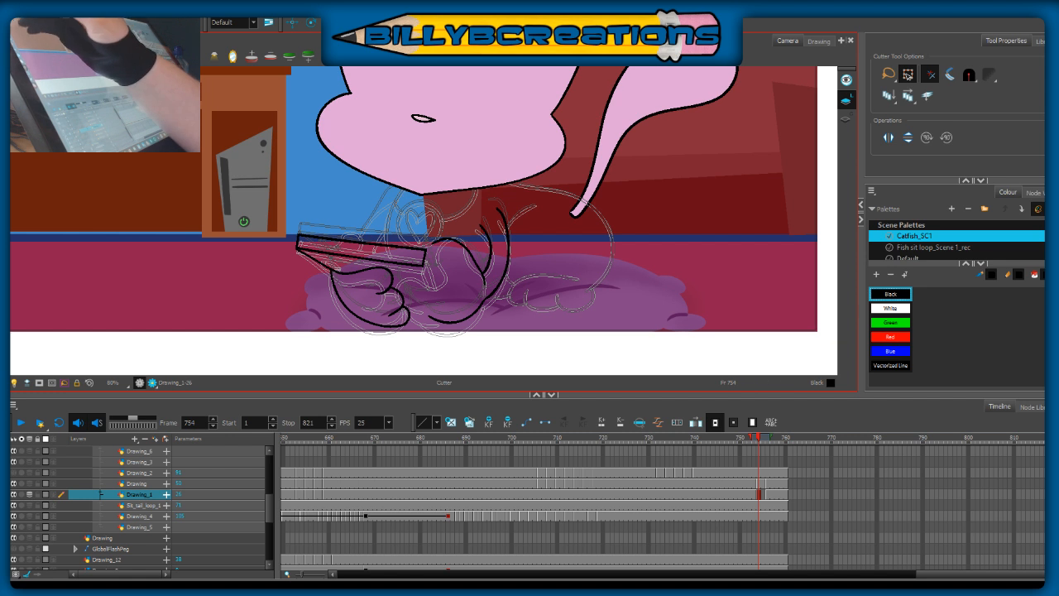
Step: Ink the phone's short near-end edge and the near paw gripping it, and trim the lines overlapping the phone with the Cutter
key("alt+b")
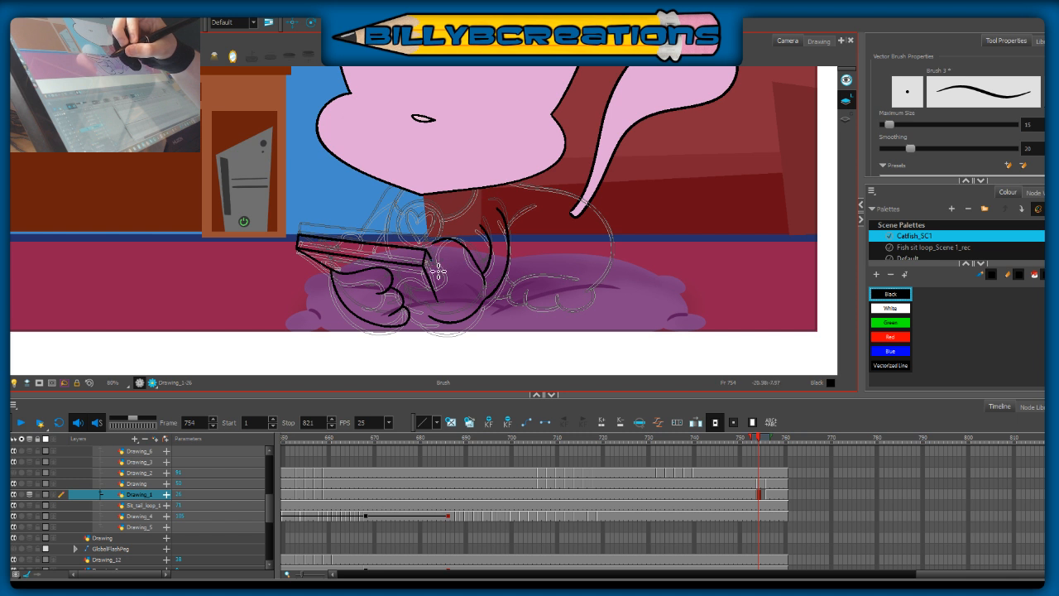
left_click_drag(439, 272, 449, 296)
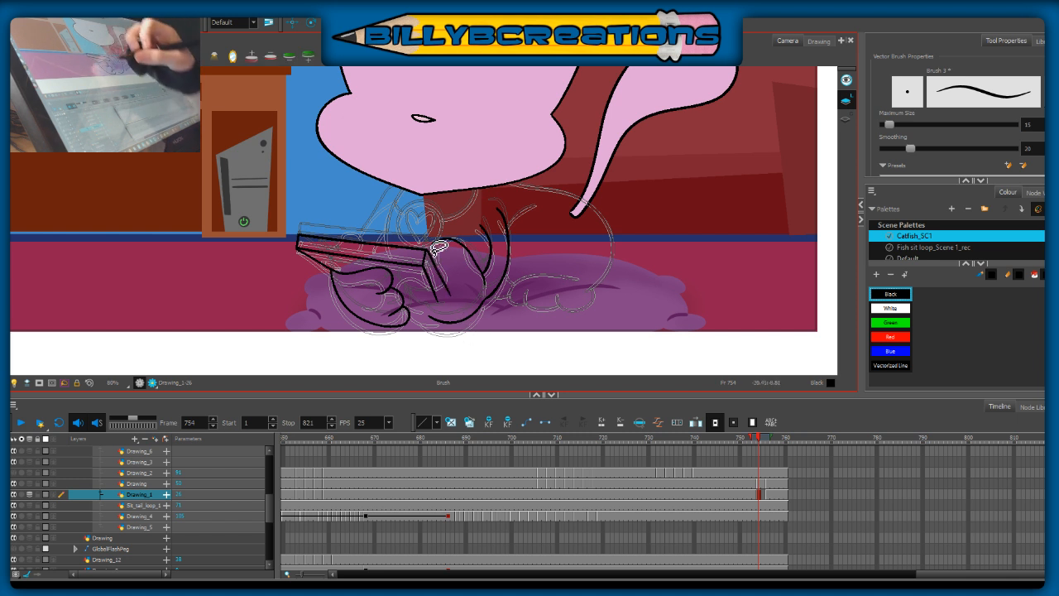
key("ctrl+z")
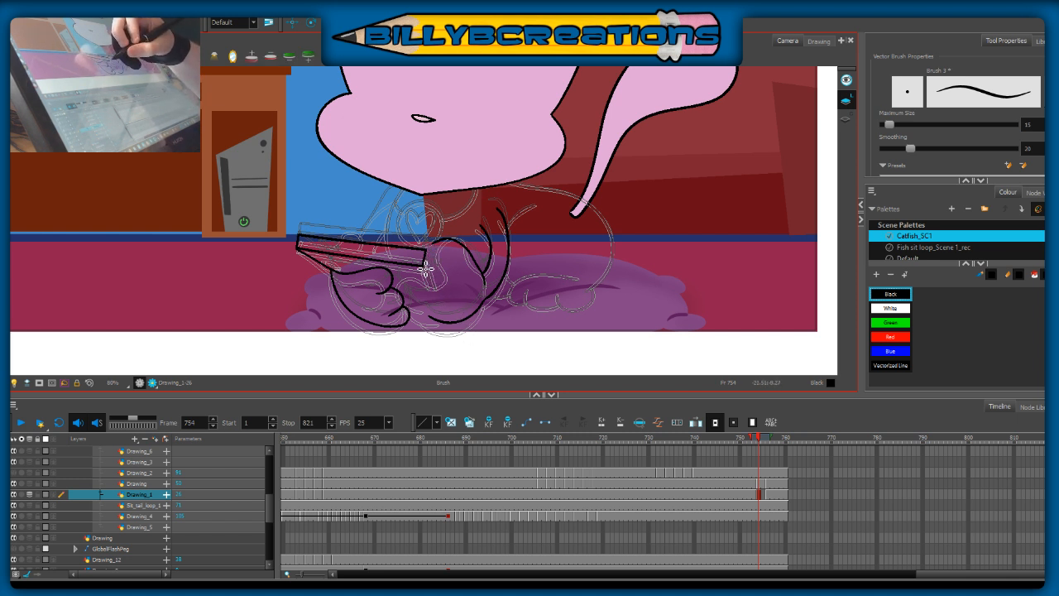
left_click_drag(429, 253, 438, 289)
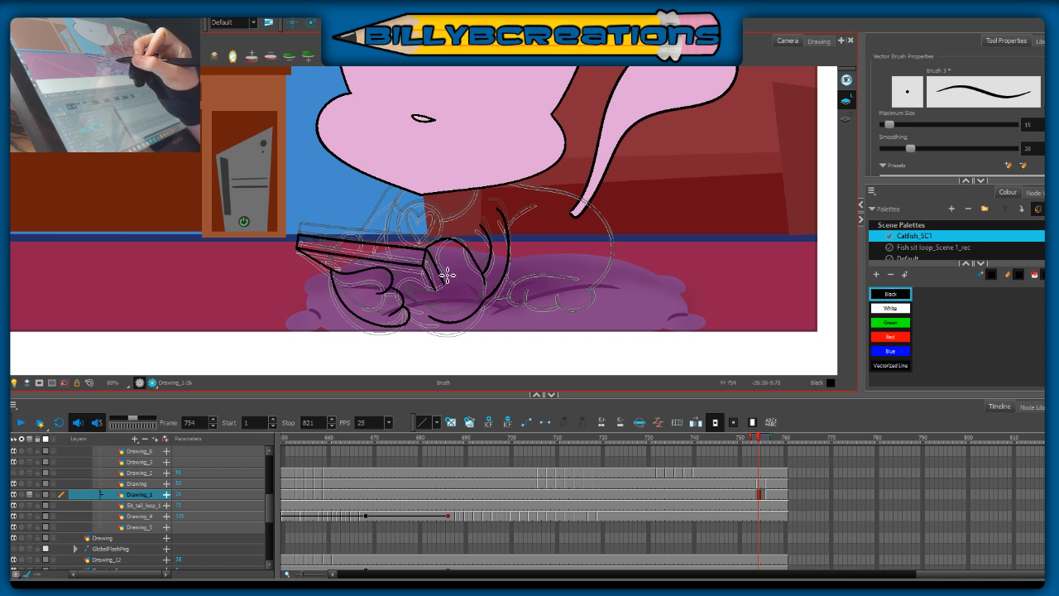
mouse_move(444, 270)
left_mouse_down()
mouse_move(407, 278)
mouse_move(427, 302)
left_mouse_up()
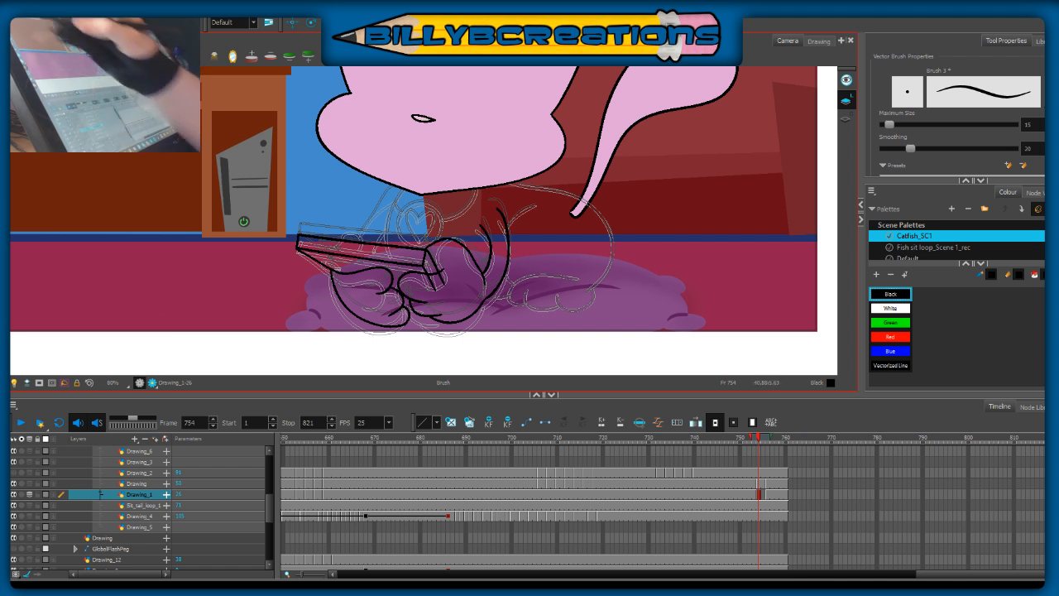
key("alt+t")
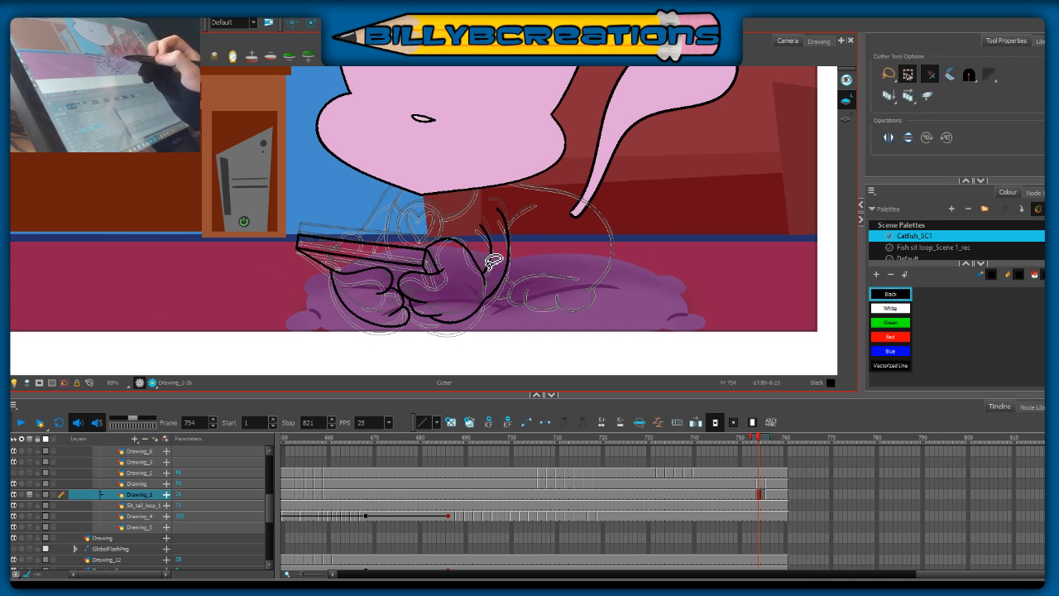
Step: Ink the round collar tag with its heart, the collar curve beside it and the chest line down to the phone
key("alt+b")
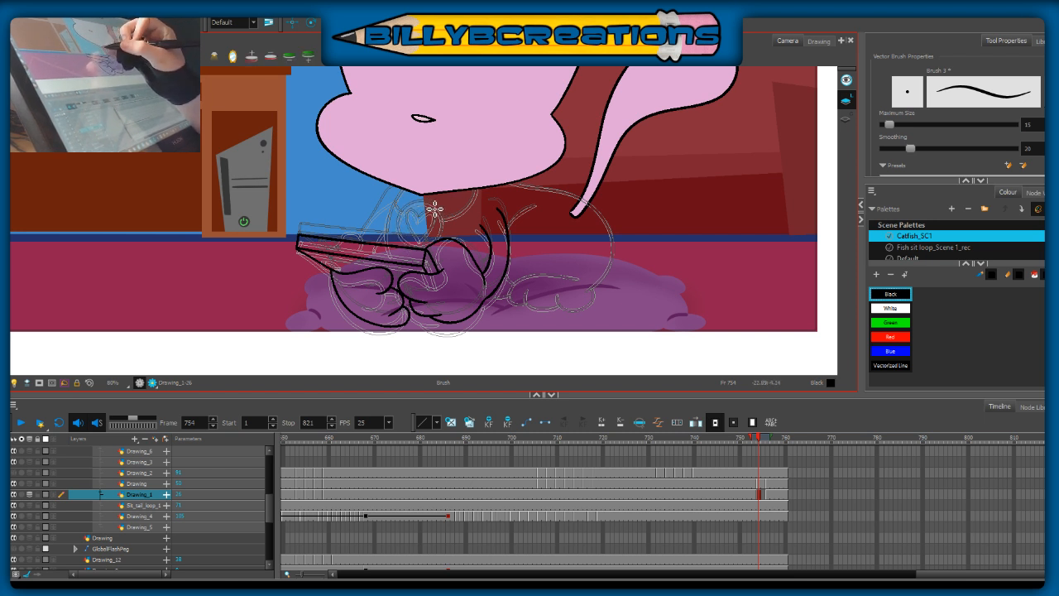
mouse_move(432, 206)
left_mouse_down()
mouse_move(401, 221)
mouse_move(403, 248)
mouse_move(432, 253)
mouse_move(449, 242)
left_mouse_up()
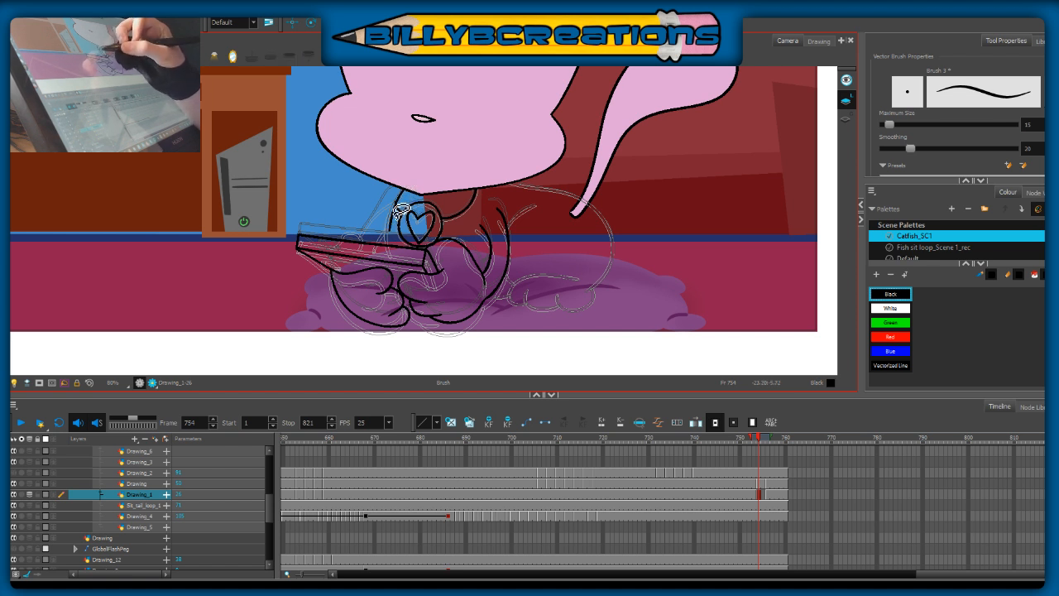
left_click_drag(400, 203, 393, 224)
key("ctrl+z")
left_click_drag(410, 182, 392, 227)
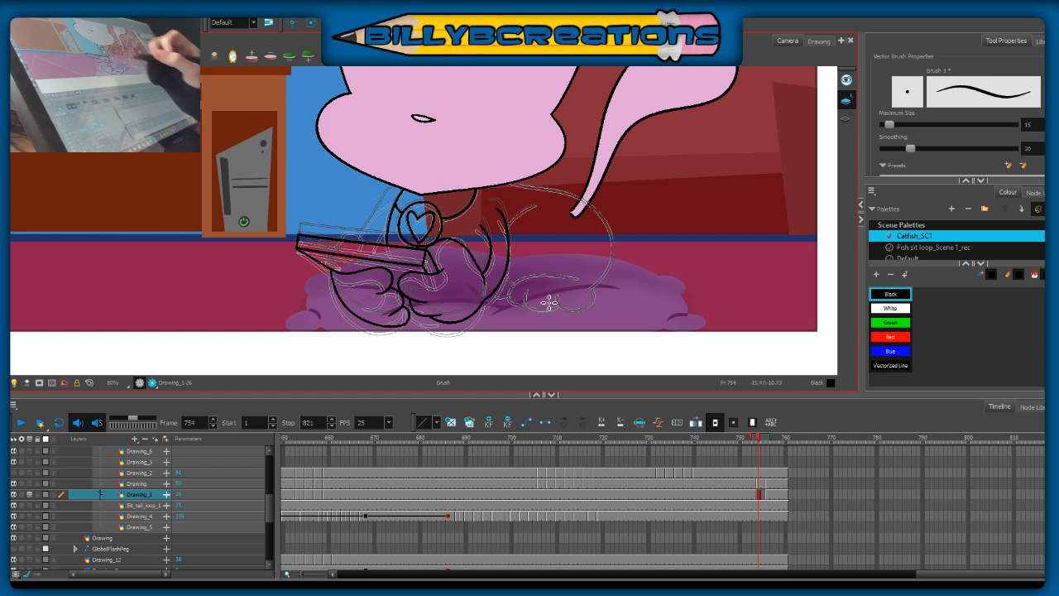
Step: Ink the far arm's outline curving from the shoulder down to the phone's upper edge
left_click(749, 438)
mouse_move(752, 444)
left_mouse_down()
mouse_move(769, 445)
mouse_move(755, 446)
left_mouse_up()
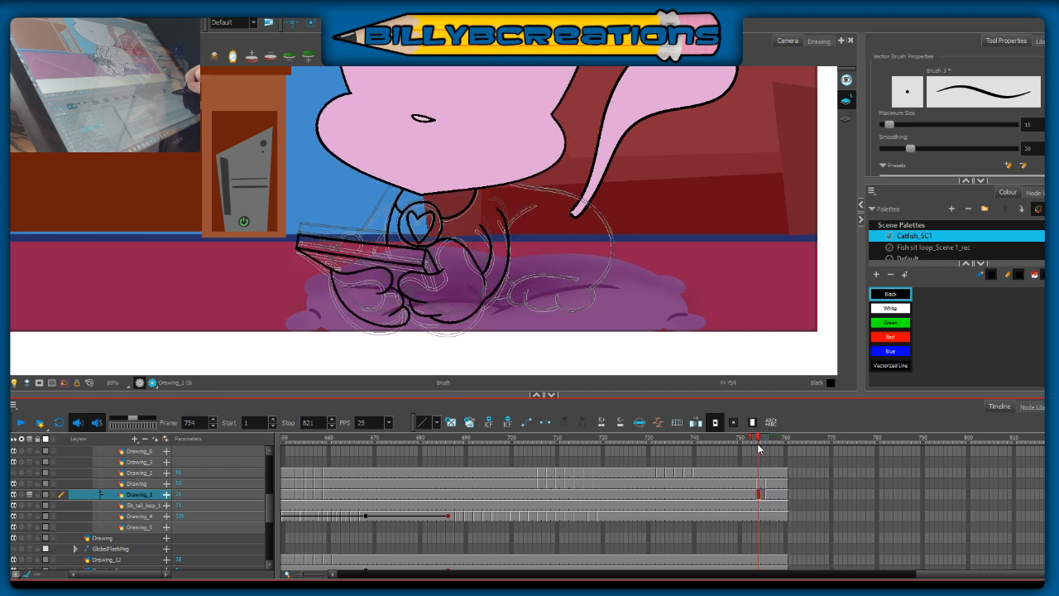
left_click_drag(362, 245, 390, 204)
key("ctrl+z")
mouse_move(363, 241)
left_mouse_down()
mouse_move(407, 187)
mouse_move(359, 245)
left_mouse_up()
key("ctrl+z")
key("ctrl+z")
left_click_drag(402, 197, 386, 207)
left_click_drag(359, 243, 359, 245)
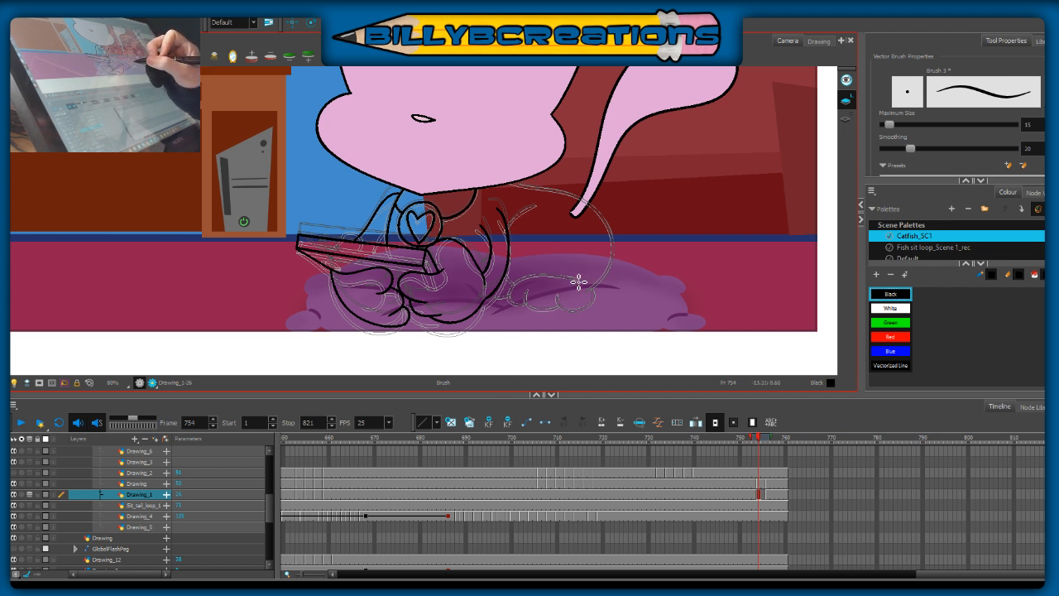
Step: Ink the hind foot's upper edge and rounded toes, along with the short curved thigh line above it
left_click_drag(579, 286, 580, 283)
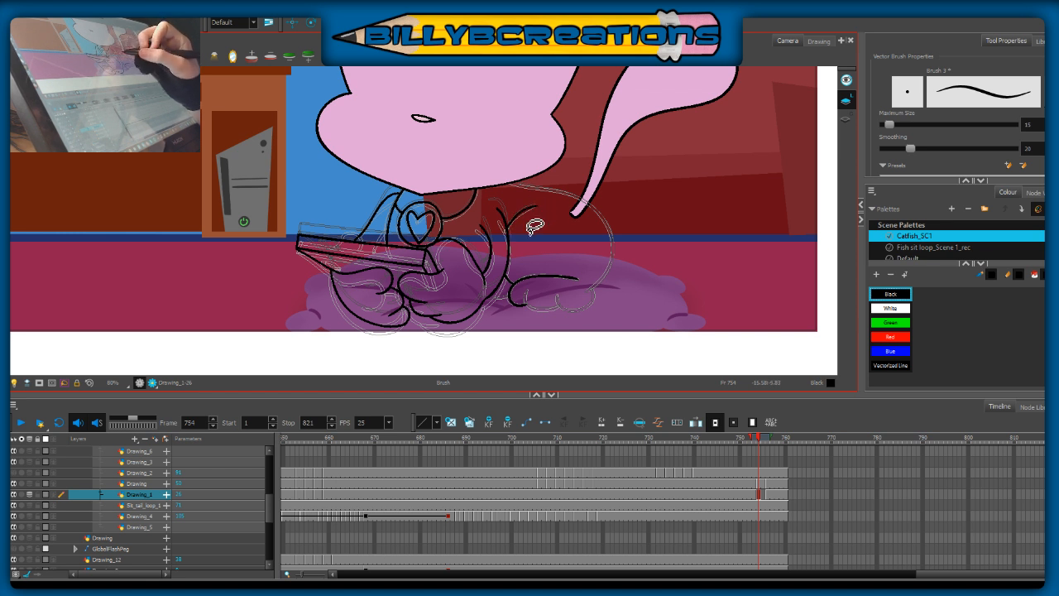
left_click_drag(508, 227, 536, 206)
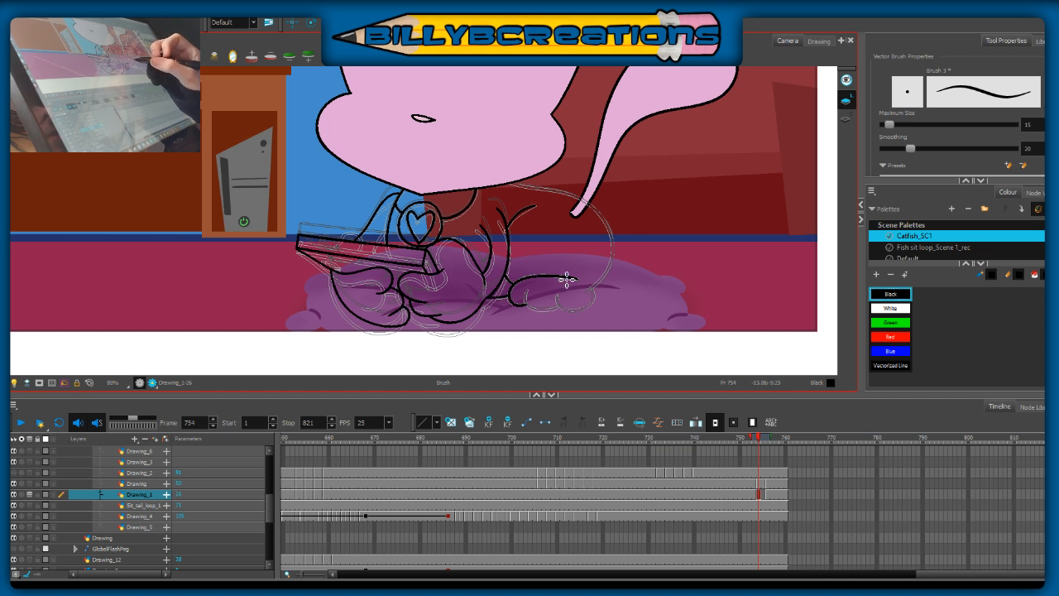
mouse_move(530, 304)
left_mouse_down()
mouse_move(560, 298)
mouse_move(595, 308)
left_mouse_up()
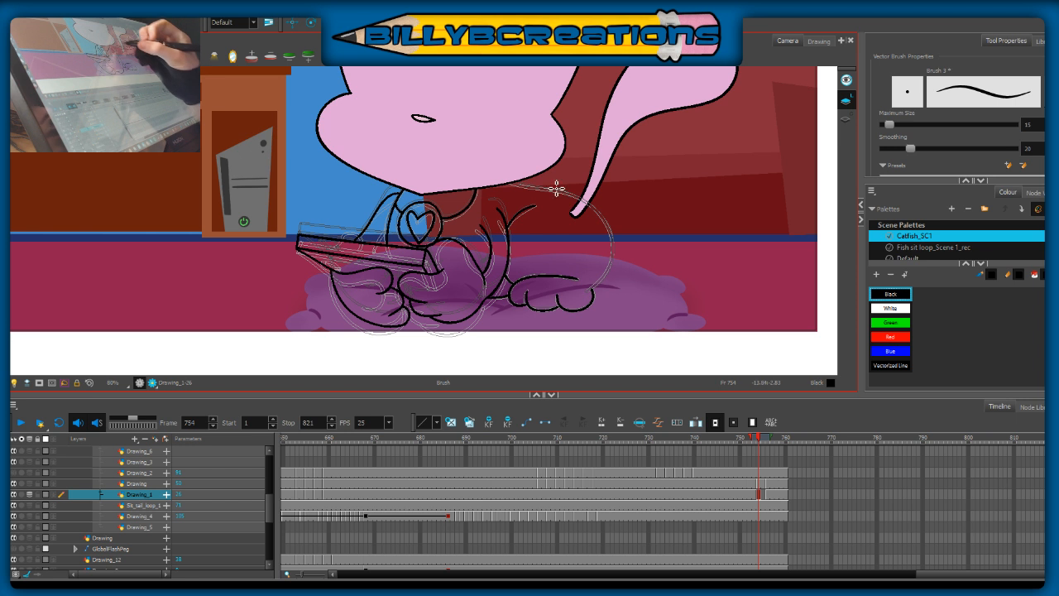
Step: Ink the back and rump as one rounded curve from beneath the head down to the hind foot
left_click_drag(502, 182, 576, 197)
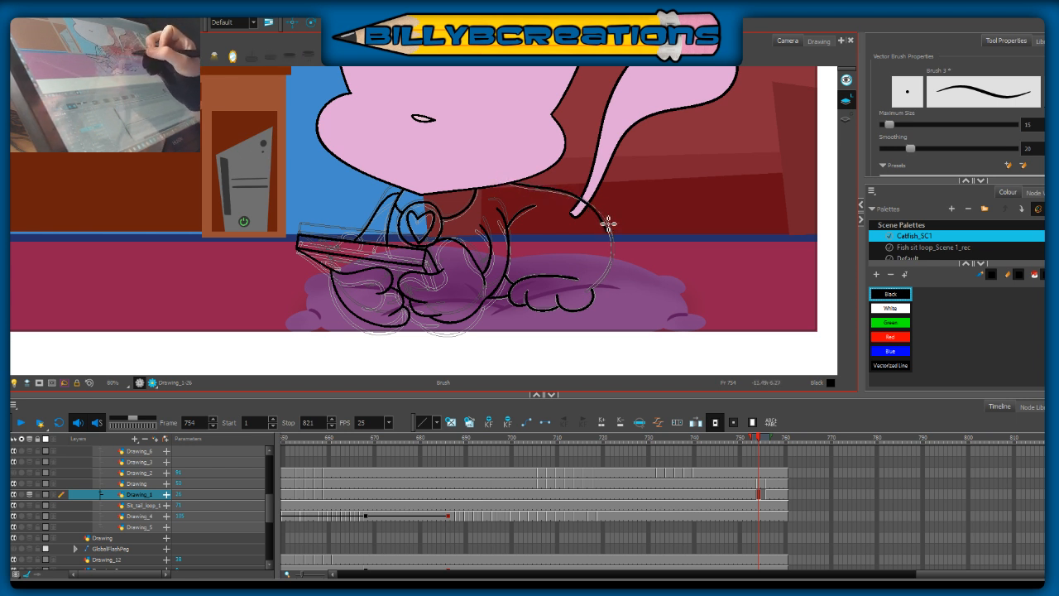
left_click_drag(535, 191, 576, 196)
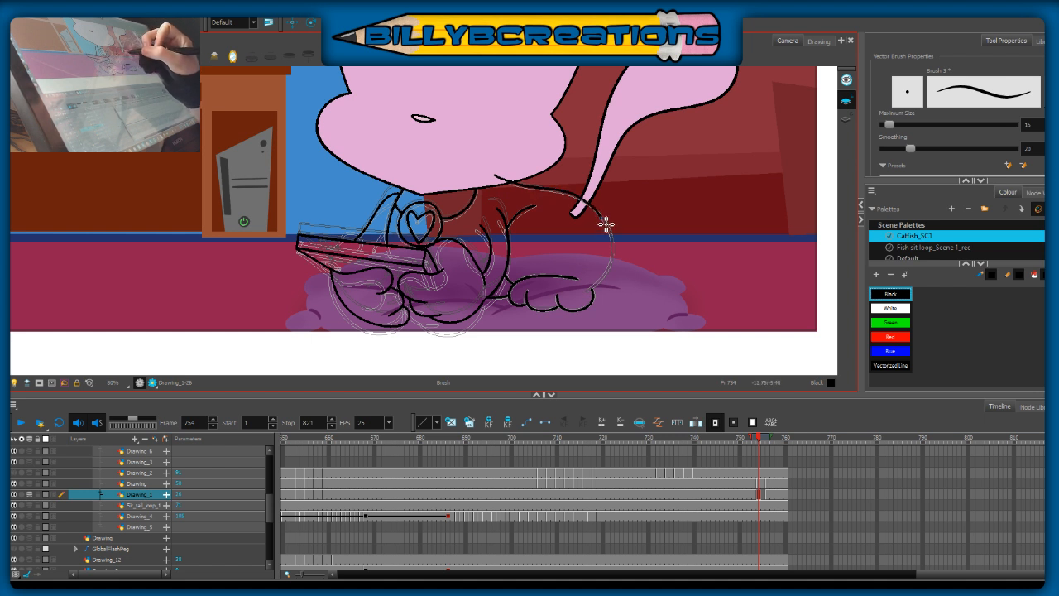
left_click_drag(614, 250, 612, 266)
key("ctrl+z")
left_click_drag(496, 175, 585, 203)
left_click_drag(615, 250, 611, 280)
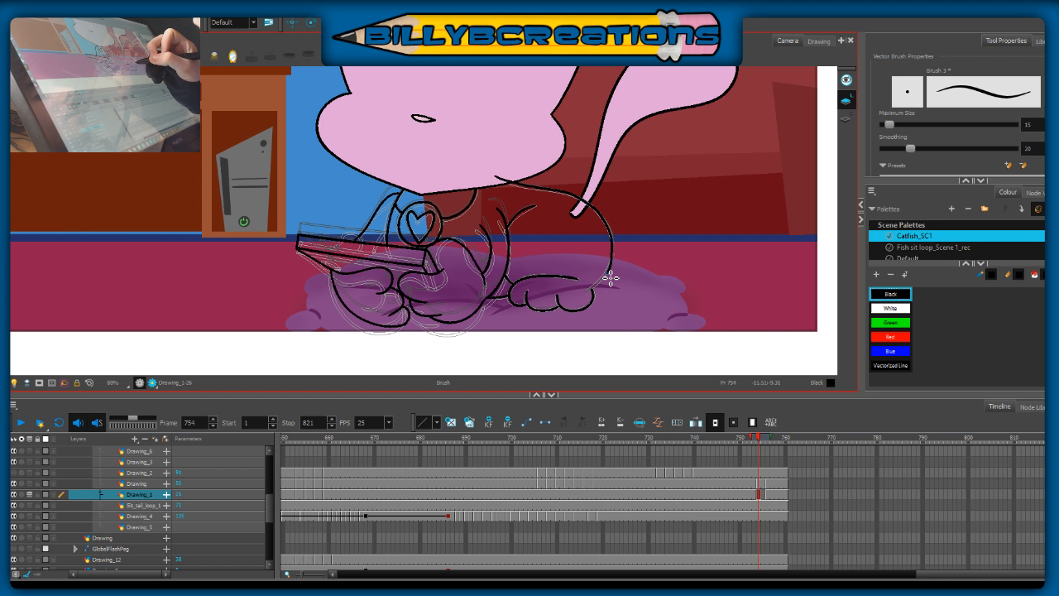
key("ctrl+z")
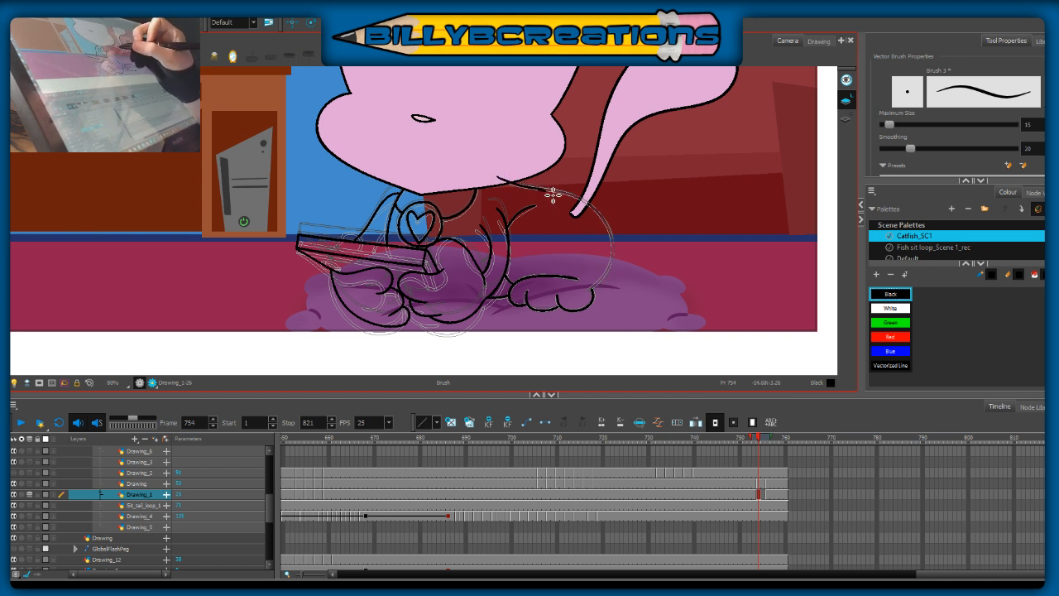
mouse_move(502, 181)
left_mouse_down()
mouse_move(577, 197)
mouse_move(596, 210)
mouse_move(510, 183)
mouse_move(588, 204)
mouse_move(612, 238)
mouse_move(577, 203)
mouse_move(504, 182)
mouse_move(572, 197)
mouse_move(615, 236)
mouse_move(608, 281)
mouse_move(576, 300)
left_mouse_up()
key("ctrl+z")
key("ctrl+z")
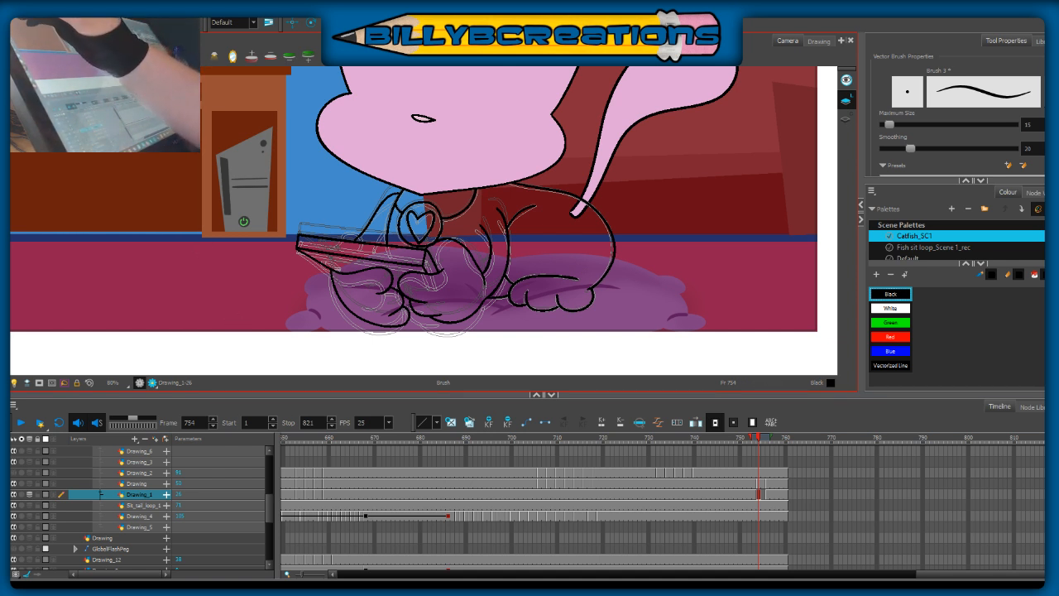
Step: Smooth the outer bulge of the rump curve with the Centerline Editor
key("alt+q")
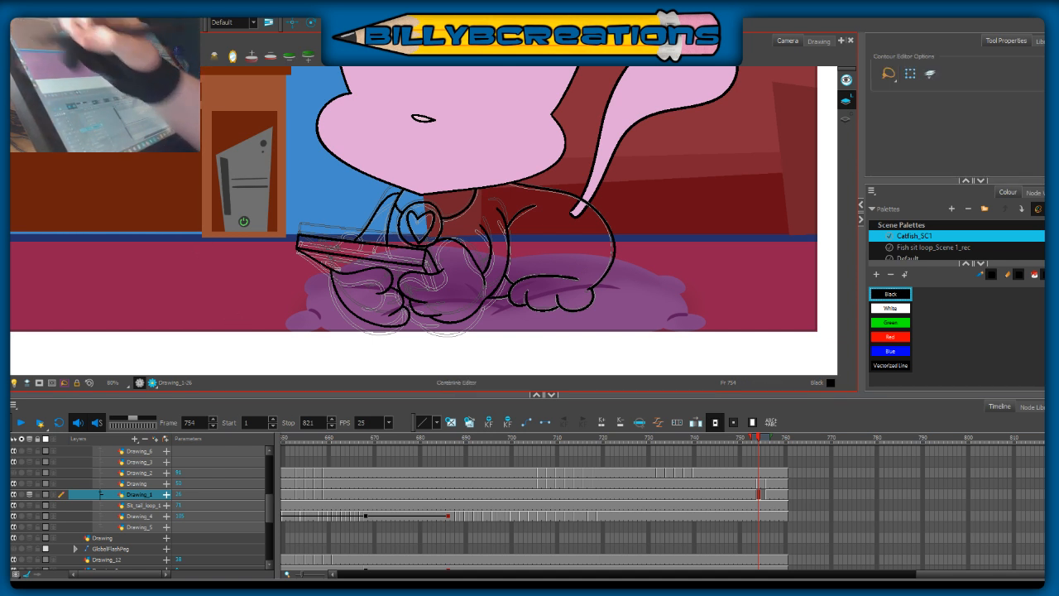
left_click(615, 253)
key("alt+shift+s")
left_click(627, 266)
left_click(590, 212)
left_click_drag(591, 212, 582, 205)
left_click(651, 207)
key("ctrl+z")
left_click(615, 244)
left_click_drag(613, 240, 612, 269)
left_click(637, 266)
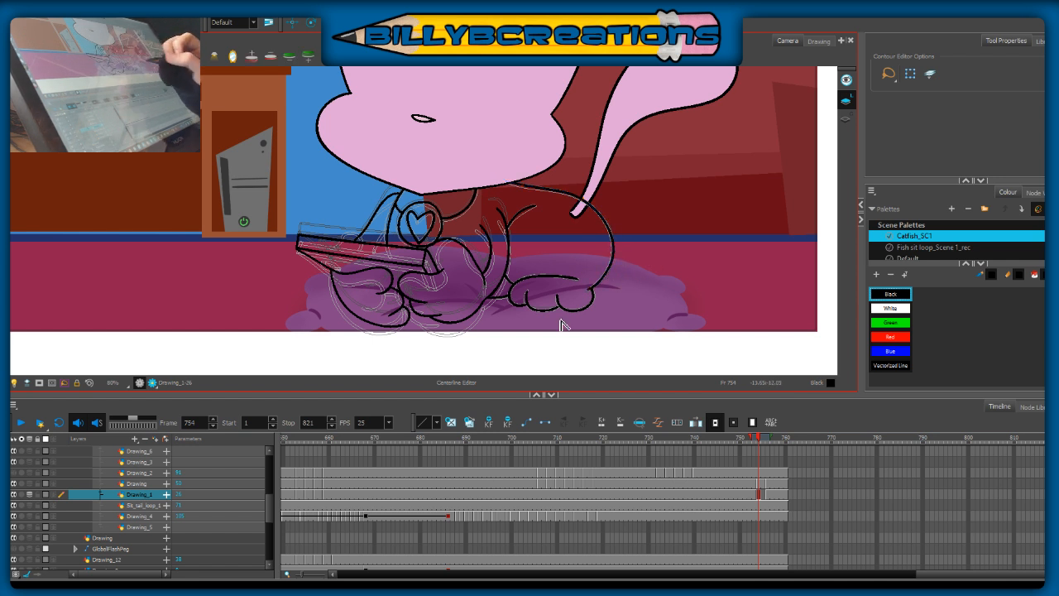
Step: Hide the head layer, ink the neck and upper back outline across the gap beneath it, and show the head again
key("alt+b")
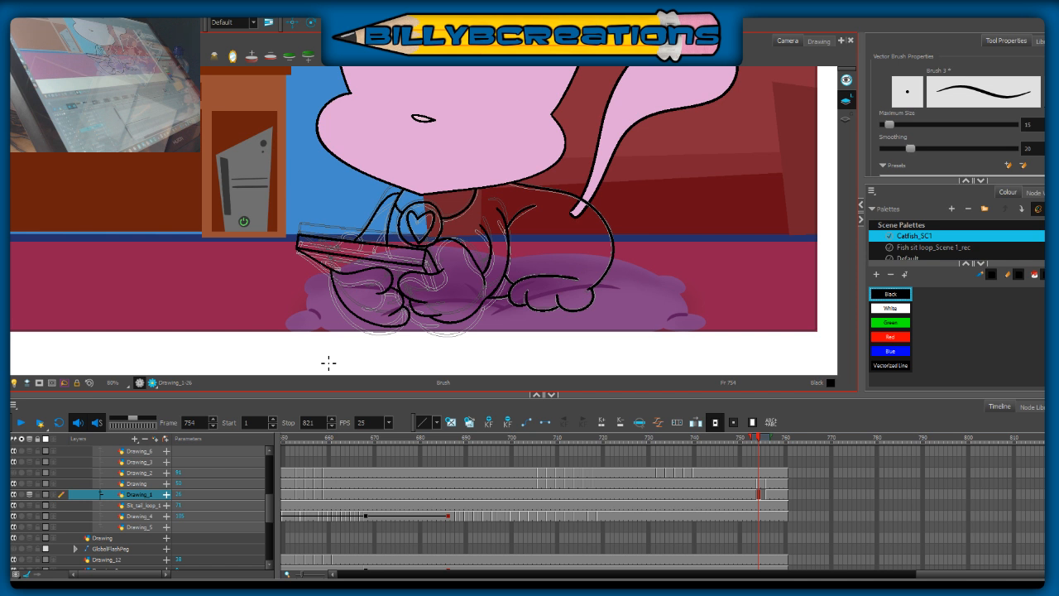
key("alt+o")
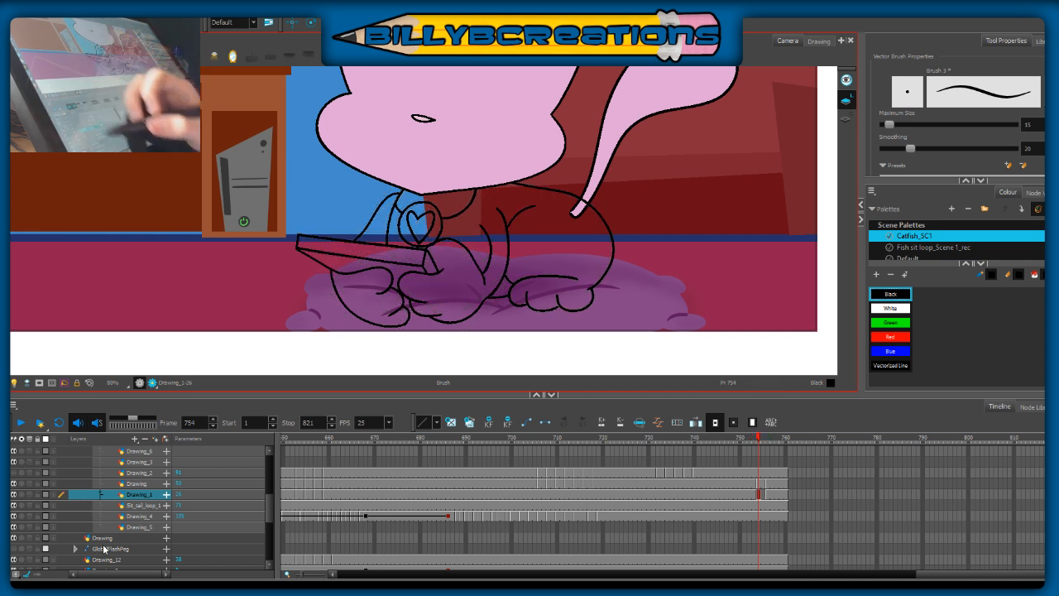
left_click(13, 483)
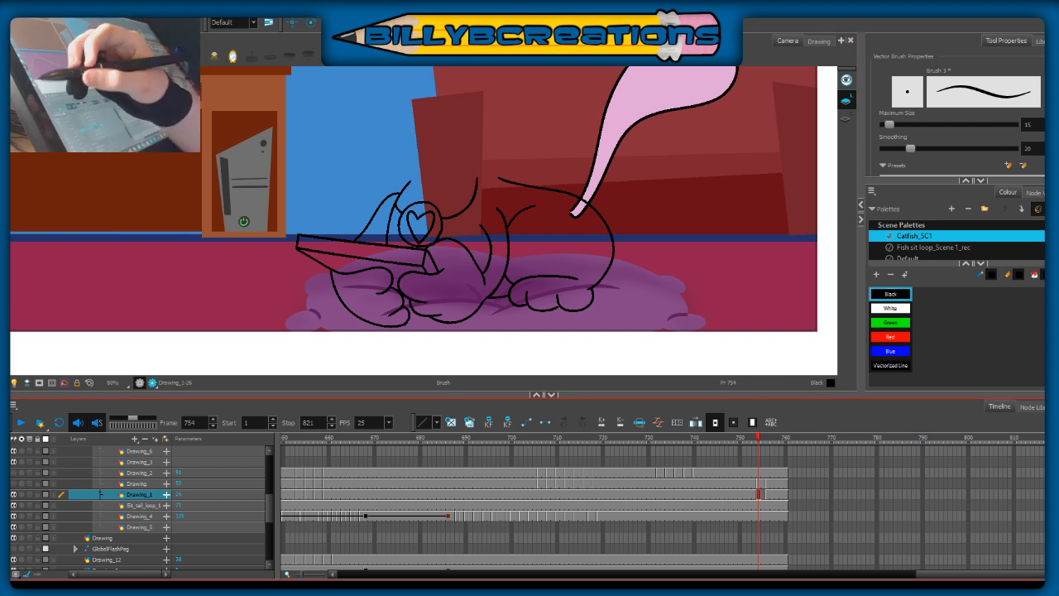
key("alt+o")
mouse_move(413, 184)
left_mouse_down()
mouse_move(423, 161)
mouse_move(447, 157)
mouse_move(499, 180)
mouse_move(489, 174)
left_mouse_up()
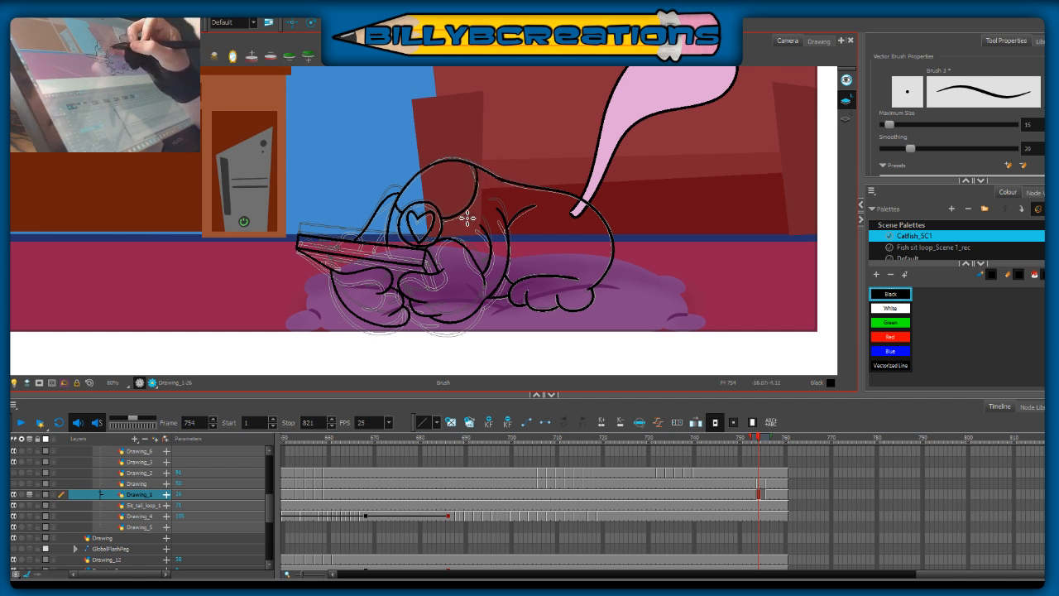
key("alt+o")
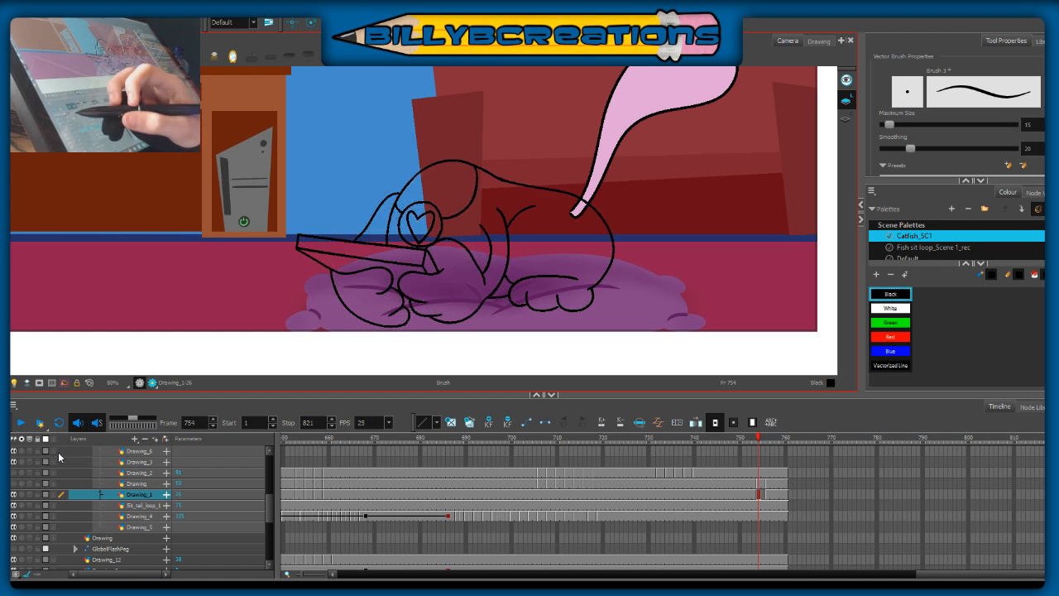
left_click(14, 484)
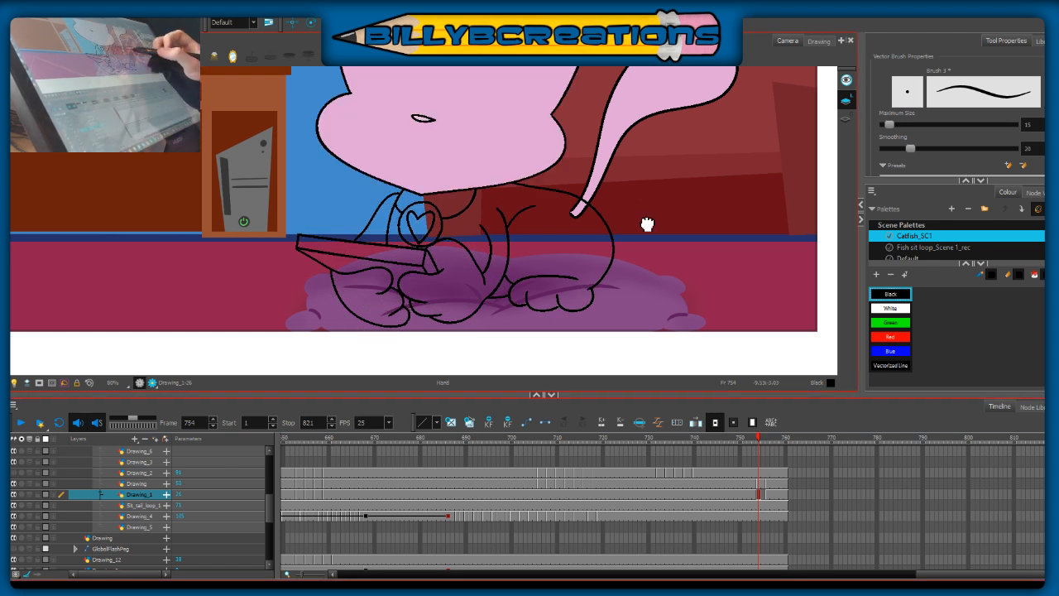
Step: Compare the inked body at frame 754 with the drawings at frames 753 and 755
scroll(720, 374, "up", 2)
left_click(764, 496)
key("Delete")
key("ctrl+z")
mouse_move(763, 439)
left_mouse_down()
mouse_move(749, 450)
mouse_move(770, 452)
mouse_move(753, 461)
mouse_move(775, 465)
mouse_move(761, 467)
left_mouse_up()
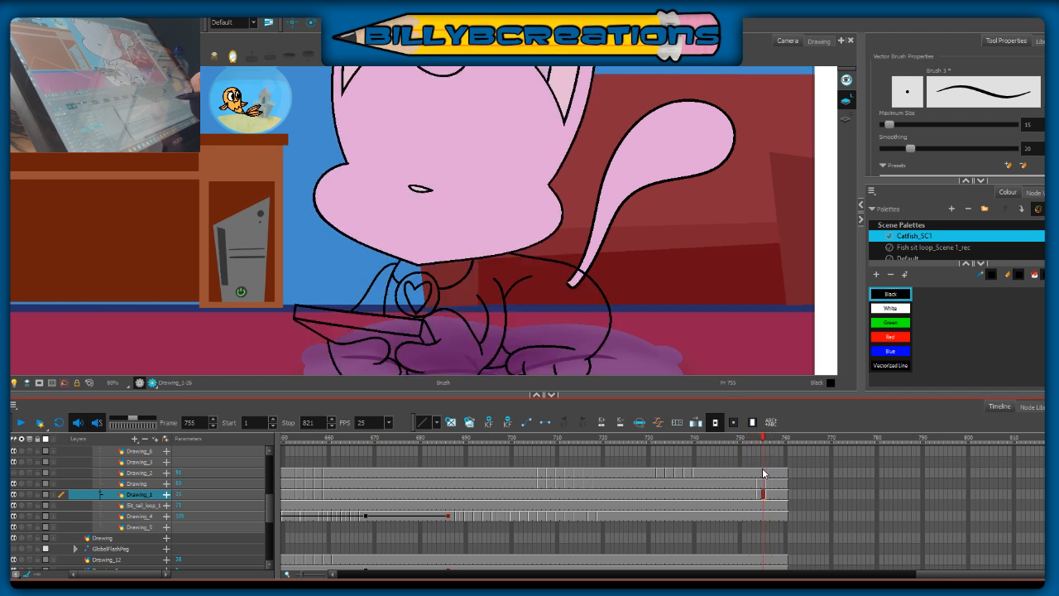
left_click(437, 339)
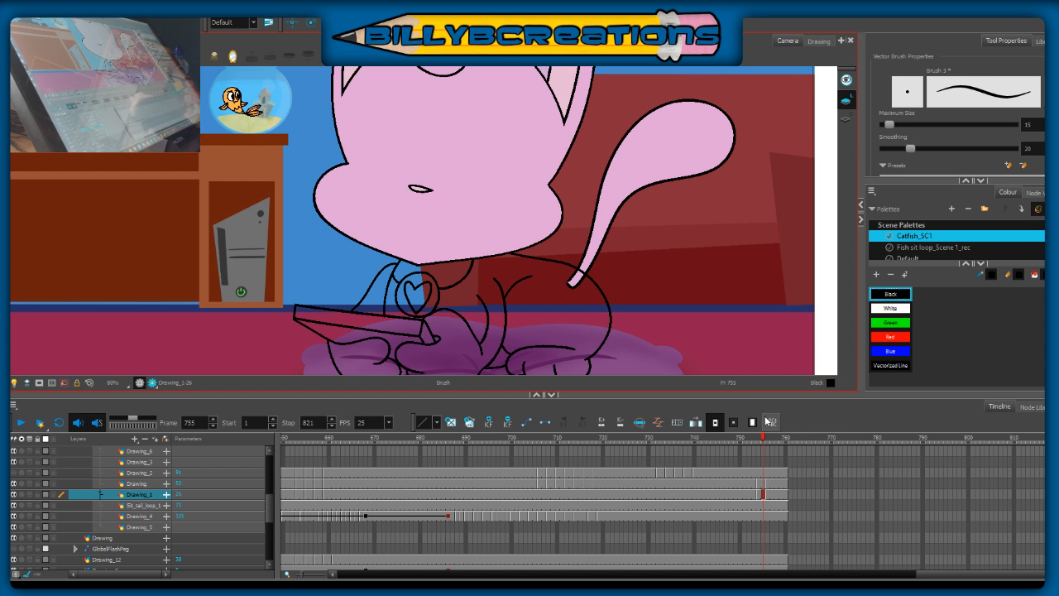
left_click_drag(762, 439, 759, 462)
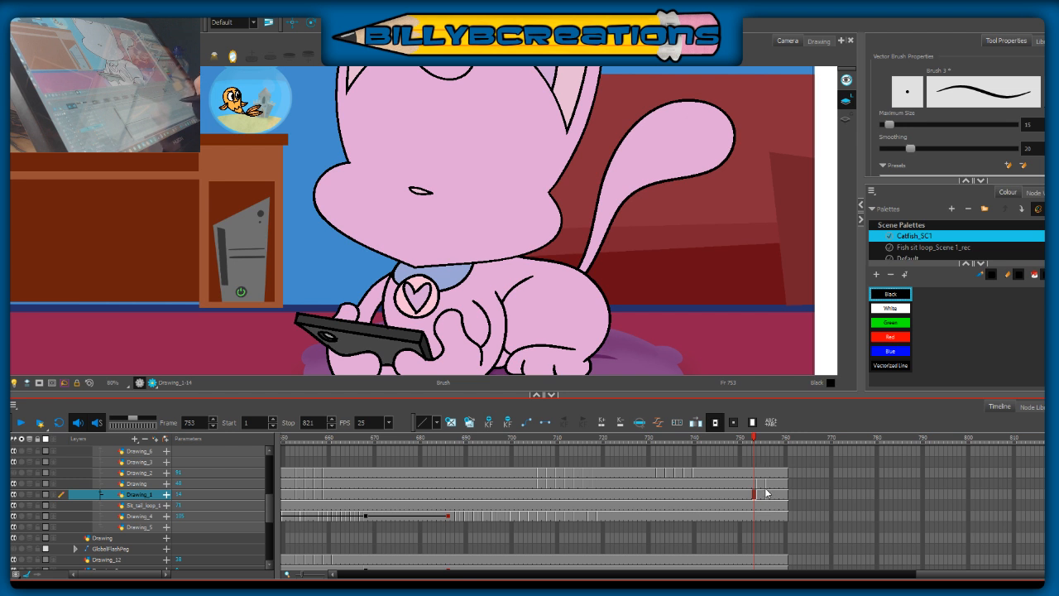
mouse_move(759, 441)
left_mouse_down()
mouse_move(773, 449)
mouse_move(758, 447)
left_mouse_up()
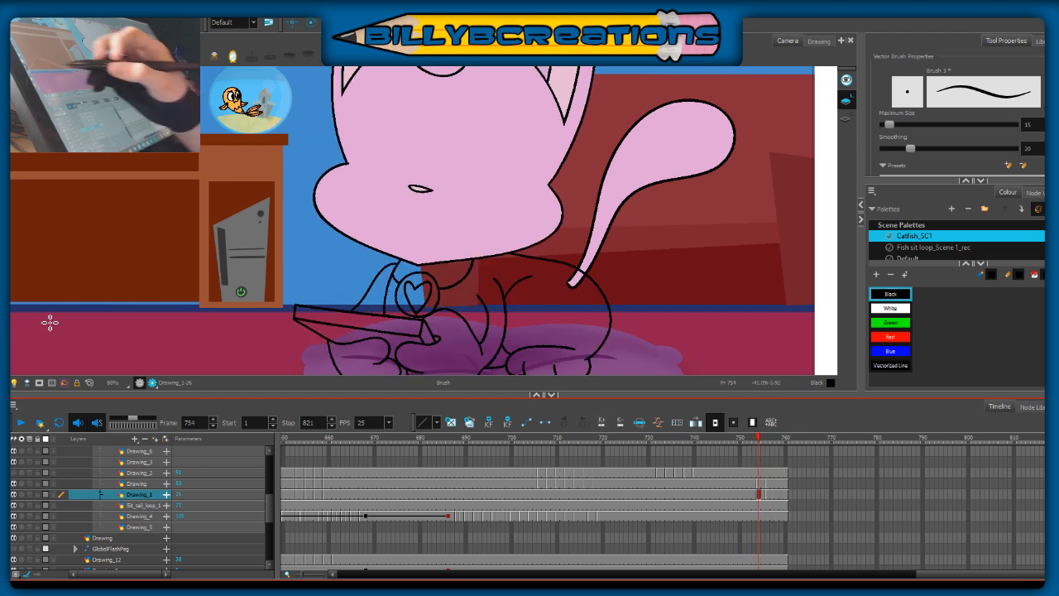
Step: With onion skin enabled on the body layer, ink the small camera oval on the phone's back and check its outline in the Centerline Editor
left_click(29, 494)
left_click_drag(316, 329, 330, 338)
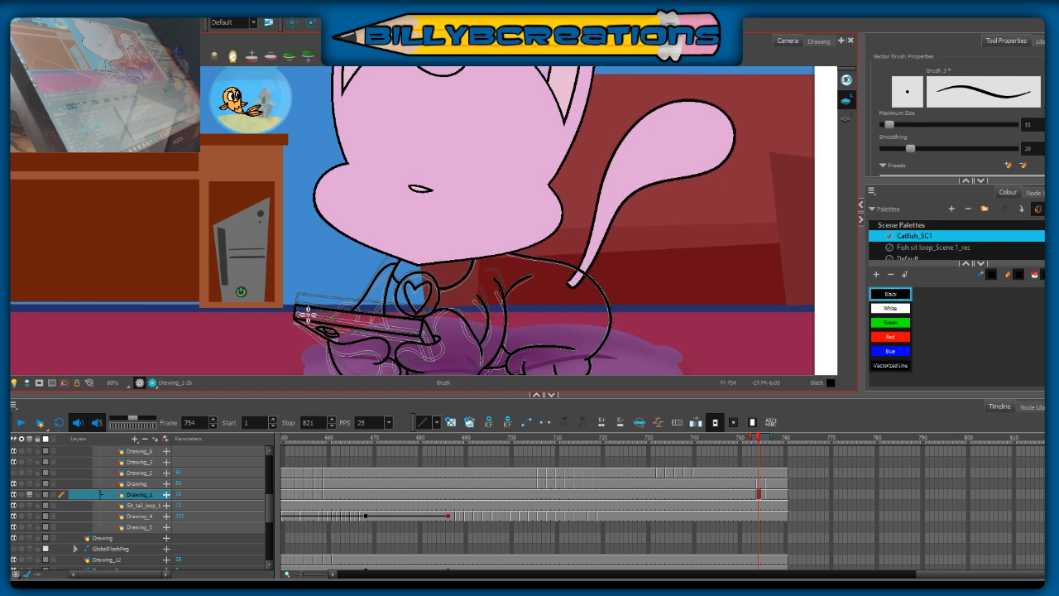
scroll(329, 335, "up", 4)
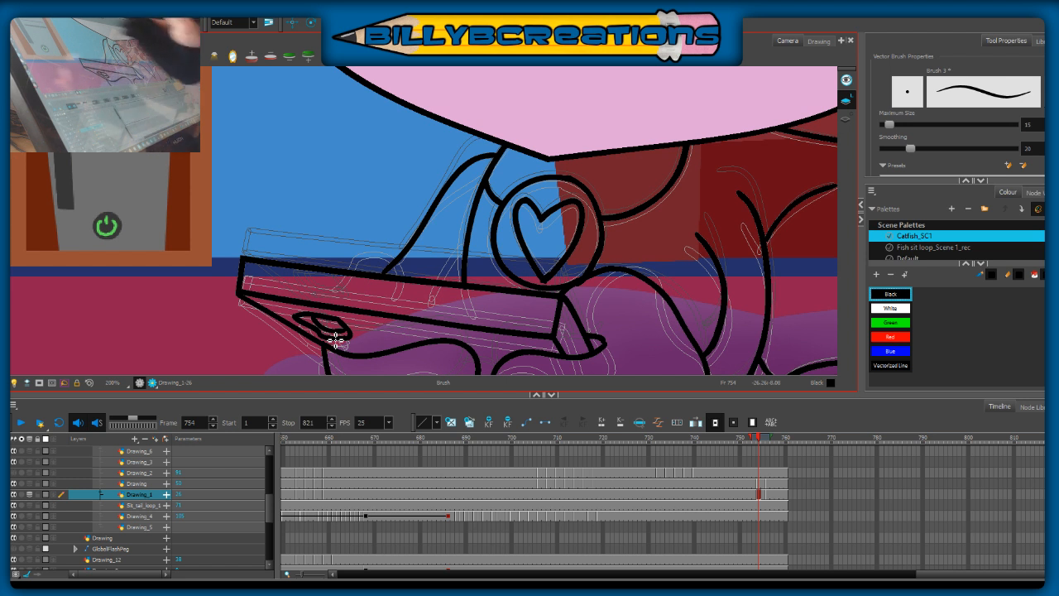
key("alt+q")
left_click(315, 334)
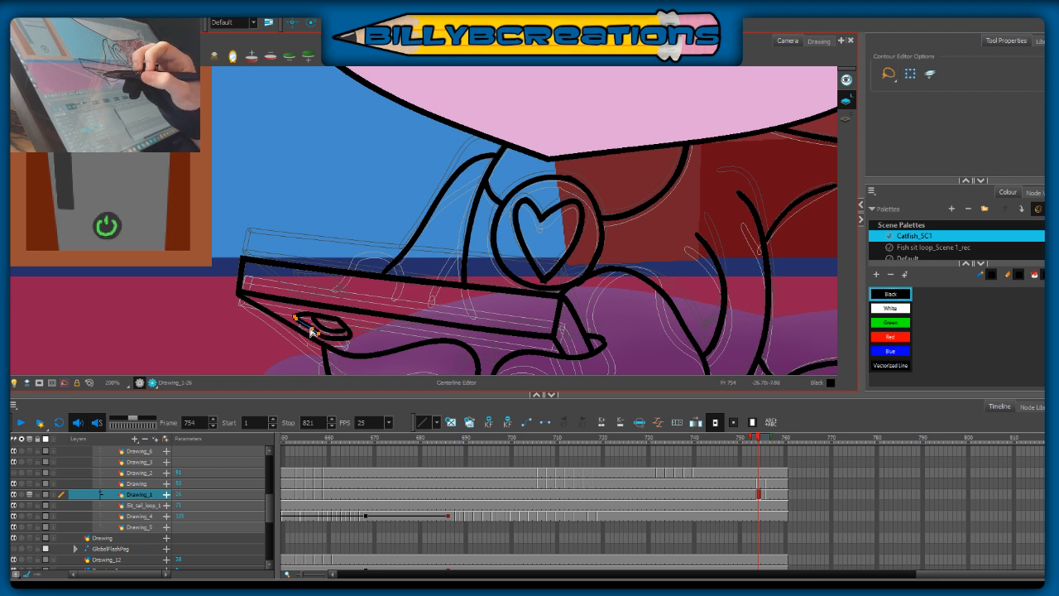
left_click(374, 328)
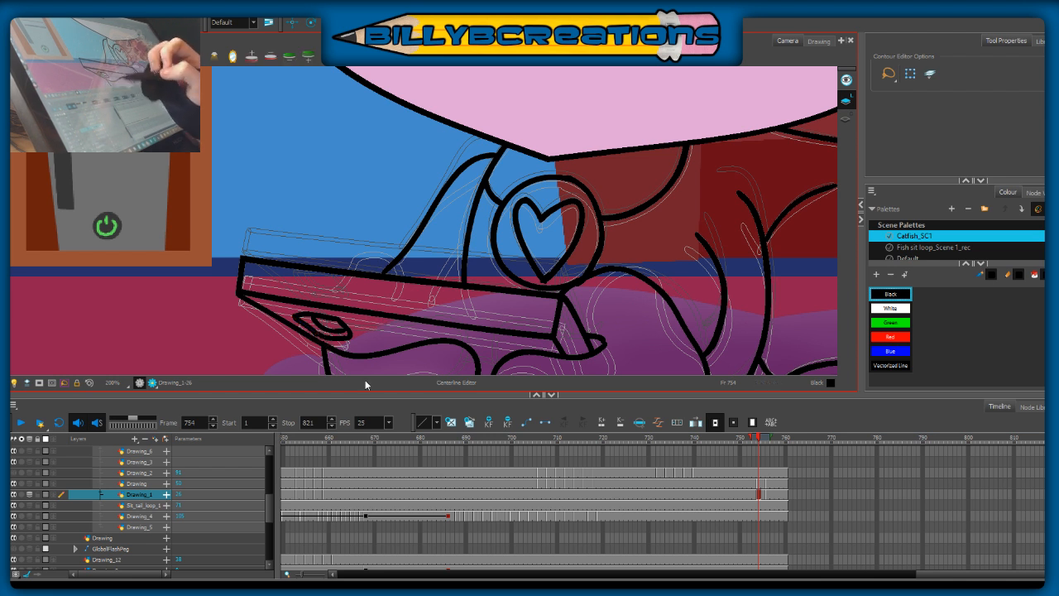
Step: Review the whole inked body drawing at frame 754 against the neighbouring frames
key("alt+b")
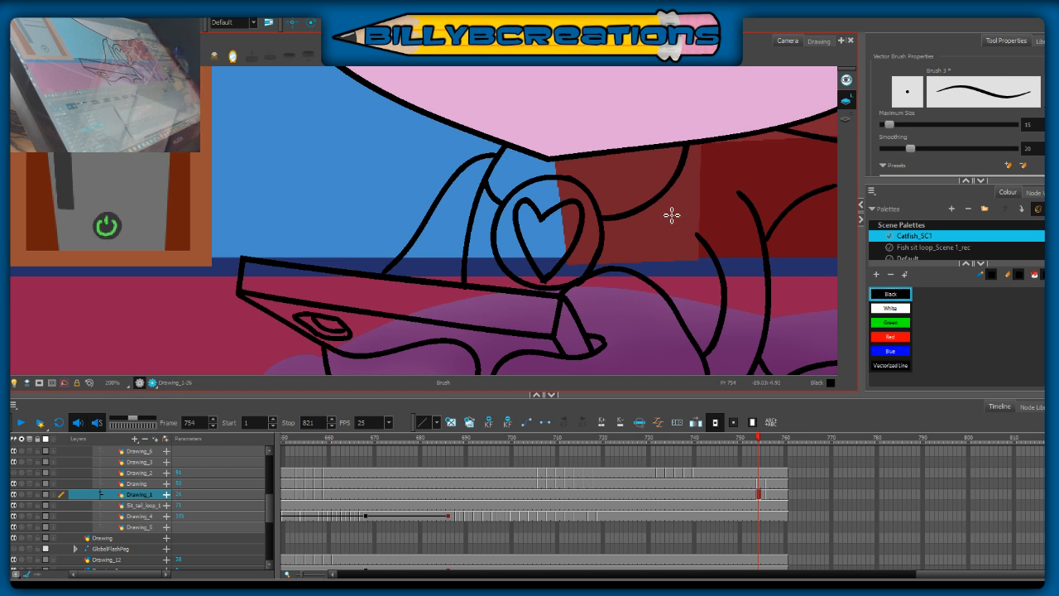
scroll(672, 215, "down", 3)
left_click_drag(733, 261, 541, 272)
left_click_drag(611, 286, 642, 285)
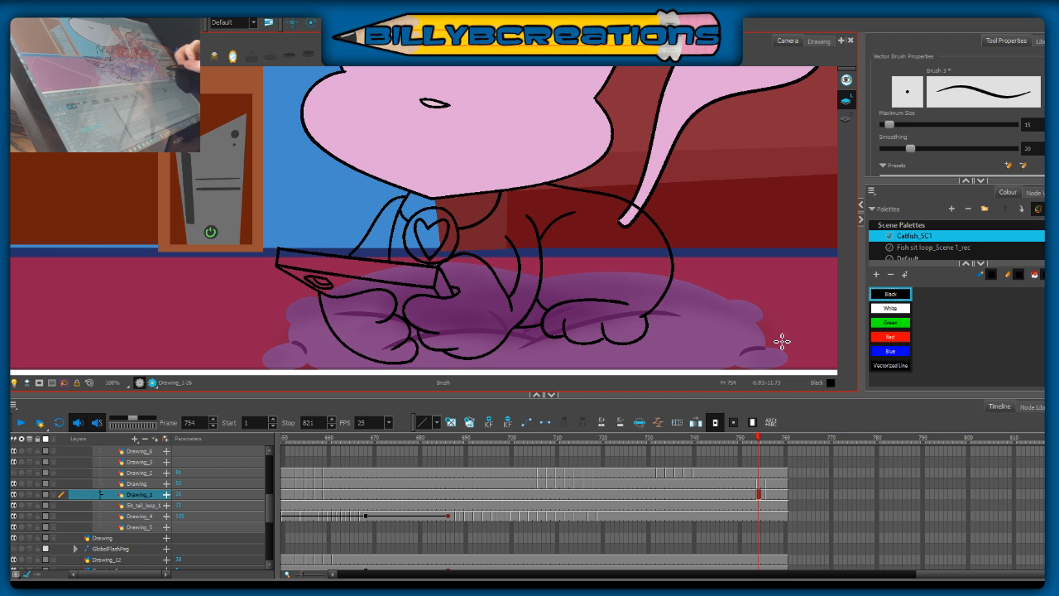
left_click(770, 445)
left_click_drag(769, 445, 759, 447)
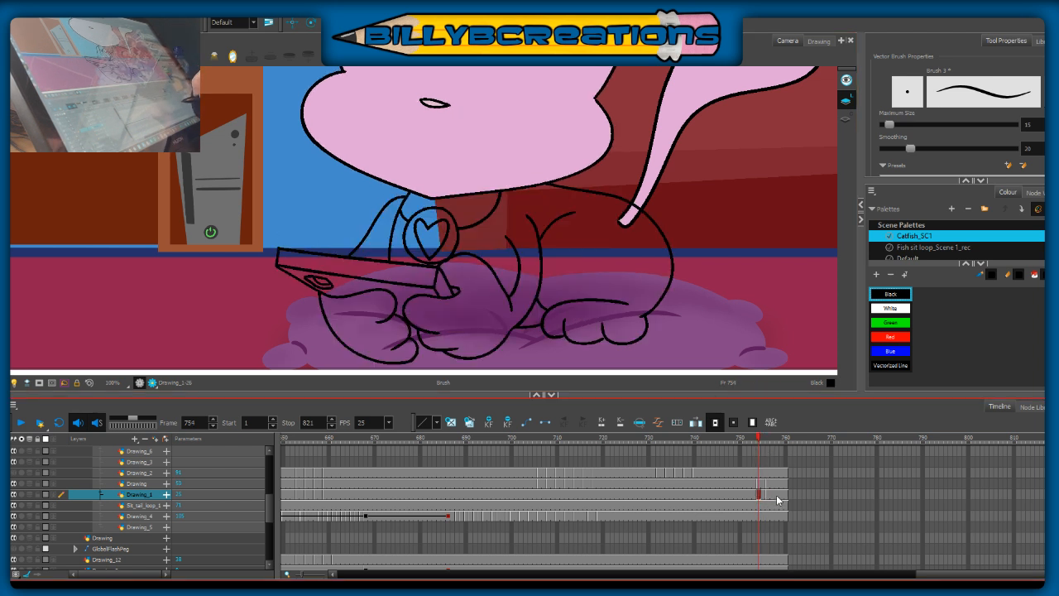
left_click(767, 495)
left_click_drag(768, 483, 774, 490)
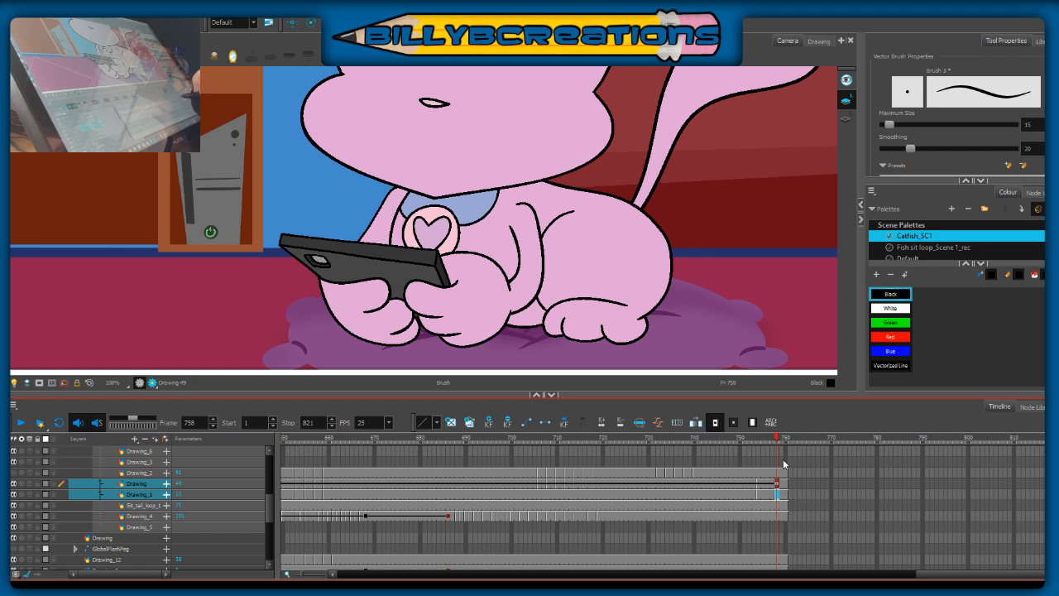
left_click(772, 485)
left_click_drag(771, 494, 766, 489)
key("Delete")
key("ctrl+z")
left_click(769, 495)
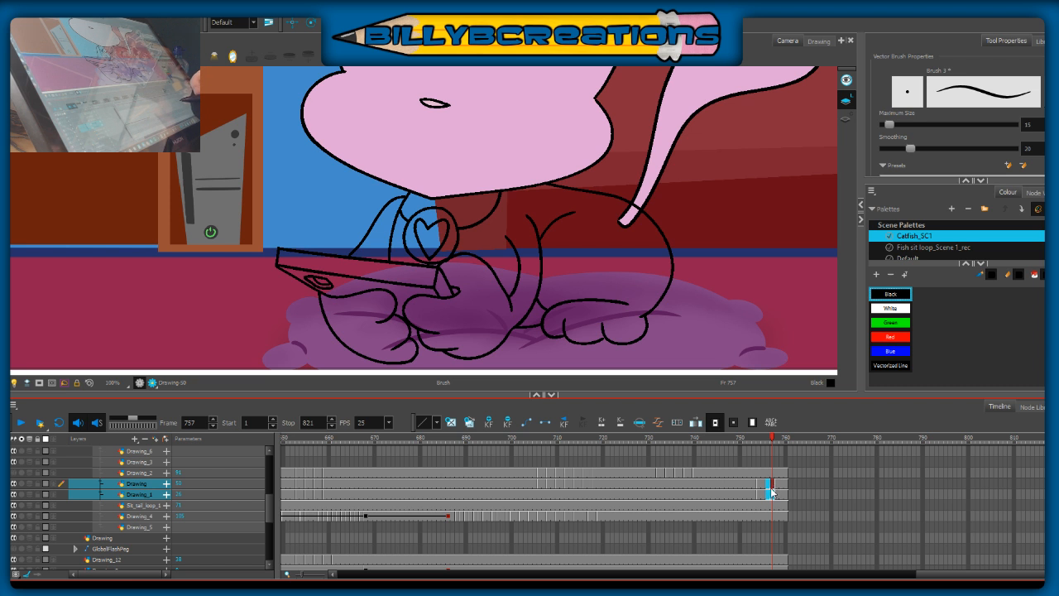
left_click(767, 494)
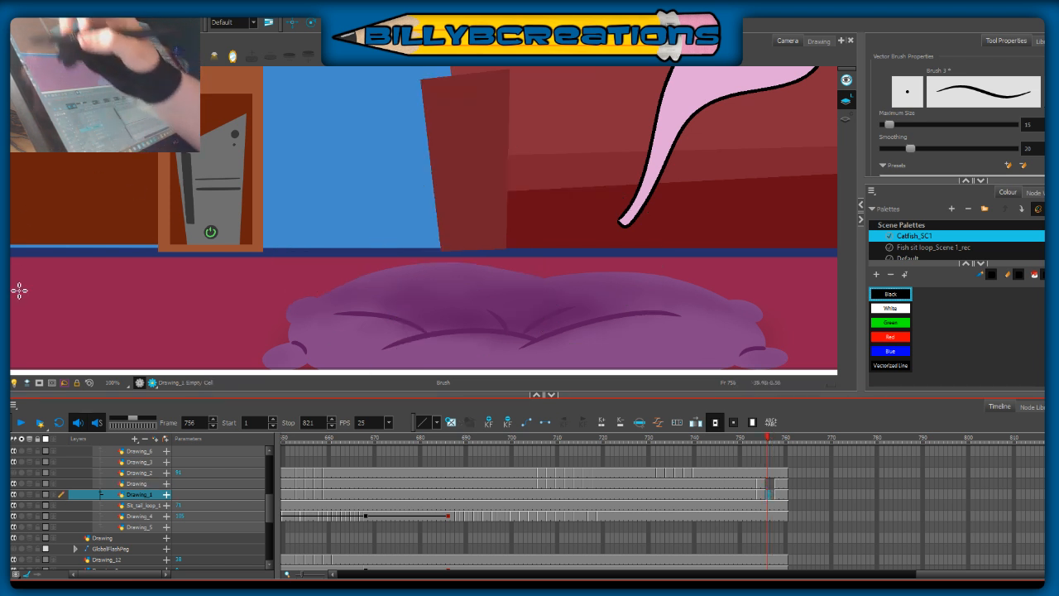
Step: With onion skin enabled, start a fresh body drawing at frame 757 and ink the two curved lines of the near shoulder and upper arm
key("alt+o")
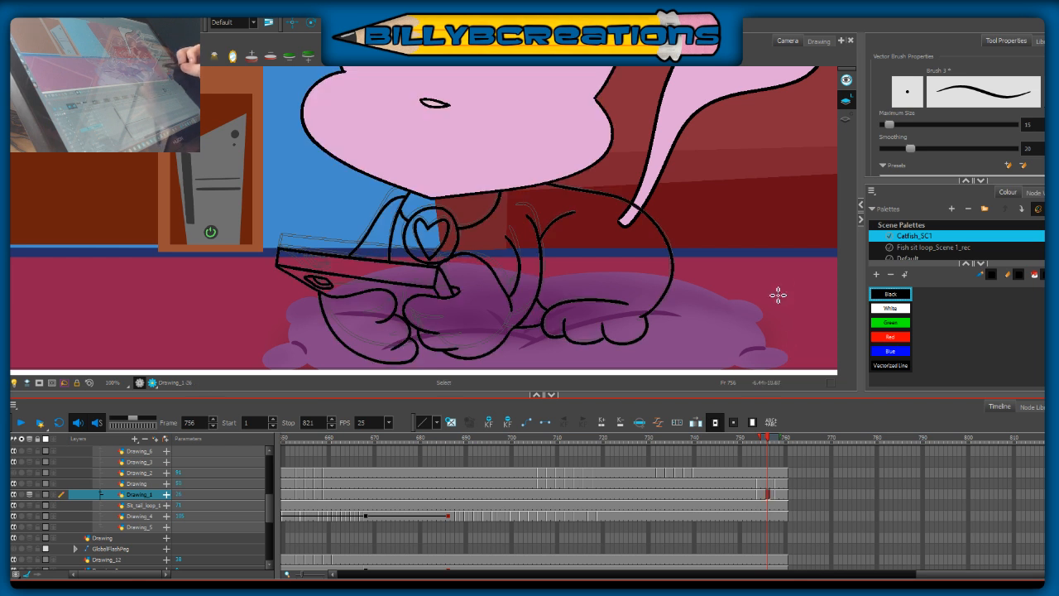
left_click(770, 496)
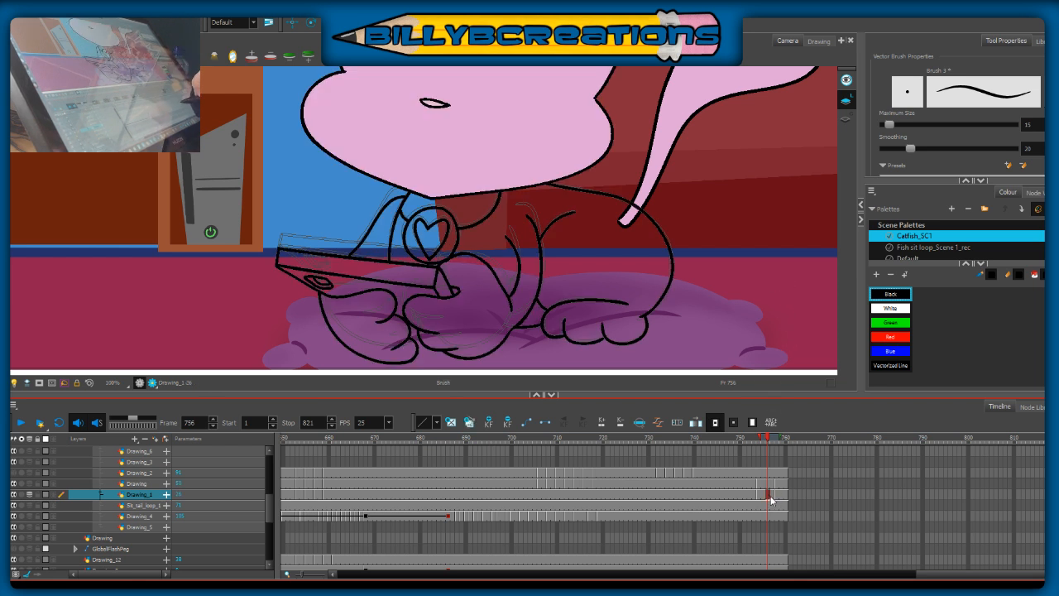
left_click(773, 495)
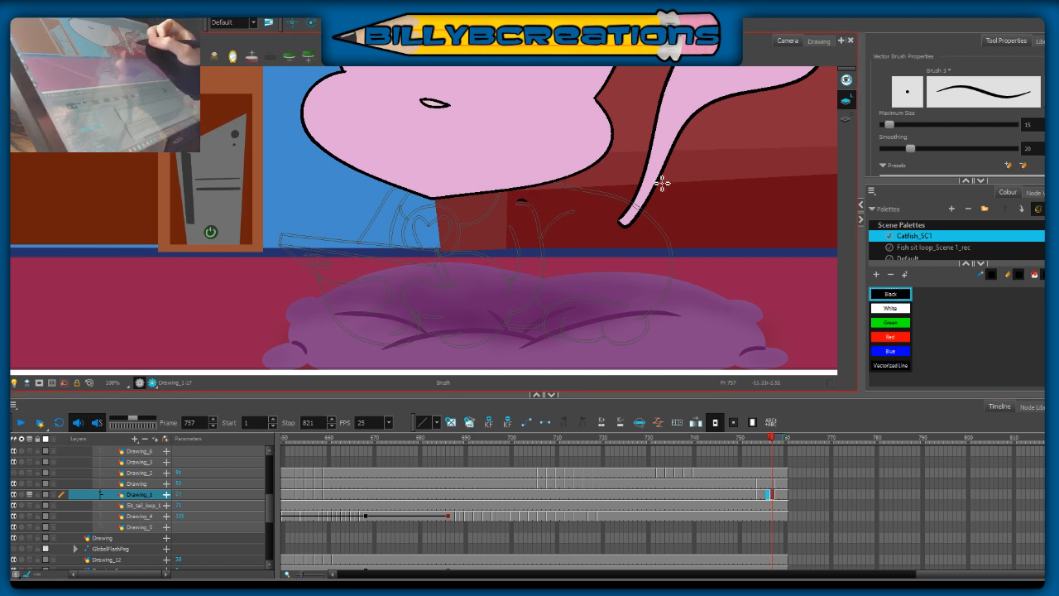
mouse_move(516, 201)
left_mouse_down()
mouse_move(526, 203)
mouse_move(539, 213)
mouse_move(546, 266)
mouse_move(513, 308)
left_mouse_up()
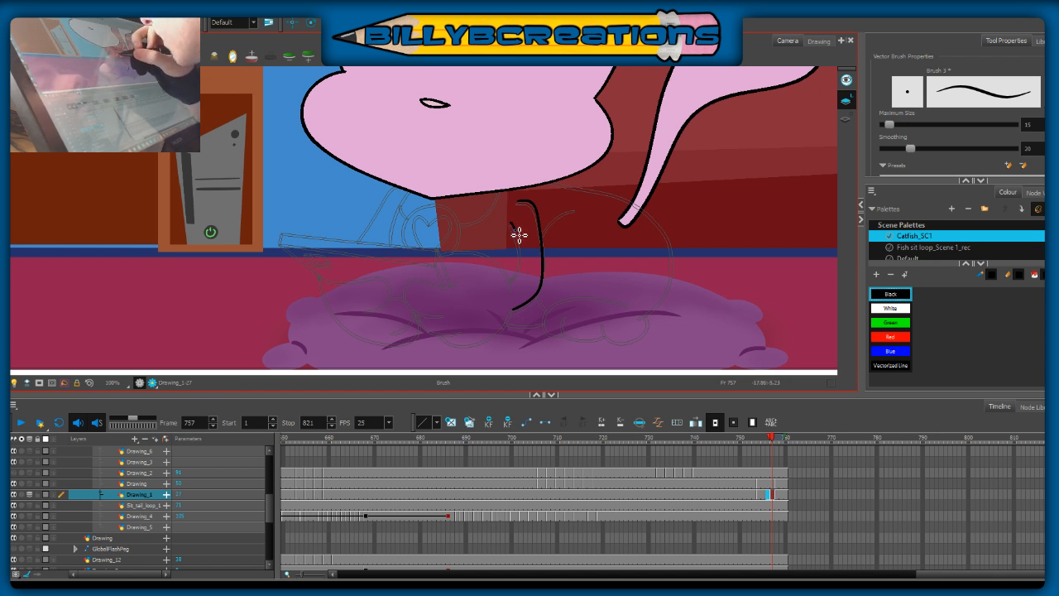
mouse_move(514, 228)
left_mouse_down()
mouse_move(520, 272)
mouse_move(506, 279)
left_mouse_up()
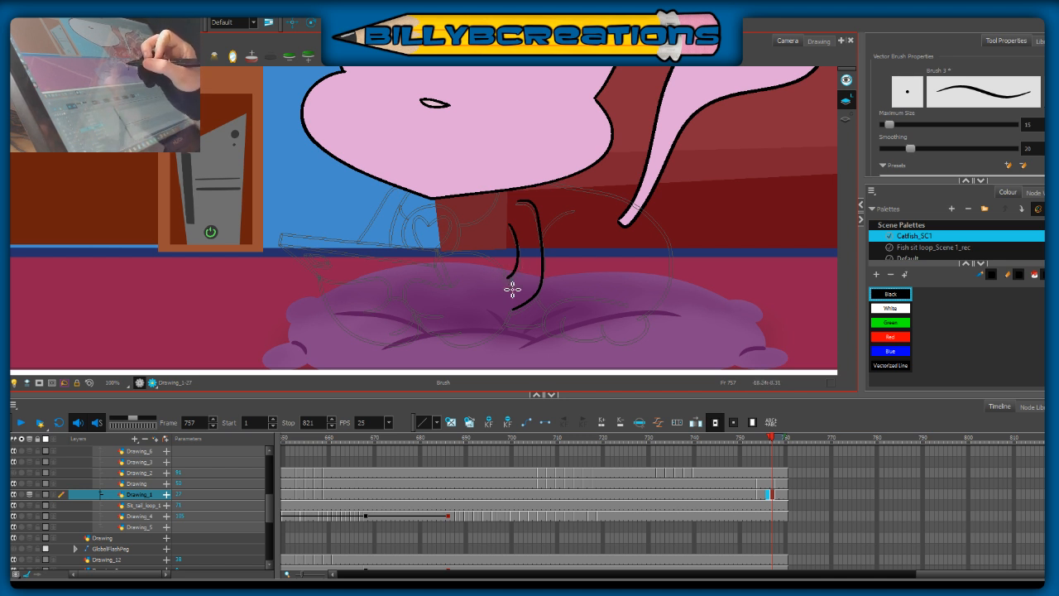
Step: Ink the upper edge of the near forearm from the elbow to the phone's near corner, redoing unsatisfactory strokes
left_click_drag(507, 286, 434, 254)
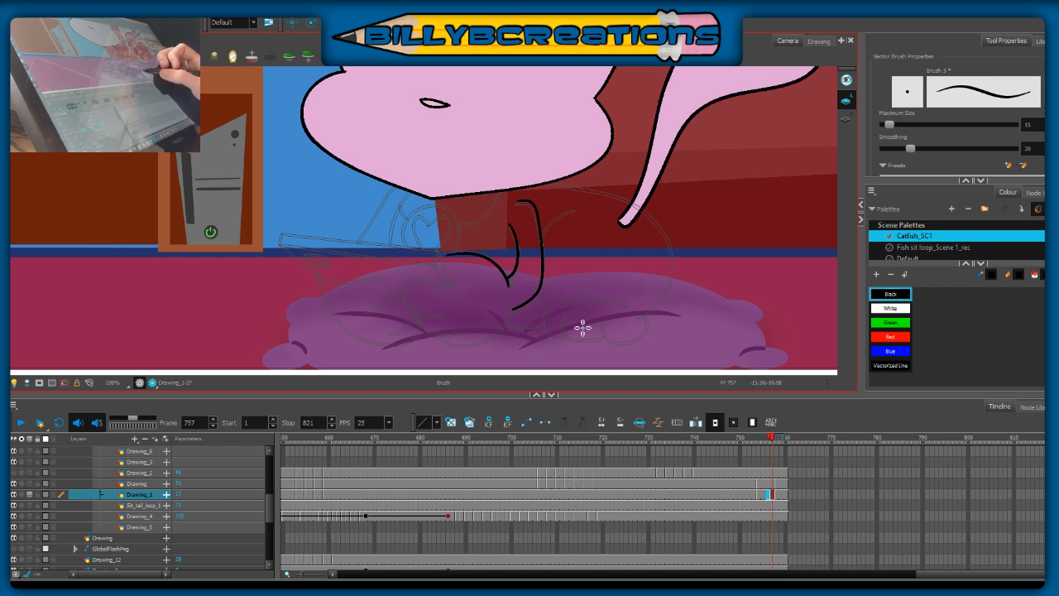
key("ctrl+z")
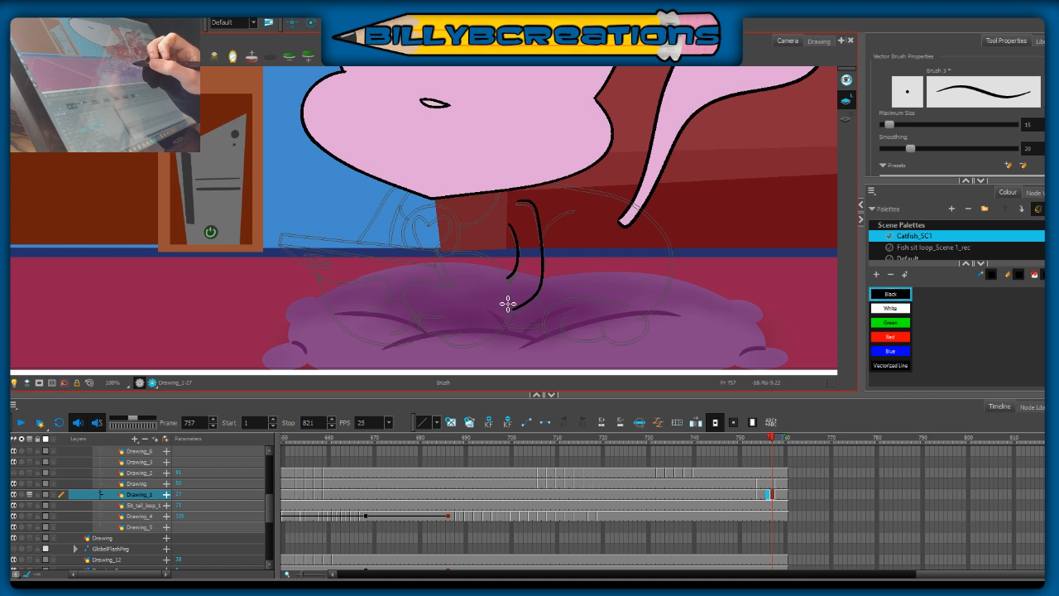
left_click_drag(509, 282, 463, 259)
key("ctrl+z")
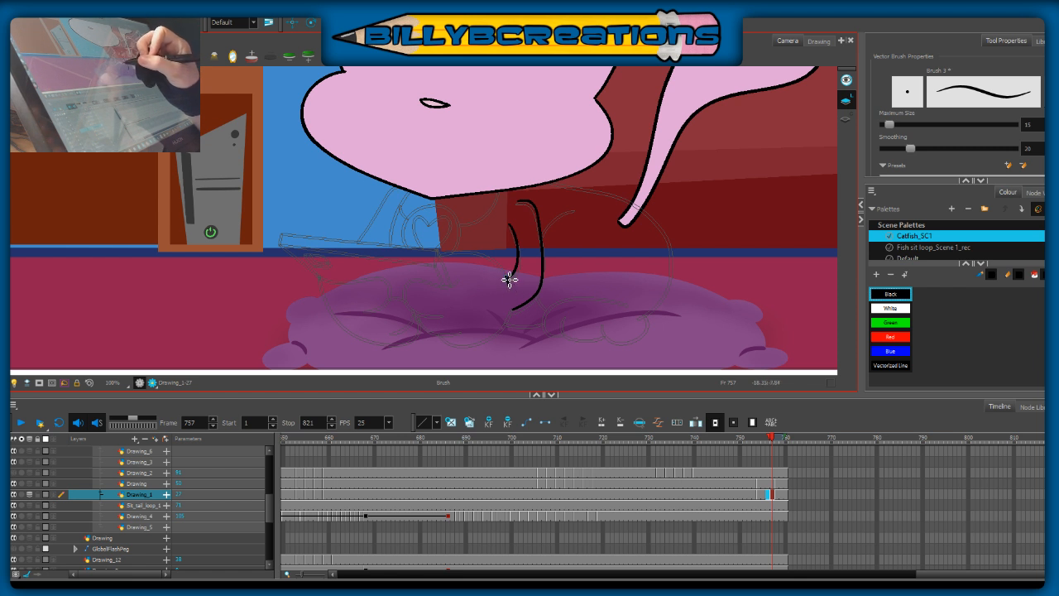
mouse_move(505, 270)
left_mouse_down()
mouse_move(480, 250)
mouse_move(436, 250)
mouse_move(413, 282)
mouse_move(442, 283)
mouse_move(412, 290)
mouse_move(449, 309)
mouse_move(465, 279)
mouse_move(416, 284)
mouse_move(421, 314)
mouse_move(471, 290)
mouse_move(460, 272)
left_mouse_up()
key("ctrl+z")
key("ctrl+z")
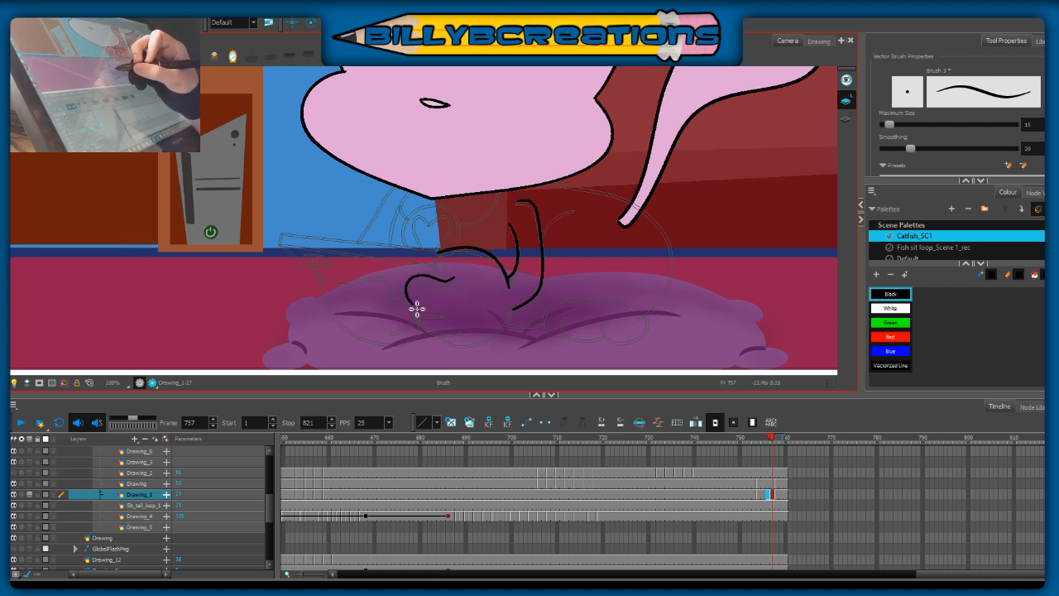
Step: Redraw the near paw's curled fingers and ink its rounded underside back to the elbow
key("ctrl+z")
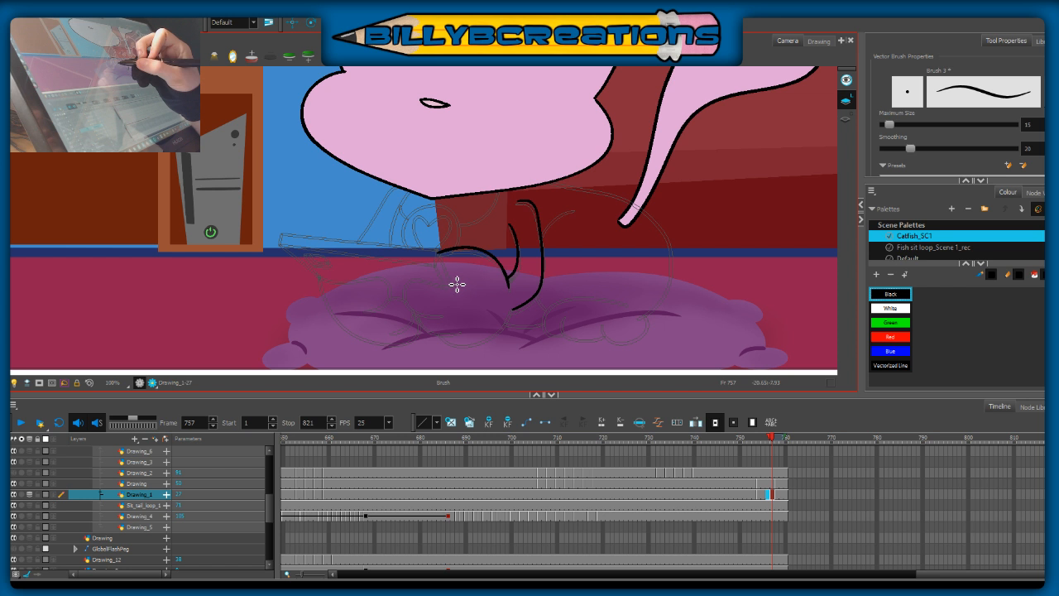
mouse_move(447, 285)
left_mouse_down()
mouse_move(416, 278)
mouse_move(421, 312)
mouse_move(472, 296)
mouse_move(435, 334)
mouse_move(462, 330)
left_mouse_up()
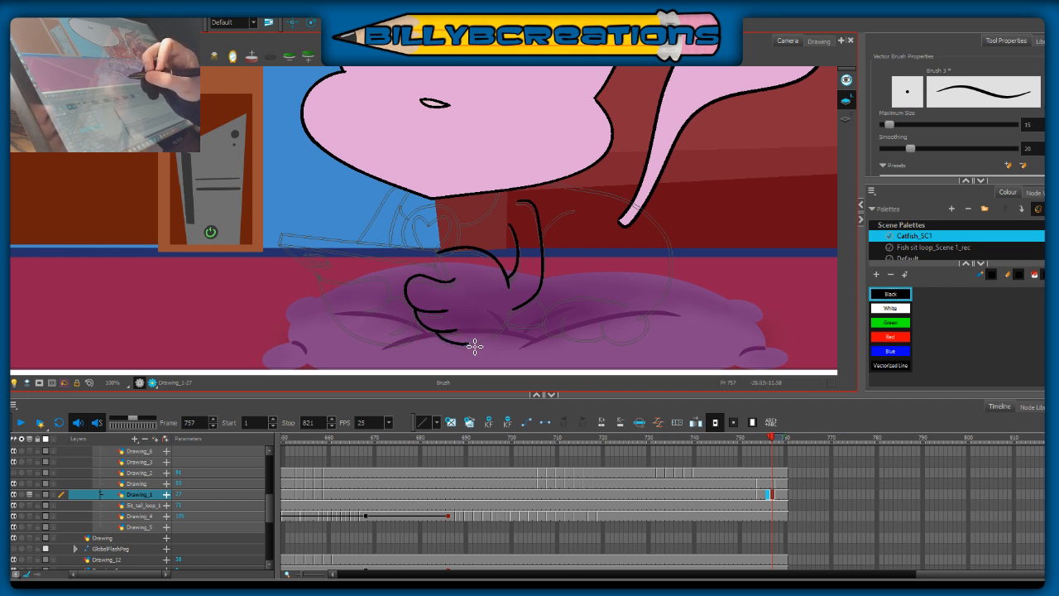
mouse_move(440, 334)
left_mouse_down()
mouse_move(480, 343)
mouse_move(513, 320)
left_mouse_up()
key("ctrl+z")
mouse_move(439, 336)
left_mouse_down()
mouse_move(492, 341)
mouse_move(517, 301)
left_mouse_up()
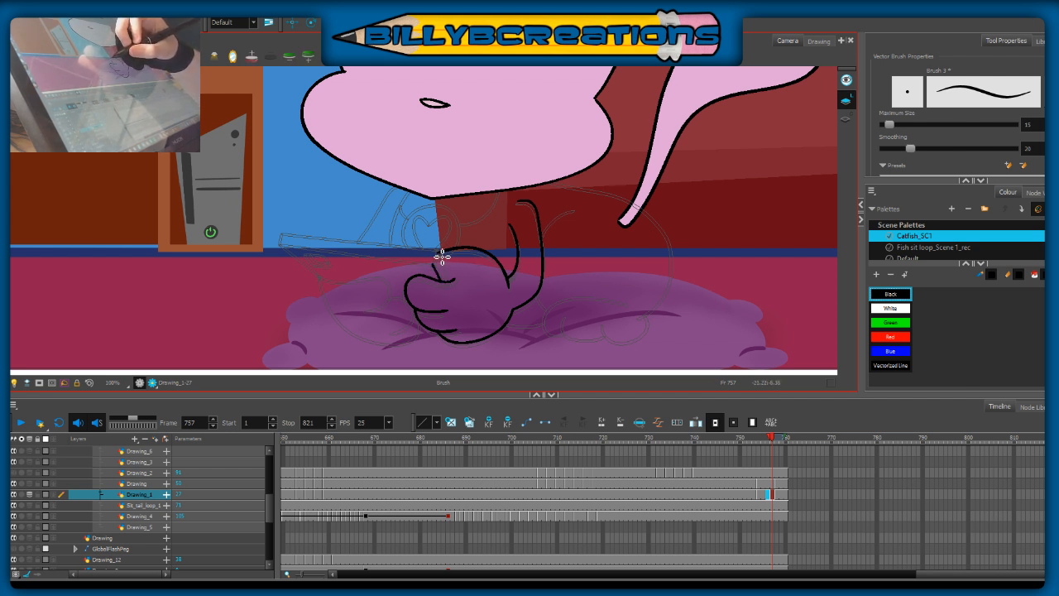
Step: Ink the phone's near side, its two long parallel edges and the far end with its slanted edge down to the far paw
mouse_move(433, 248)
left_mouse_down()
mouse_move(449, 276)
mouse_move(438, 255)
left_mouse_up()
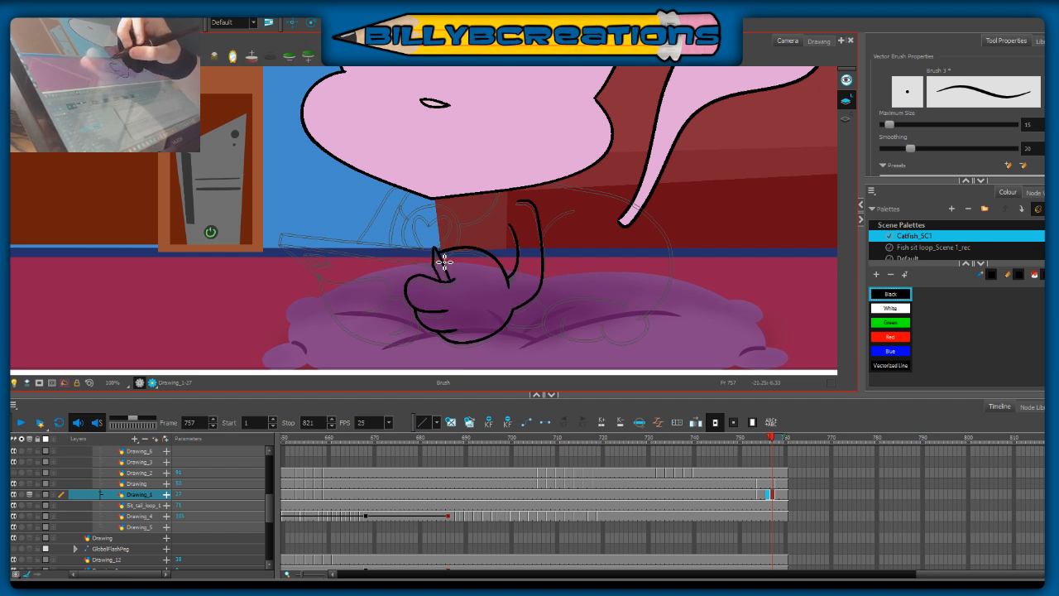
left_click_drag(281, 245, 282, 218)
key("ctrl+z")
key("ctrl+z")
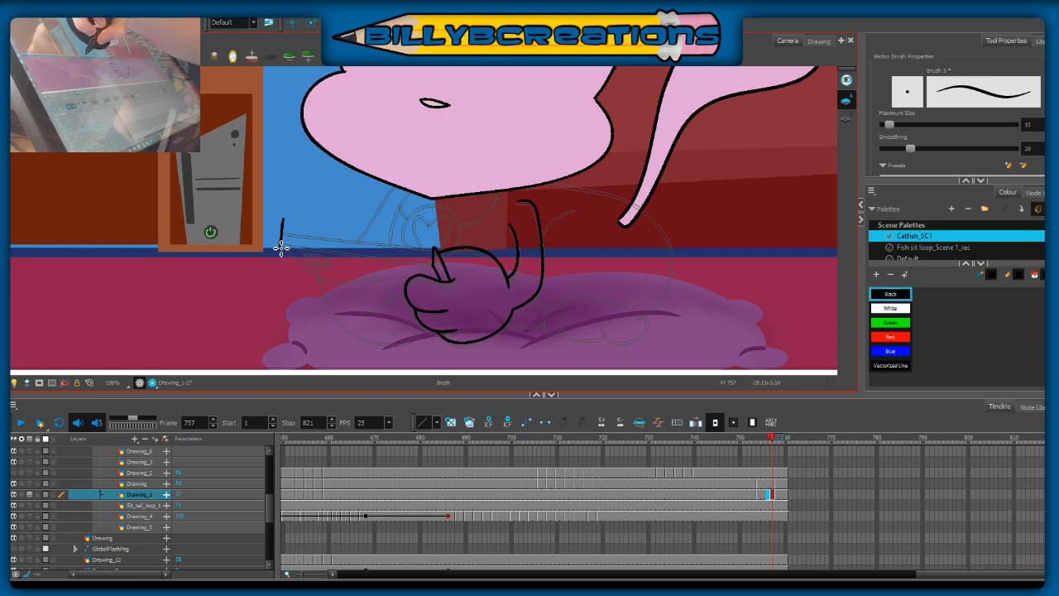
left_click_drag(287, 239, 434, 265)
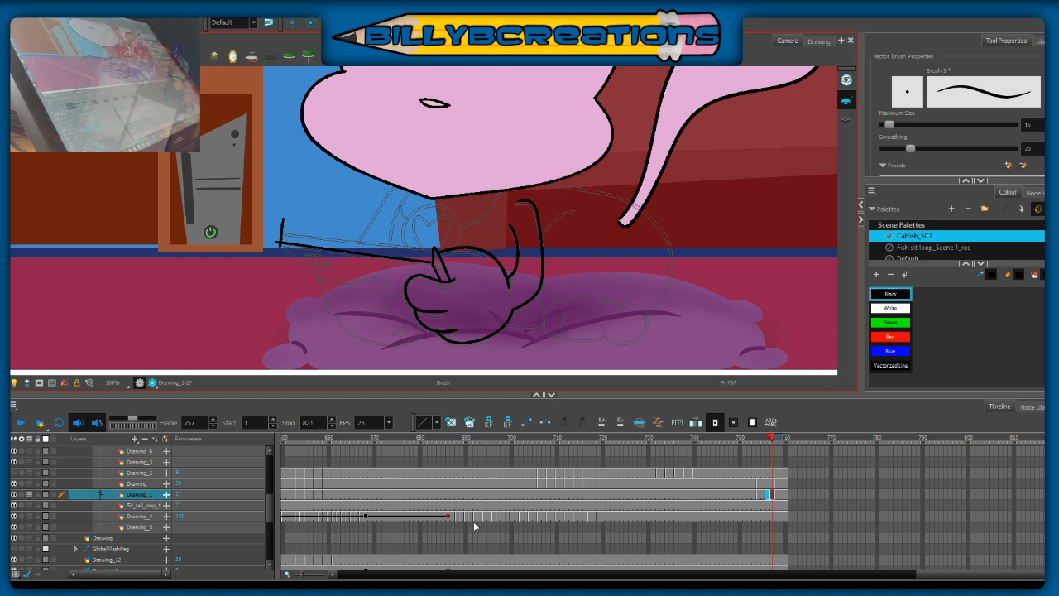
left_click_drag(284, 233, 443, 258)
left_click_drag(292, 237, 441, 257)
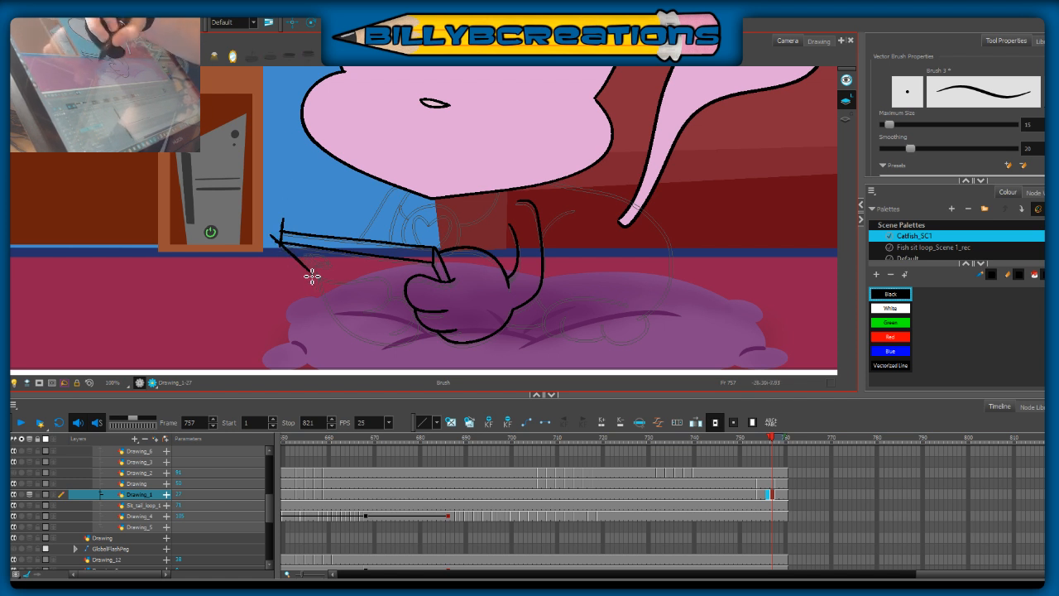
left_click_drag(280, 241, 322, 277)
key("ctrl+z")
left_click_drag(270, 235, 327, 287)
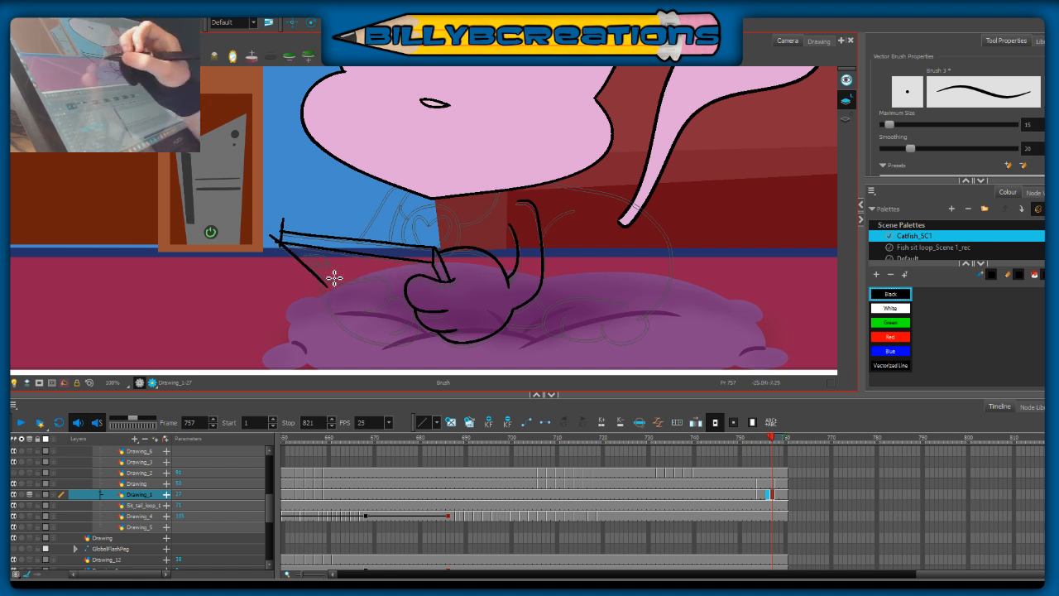
Step: Ink the far paw's fingers beneath the phone and its rounded underside meeting the near paw
left_click_drag(326, 285, 376, 279)
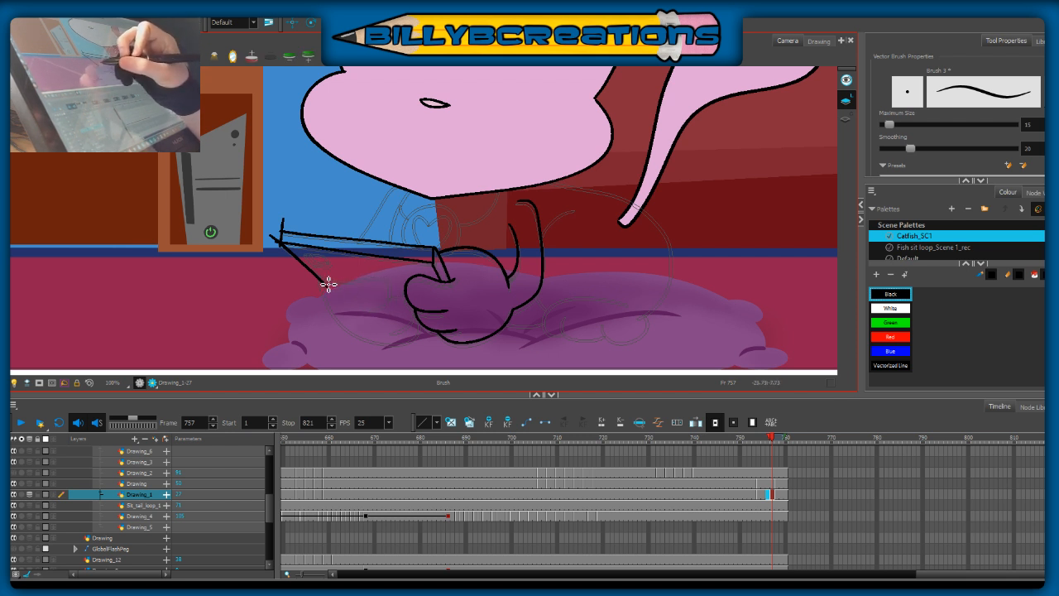
mouse_move(326, 284)
left_mouse_down()
mouse_move(381, 279)
mouse_move(389, 296)
mouse_move(362, 311)
left_mouse_up()
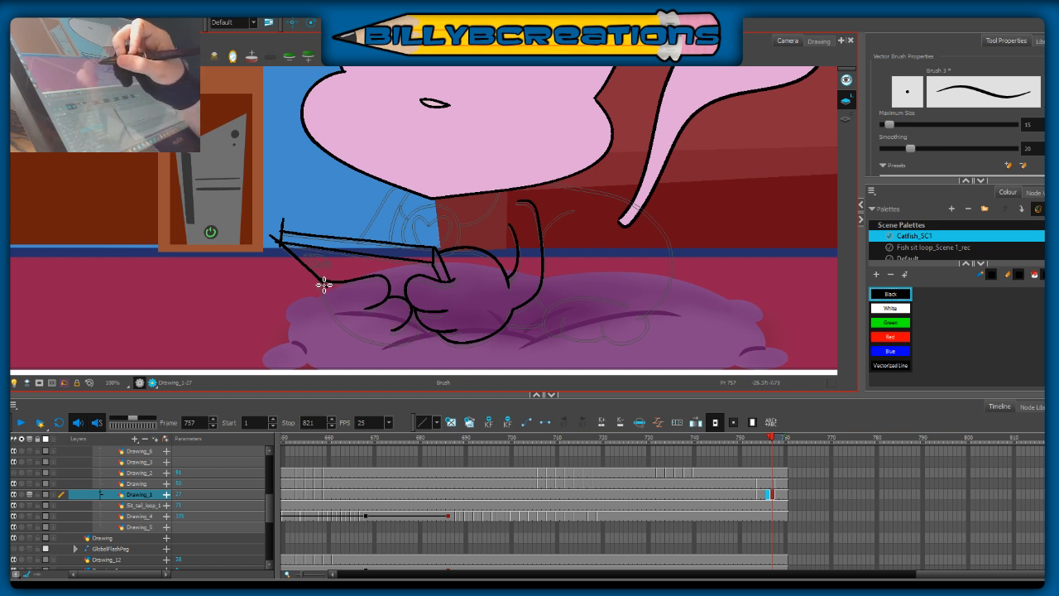
left_click_drag(321, 282, 355, 332)
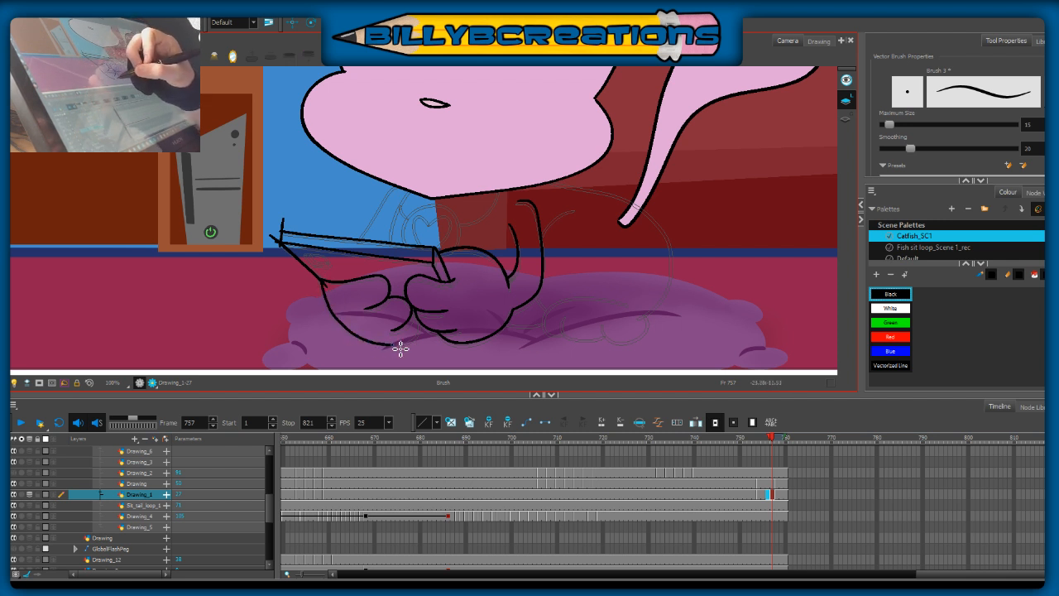
key("ctrl+z")
mouse_move(324, 283)
left_mouse_down()
mouse_move(346, 330)
mouse_move(371, 343)
mouse_move(414, 339)
mouse_move(418, 302)
left_mouse_up()
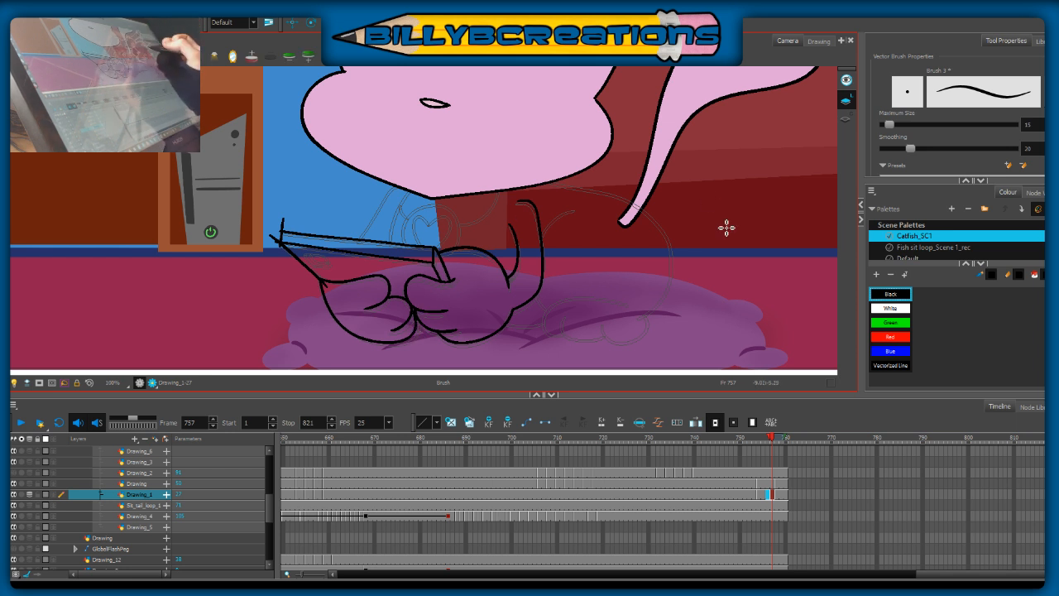
Step: Cut away the overshooting line ends at the phone's far corner with the Cutter tool
key("alt+t")
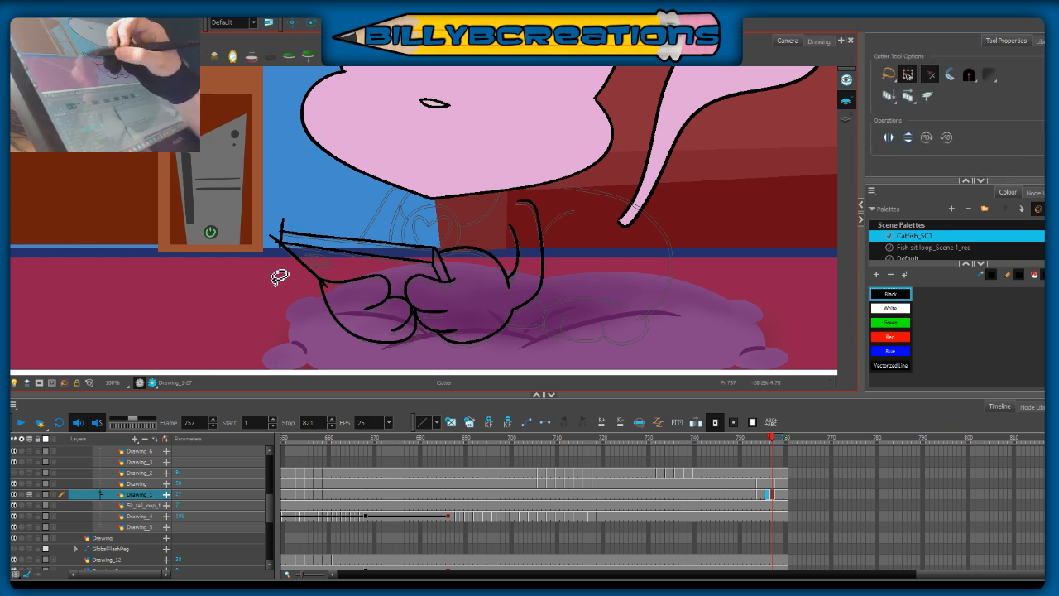
mouse_move(271, 229)
left_mouse_down()
mouse_move(304, 212)
mouse_move(270, 291)
left_mouse_up()
left_click_drag(284, 255, 270, 250)
key("Delete")
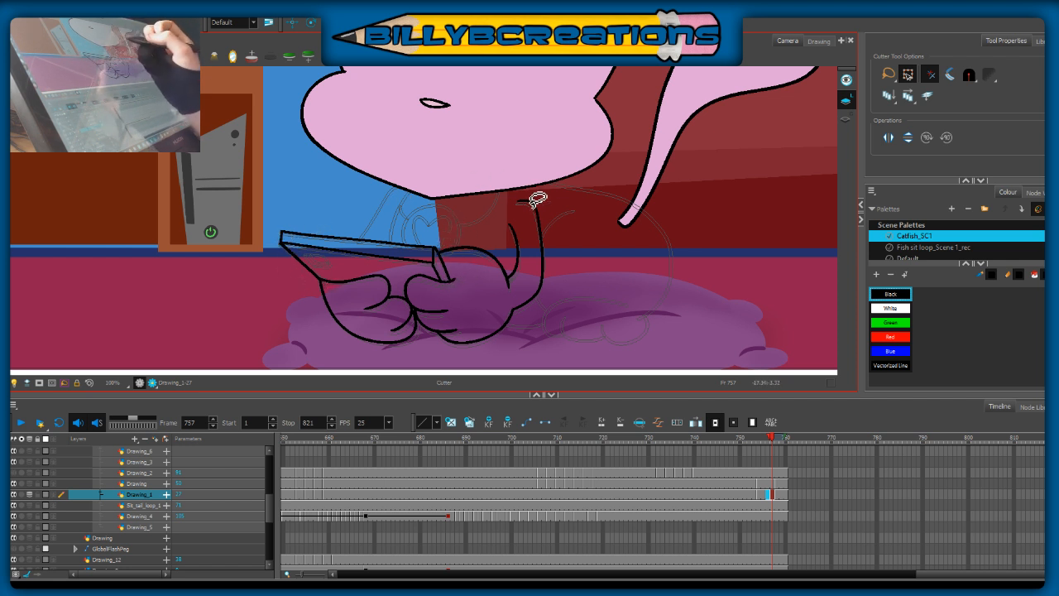
Step: Ink the far arm lines above the phone and the collar with its round heart tag beneath the chin
key("alt+b")
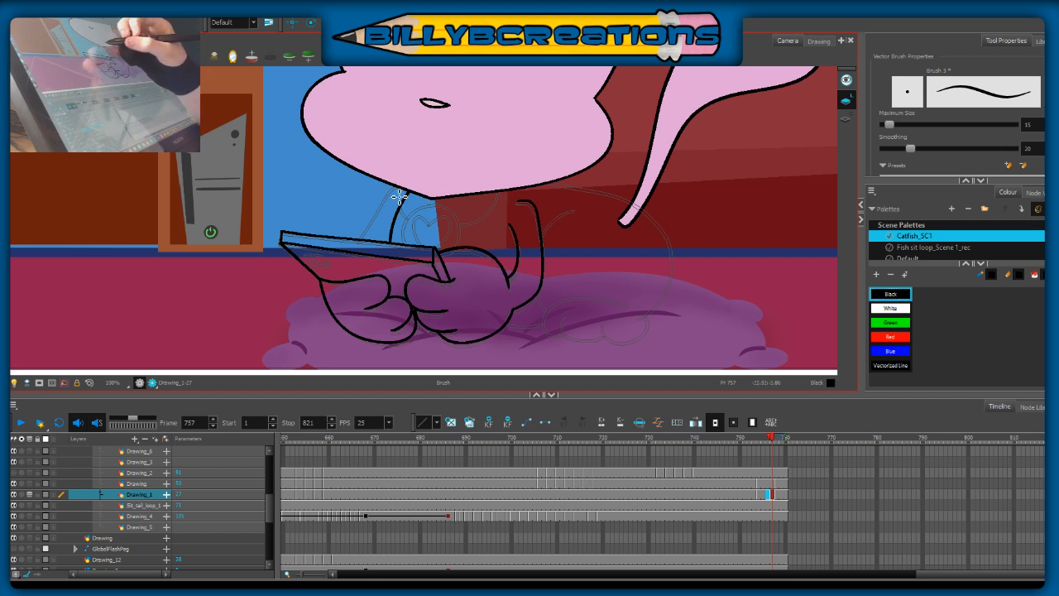
left_click_drag(395, 192, 367, 242)
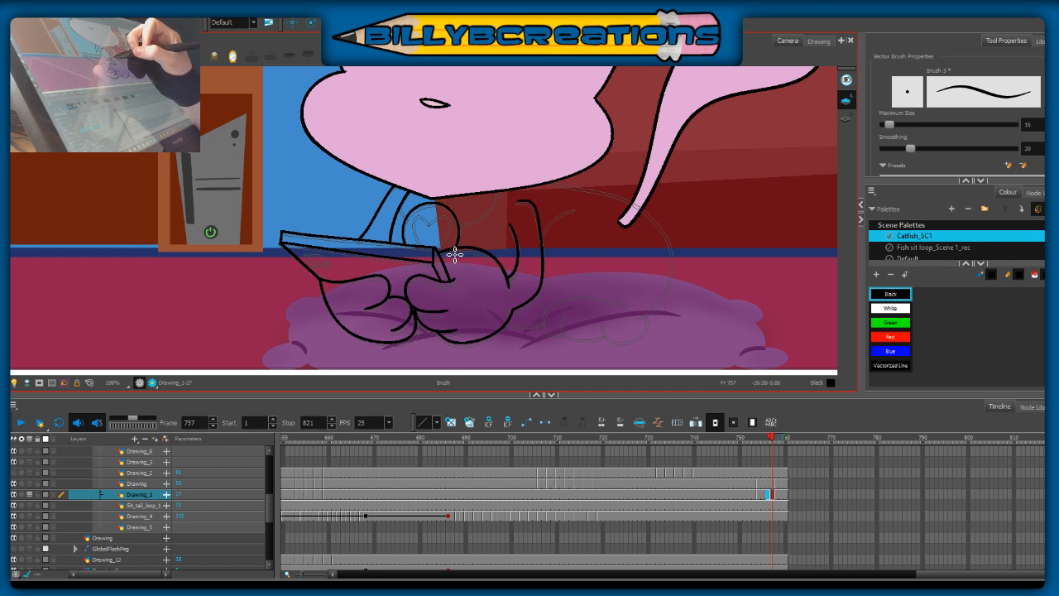
mouse_move(432, 225)
left_mouse_down()
mouse_move(416, 233)
mouse_move(430, 252)
left_mouse_up()
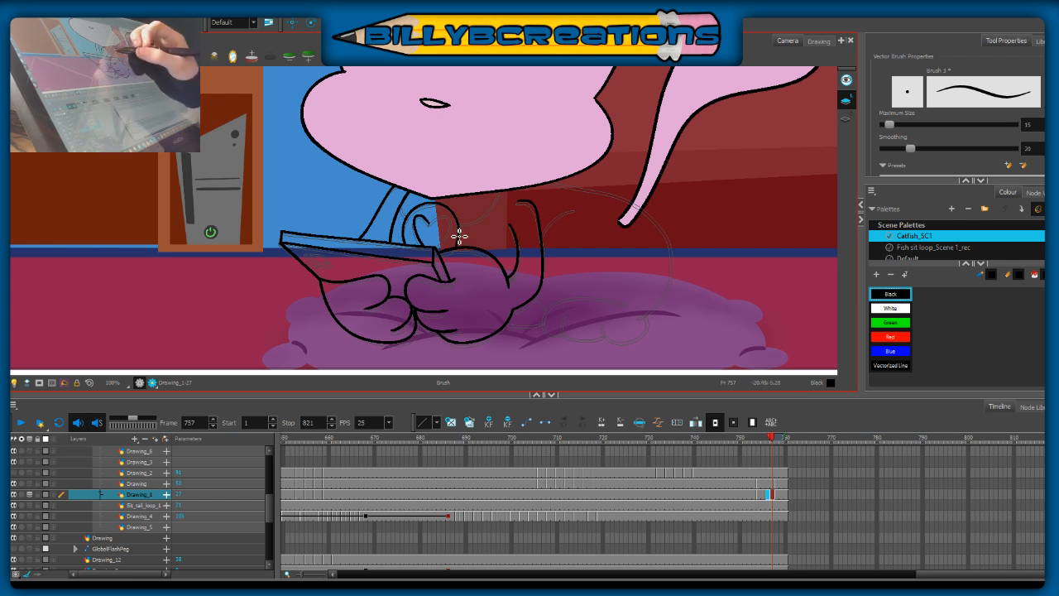
key("ctrl+z")
mouse_move(431, 224)
left_mouse_down()
mouse_move(412, 232)
mouse_move(423, 248)
left_mouse_up()
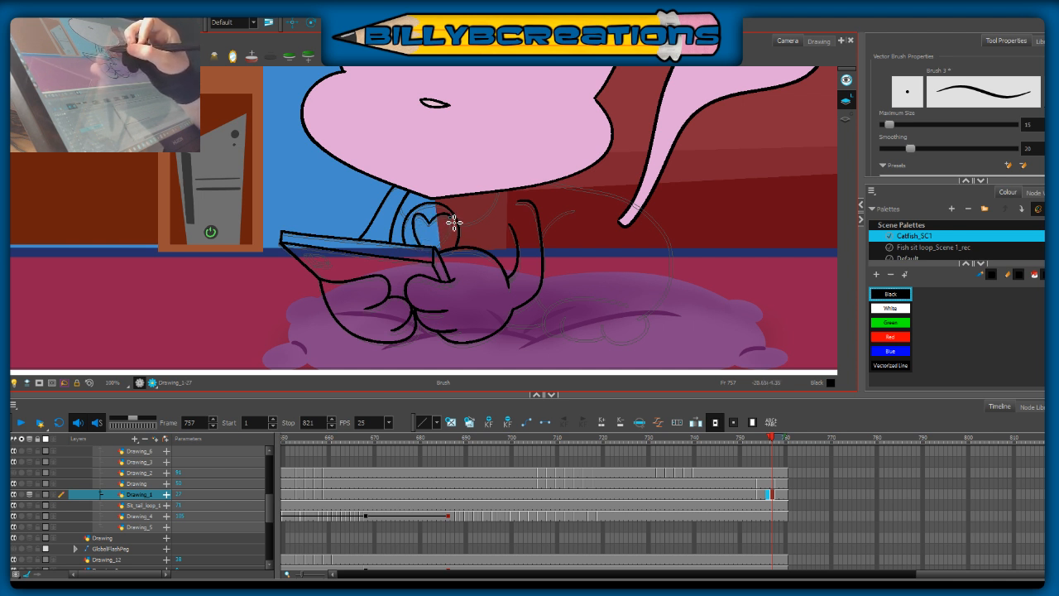
left_click_drag(431, 225, 455, 228)
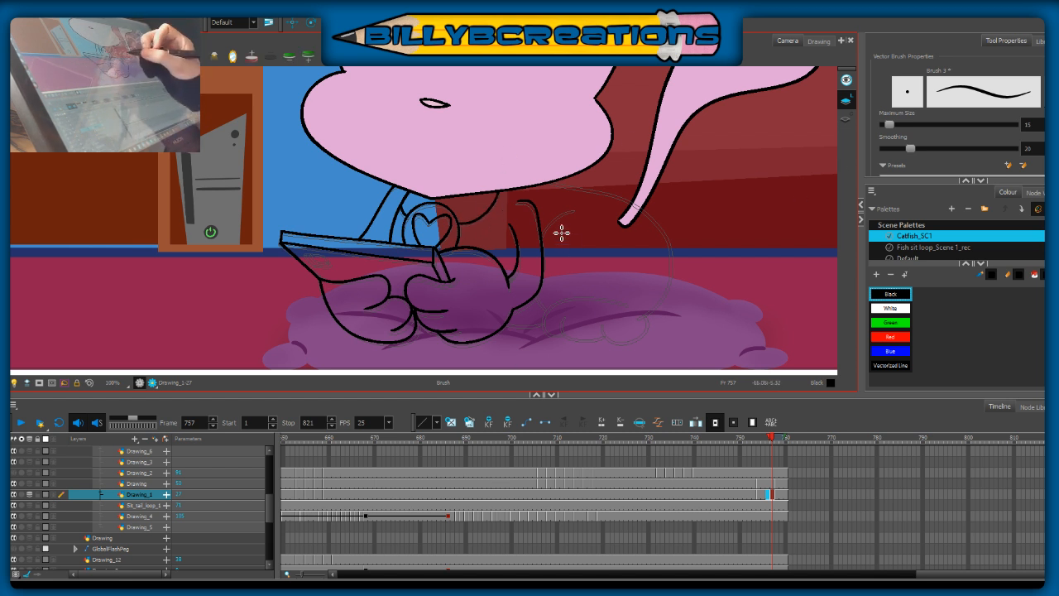
Step: Ink the curved thigh line behind the near arm on the frame 757 drawing
left_click_drag(546, 231, 575, 210)
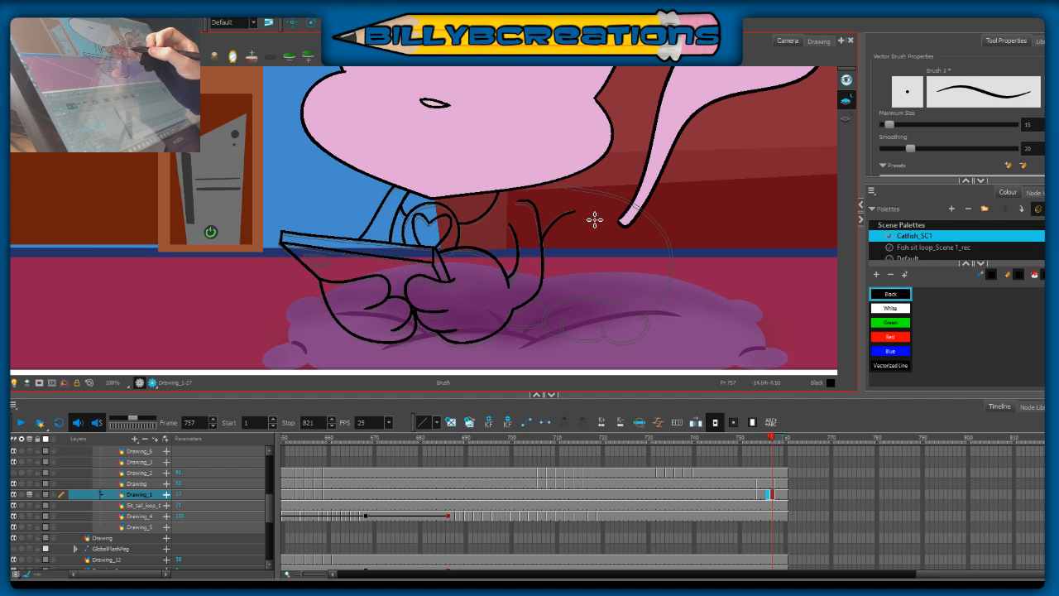
left_click_drag(575, 210, 542, 248)
key("ctrl+z")
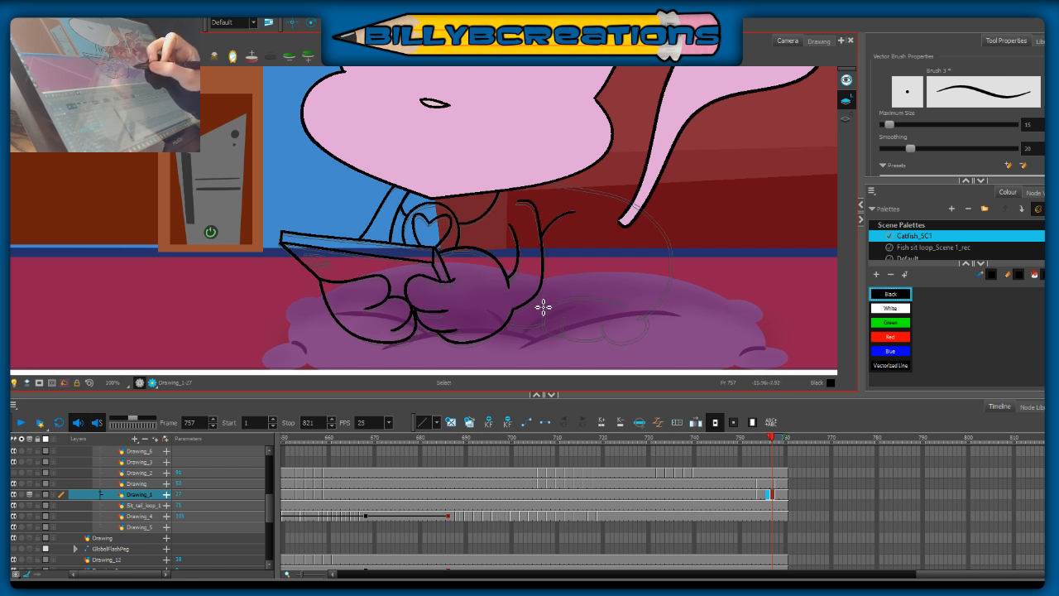
Step: Ink the hind foot with its rounded toes resting on the cushion, undoing strokes that miss the rough lines
left_click_drag(627, 307, 567, 298)
key("ctrl+z")
left_click_drag(629, 309, 564, 299)
key("ctrl+z")
mouse_move(631, 309)
left_mouse_down()
mouse_move(562, 309)
mouse_move(549, 319)
mouse_move(553, 338)
mouse_move(601, 304)
mouse_move(577, 301)
mouse_move(614, 304)
mouse_move(565, 306)
mouse_move(547, 330)
mouse_move(563, 341)
mouse_move(580, 325)
mouse_move(567, 322)
mouse_move(571, 343)
mouse_move(602, 344)
mouse_move(607, 331)
mouse_move(624, 346)
mouse_move(645, 341)
mouse_move(632, 308)
left_mouse_up()
key("ctrl+z")
key("ctrl+z")
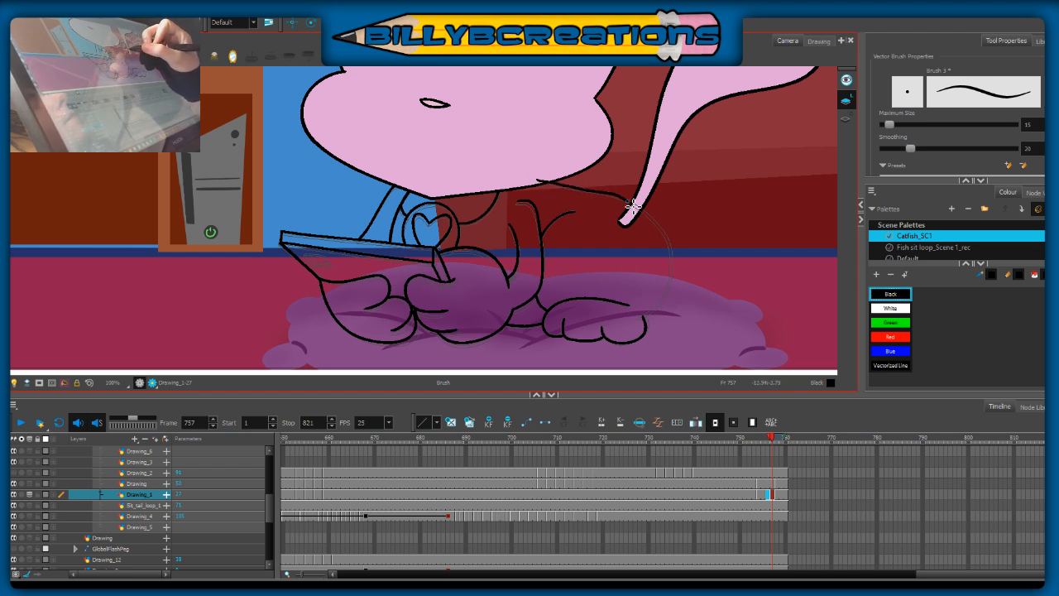
Step: Ink the back and rounded rump from beneath the head, past the tail base and down to the hind foot
mouse_move(546, 184)
left_mouse_down()
mouse_move(627, 202)
mouse_move(656, 226)
mouse_move(676, 272)
mouse_move(637, 328)
left_mouse_up()
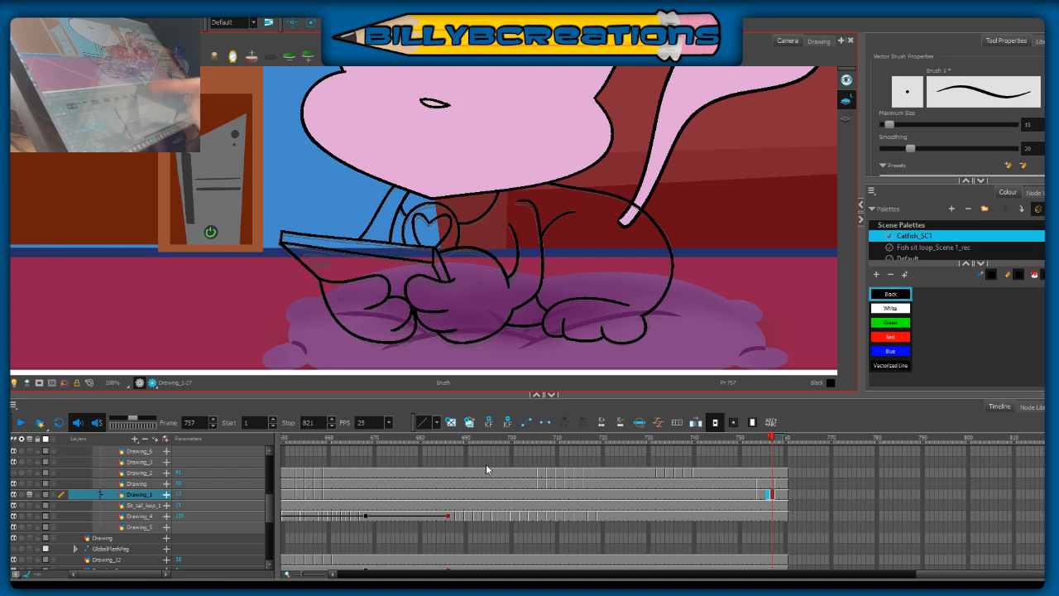
mouse_move(590, 293)
left_mouse_down()
mouse_move(524, 208)
mouse_move(629, 146)
left_mouse_up()
key("ctrl+z")
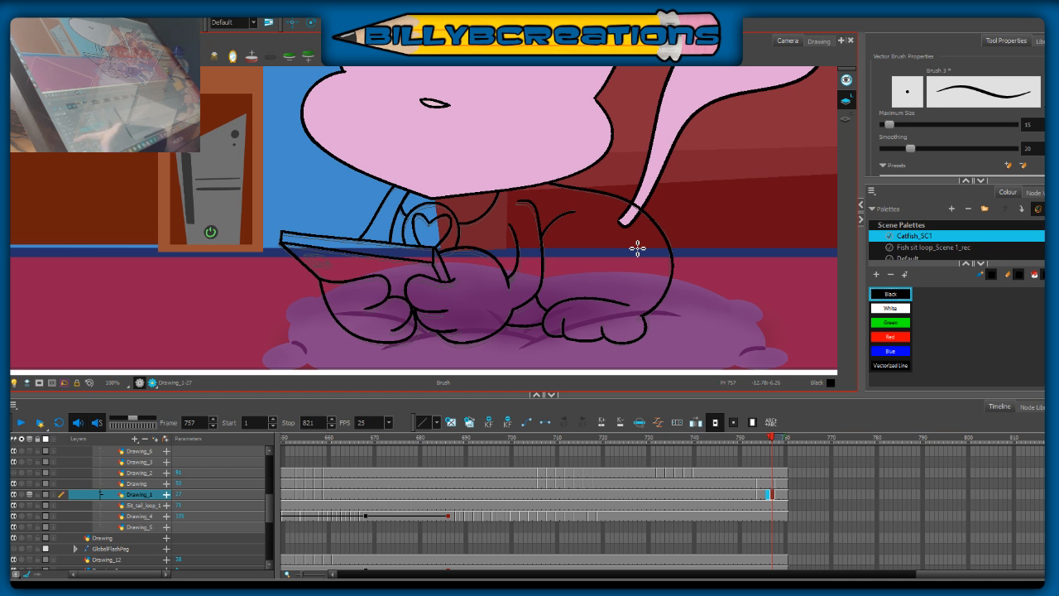
Step: Hide the head layer, ink the neck and upper back line behind it, and show the head again
left_click(13, 495)
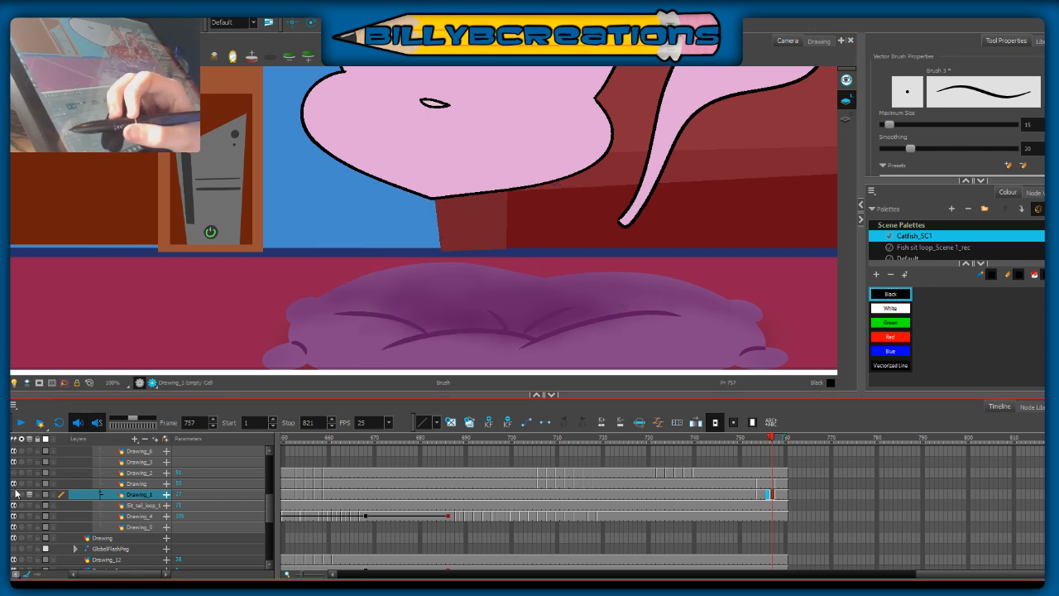
left_click(13, 495)
left_click(13, 484)
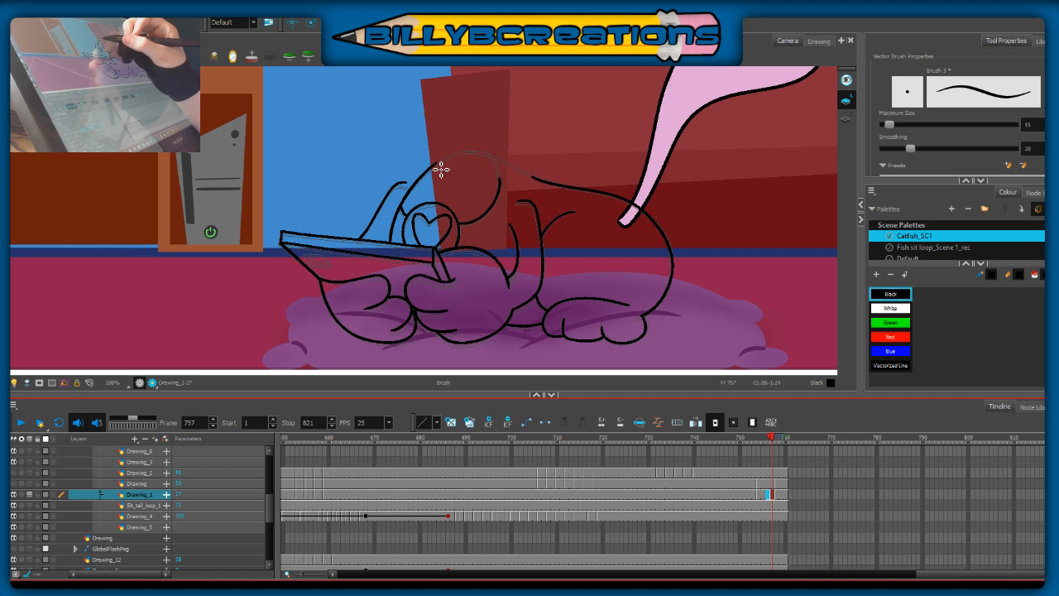
mouse_move(438, 169)
left_mouse_down()
mouse_move(480, 156)
mouse_move(551, 174)
mouse_move(562, 190)
left_mouse_up()
key("alt+s")
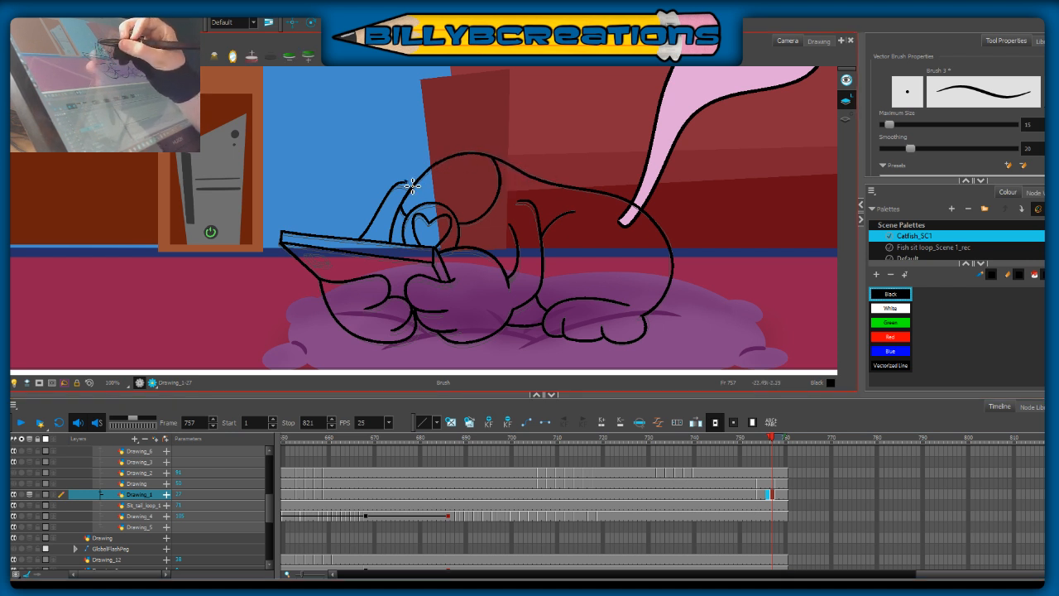
key("alt+b")
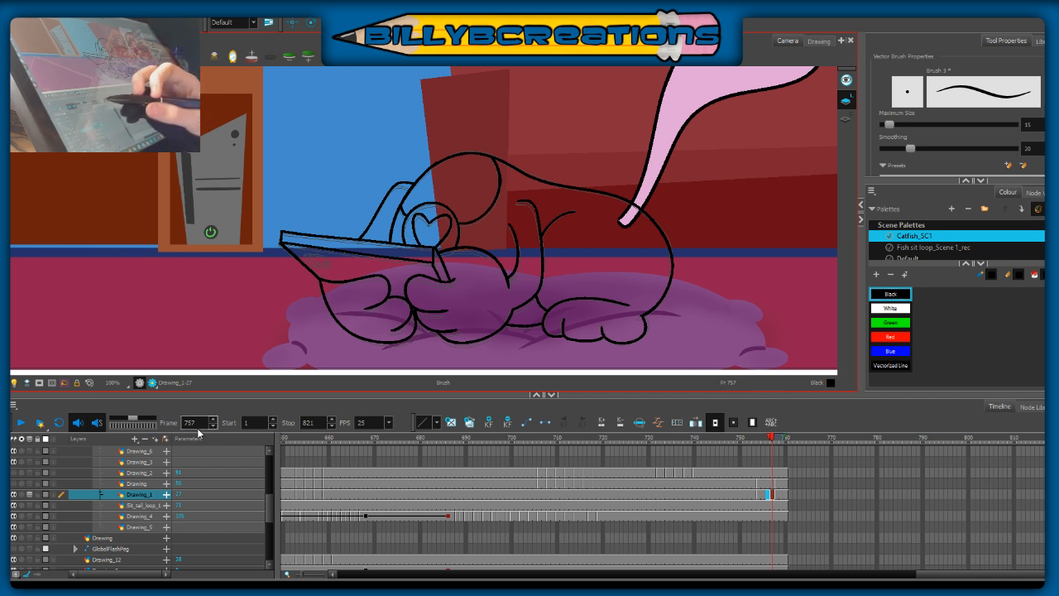
left_click(14, 483)
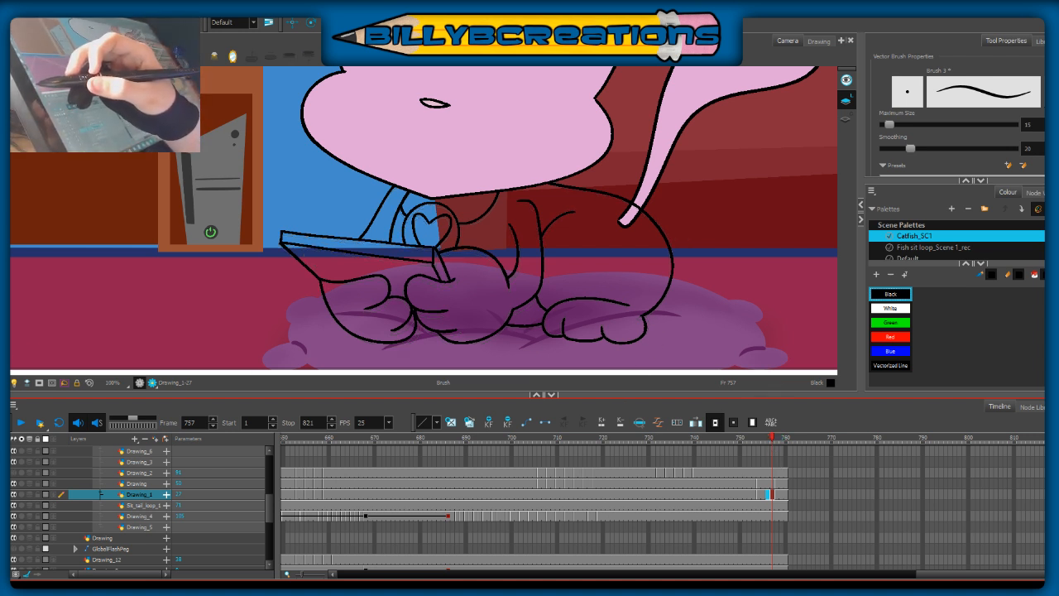
Step: Scrub between frames 755 and 757 to compare the inked body in-betweens, toggling the body layer's visibility
left_click(762, 440)
left_click(770, 494)
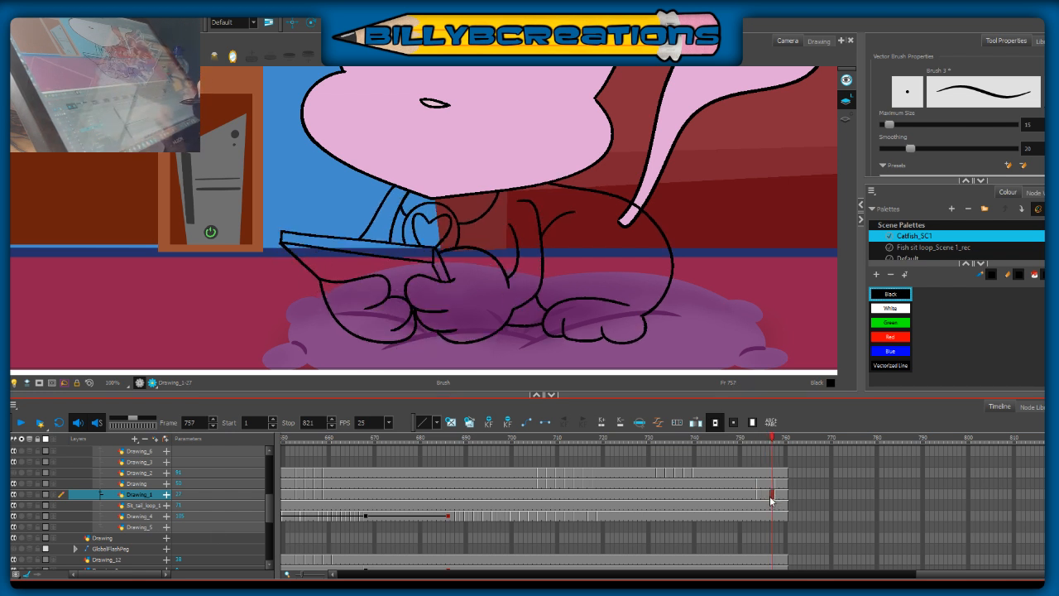
mouse_move(771, 441)
left_mouse_down()
mouse_move(782, 446)
mouse_move(768, 457)
mouse_move(781, 455)
mouse_move(763, 464)
mouse_move(782, 465)
mouse_move(763, 470)
left_mouse_up()
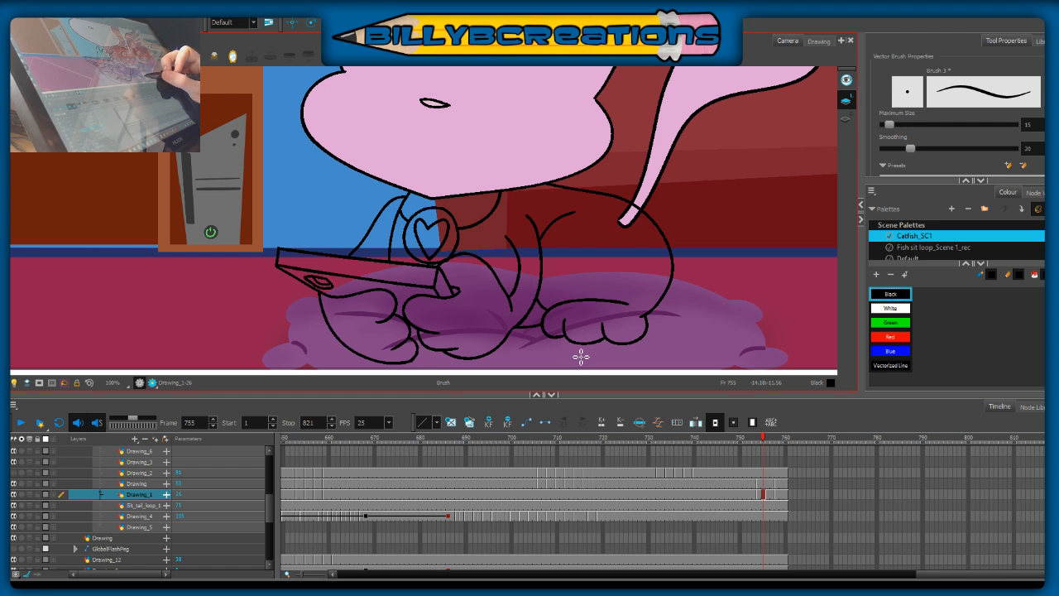
left_click_drag(763, 444, 767, 455)
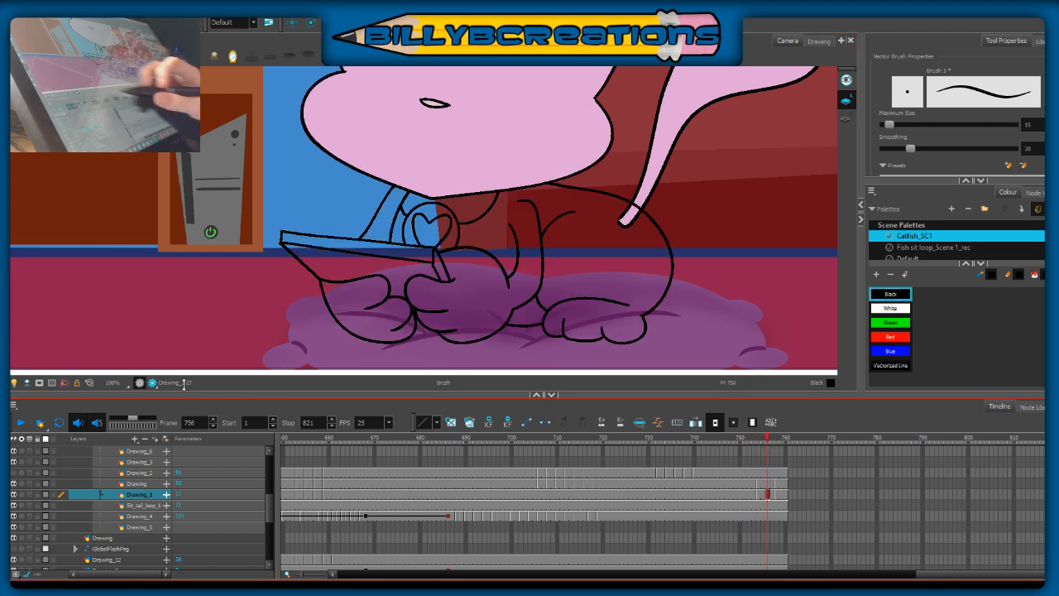
left_click(13, 493)
left_click(13, 494)
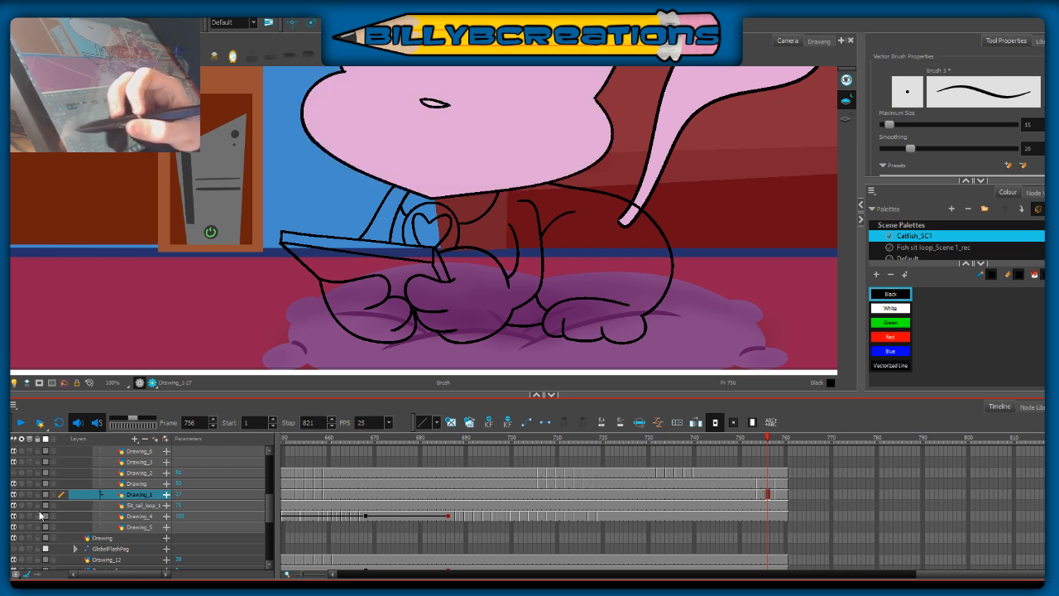
Step: Sample the fur colour from the finished body at frame 752 and fill the cat's body, arms and paws at frame 754
left_click_drag(765, 445, 749, 448)
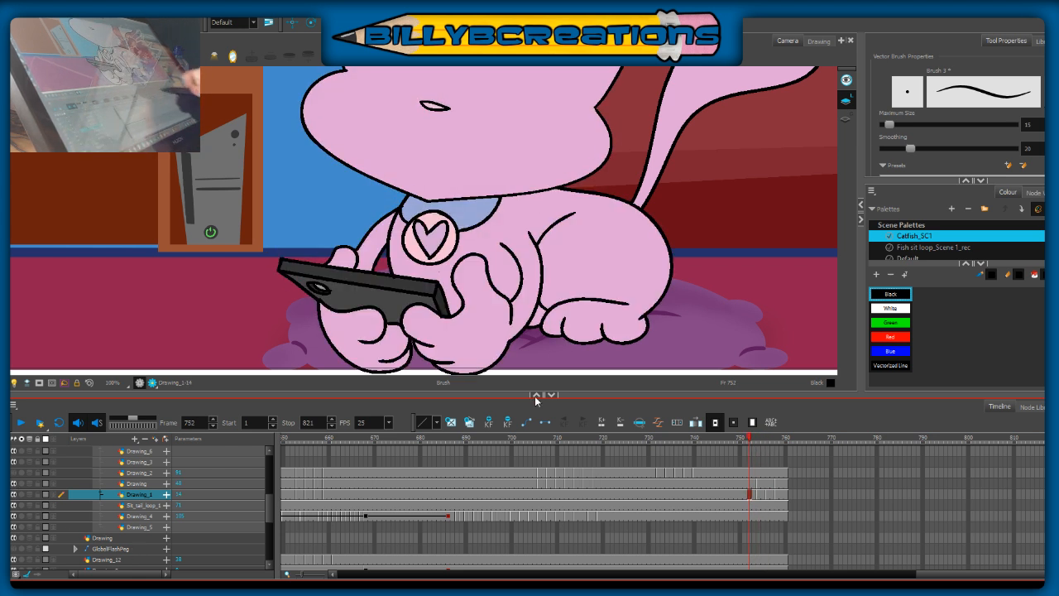
left_click(7, 247)
left_click(601, 250)
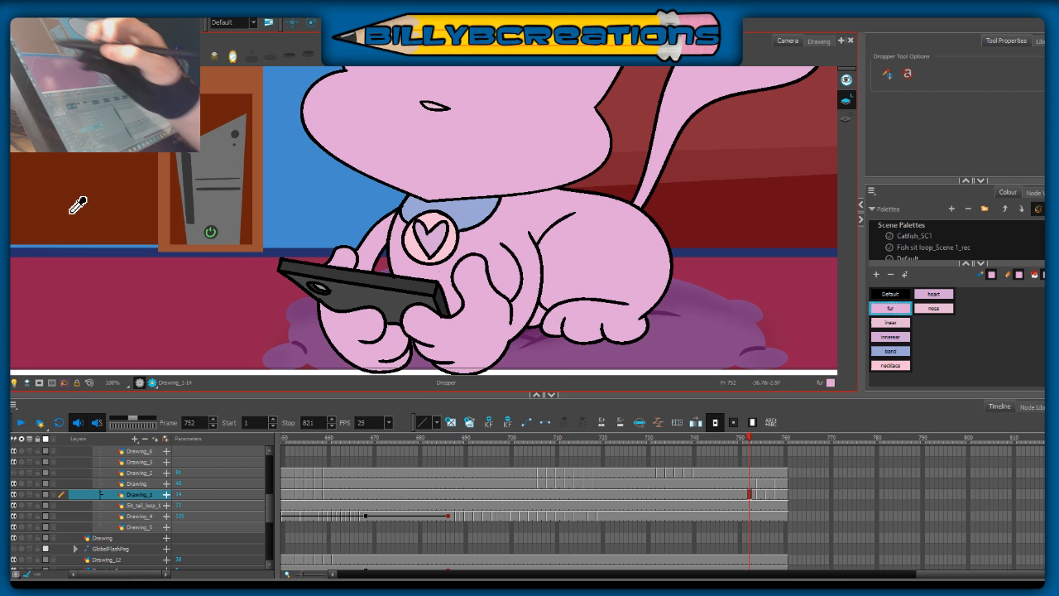
left_click(8, 205)
key("period")
key("period")
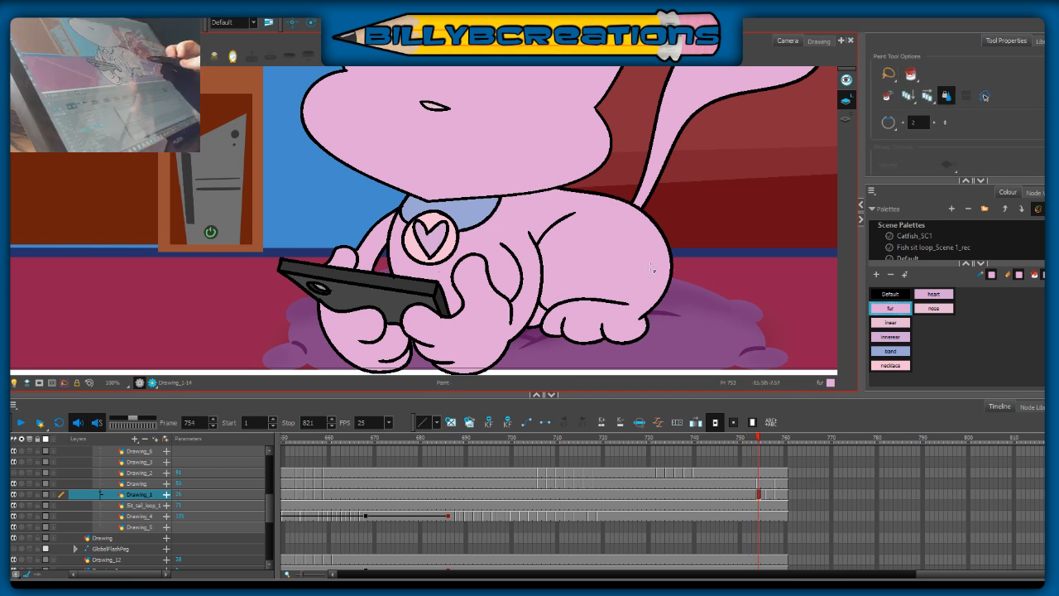
left_click(478, 317)
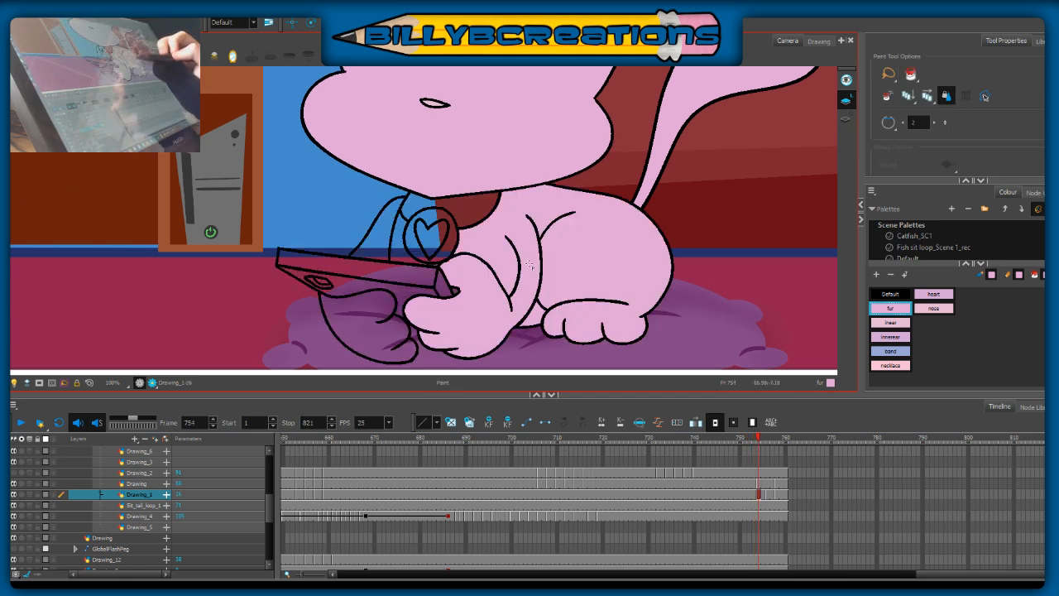
left_click(381, 290)
left_click(381, 240)
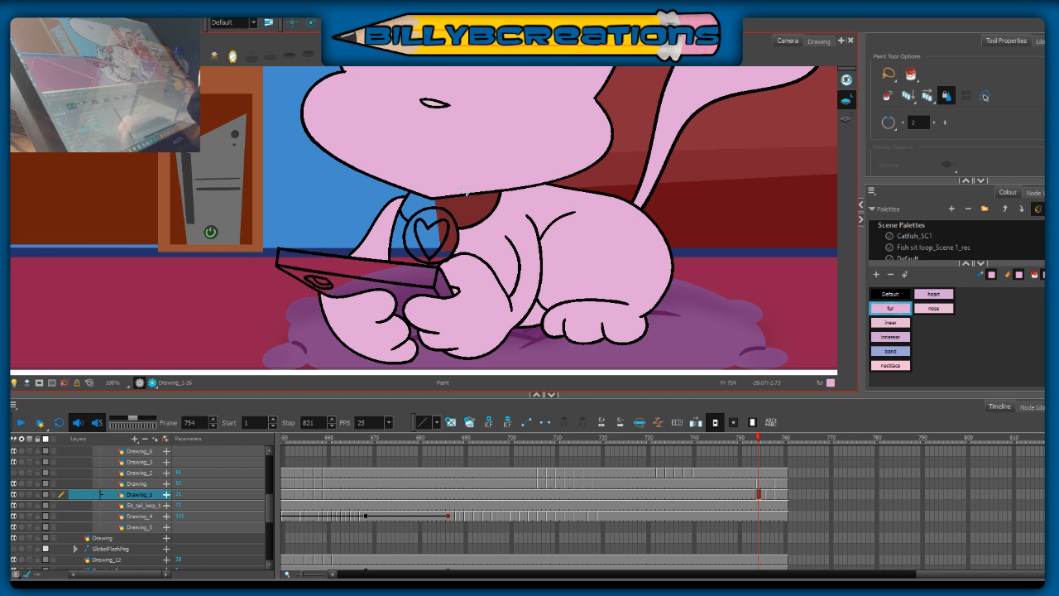
left_click(425, 226)
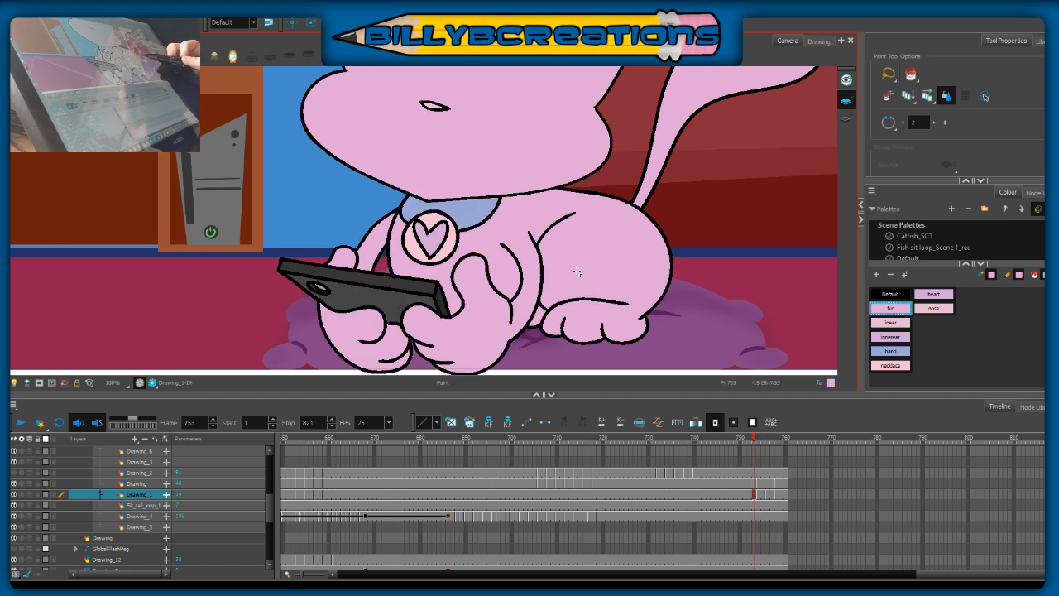
Step: Fill the cat's body, arms, paws and hind foot at frame 756 with the fur colour
key(".")
key(".")
key(".")
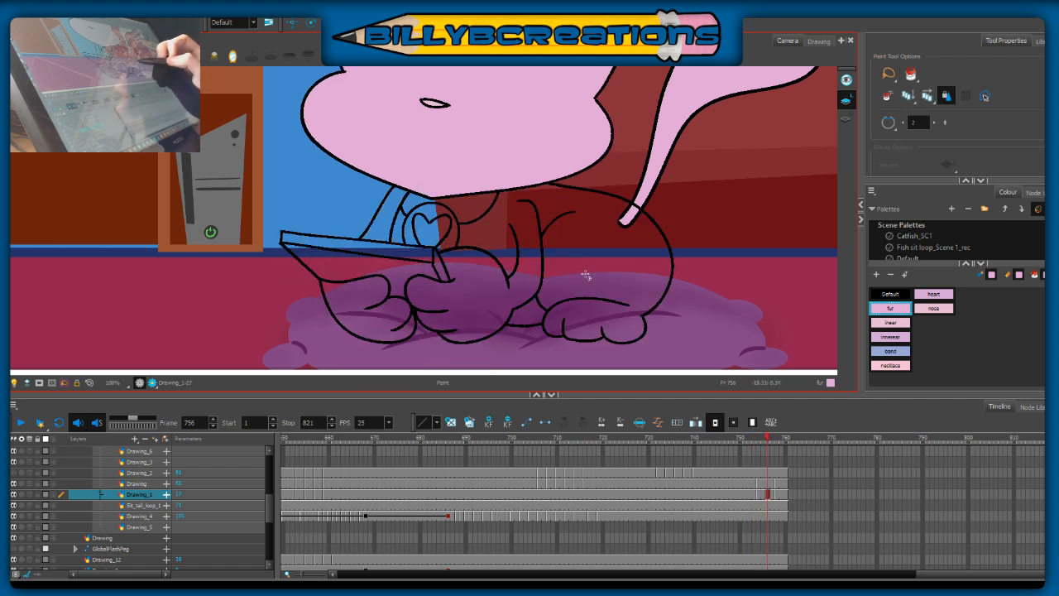
left_click(579, 279)
left_click(528, 312)
left_click(398, 232)
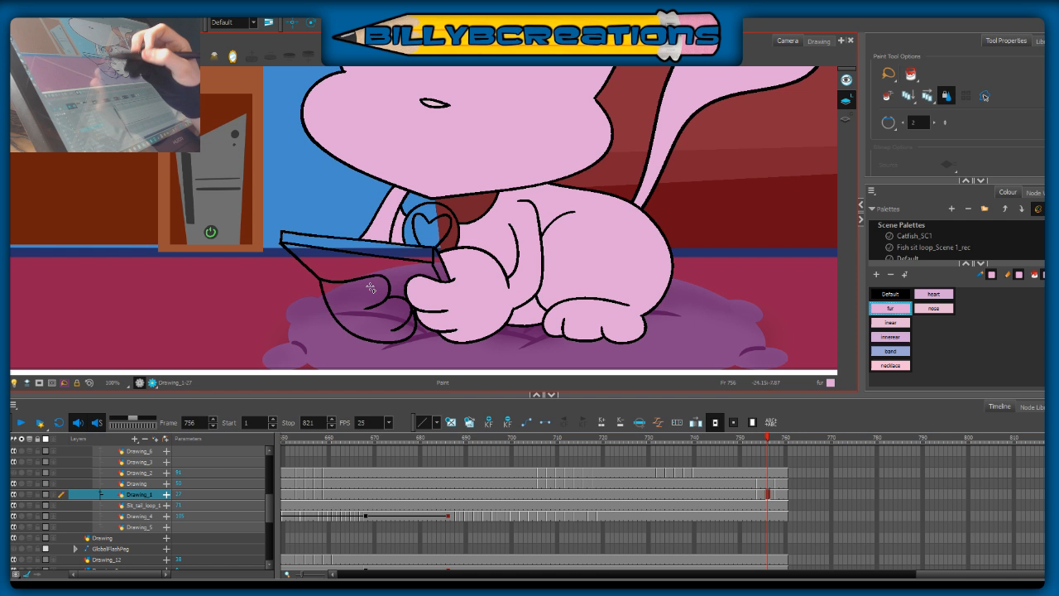
left_click(374, 273)
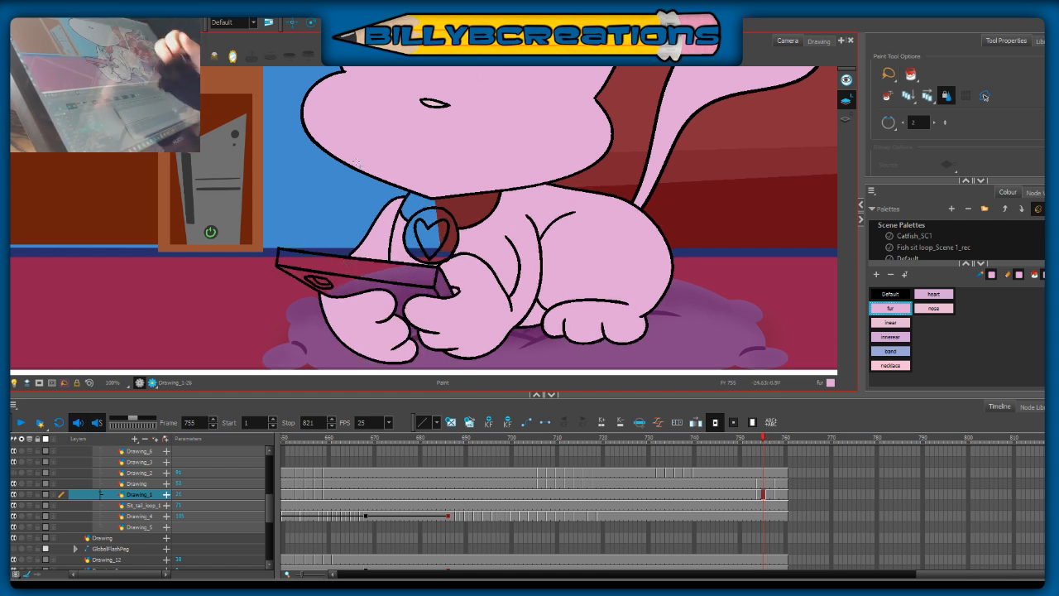
Step: Sample the band colour from the finished drawing at frame 758 and fill the collar on both in-betweens
key(".")
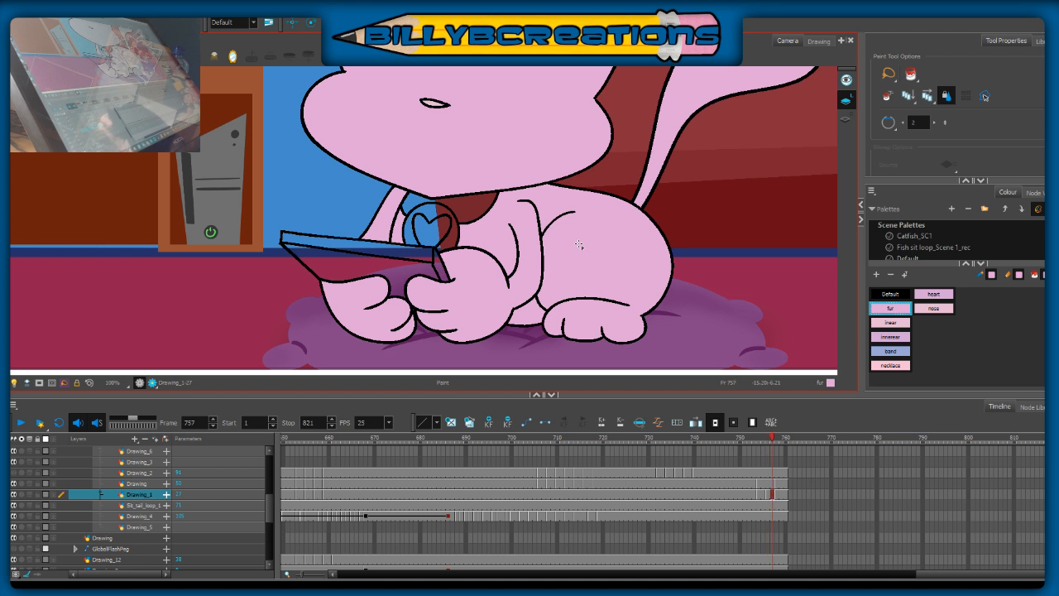
key(".")
key(".")
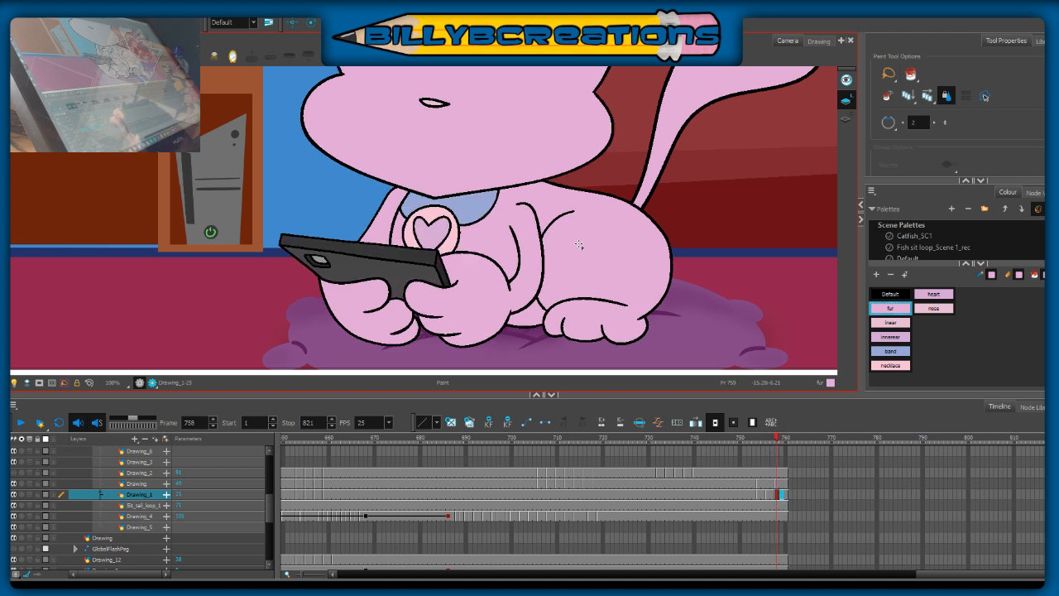
key(".")
key("d")
left_click(489, 203)
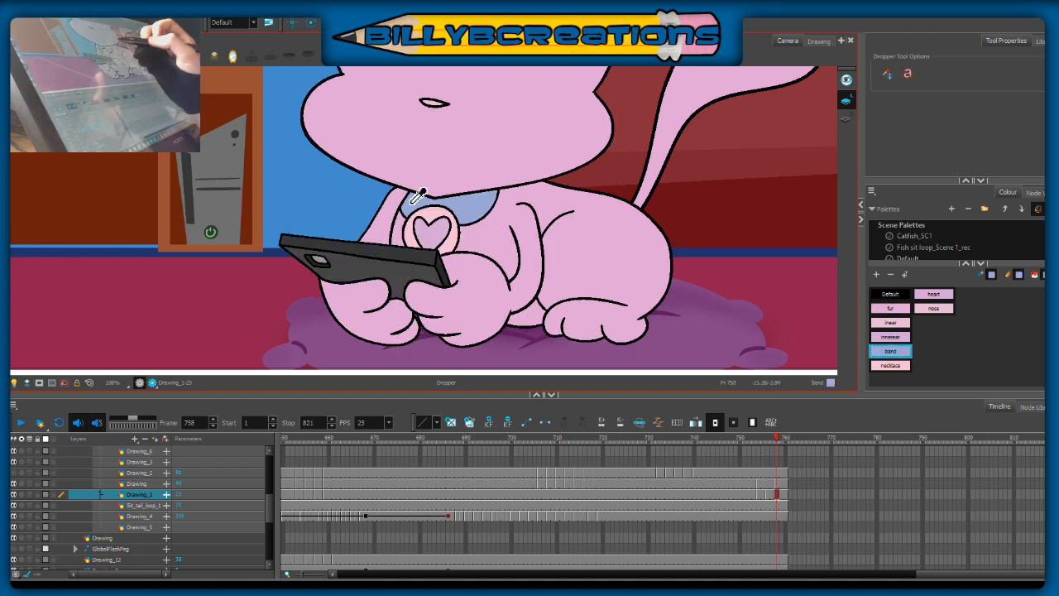
key("alt+i")
left_click(480, 206)
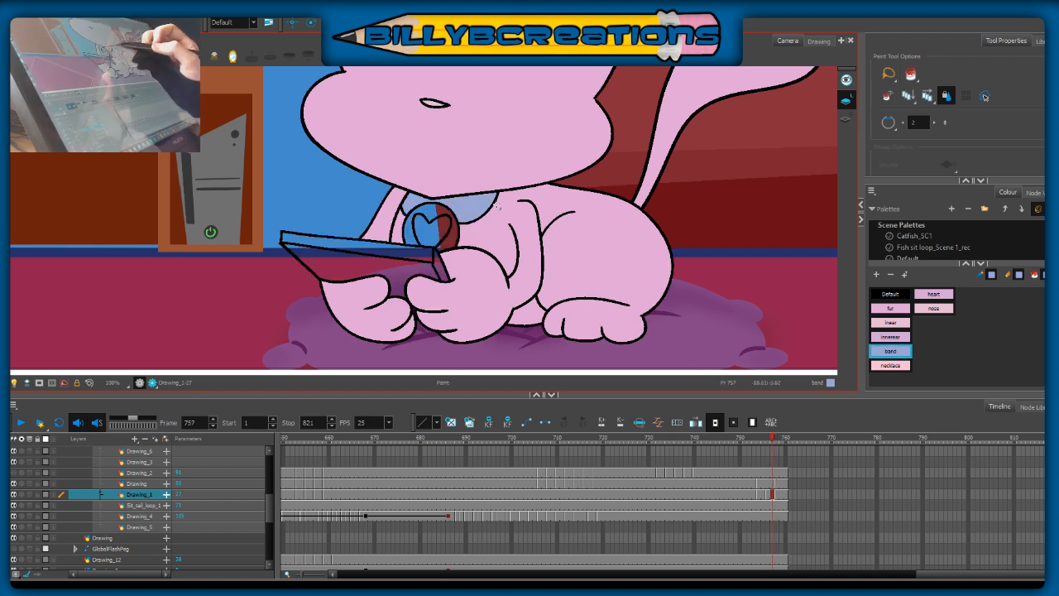
left_click(465, 212)
key(".")
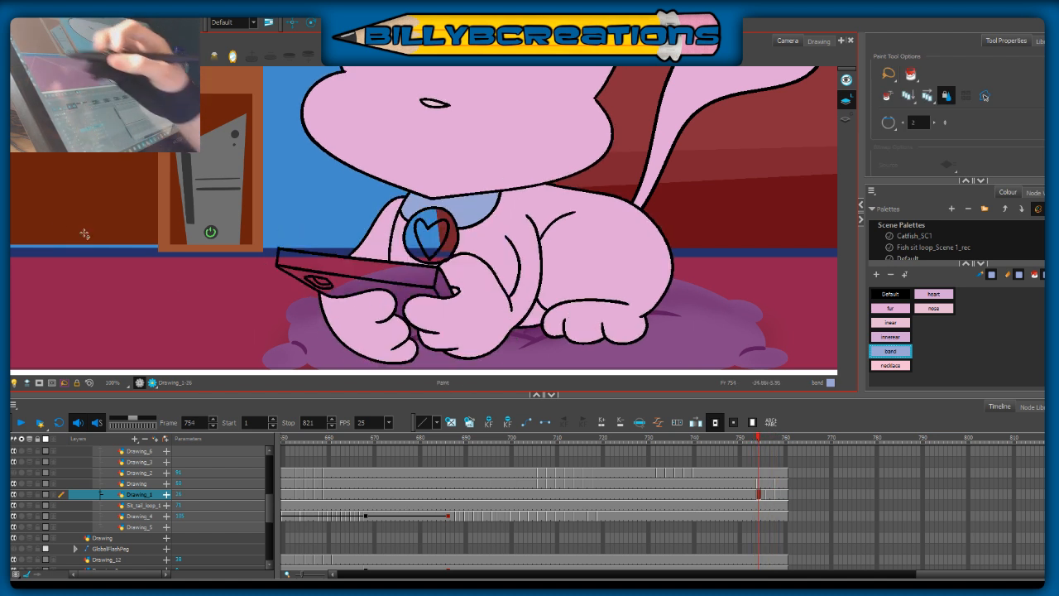
Step: Sample the necklace colour and fill the round tag around the heart on both in-between drawings
key("alt+d")
left_click(444, 227)
key(".")
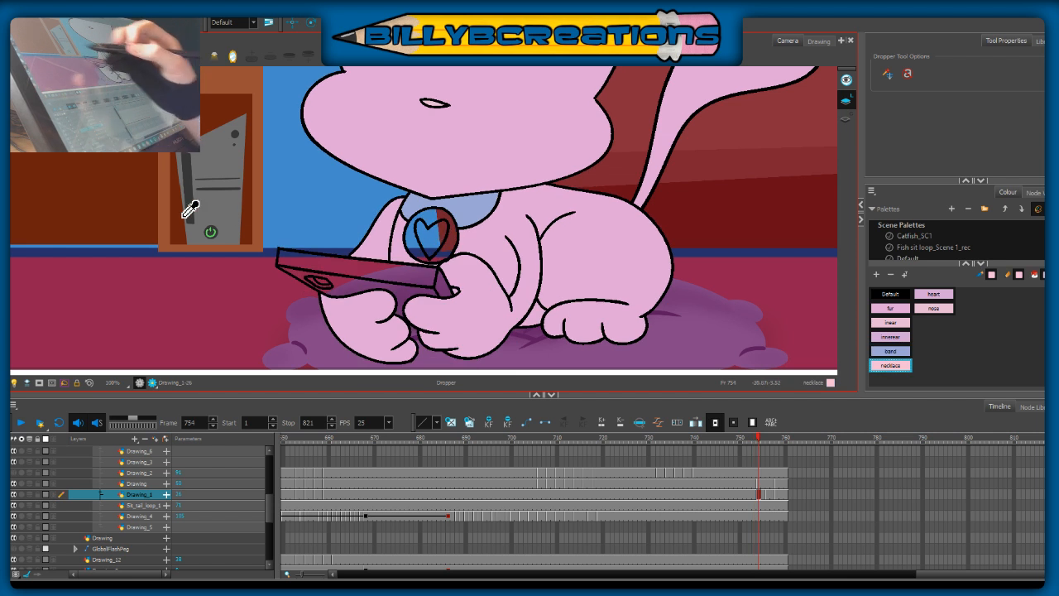
key("alt+i")
left_click(431, 220)
key(".")
key(".")
left_click(436, 228)
key(".")
key(".")
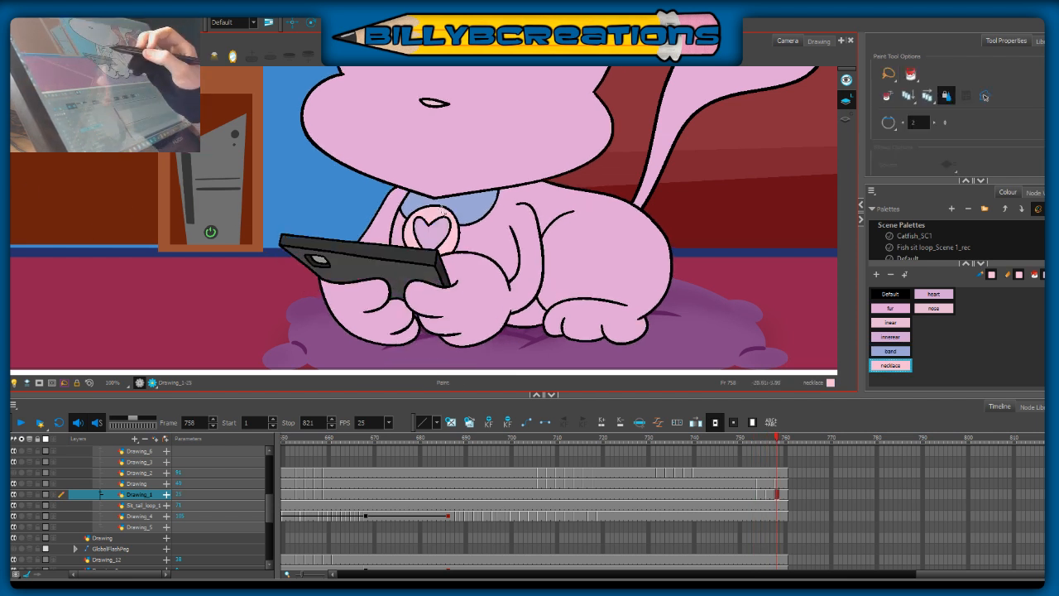
key(".")
key(".")
Step: Sample the heart colour from the tag at frame 758 and fill the heart on both in-betweens
key("alt+d")
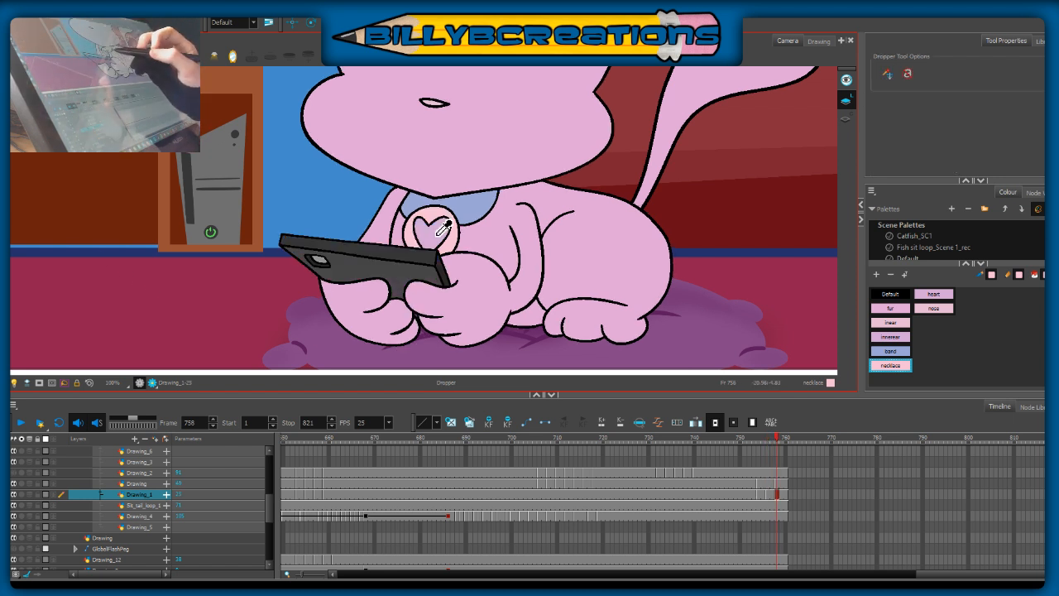
left_click(442, 232)
key("alt+i")
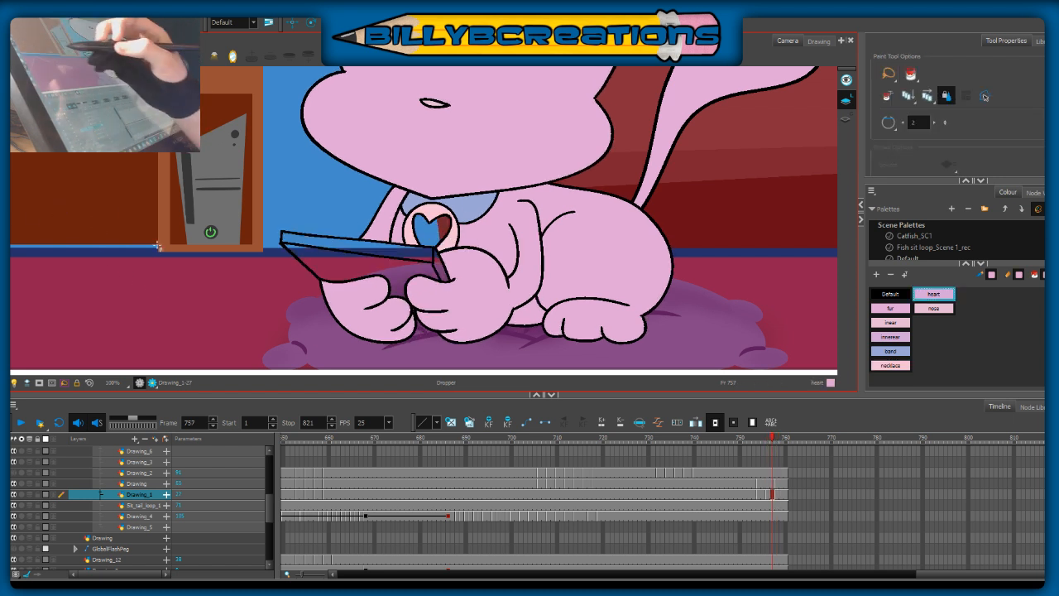
left_click(429, 241)
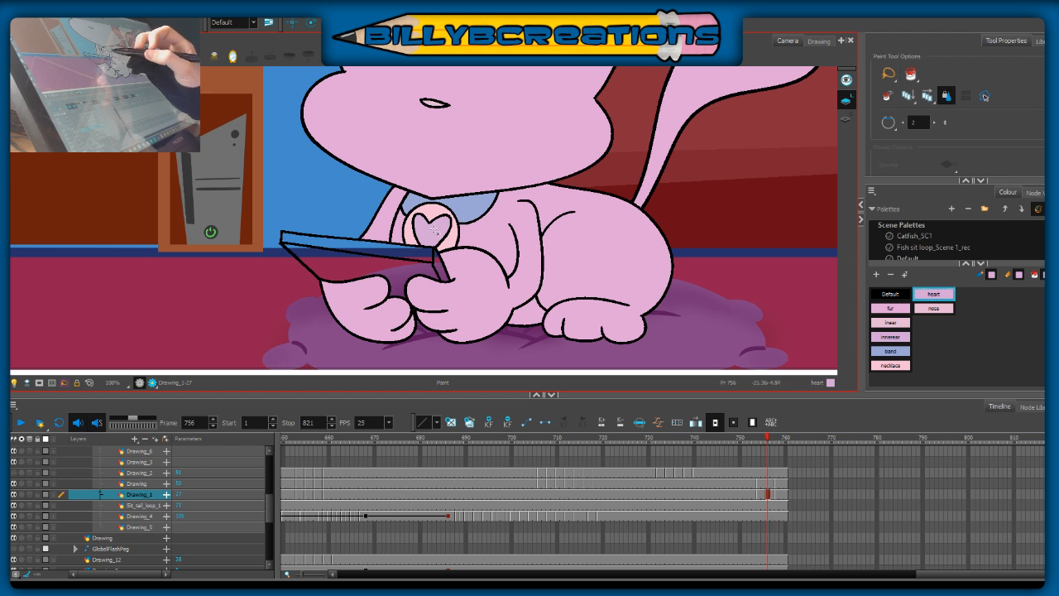
left_click(431, 235)
key(".")
key(".")
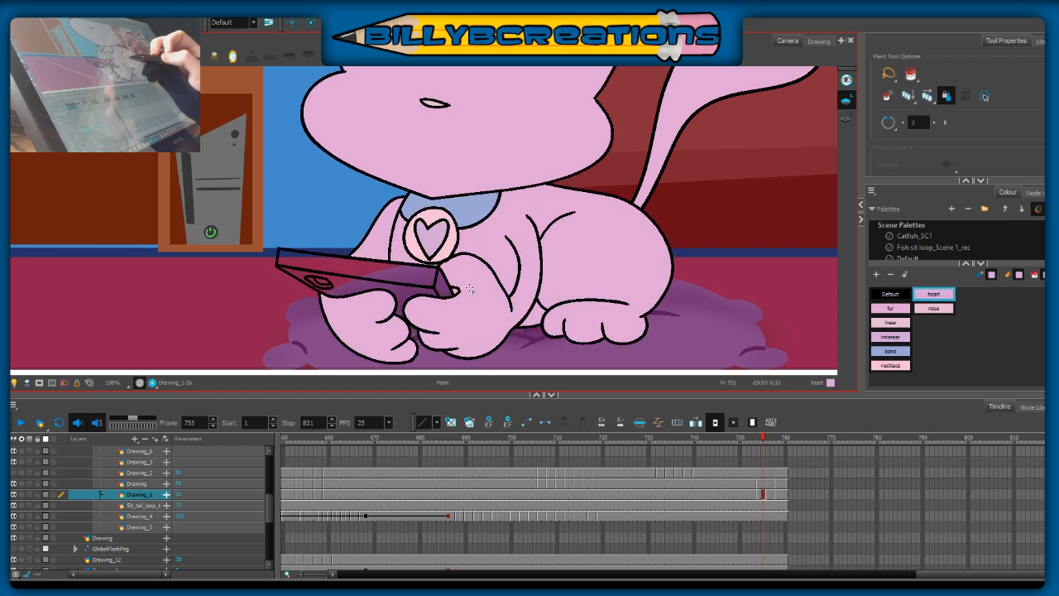
Step: Sample the dark grey New 1 from the finished phone at frame 753 and fill the phone's top edge at frames 754 and 756
key("d")
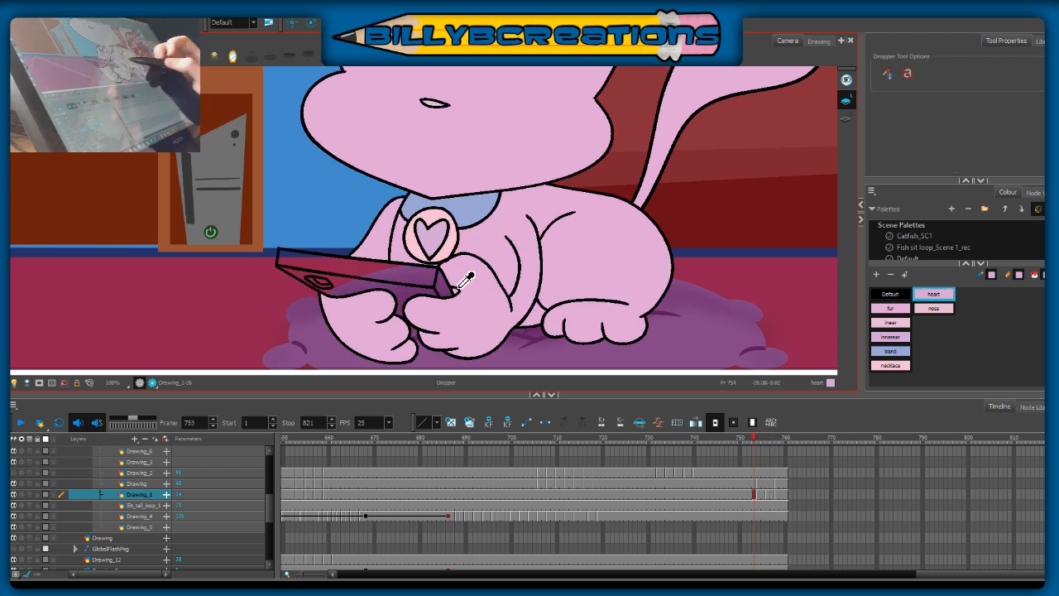
left_click(431, 285)
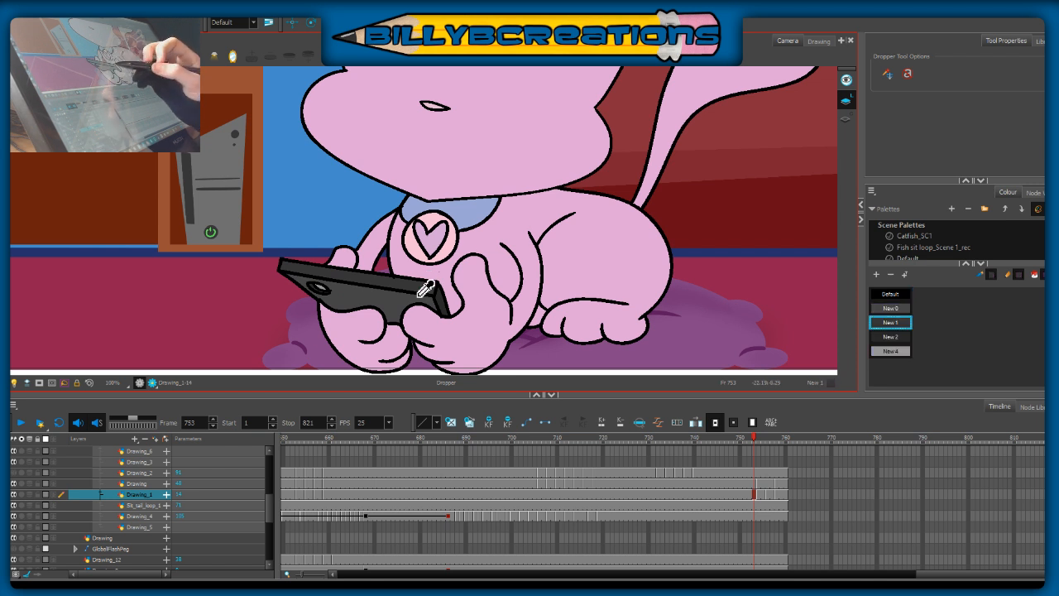
key("alt+i")
key(".")
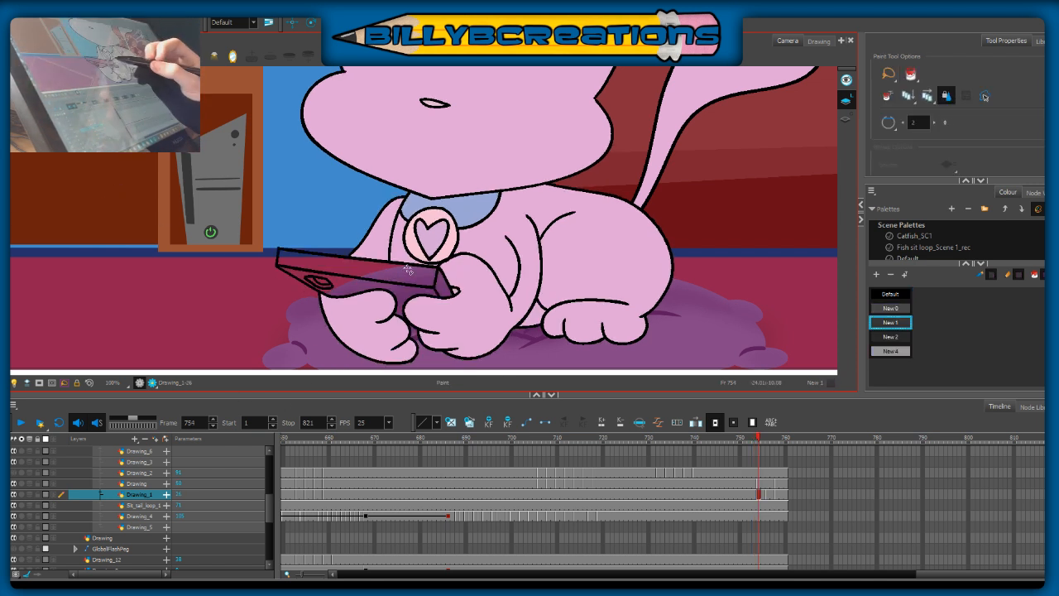
left_click(415, 275)
key(".")
key(".")
left_click(416, 256)
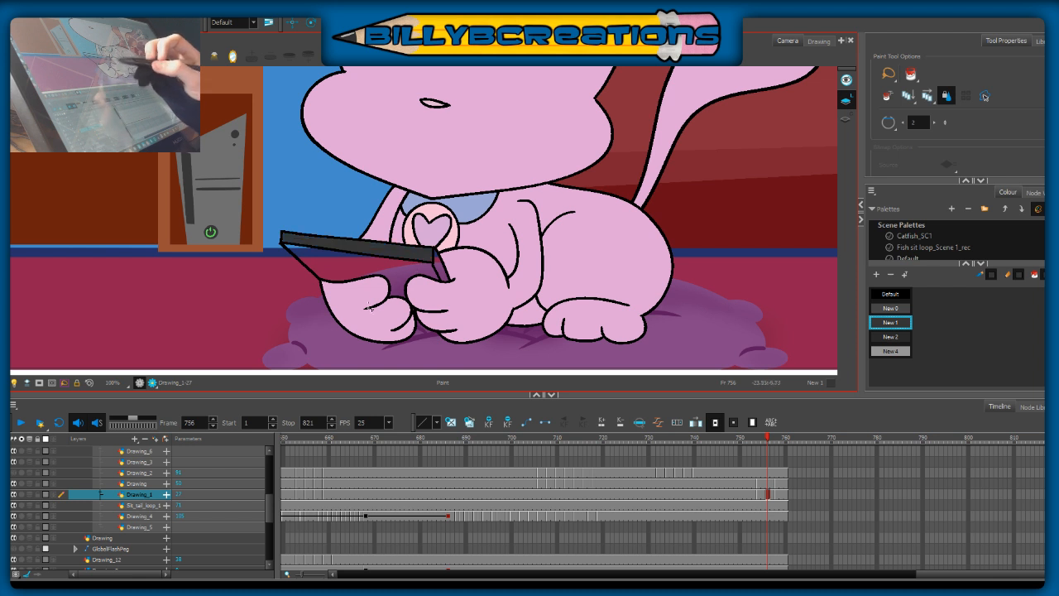
Step: Ink the phone's camera lens at frame 756 in the Default black, using the neighbouring drawings as onion-skin guides
key("alt+b")
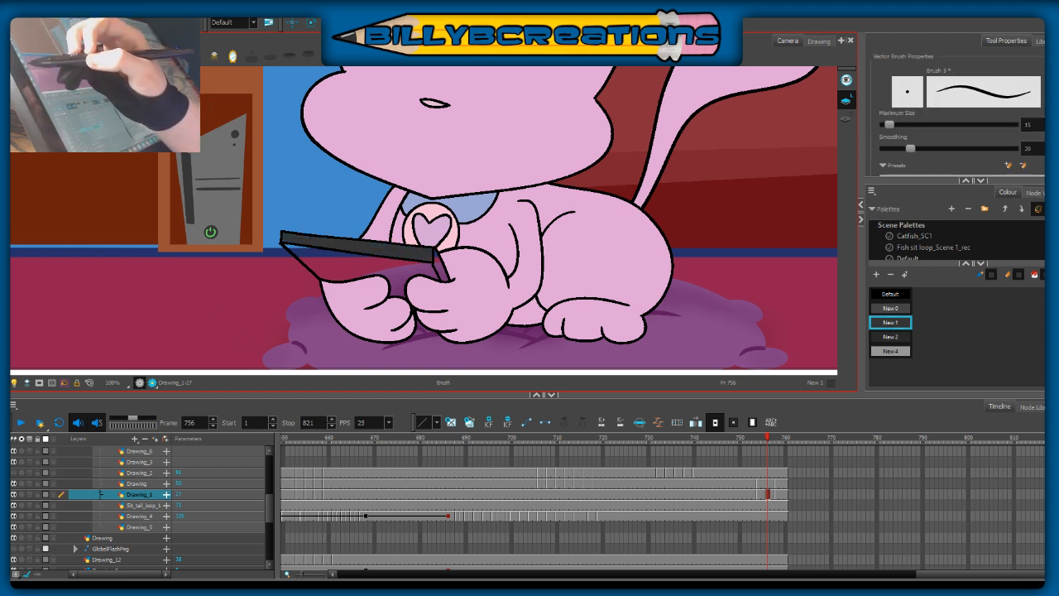
left_click(887, 294)
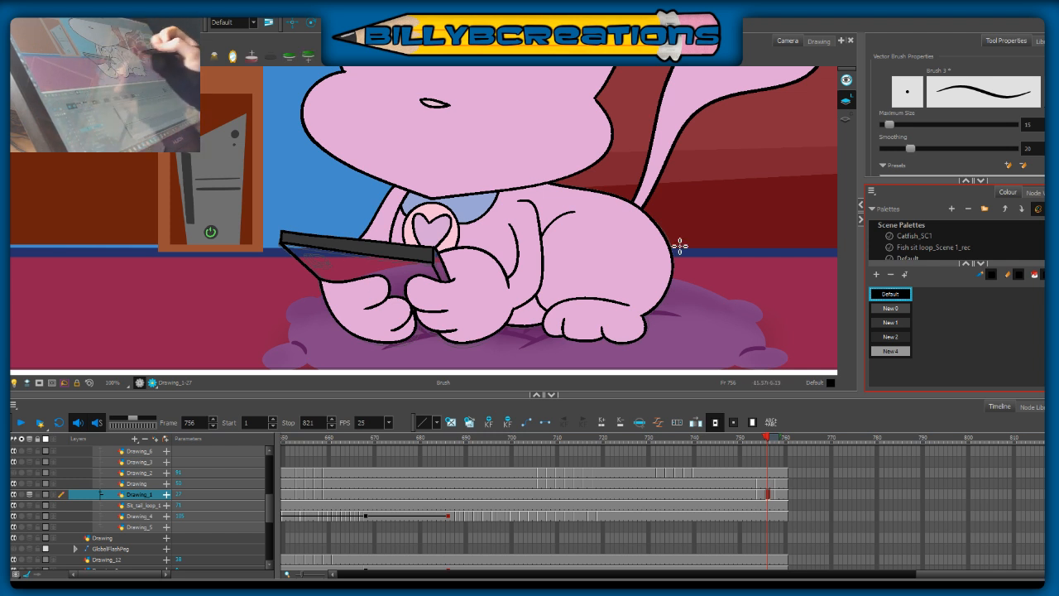
key("comma")
key("period")
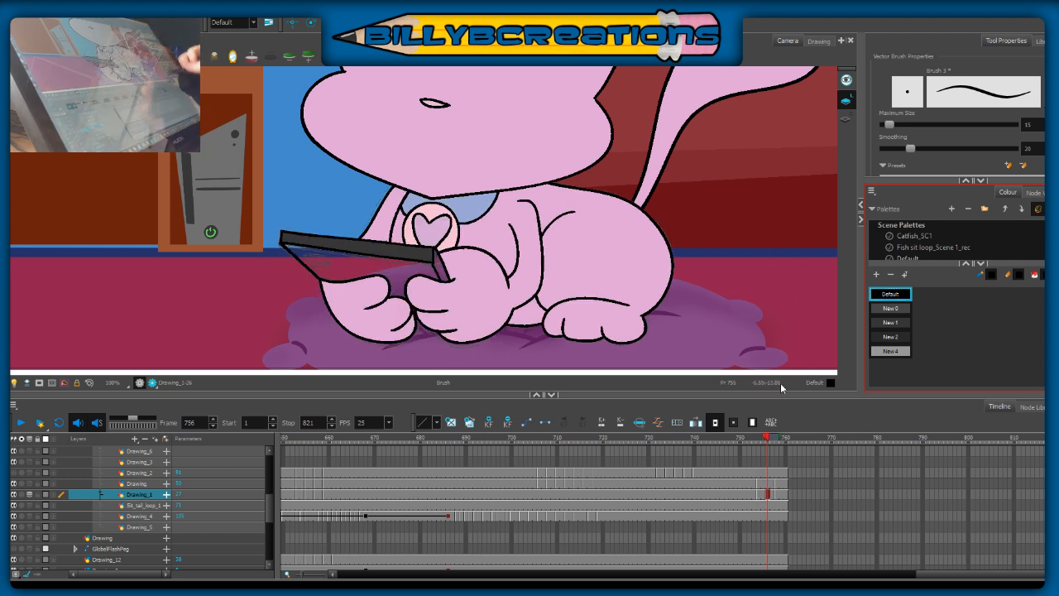
left_click_drag(765, 437, 762, 437)
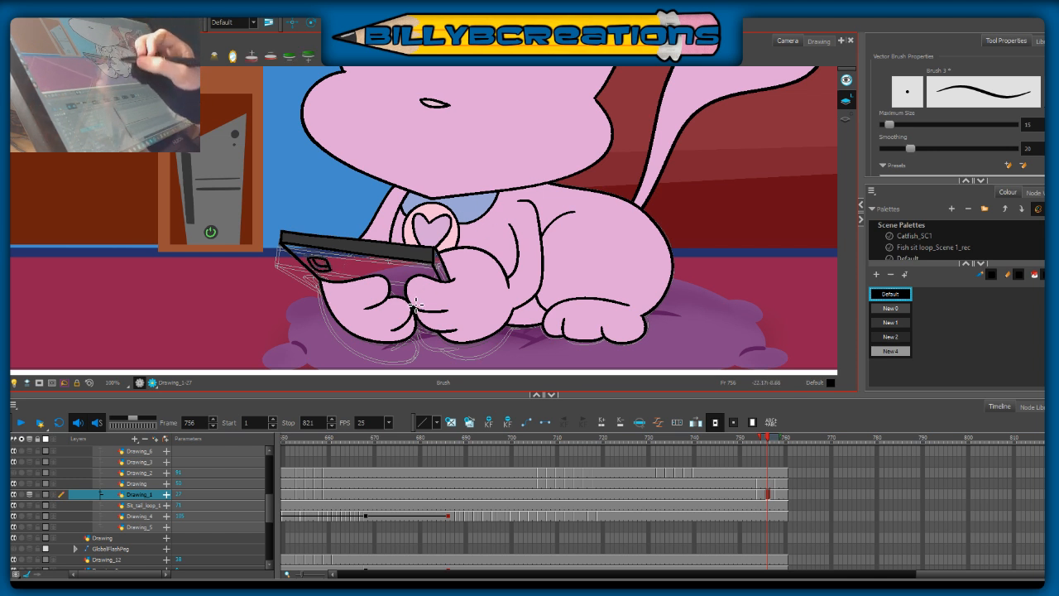
Step: Delete the camera lens outline at frame 756, redraw it inside the phone's back, and turn the layer's onion skin off
key("alt+s")
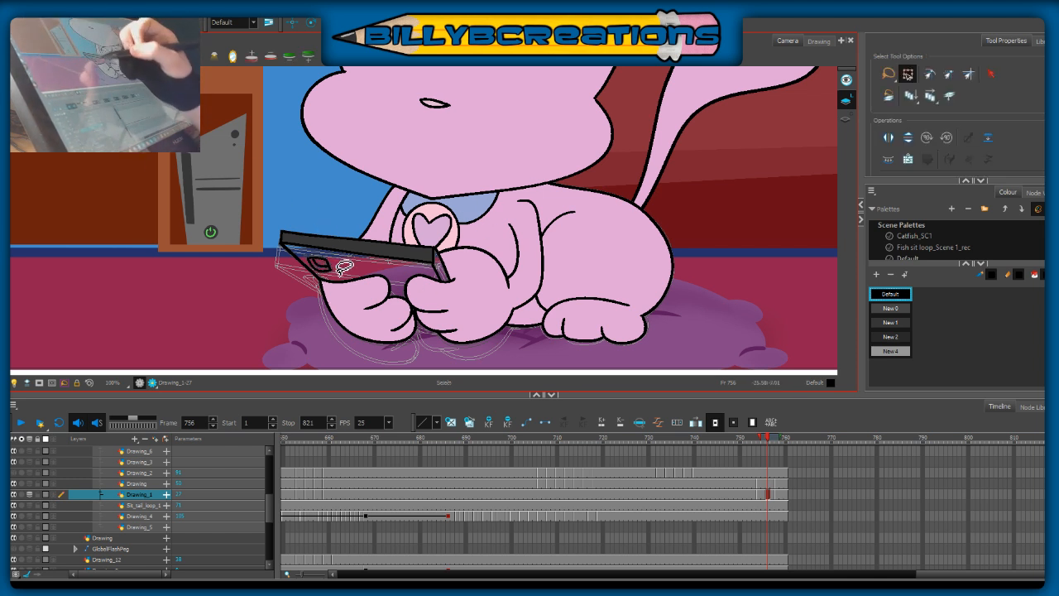
left_click(332, 272)
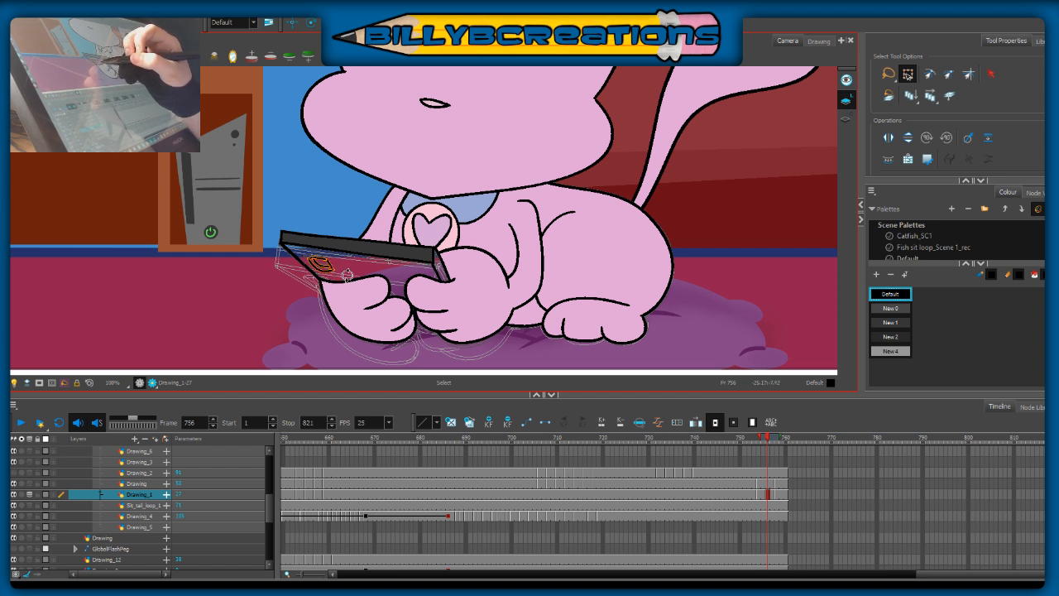
key("Delete")
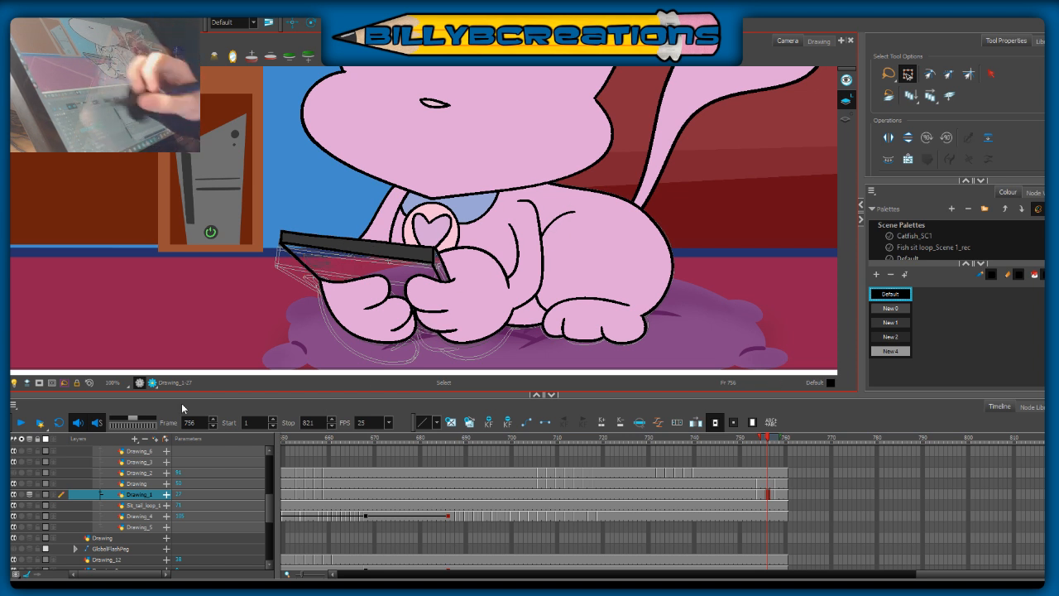
key("alt+b")
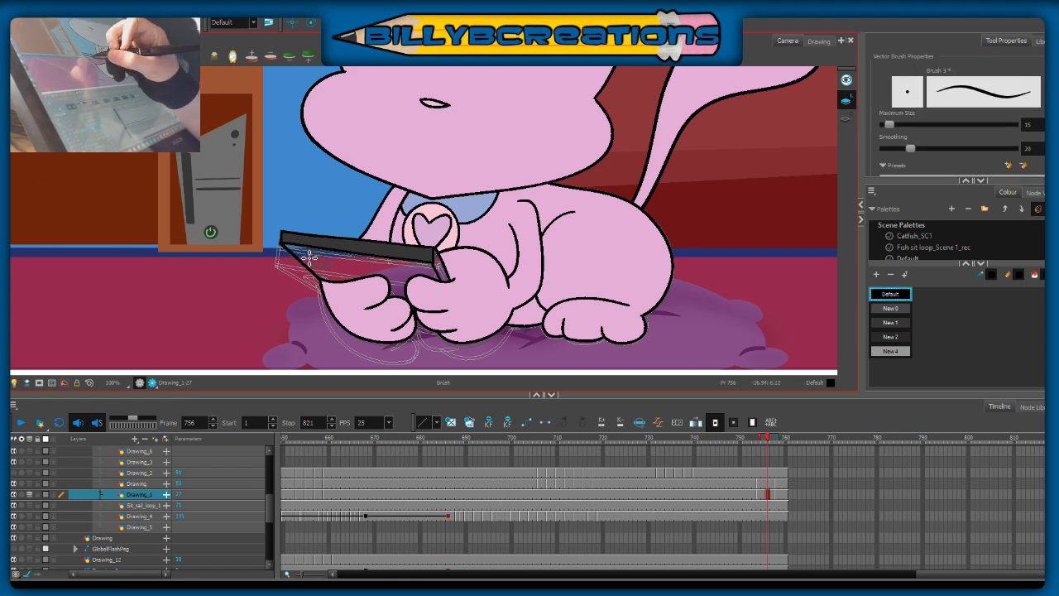
mouse_move(310, 259)
left_mouse_down()
mouse_move(319, 274)
mouse_move(313, 267)
left_mouse_up()
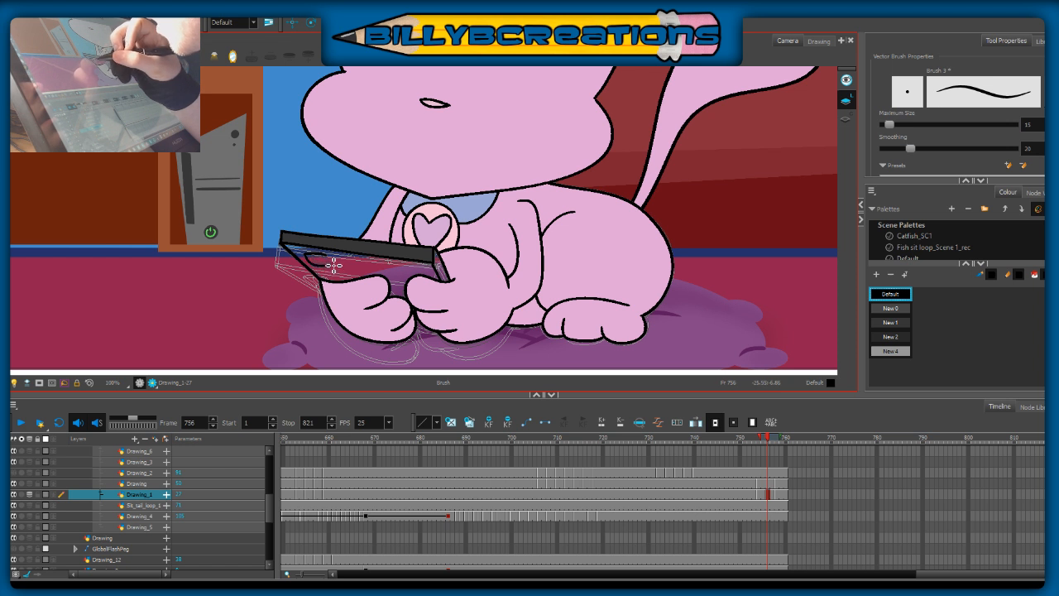
mouse_move(329, 257)
left_mouse_down()
mouse_move(330, 273)
mouse_move(320, 263)
mouse_move(331, 266)
left_mouse_up()
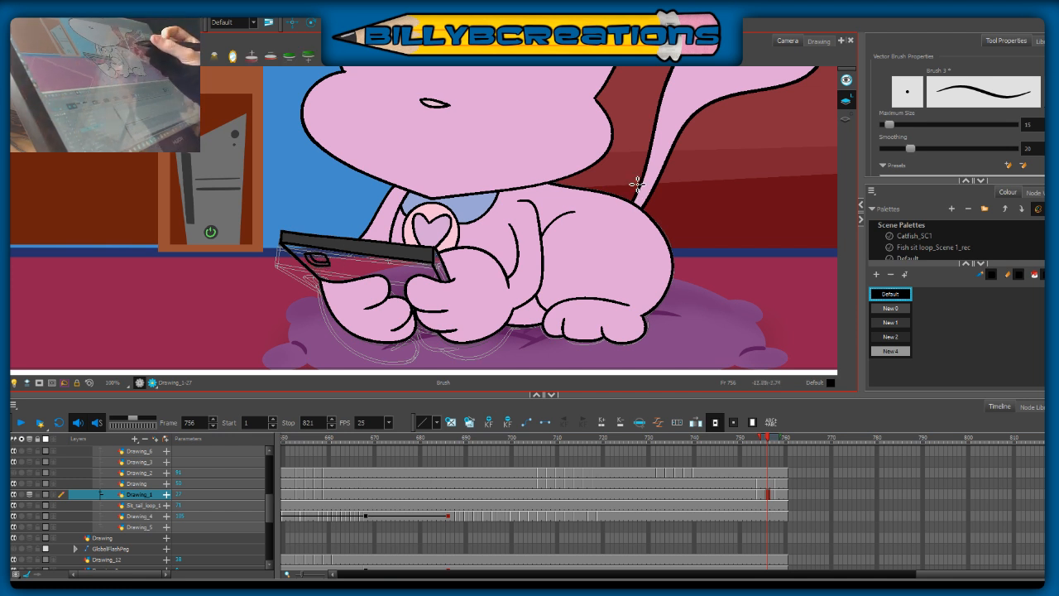
left_click(29, 494)
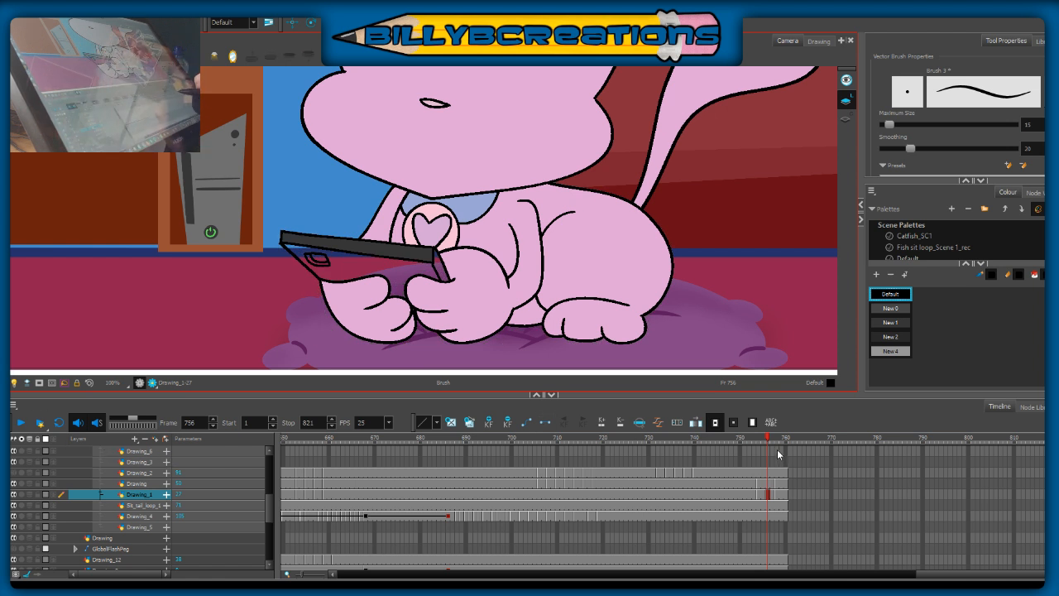
Step: Scrub between frames 752 and 757 to compare the phone and paw in-betweens with the finished pose
left_click_drag(776, 439, 779, 440)
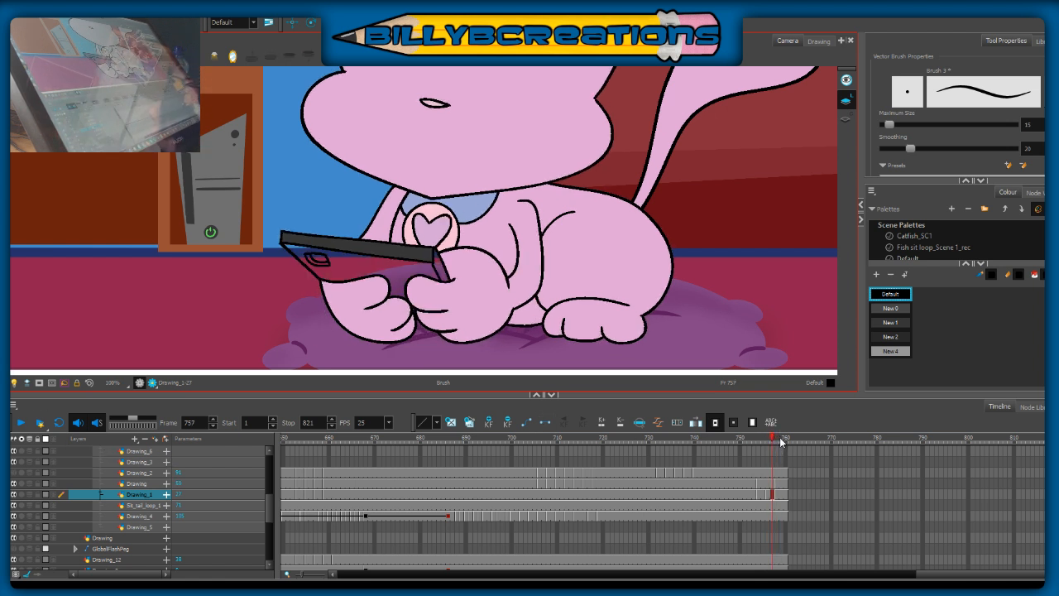
key("period")
key("comma")
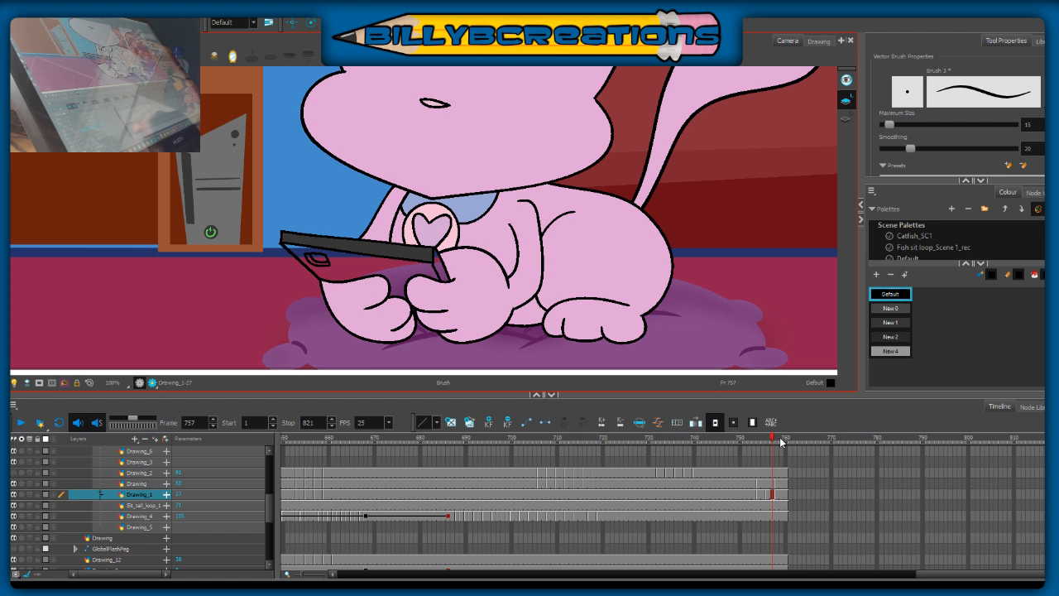
left_click(749, 455)
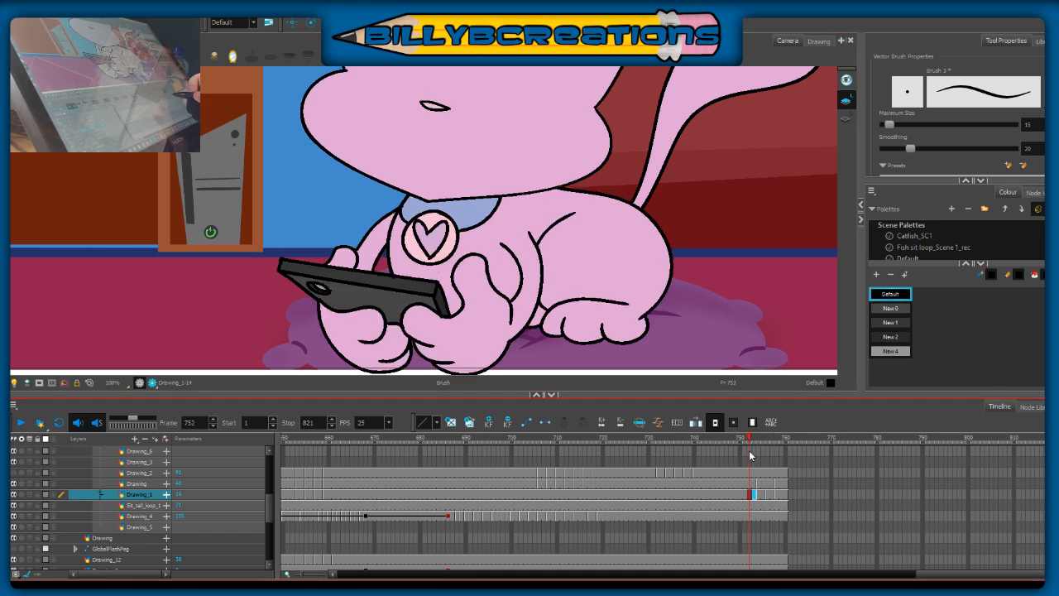
left_click(775, 470)
mouse_move(776, 470)
left_mouse_down()
mouse_move(745, 480)
mouse_move(777, 485)
left_mouse_up()
mouse_move(747, 488)
left_mouse_down()
mouse_move(784, 493)
mouse_move(751, 488)
left_mouse_up()
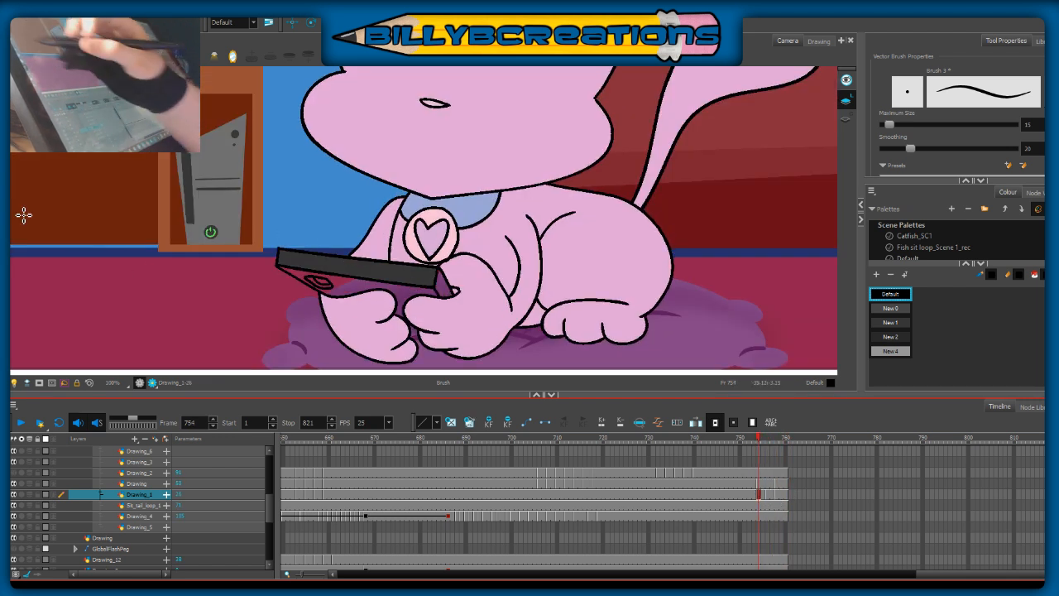
Step: Sample the grey New 0 from the finished phone at frame 753 and fill the phone's back on the frame 754 in-between
key("comma")
key("alt+d")
left_click(439, 305)
key("period")
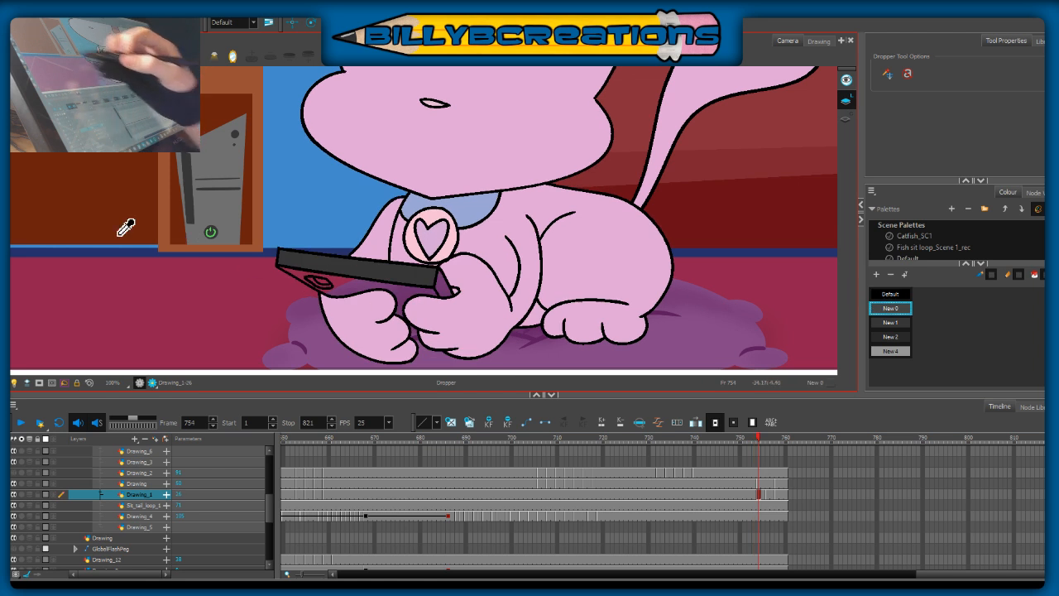
key("alt+i")
key("period")
key("period")
key("comma")
key("comma")
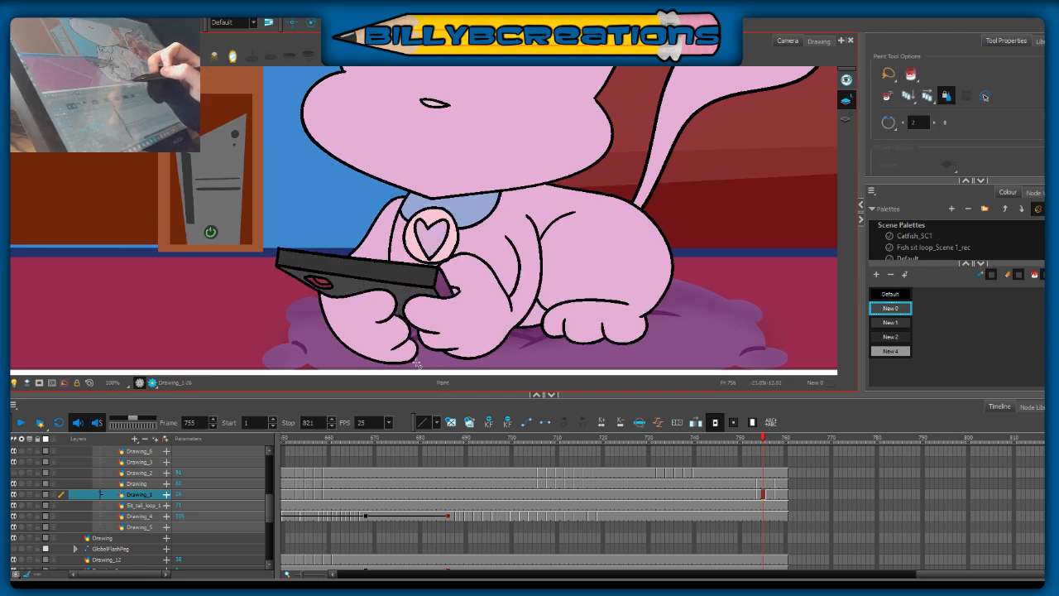
Step: Try moving the front paw beneath the phone slightly upward at frame 754, checking it against the neighbouring frames
key("alt+s")
key("comma")
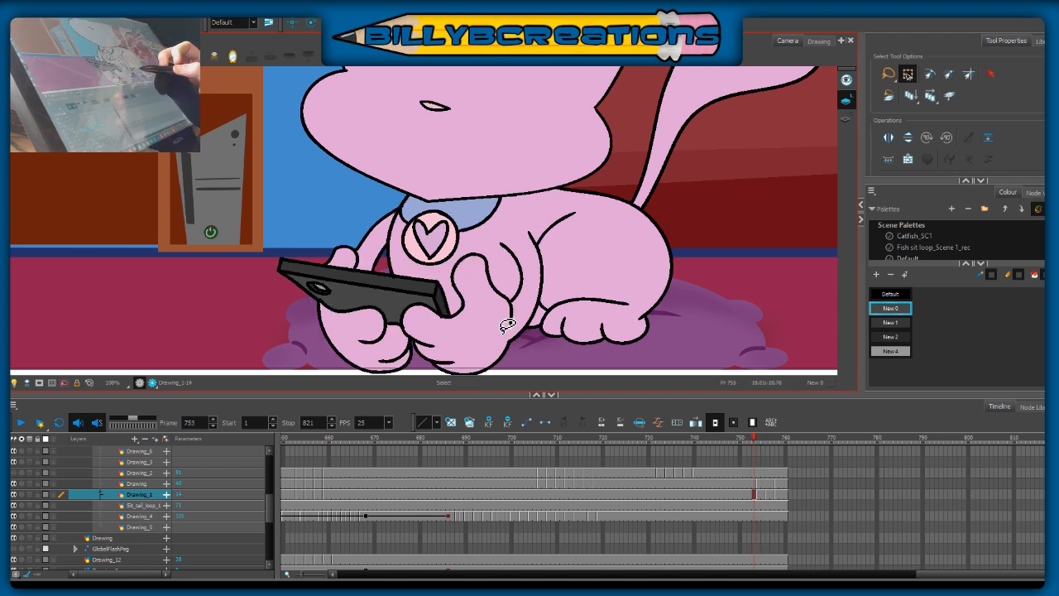
key("period")
left_click_drag(334, 345, 422, 346)
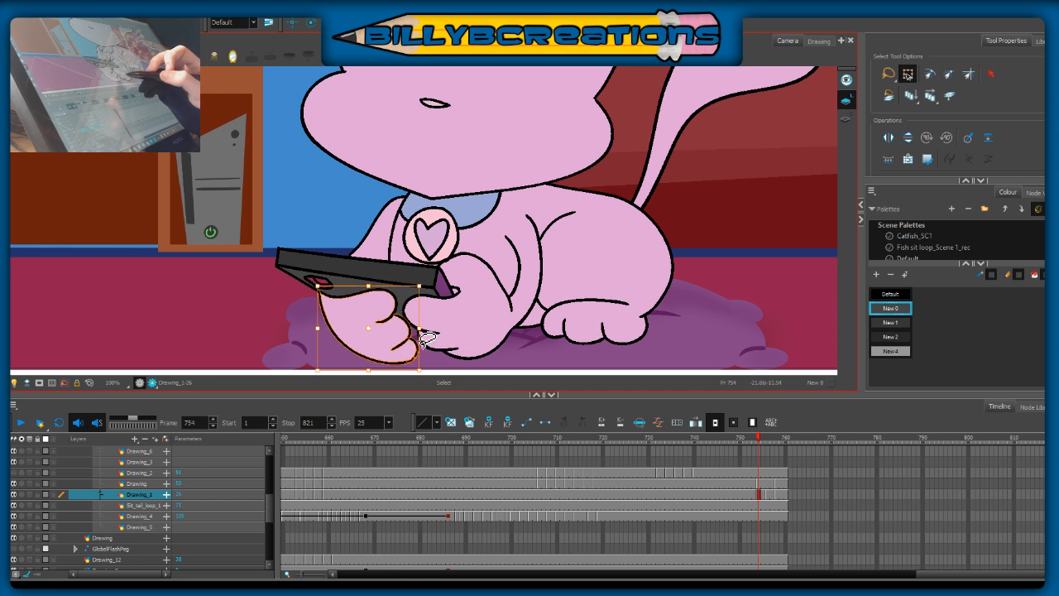
mouse_move(283, 328)
left_mouse_down()
mouse_move(390, 329)
mouse_move(421, 346)
mouse_move(412, 366)
mouse_move(376, 337)
mouse_move(418, 309)
left_mouse_up()
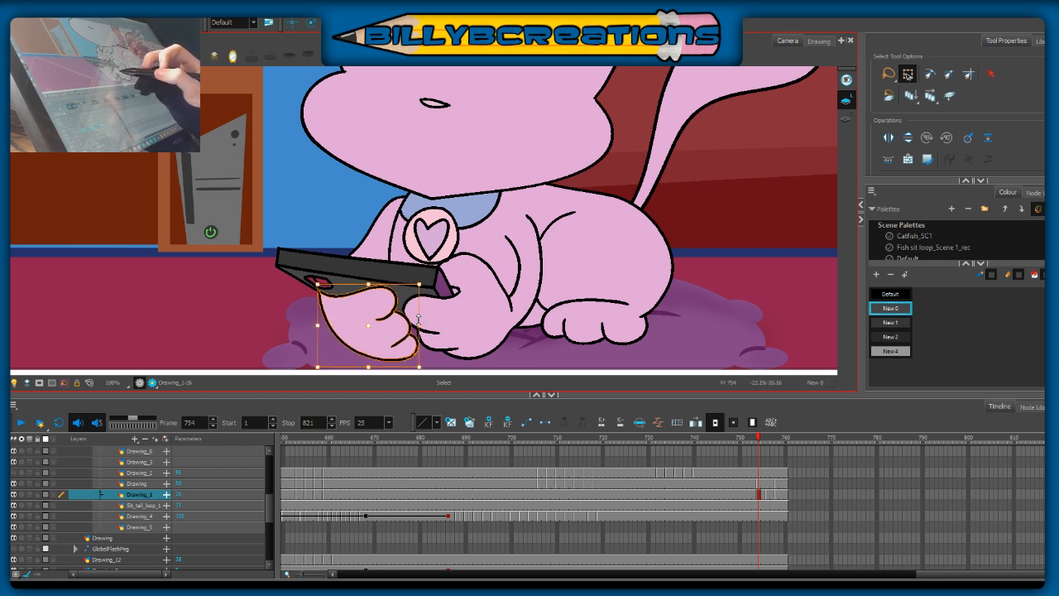
key("comma")
key("period")
key("comma")
key("period")
key("period")
key("period")
key("comma")
Step: Delete the front paw beneath the phone from the frame 754–755 drawing and show the neighbouring drawings with light table and onion skin
key("ctrl+a")
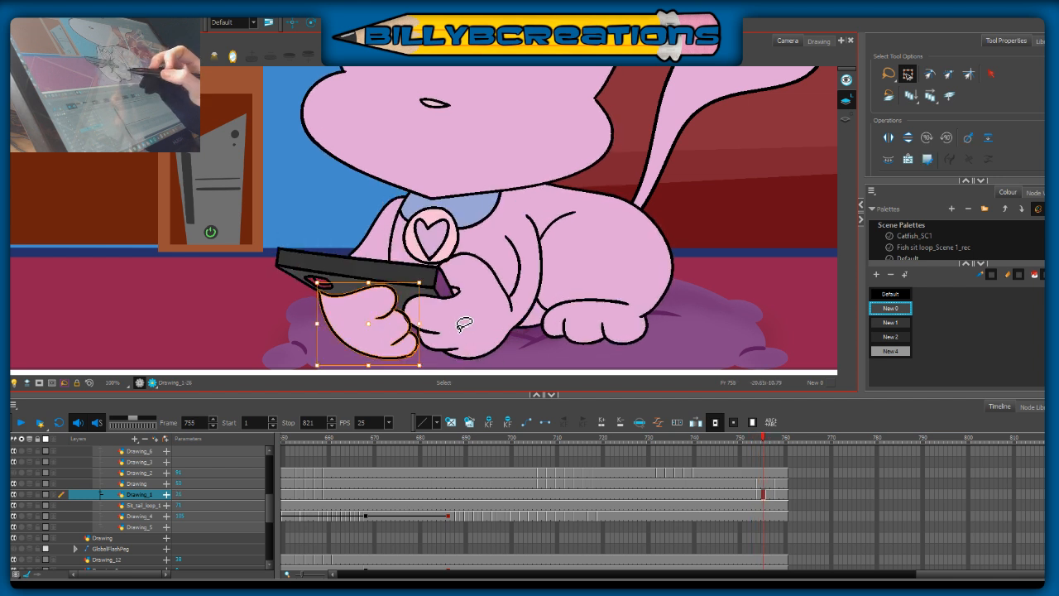
key("Delete")
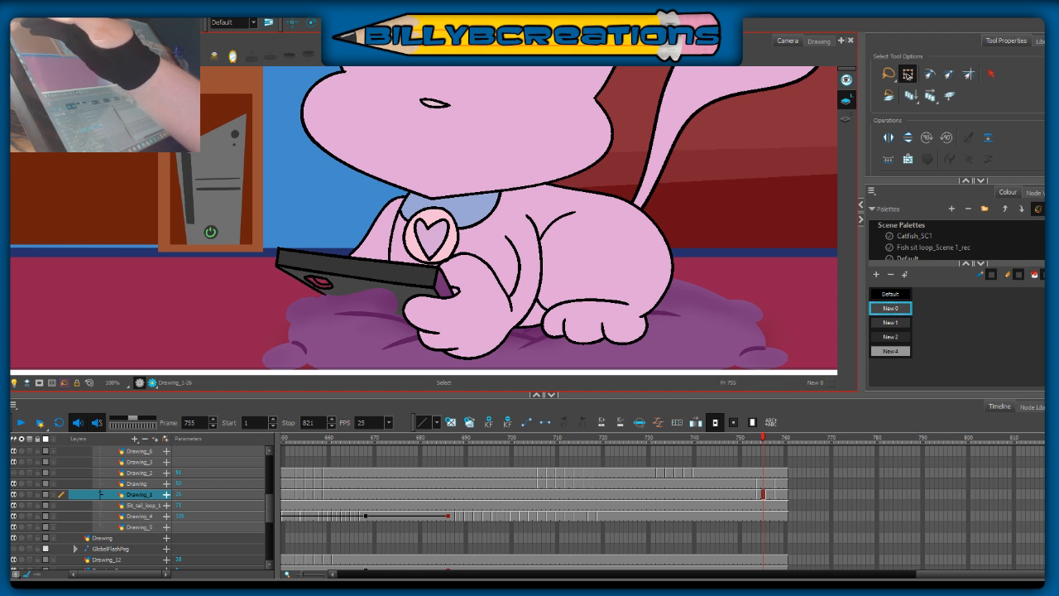
key("alt+b")
left_click(14, 383)
left_click(14, 383)
left_click(14, 382)
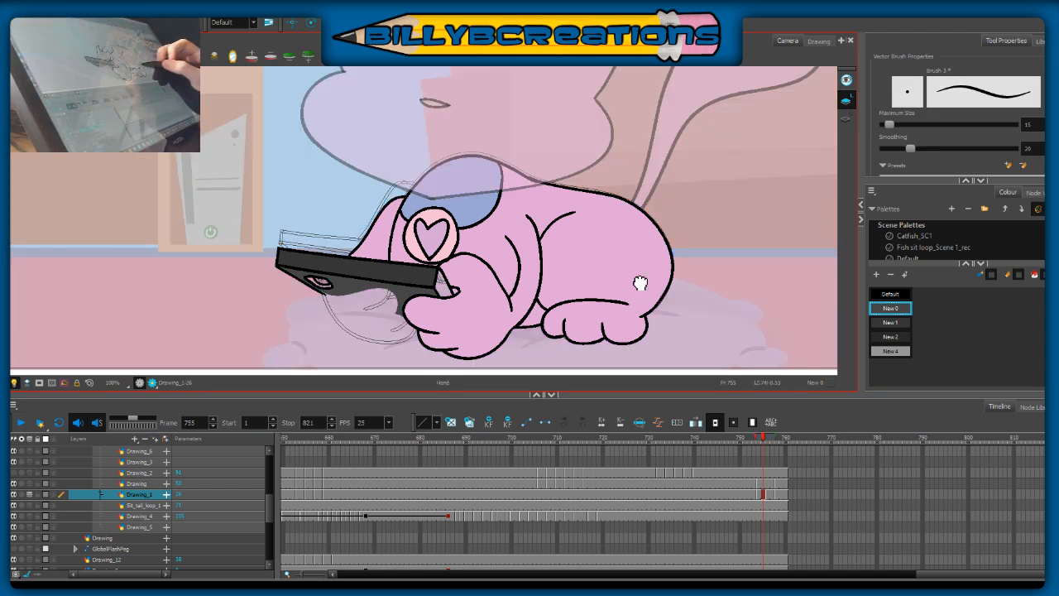
left_click_drag(638, 293, 633, 250)
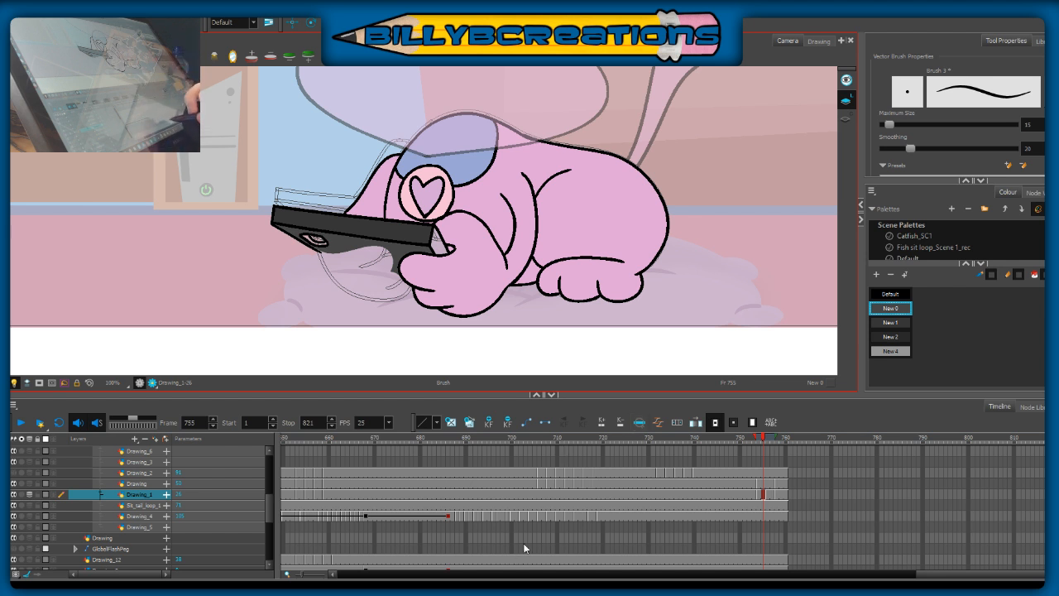
left_click_drag(763, 441, 759, 444)
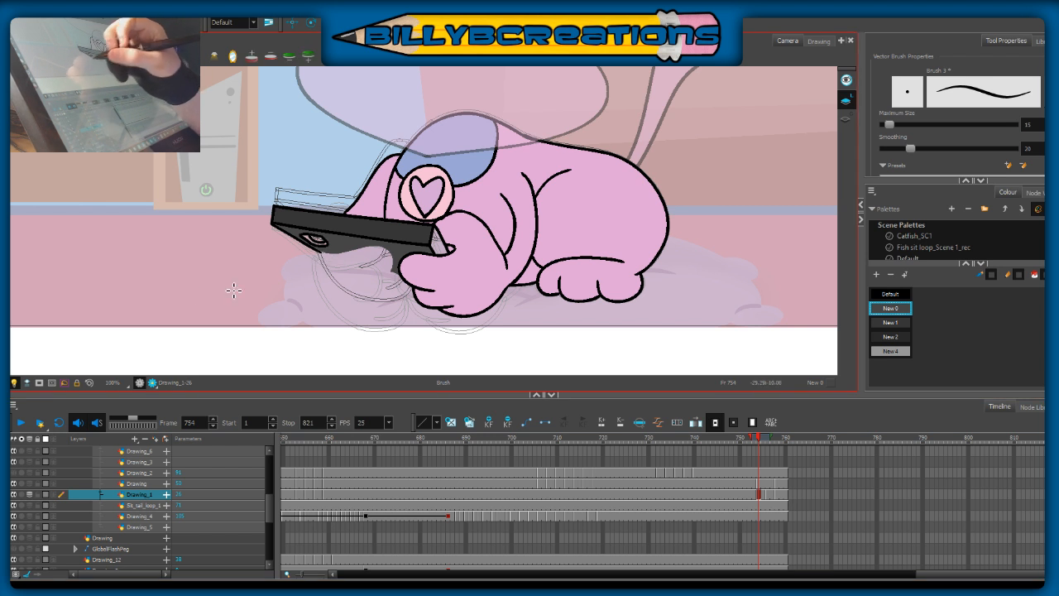
Step: Ink the front paw's outer curve beneath the phone in Default black at frame 754 and remove the grey fill from the phone's back
left_click(896, 294)
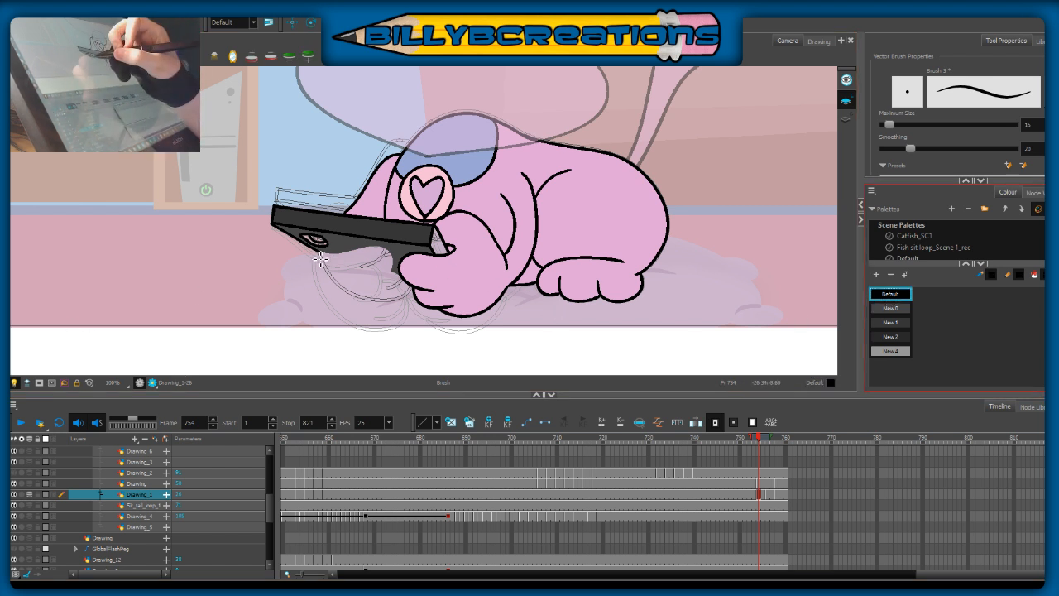
left_click_drag(320, 255, 328, 295)
key("ctrl+z")
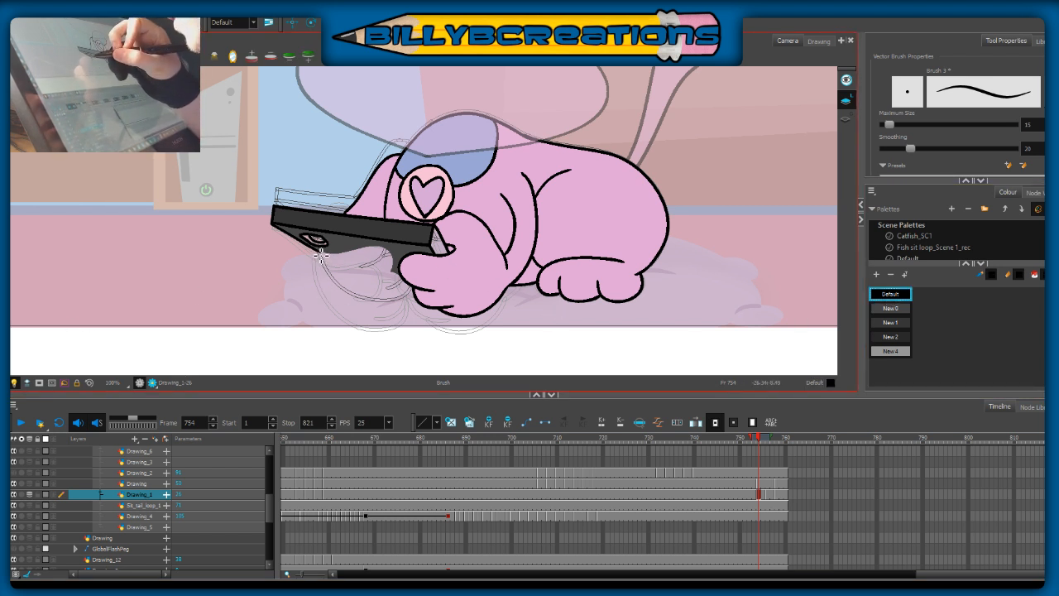
mouse_move(319, 254)
left_mouse_down()
mouse_move(334, 297)
mouse_move(368, 320)
mouse_move(398, 315)
left_mouse_up()
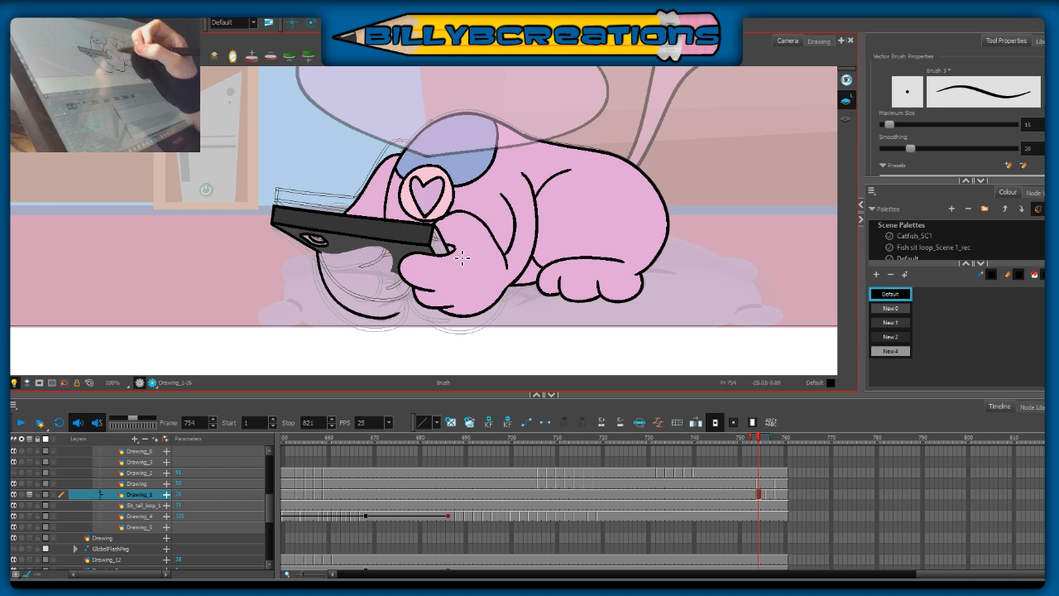
key("ctrl+z")
mouse_move(319, 253)
left_mouse_down()
mouse_move(350, 311)
mouse_move(380, 321)
mouse_move(412, 302)
left_mouse_up()
key("ctrl+z")
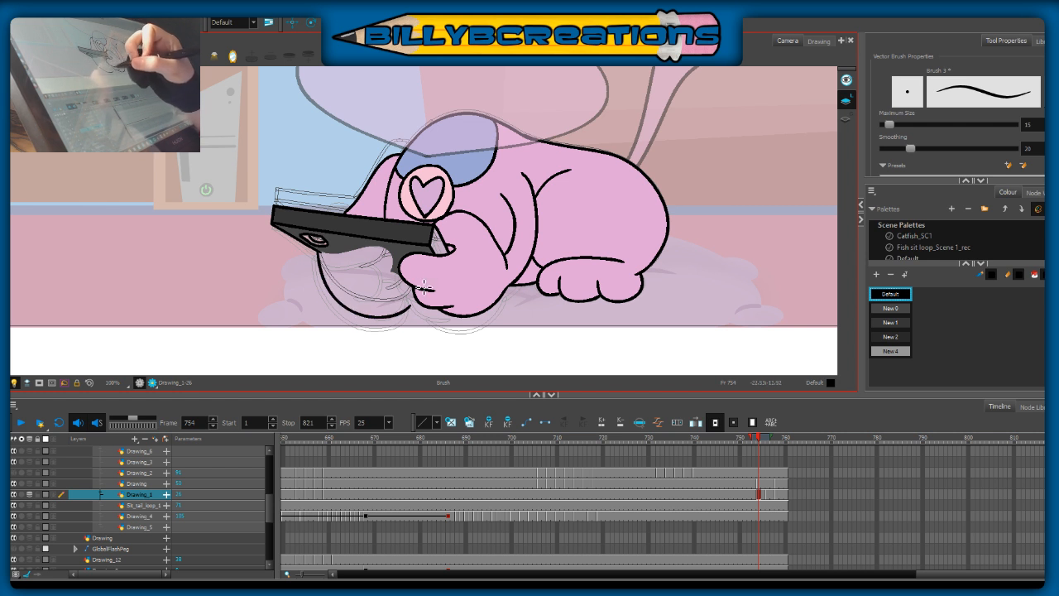
key("ctrl+z")
mouse_move(320, 253)
left_mouse_down()
mouse_move(326, 282)
mouse_move(364, 321)
mouse_move(402, 315)
left_mouse_up()
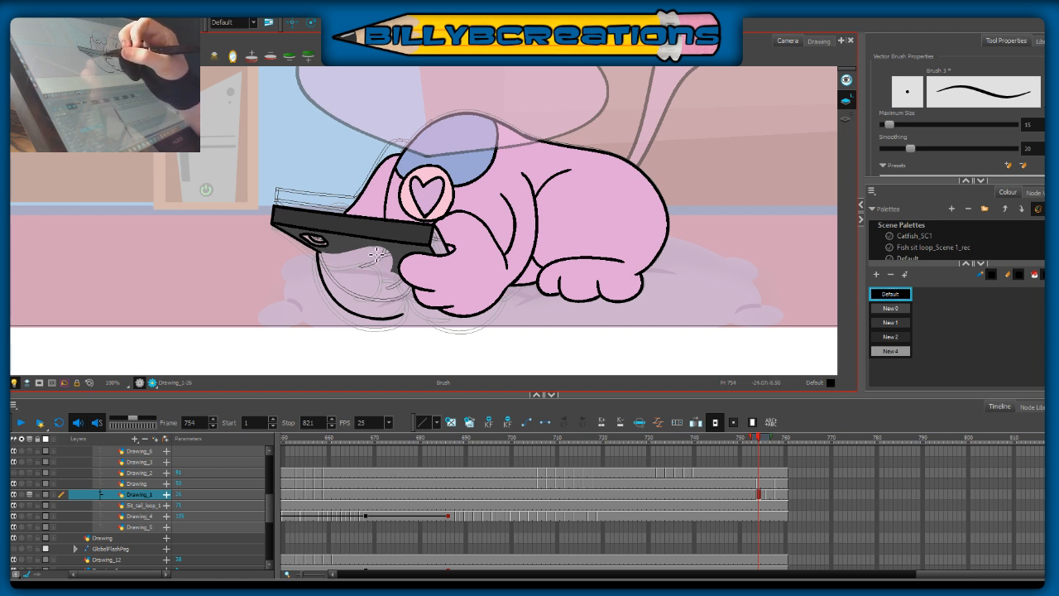
key("alt+s")
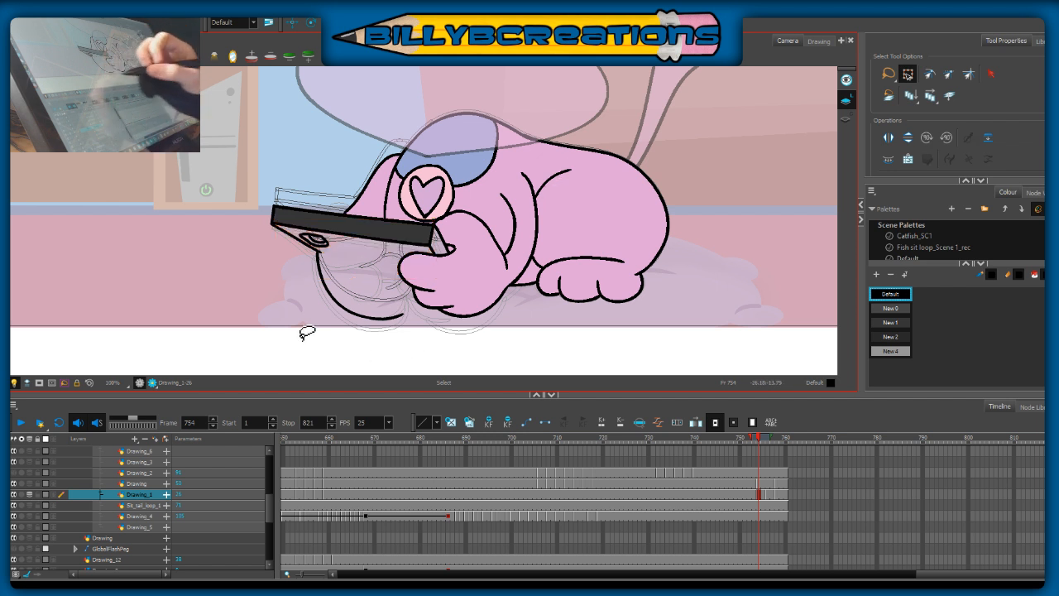
Step: Ink the inner contour and toe lines of the front paw beneath the phone in Default black at frame 754
key("alt+b")
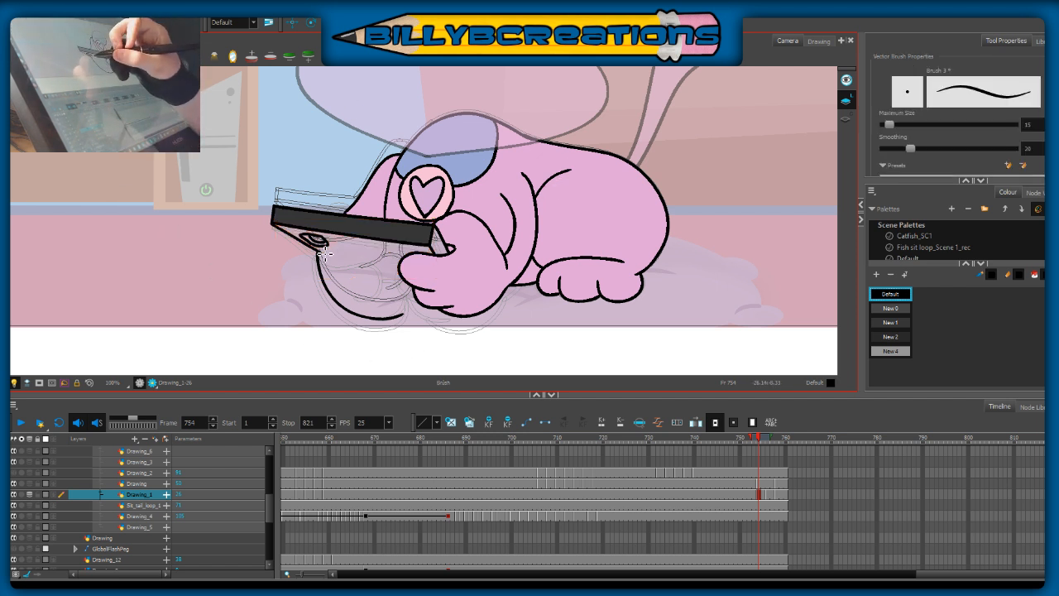
key("ctrl+z")
mouse_move(320, 252)
left_mouse_down()
mouse_move(377, 250)
mouse_move(388, 274)
mouse_move(375, 279)
left_mouse_up()
key("ctrl+z")
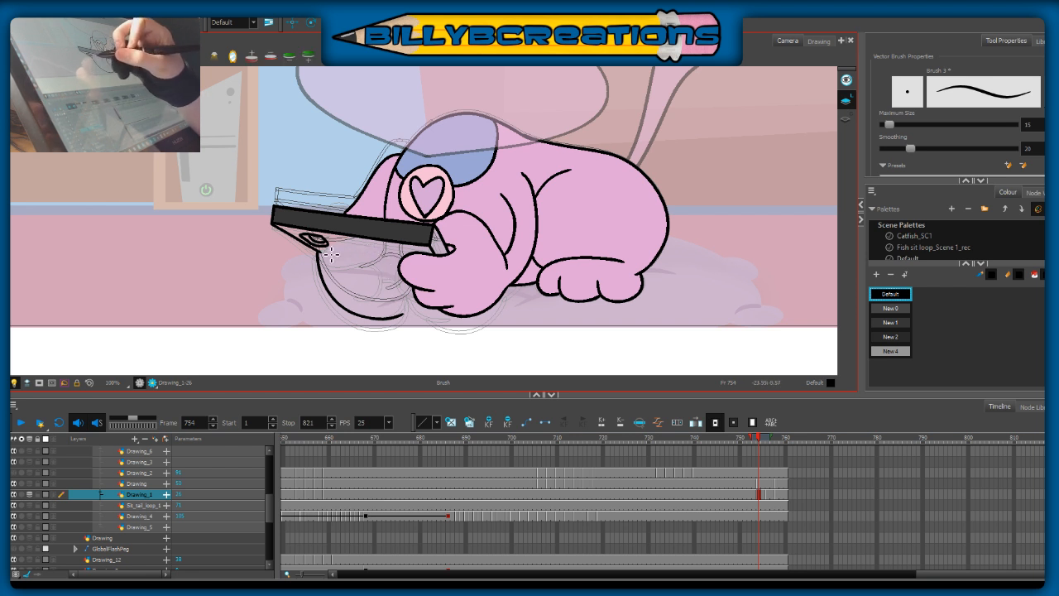
mouse_move(325, 253)
left_mouse_down()
mouse_move(370, 248)
mouse_move(383, 261)
mouse_move(324, 255)
mouse_move(380, 274)
left_mouse_up()
key("ctrl+z")
key("ctrl+z")
mouse_move(322, 254)
left_mouse_down()
mouse_move(384, 258)
mouse_move(378, 276)
left_mouse_up()
key("ctrl+z")
mouse_move(322, 252)
left_mouse_down()
mouse_move(358, 252)
mouse_move(376, 281)
mouse_move(364, 279)
left_mouse_up()
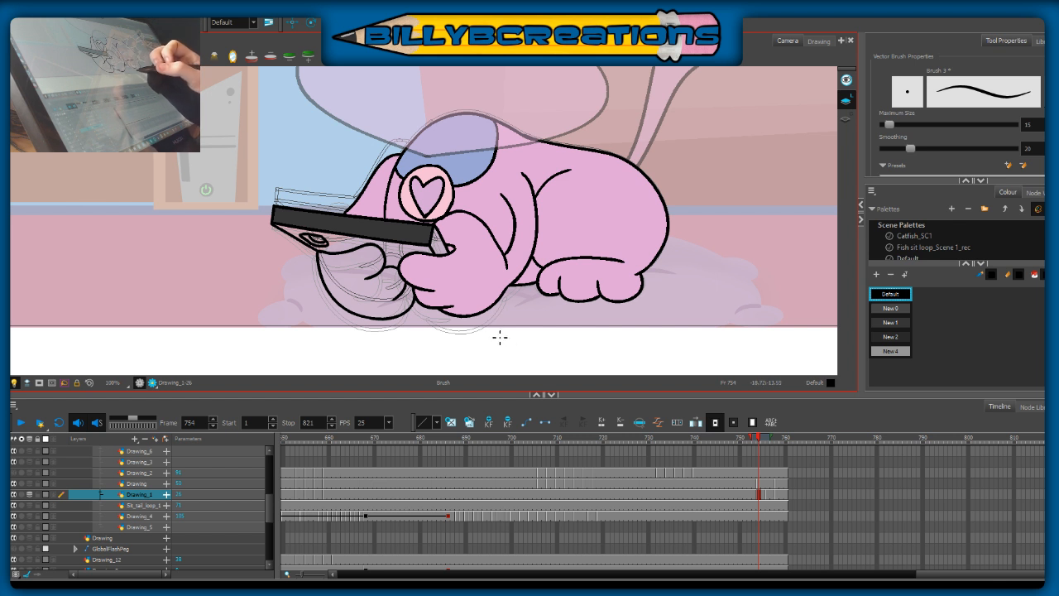
Step: Turn off the onion skin and fill the front paw beneath the phone with the fur colour at frame 754
key("alt+o")
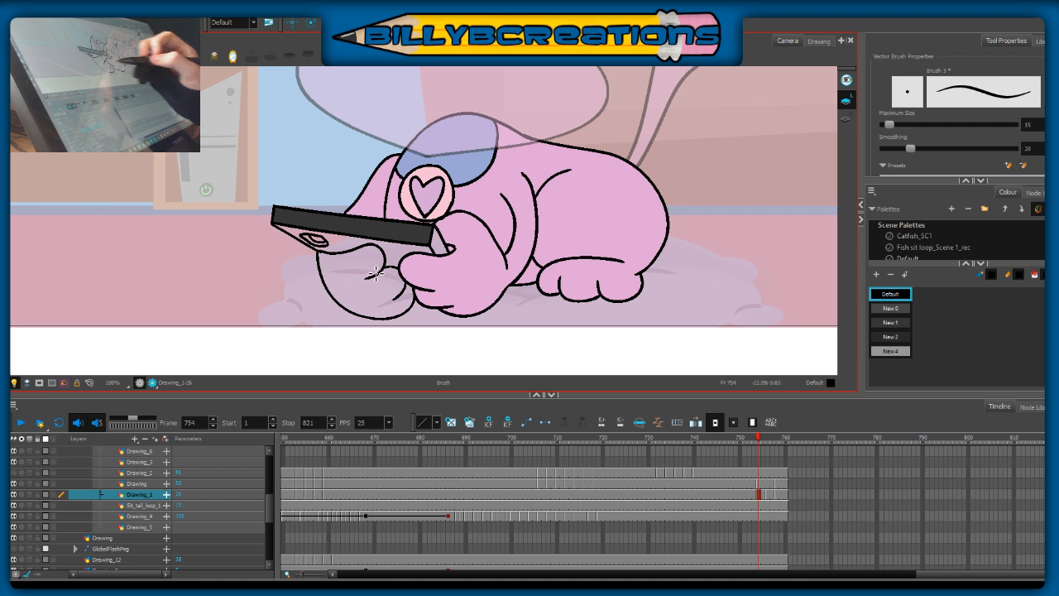
key("alt+i")
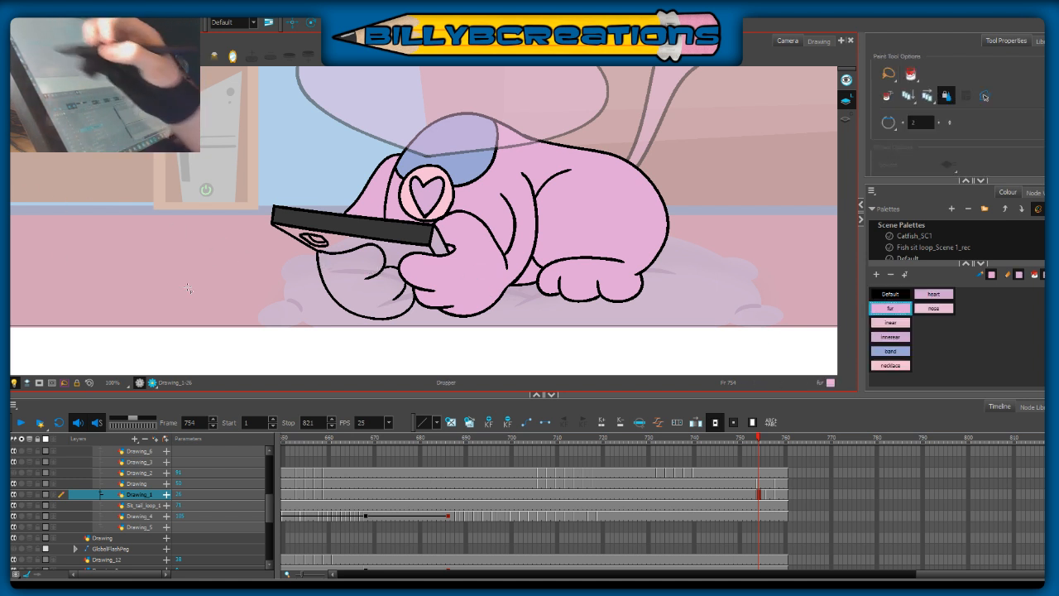
left_click(378, 300)
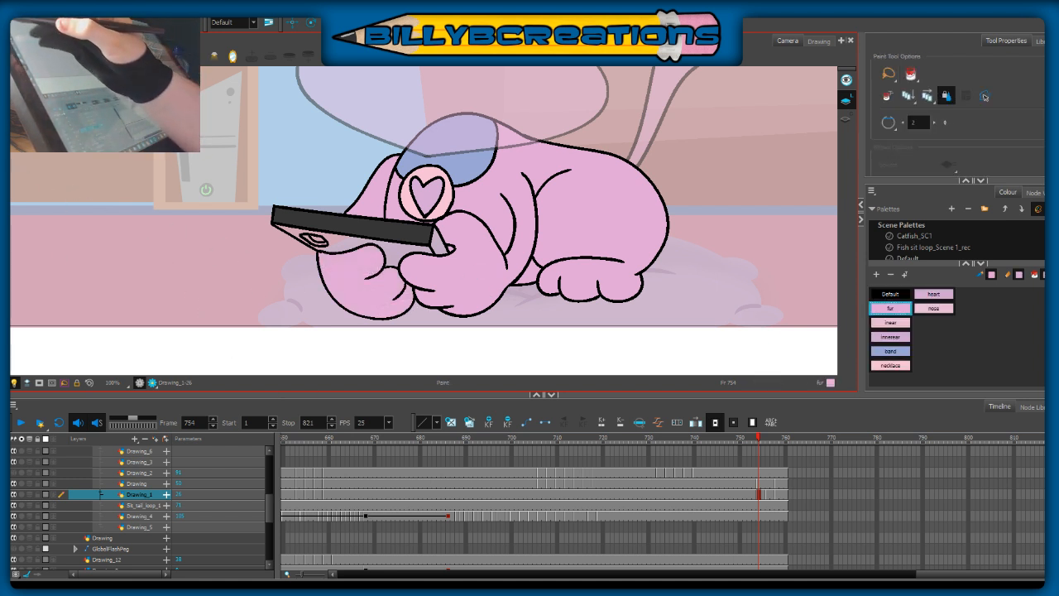
Step: Ink the small thumb above the phone's upper edge in Default black at frame 754 and fill it with fur
key("alt+b")
left_click(889, 294)
key("comma")
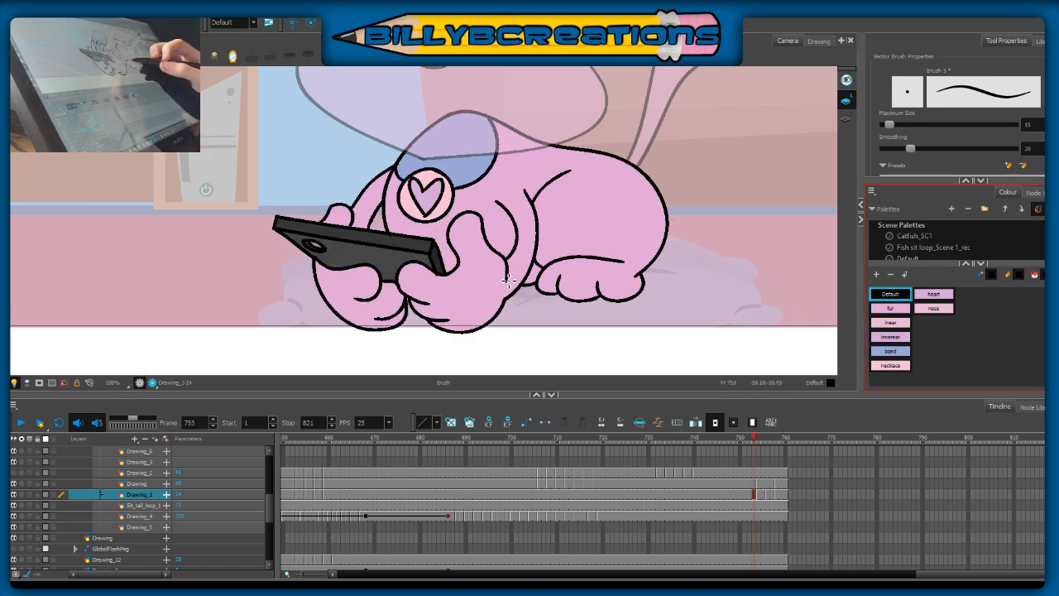
key("period")
key("comma")
key("period")
mouse_move(326, 213)
left_mouse_down()
mouse_move(341, 208)
mouse_move(356, 223)
left_mouse_up()
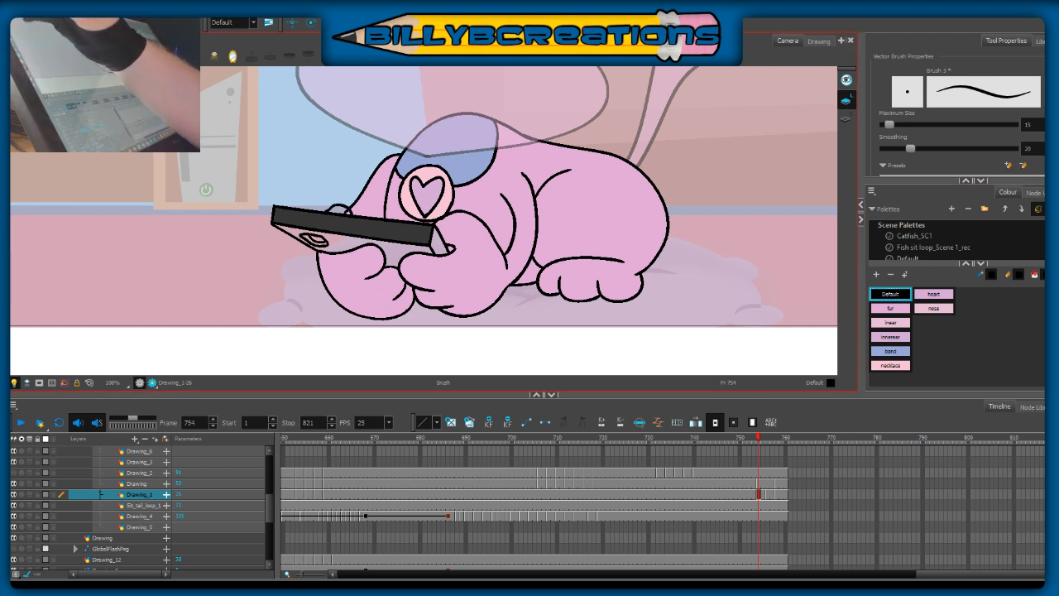
key("alt+t")
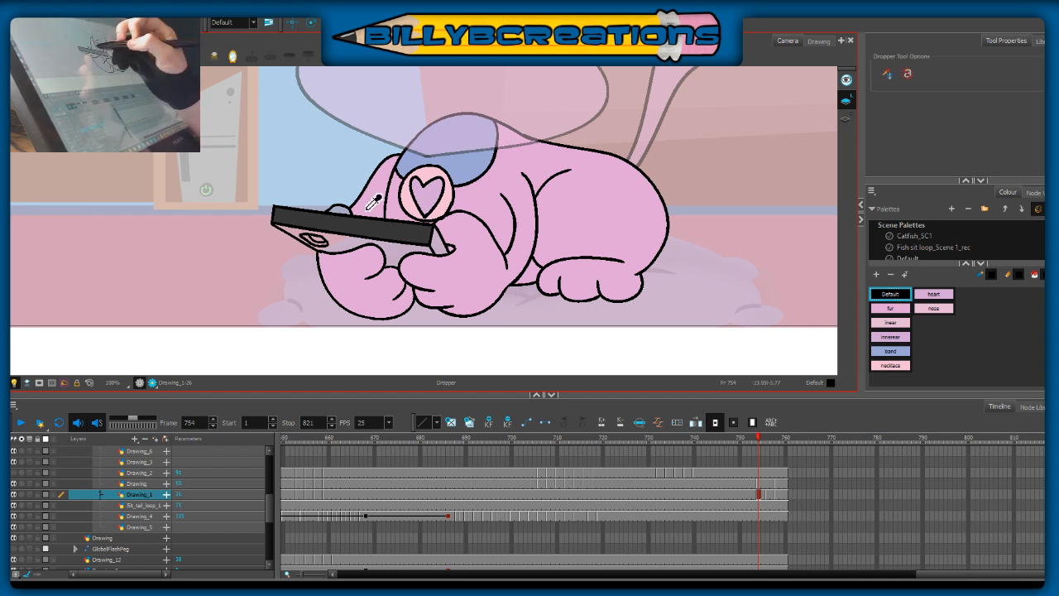
left_click(890, 308)
key("alt+i")
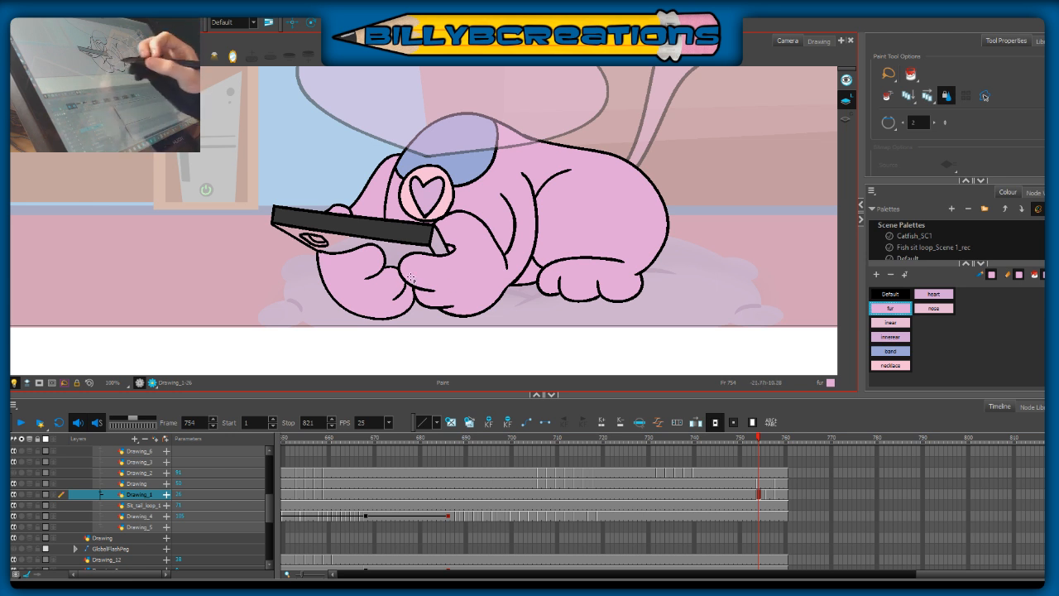
Step: Sample New 0 and fill the phone's back with it on the frame 754 and 756 in-betweens
key("d")
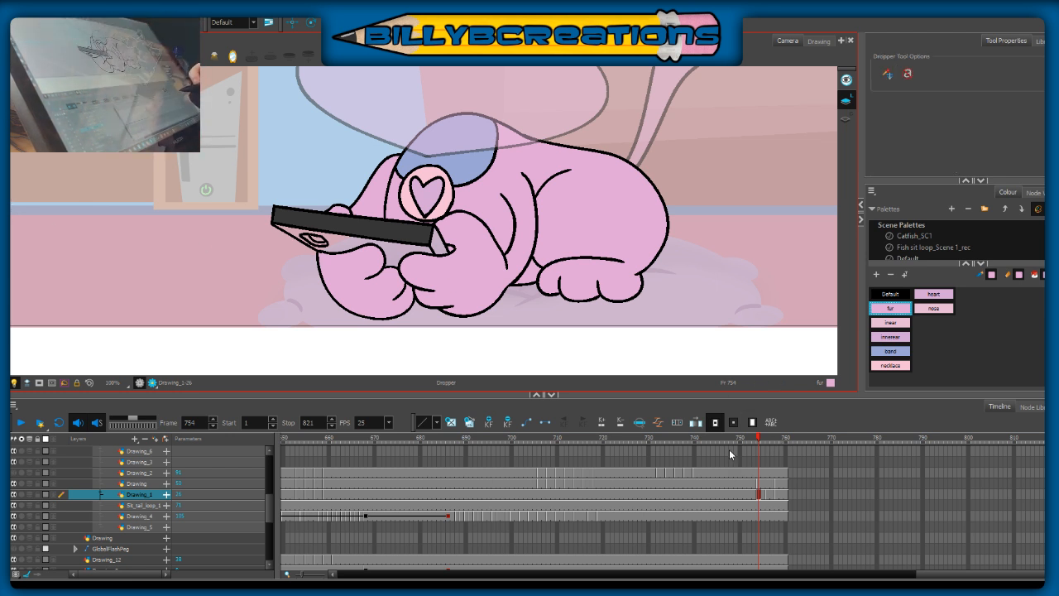
left_click(405, 251)
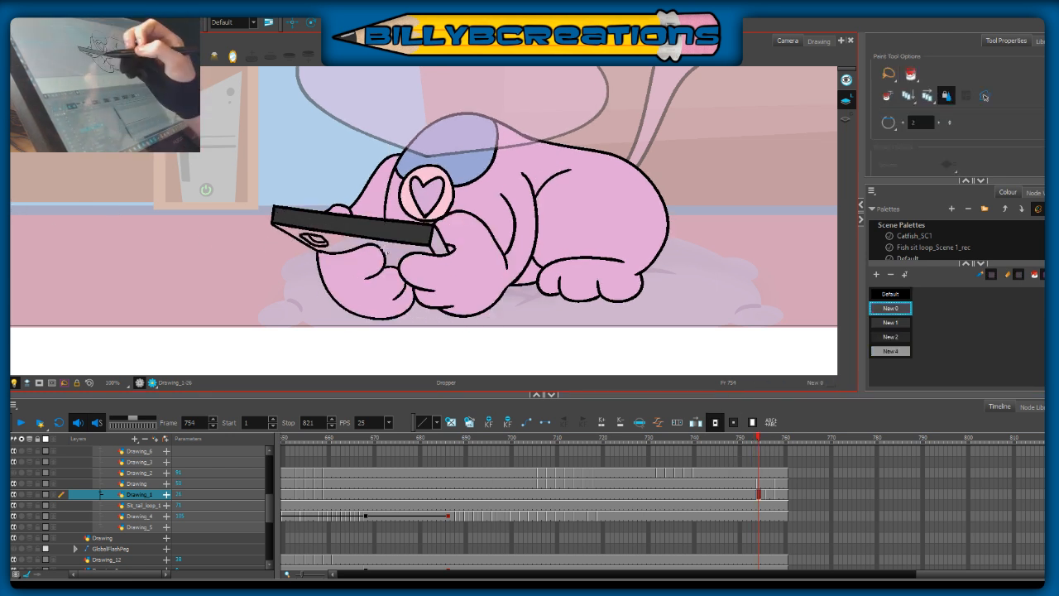
left_click(394, 250)
key("period")
key("period")
left_click(393, 235)
Step: Sample New 2 from the finished phone at frame 753 and fill the phone's short side edge at frames 754 and 756
key("d")
key("comma")
key("comma")
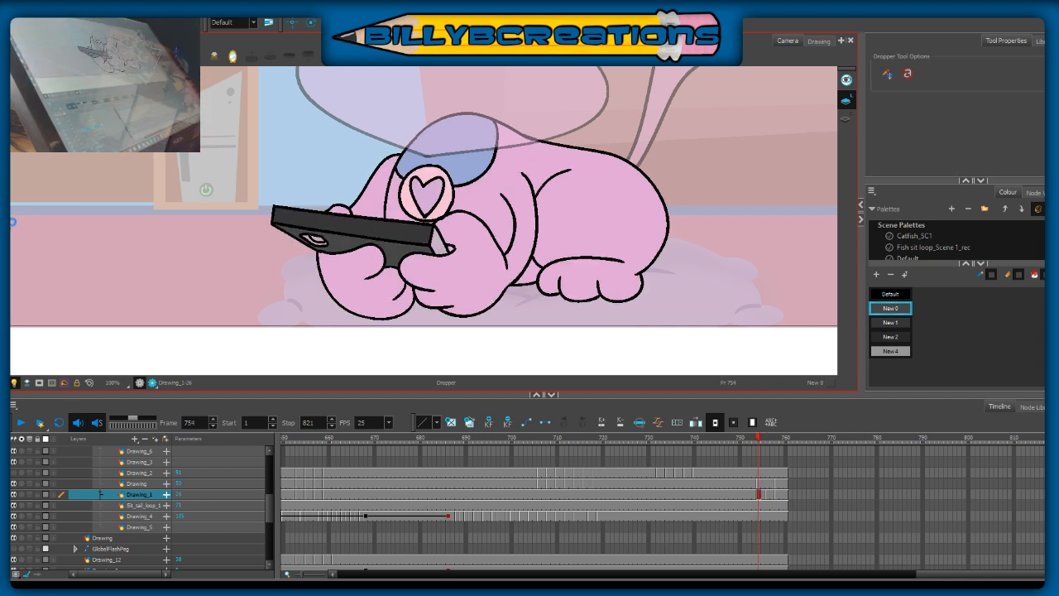
key("comma")
left_click(438, 265)
key("period")
key("period")
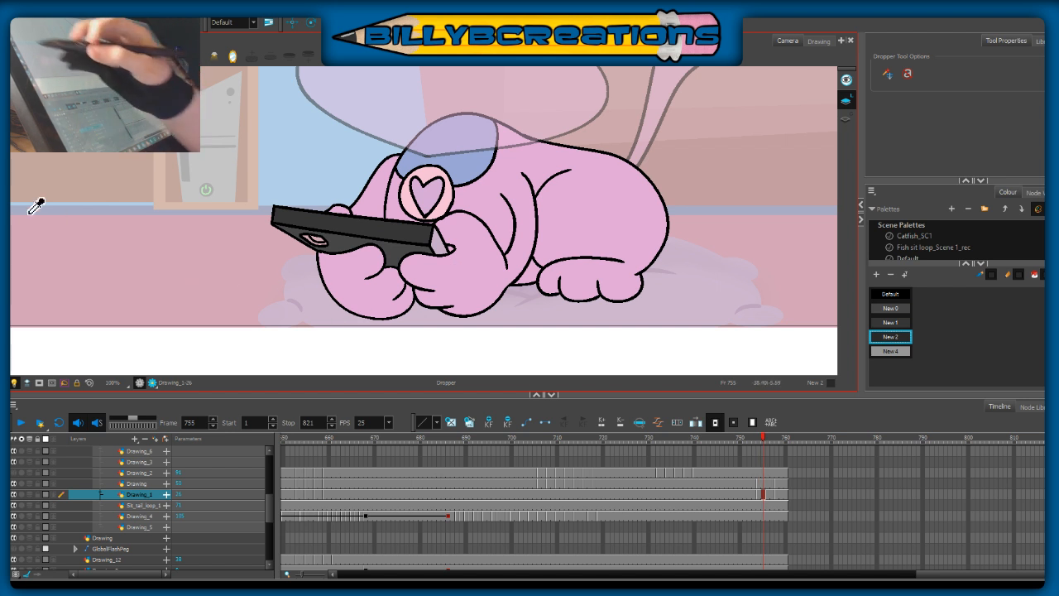
key("alt+i")
key("period")
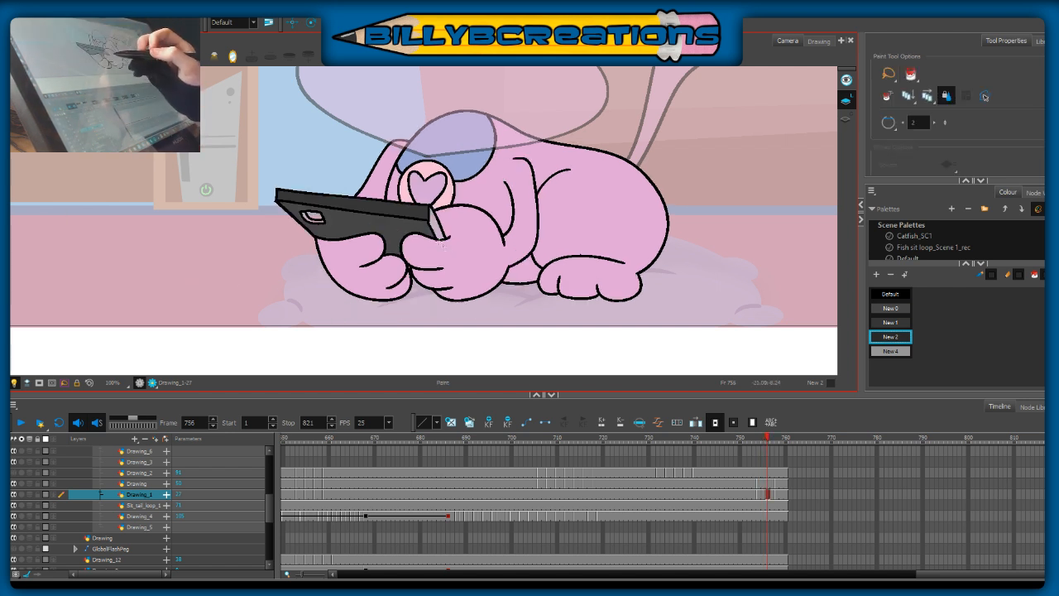
key("period")
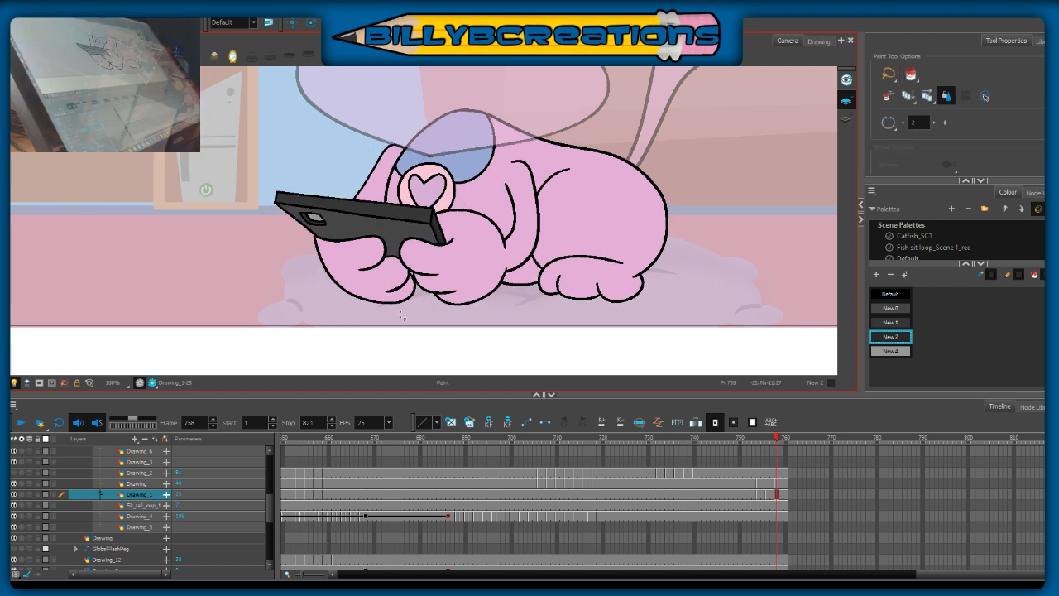
key("comma")
key("comma")
key("comma")
key("comma")
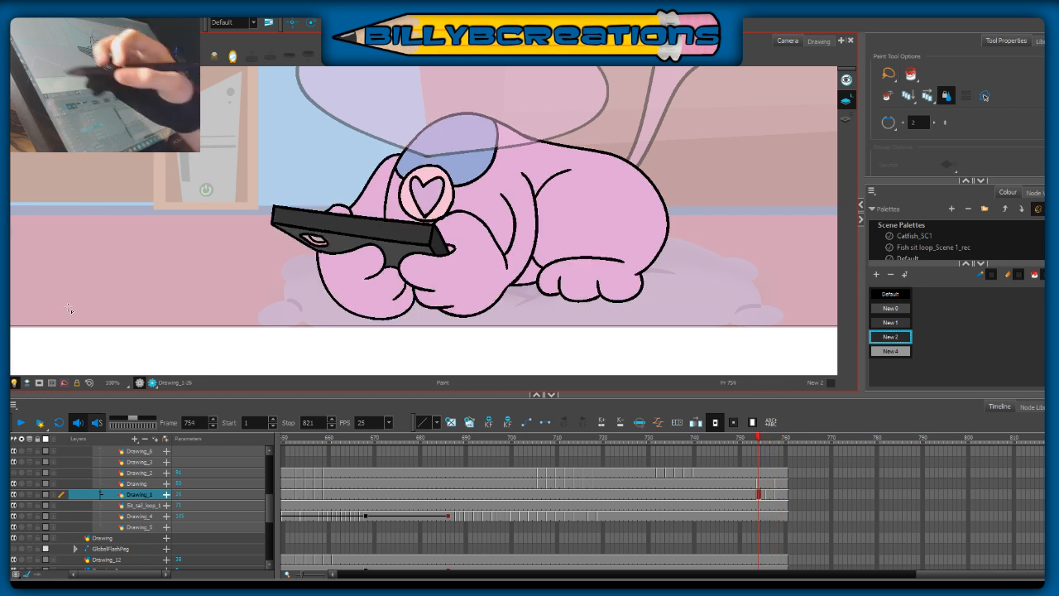
Step: Sample the lighter grey New 4 from the phone's camera at frame 753 and fill the camera's lens areas at frames 754 and 756
key("comma")
key("d")
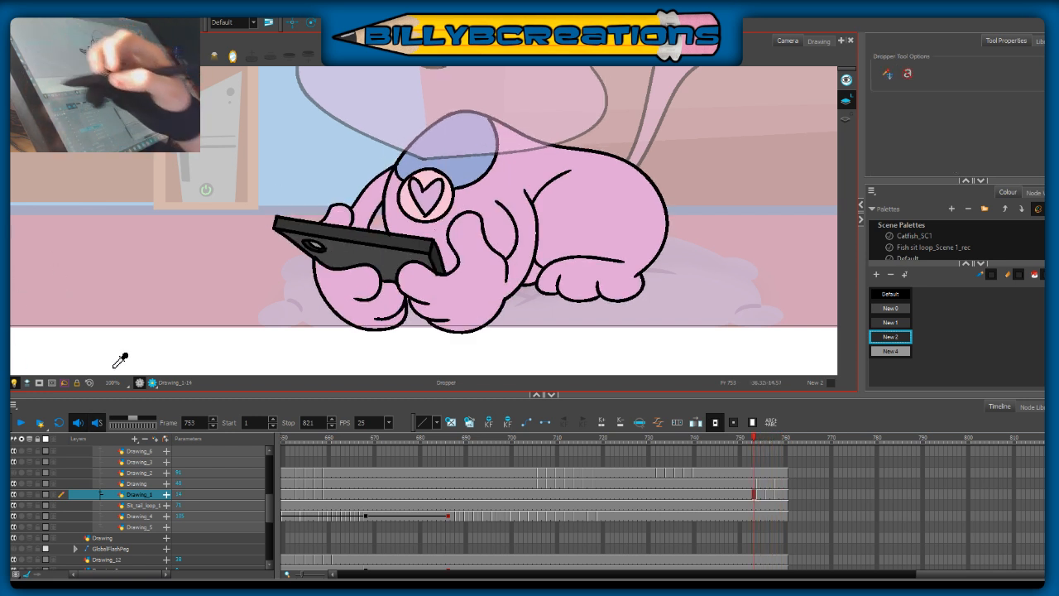
left_click(323, 245)
key("alt+i")
key("period")
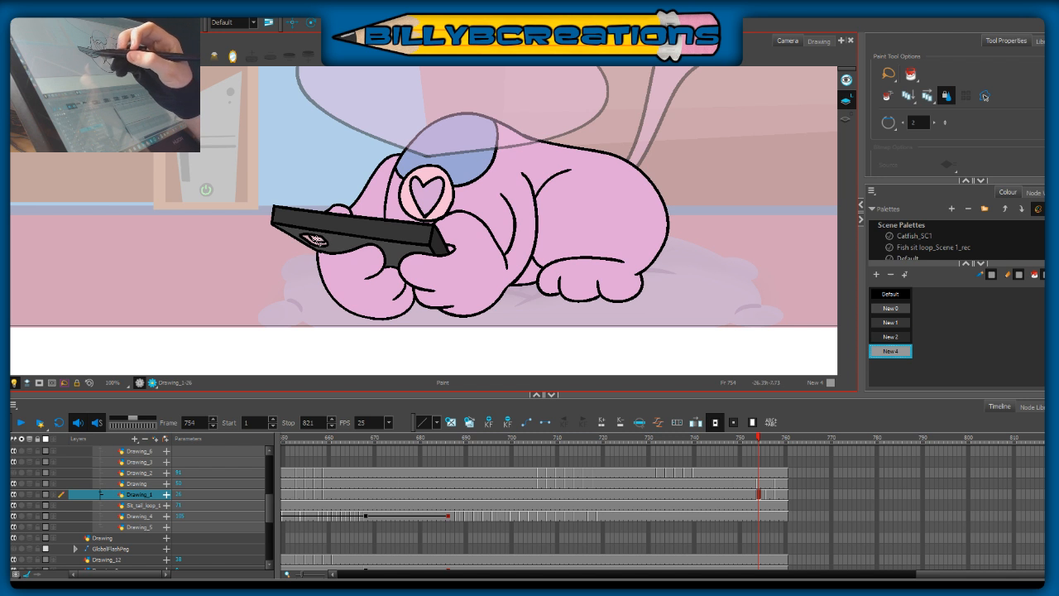
key("period")
key("period")
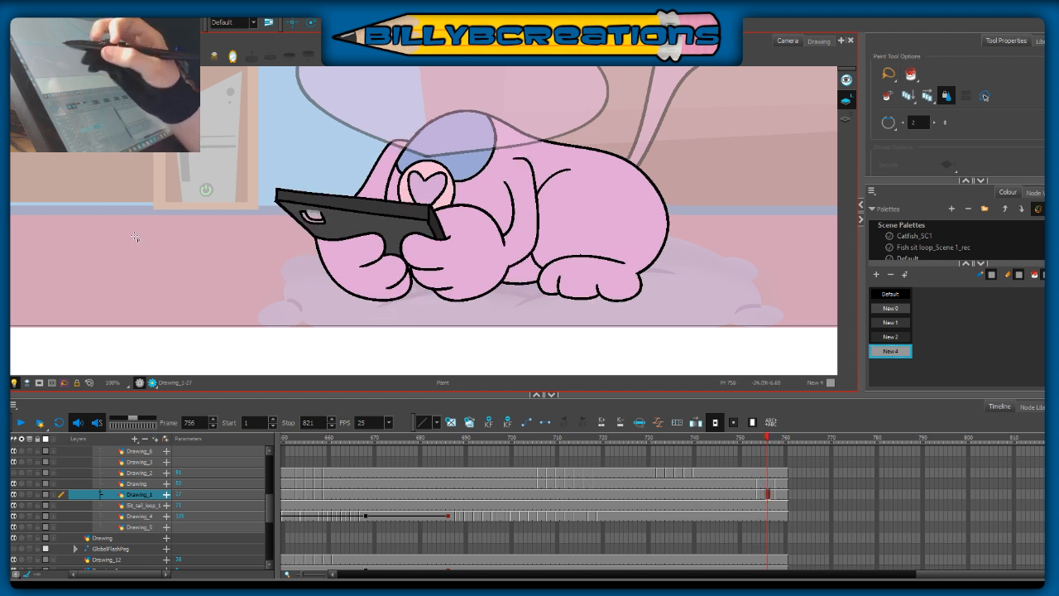
Step: Sample New 2 from the phone at frame 753 and fill the remaining unpainted camera parts at frames 754 and 756
key("comma")
key("comma")
key("comma")
key("d")
left_click(366, 226)
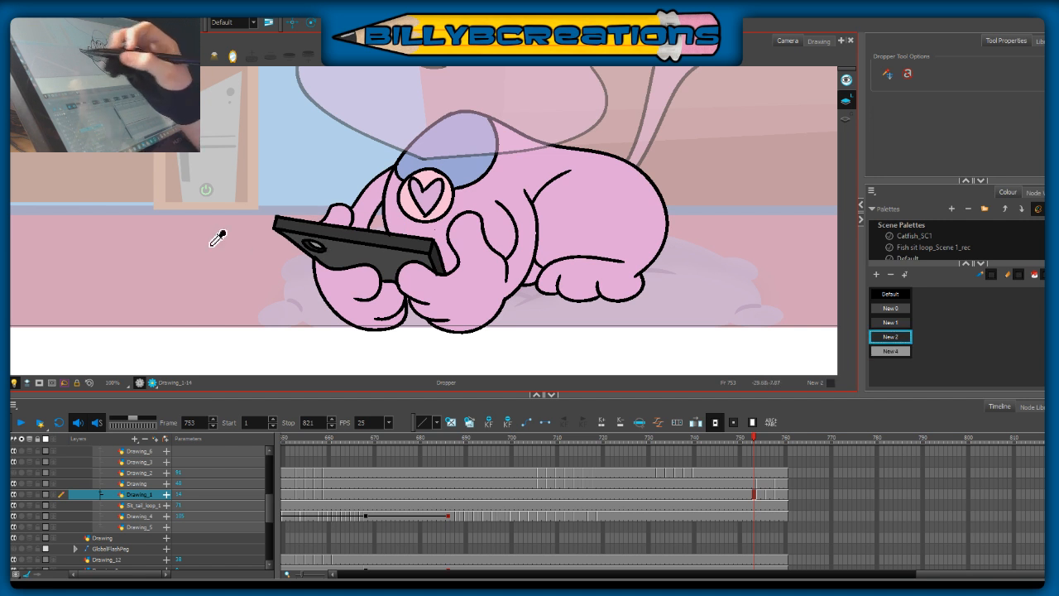
key("alt+i")
key("period")
key("period")
key("period")
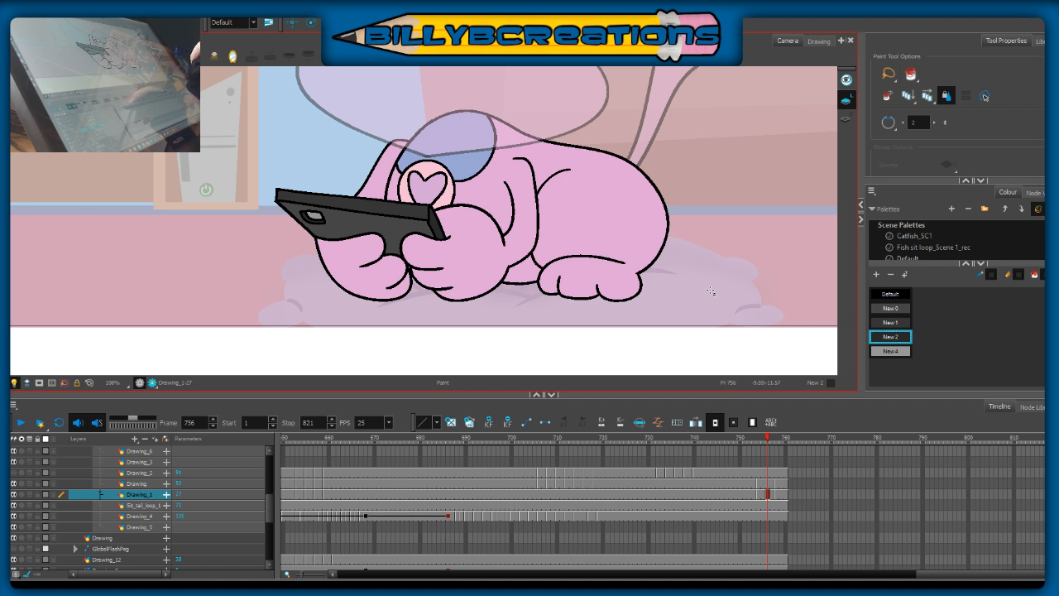
Step: Scrub between frames 751 and 759 to check the motion of the coloured body, paws and phone
mouse_move(767, 437)
left_mouse_down()
mouse_move(751, 461)
mouse_move(779, 472)
mouse_move(741, 460)
left_mouse_up()
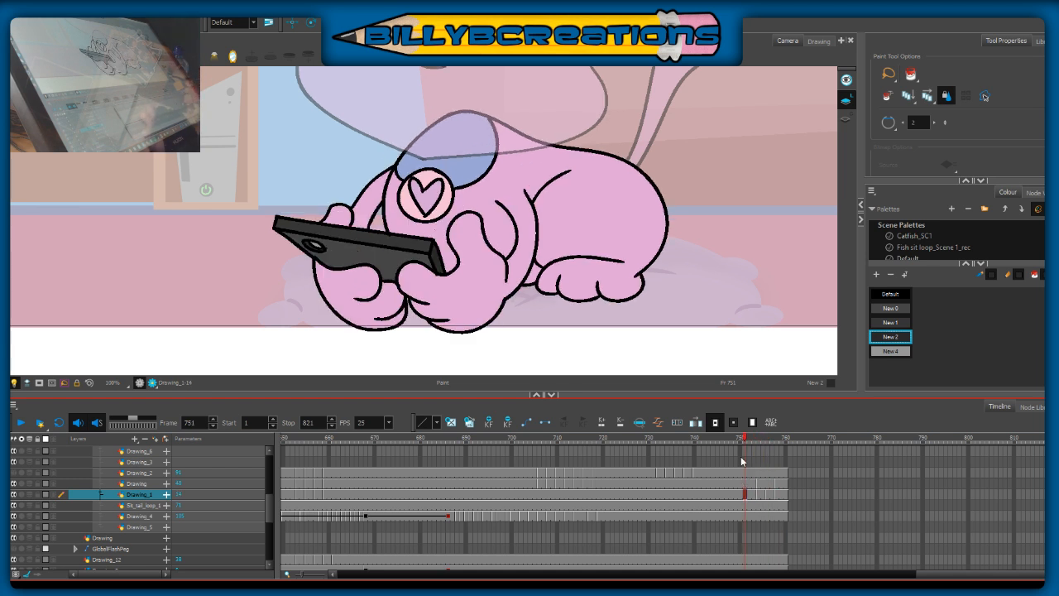
left_click_drag(751, 443, 767, 442)
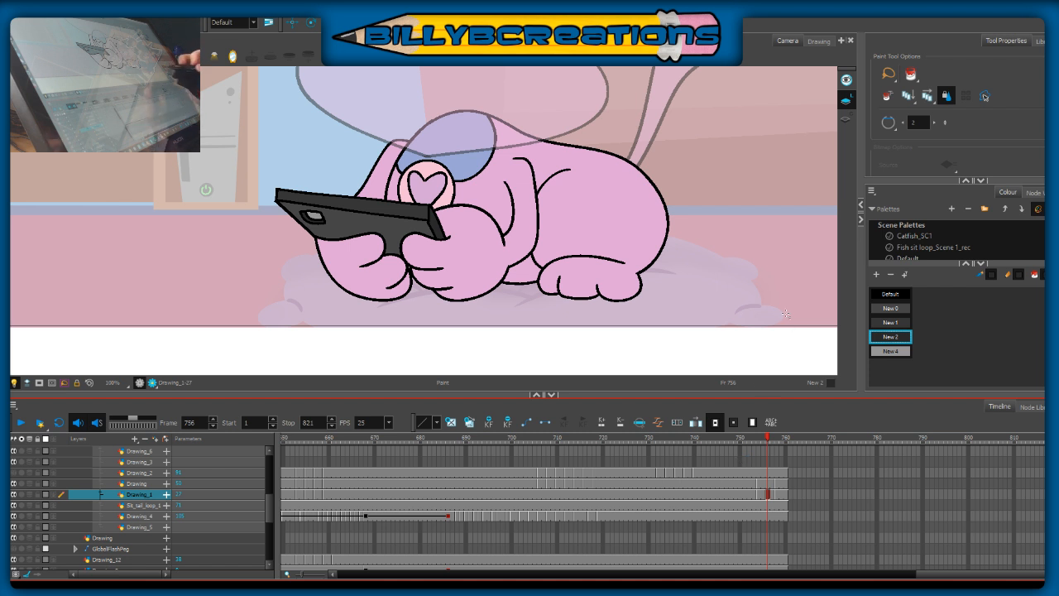
left_click_drag(659, 156, 682, 277)
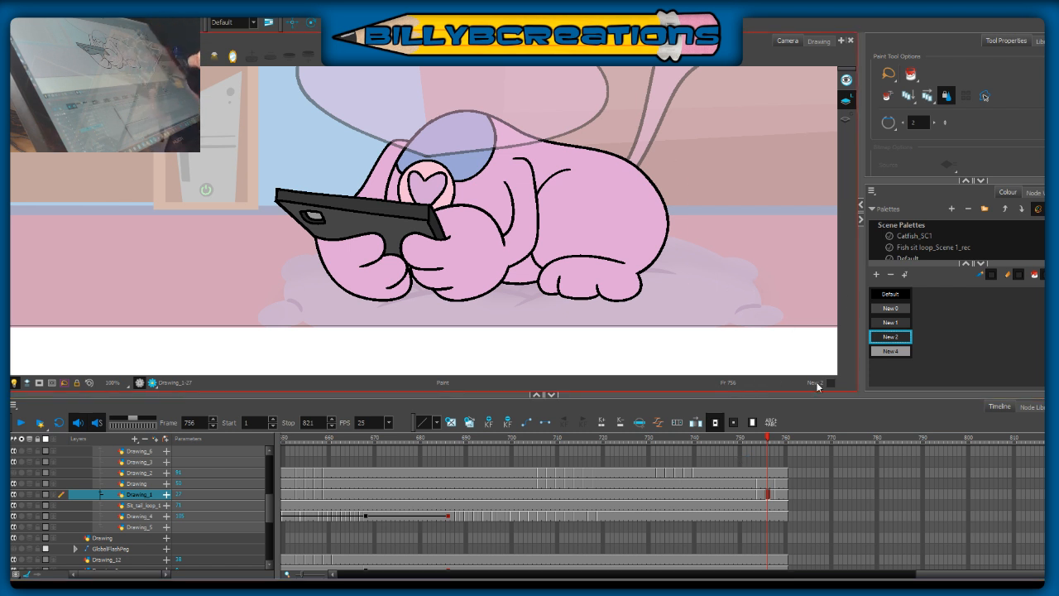
left_click(762, 443)
left_click(781, 440)
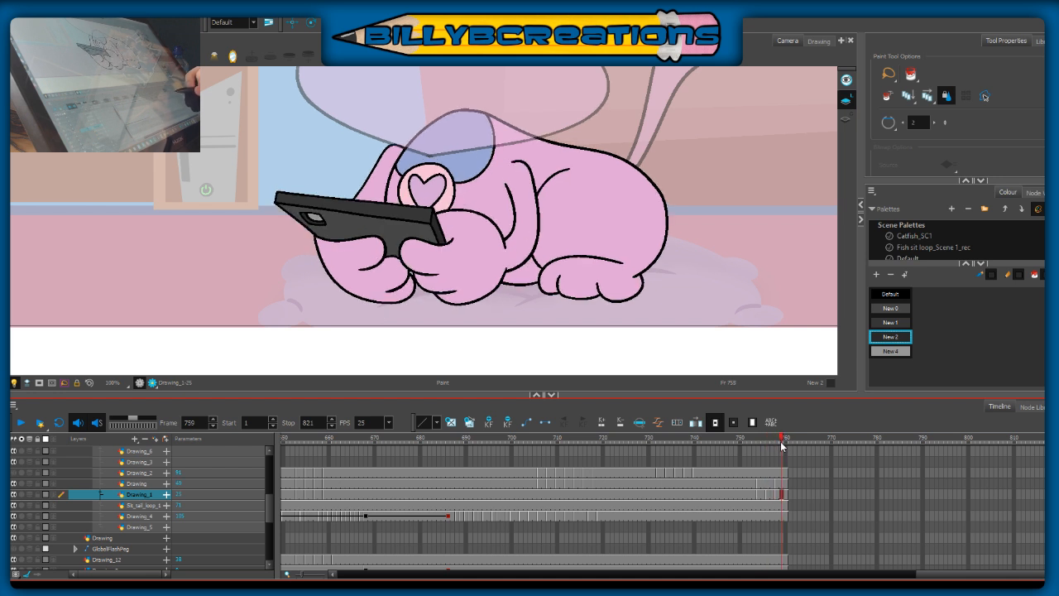
mouse_move(773, 440)
left_mouse_down()
mouse_move(752, 441)
mouse_move(776, 441)
left_mouse_up()
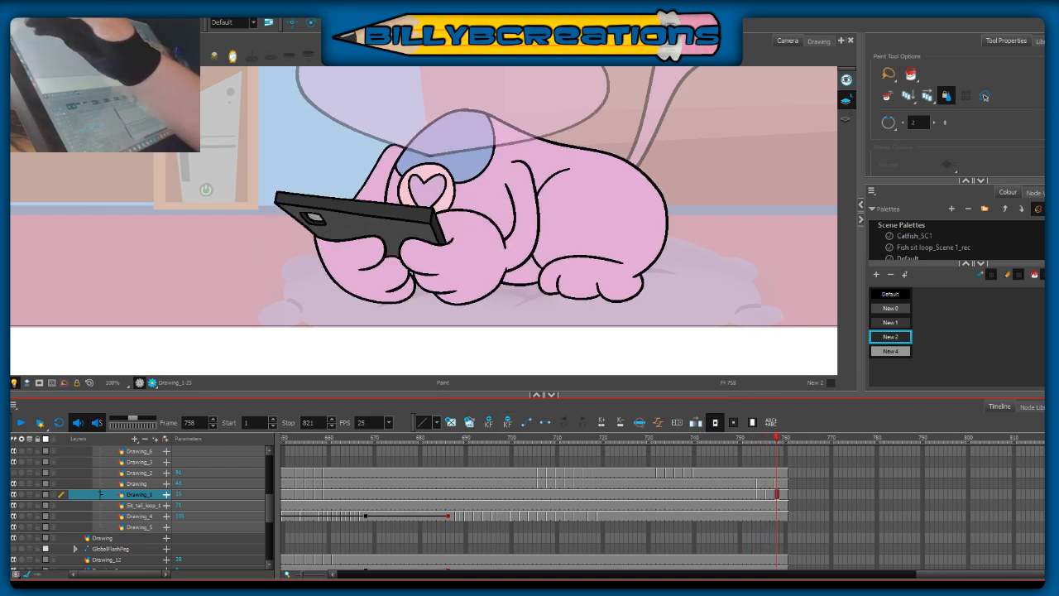
Step: Replace the head drawing at frame 757 on the Drawing layer with a copy of the frame 758 head
key("alt+b")
left_click_drag(781, 448, 775, 491)
left_click(776, 483)
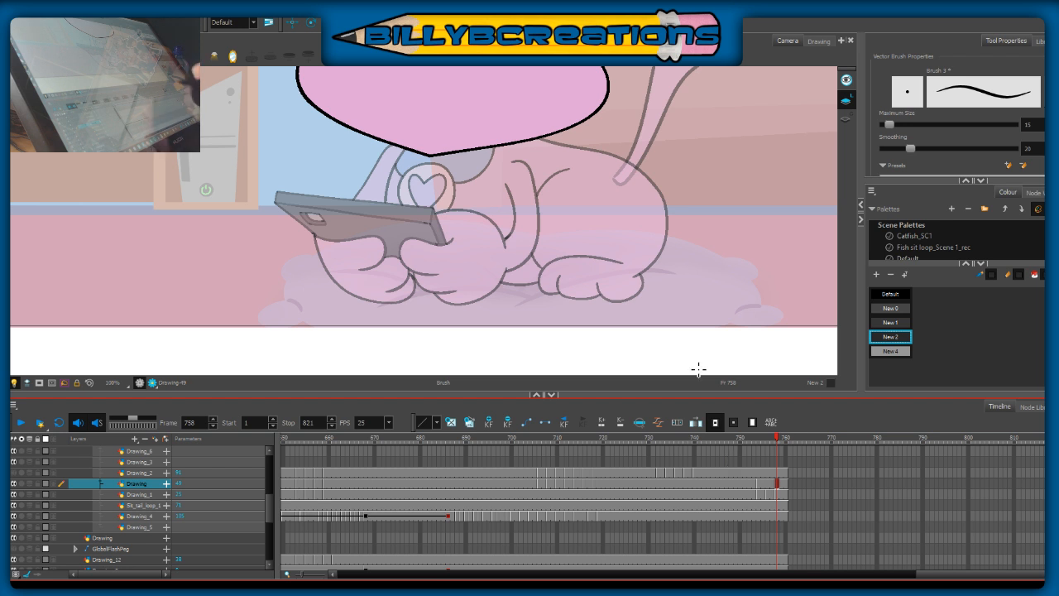
scroll(620, 196, "down", 1)
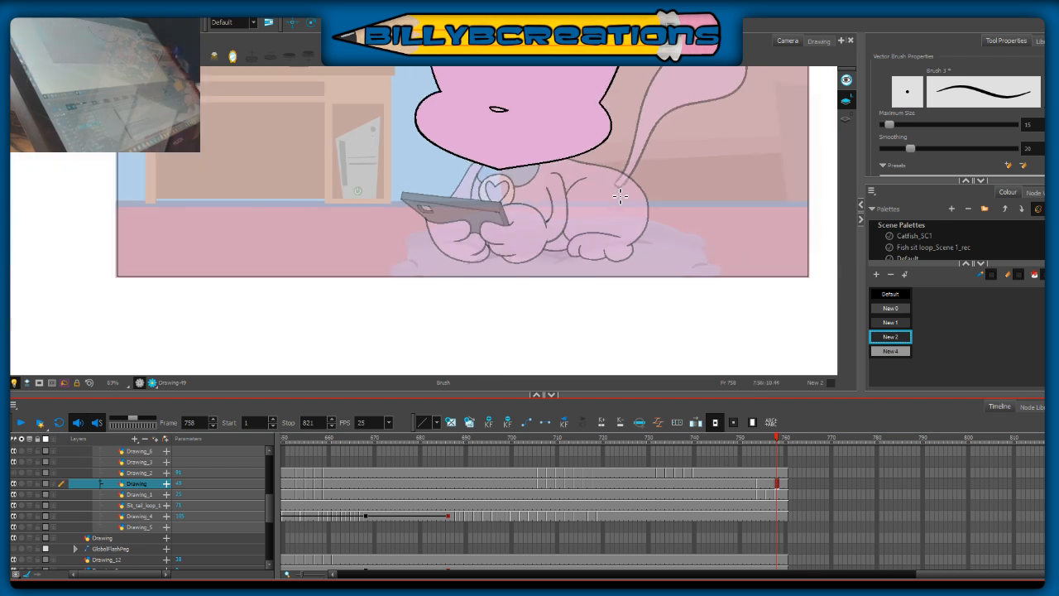
key("space")
mouse_move(656, 215)
left_mouse_down()
mouse_move(591, 270)
mouse_move(594, 292)
left_mouse_up()
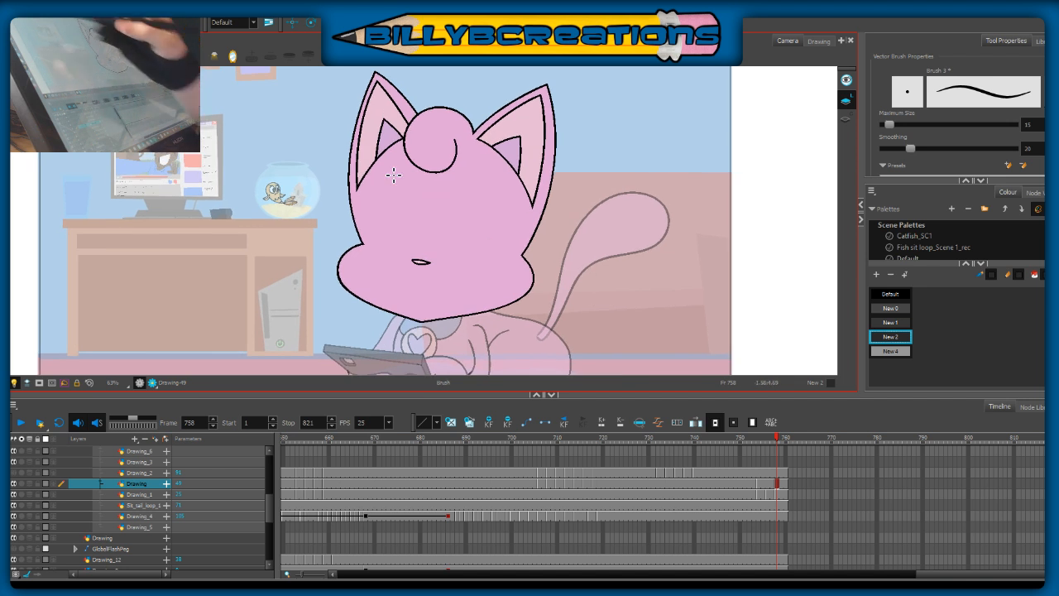
key("alt+s")
mouse_move(604, 108)
left_mouse_down()
mouse_move(257, 268)
mouse_move(568, 312)
mouse_move(551, 78)
left_mouse_up()
left_click(702, 256)
left_click(770, 486)
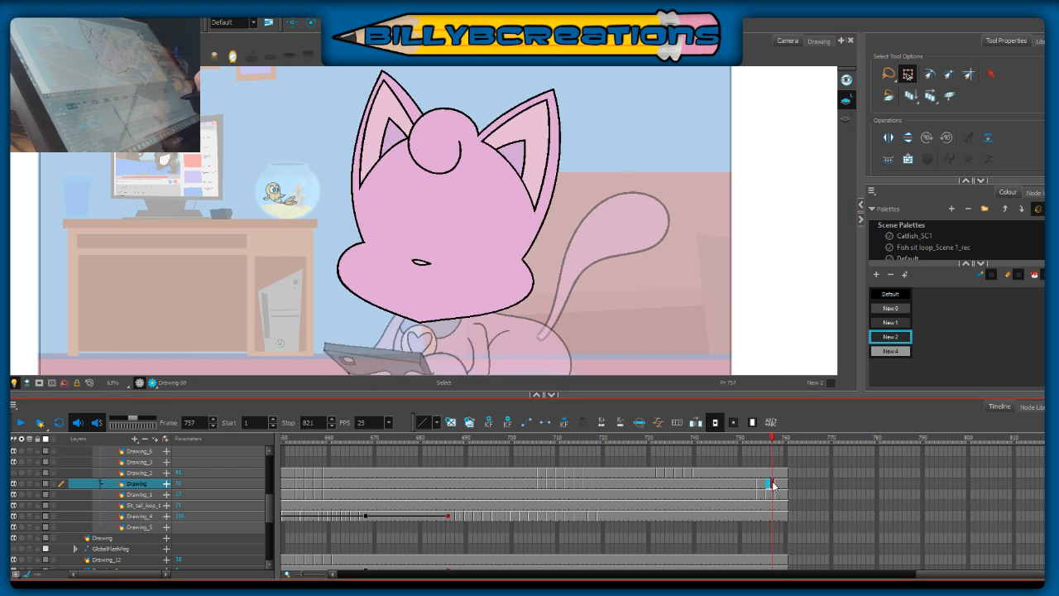
key("Delete")
key(".")
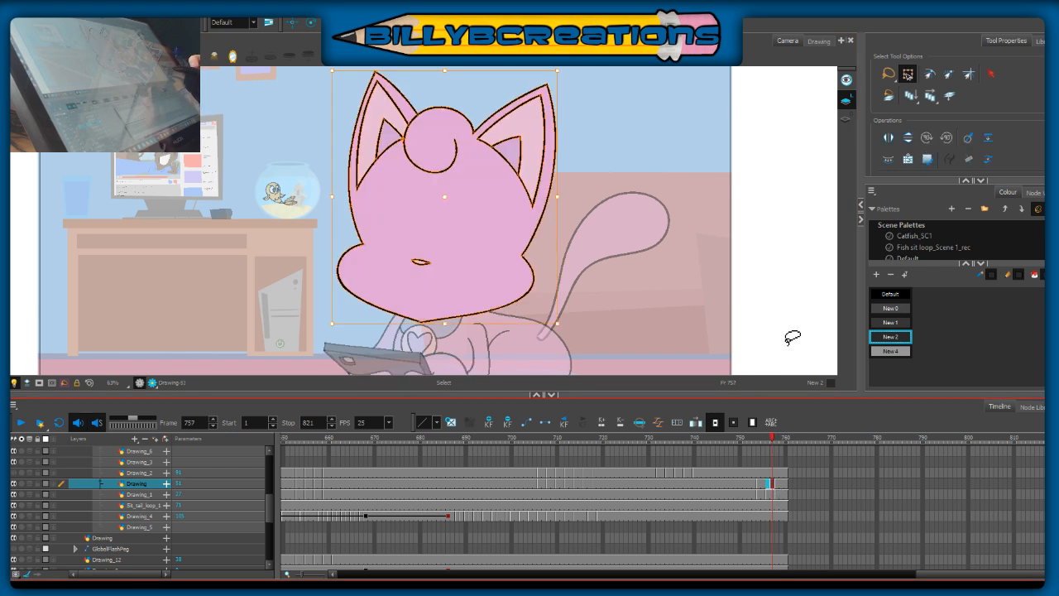
Step: Undo the last change to the head layer's drawings and compare the heads at frames 757 and 758
left_click(773, 482)
left_click(768, 484)
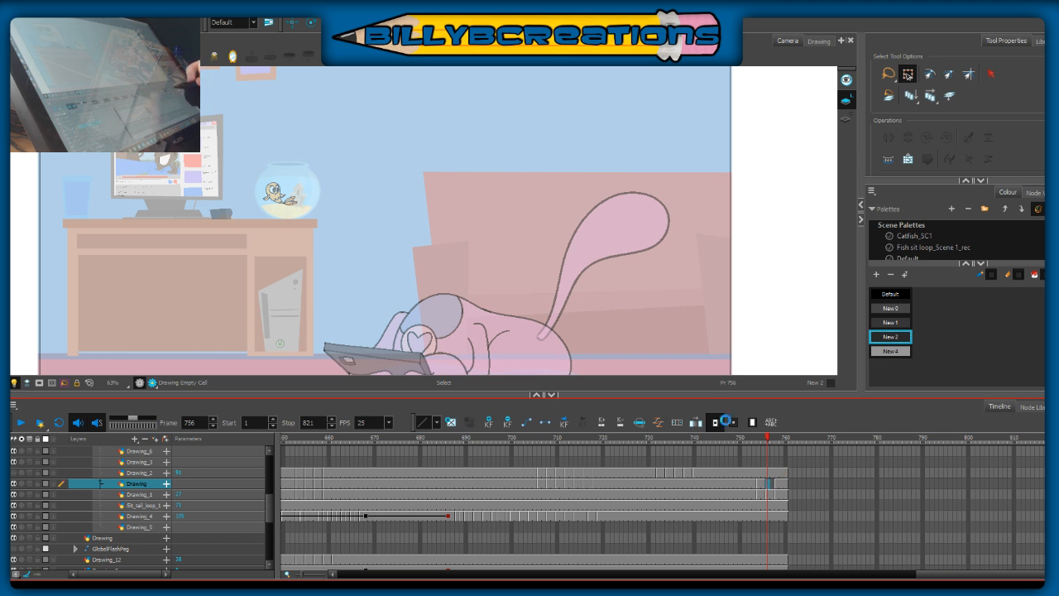
left_click(772, 484)
key("ctrl+z")
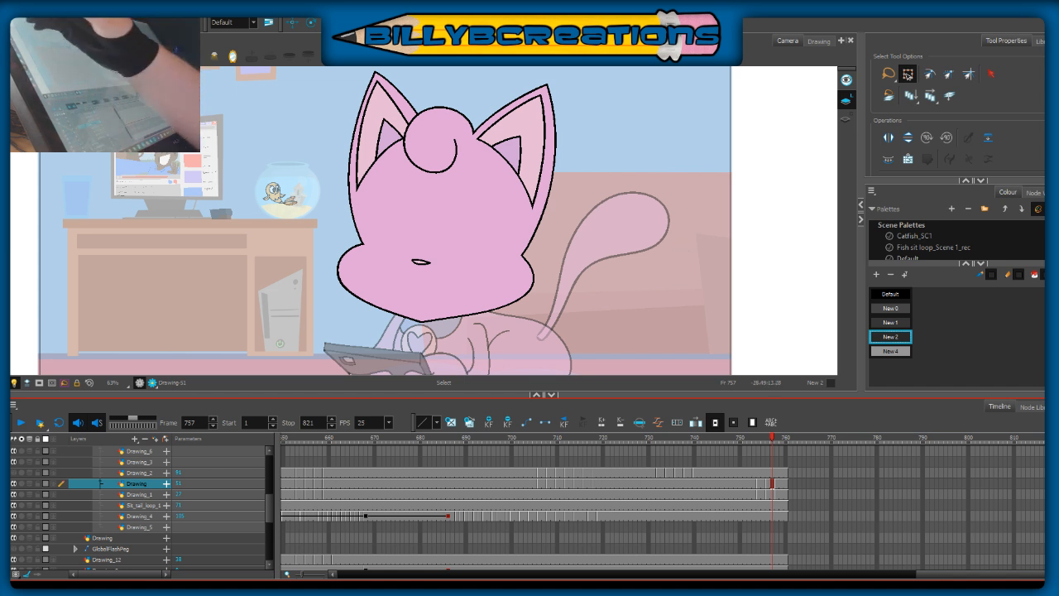
key("alt+b")
left_click(777, 440)
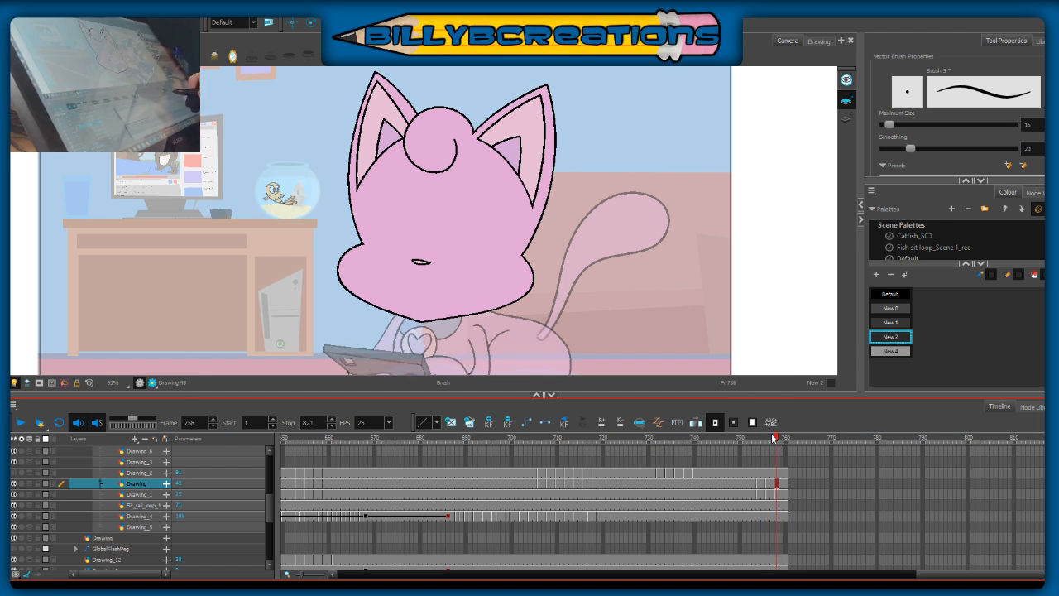
Step: Select the head drawing at frame 756 on the Drawing layer and nudge it slightly upward as an in-between
left_click(768, 440)
key("alt+s")
mouse_move(574, 101)
left_mouse_down()
mouse_move(541, 71)
mouse_move(280, 137)
mouse_move(564, 339)
mouse_move(555, 88)
left_mouse_up()
key("Up")
key("Up")
key("Up")
key("Up")
key("Up")
key("Up")
left_click(702, 260)
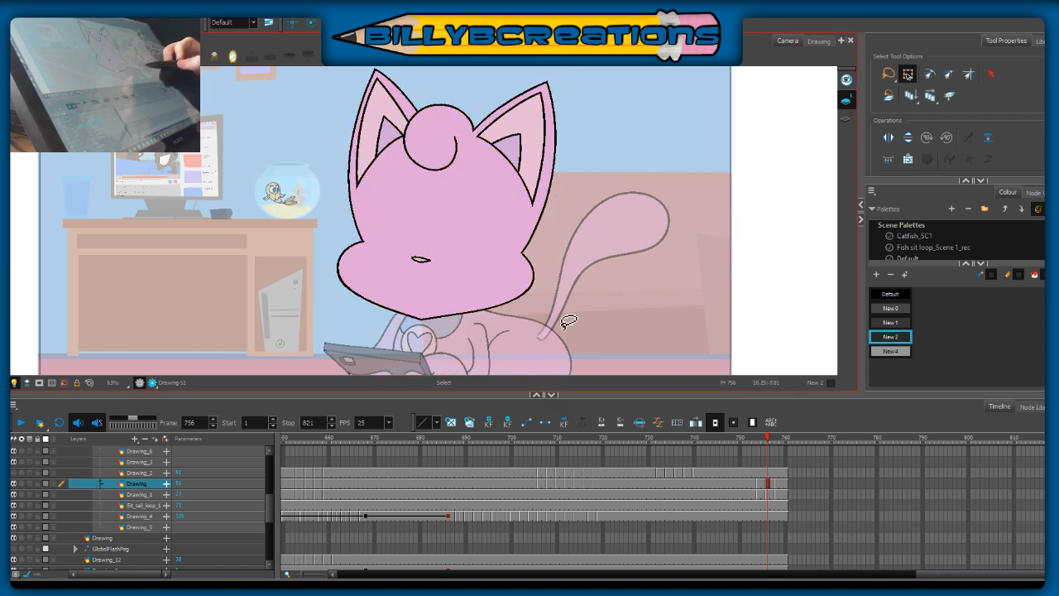
Step: Turn off the light table and play the animation from frame 706 to check the cat's head and body motion
mouse_move(768, 441)
left_mouse_down()
mouse_move(780, 440)
mouse_move(745, 458)
mouse_move(781, 458)
mouse_move(726, 478)
left_mouse_up()
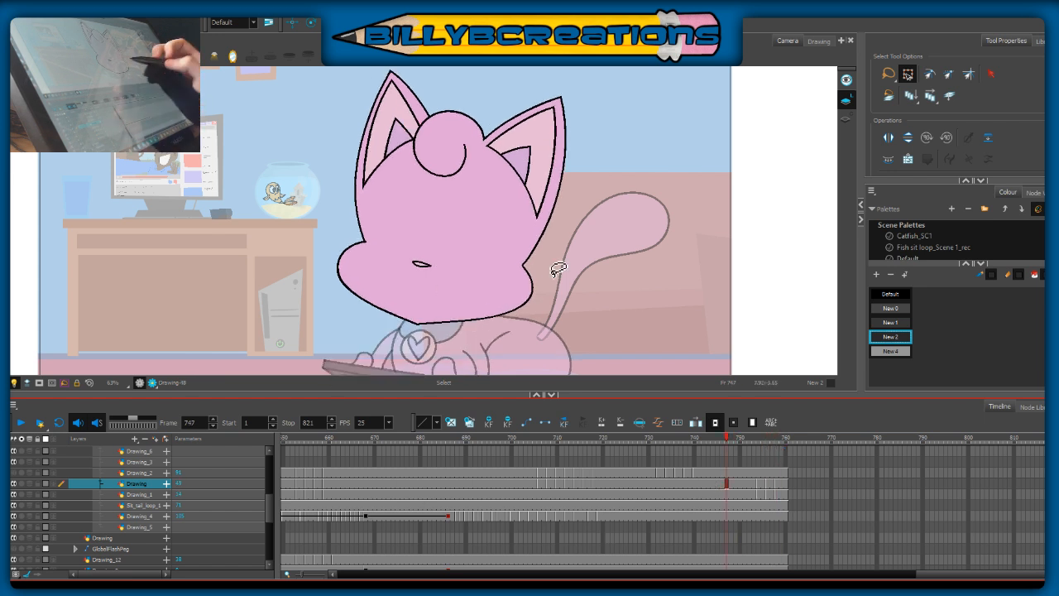
left_click(13, 383)
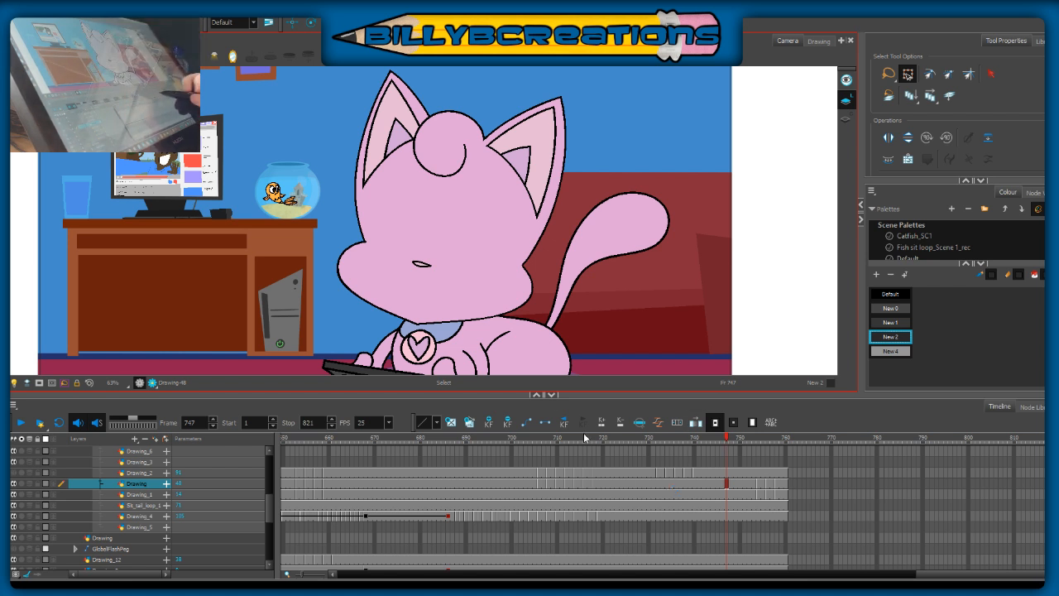
left_click(539, 436)
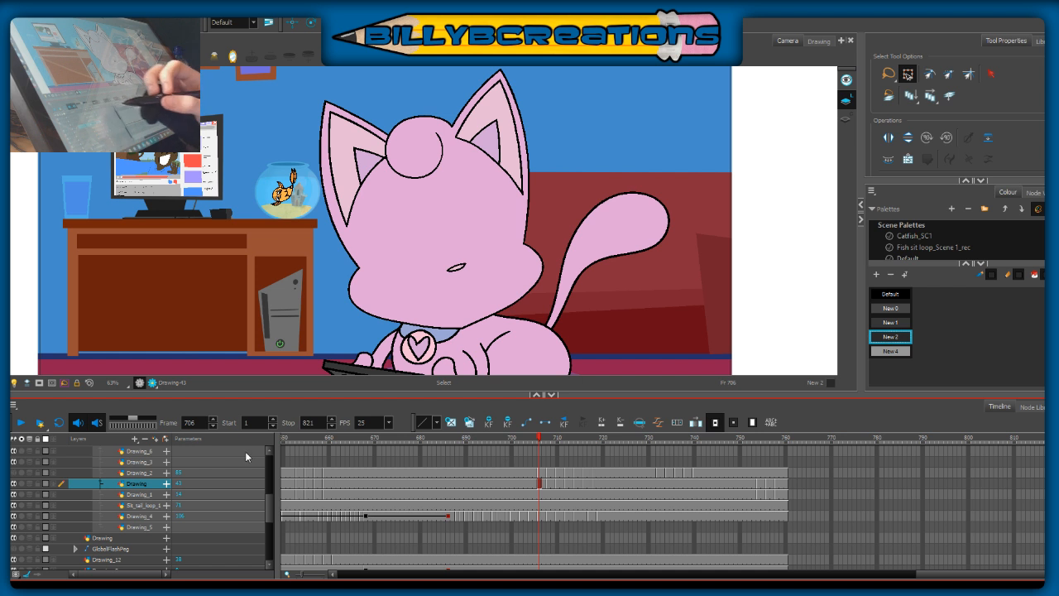
left_click(20, 423)
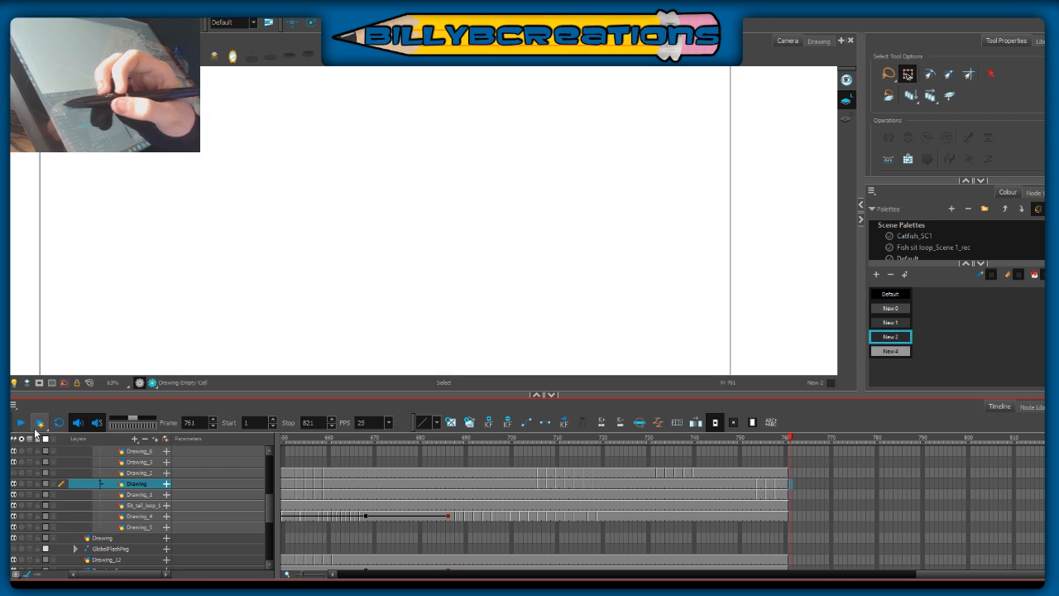
left_click(21, 423)
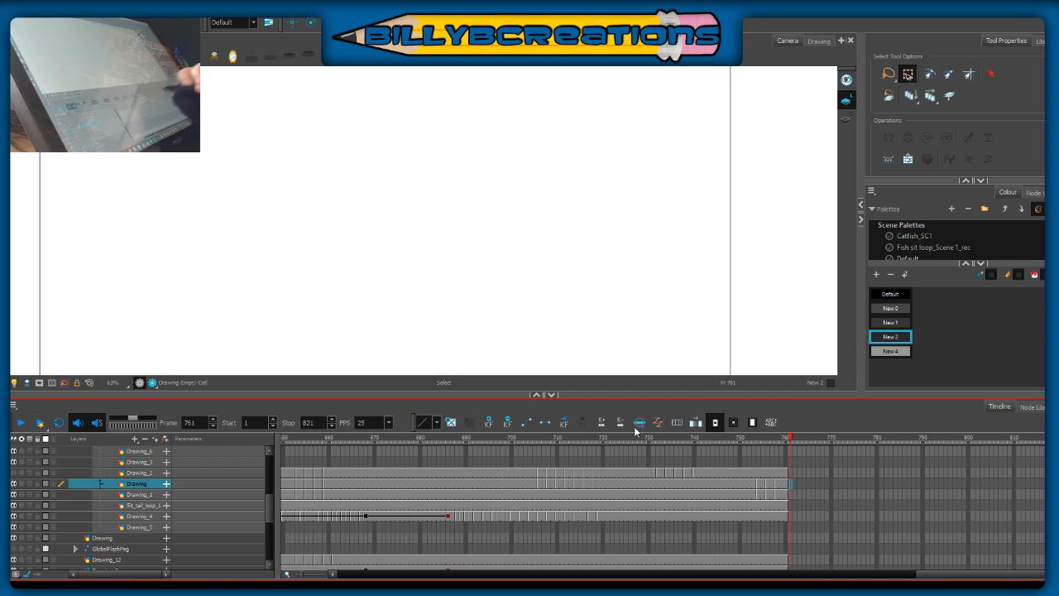
left_click(755, 439)
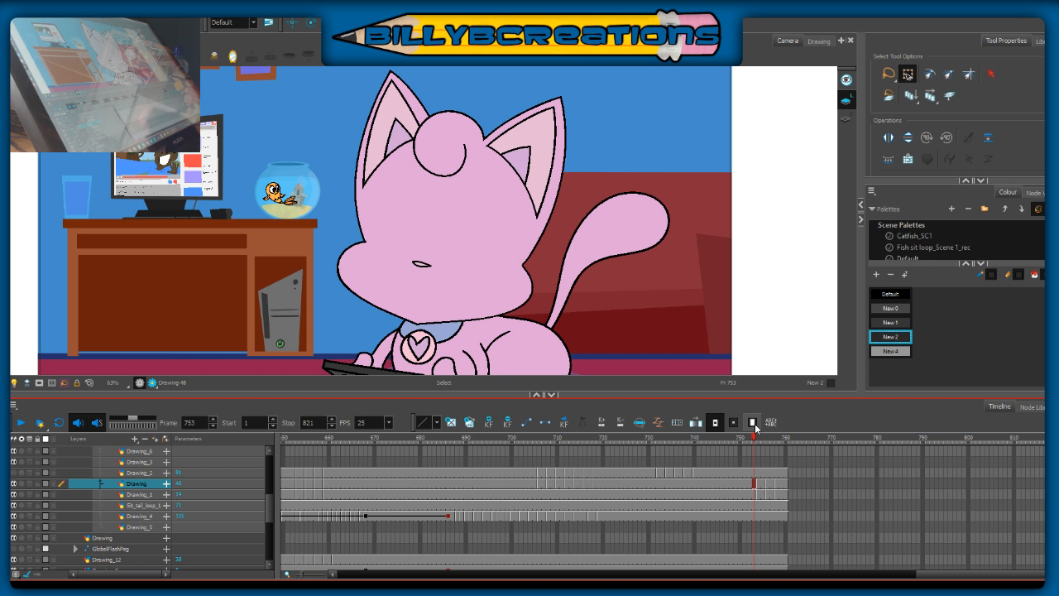
Step: Extend the exposures of the layers from Drawing_2 through Drawing_4, plus Drawing_12, Drawing_9 and BOARD003, to frame 770
left_click_drag(759, 441, 831, 515)
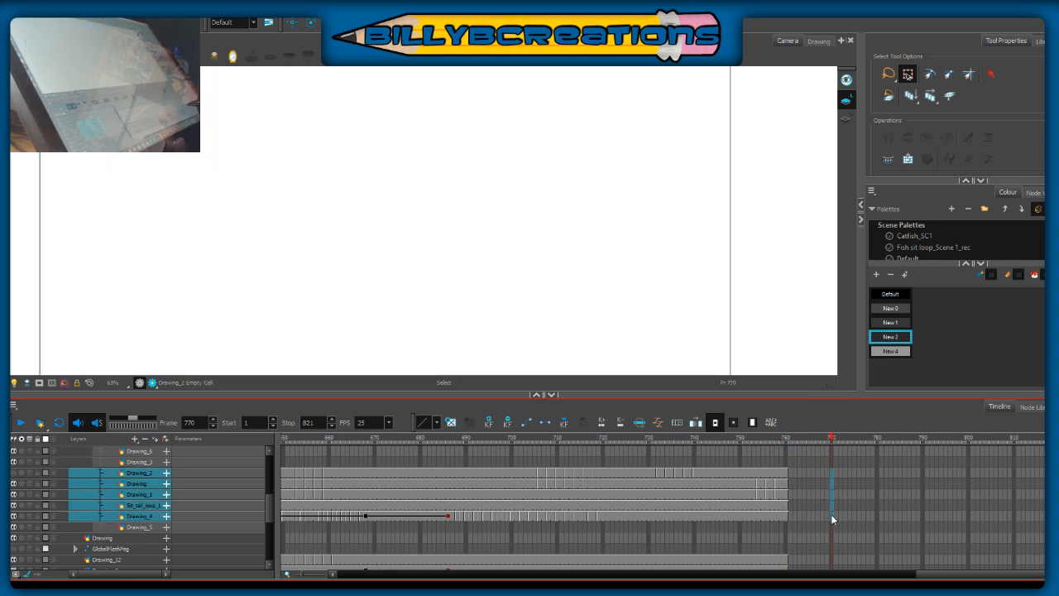
key("F5")
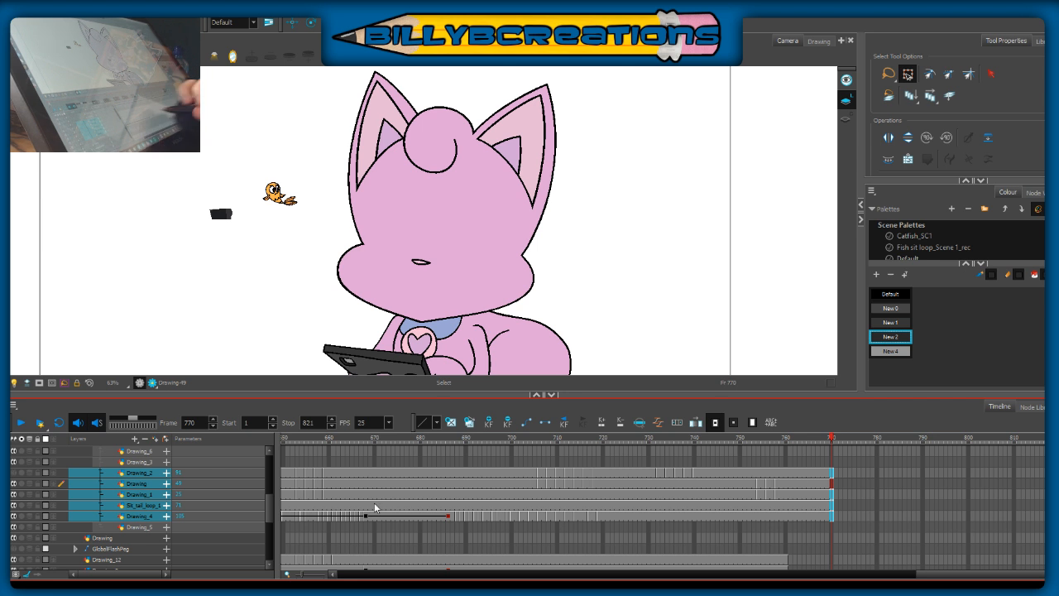
scroll(267, 519, "down", 1)
scroll(267, 519, "down", 3)
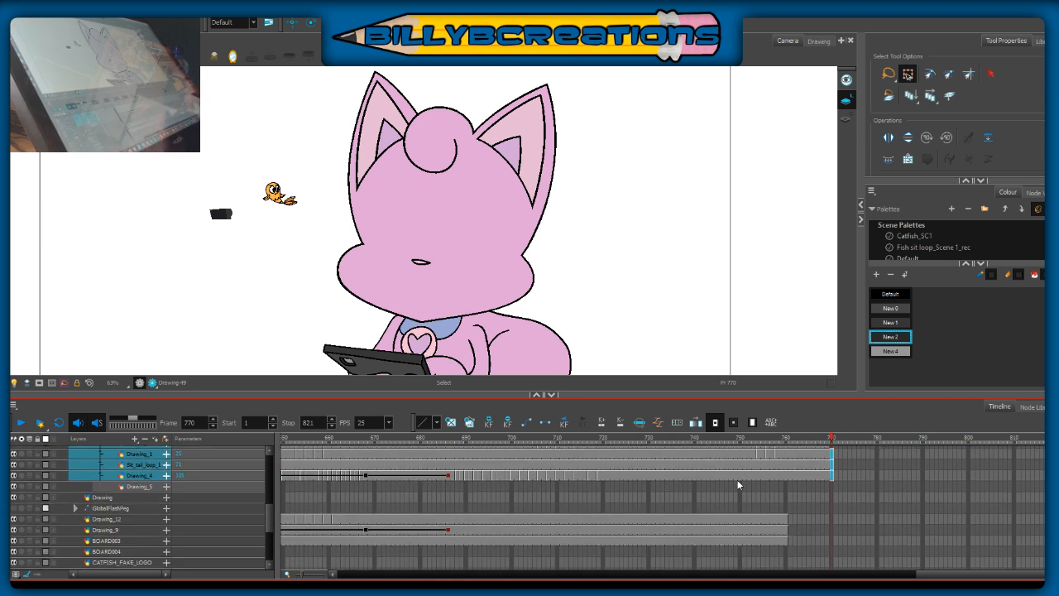
left_click_drag(831, 519, 831, 538)
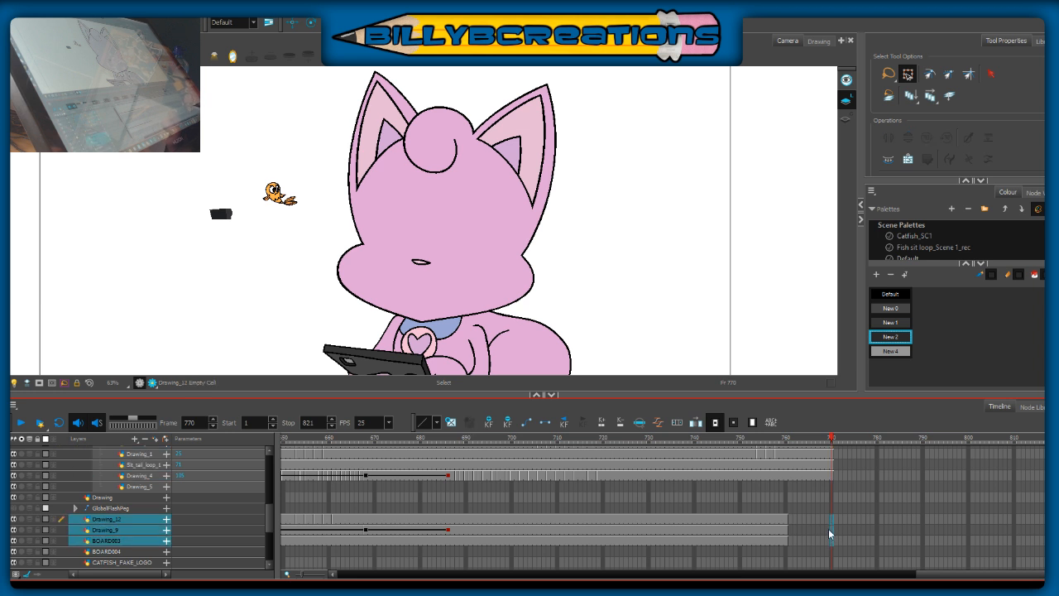
key("F5")
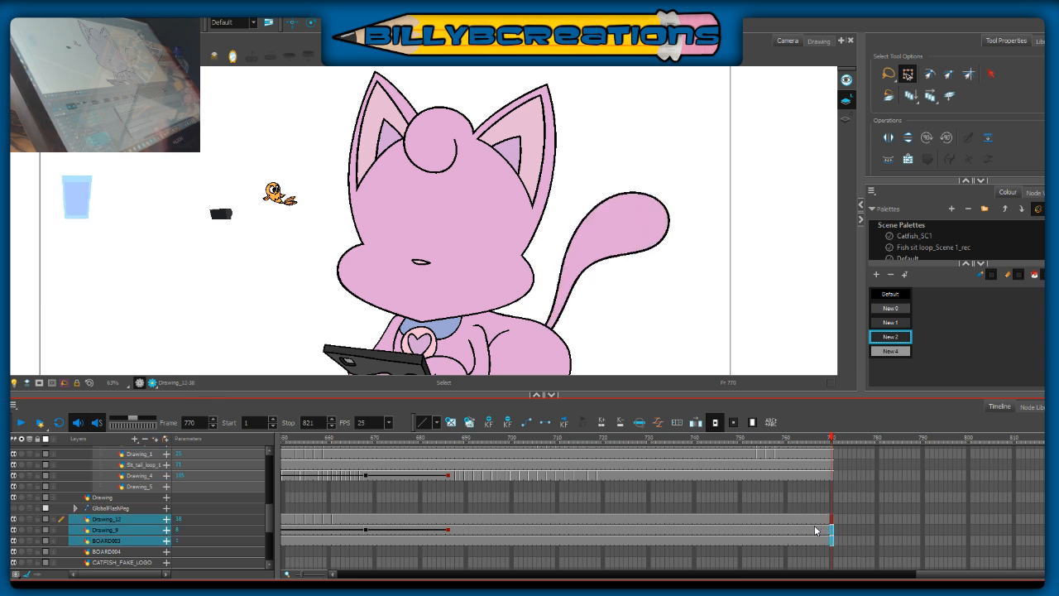
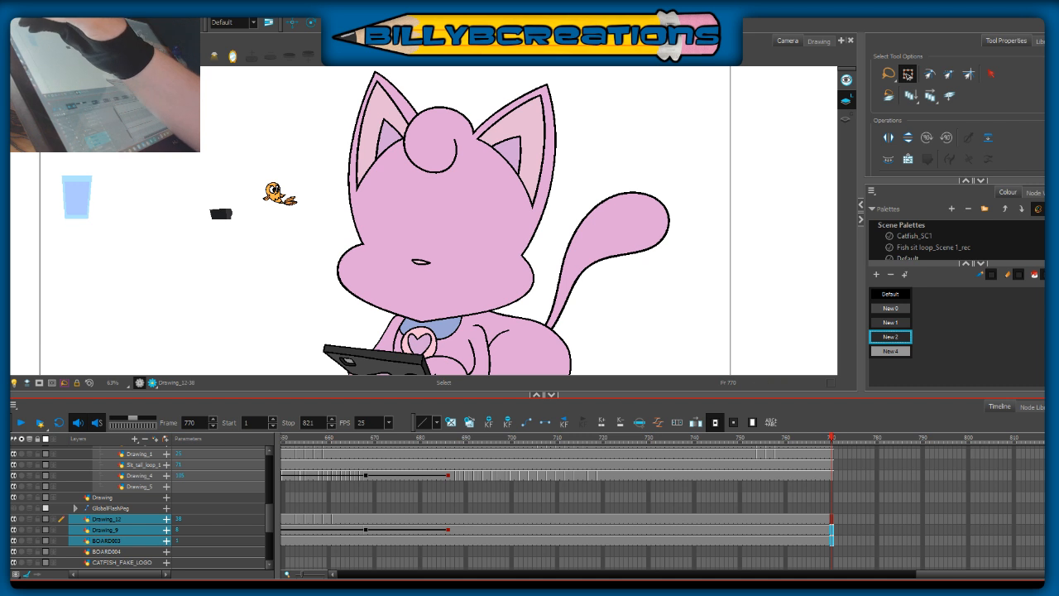
Step: Extend the exposures of the BOARD023, BG_4_1 and screen layers to frame 770
key("alt+b")
scroll(265, 528, "down", 3)
left_click(831, 538)
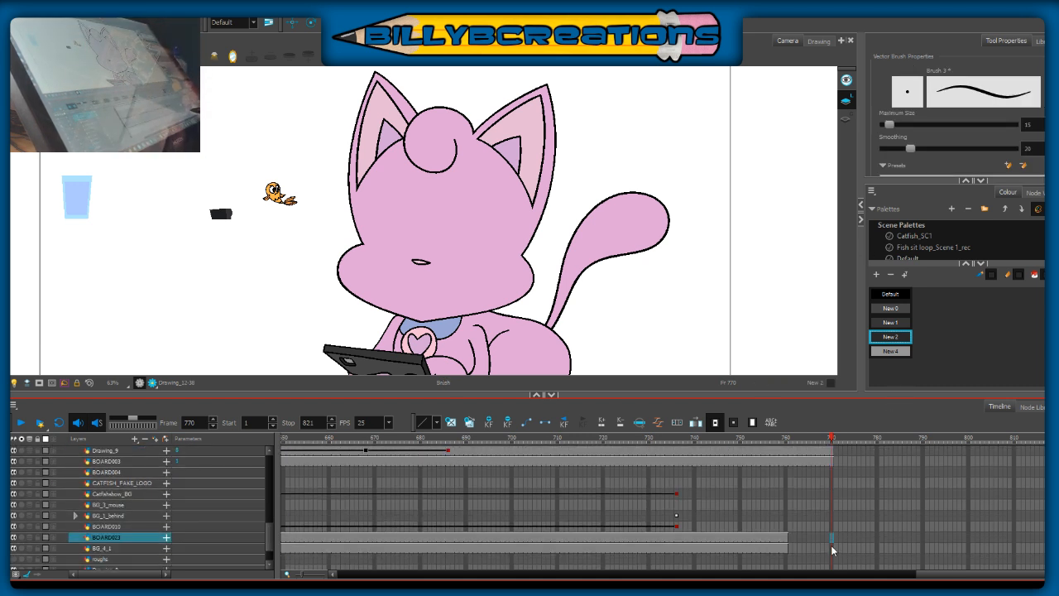
left_click(831, 547, "shift")
key("F5")
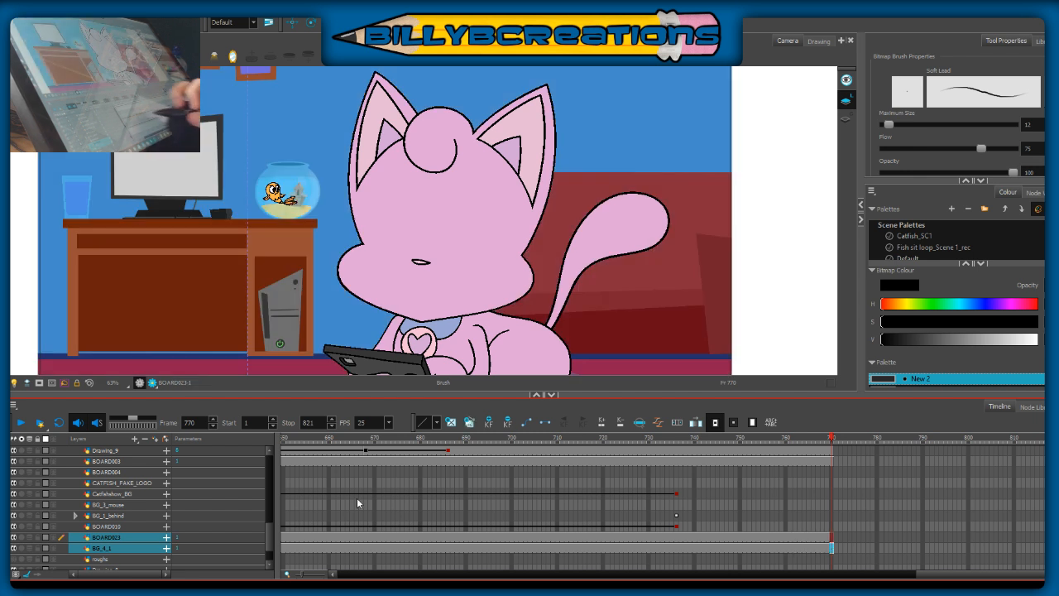
scroll(271, 530, "down", 2)
left_click(832, 544)
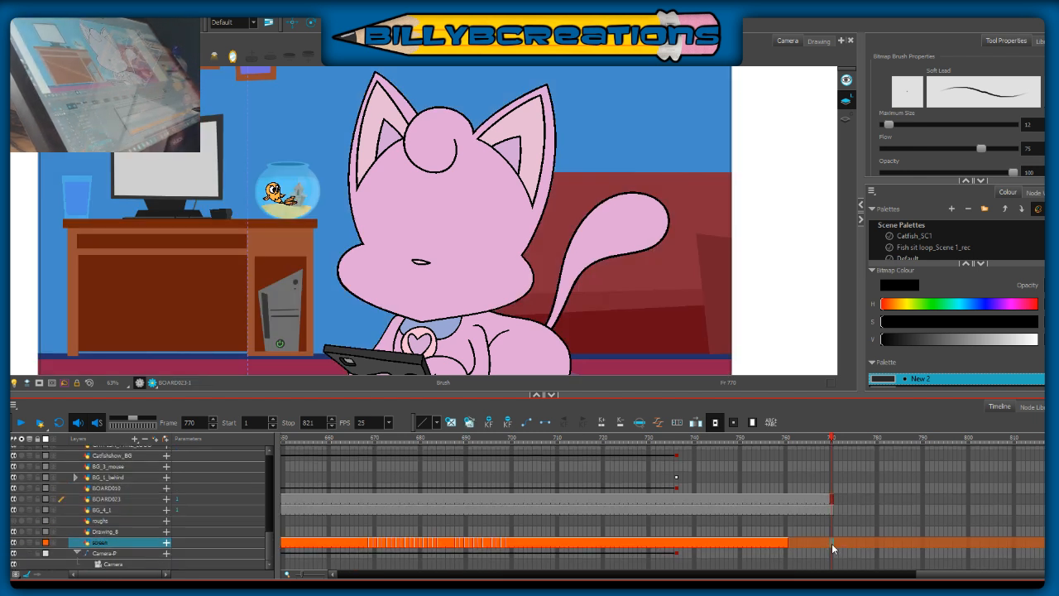
scroll(267, 519, "up", 4)
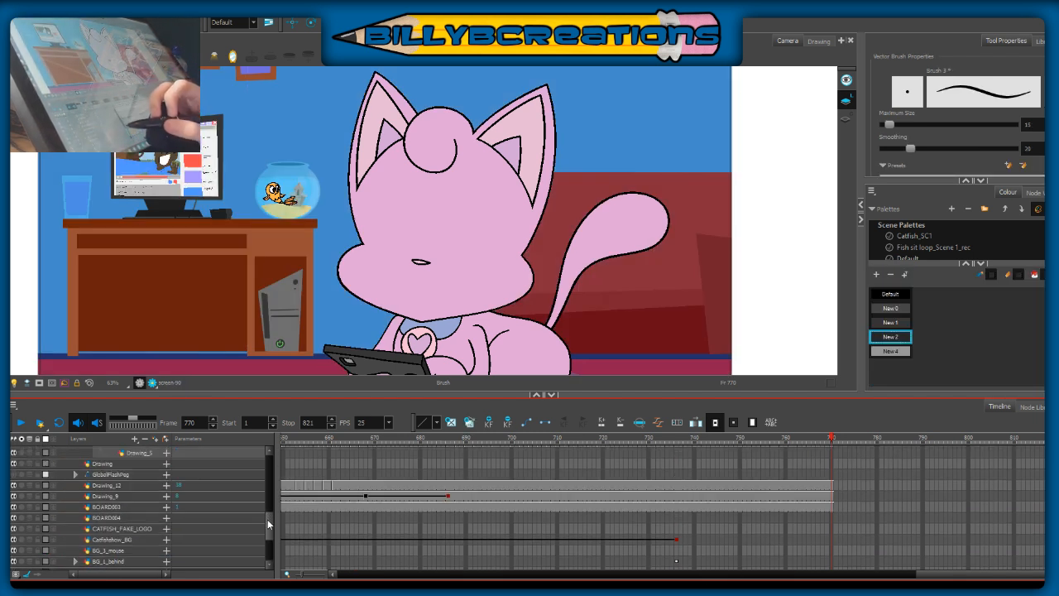
scroll(267, 512, "up", 5)
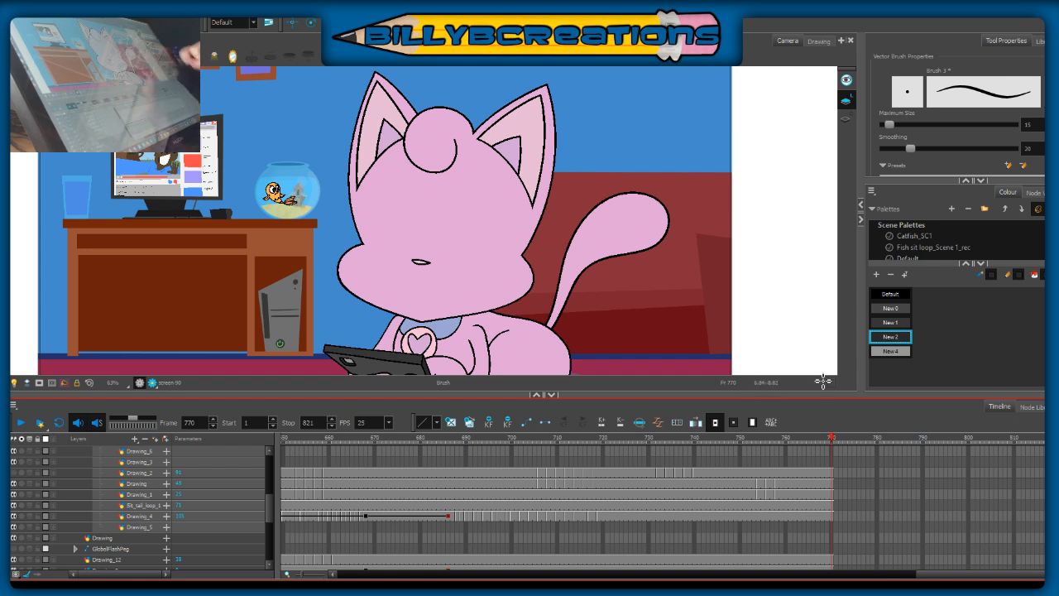
Step: Compare the cat's head and body drawings on the Drawing and Drawing_1 layers between frames 757 and 761
left_click(656, 489)
left_click_drag(656, 490, 778, 496)
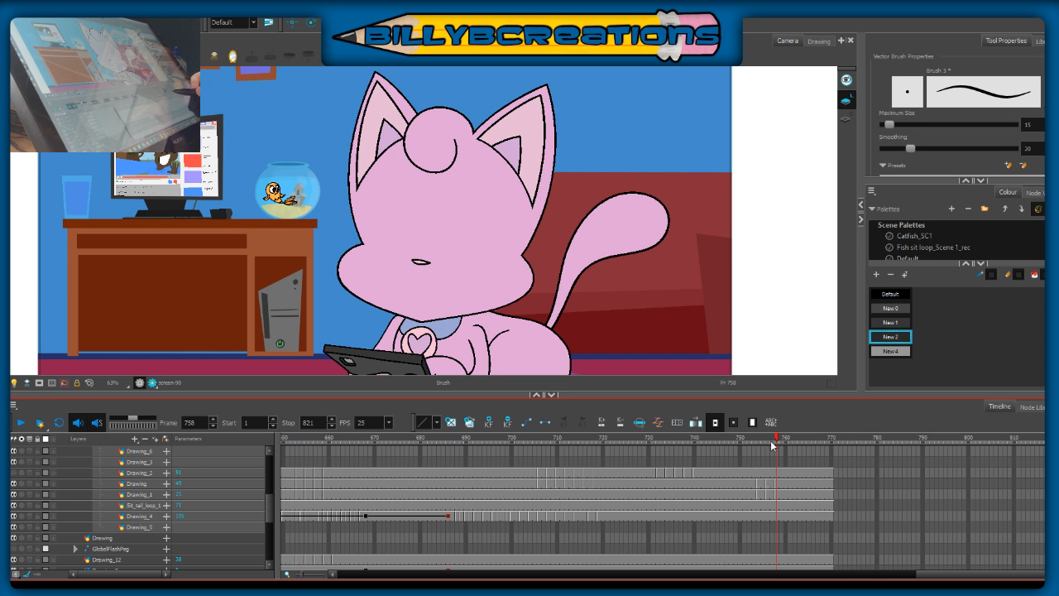
mouse_move(776, 443)
left_mouse_down()
mouse_move(758, 452)
mouse_move(781, 465)
mouse_move(770, 468)
mouse_move(781, 445)
left_mouse_up()
left_click_drag(661, 277, 683, 241)
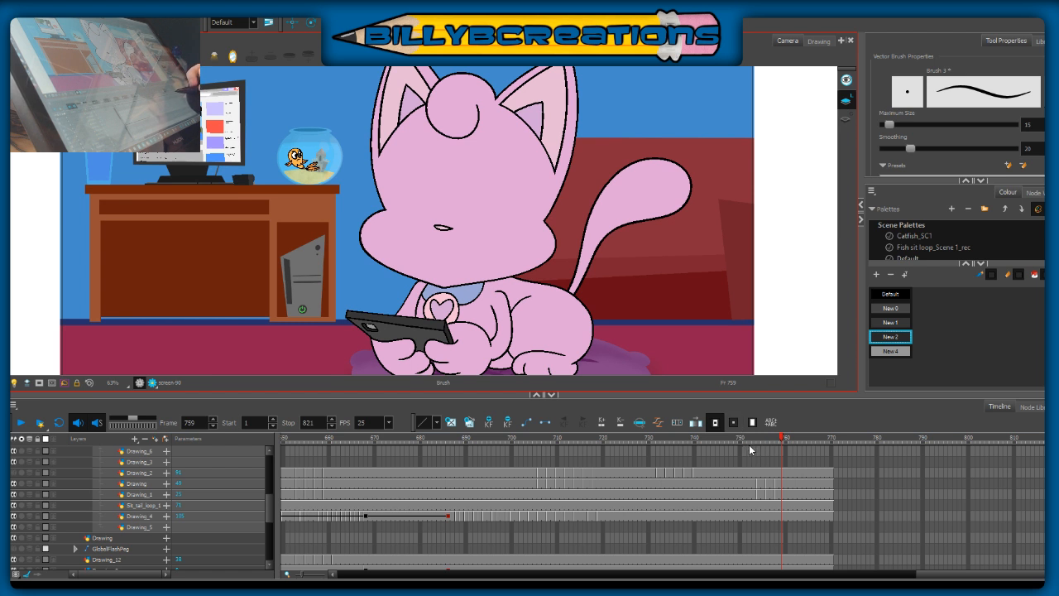
mouse_move(770, 483)
left_mouse_down()
mouse_move(773, 499)
mouse_move(788, 493)
left_mouse_up()
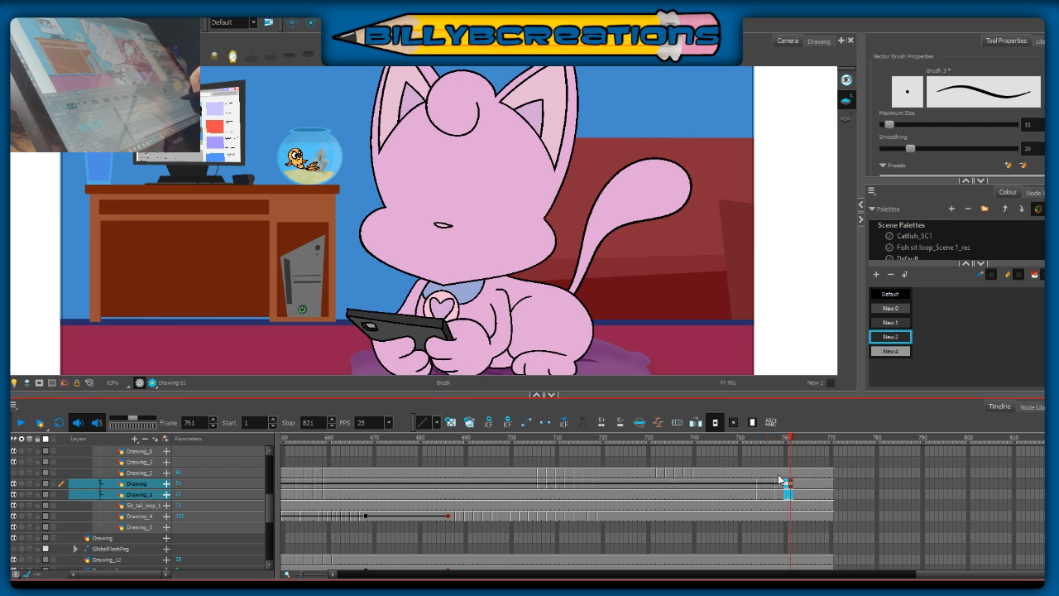
key("F7")
mouse_move(777, 483)
left_mouse_down()
mouse_move(789, 497)
mouse_move(772, 495)
left_mouse_up()
key("F5")
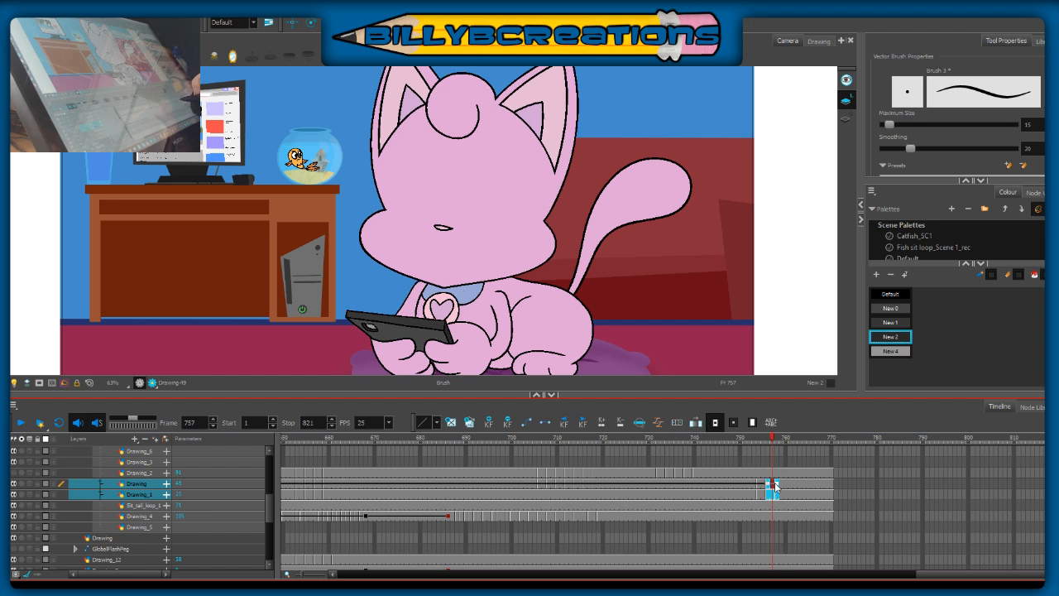
Step: Play the animation from frame 748 to check the cat's return to the phone-holding pose
mouse_move(775, 439)
left_mouse_down()
mouse_move(754, 458)
mouse_move(784, 464)
mouse_move(730, 467)
left_mouse_up()
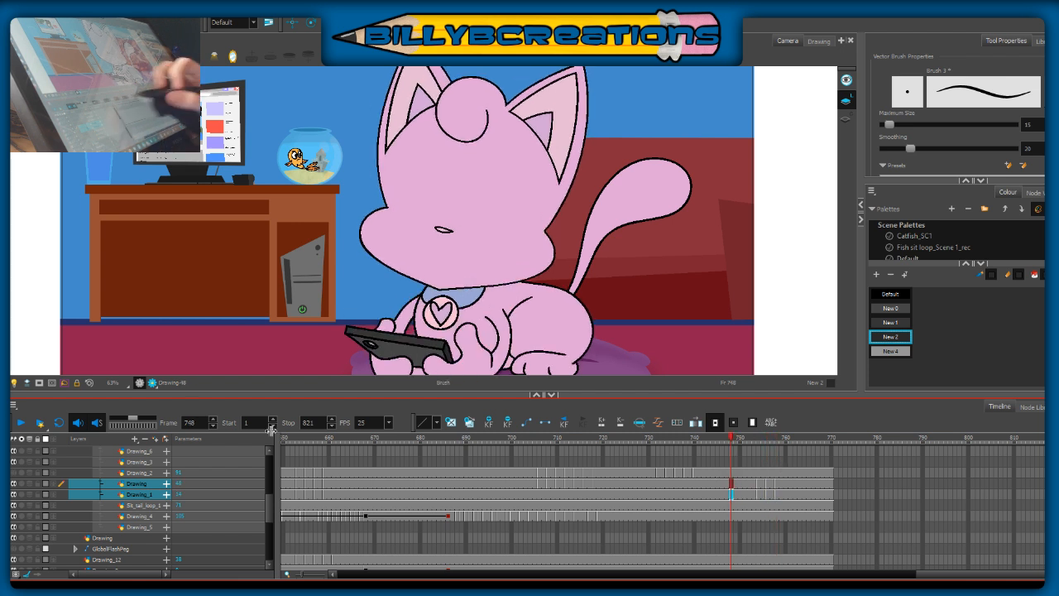
left_click(21, 423)
left_click(22, 424)
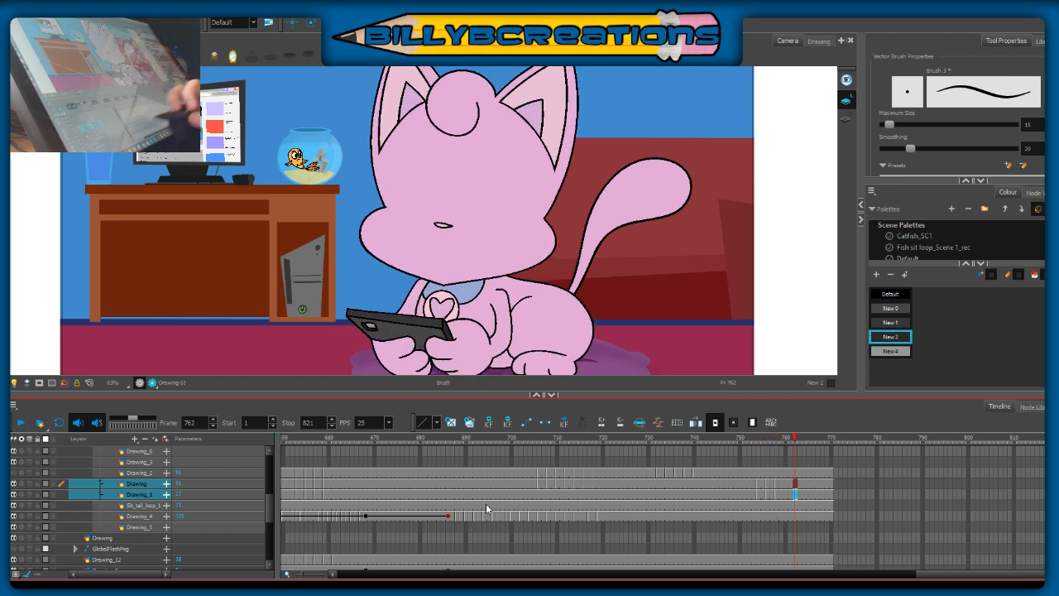
left_click_drag(783, 444, 771, 443)
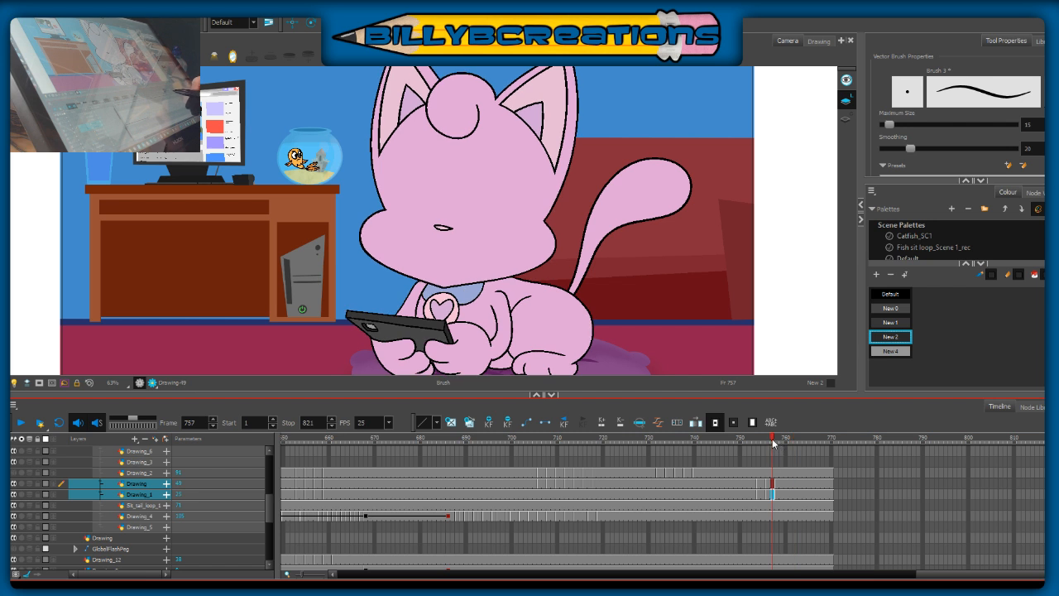
Step: Select the head drawing at frame 756 on the Drawing layer and place its pivot at the chin
key("alt+s")
left_click_drag(607, 189, 603, 251)
mouse_move(610, 99)
left_mouse_down()
mouse_move(462, 67)
mouse_move(277, 230)
mouse_move(610, 98)
left_mouse_up()
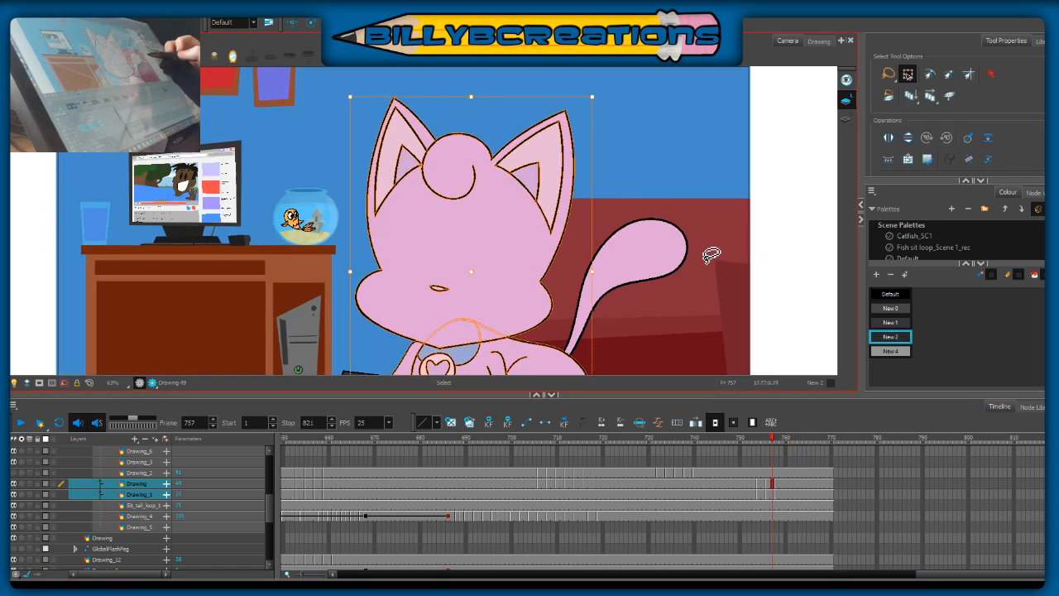
left_click(762, 445)
mouse_move(762, 448)
left_mouse_down()
mouse_move(780, 461)
mouse_move(752, 468)
mouse_move(782, 473)
mouse_move(750, 478)
left_mouse_up()
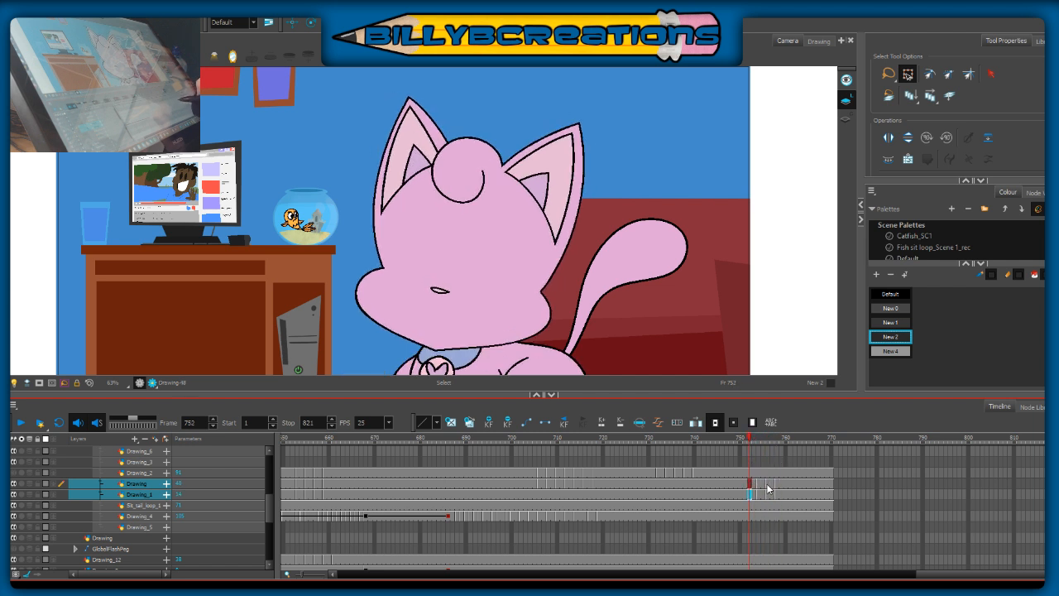
left_click(768, 485)
mouse_move(568, 75)
left_mouse_down()
mouse_move(348, 356)
mouse_move(579, 348)
left_mouse_up()
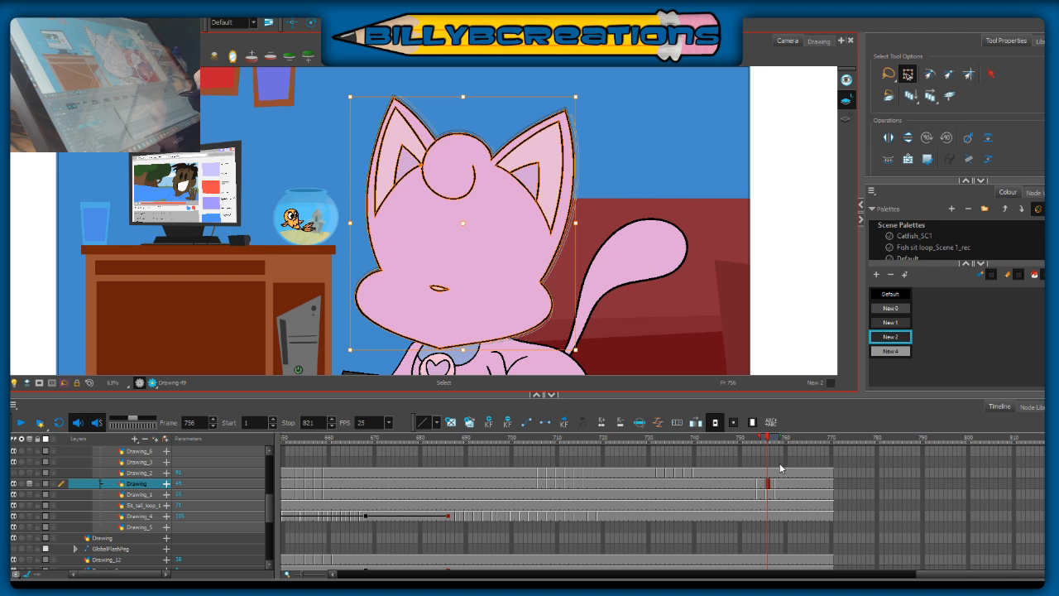
left_click_drag(469, 228, 467, 346)
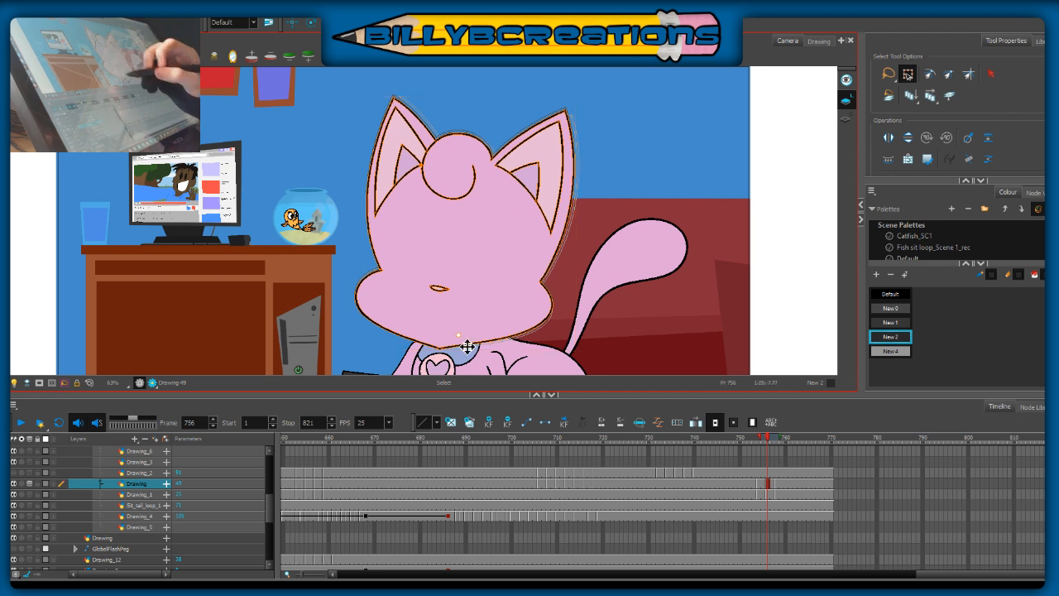
Step: Rotate the head at frame 756 slightly clockwise, nudge it up a little and turn off the light table
left_click_drag(579, 89, 583, 88)
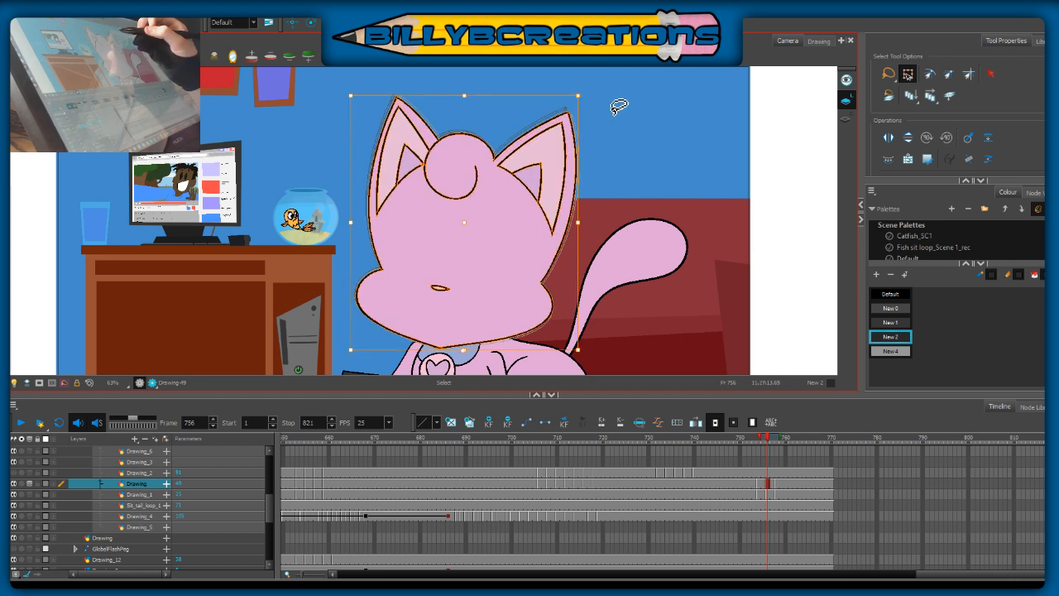
key("Up")
key("Up")
key("Up")
key("Up")
left_click(635, 132)
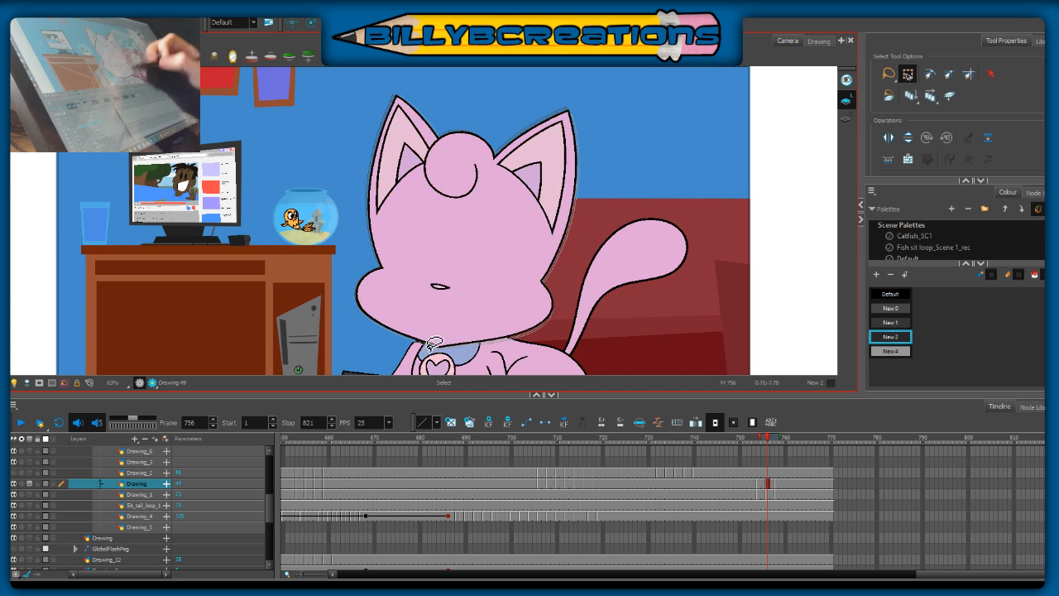
left_click(195, 56)
Step: Scrub between frames 754 and 762 to check the adjusted head together with the body and phone
mouse_move(763, 445)
left_mouse_down()
mouse_move(756, 452)
mouse_move(787, 460)
mouse_move(761, 485)
mouse_move(787, 494)
left_mouse_up()
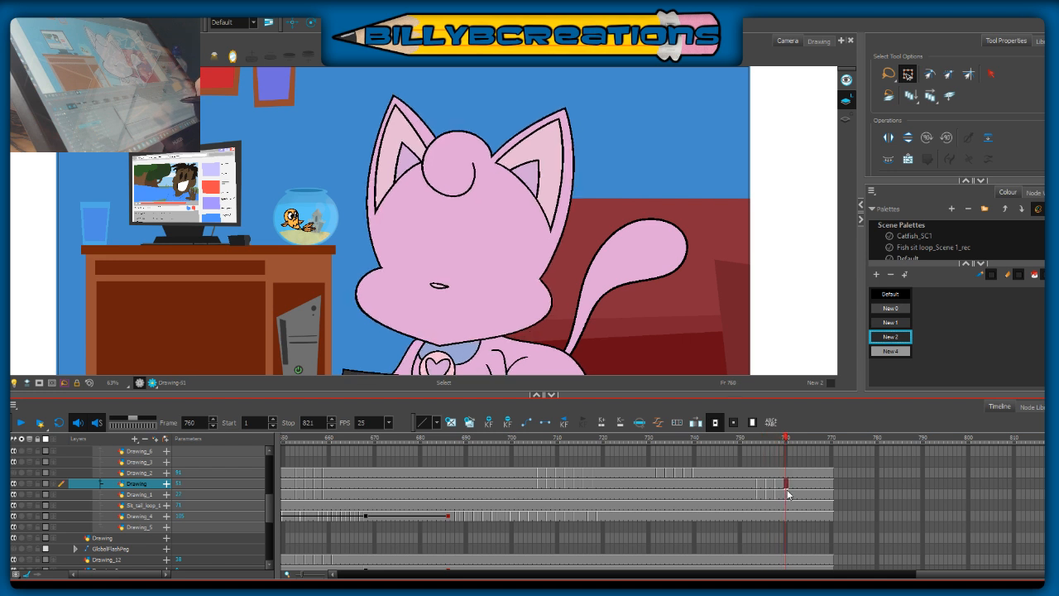
left_click_drag(664, 304, 650, 212)
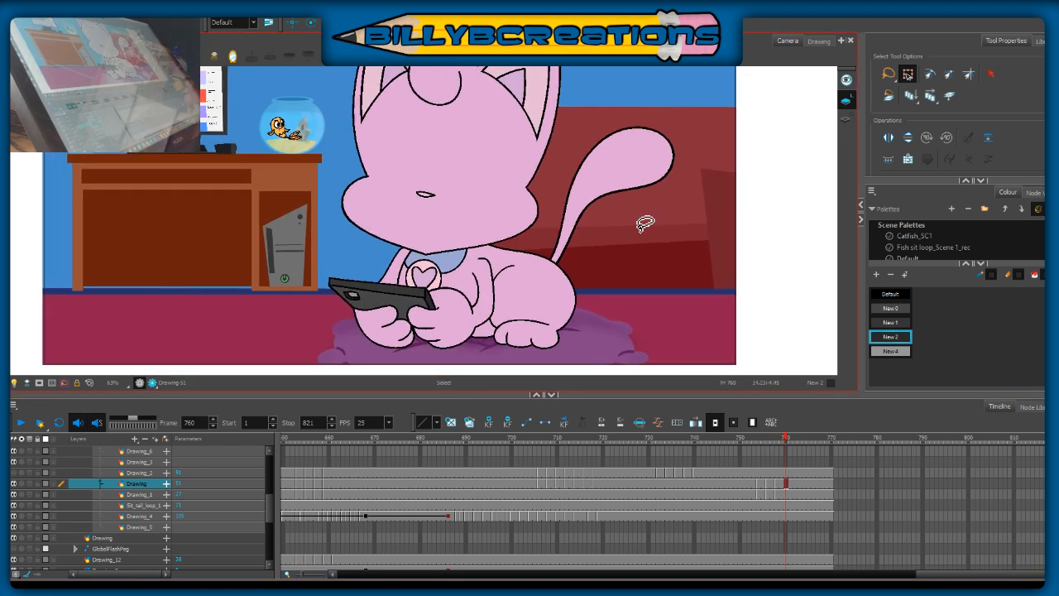
left_click(758, 445)
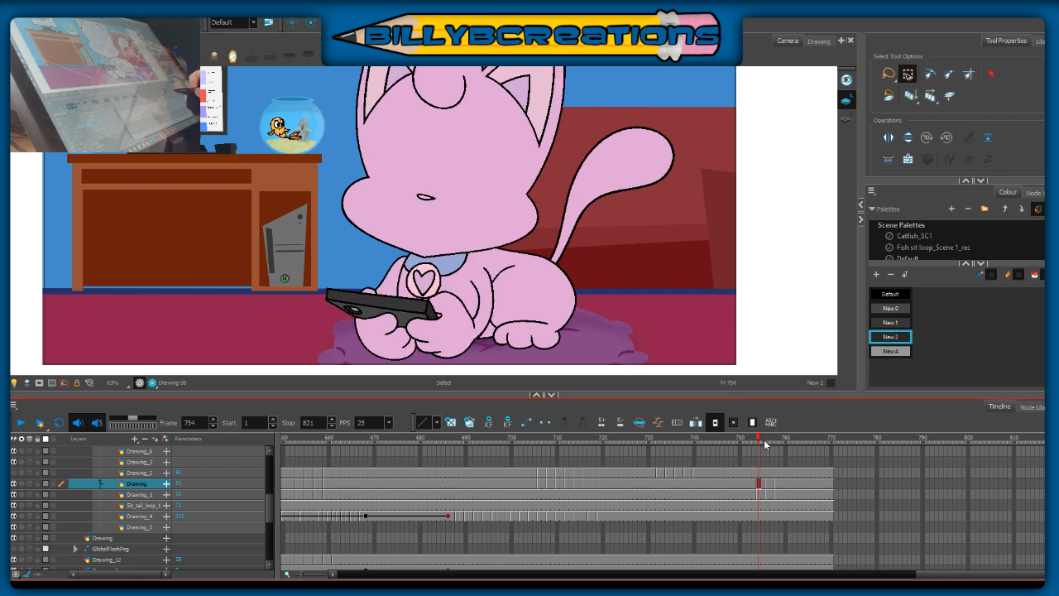
left_click(782, 447)
mouse_move(785, 483)
left_mouse_down()
mouse_move(797, 488)
mouse_move(749, 497)
mouse_move(795, 504)
left_mouse_up()
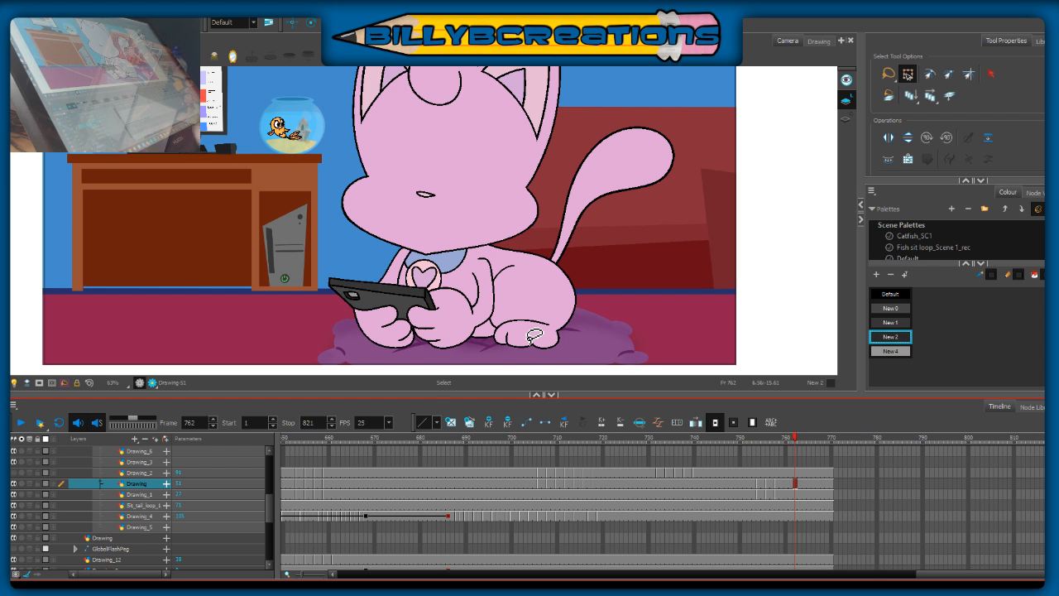
Step: Switch to the Brush tool and compare the cat's poses around frames 764, 761, 753 and 702
key("alt+b")
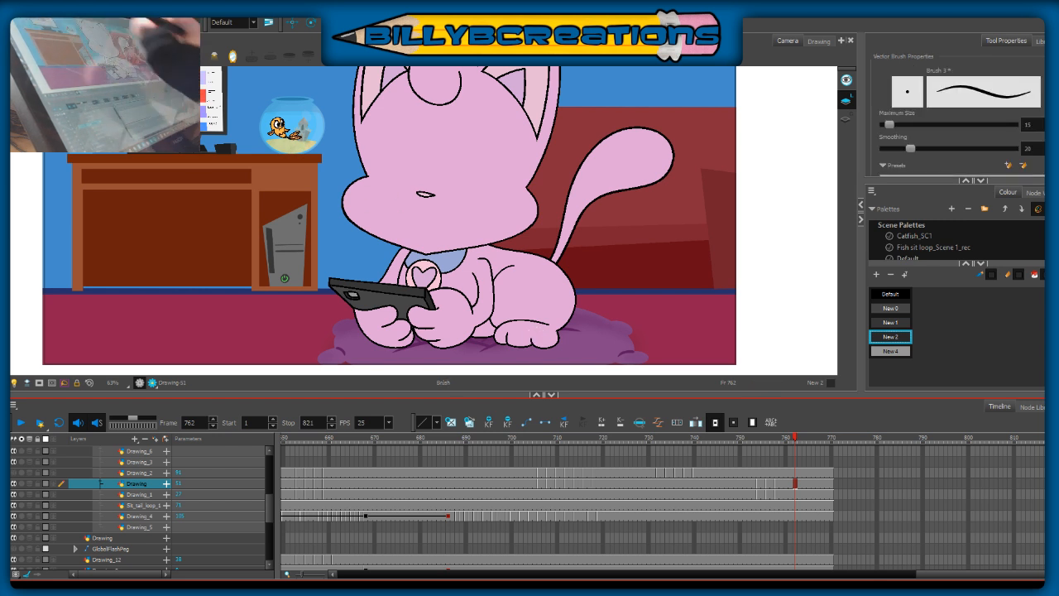
mouse_move(765, 246)
left_mouse_down()
mouse_move(766, 279)
mouse_move(778, 286)
left_mouse_up()
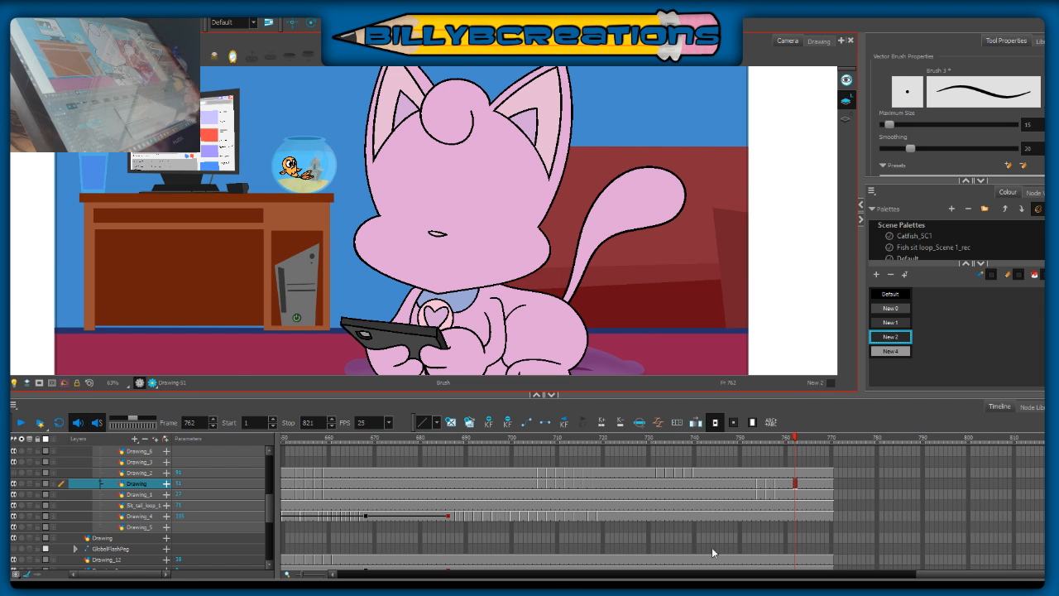
left_click_drag(788, 440, 802, 466)
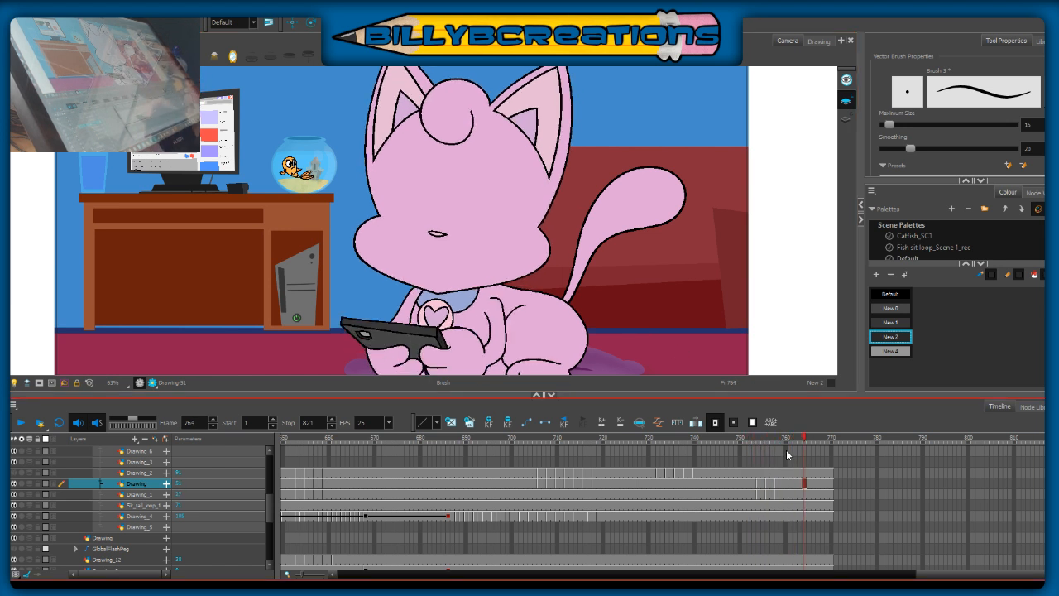
left_click(752, 484)
left_click_drag(756, 488, 798, 506)
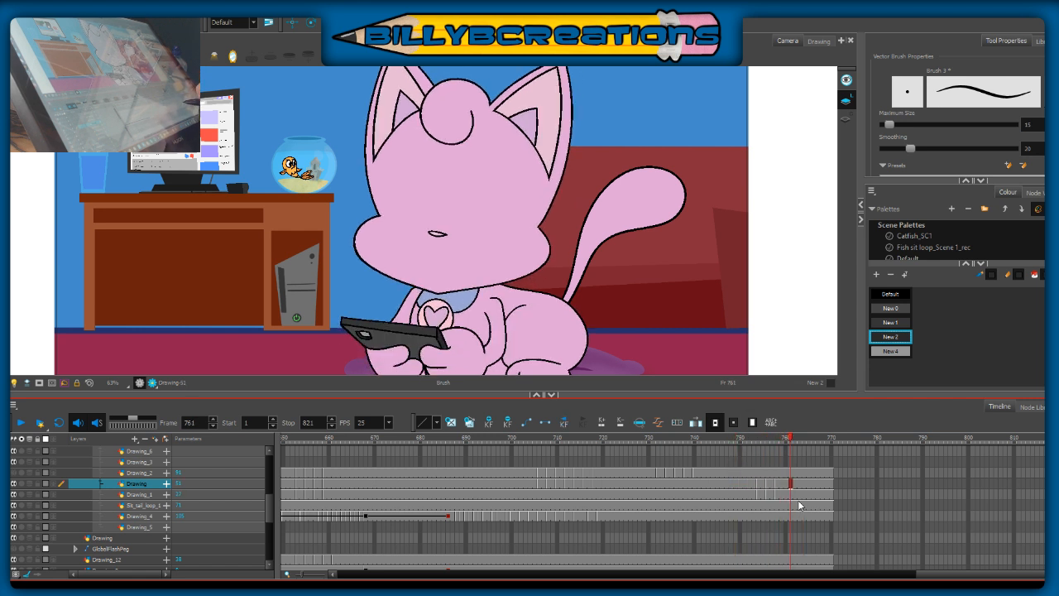
left_click(755, 441)
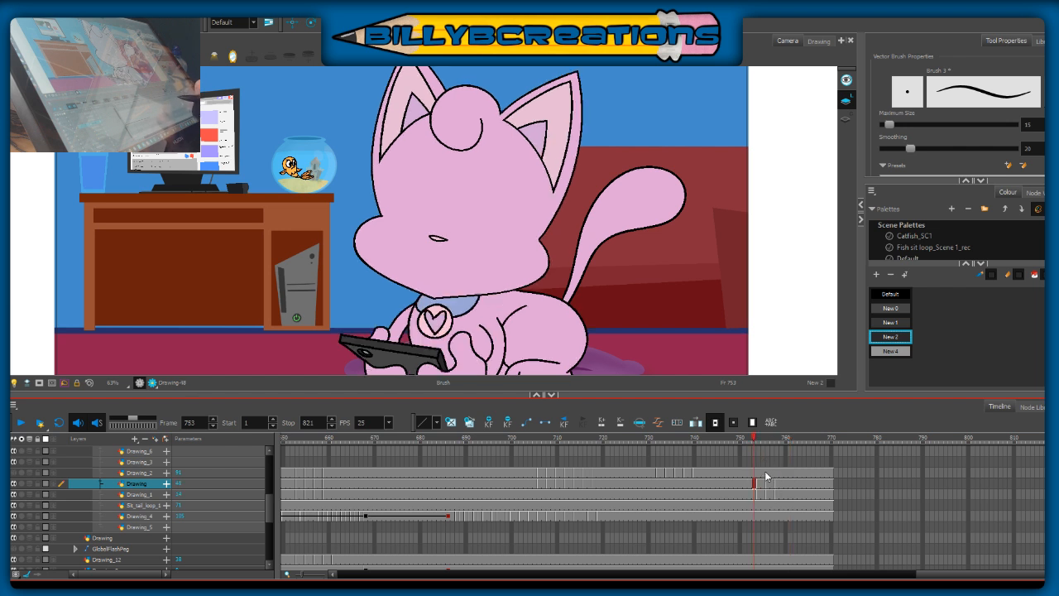
left_click(520, 441)
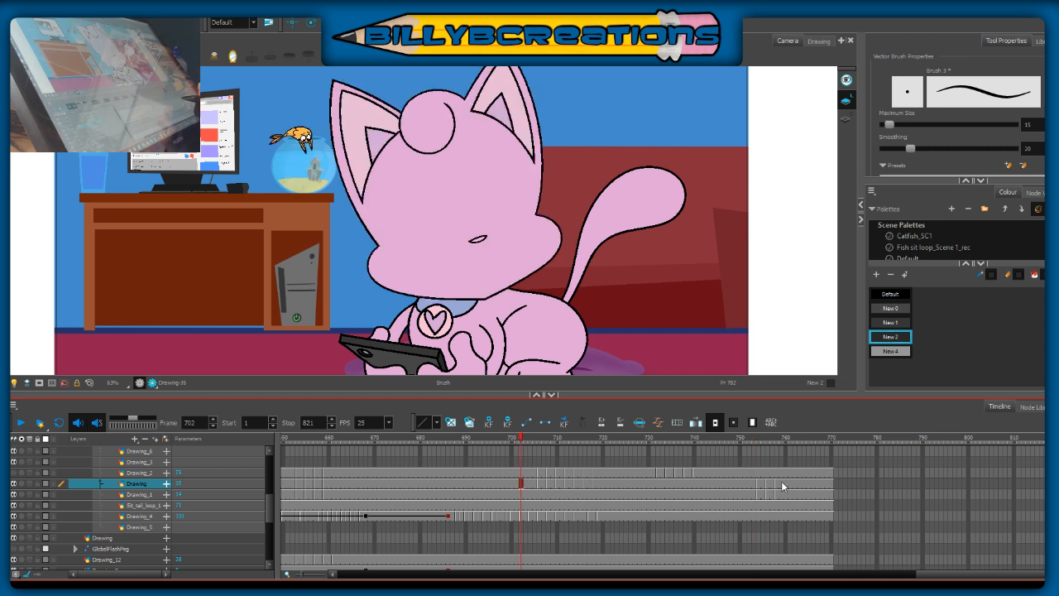
Step: Scrub around frames 754 to 760, and play the animation from frame 751 to check the settling motion
left_click(781, 439)
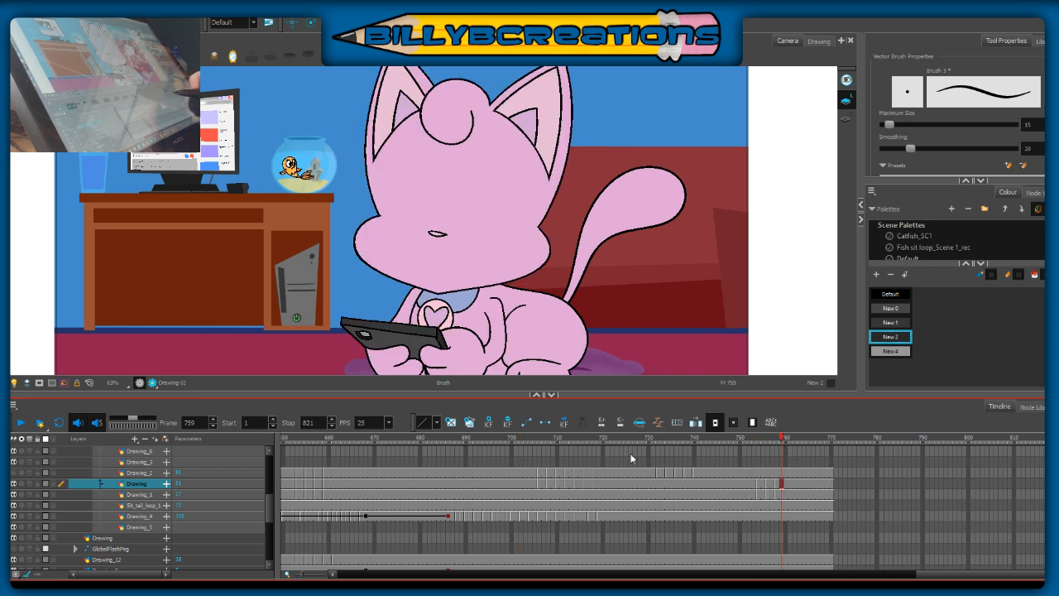
left_click(758, 438)
left_click_drag(757, 465, 786, 467)
left_click(747, 483)
left_click(20, 423)
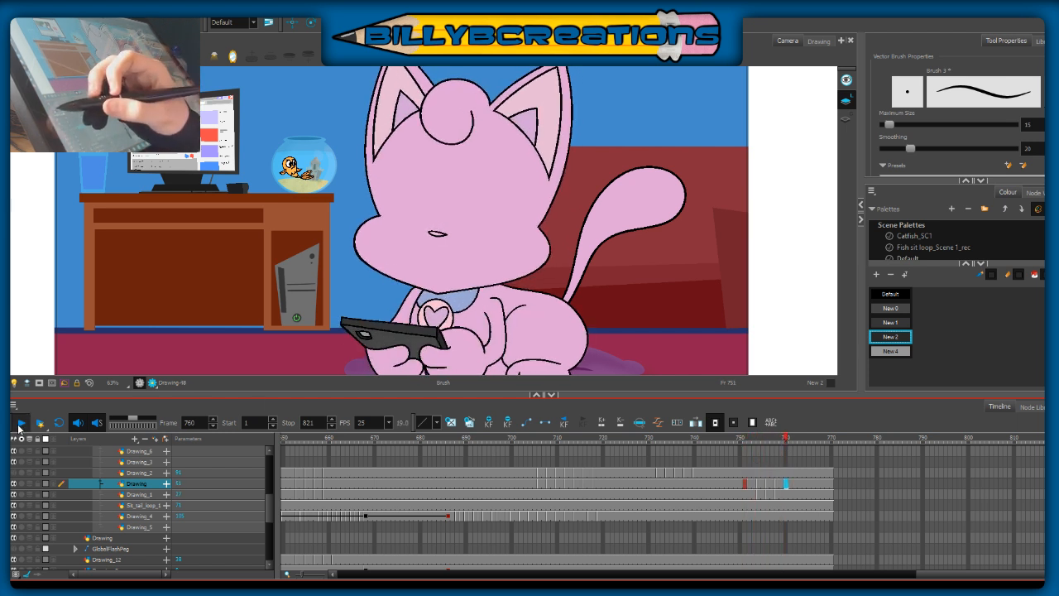
left_click(20, 422)
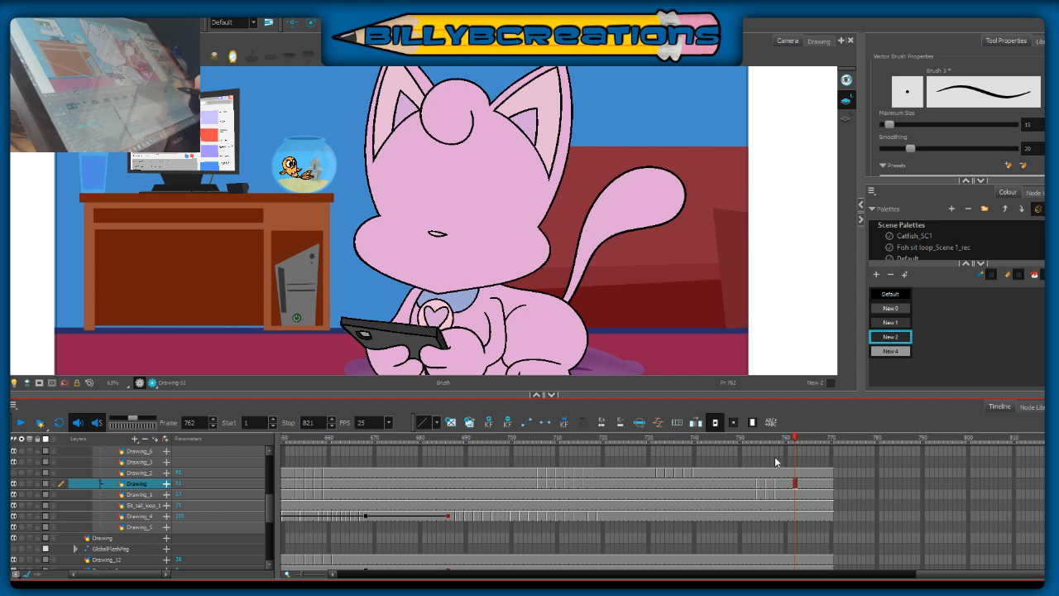
Step: Clear the body drawing at frames 766–767 on the Drawing_1 layer and turn on onion skin for the empty cell
left_click(770, 495)
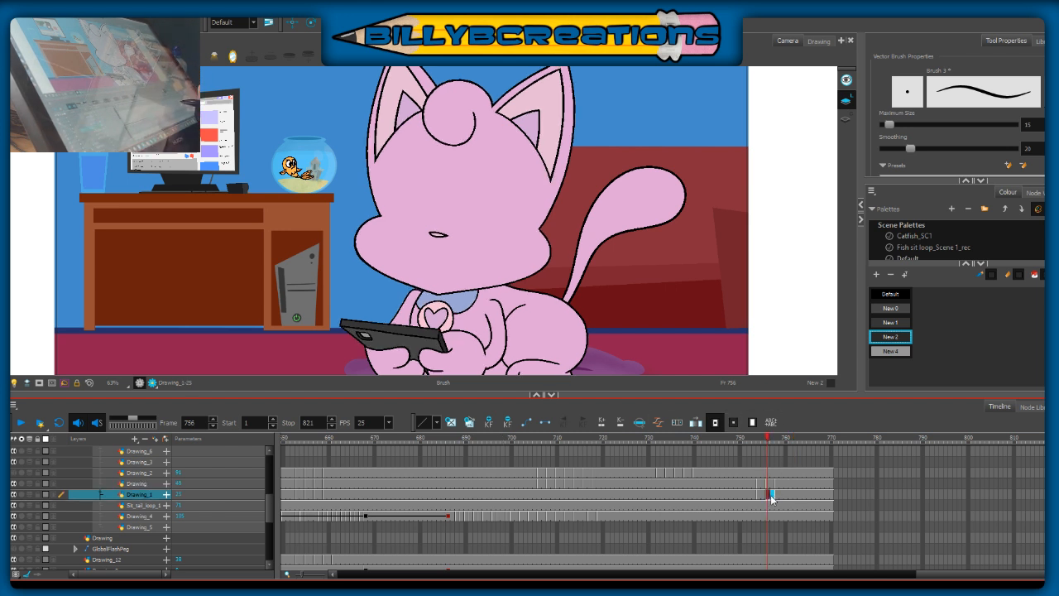
left_click_drag(777, 500, 817, 499)
left_click(761, 496)
left_click(751, 496)
left_click(814, 500)
key("Delete")
left_click(814, 497)
left_click_drag(646, 329, 648, 269)
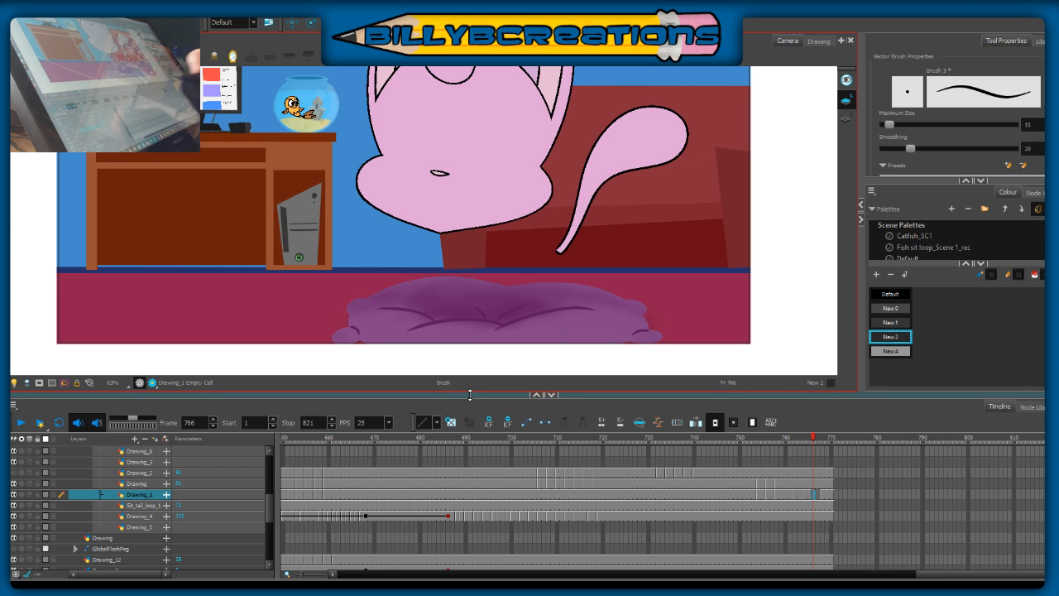
key("alt+o")
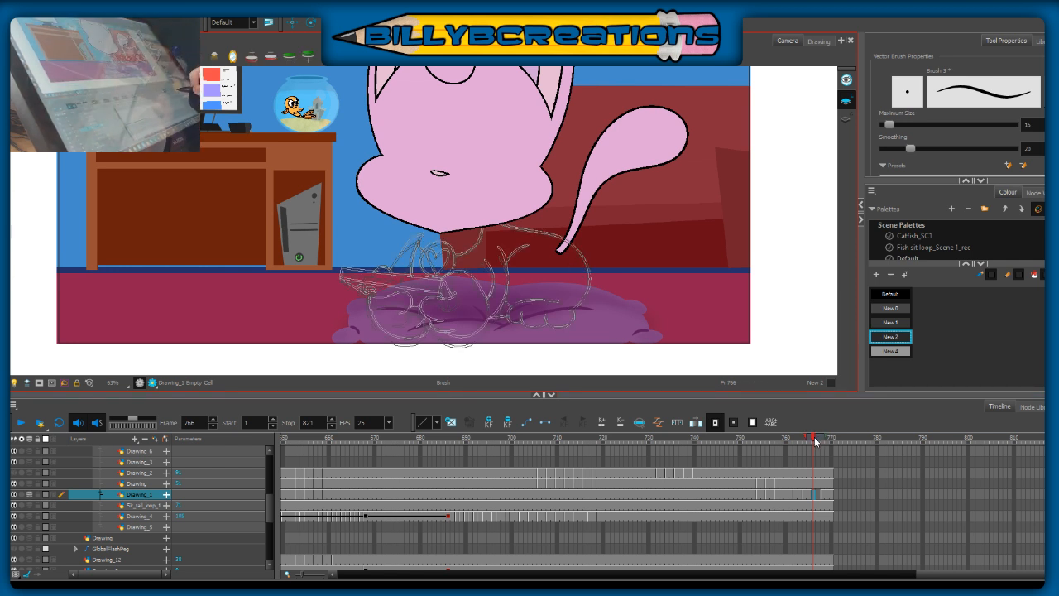
left_click(819, 444)
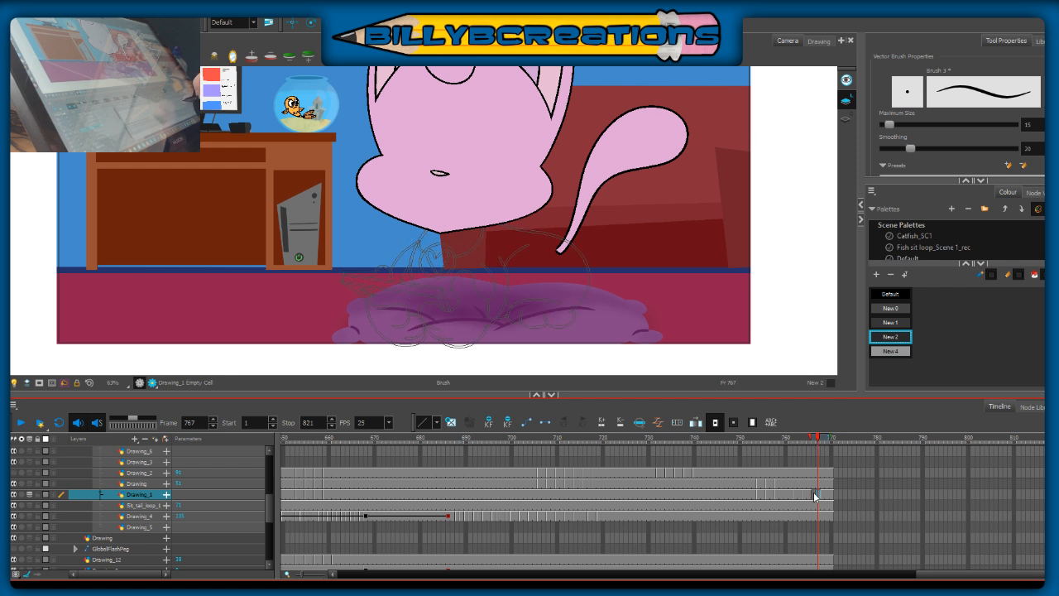
Step: Go to frame 766 on Drawing_1, turn on the light table, and select the black Default colour for inking
left_click(815, 495)
left_click(810, 436)
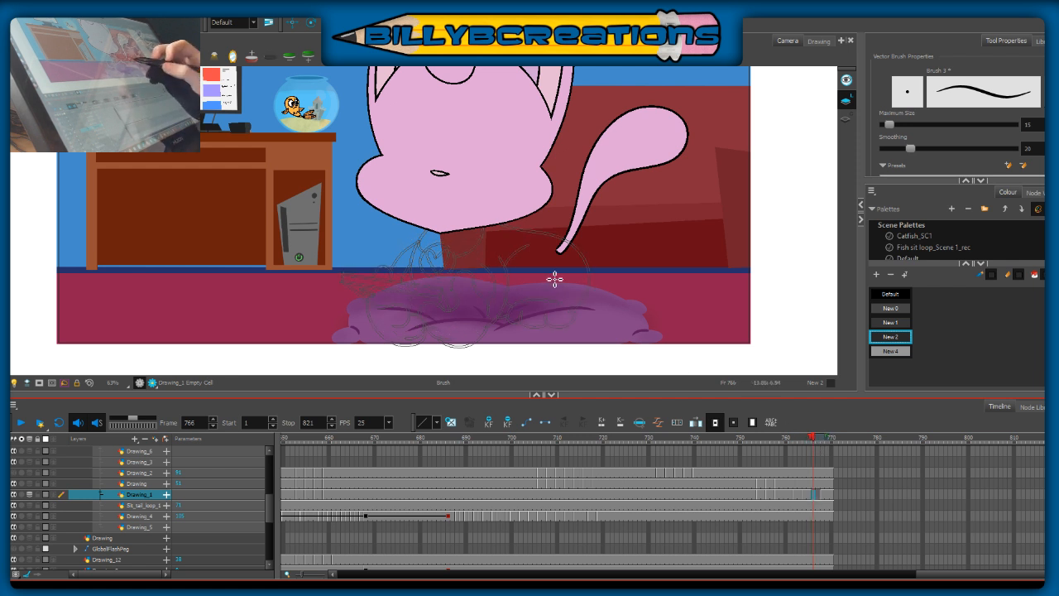
key("shift+l")
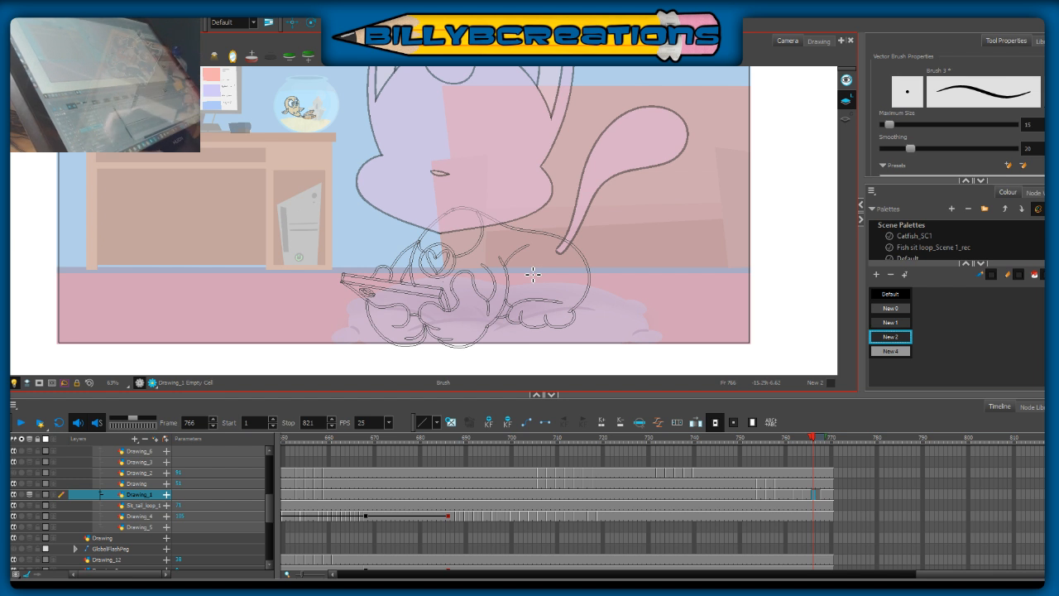
mouse_move(511, 300)
left_mouse_down()
mouse_move(538, 273)
mouse_move(530, 279)
left_mouse_up()
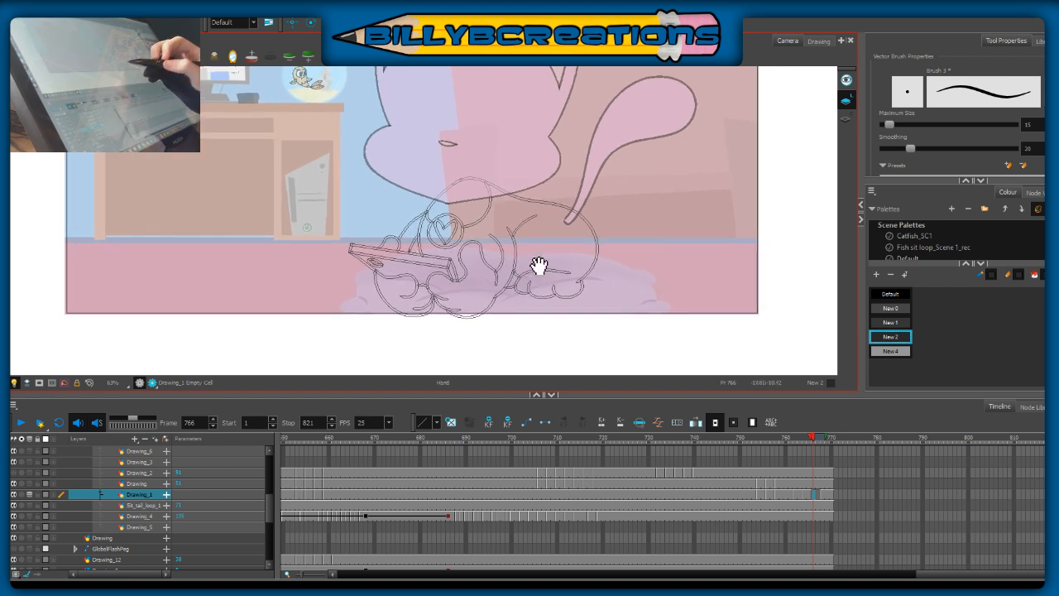
scroll(544, 244, "up", 1)
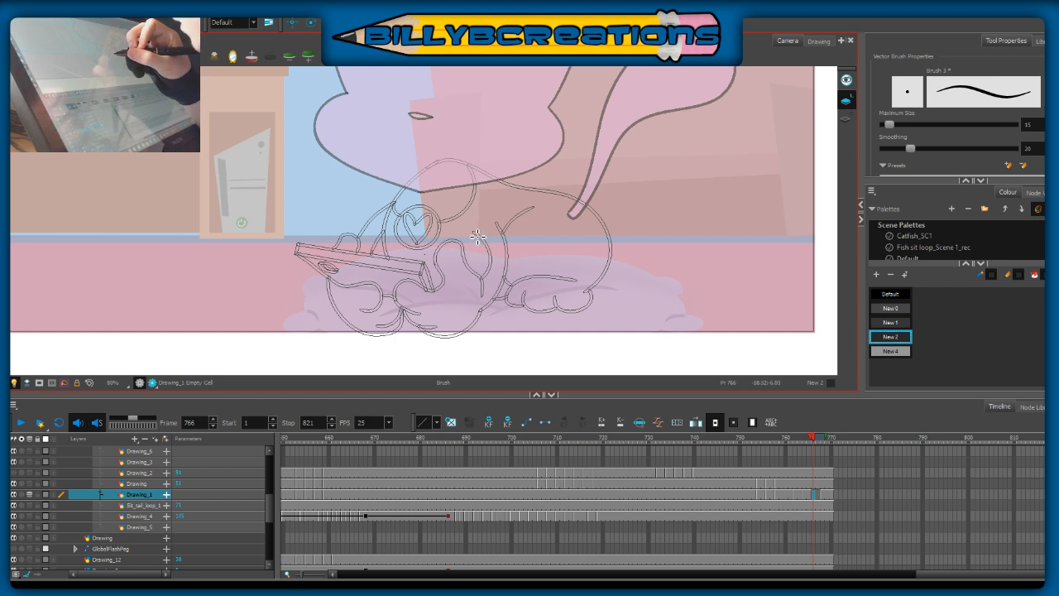
left_click_drag(484, 243, 488, 247)
left_click(901, 295)
key("ctrl+z")
Step: Ink the short inner curve of the cat's near arm over the onion-skin outline at frame 766
left_click_drag(474, 235, 480, 276)
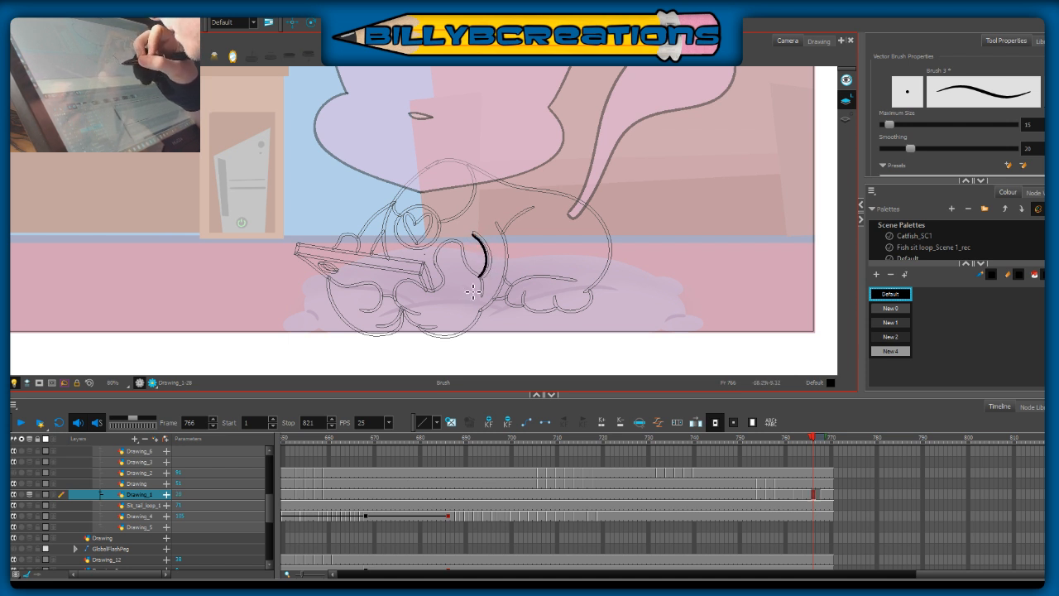
key("ctrl+z")
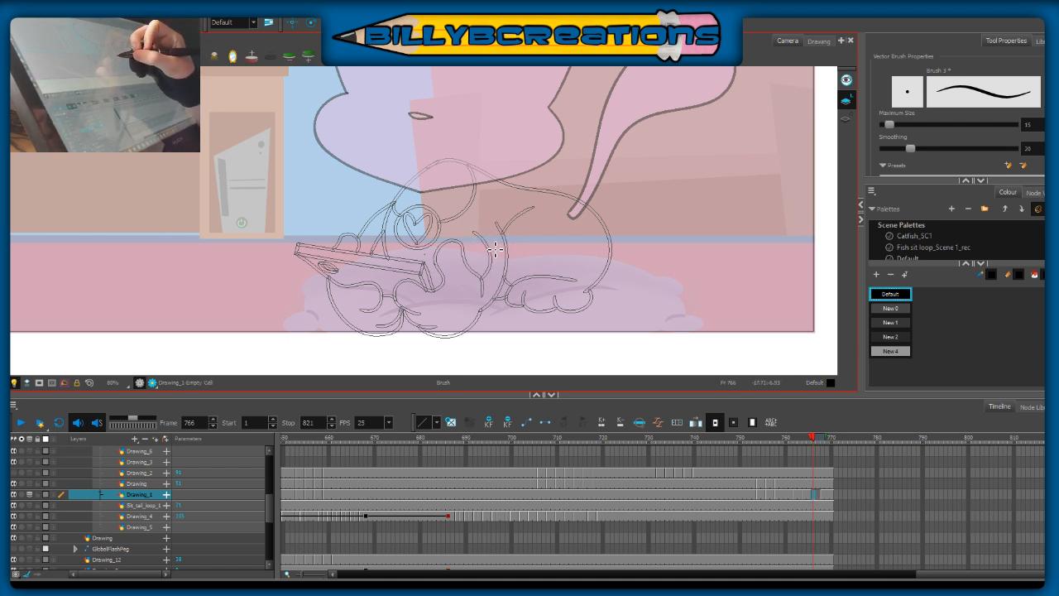
left_click_drag(494, 257, 494, 276)
key("ctrl+z")
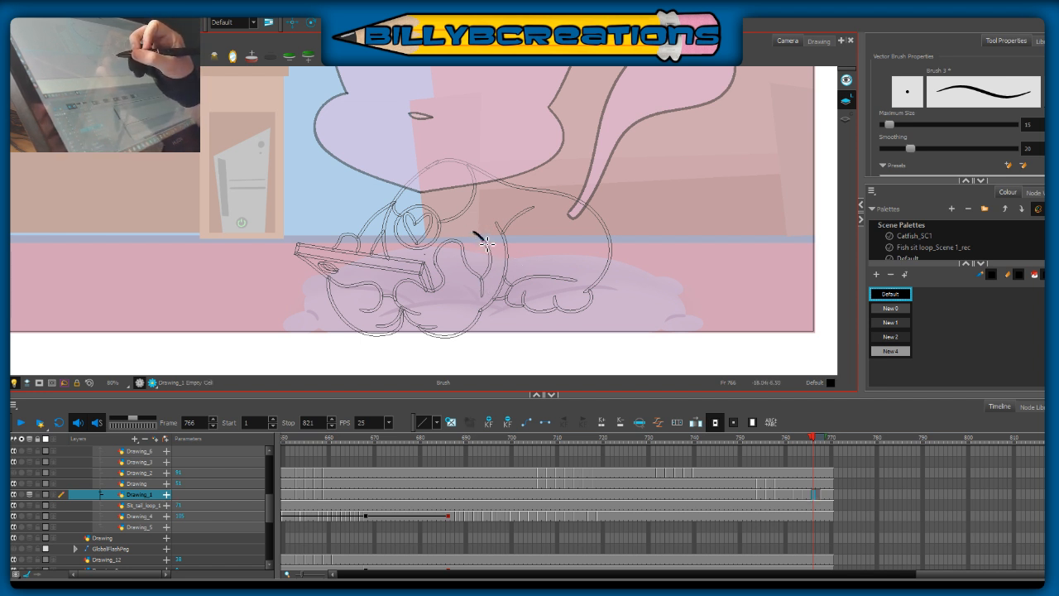
left_click_drag(494, 263, 483, 280)
key("ctrl+z")
left_click_drag(474, 233, 484, 243)
key("ctrl+z")
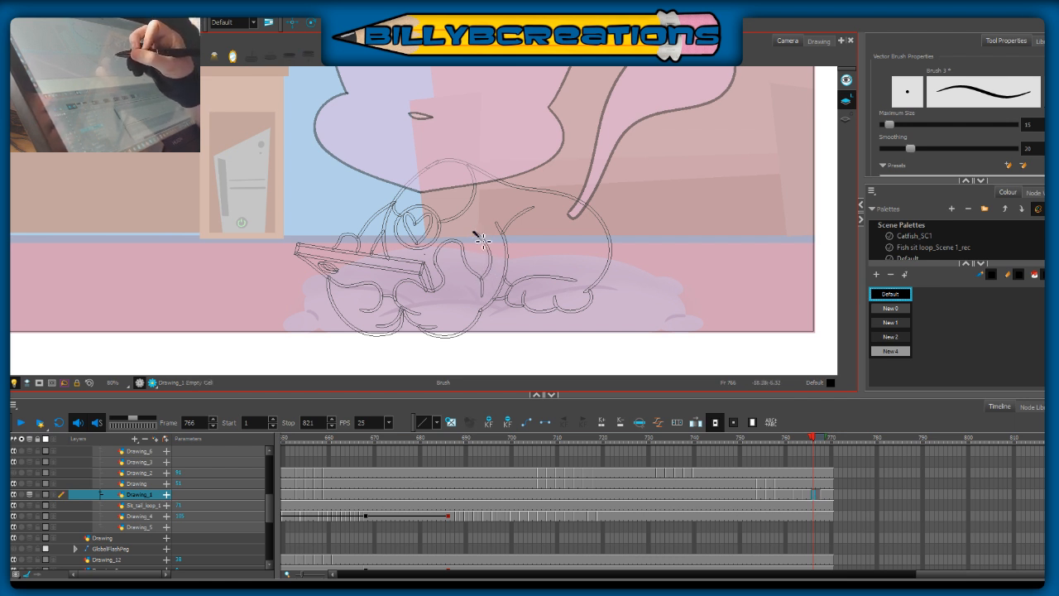
key("ctrl+z")
left_click_drag(491, 245, 482, 281)
Step: Ink the longer outer curve of the near arm and the raised thumb of the paw beside the phone
mouse_move(496, 221)
left_mouse_down()
mouse_move(506, 253)
mouse_move(489, 305)
left_mouse_up()
key("ctrl+z")
mouse_move(497, 221)
left_mouse_down()
mouse_move(506, 281)
mouse_move(486, 313)
left_mouse_up()
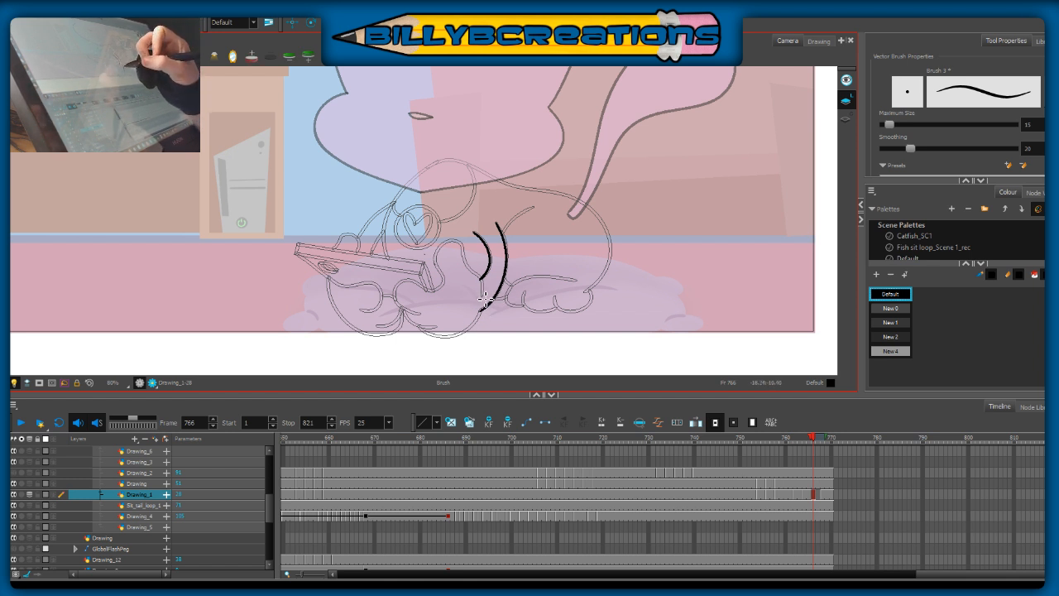
left_click_drag(482, 295, 464, 261)
key("alt+t")
key("ctrl+z")
mouse_move(486, 304)
left_mouse_down()
mouse_move(457, 244)
mouse_move(437, 263)
mouse_move(441, 285)
mouse_move(432, 290)
left_mouse_up()
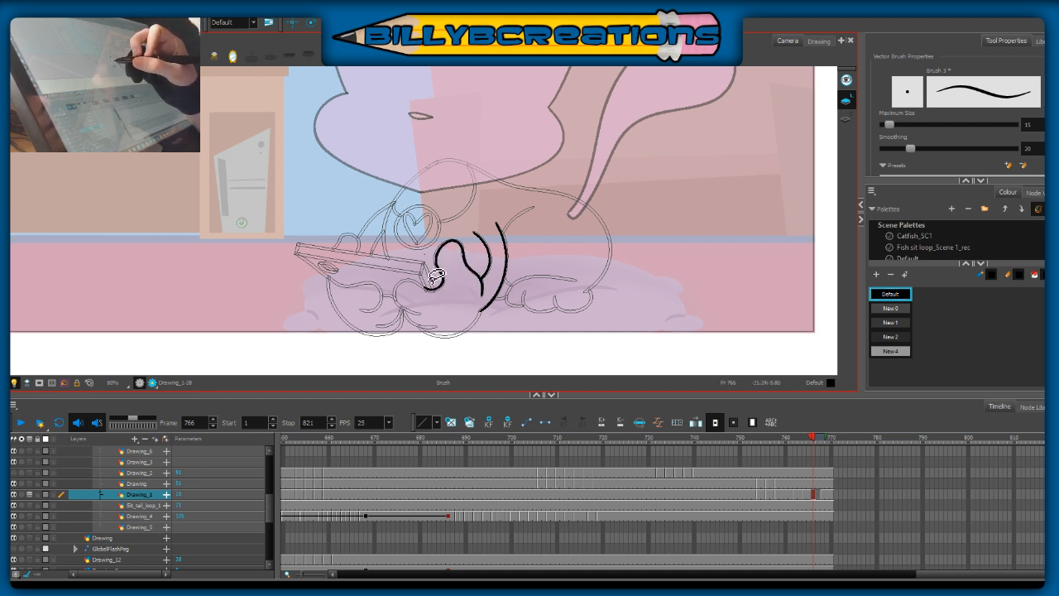
Step: Trace both of the cat's rounded feet below the phone, including their toe lines
mouse_move(445, 288)
left_mouse_down()
mouse_move(426, 294)
mouse_move(405, 281)
mouse_move(396, 303)
mouse_move(426, 314)
mouse_move(412, 321)
mouse_move(437, 327)
mouse_move(436, 340)
mouse_move(483, 312)
left_mouse_up()
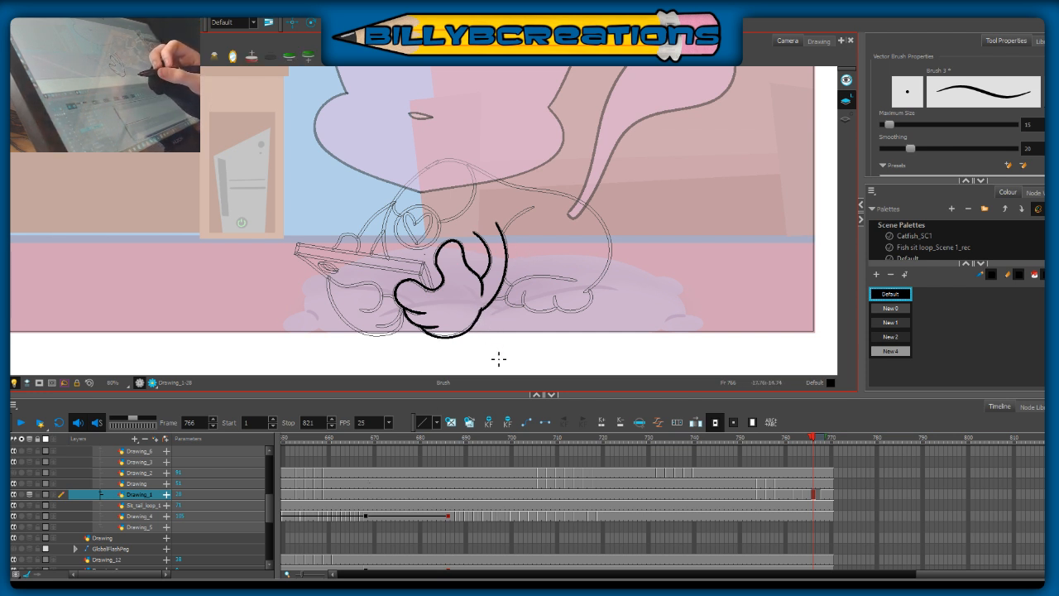
key("alt+s")
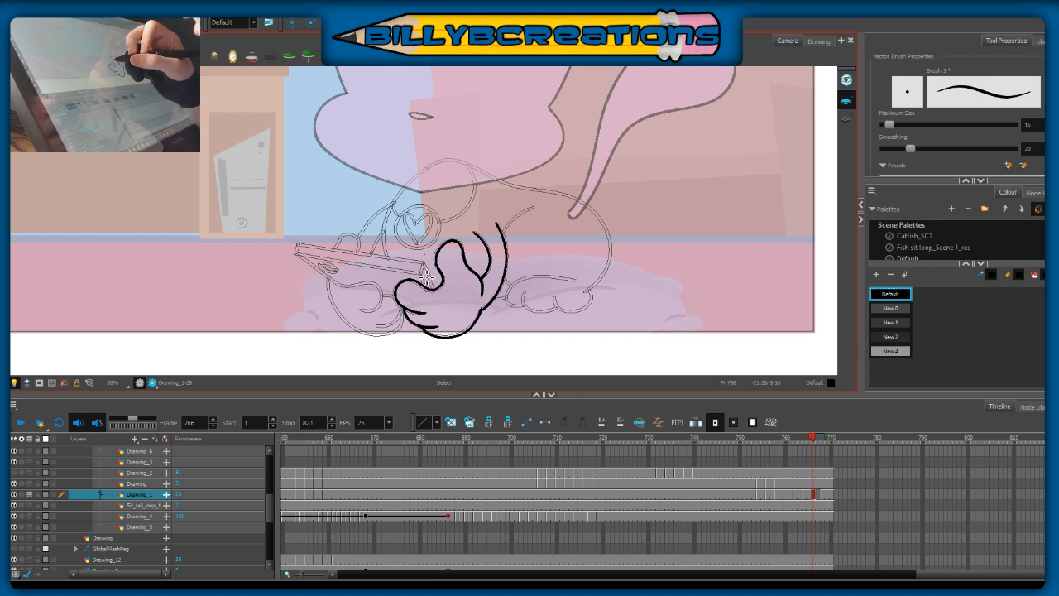
mouse_move(328, 278)
left_mouse_down()
mouse_move(384, 292)
mouse_move(361, 311)
mouse_move(385, 309)
left_mouse_up()
left_click_drag(328, 278, 357, 334)
key("ctrl+z")
mouse_move(328, 278)
left_mouse_down()
mouse_move(340, 316)
mouse_move(391, 333)
left_mouse_up()
key("ctrl+z")
mouse_move(328, 278)
left_mouse_down()
mouse_move(335, 311)
mouse_move(371, 338)
mouse_move(402, 310)
mouse_move(398, 323)
left_mouse_up()
key("ctrl+z")
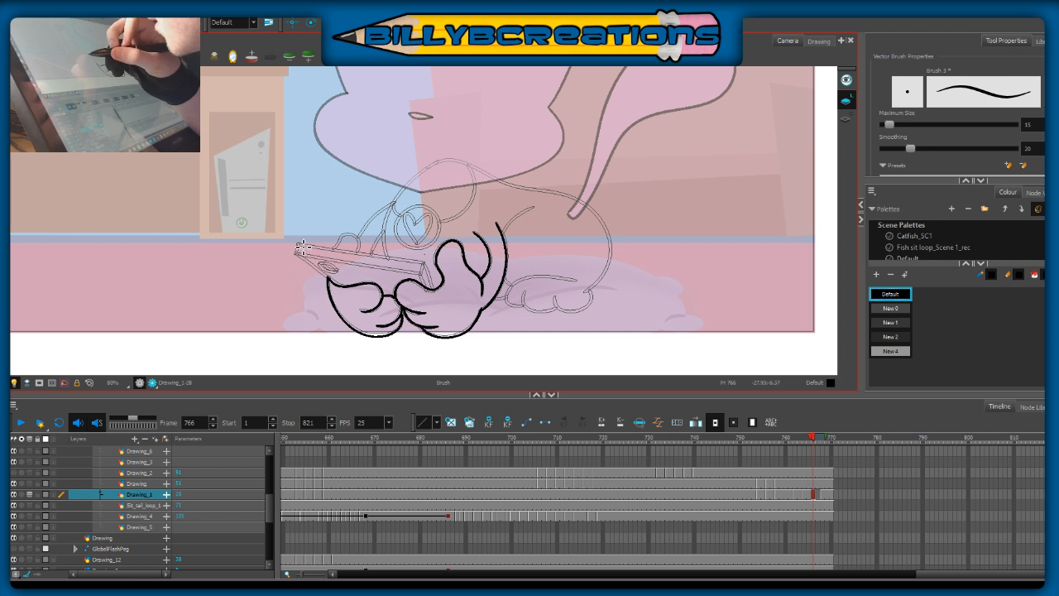
Step: Ink the phone's far end line and its two long edges, following the onion-skin outline
left_click_drag(300, 236, 292, 269)
key("ctrl+z")
left_click_drag(301, 234, 290, 273)
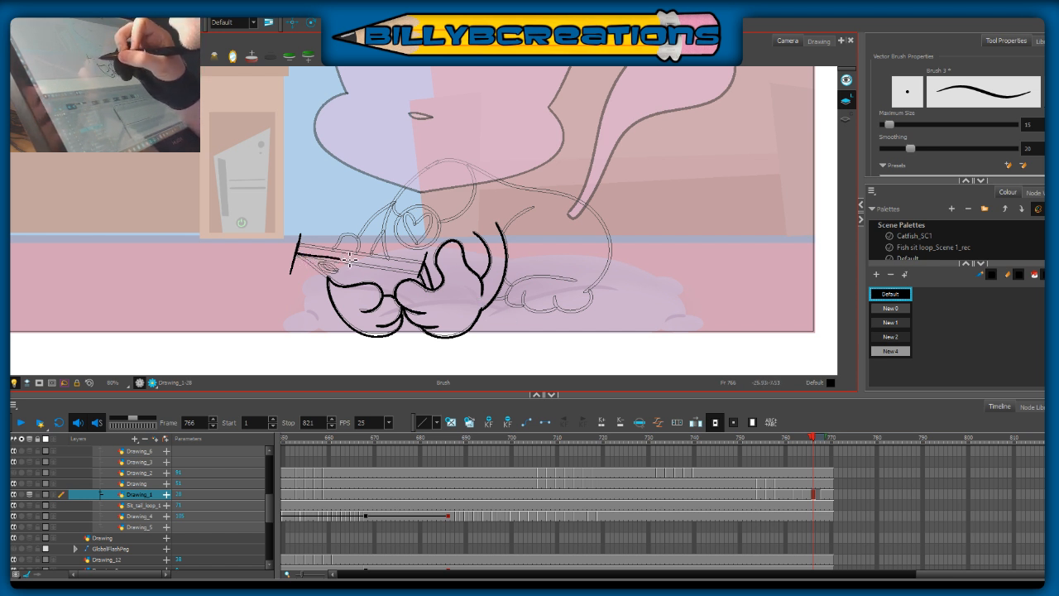
key("ctrl+z")
left_click_drag(319, 260, 389, 268)
key("ctrl+z")
key("ctrl+z")
left_click_drag(299, 255, 429, 282)
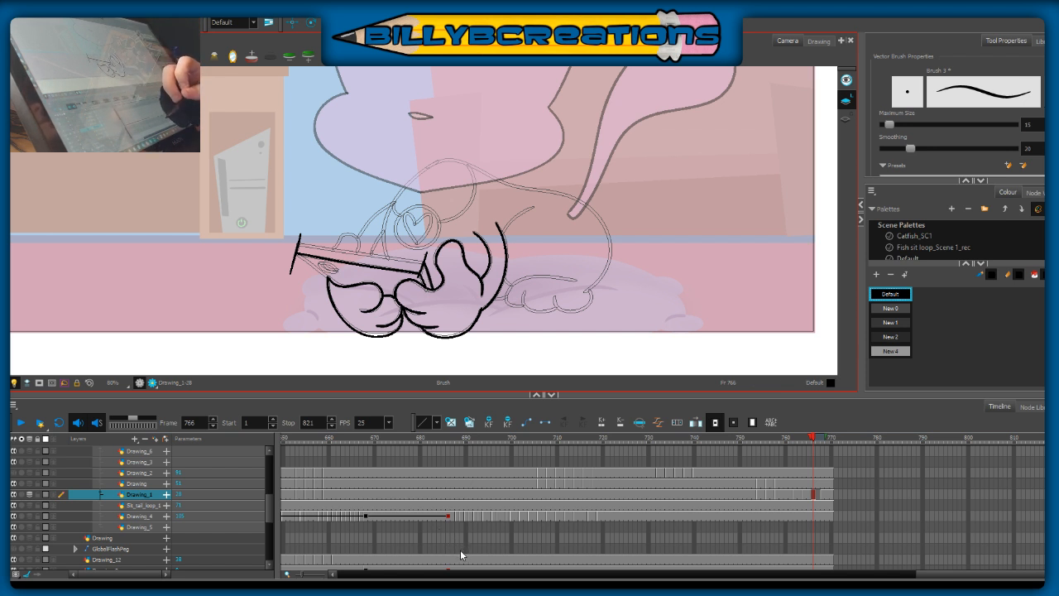
left_click_drag(303, 248, 427, 267)
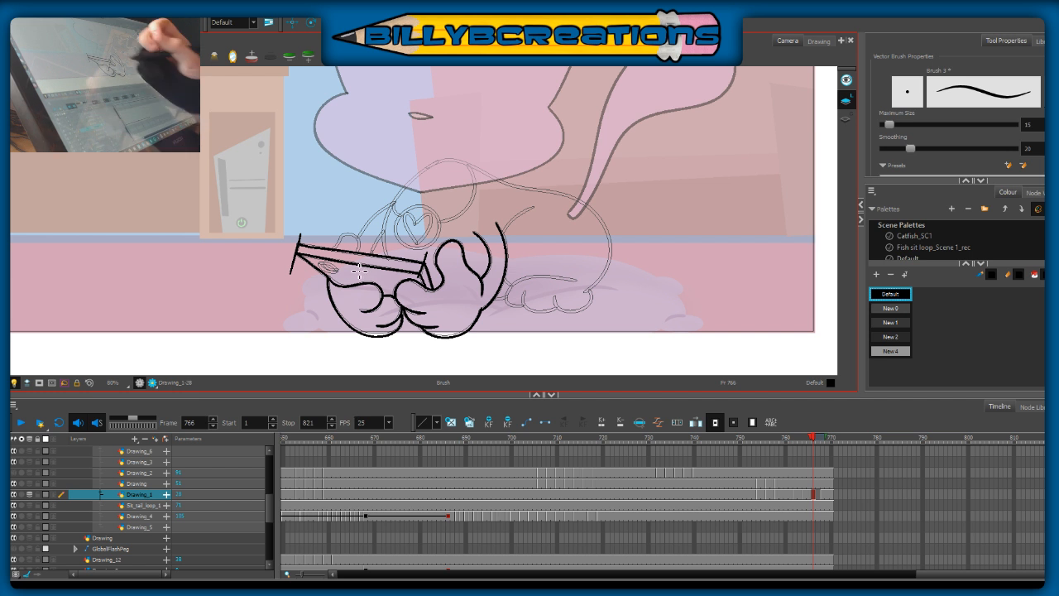
Step: Ink the phone's slanted back edge down to the foot and the small camera oval on its back
left_click_drag(299, 254, 327, 276)
key("ctrl+z")
key("ctrl+z")
key("ctrl+z")
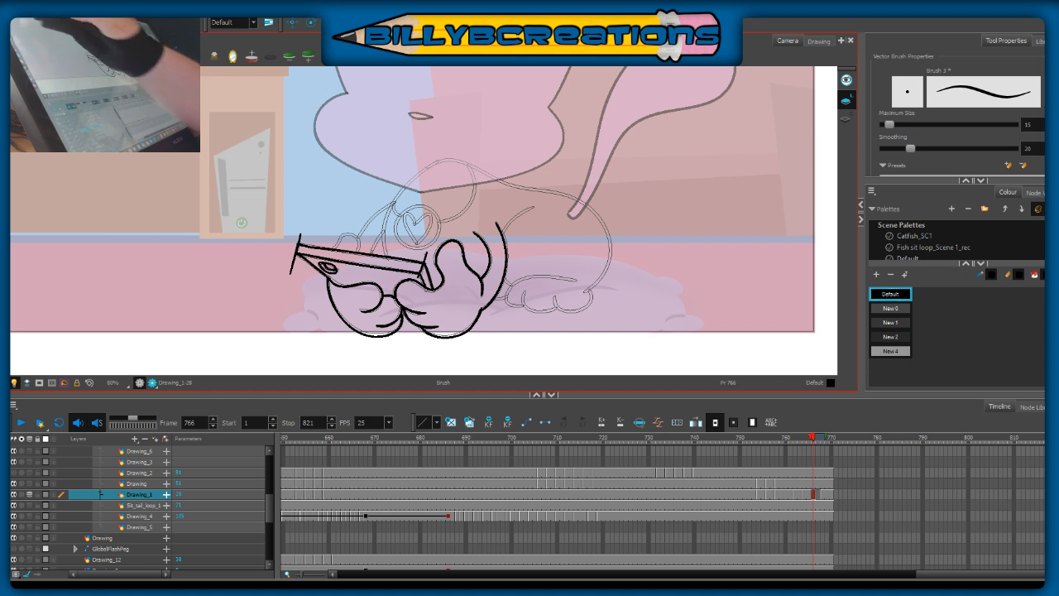
Step: Cut away the overshooting lines at the phone's far end and redraw its short closing edge
key("alt+t")
mouse_move(313, 240)
left_mouse_down()
mouse_move(276, 248)
mouse_move(283, 272)
left_mouse_up()
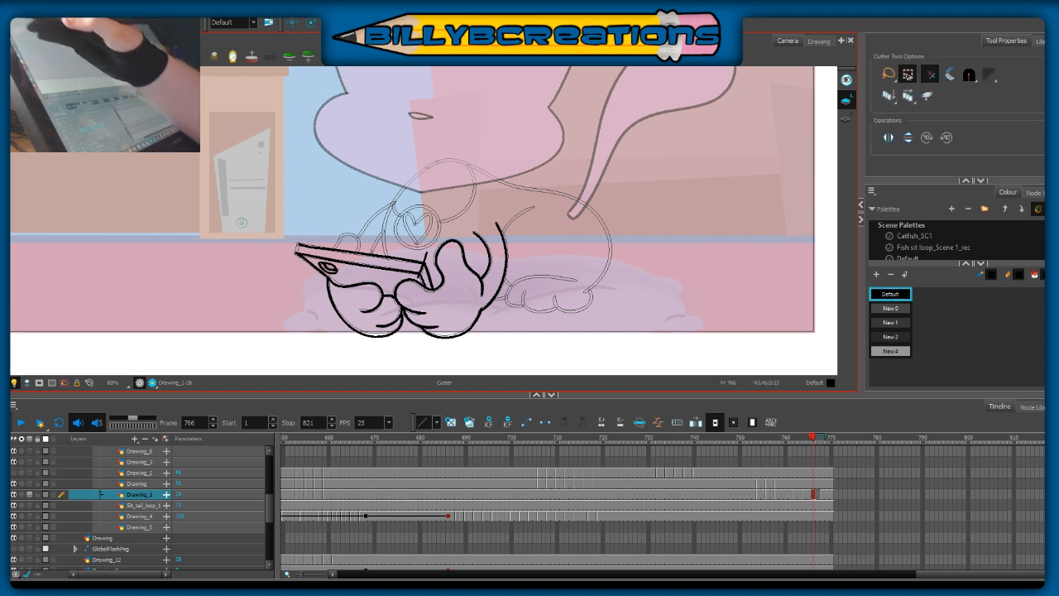
key("alt+b")
left_click_drag(297, 253, 299, 244)
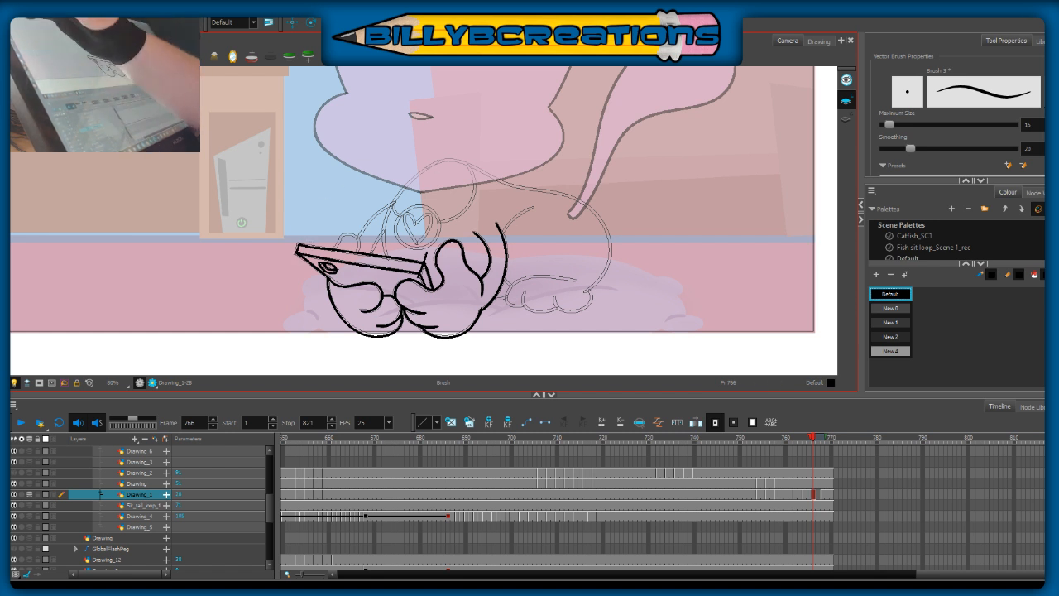
Step: Clean up the excess lines at the phone's near end and ink the far thumb above its upper edge
key("alt+t")
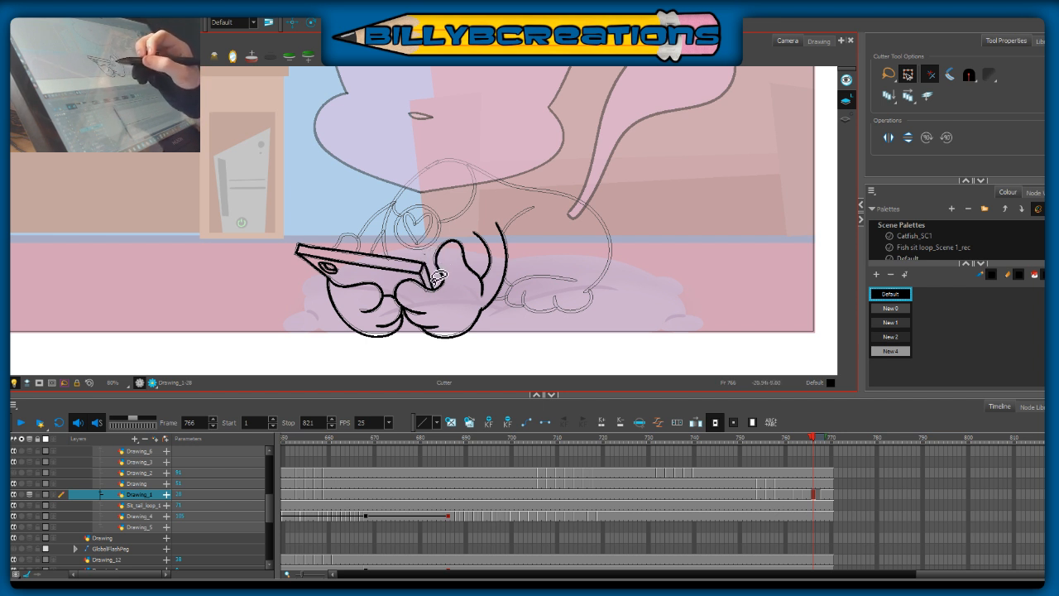
key("alt+e")
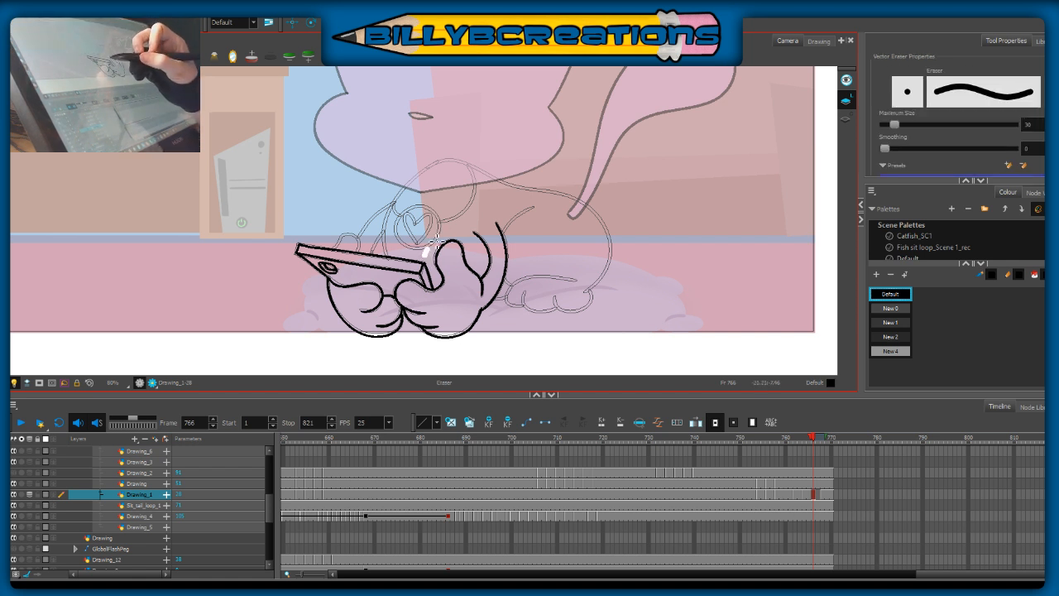
key("alt+b")
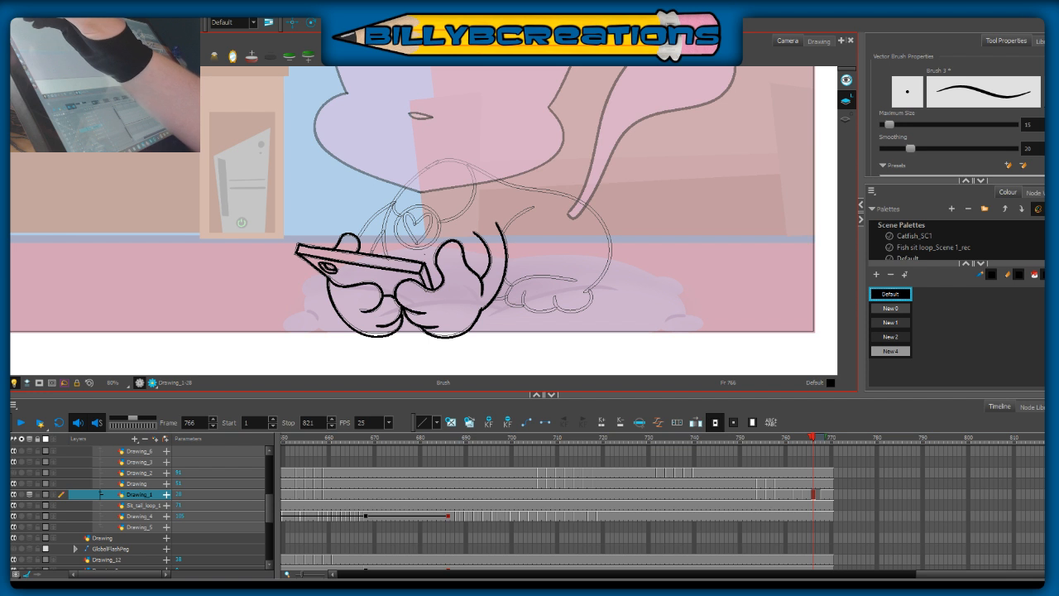
key("alt+s")
mouse_move(505, 217)
left_mouse_down()
mouse_move(313, 342)
mouse_move(601, 275)
left_mouse_up()
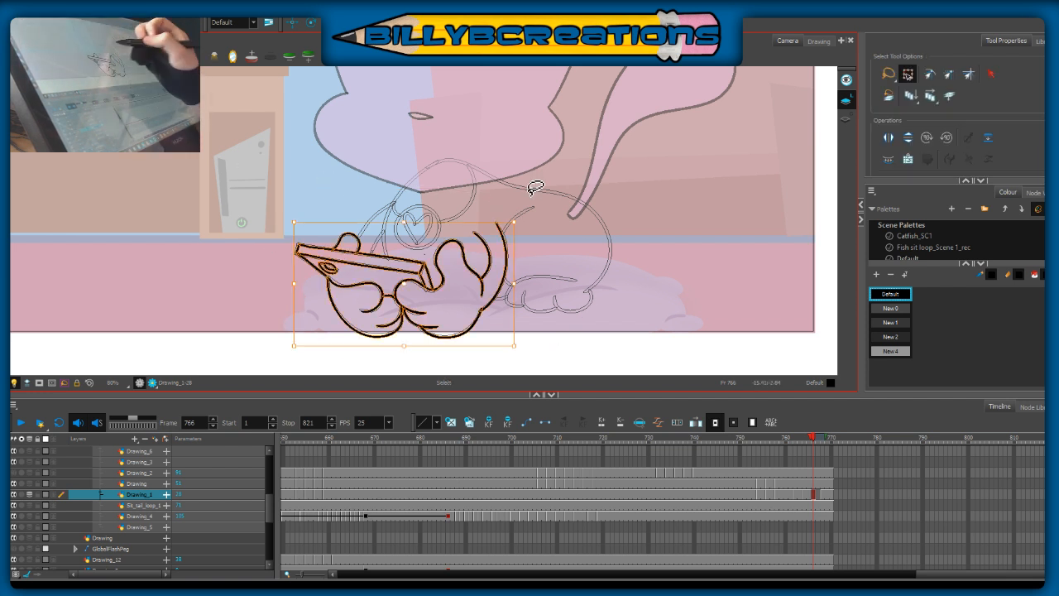
left_click(598, 256)
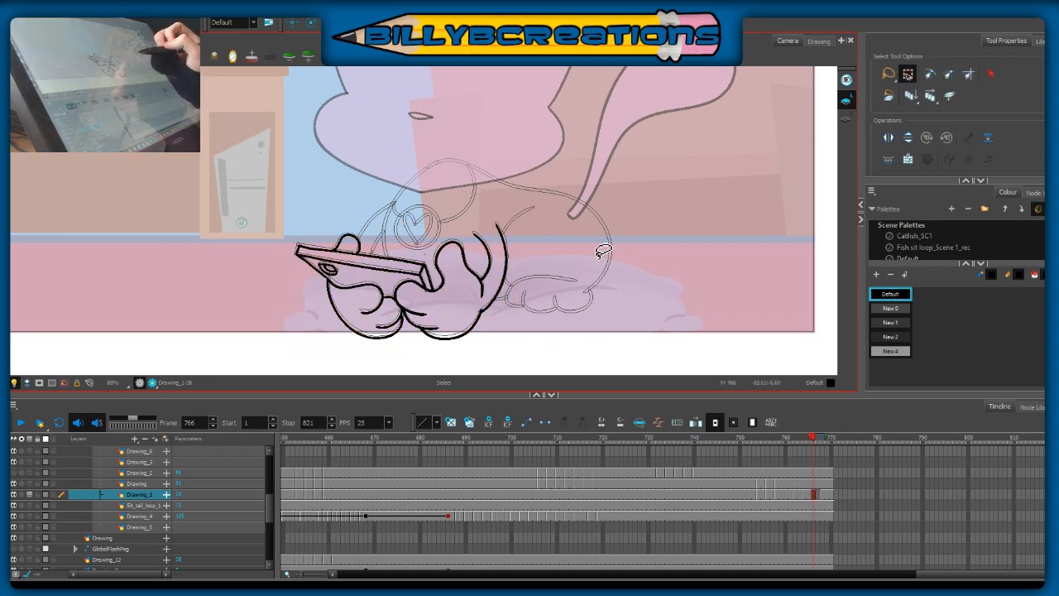
Step: Ink the round tag on the cat's chest with the Brush, redoing the circle until it matches the outline
key("alt+b")
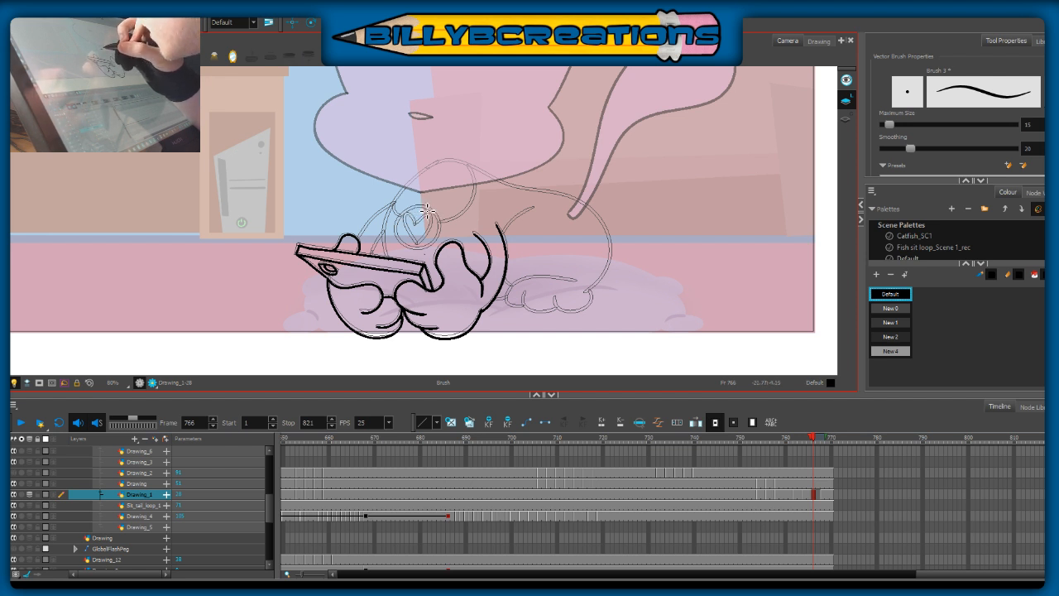
left_click_drag(434, 218, 404, 217)
key("ctrl+z")
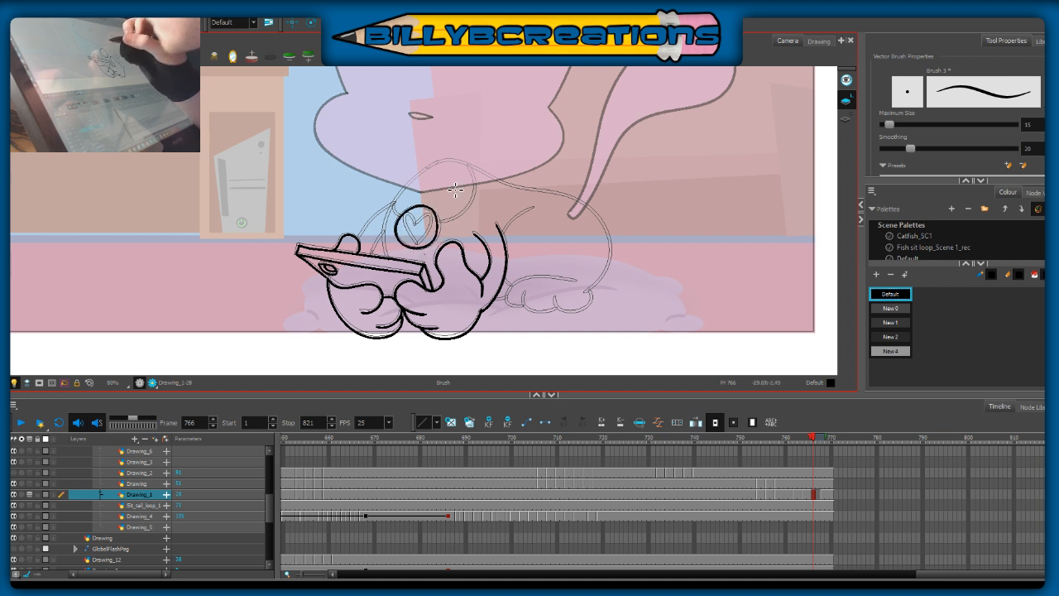
key("ctrl+z")
mouse_move(431, 214)
left_mouse_down()
mouse_move(412, 205)
mouse_move(402, 223)
left_mouse_up()
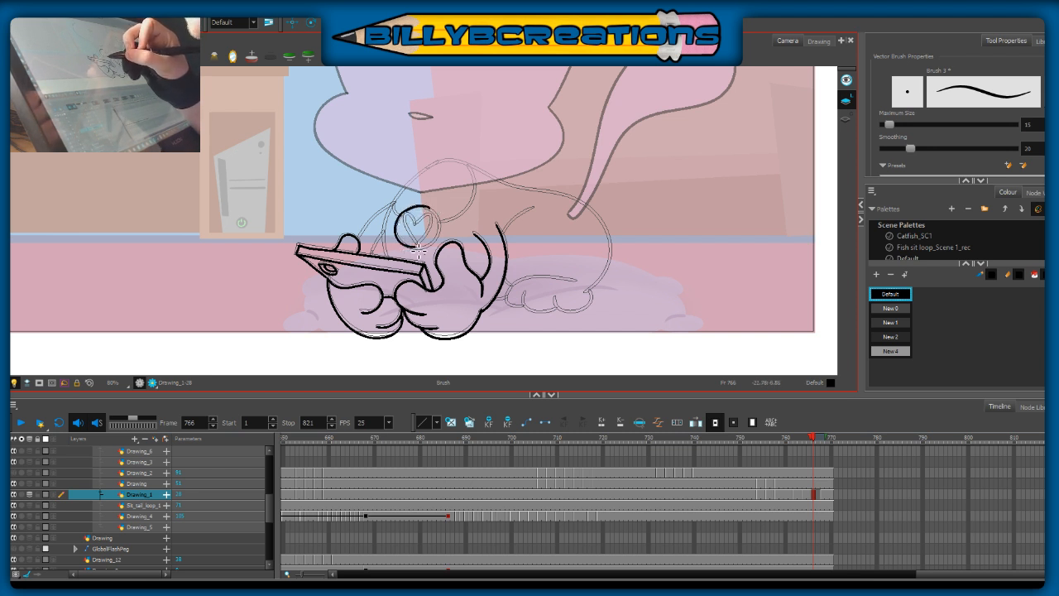
key("ctrl+z")
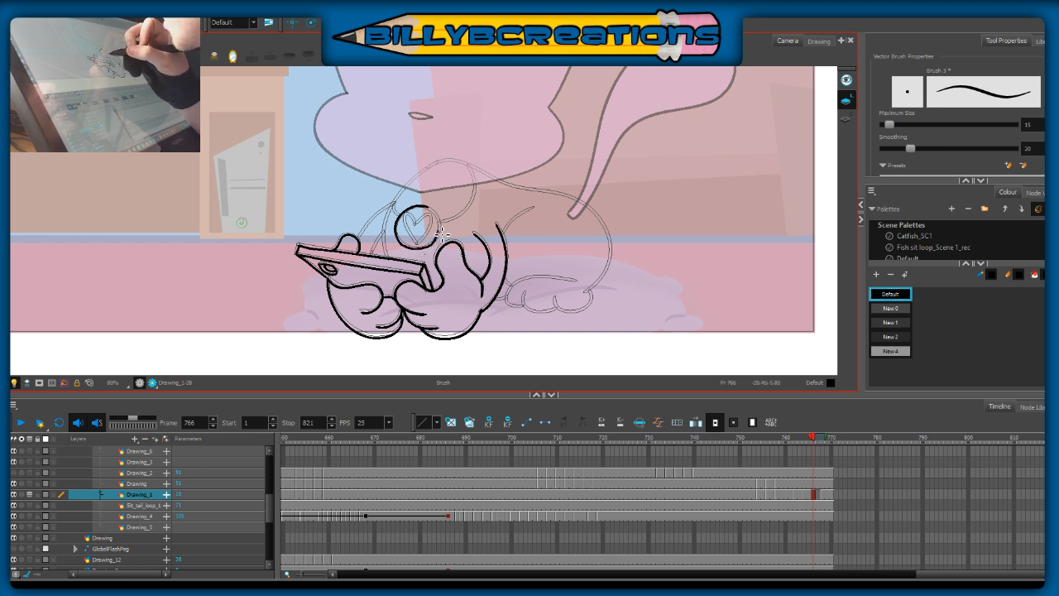
left_click_drag(436, 215, 408, 207)
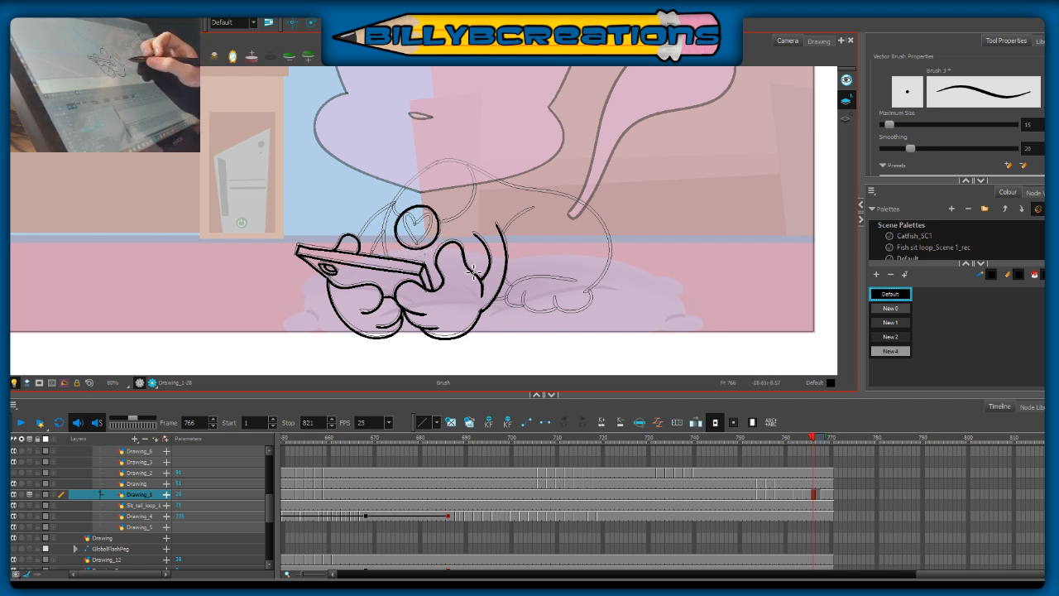
key("ctrl+z")
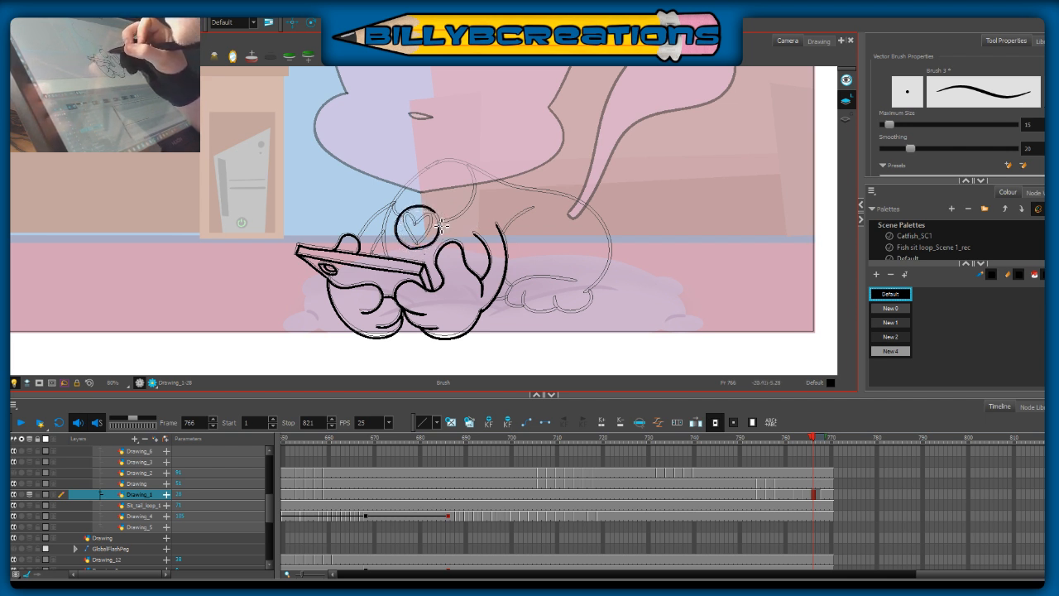
key("ctrl+z")
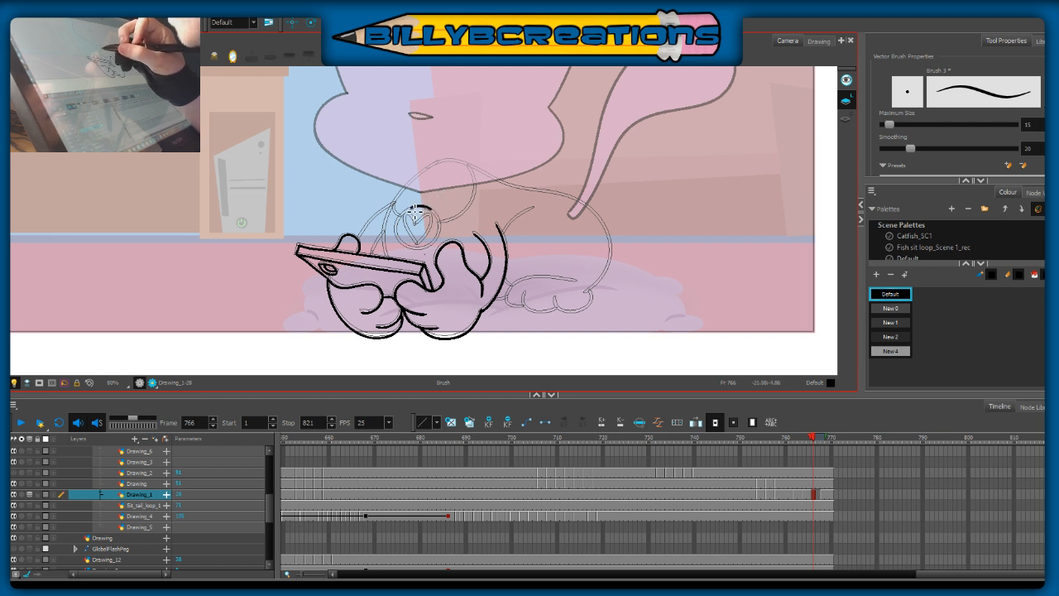
left_click_drag(399, 233, 410, 248)
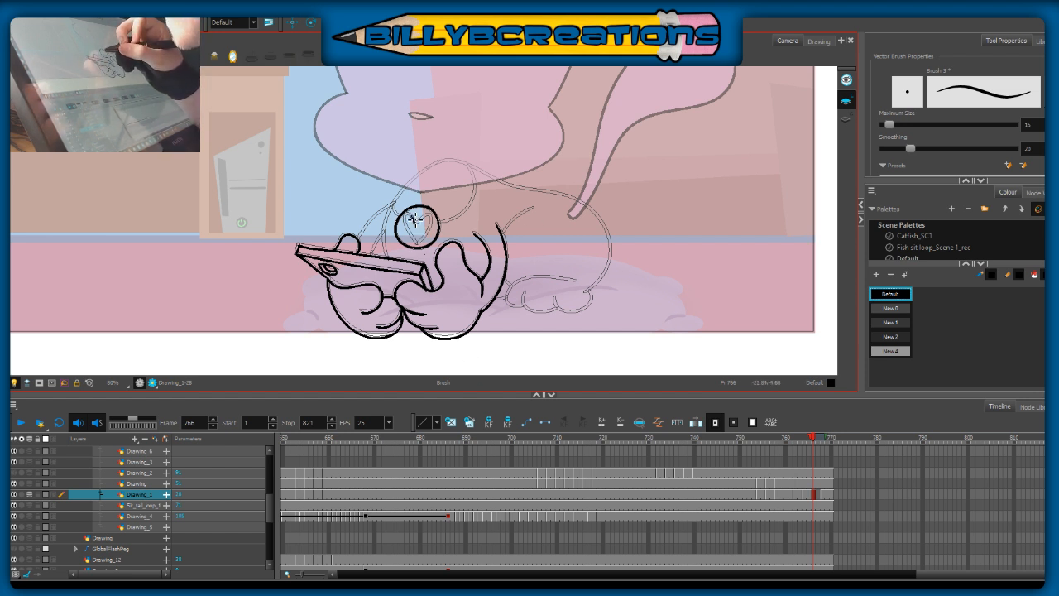
Step: Draw the heart inside the round chest tag
left_click_drag(419, 243, 428, 218)
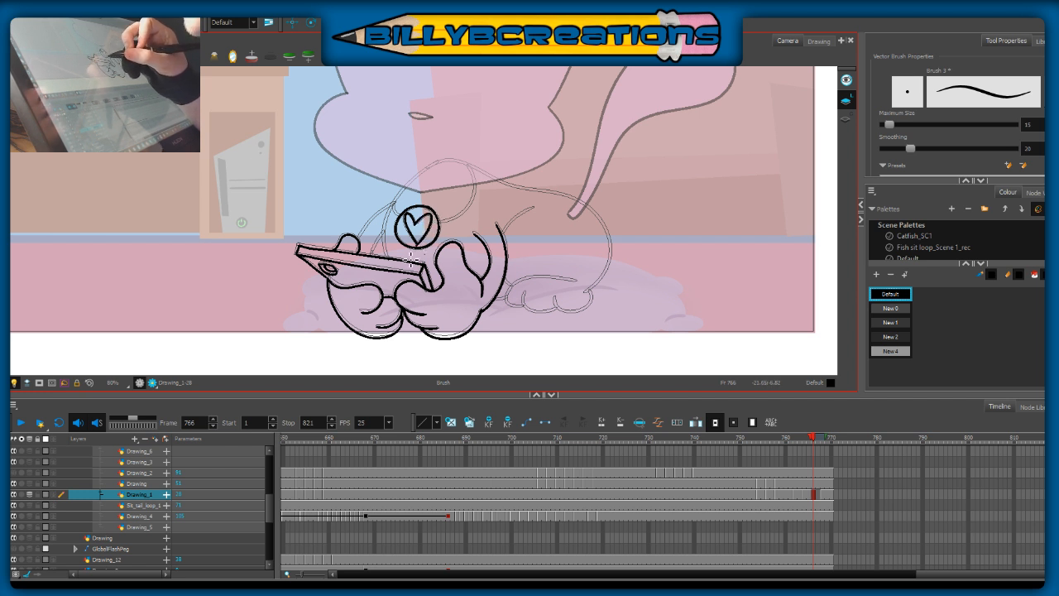
key("ctrl+z")
mouse_move(416, 225)
left_mouse_down()
mouse_move(428, 218)
mouse_move(419, 244)
mouse_move(425, 218)
mouse_move(433, 222)
mouse_move(419, 246)
mouse_move(423, 222)
mouse_move(436, 228)
mouse_move(420, 245)
left_mouse_up()
key("ctrl+z")
key("ctrl+z")
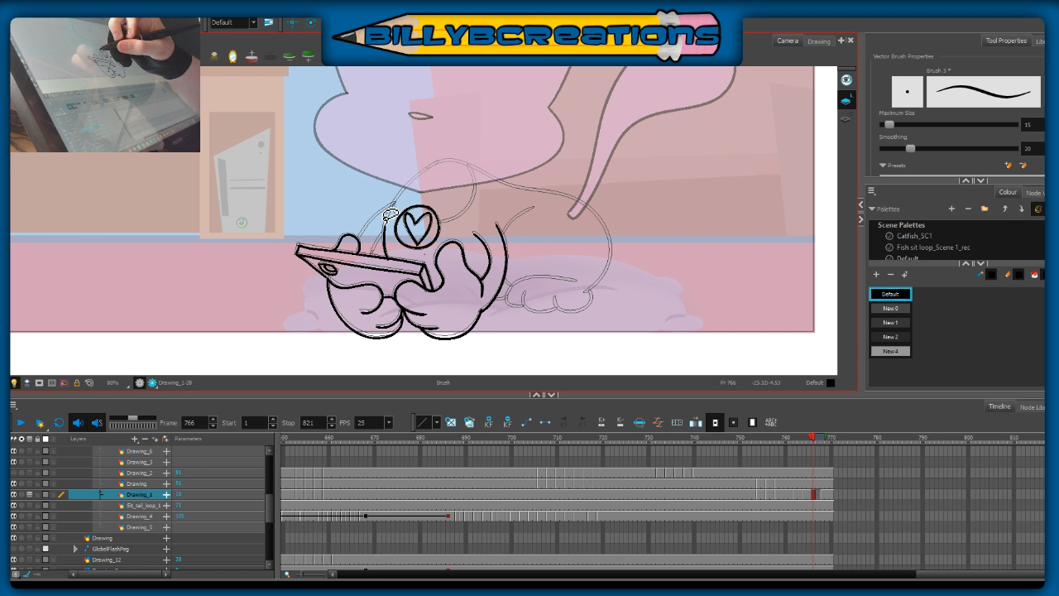
Step: Ink the cat's front chest outline from the phone's upper edge up to the neck
mouse_move(392, 257)
left_mouse_down()
mouse_move(386, 218)
mouse_move(412, 177)
mouse_move(387, 252)
mouse_move(388, 222)
mouse_move(409, 188)
mouse_move(447, 161)
mouse_move(397, 202)
mouse_move(382, 258)
mouse_move(392, 267)
left_mouse_up()
key("ctrl+z")
key("ctrl+z")
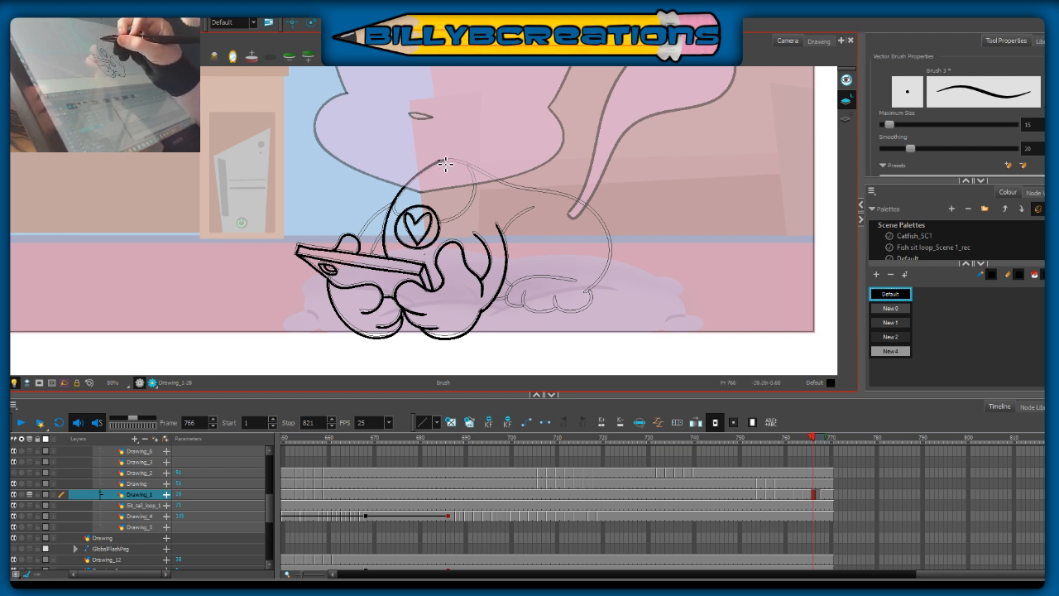
Step: Ink the cat's back outline from the neck around the rump, and the hind foot with its toes
mouse_move(445, 165)
left_mouse_down()
mouse_move(595, 212)
mouse_move(612, 240)
mouse_move(602, 290)
mouse_move(584, 291)
left_mouse_up()
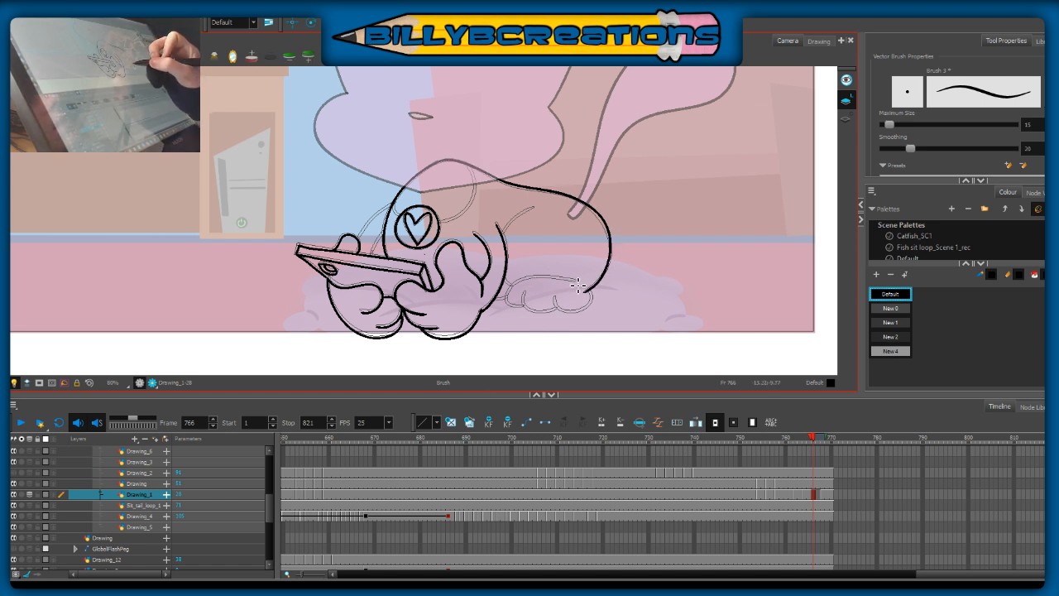
mouse_move(582, 289)
left_mouse_down()
mouse_move(539, 283)
mouse_move(514, 306)
left_mouse_up()
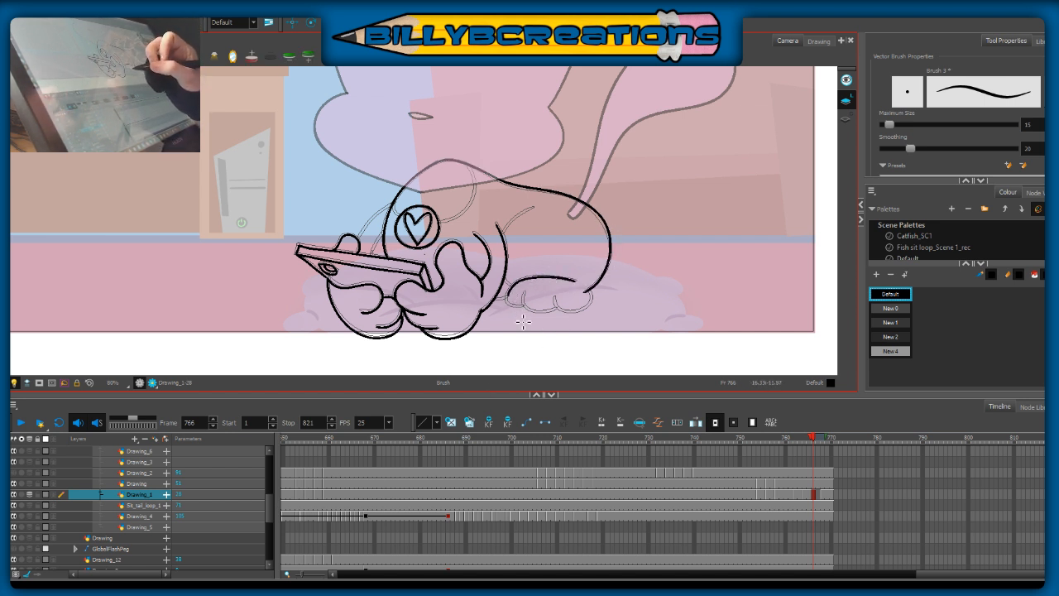
key("ctrl+z")
left_click_drag(579, 285, 522, 283)
key("ctrl+z")
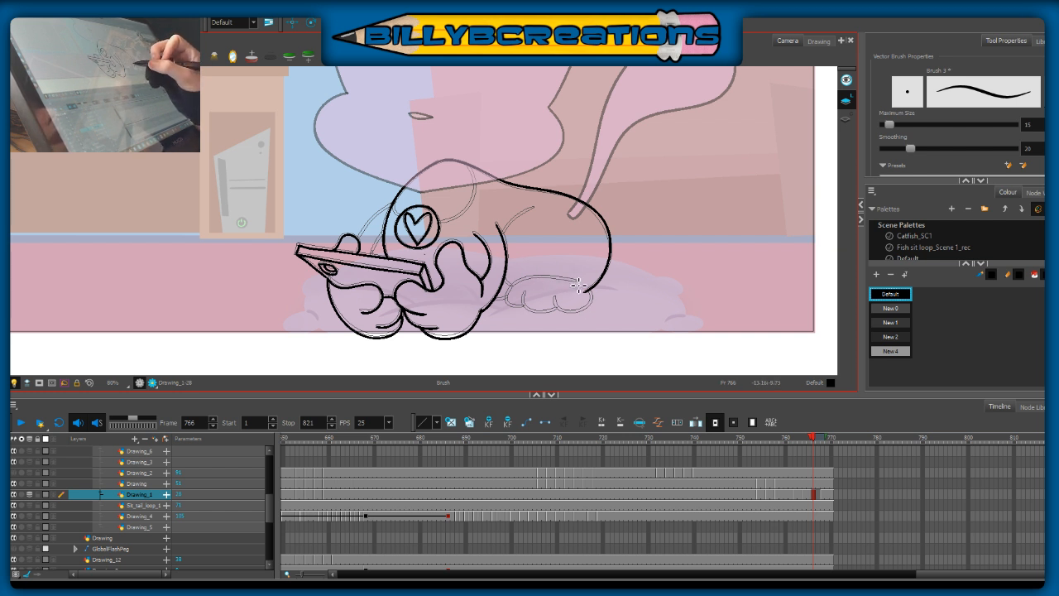
mouse_move(579, 282)
left_mouse_down()
mouse_move(533, 275)
mouse_move(510, 288)
mouse_move(518, 308)
left_mouse_up()
key("ctrl+z")
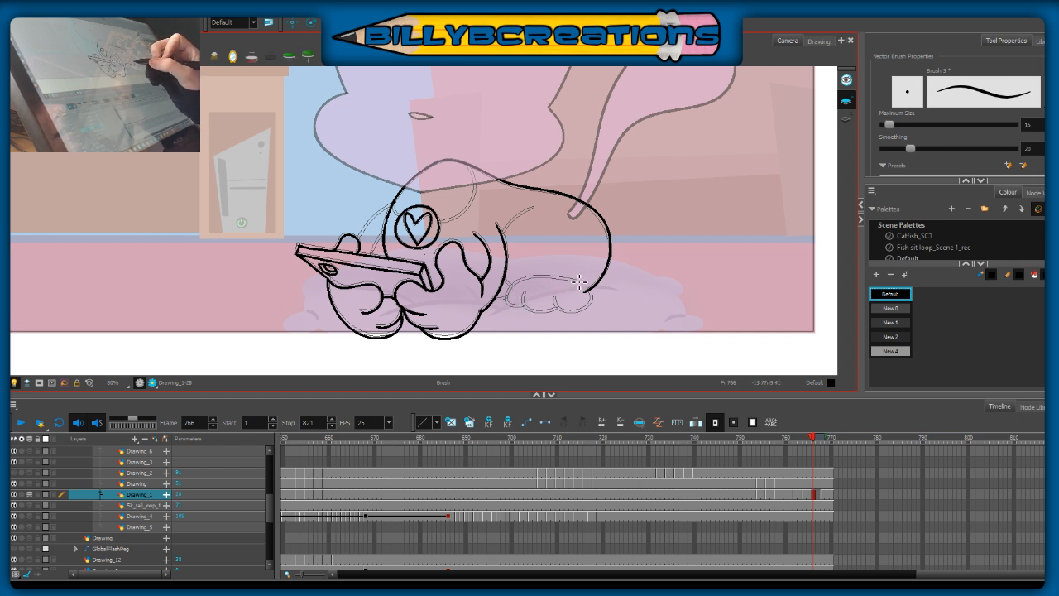
mouse_move(577, 281)
left_mouse_down()
mouse_move(552, 281)
mouse_move(523, 306)
left_mouse_up()
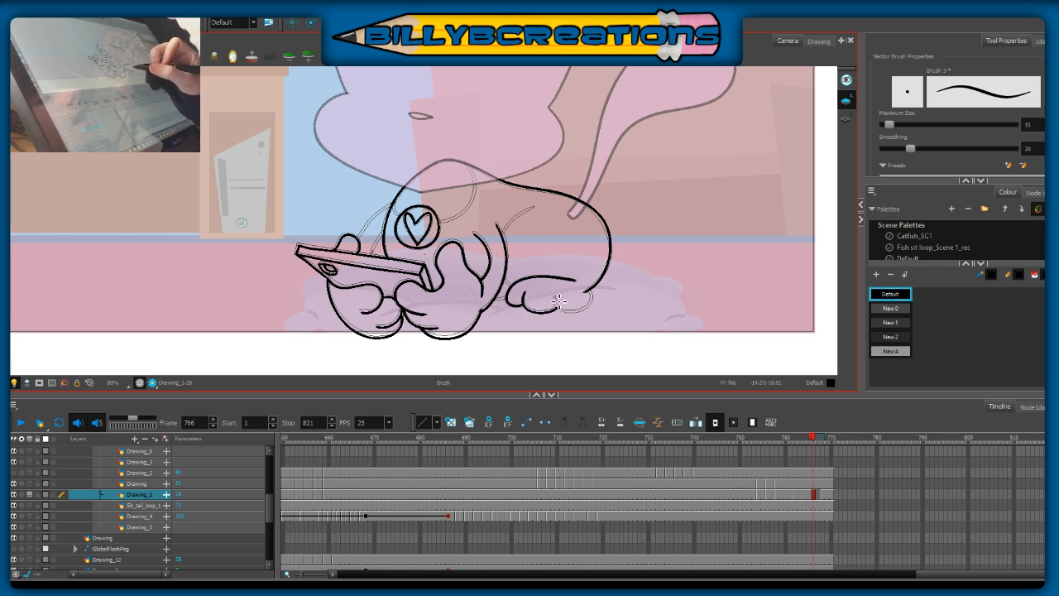
left_click_drag(560, 306, 569, 315)
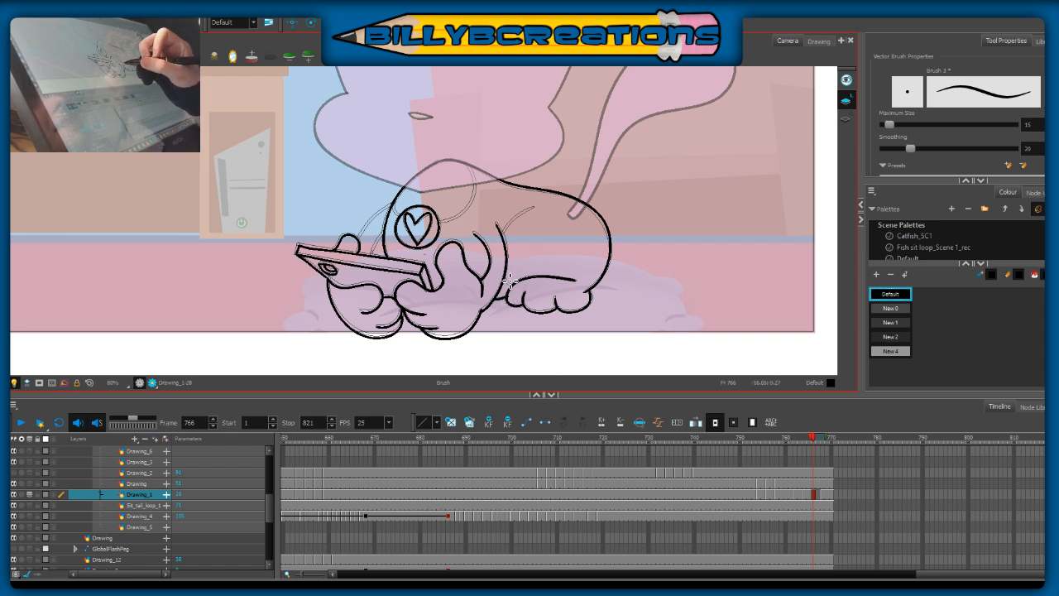
left_click_drag(503, 279, 511, 286)
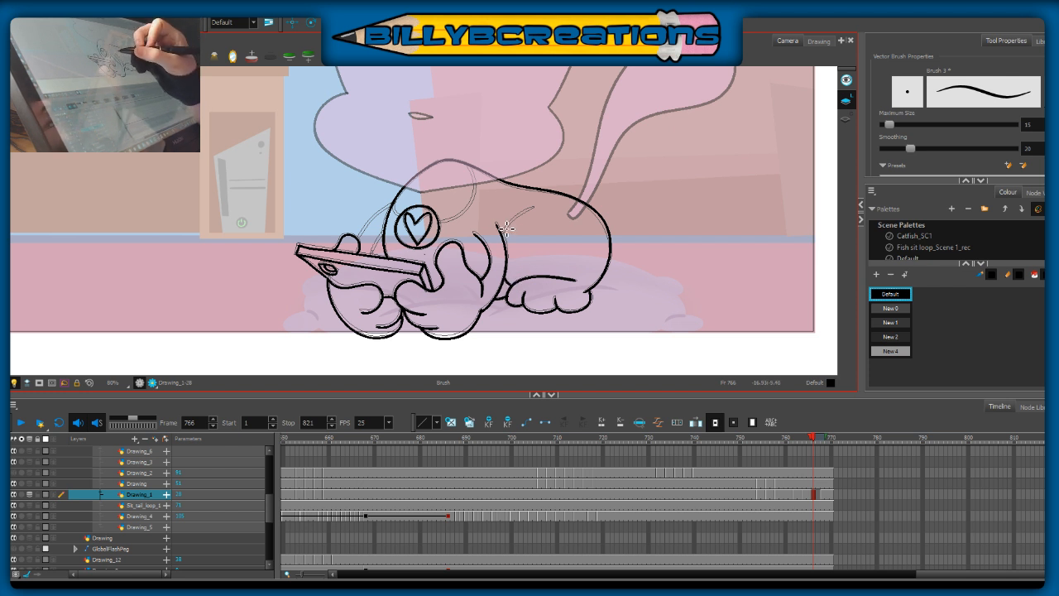
Step: Ink the crease above the near front leg and the collar lines between the neck and the chest tag
left_click_drag(504, 238, 533, 208)
mouse_move(393, 203)
left_mouse_down()
mouse_move(402, 217)
mouse_move(461, 219)
mouse_move(475, 203)
mouse_move(468, 160)
mouse_move(473, 205)
left_mouse_up()
key("ctrl+z")
key("ctrl+z")
key("ctrl+z")
key("ctrl+z")
key("ctrl+z")
mouse_move(470, 164)
left_mouse_down()
mouse_move(467, 212)
mouse_move(438, 223)
left_mouse_up()
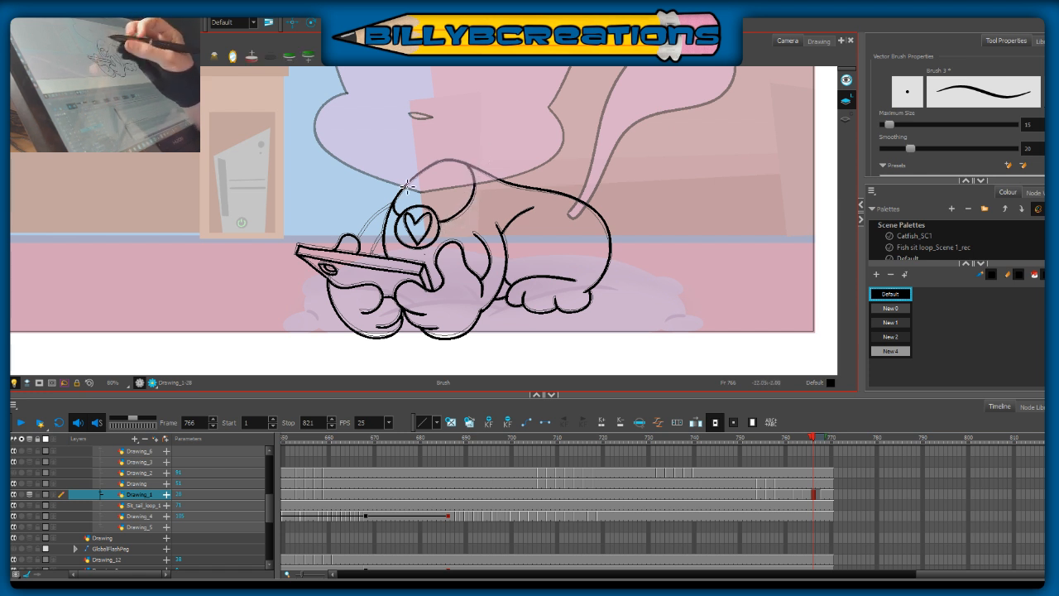
Step: Ink the inner and outer lines of the far arm between the phone and the chest, redoing the outer line
left_click_drag(373, 255, 386, 238)
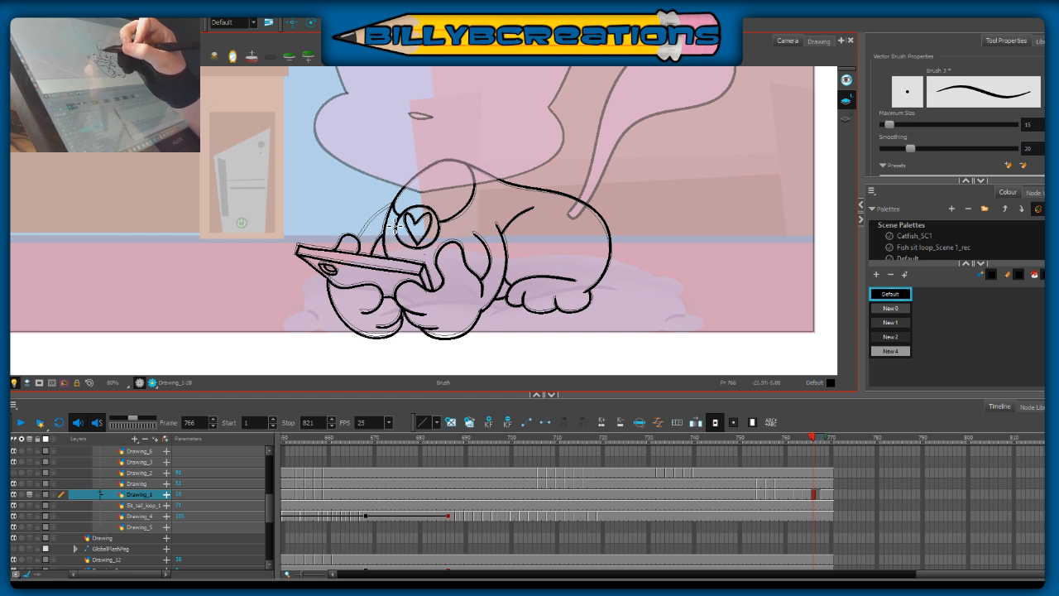
left_click_drag(357, 250, 394, 204)
key("ctrl+z")
left_click_drag(359, 246, 389, 207)
key("ctrl+z")
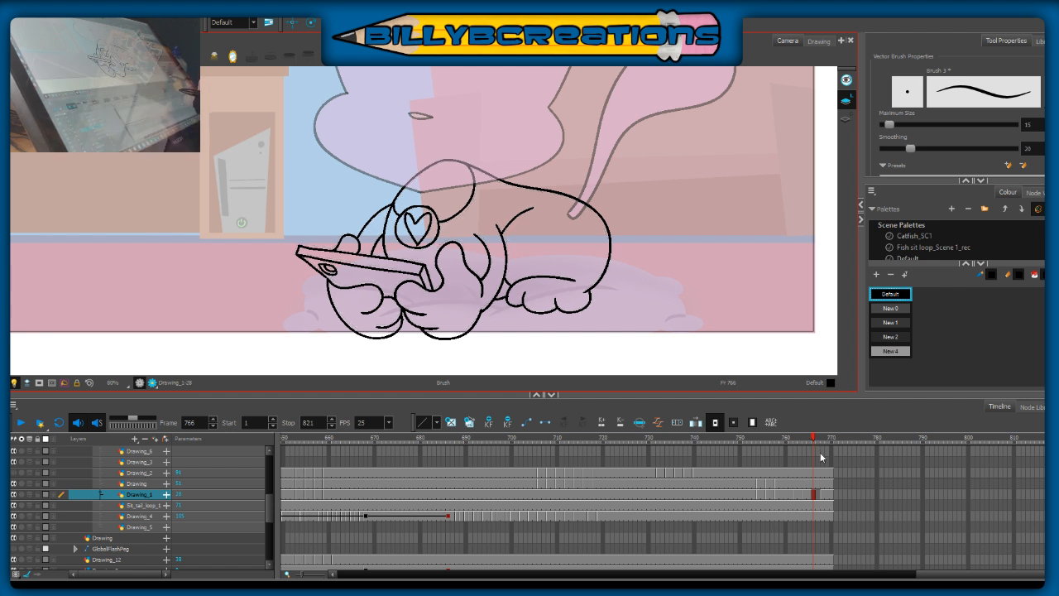
Step: Check frame 767 and play back the phone-holding animation from frame 754
left_click(824, 495)
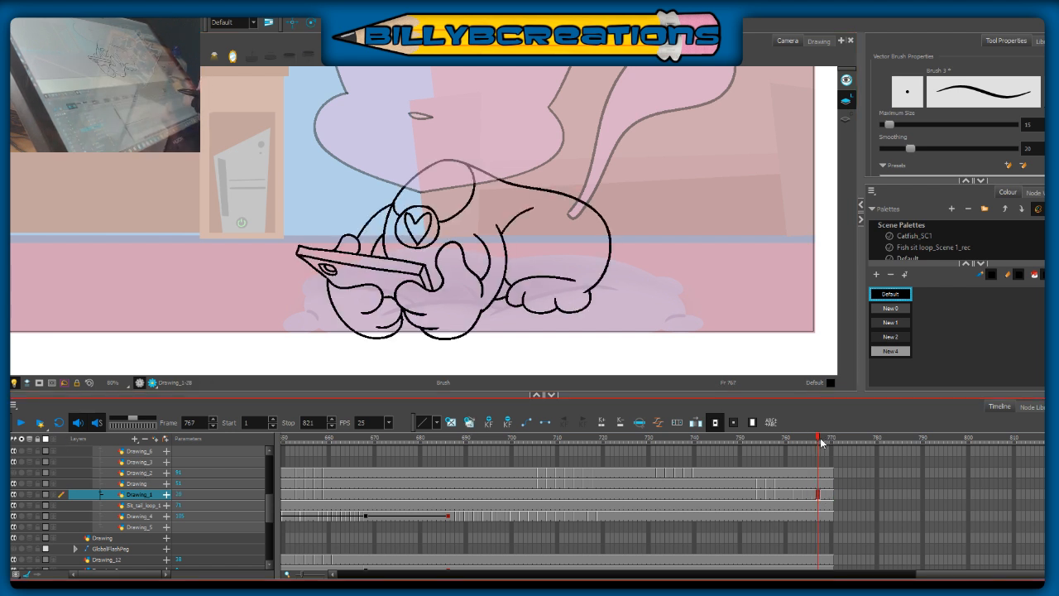
left_click_drag(826, 441, 758, 468)
left_click(21, 423)
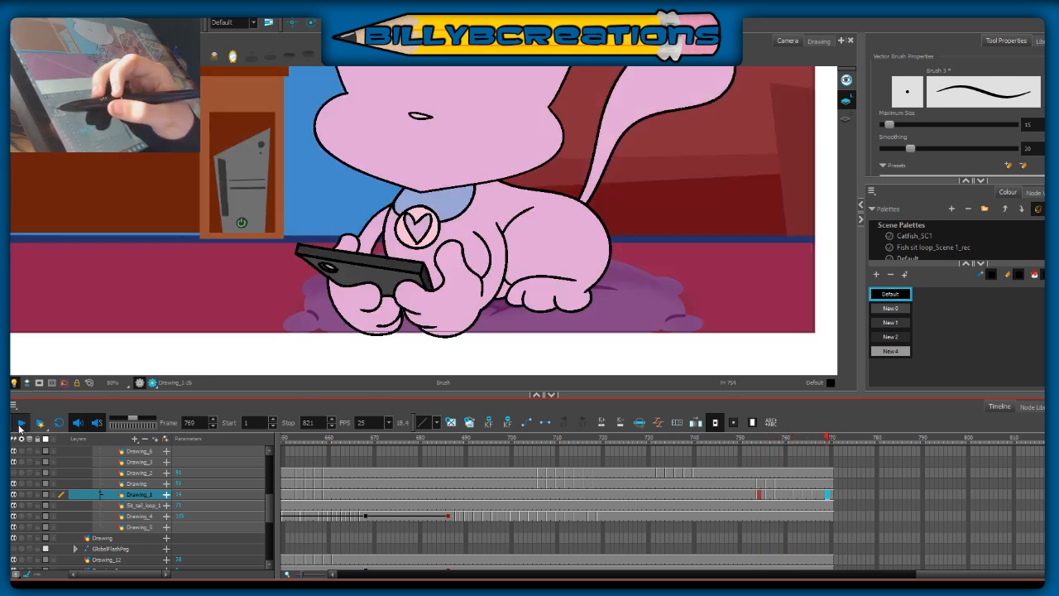
left_click(20, 423)
Step: Shift the cells of Drawing_1 from about frame 763 onwards to a later position in the timeline
left_click(803, 439)
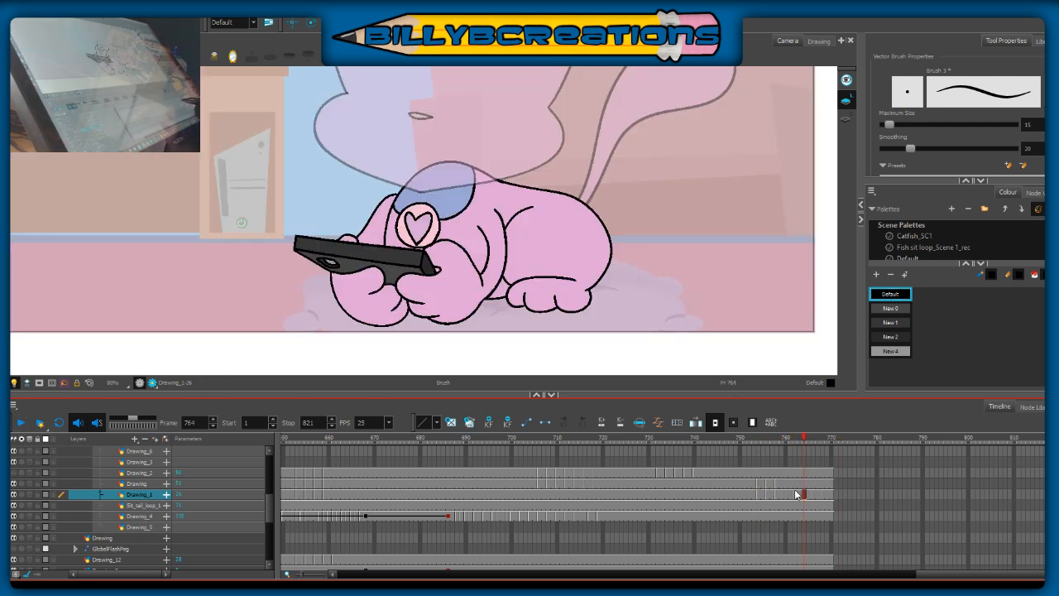
left_click(797, 494)
left_click_drag(799, 496, 835, 501)
left_click(863, 494)
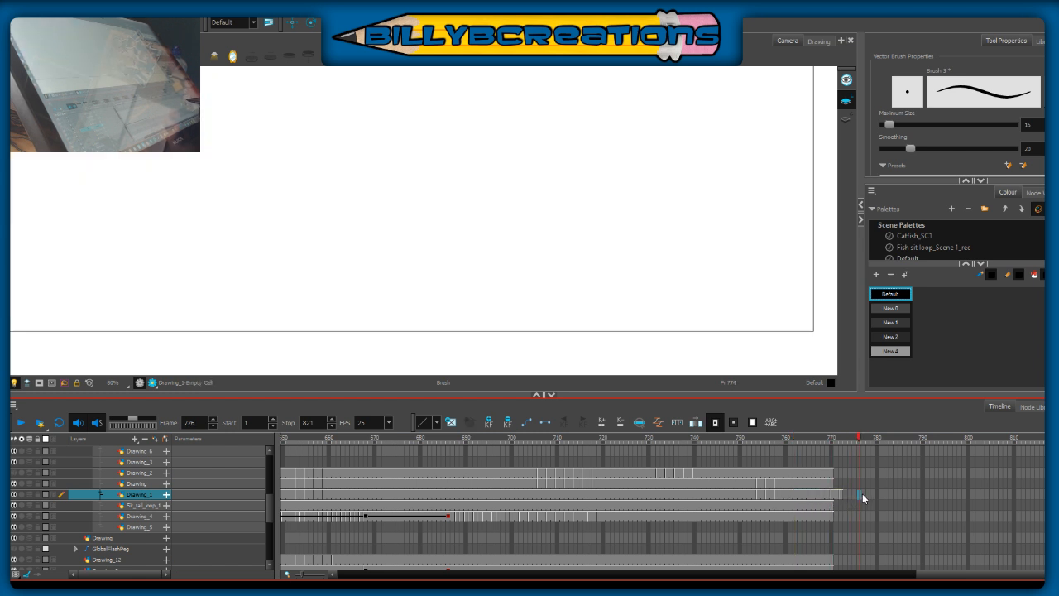
Step: Extend the exposures of Drawing_1, Drawing, Drawing_2, Drawing_12, the sitting tail loop layer and Drawing_4 to frame 781
left_click(882, 494)
key("F5")
left_click_drag(882, 473, 883, 485)
left_click(884, 484)
key("F5")
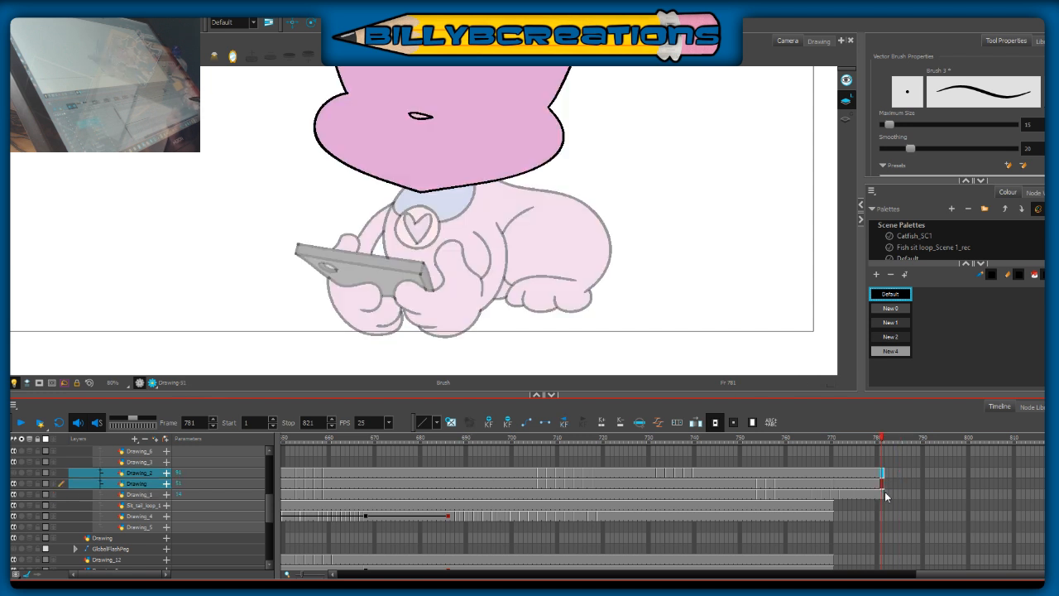
left_click(882, 560)
key("F5")
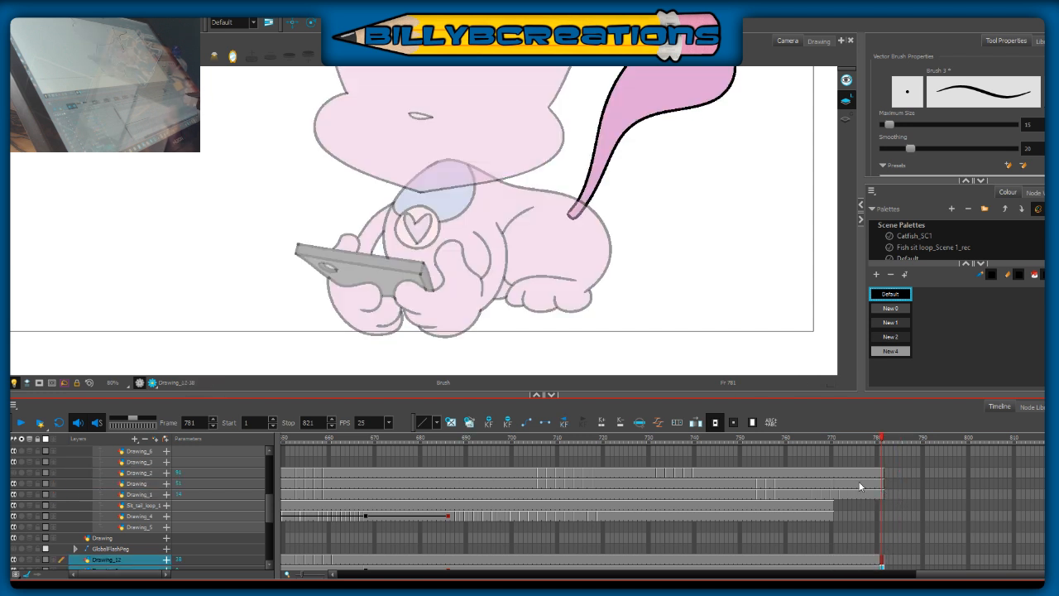
left_click_drag(882, 506, 882, 515)
key("F5")
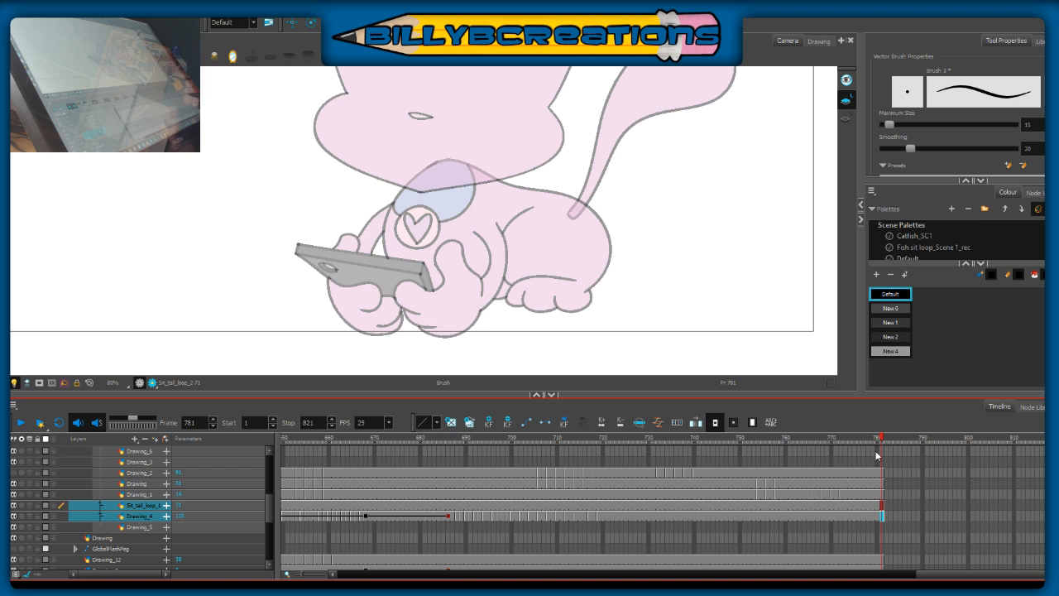
Step: Go to frame 755 and turn off the light table to show the scene in full colour
left_click(762, 437)
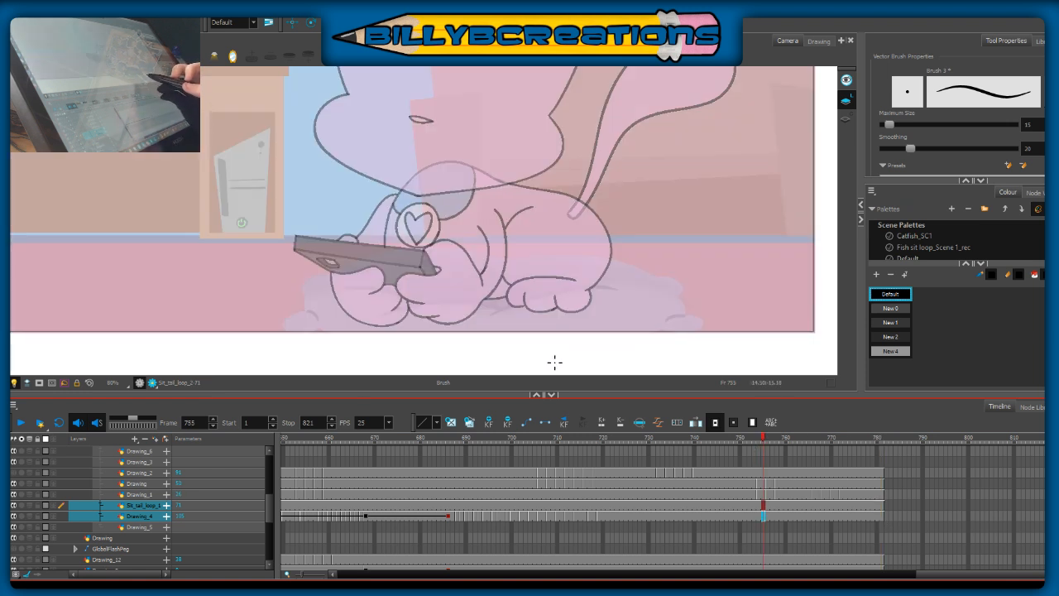
left_click(14, 383)
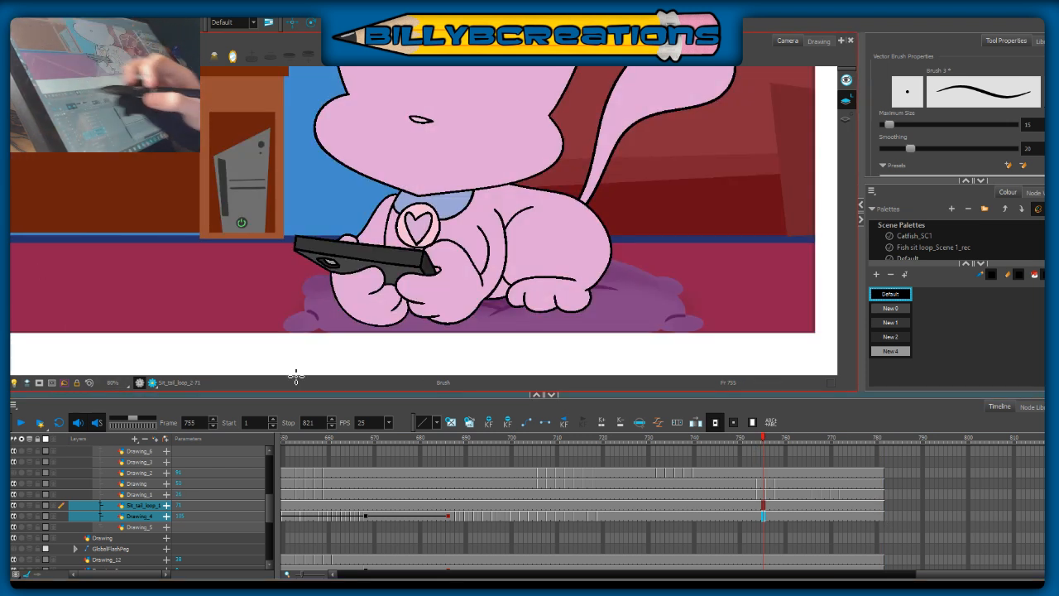
left_click_drag(690, 209, 716, 281)
key("1")
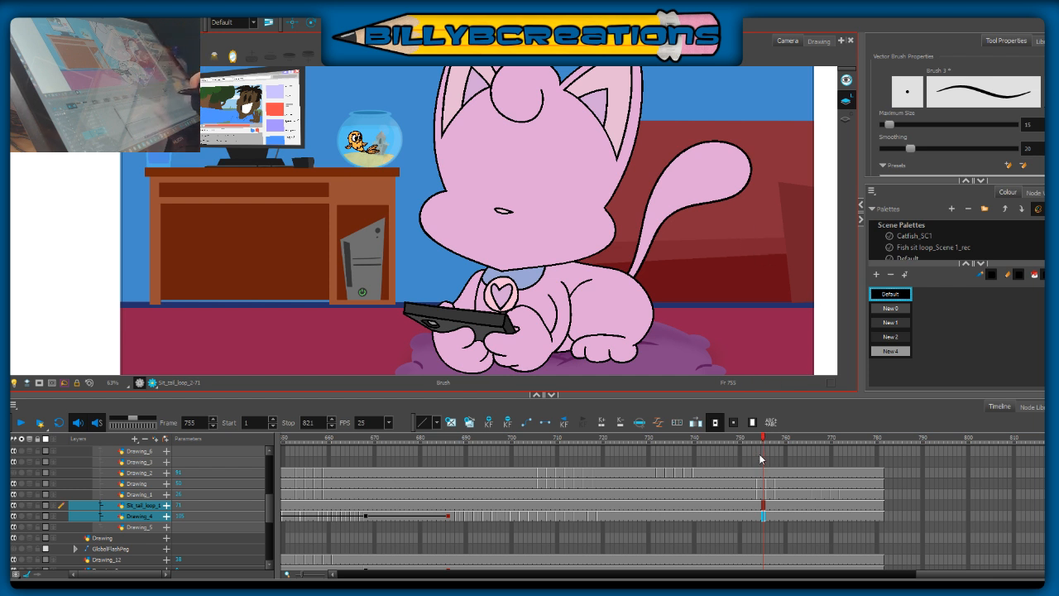
Step: Compare the cat's phone-holding poses on Drawing_1 between frames 756 and 769
left_click(768, 493)
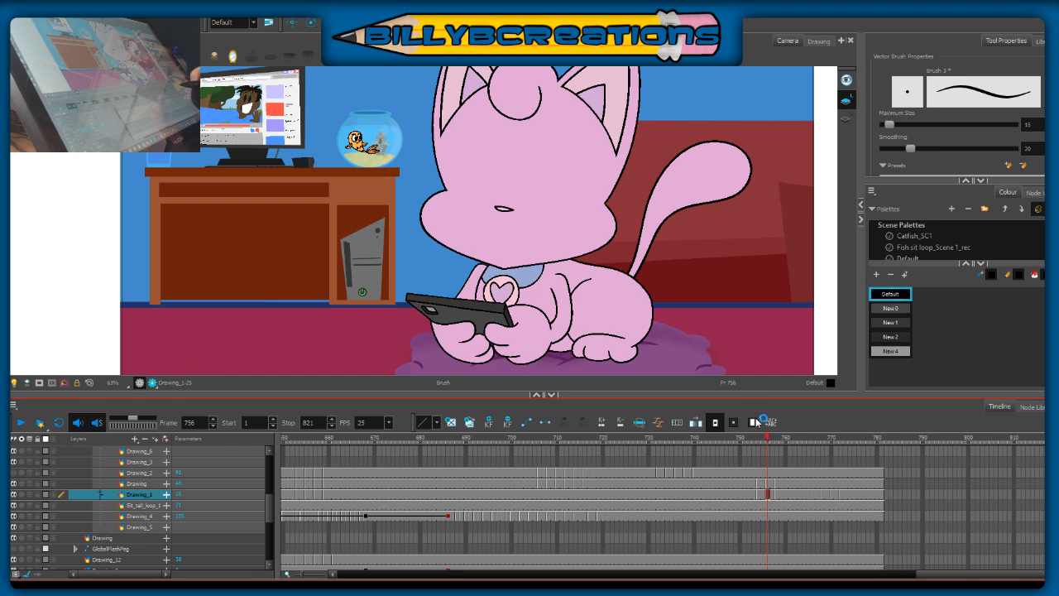
left_click(783, 439)
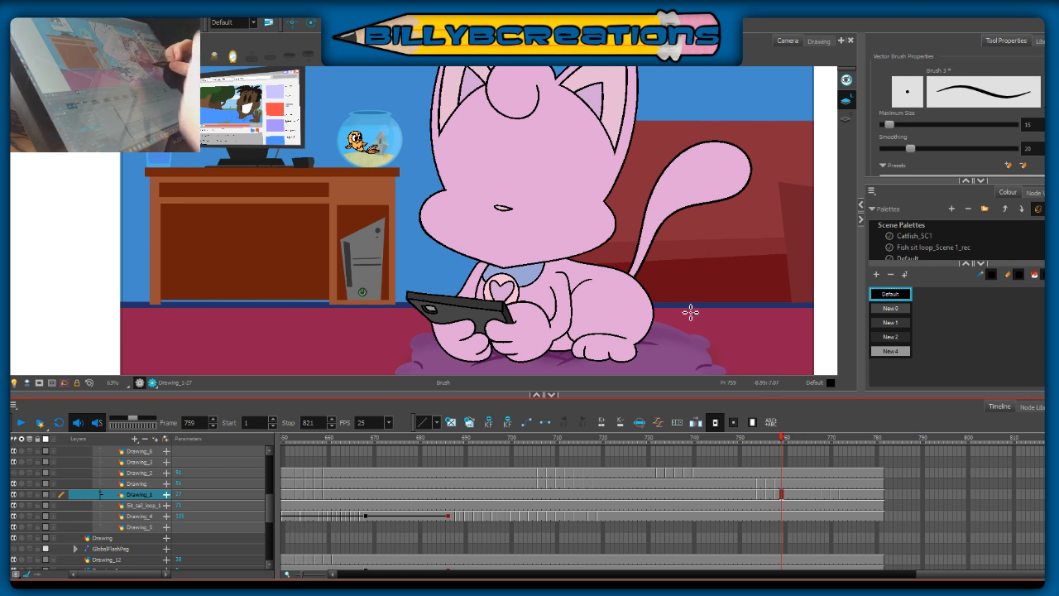
left_click(775, 441)
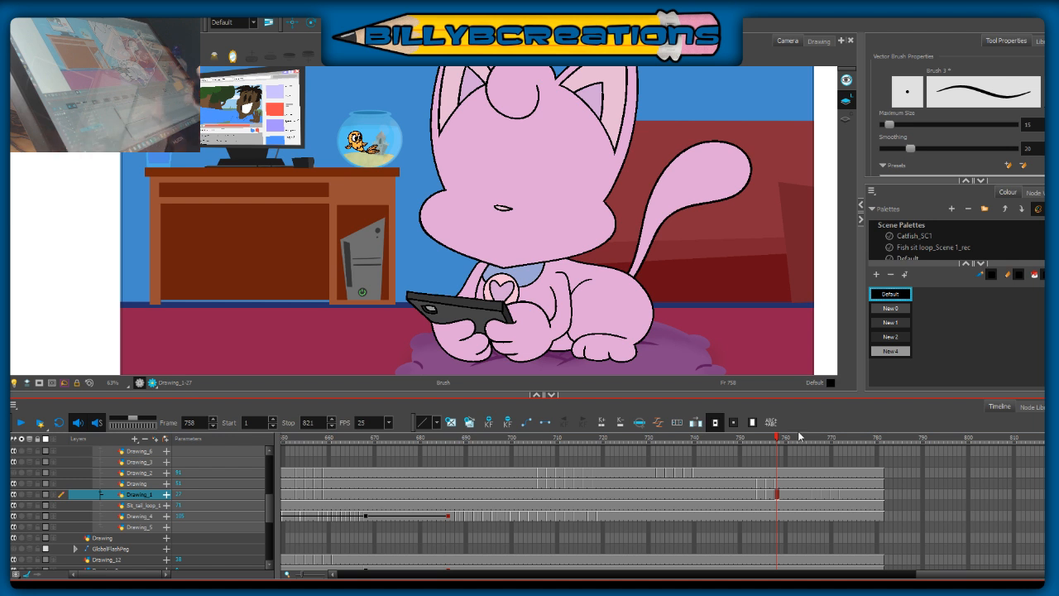
left_click_drag(776, 438, 827, 459)
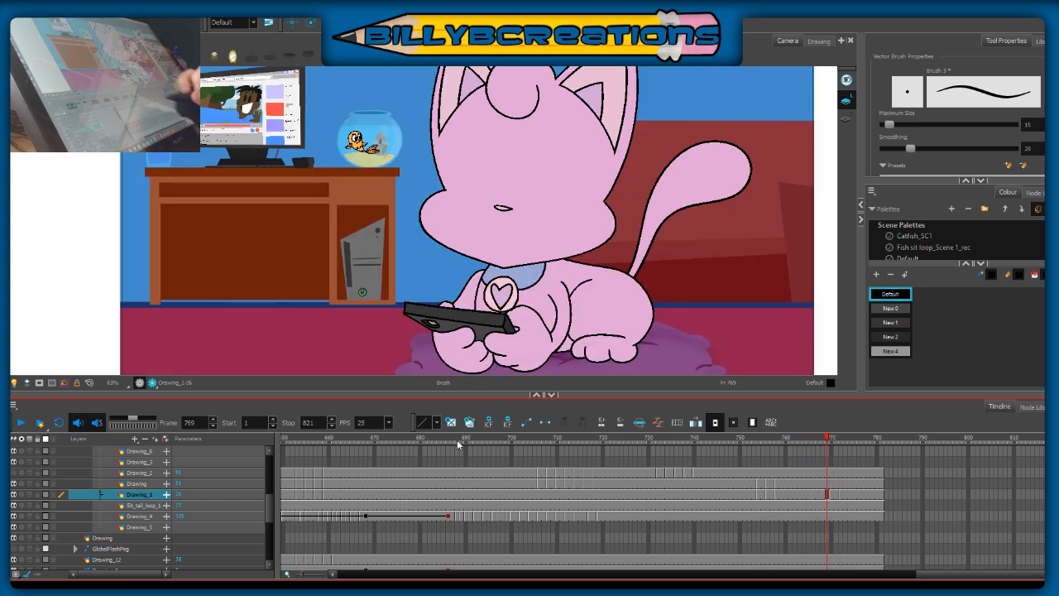
Step: Extend the exposures of the BOARD003 and BOARD023 background layers to frame 781
left_click_drag(273, 488, 270, 538)
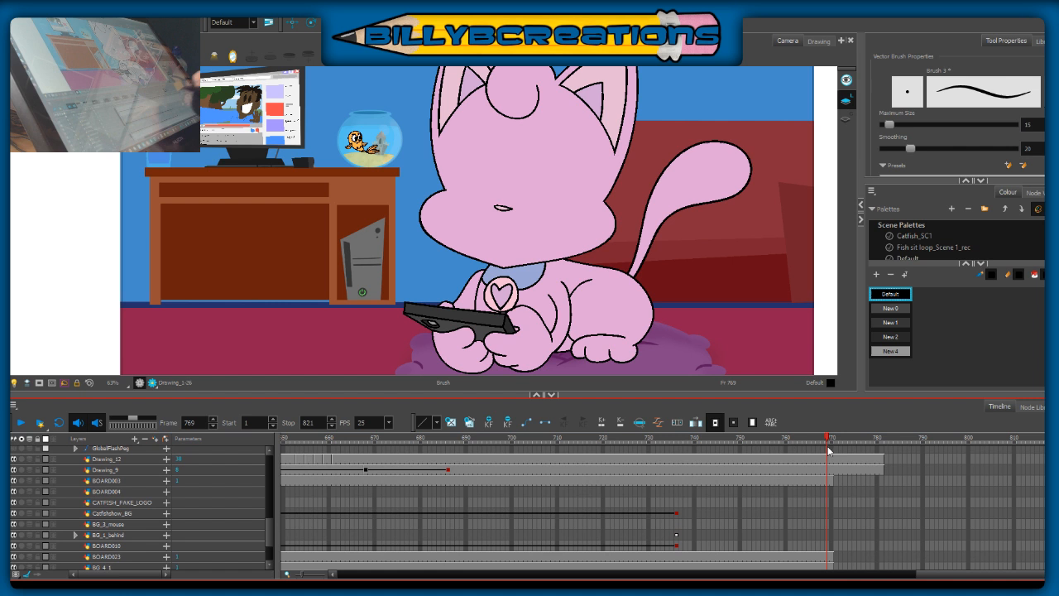
left_click(881, 481)
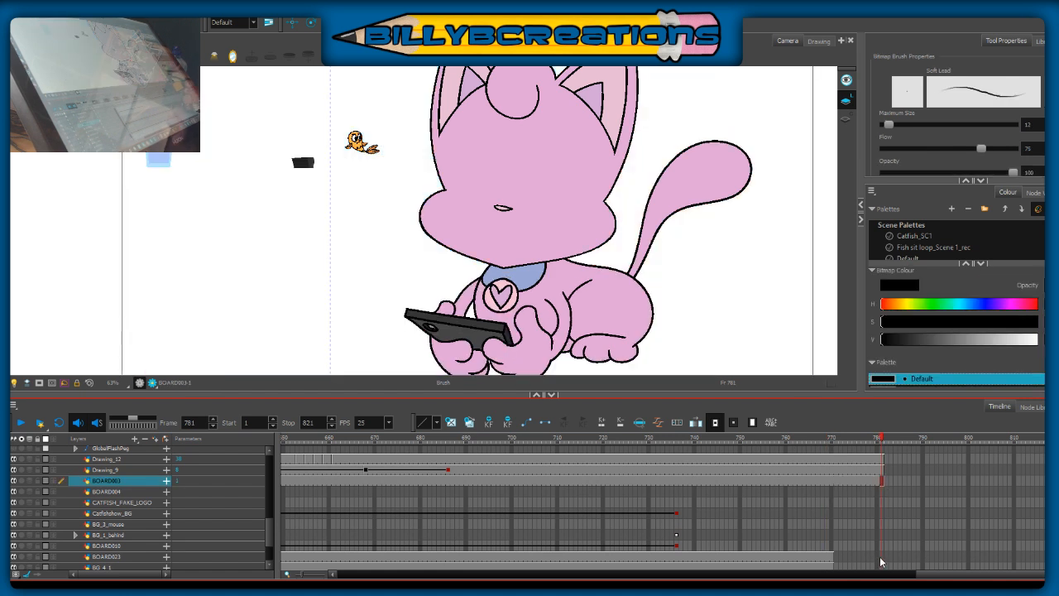
left_click(882, 560)
key("F5")
mouse_move(269, 511)
left_mouse_down()
mouse_move(268, 468)
mouse_move(270, 503)
left_mouse_up()
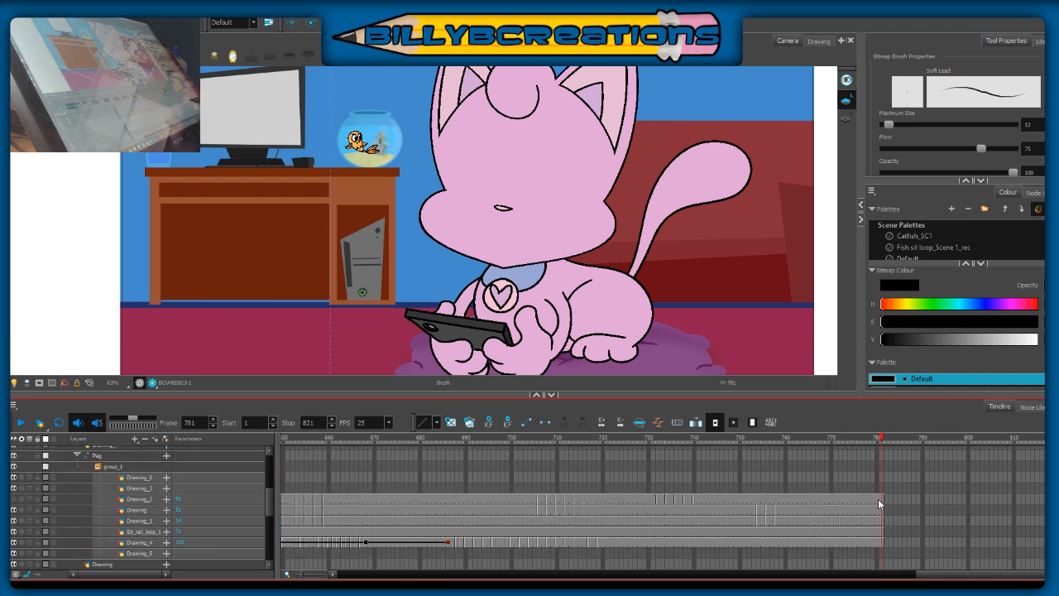
Step: Play back the sequence from frame 751 and review the phone-tilt poses between frames 758 and 772
left_click(747, 442)
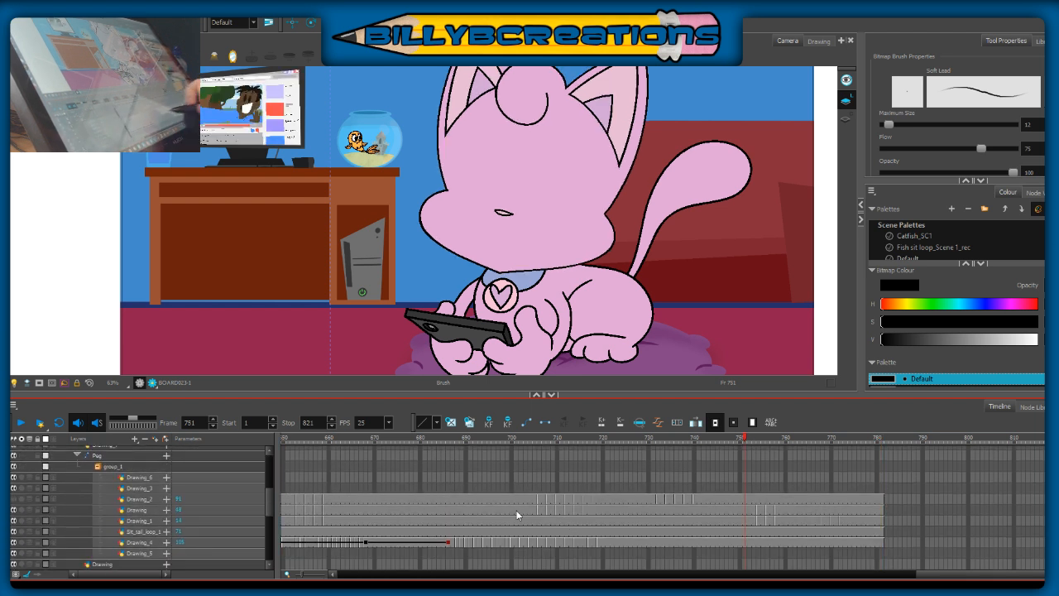
left_click(21, 423)
left_click(21, 424)
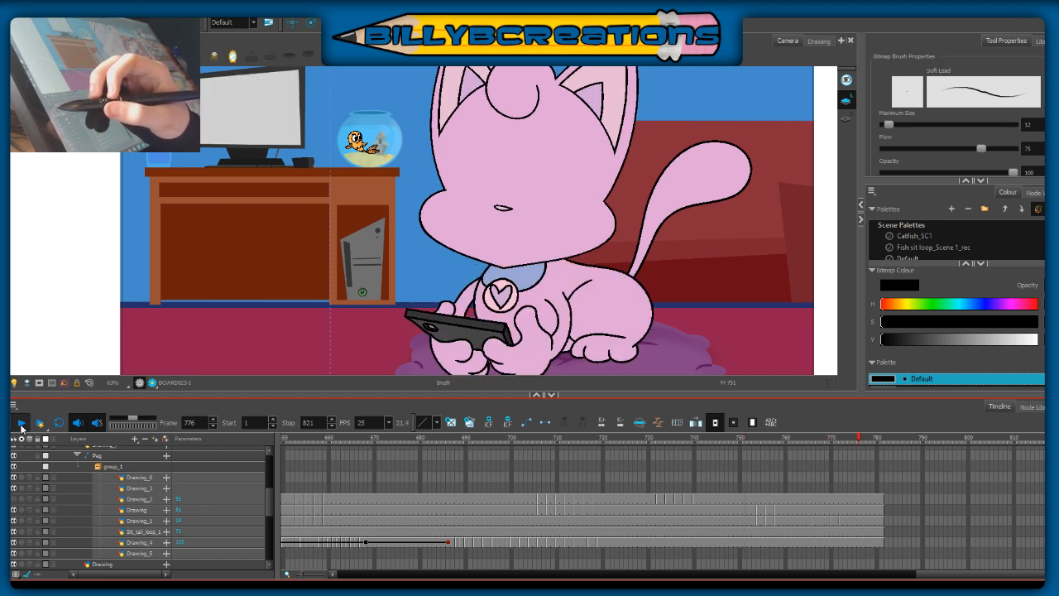
left_click(729, 462)
left_click(659, 495)
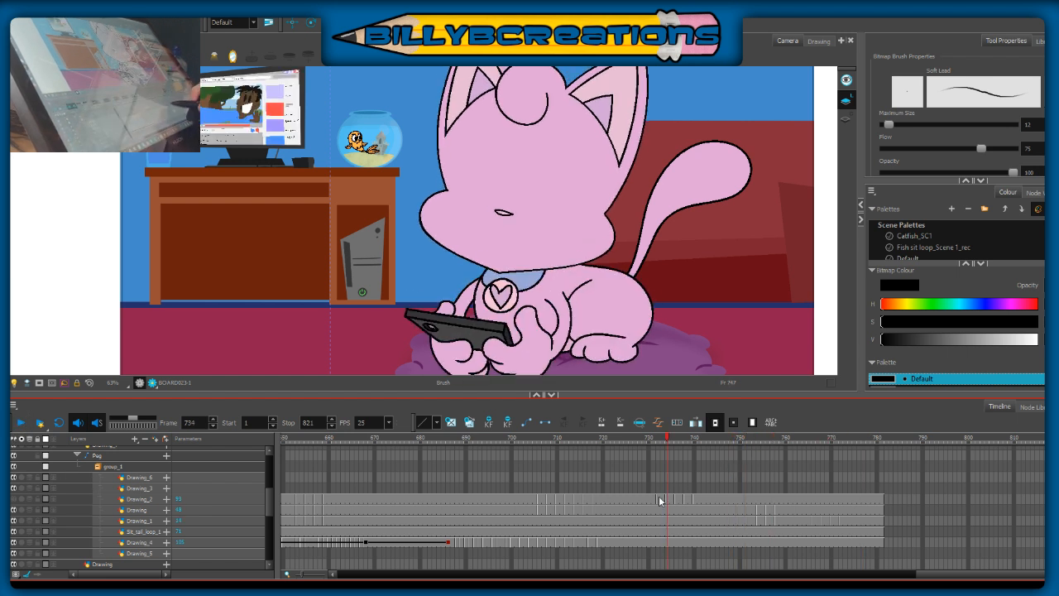
left_click_drag(744, 519, 726, 550)
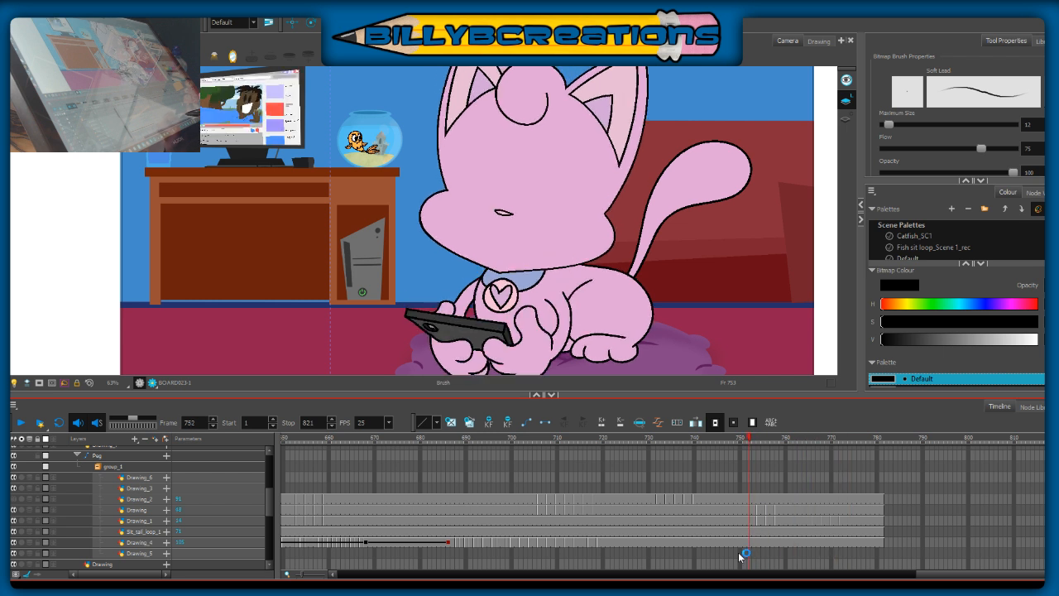
left_click(20, 422)
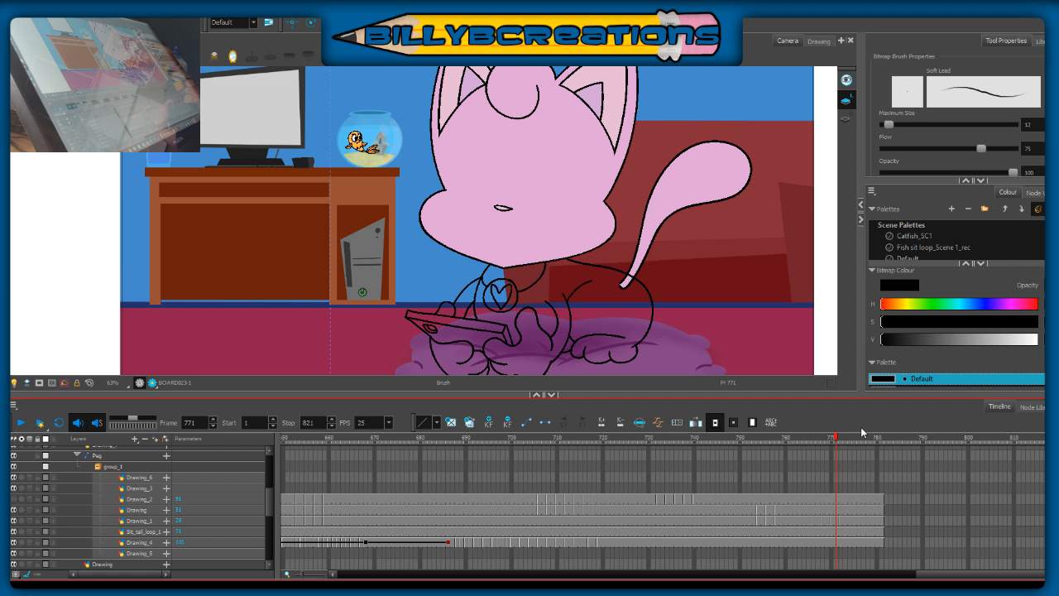
left_click_drag(755, 445, 776, 445)
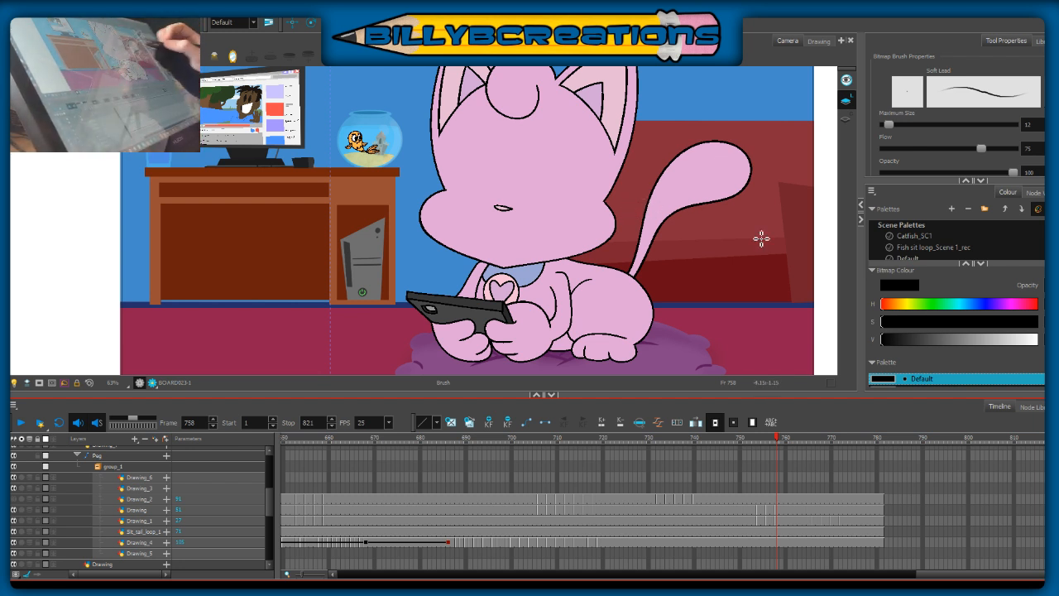
mouse_move(782, 441)
left_mouse_down()
mouse_move(829, 460)
mouse_move(750, 474)
mouse_move(823, 476)
mouse_move(833, 464)
left_mouse_up()
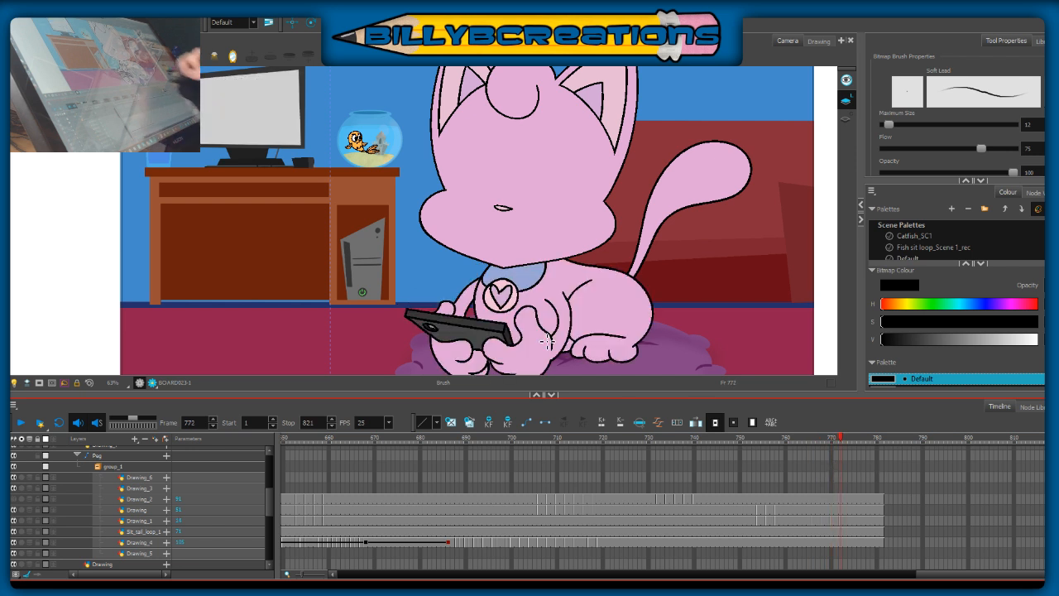
Step: Delete the head exposures on the Drawing layer from frame 767 to frame 781
key("alt+s")
left_click_drag(880, 510, 819, 512)
key("Delete")
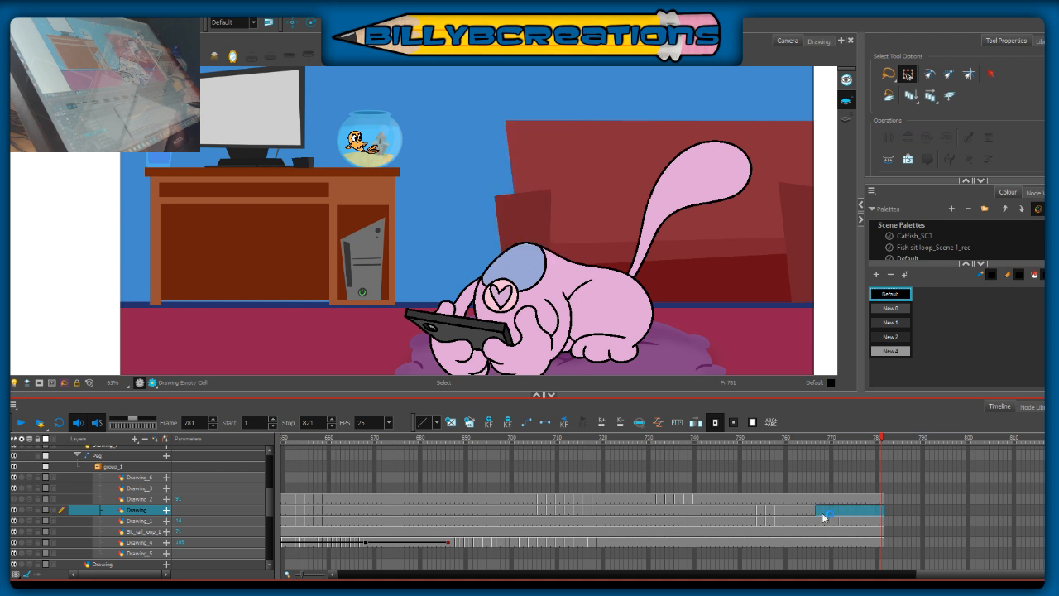
Step: Copy the cat's head from frame 764 and paste it onto the Drawing layer at frame 772
left_click_drag(879, 438, 803, 441)
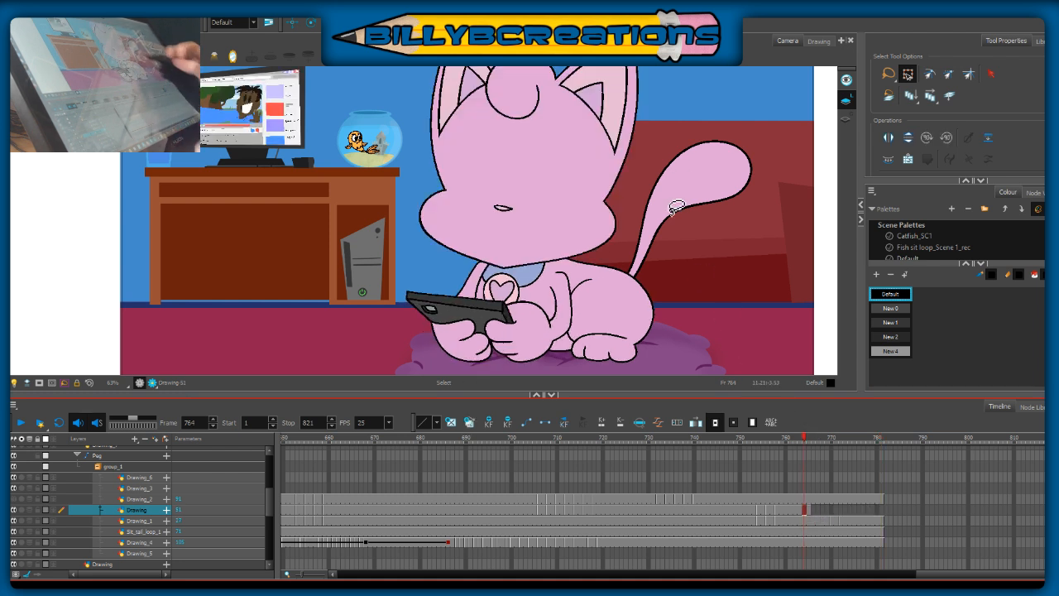
mouse_move(663, 100)
left_mouse_down()
mouse_move(372, 210)
mouse_move(663, 104)
left_mouse_up()
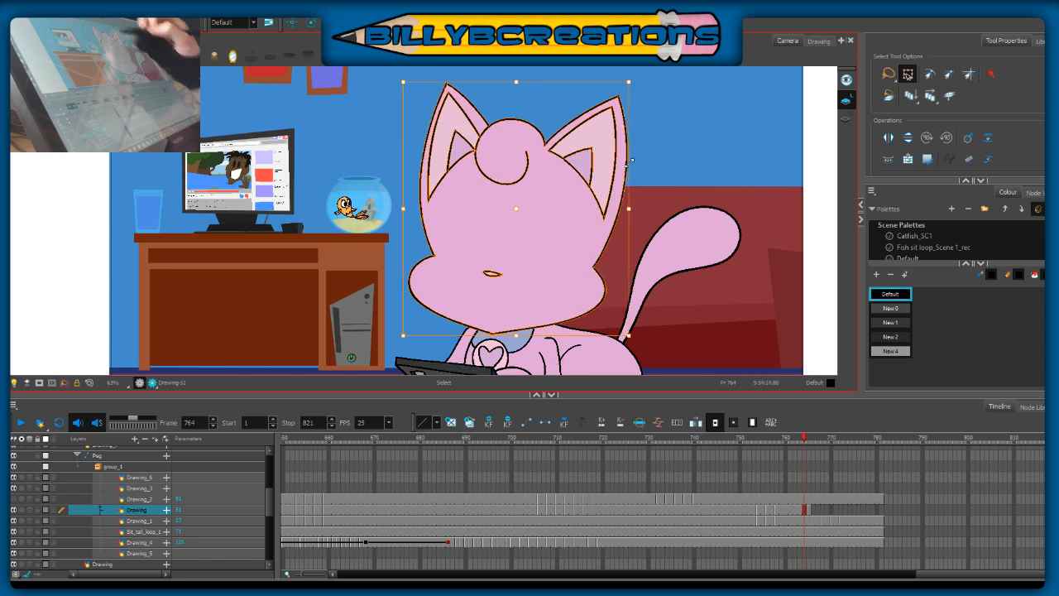
left_click(840, 509)
key("ctrl+v")
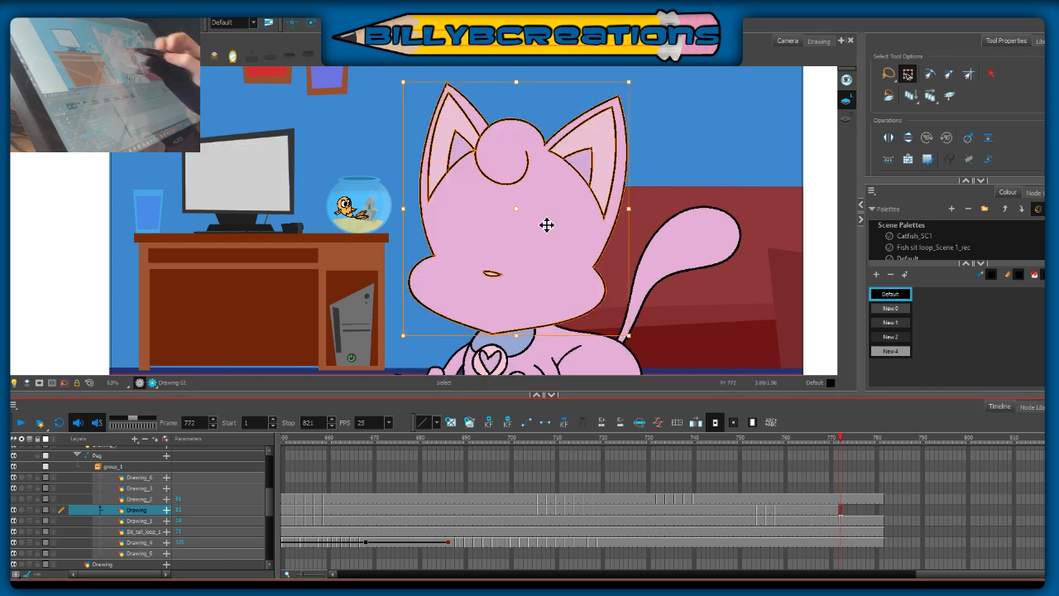
Step: Move the pivot of the head at frame 772 to the chin, tilt the head counter-clockwise, and reposition it over the collar
left_click(518, 343)
left_click_drag(516, 337, 517, 335)
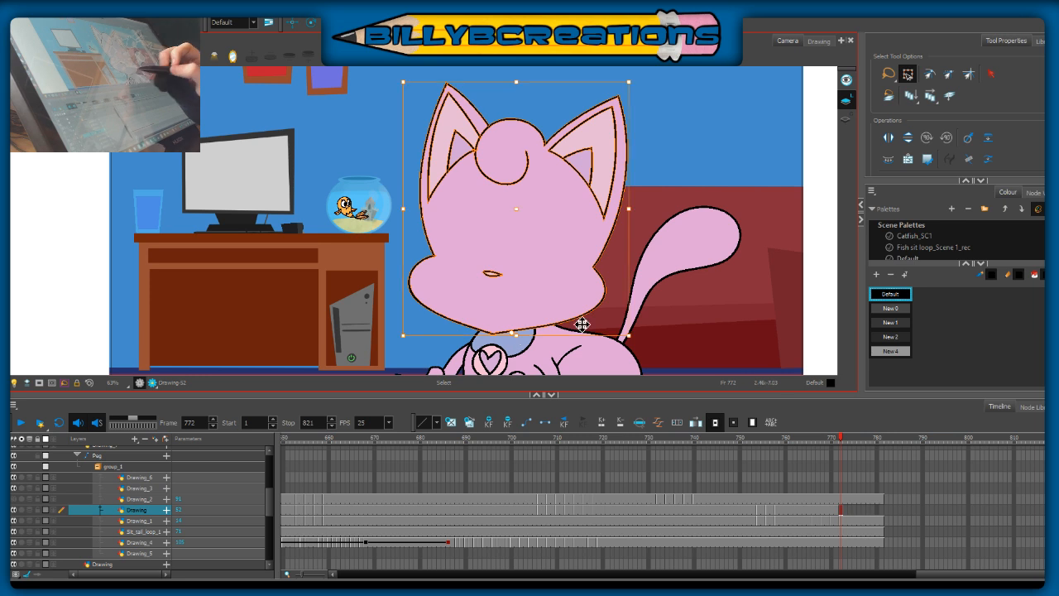
left_click_drag(638, 337, 663, 240)
left_click_drag(561, 226, 567, 238)
left_click_drag(619, 269, 578, 242)
left_click(665, 235)
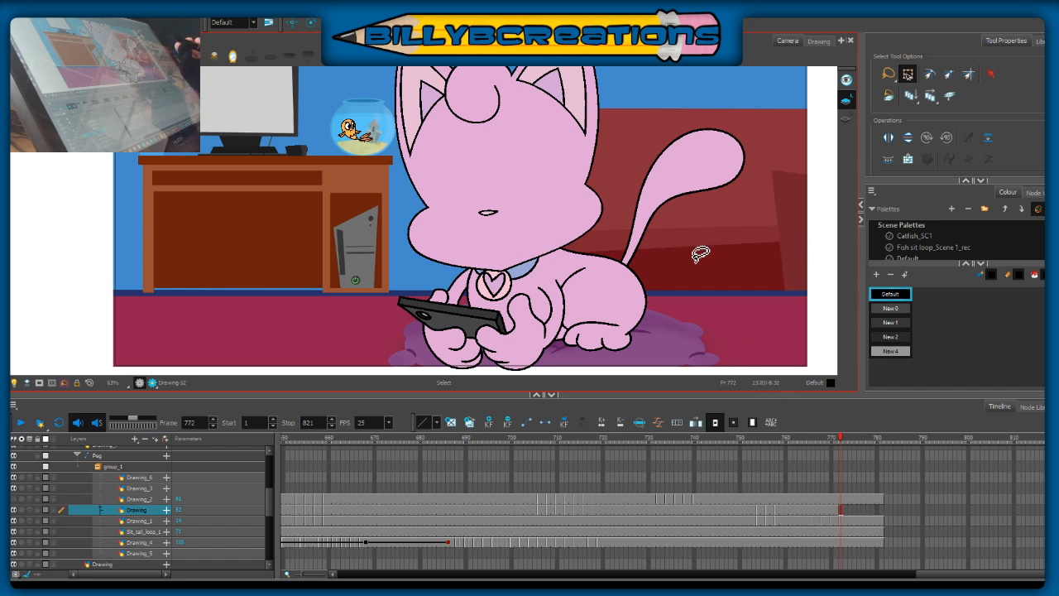
Step: Check the earlier head pose at frame 486 against the tilted head at frame 772
scroll(786, 553, "left", 6)
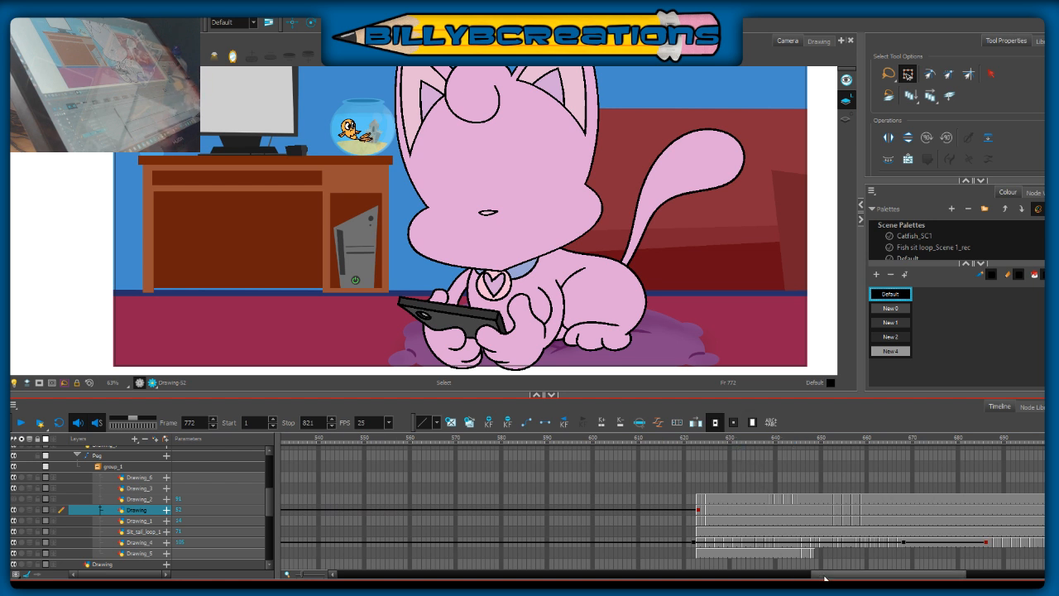
scroll(757, 482, "left", 8)
left_click(720, 438)
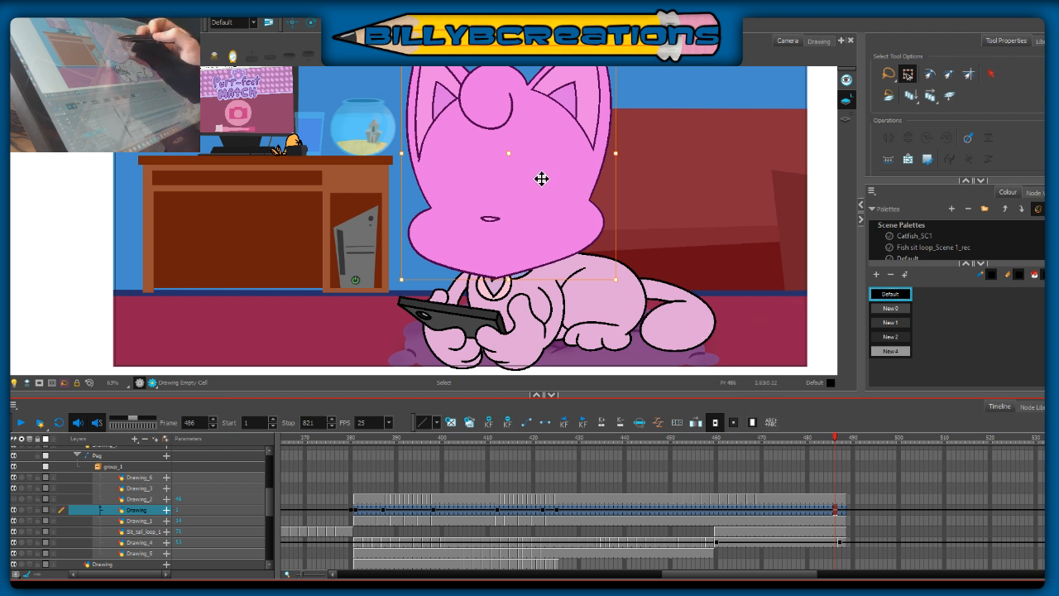
left_click_drag(724, 575, 978, 564)
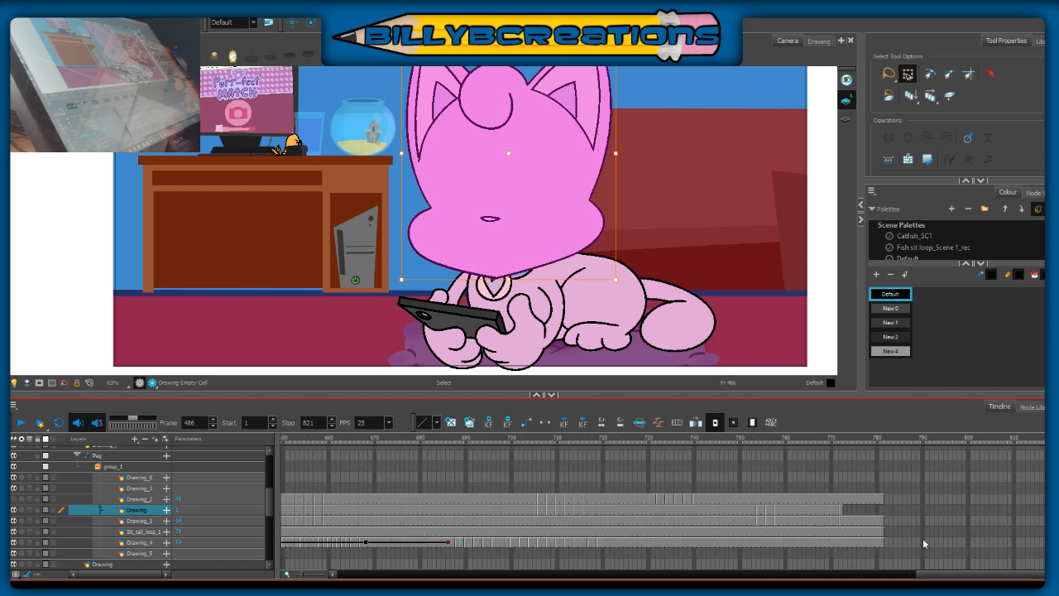
left_click(839, 438)
left_click_drag(840, 442, 842, 441)
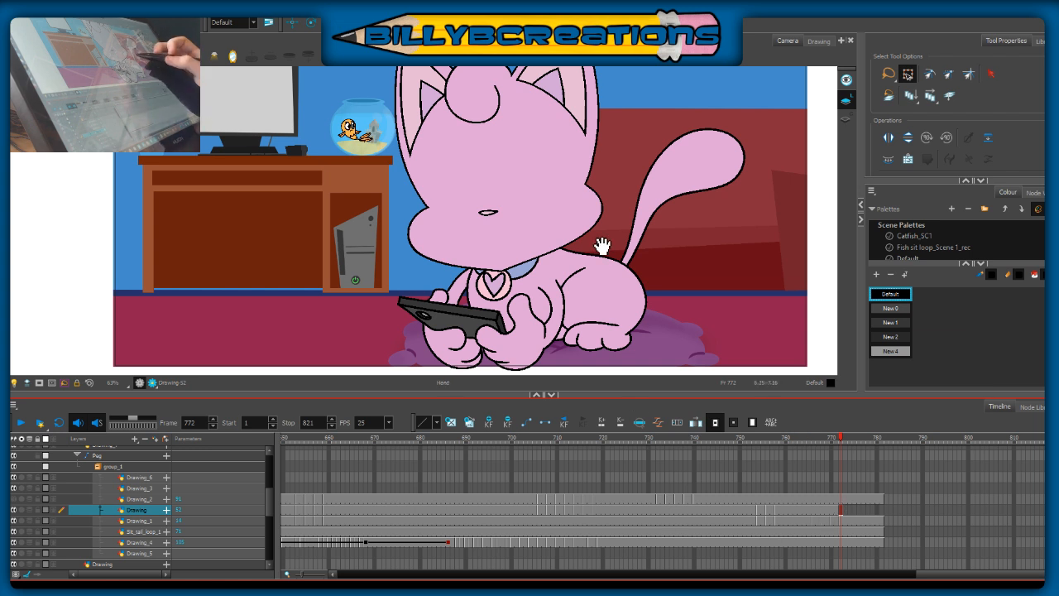
Step: Extend the exposure of the screen layer to frame 781
left_click_drag(603, 236, 619, 289)
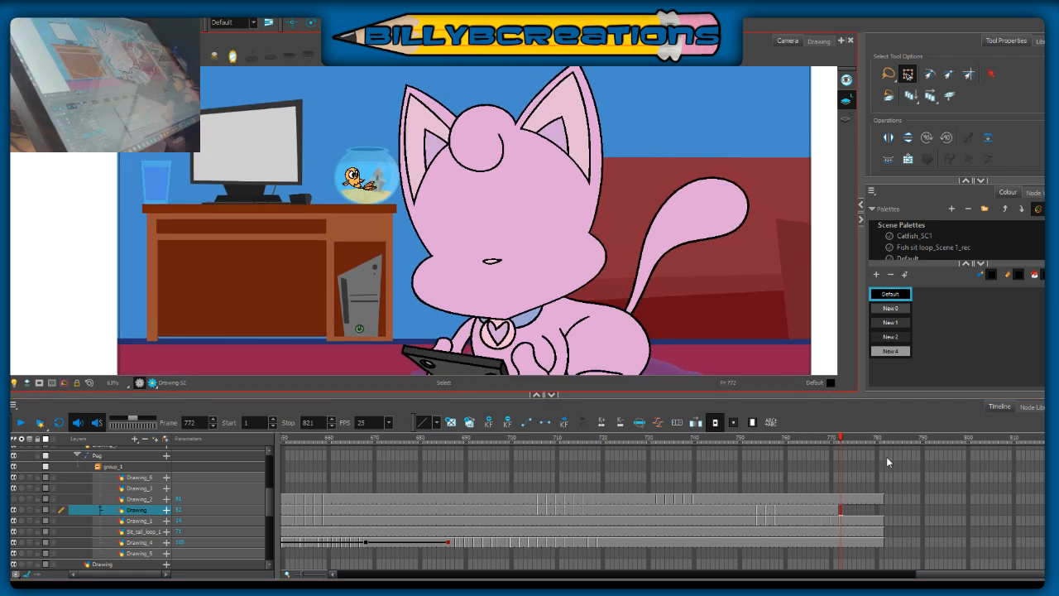
left_click_drag(761, 339, 731, 300)
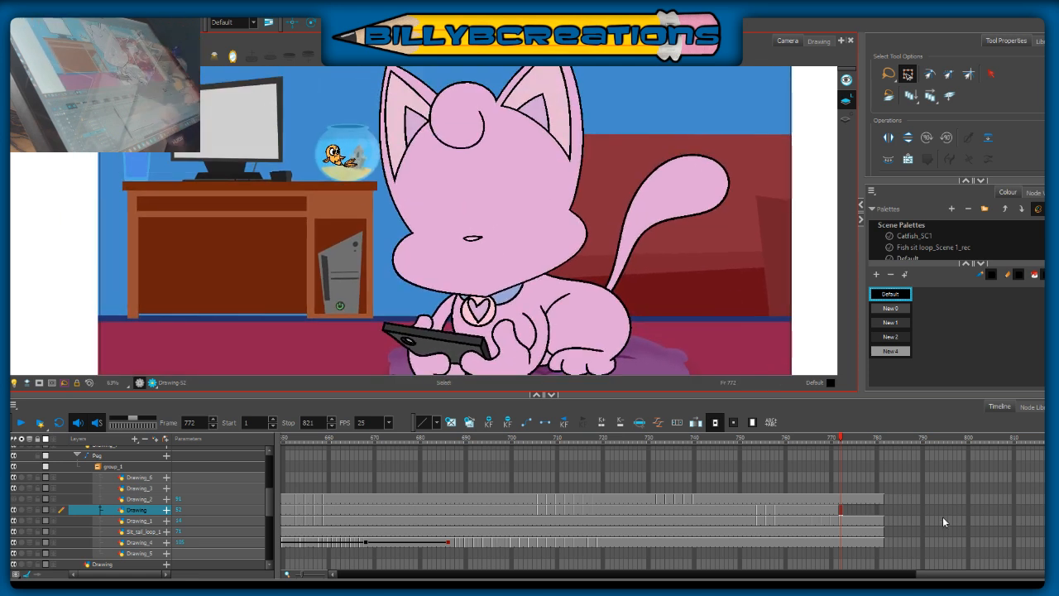
left_click_drag(267, 497, 269, 542)
left_click(881, 545)
left_click(878, 543)
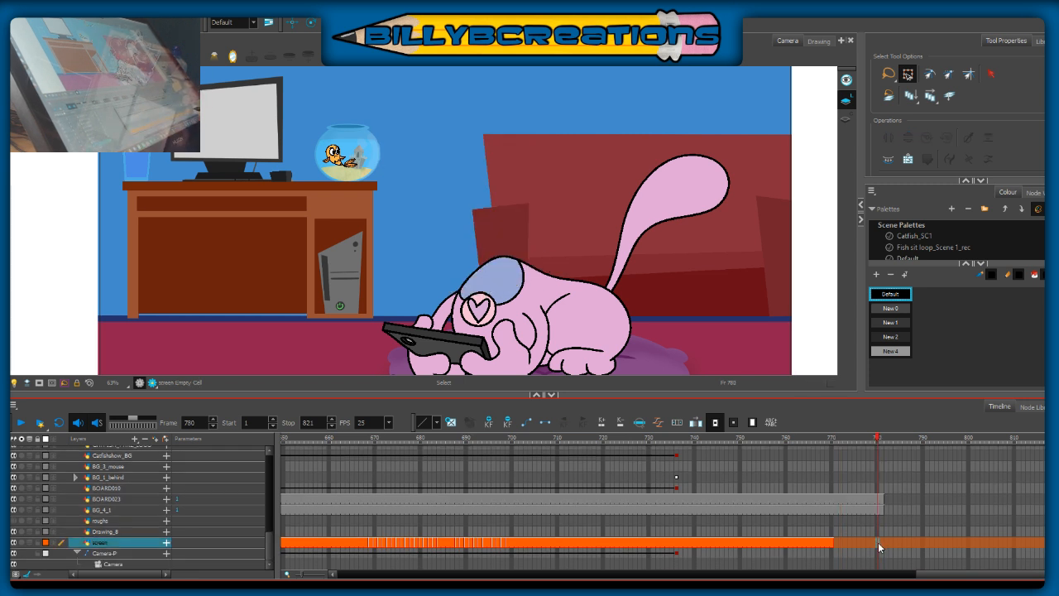
key("F5")
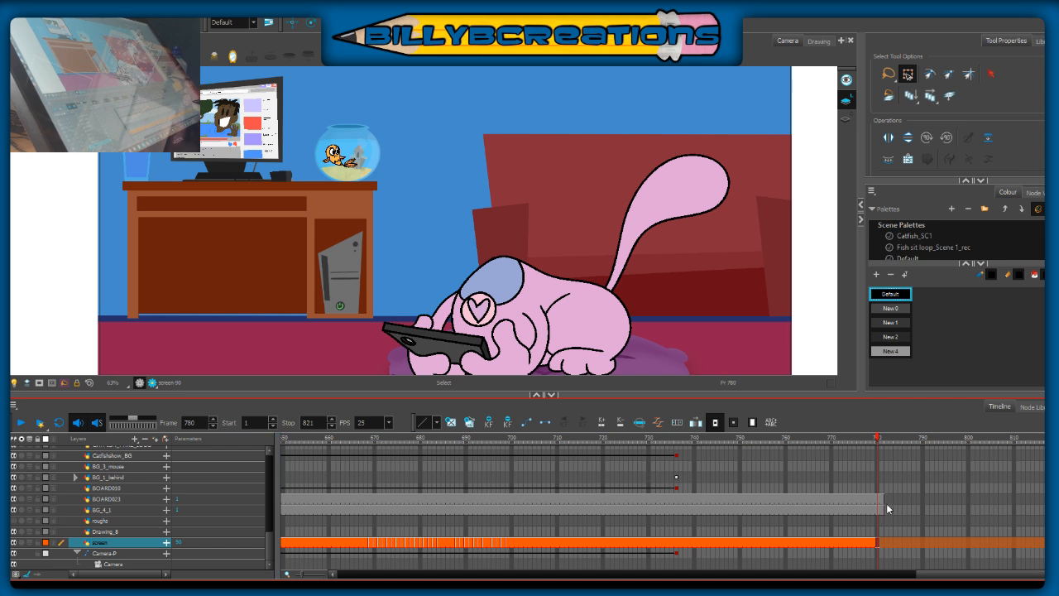
key("ctrl+z")
key("F5")
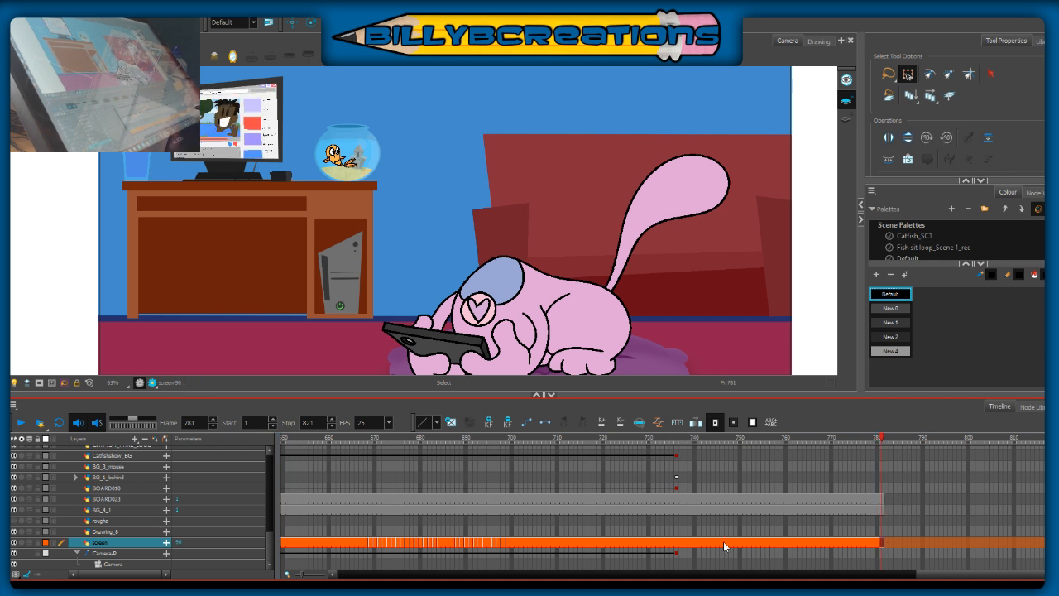
Step: Extend the tilted head pose on the Drawing layer from frame 772 to frame 781
left_click_drag(270, 536, 267, 500)
left_click(881, 488)
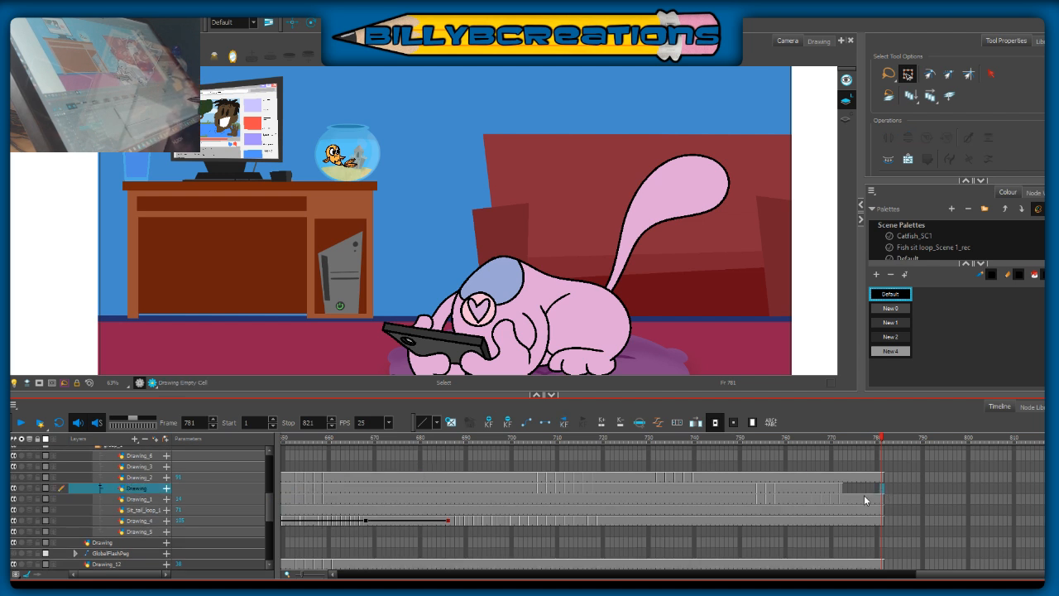
left_click(840, 488)
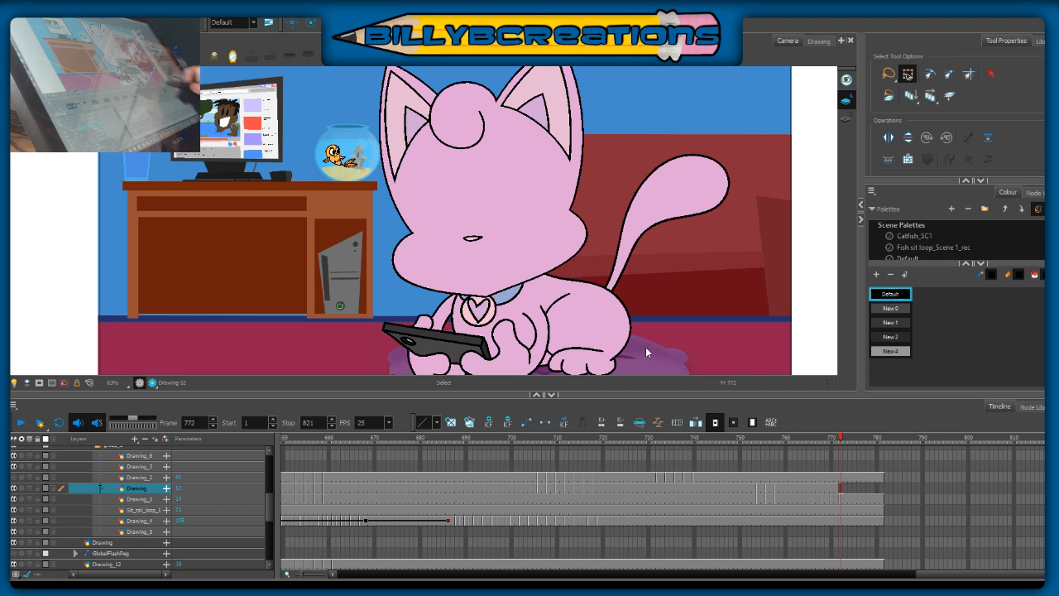
left_click(881, 490)
key("F5")
left_click(836, 441)
left_click_drag(835, 442, 844, 444)
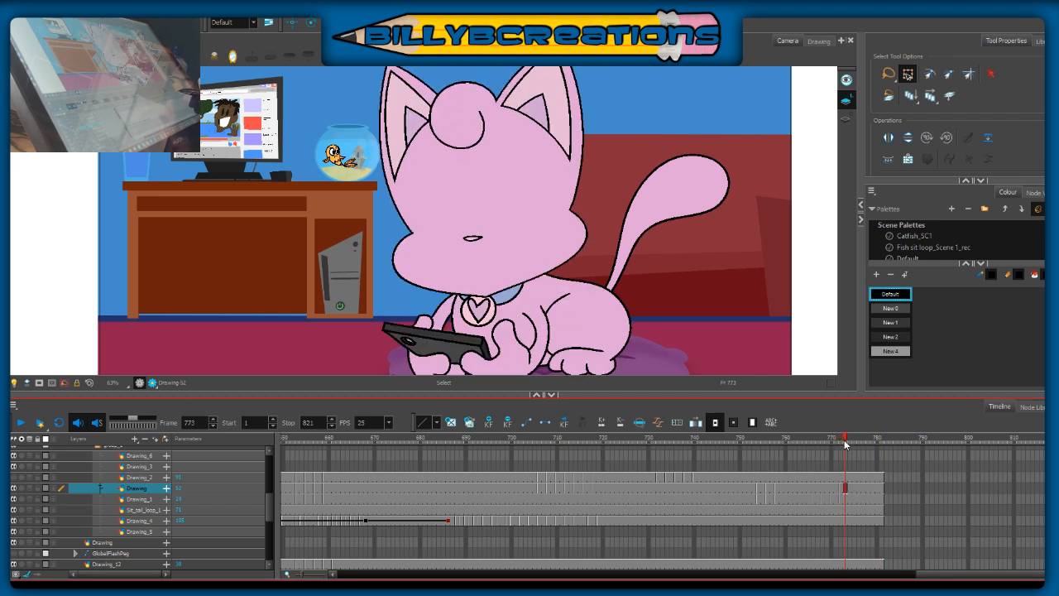
left_click(845, 487)
left_click_drag(702, 244, 698, 288)
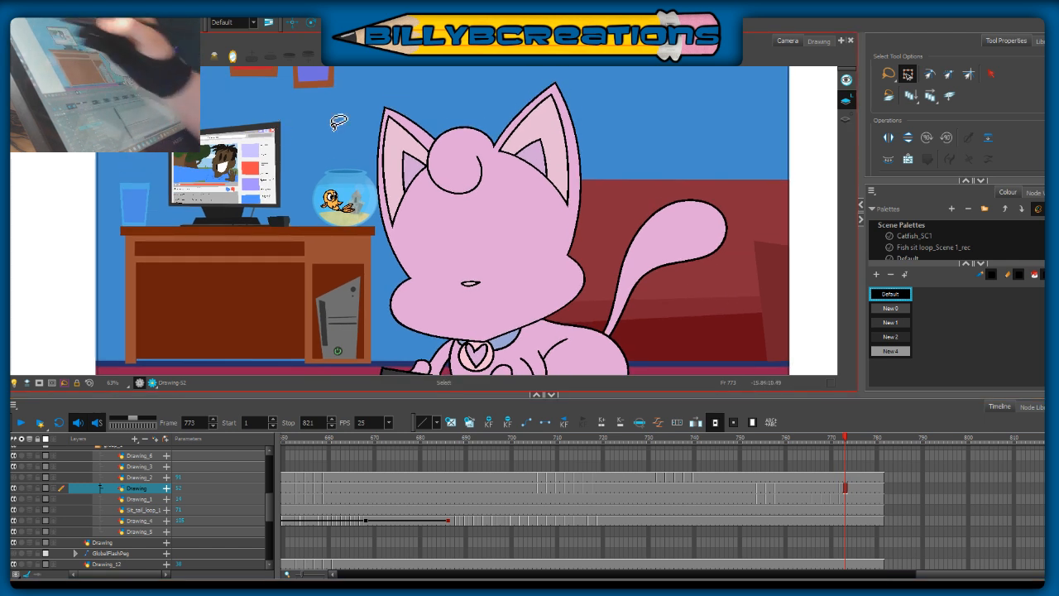
Step: Replace the head at frame 770 with a copy of the frame 772 head, tilted slightly further counter-clockwise
left_click(840, 490)
mouse_move(609, 137)
left_mouse_down()
mouse_move(598, 104)
mouse_move(363, 113)
mouse_move(557, 386)
mouse_move(612, 116)
left_mouse_up()
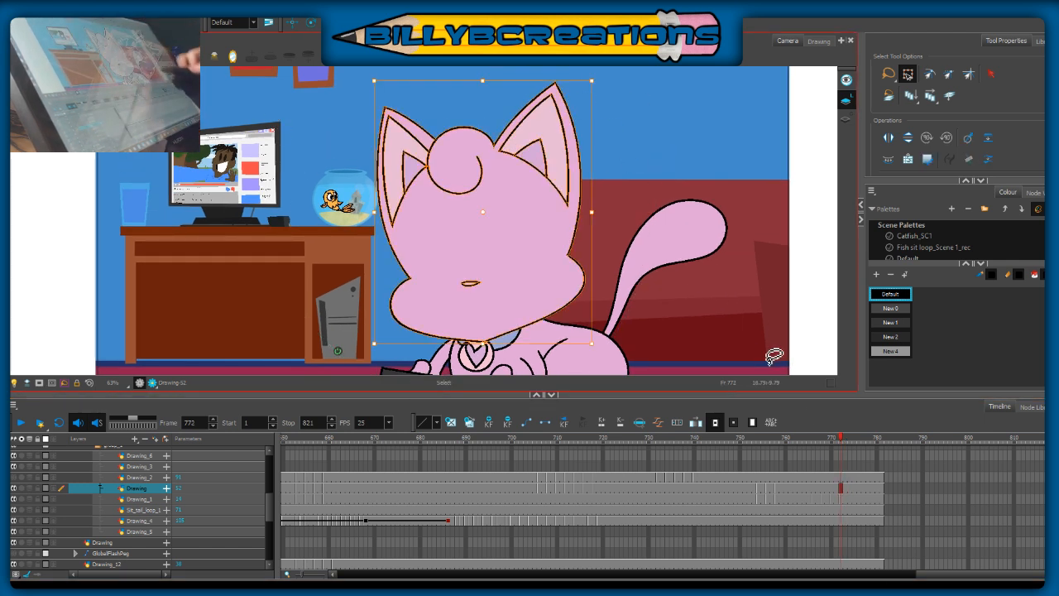
left_click(835, 489)
key("Delete")
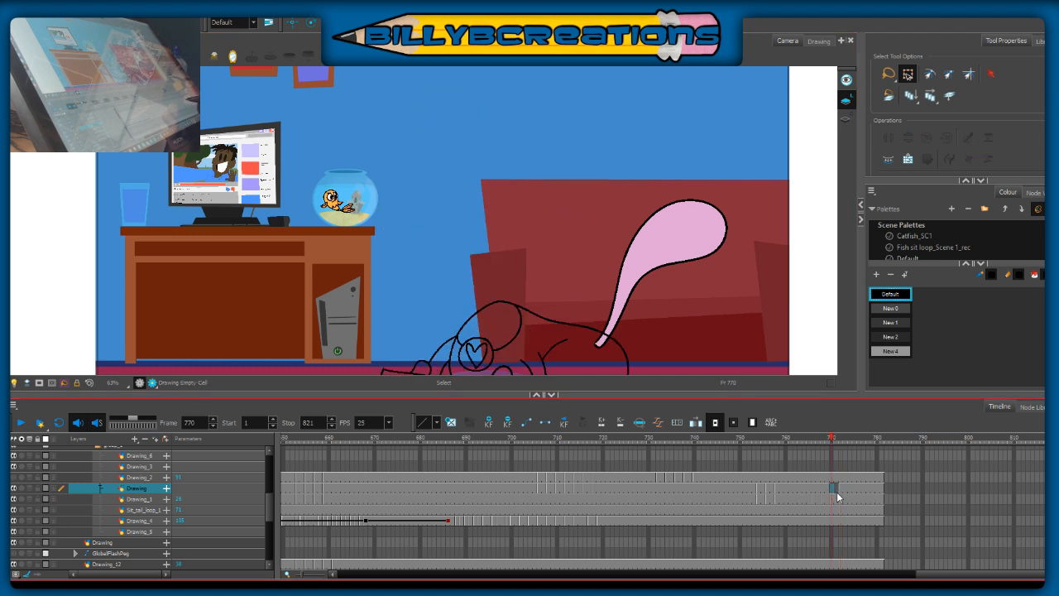
key("ctrl+v")
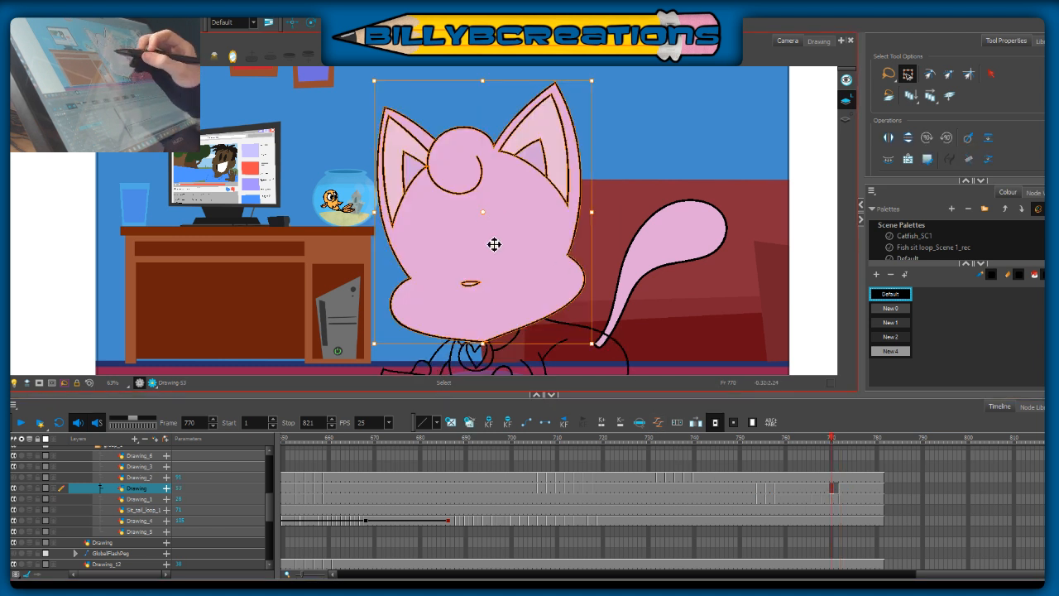
left_click_drag(598, 341, 599, 340)
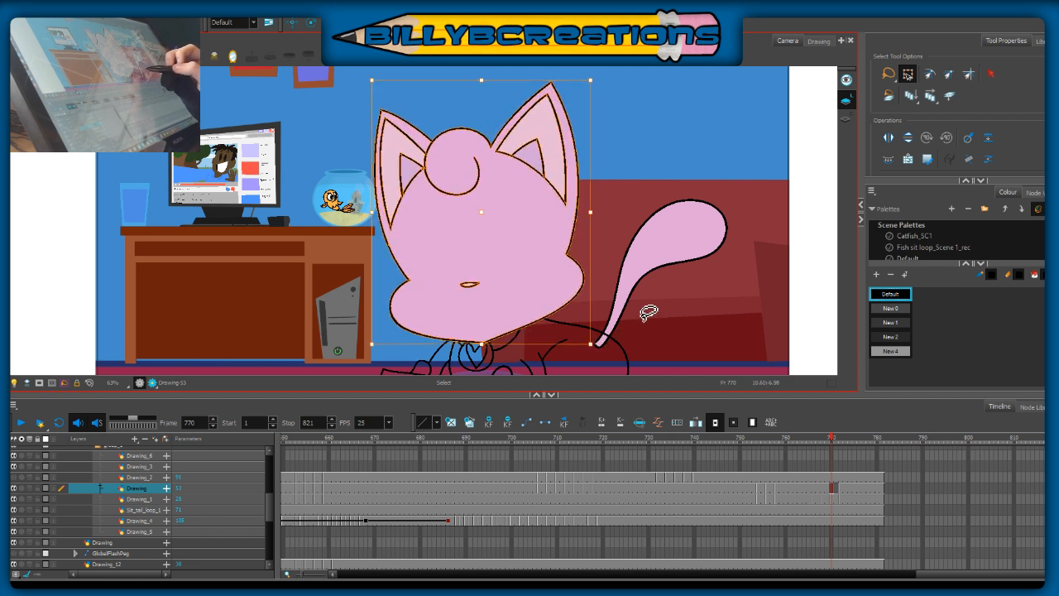
Step: Hold the new frame 770 head pose through frame 771
left_click(841, 445)
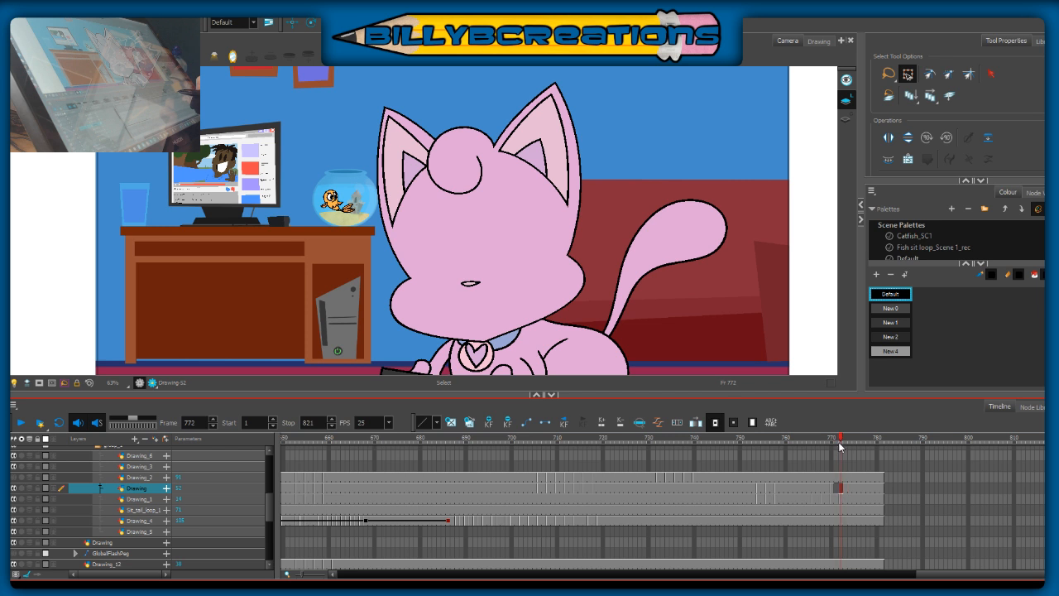
left_click(837, 489)
key("ctrl+v")
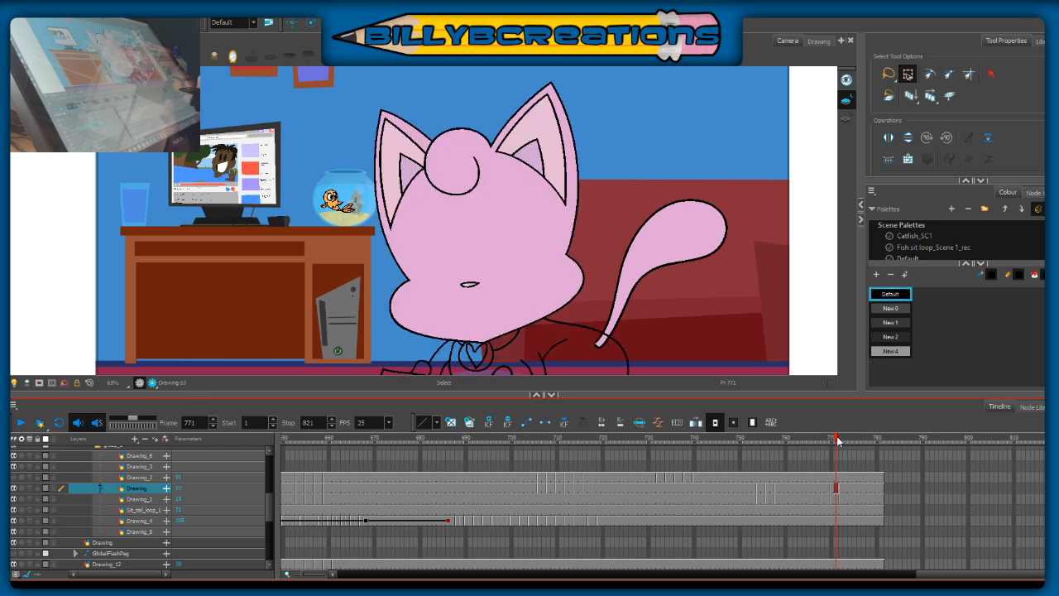
Step: Delete the head exposures on the Drawing layer from frame 766 to frame 769
left_click(823, 489)
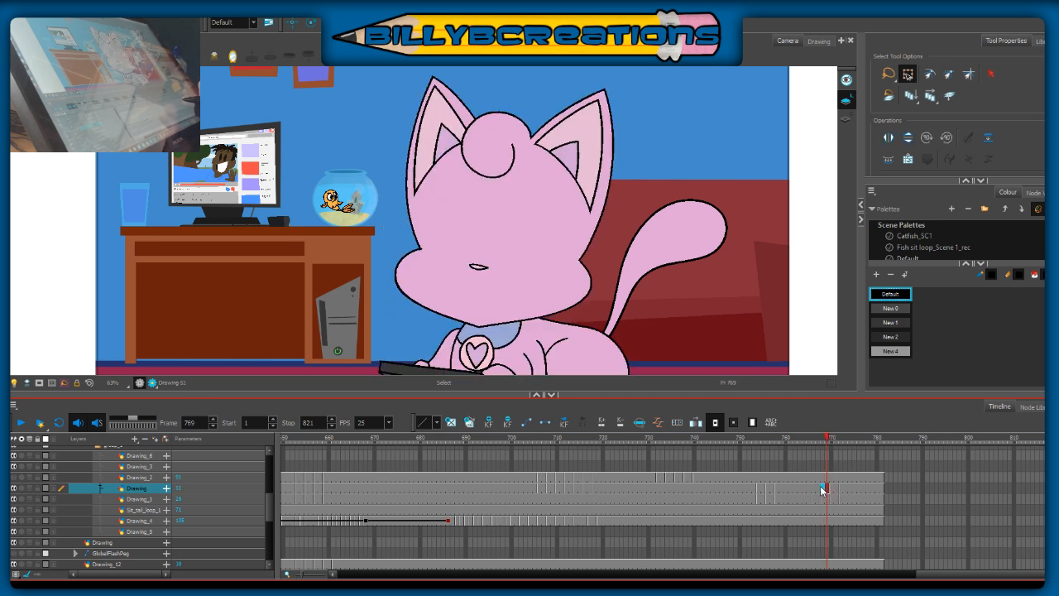
key("Delete")
left_click(789, 488)
left_click(808, 488)
left_click_drag(813, 490, 825, 492)
Step: Compare the head poses around frames 771 and 772, and check the body poses at frames 768 and 766
left_click(838, 489)
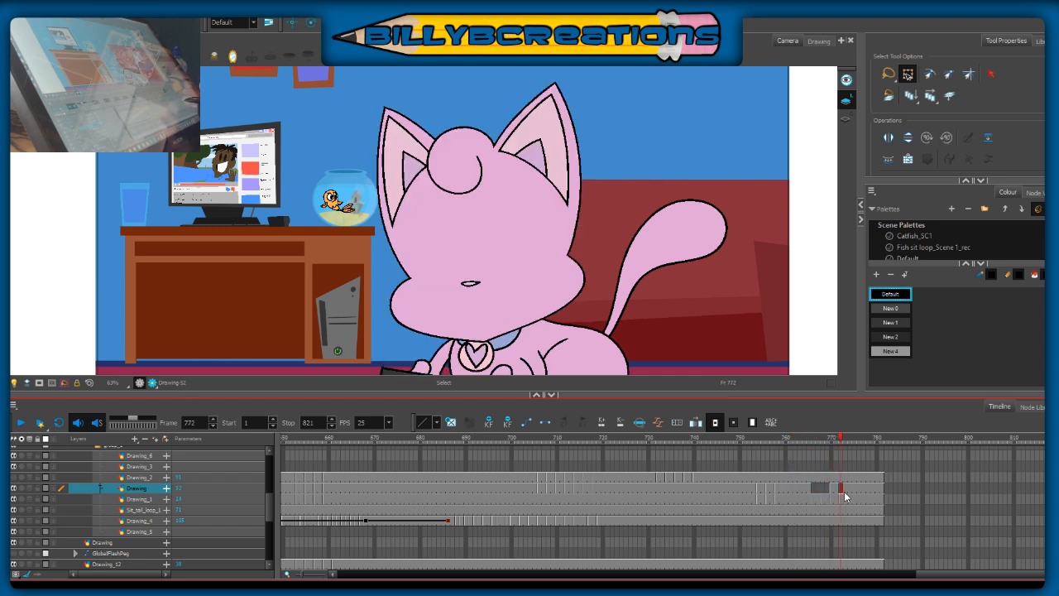
left_click(858, 490)
left_click(868, 489)
left_click(831, 490)
left_click_drag(831, 502, 836, 505)
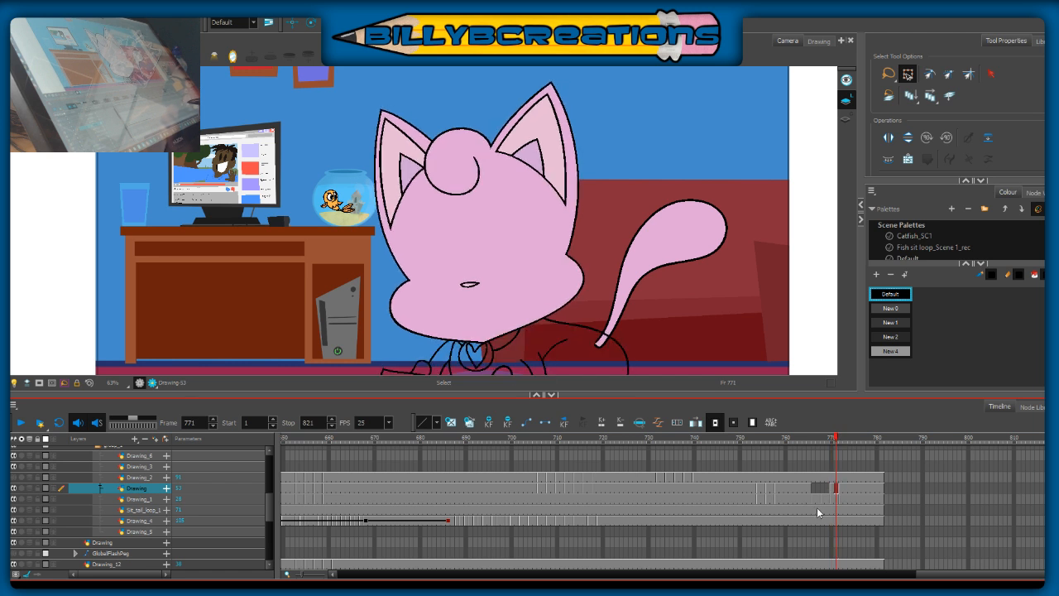
left_click_drag(613, 348, 607, 241)
left_click(821, 492)
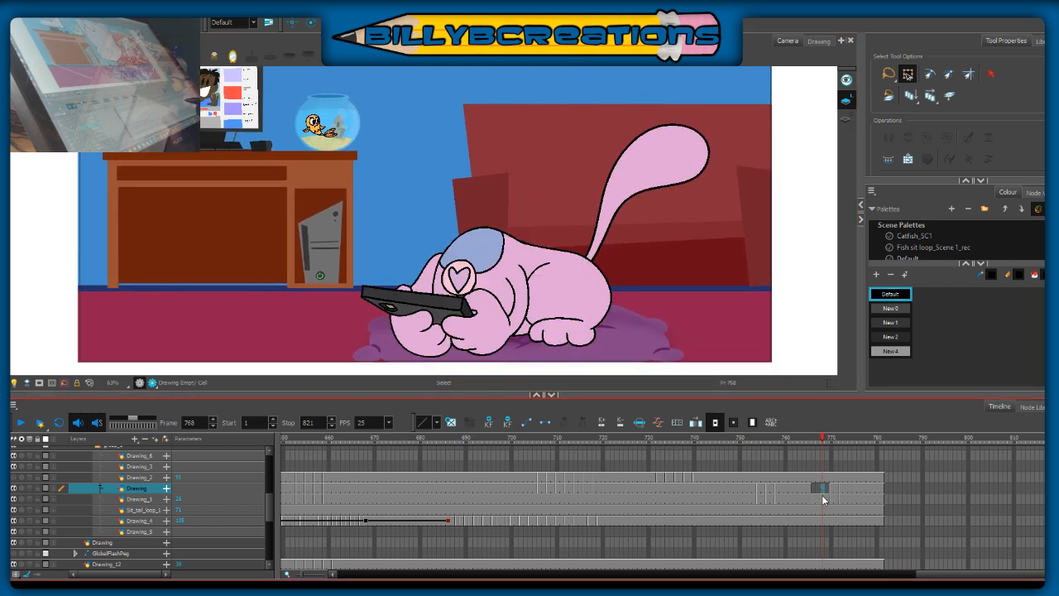
left_click(811, 488)
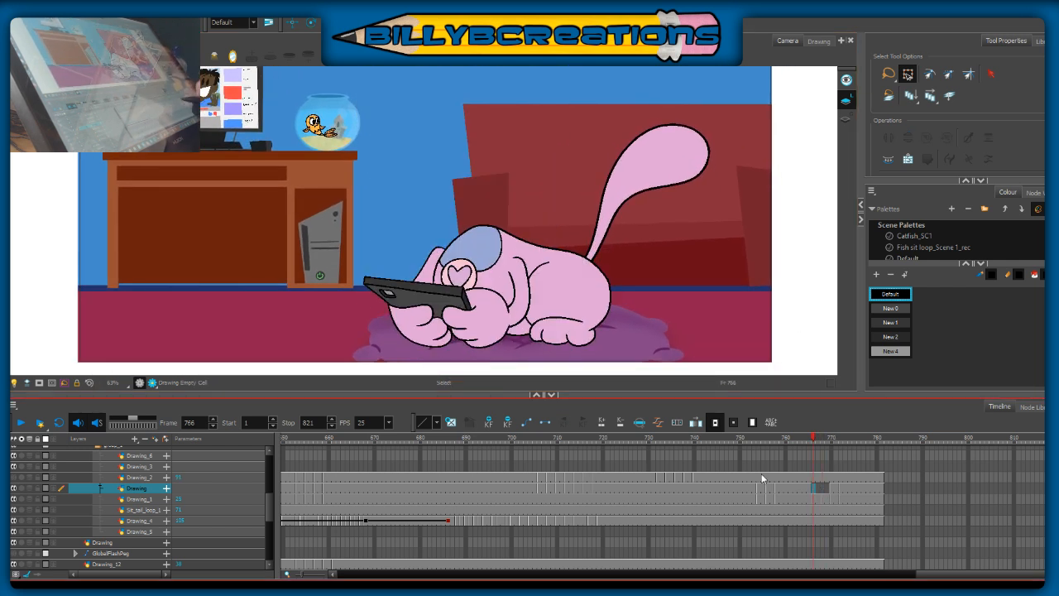
Step: Copy the cat's head from frame 764 and paste it onto the Drawing layer at frame 766
left_click(804, 439)
left_click_drag(702, 260, 696, 365)
mouse_move(595, 131)
left_mouse_down()
mouse_move(481, 69)
mouse_move(348, 318)
mouse_move(655, 294)
mouse_move(587, 100)
mouse_move(604, 124)
left_mouse_up()
left_click(767, 319)
left_click_drag(671, 336, 692, 281)
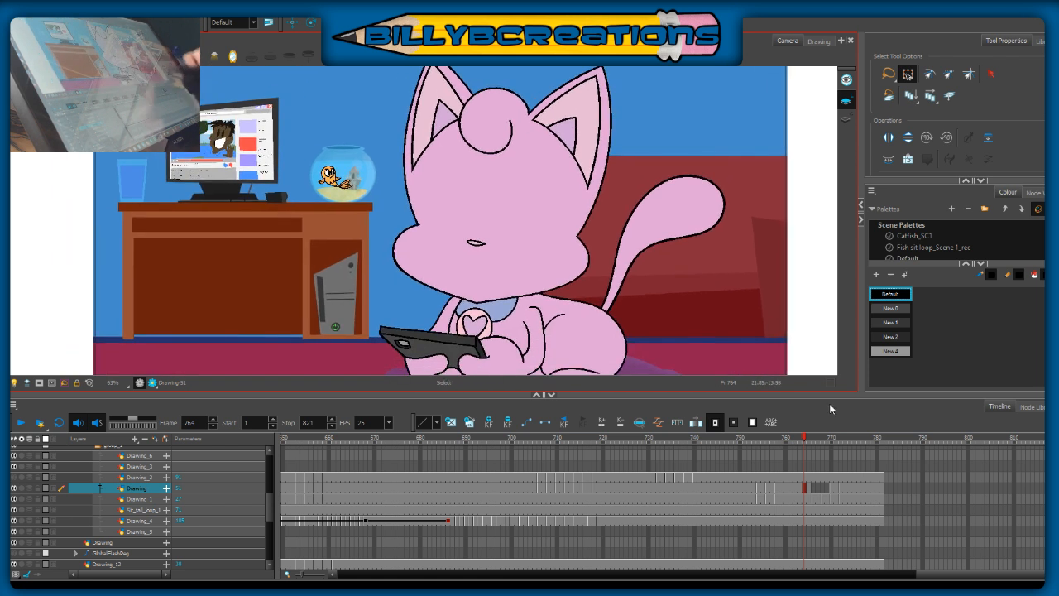
left_click(814, 489)
key("ctrl+v")
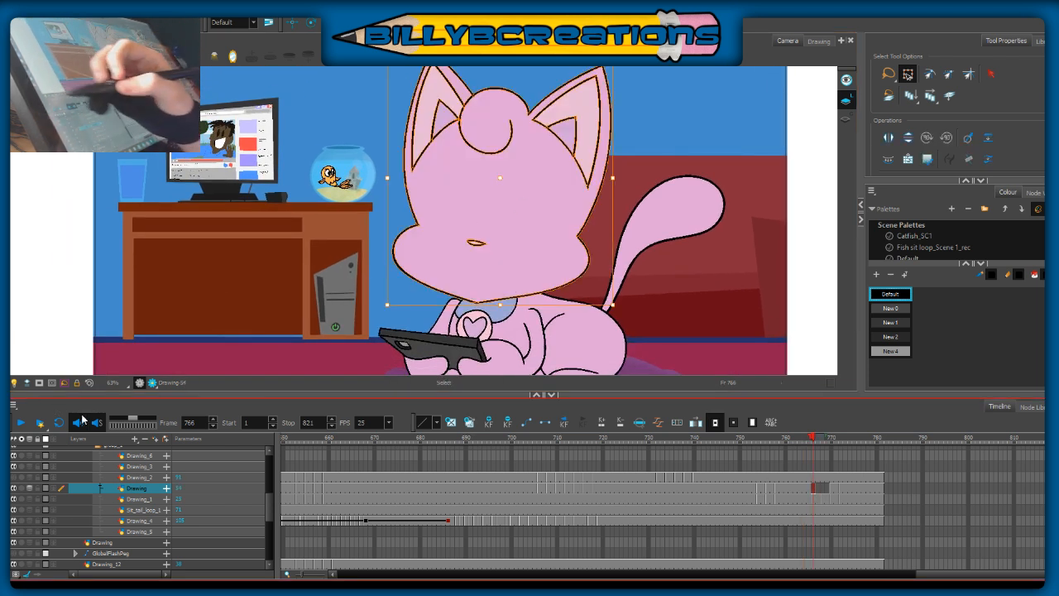
Step: Tilt the head at frame 766 slightly counter-clockwise about the chin and nudge it down
left_click_drag(709, 286, 700, 314)
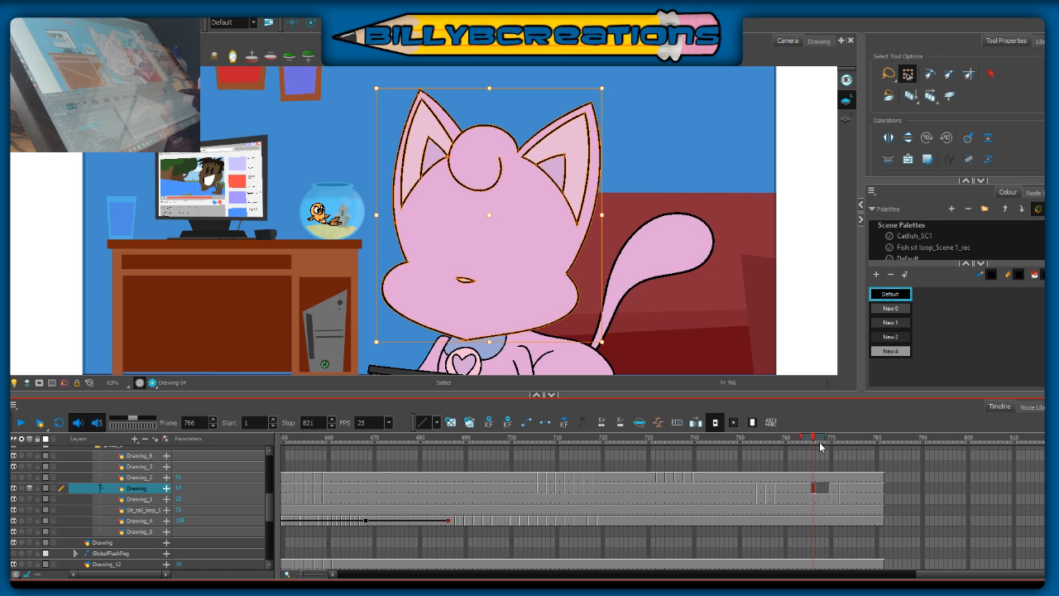
left_click_drag(498, 325, 496, 342)
left_click_drag(611, 341, 610, 336)
key("Down")
key("Down")
key("Down")
key("Down")
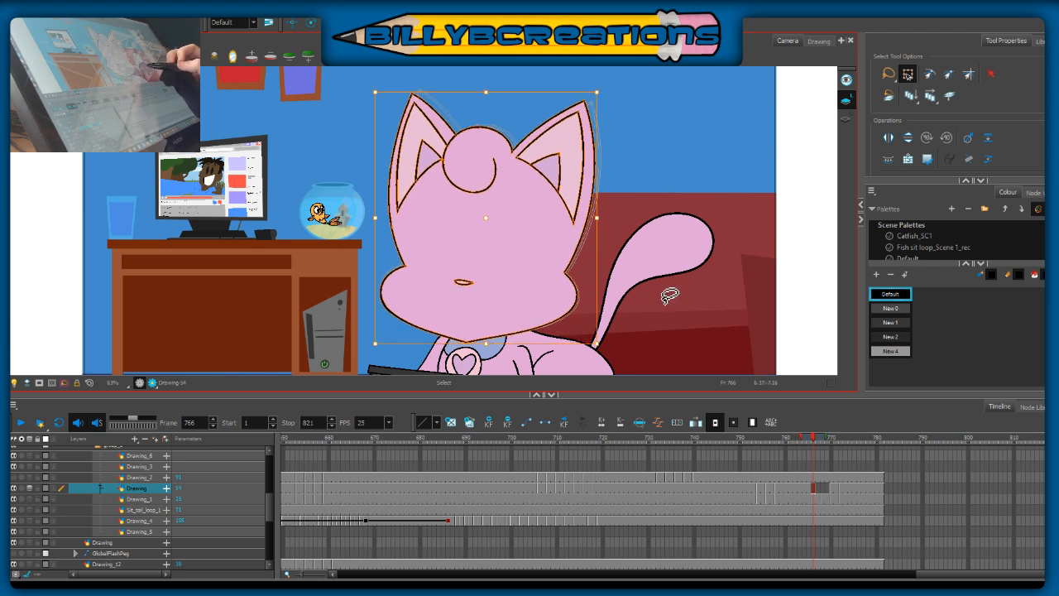
left_click(674, 296)
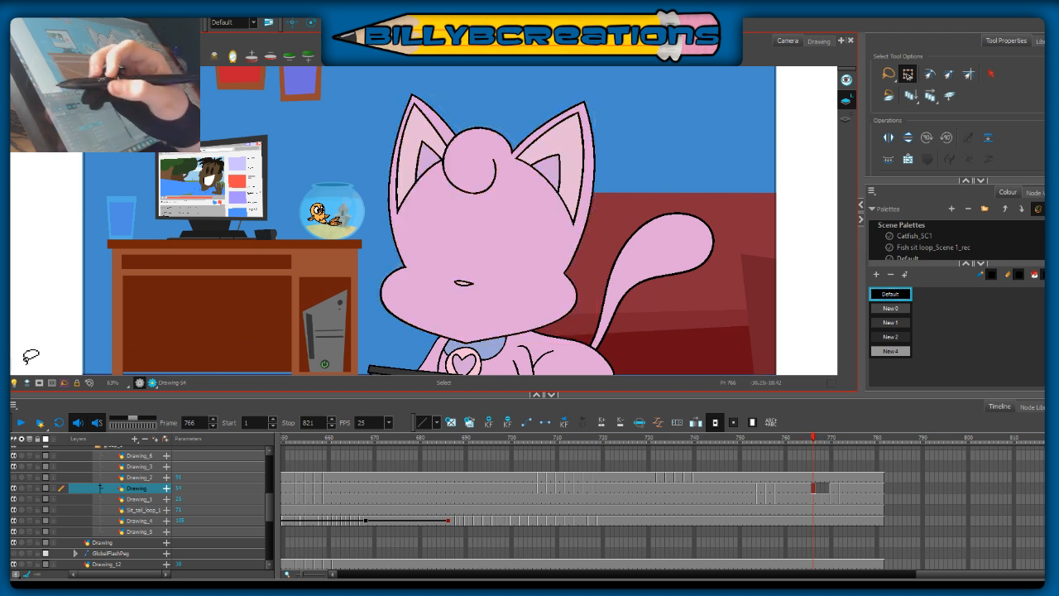
left_click_drag(809, 439, 813, 444)
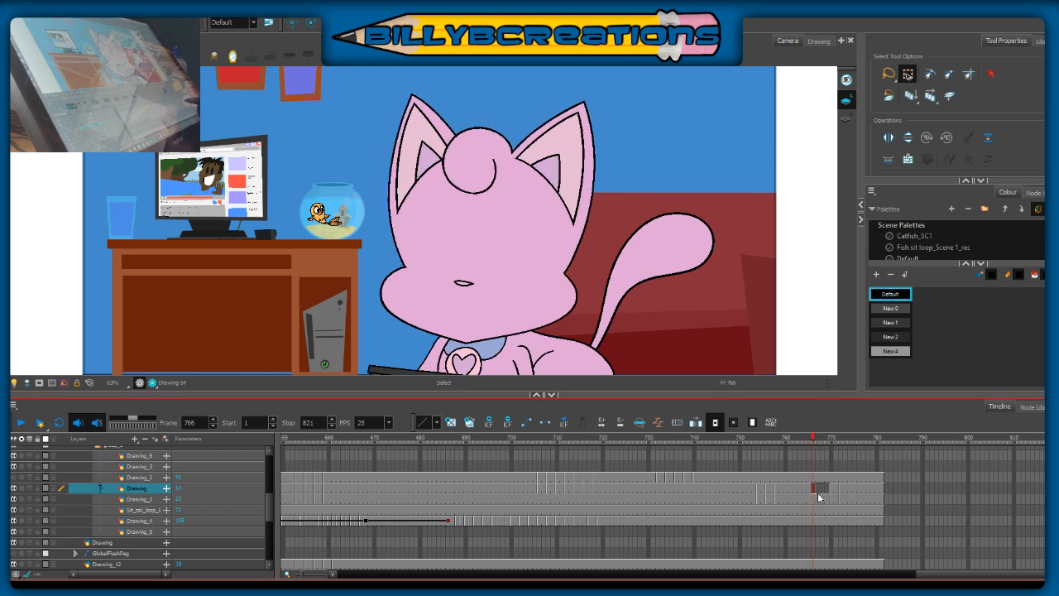
Step: Copy the cat's head from the frame 766 pose and paste it onto the Drawing layer at frame 768
left_click(818, 489)
key("ctrl+v")
left_click(824, 488)
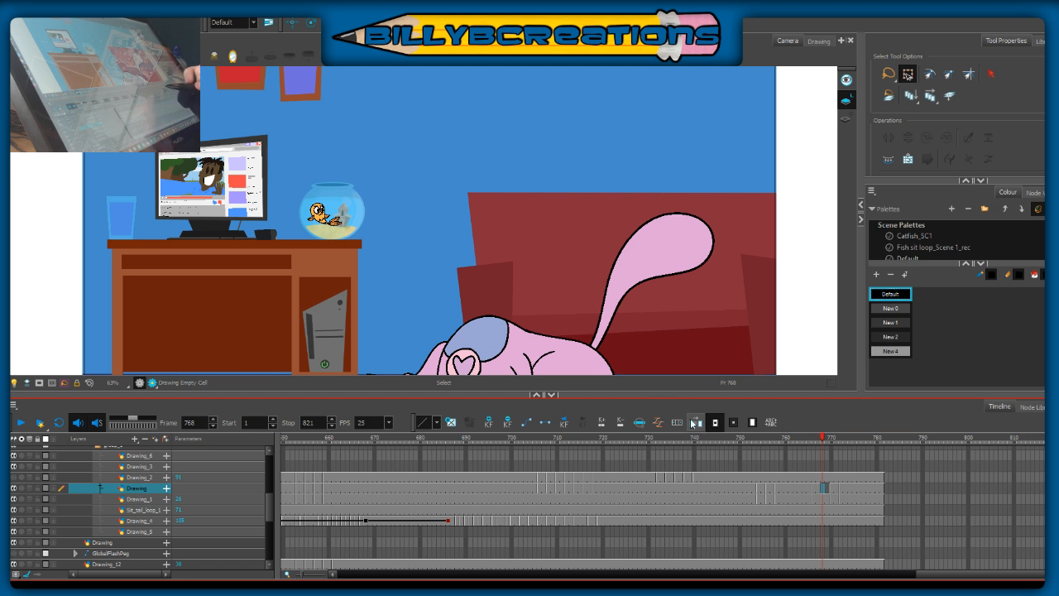
left_click(819, 439)
left_click_drag(629, 118, 449, 376)
left_click(824, 489)
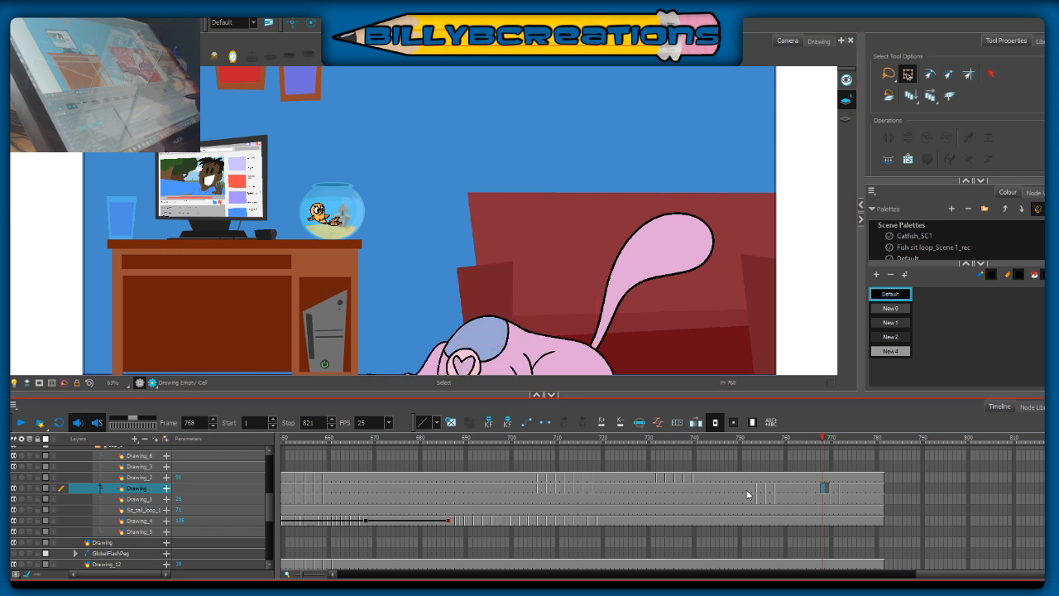
key("ctrl+v")
left_click(826, 489)
left_click(821, 489)
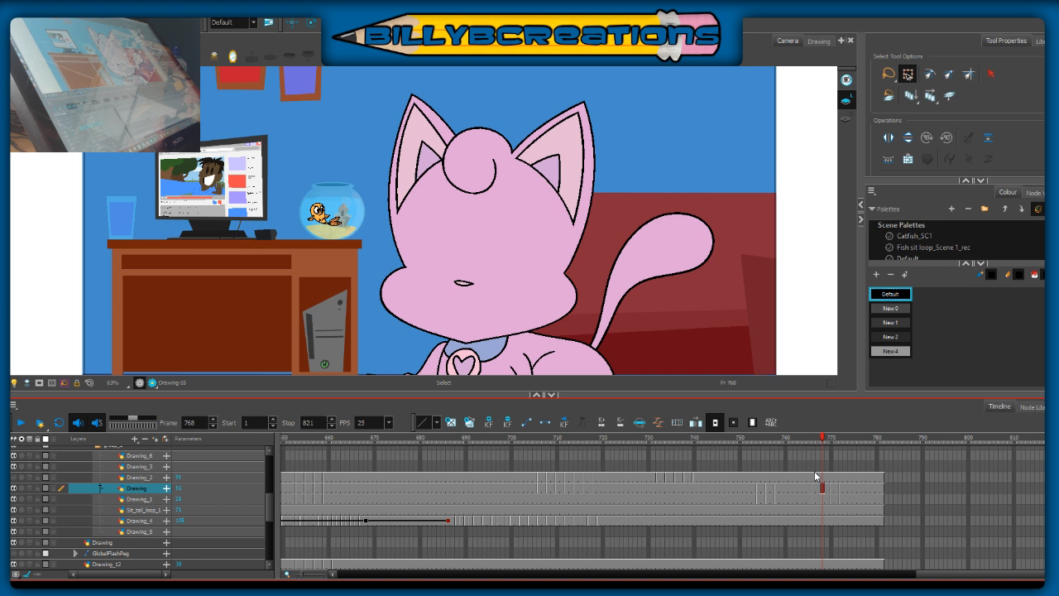
left_click_drag(818, 441, 822, 450)
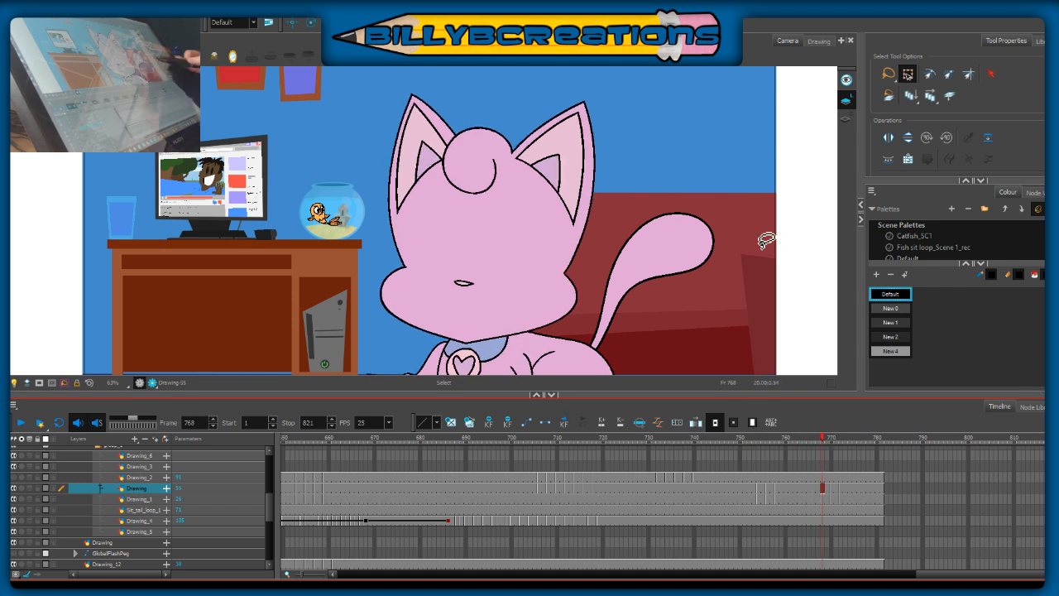
Step: Tilt the head at frame 768 counter-clockwise about the chin and nudge it down slightly, using onion skin to match the neighbouring poses
mouse_move(643, 169)
left_mouse_down()
mouse_move(593, 93)
mouse_move(331, 252)
mouse_move(663, 275)
mouse_move(571, 111)
left_mouse_up()
left_click(29, 488)
left_click_drag(486, 220, 498, 339)
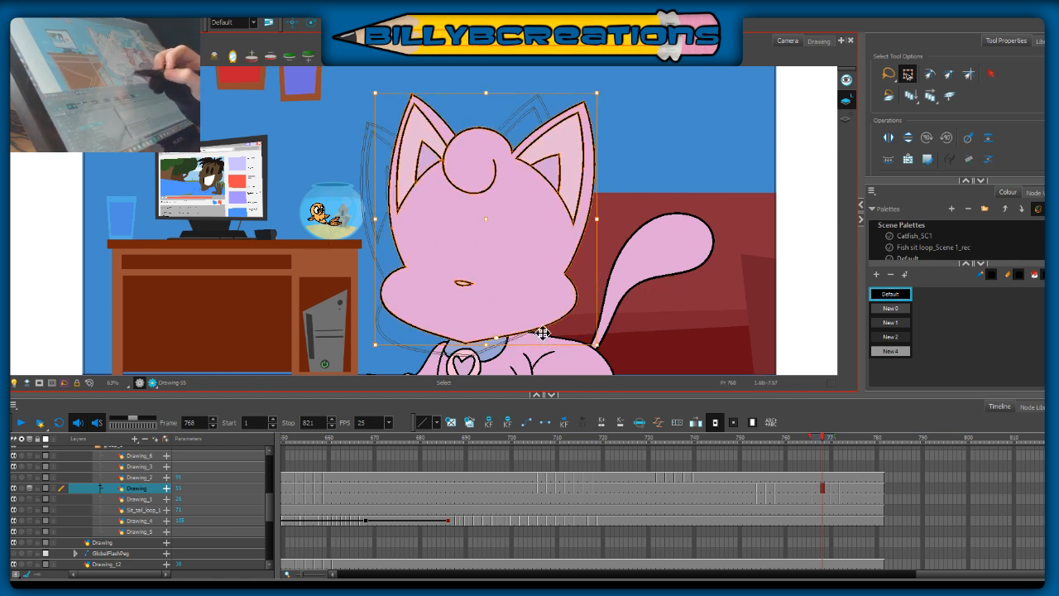
mouse_move(604, 346)
left_mouse_down()
mouse_move(614, 340)
mouse_move(585, 351)
left_mouse_up()
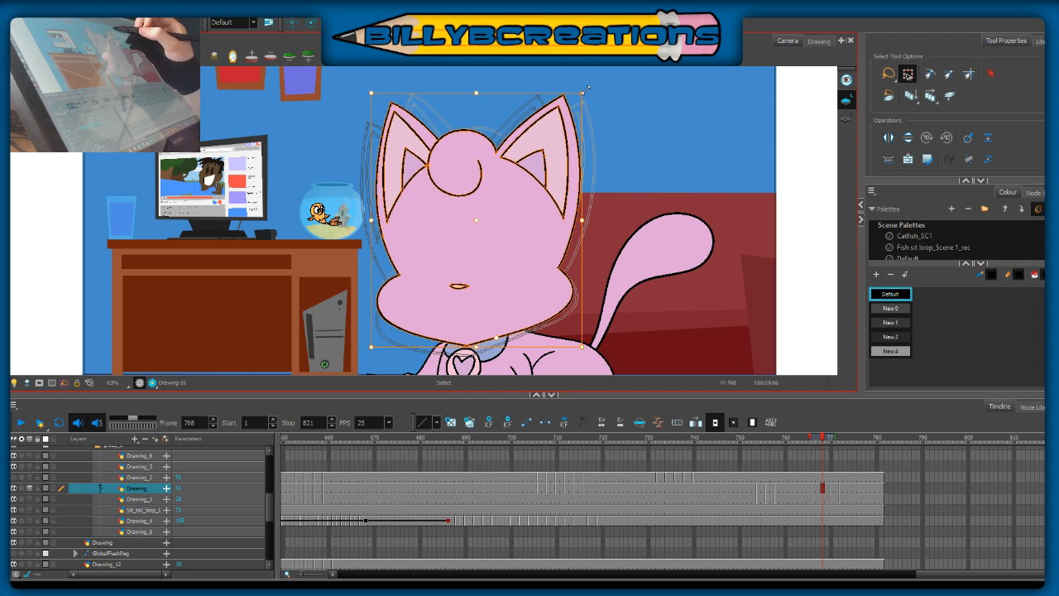
left_click_drag(589, 85, 587, 84)
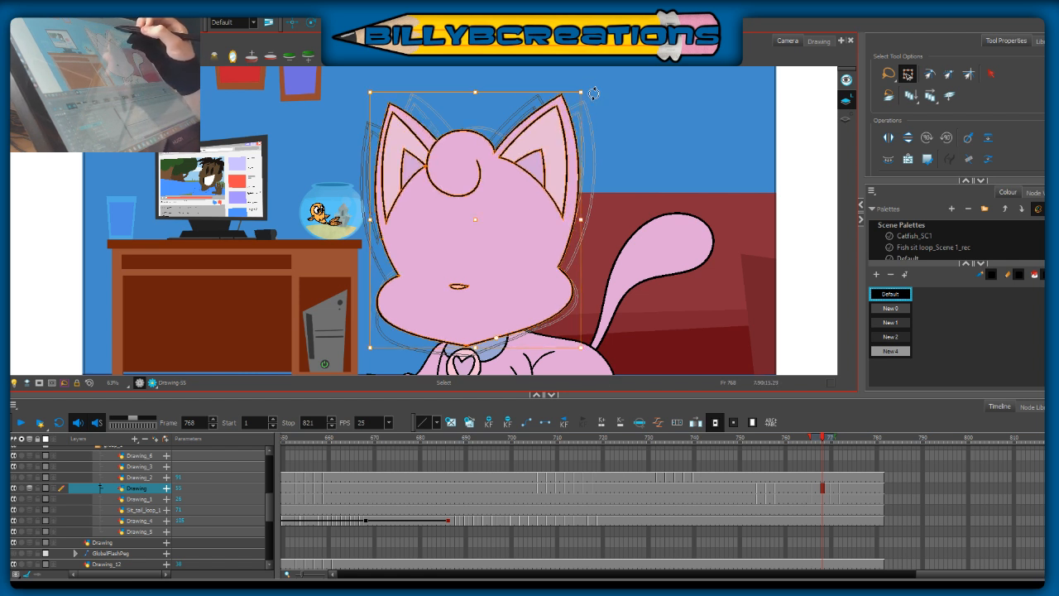
left_click(635, 142)
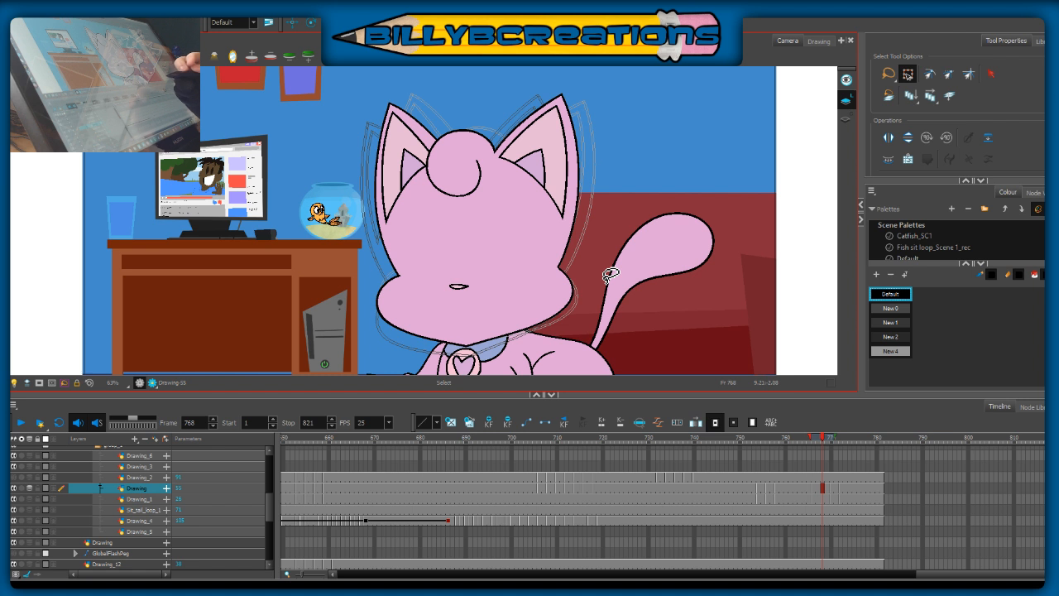
mouse_move(603, 102)
left_mouse_down()
mouse_move(332, 310)
mouse_move(548, 137)
left_mouse_up()
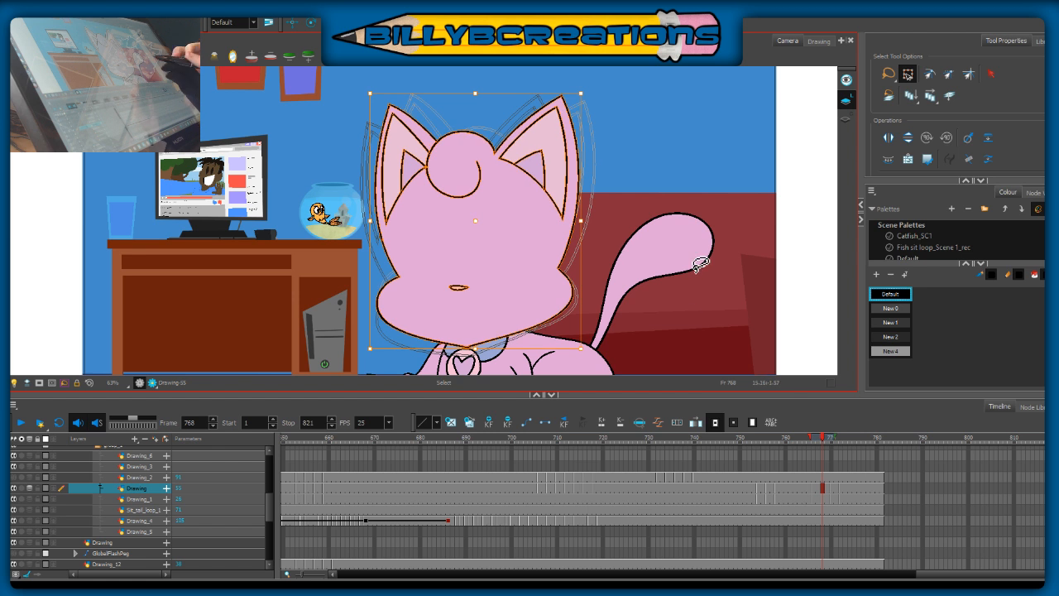
left_click(642, 264)
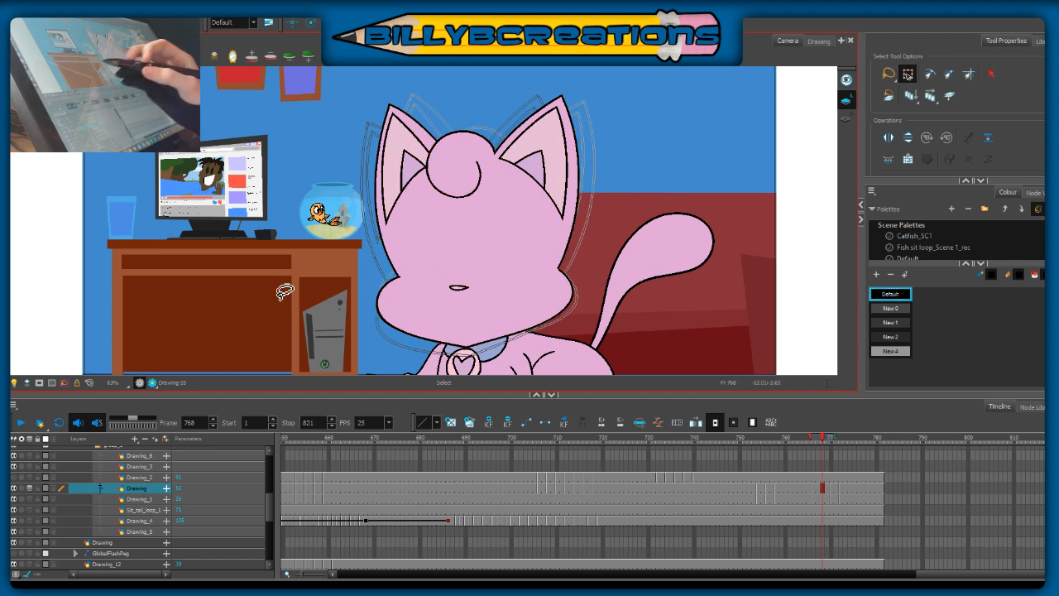
left_click(63, 383)
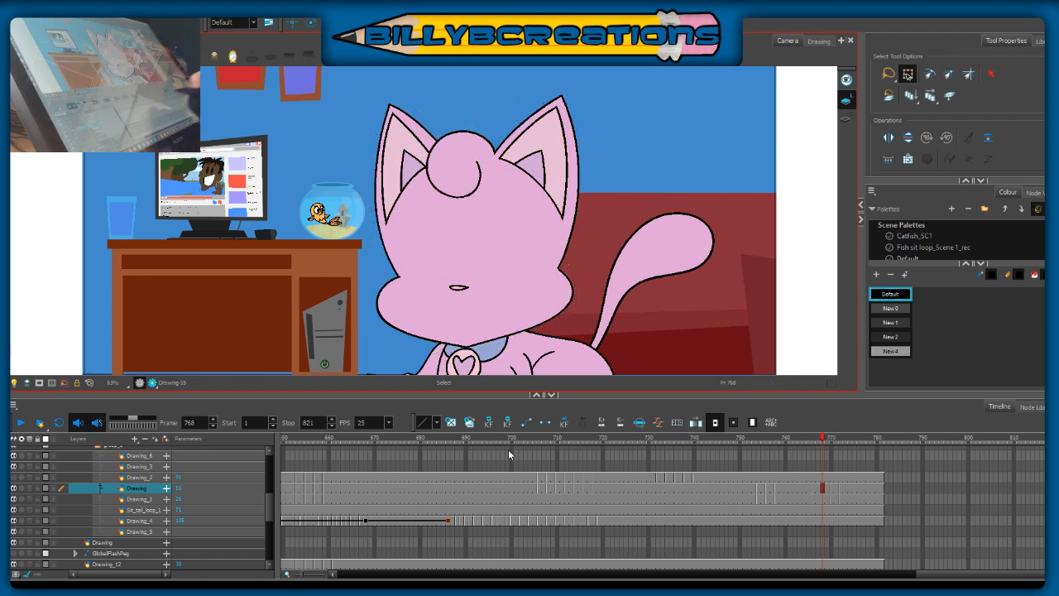
Step: Fill the cat's body, arms and paws on Drawing_1 at frame 770 with the fur colour sampled from frame 769
mouse_move(821, 442)
left_mouse_down()
mouse_move(841, 447)
mouse_move(831, 442)
left_mouse_up()
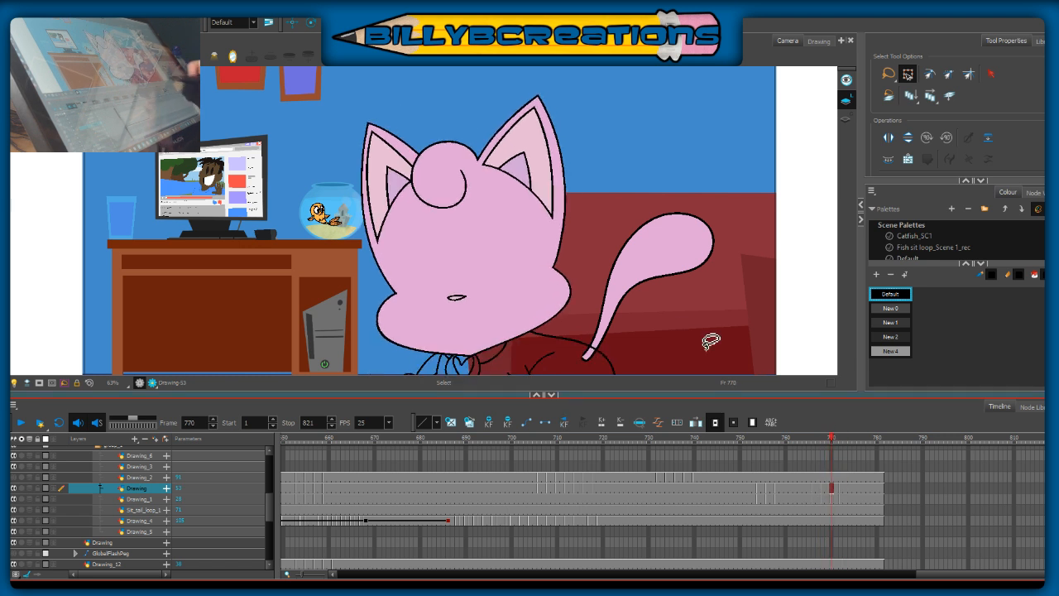
left_click_drag(661, 280, 637, 225)
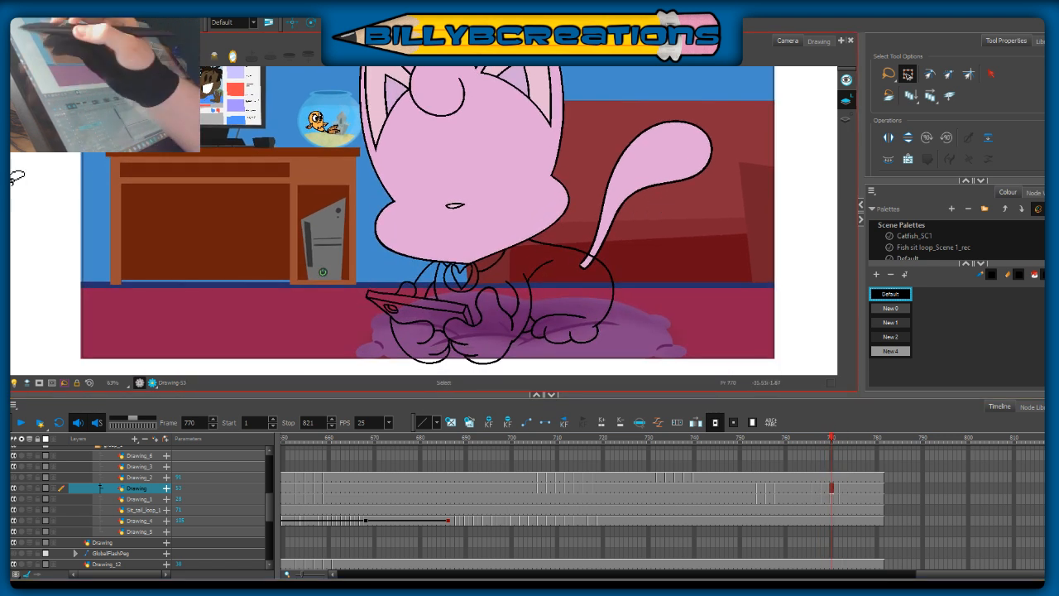
key("alt+i")
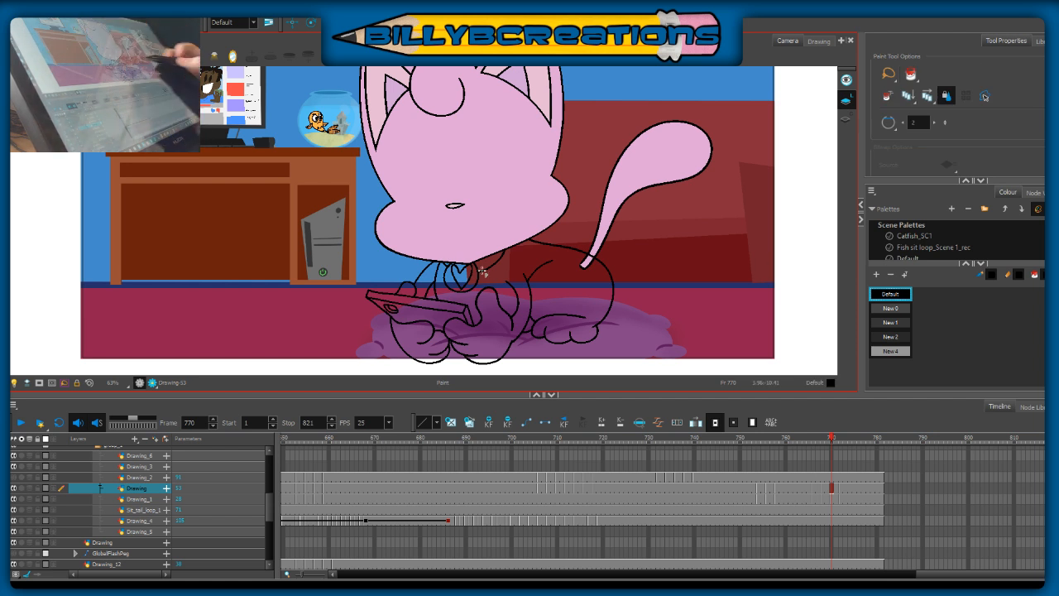
key("alt+d")
key("comma")
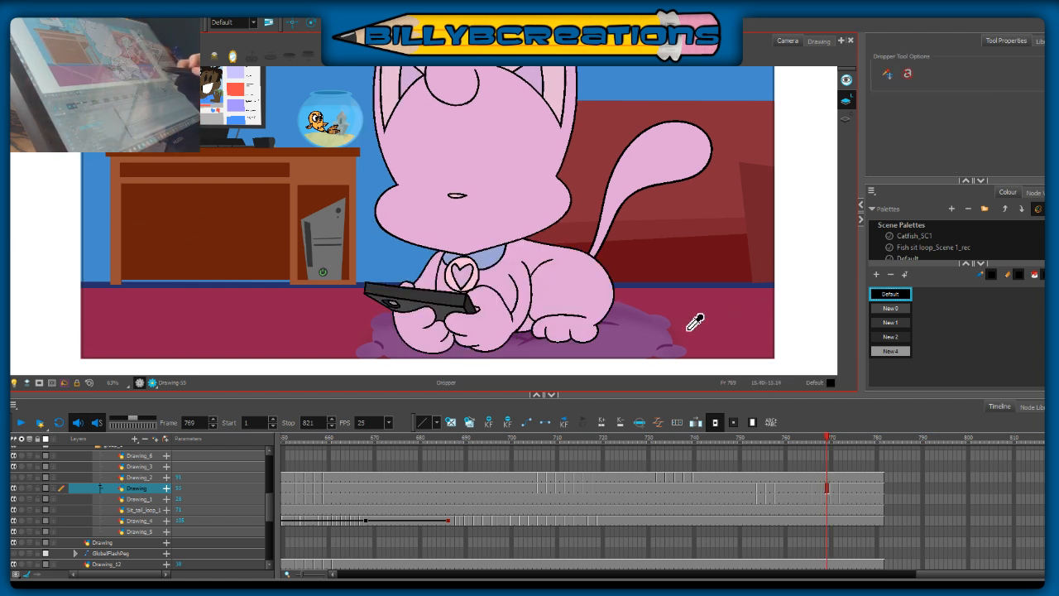
left_click(561, 296)
key("period")
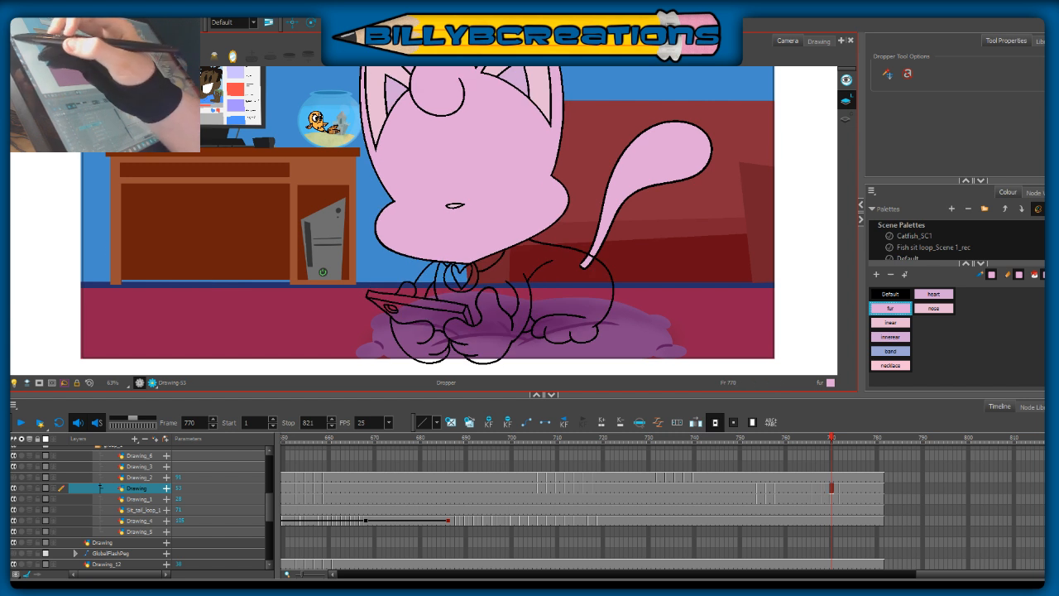
key("alt+i")
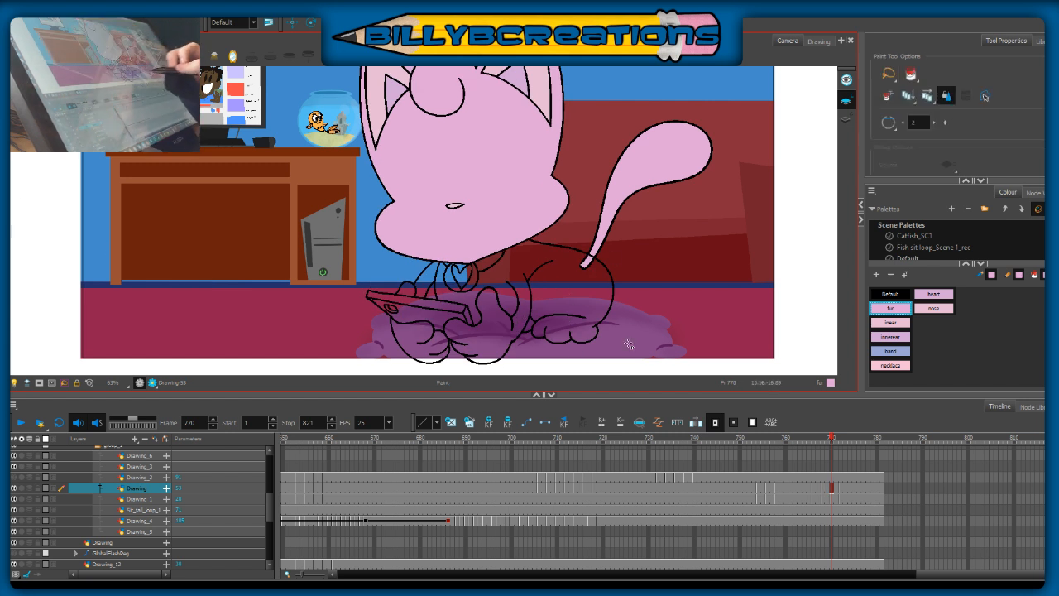
left_click(17, 467)
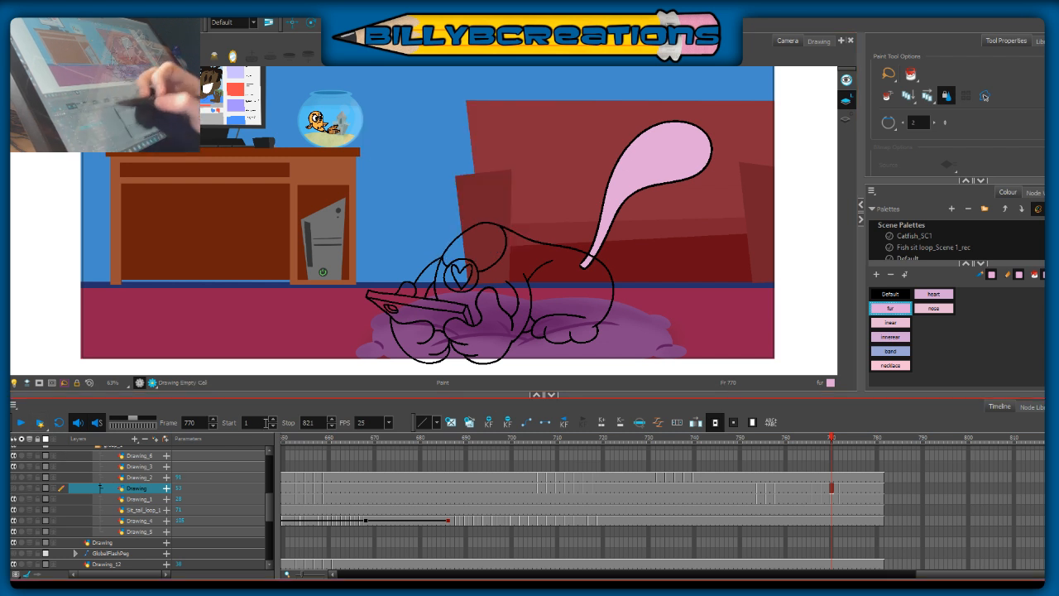
left_click(17, 467)
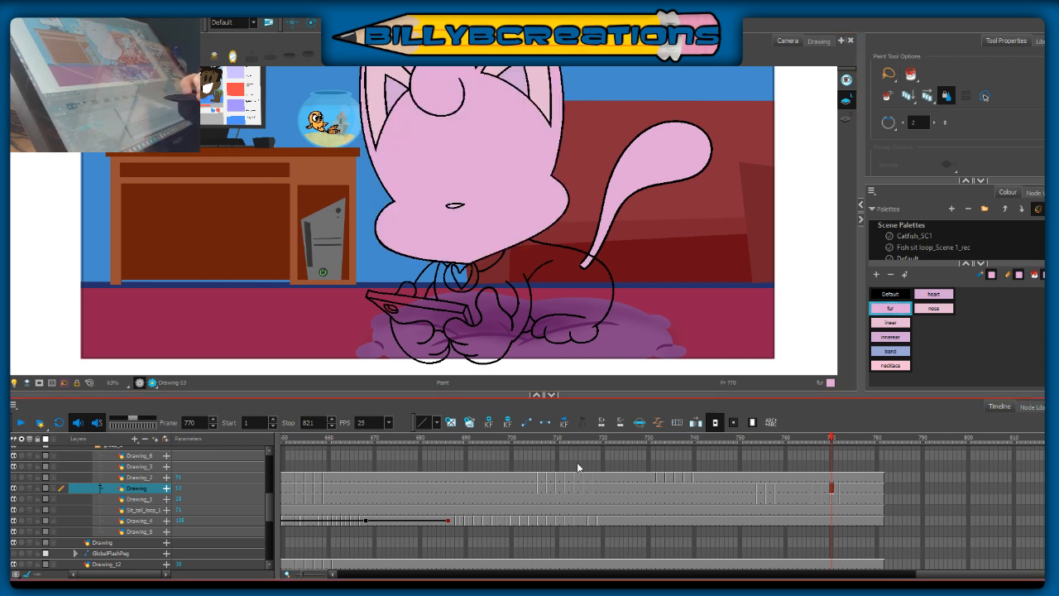
left_click(833, 498)
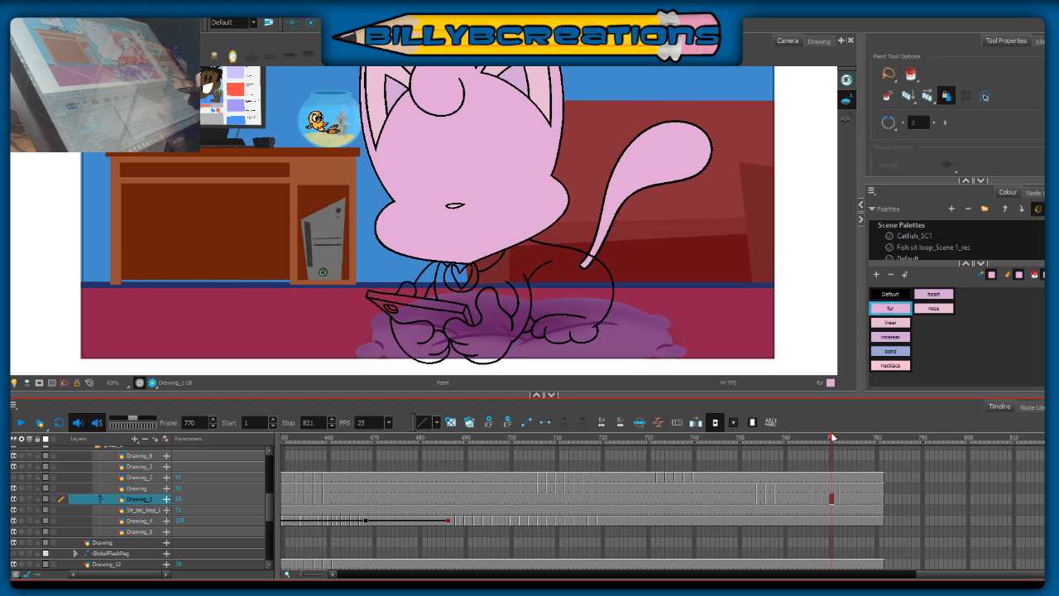
left_click(558, 288)
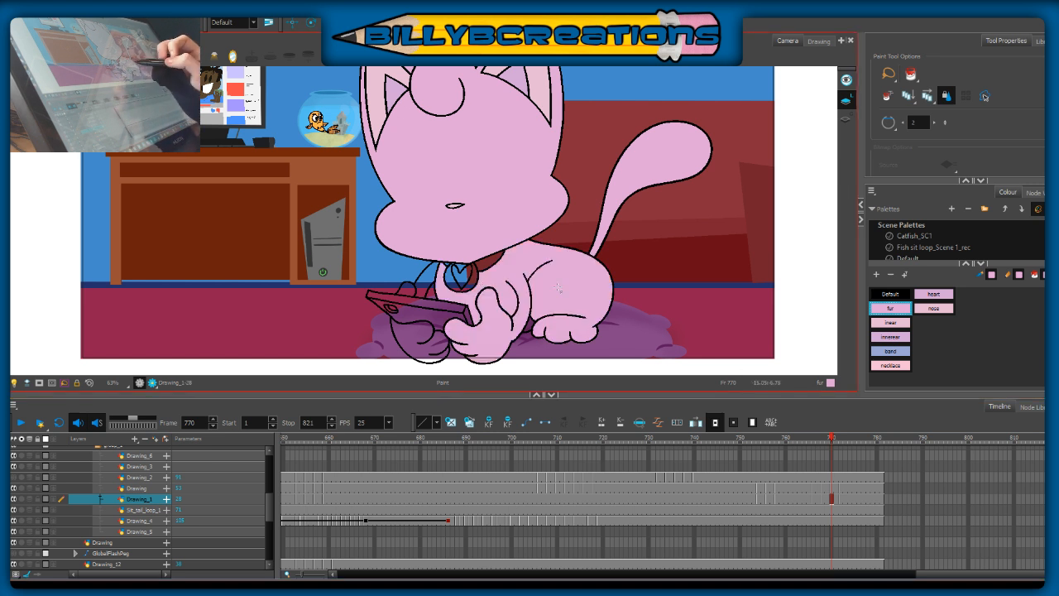
left_click(428, 322)
left_click(406, 290)
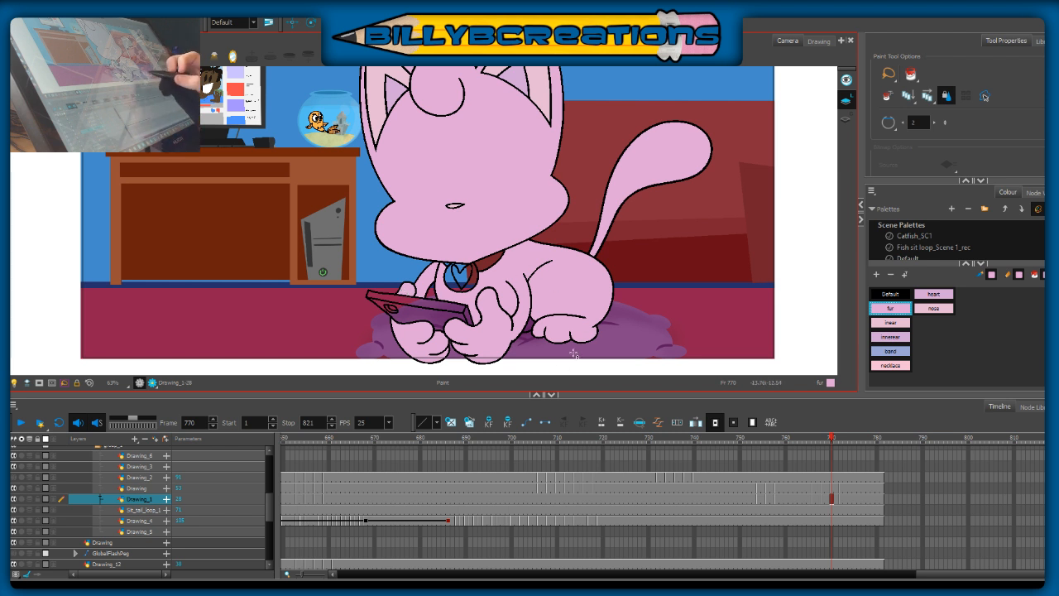
Step: Sample the band colour from frame 769 and fill the collar band with it at frame 770
key("comma")
key("period")
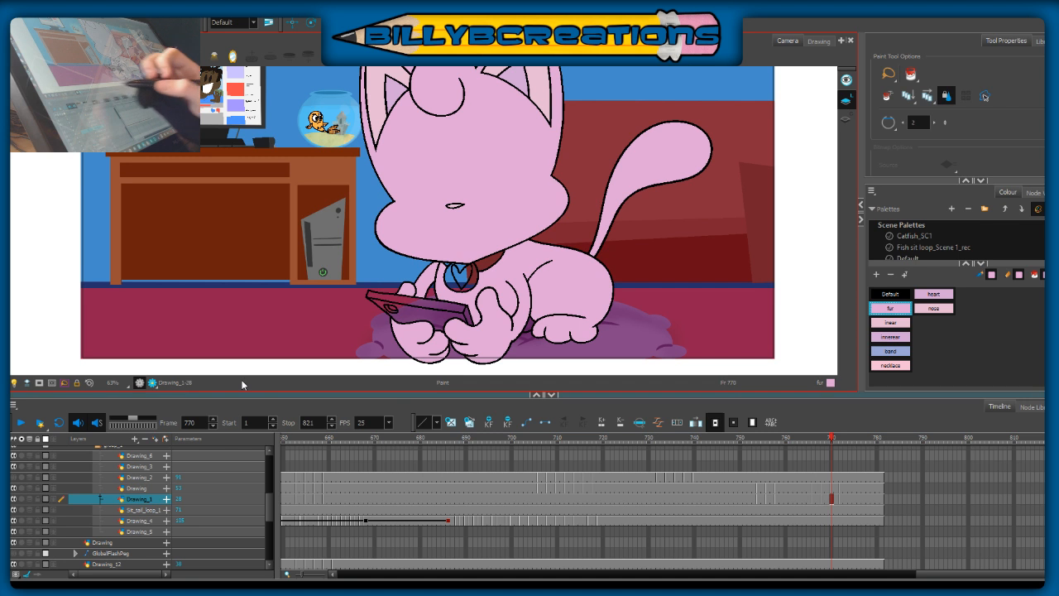
key("comma")
key("d")
left_click(496, 254)
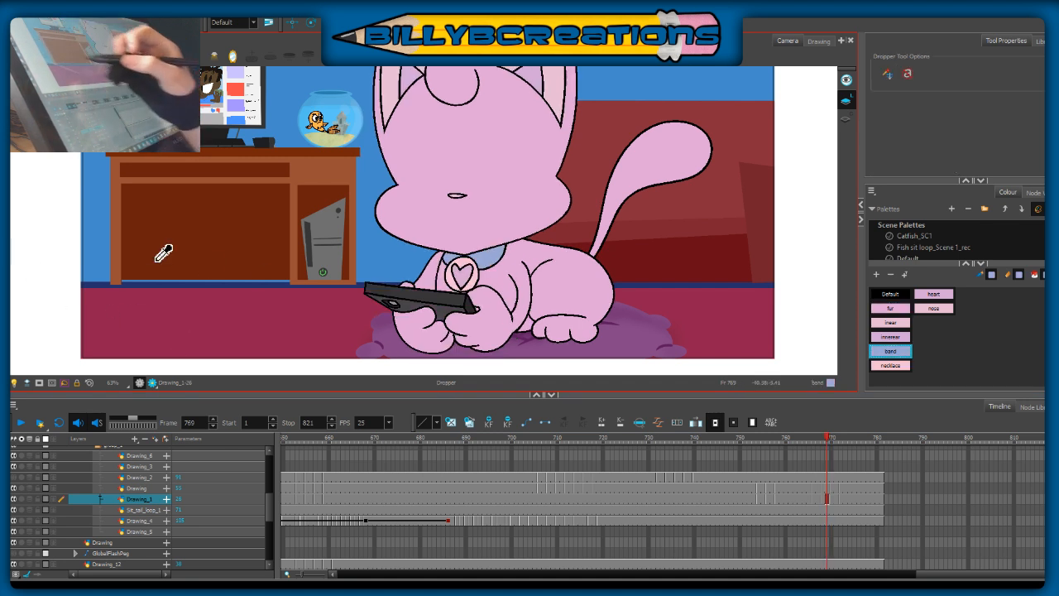
key("alt+i")
key("period")
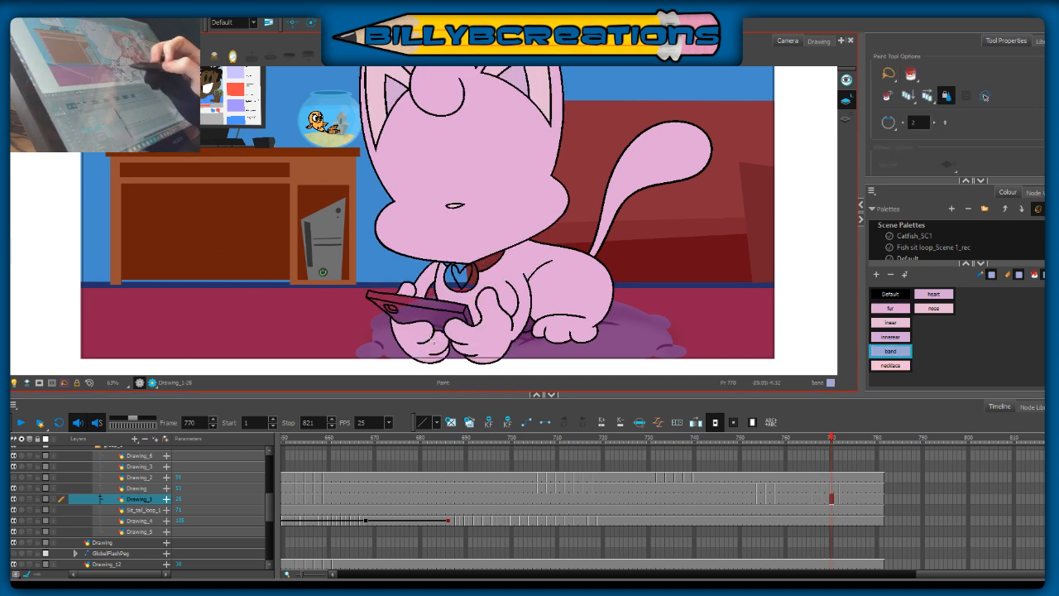
Step: Sample the necklace colour from frame 769 and fill the round pendant around the heart at frame 770
key("d")
key("comma")
left_click(480, 285)
key("alt+i")
key("period")
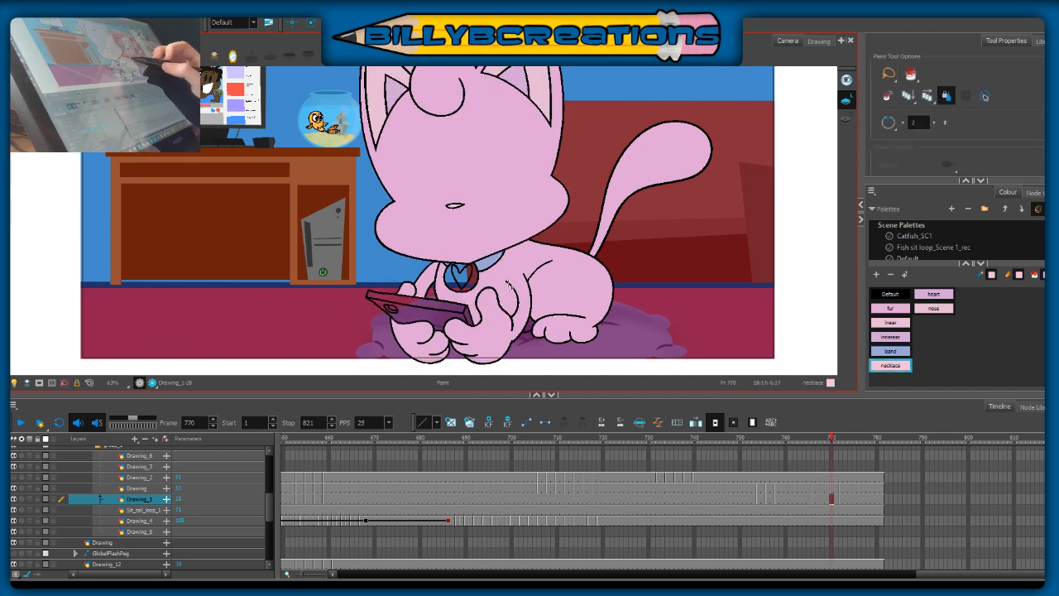
left_click(470, 278)
left_click(454, 278)
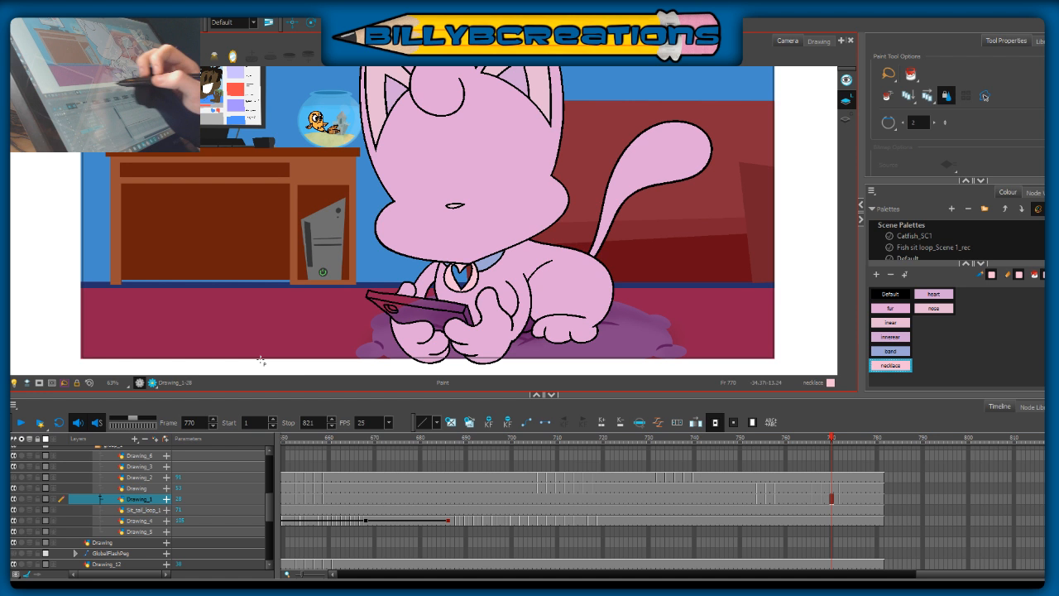
Step: Fill the pendant's heart at frame 770 with the heart colour sampled from frame 769
key("d")
key("comma")
left_click(470, 281)
key("period")
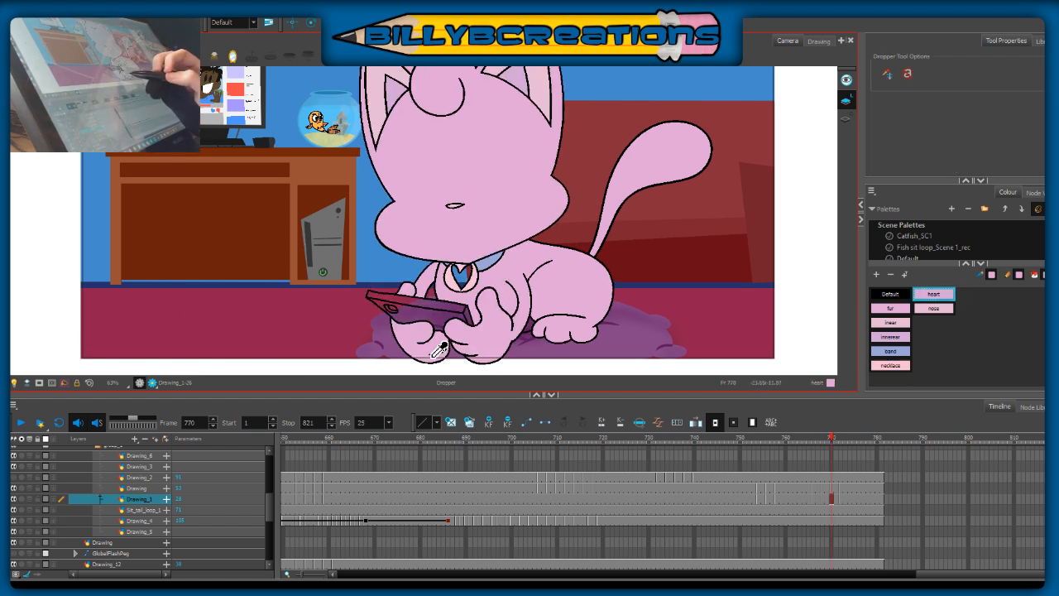
key("alt+i")
left_click(460, 278)
Step: Sample the New 1 colour from the phone in frame 769 and fill the phone's long upper edge at frame 770
key("d")
key("comma")
key("period")
key("comma")
left_click(451, 313)
key("period")
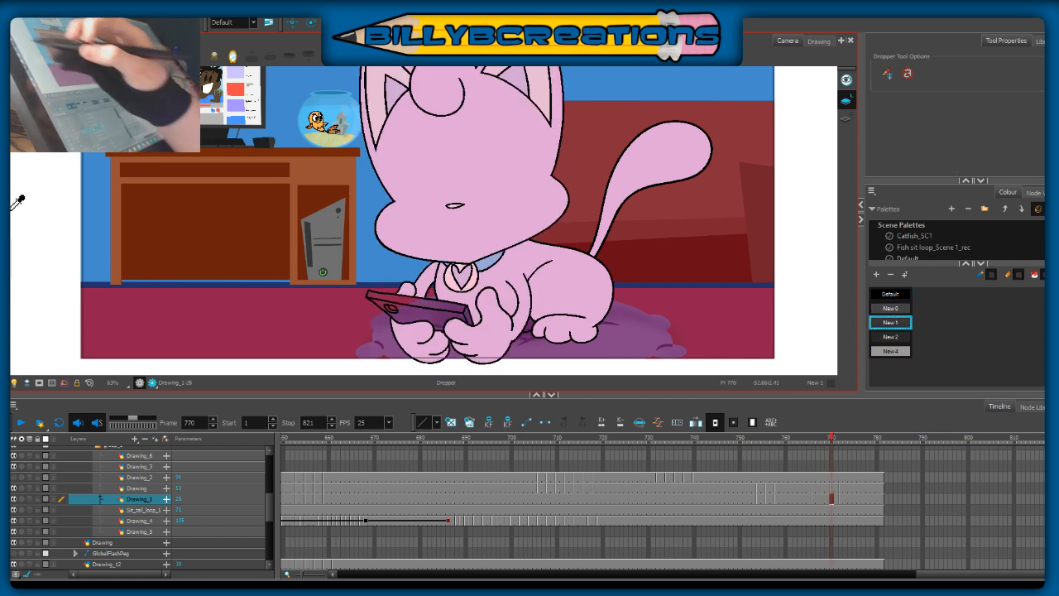
key("alt+i")
left_click(430, 306)
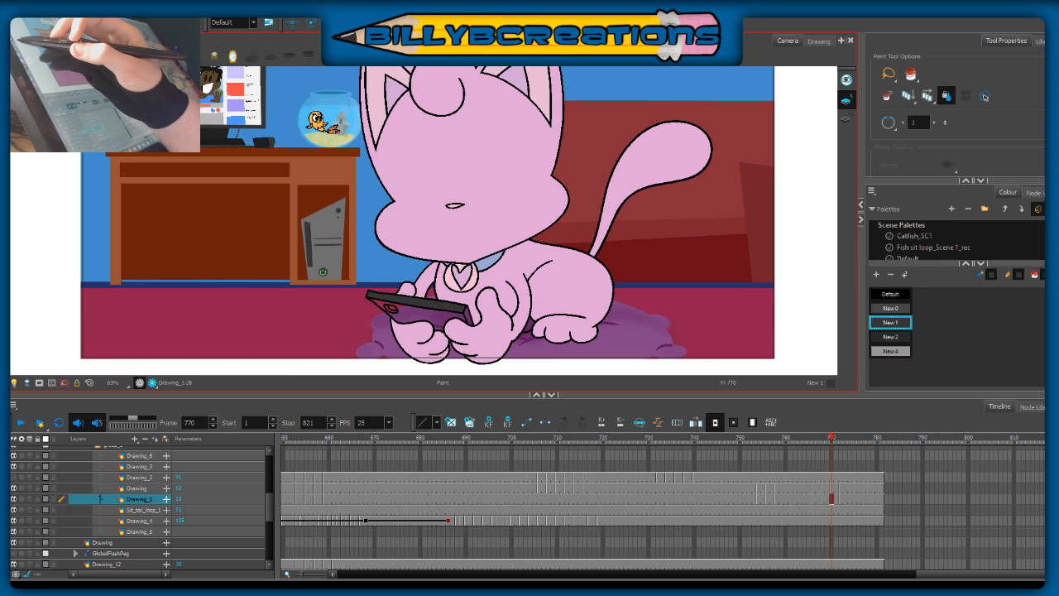
Step: Sample the New 2 colour from frame 769 and fill the phone's short end face at frame 770
key("d")
key("comma")
left_click(476, 310)
key("period")
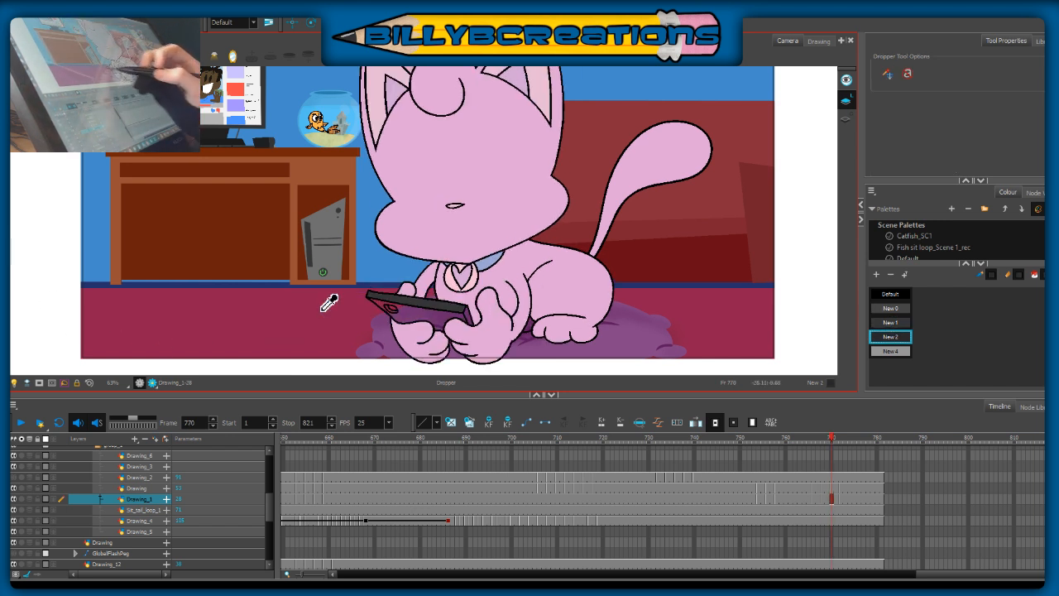
key("alt+i")
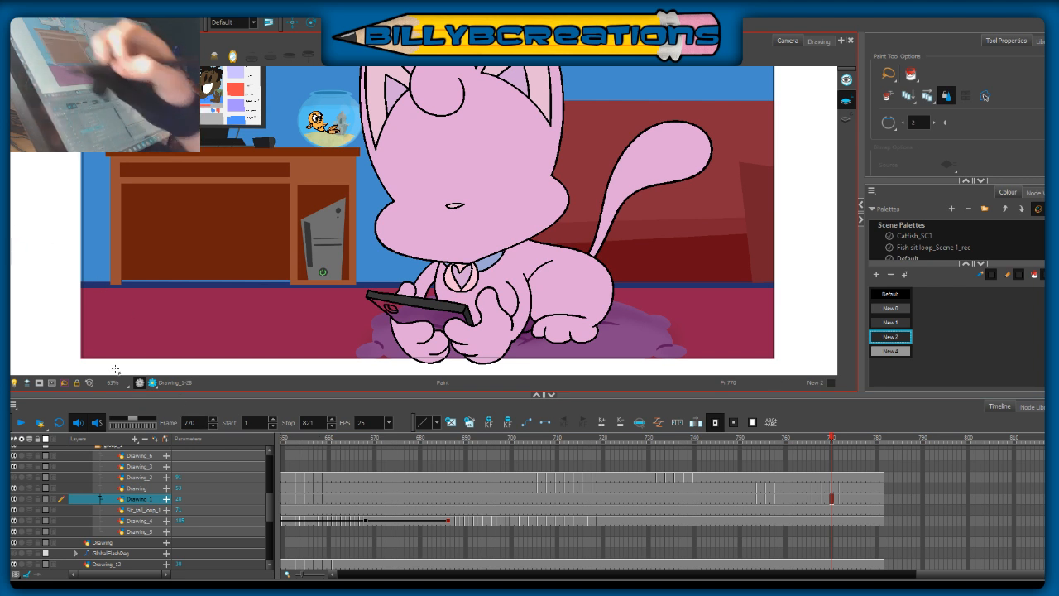
Step: Fill the phone's large back face at frame 770 with the New 0 colour sampled from frame 769
key("comma")
key("d")
left_click(444, 310)
key("period")
key("alt+i")
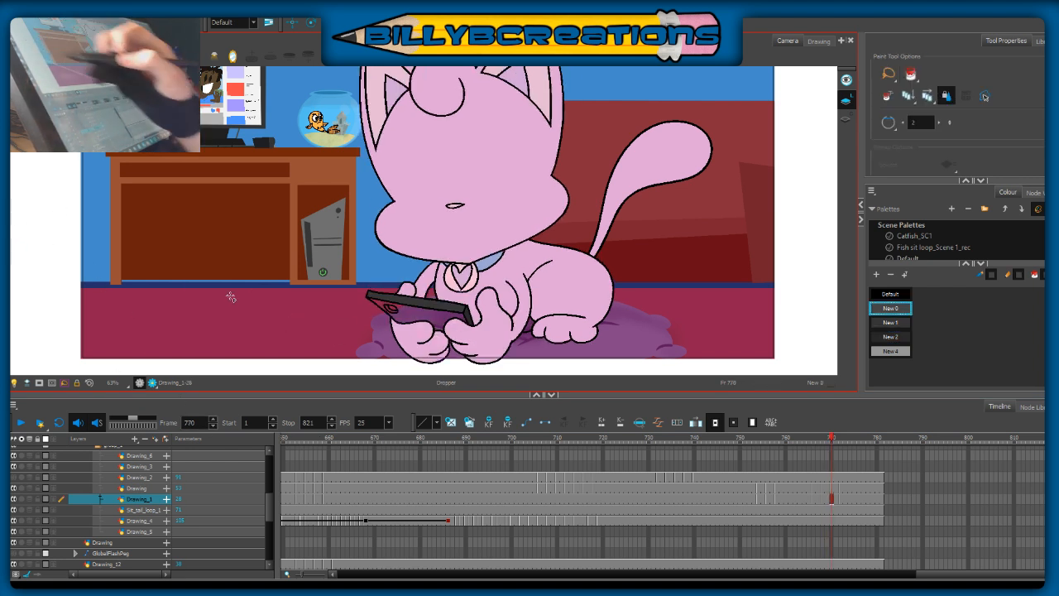
Step: Sample the New 4 and New 2 colours from the phone's camera in frame 769 and colour the camera at frame 770
key("d")
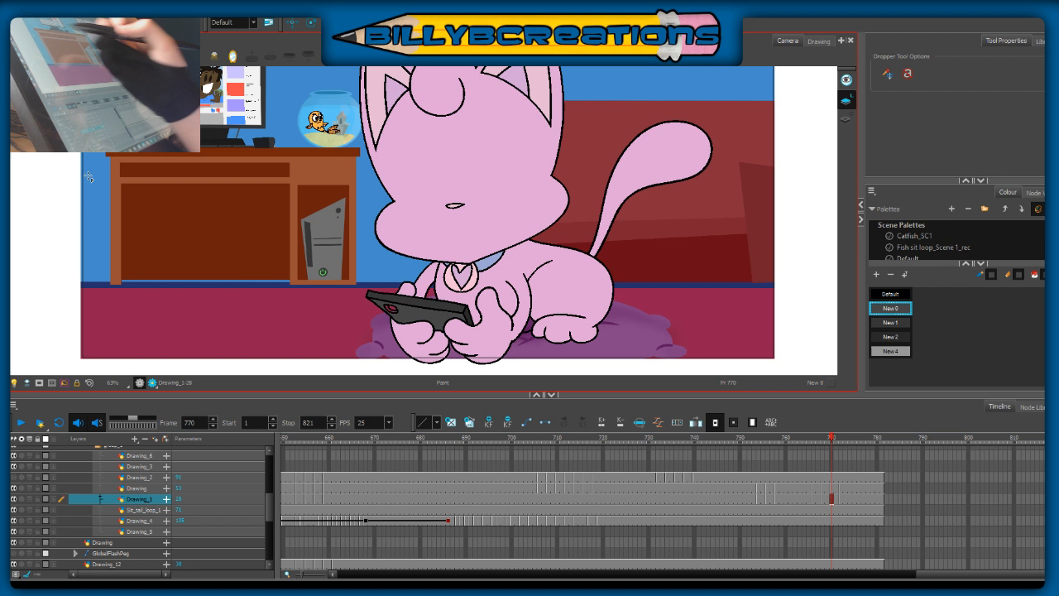
key("comma")
left_click(400, 306)
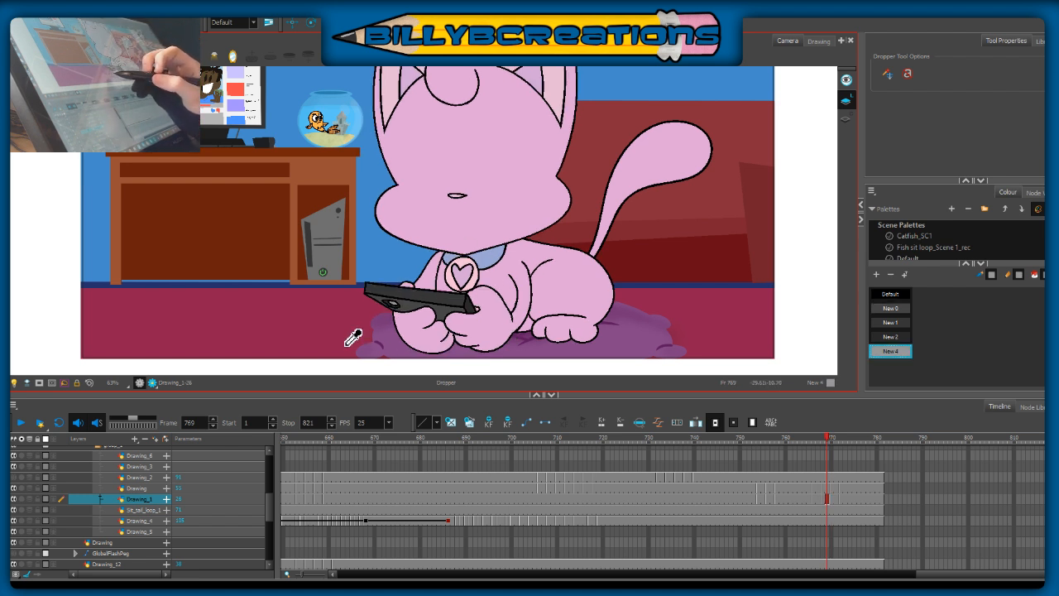
key("period")
key("alt+i")
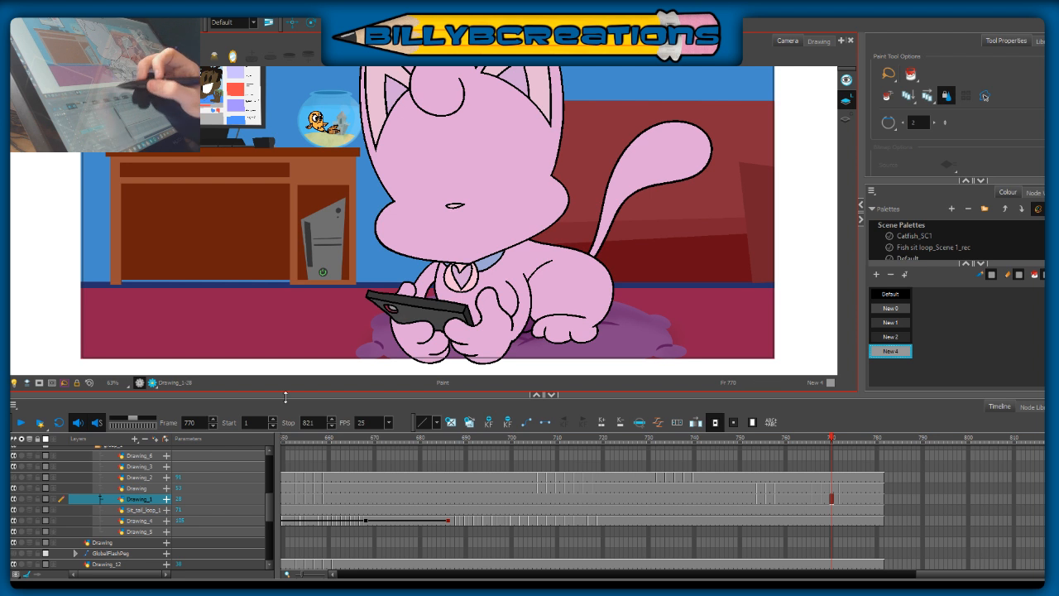
key("alt+d")
key("comma")
left_click(399, 303)
key("period")
key("alt+i")
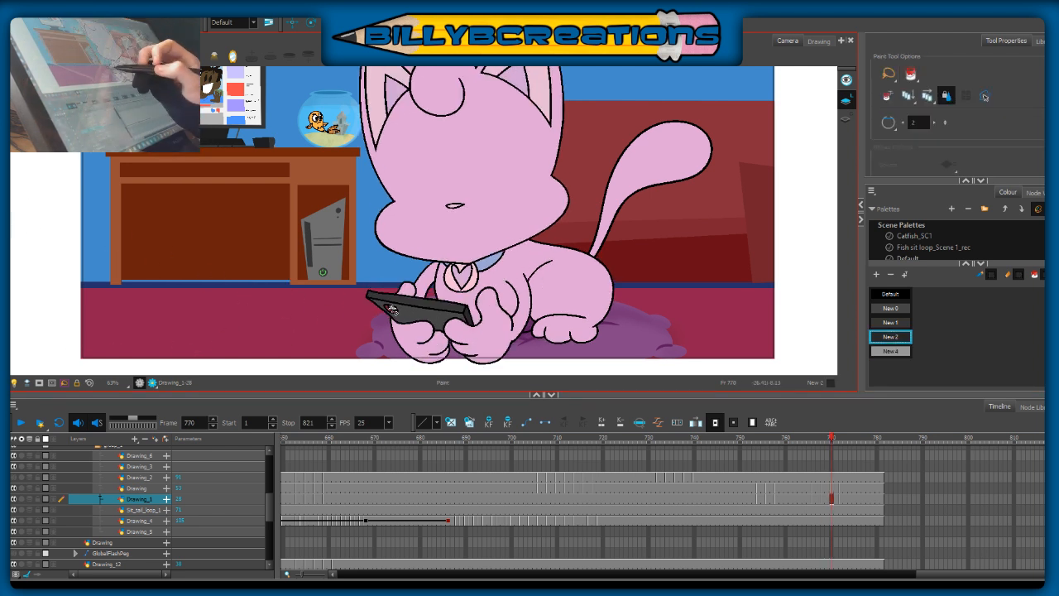
left_click(389, 308)
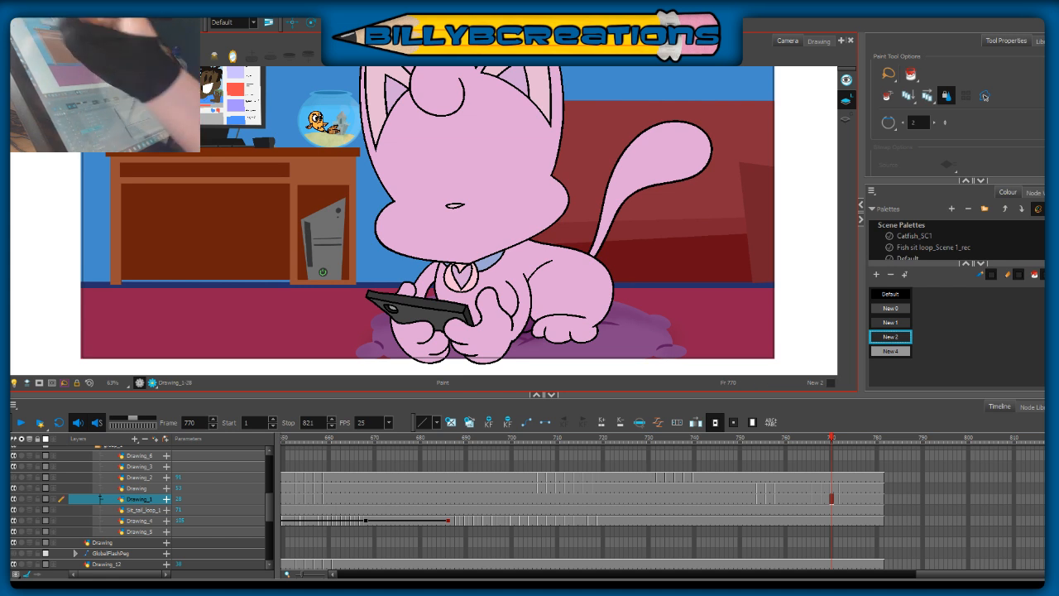
Step: Play back the frames around the head tilt to check the newly coloured phone drawings, and return to frame 770
key("alt+b")
mouse_move(692, 220)
left_mouse_down()
mouse_move(703, 274)
mouse_move(657, 287)
left_mouse_up()
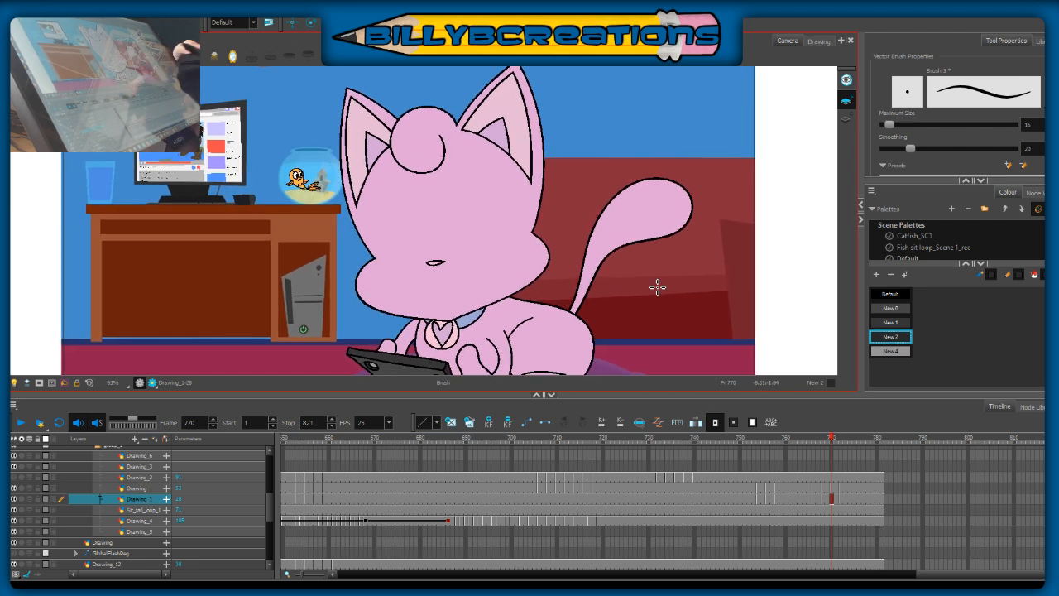
left_click_drag(647, 341, 664, 292)
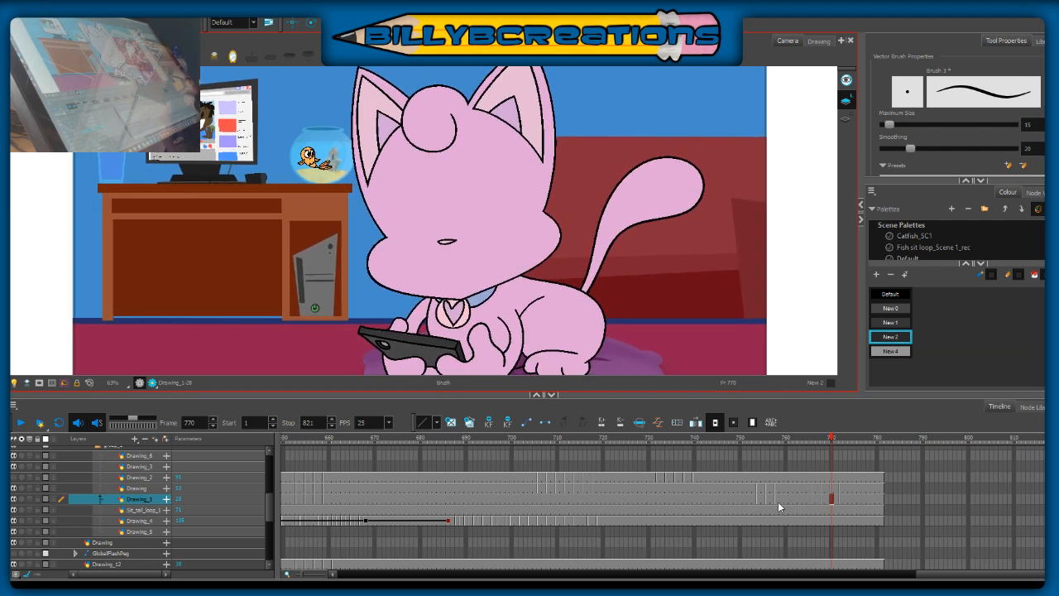
left_click(836, 439)
left_click_drag(844, 443, 767, 480)
left_click(21, 423)
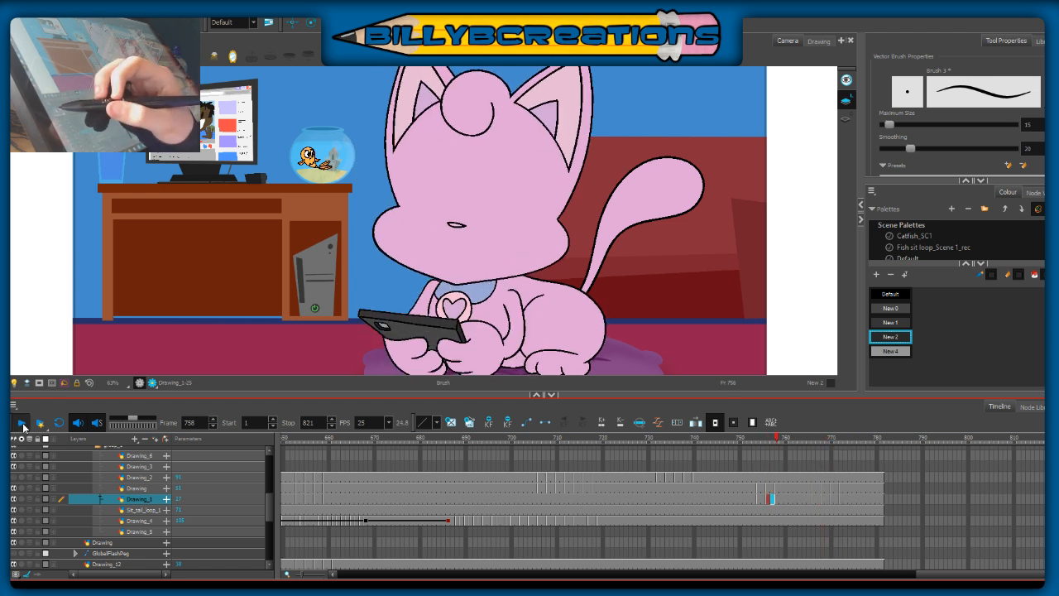
left_click(21, 423)
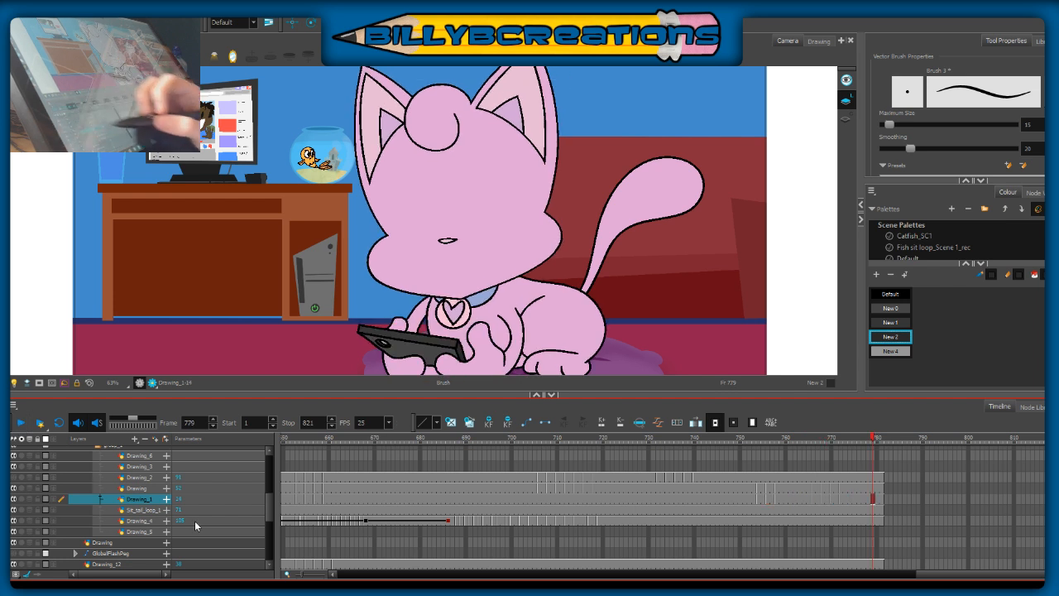
left_click(831, 440)
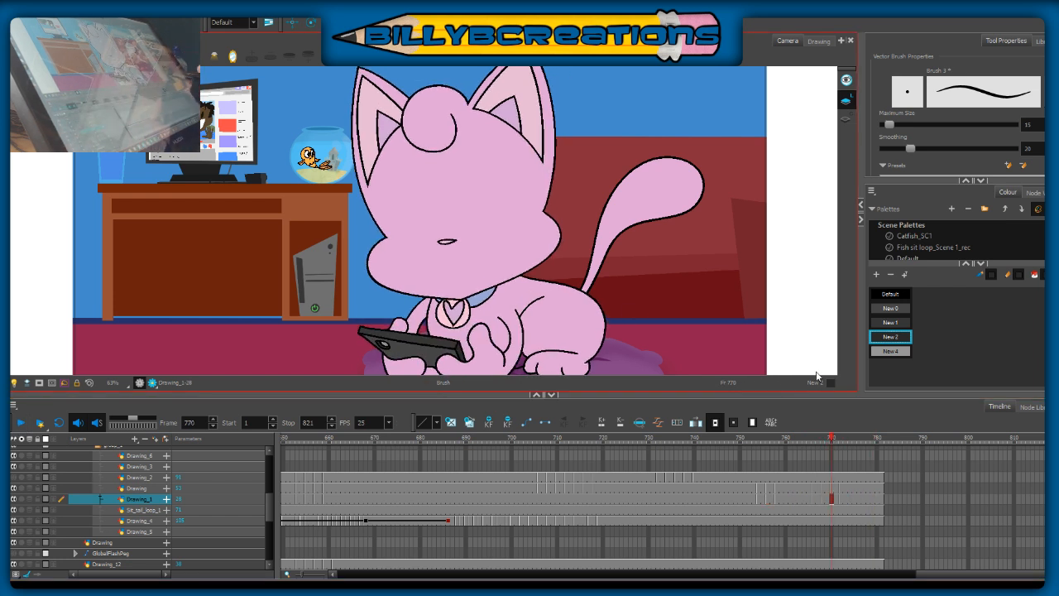
Step: Sample the fur colour from the cat's body at frame 770 for painting
key("alt+i")
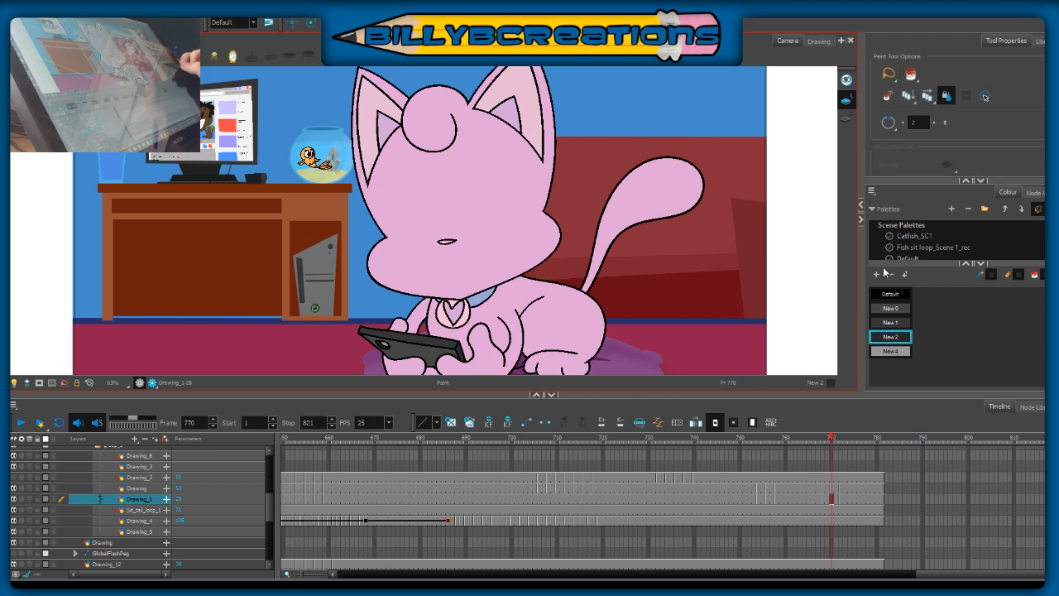
left_click(924, 239)
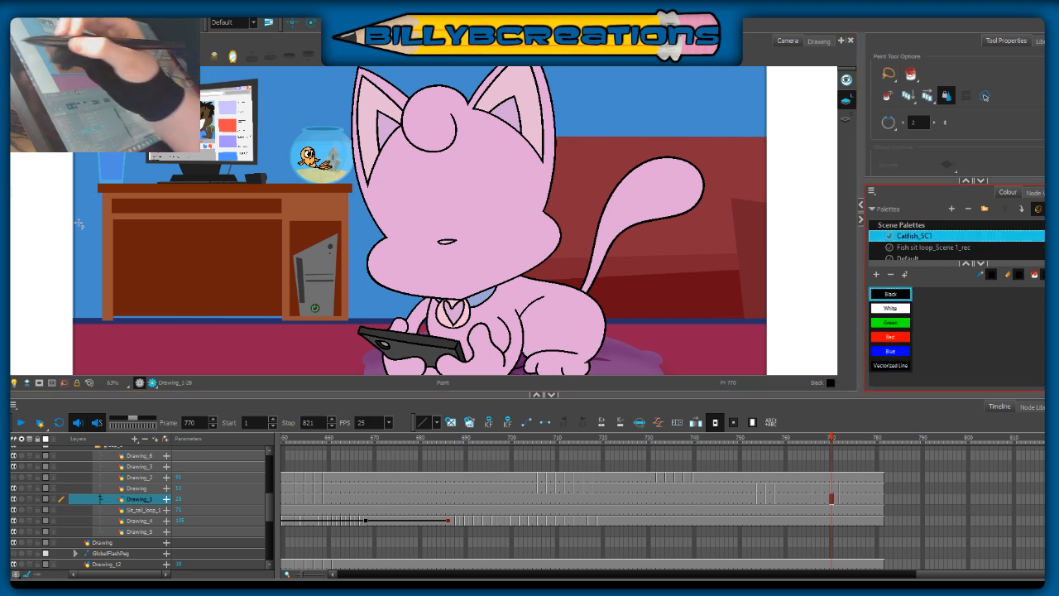
key("d")
left_click(533, 301)
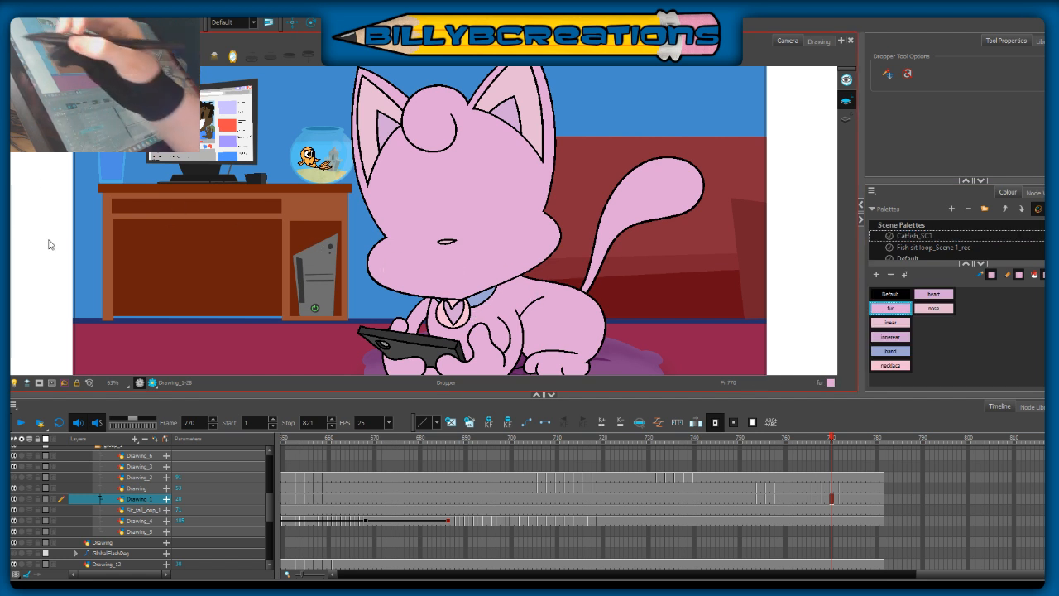
key("alt+i")
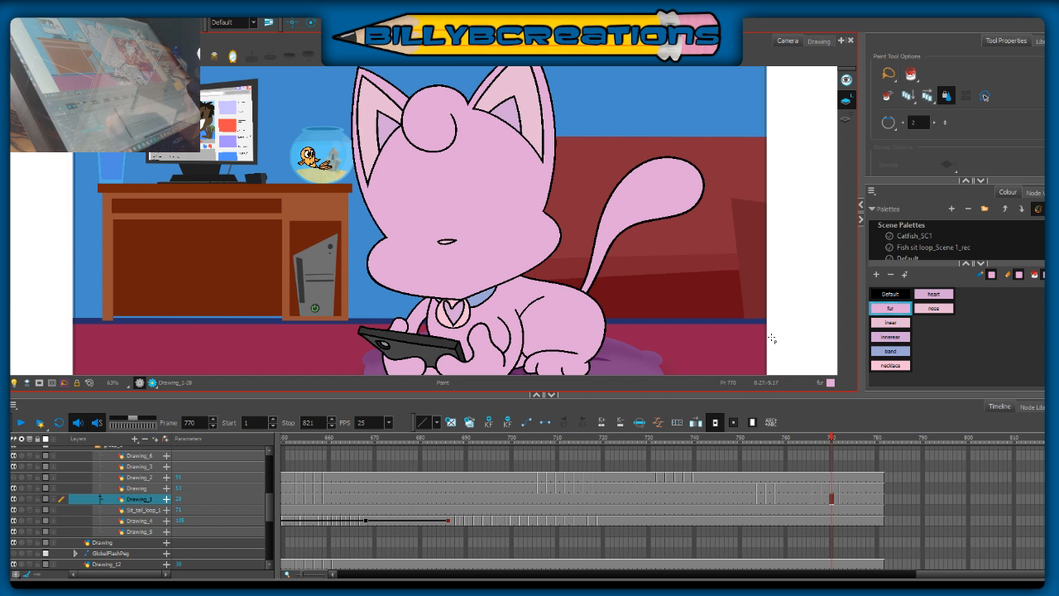
Step: At frame 755, delete the fill of the upper arm beside the pendant and refill it with the sampled fur colour
left_click_drag(831, 497, 764, 519)
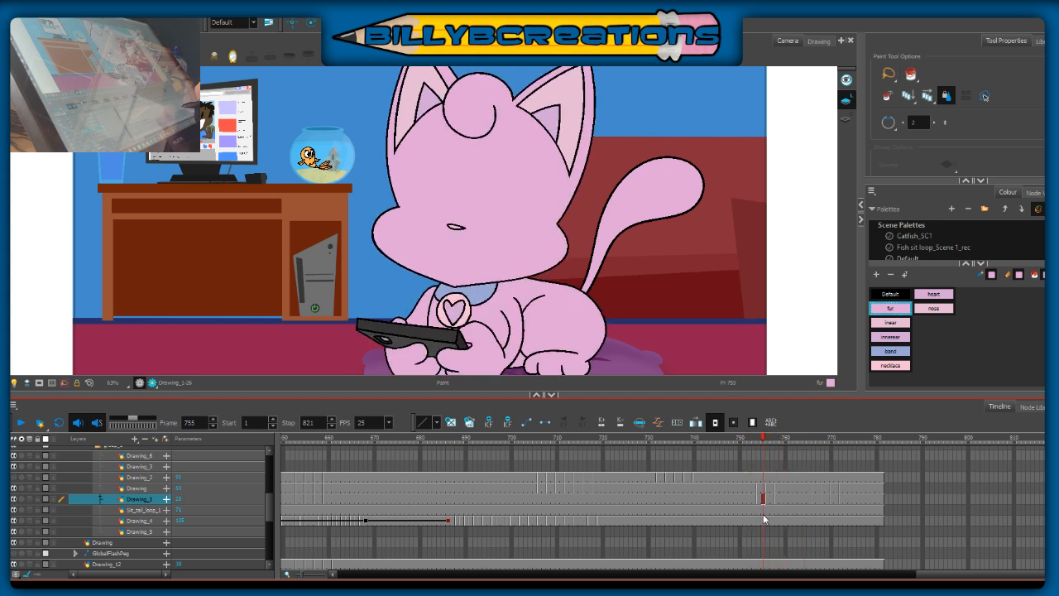
left_click(890, 294)
key("alt+b")
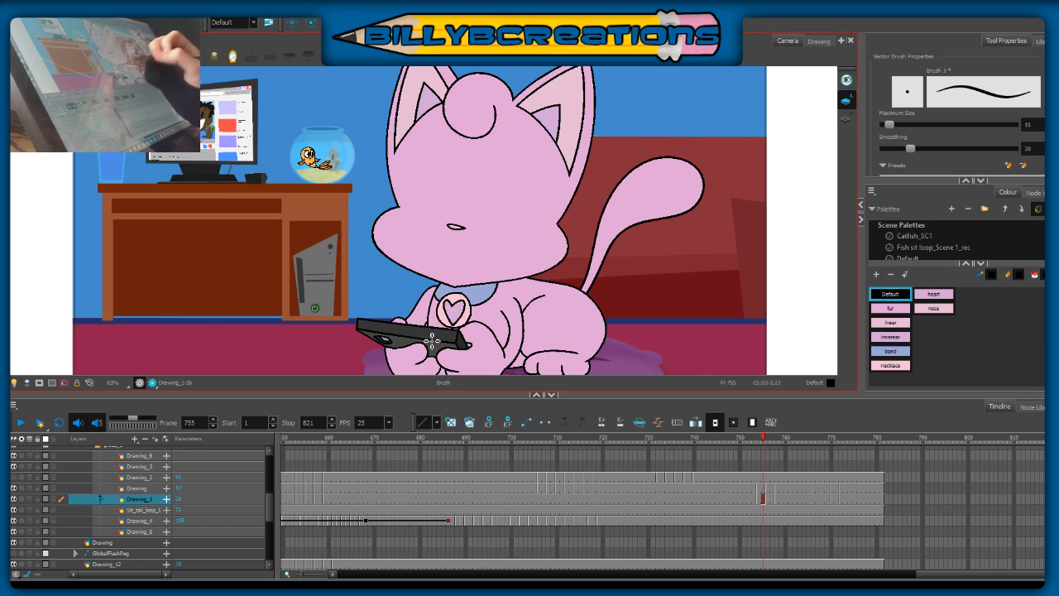
key("alt+s")
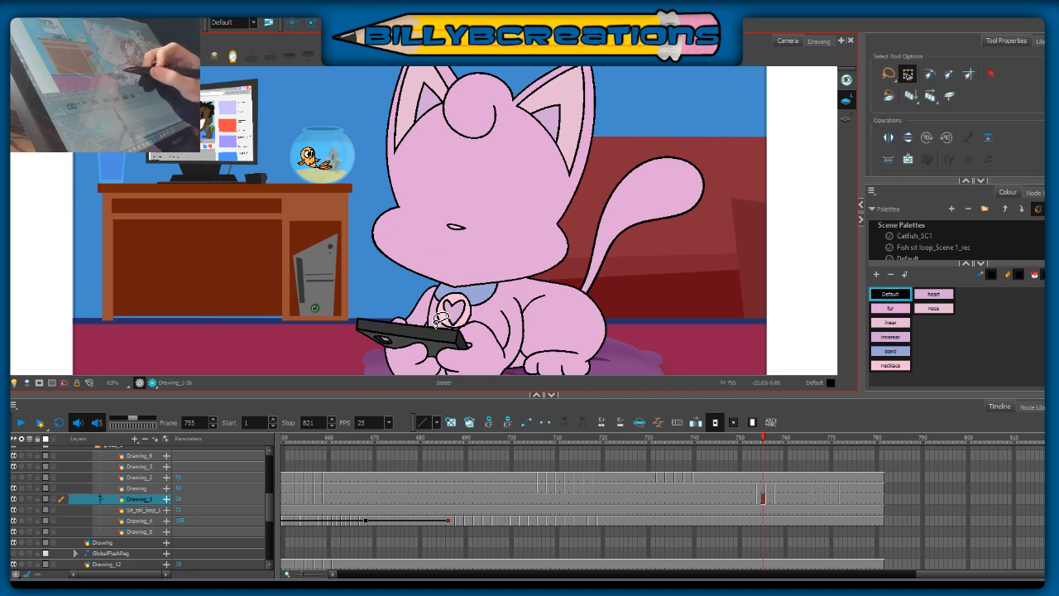
left_click(431, 325)
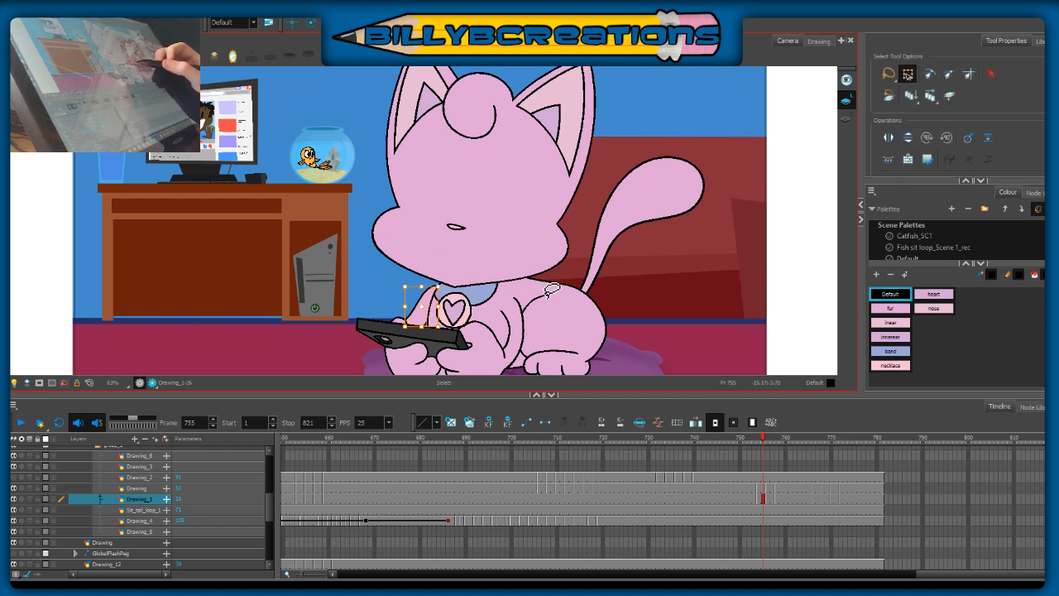
key("Delete")
key("alt+d")
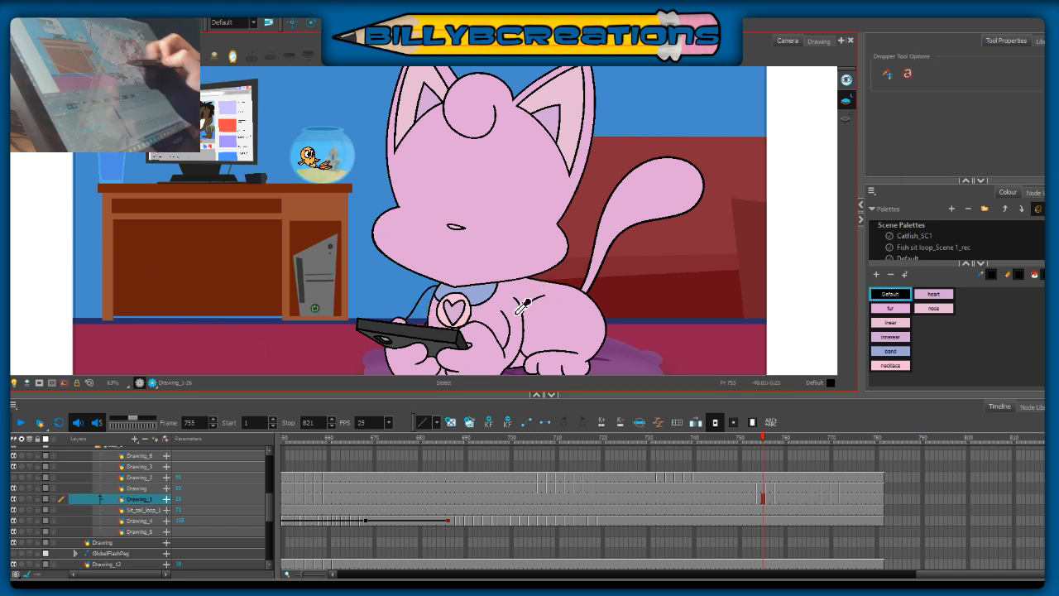
left_click(511, 301)
key("alt+i")
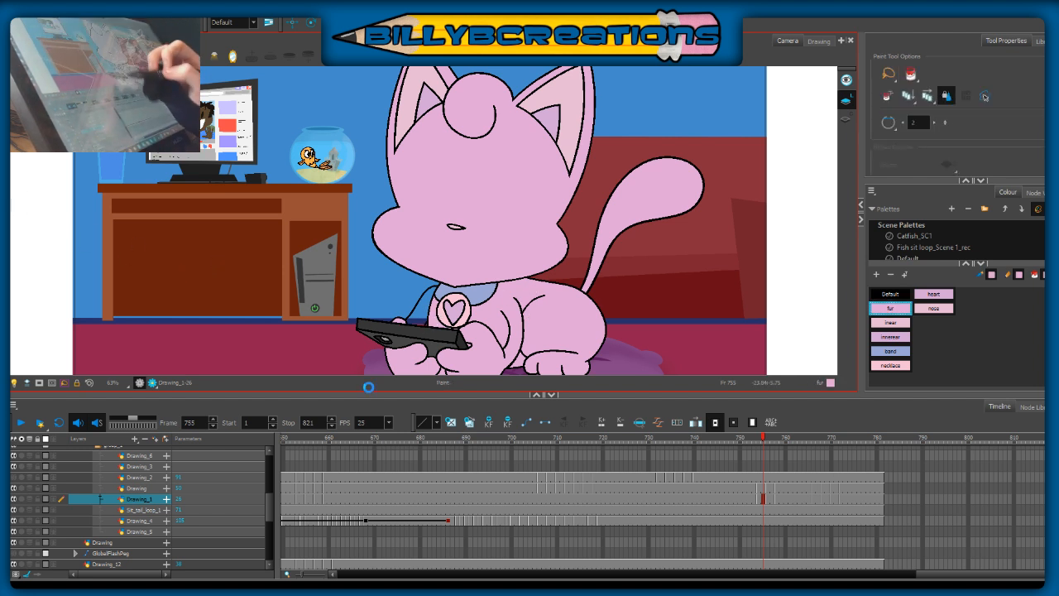
left_click(420, 306)
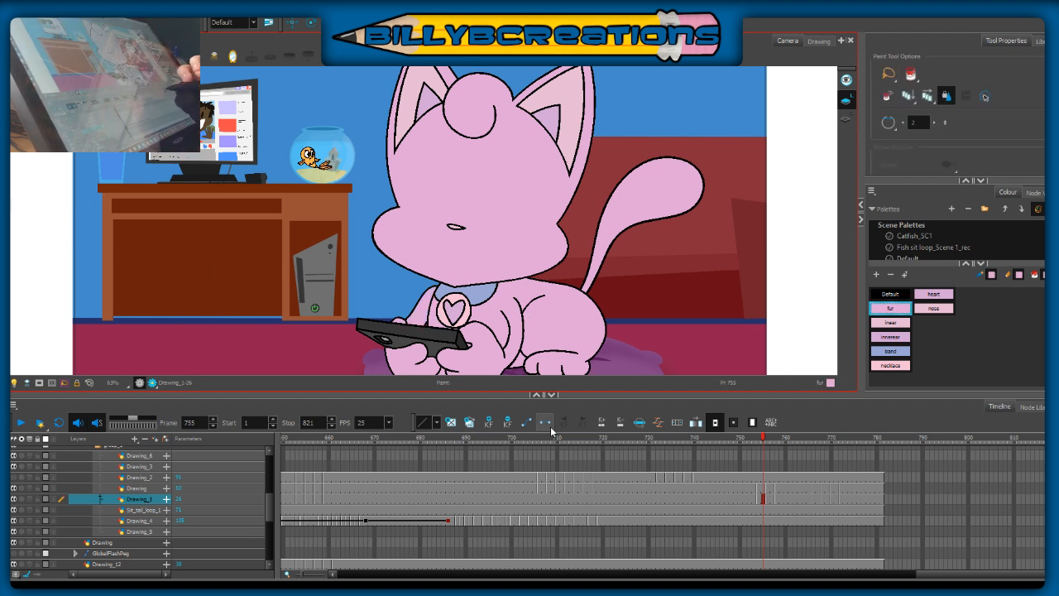
Step: Play back the animation from frame 704 to review the head tilt and the recoloured body drawings
mouse_move(765, 438)
left_mouse_down()
mouse_move(751, 440)
mouse_move(819, 491)
mouse_move(858, 497)
left_mouse_up()
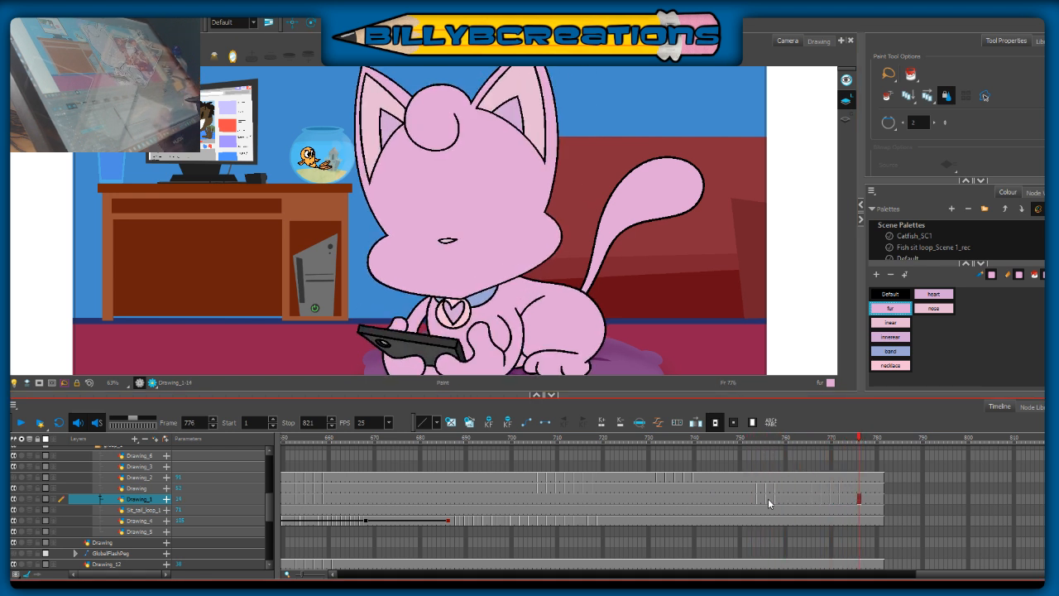
left_click(531, 441)
left_click(20, 423)
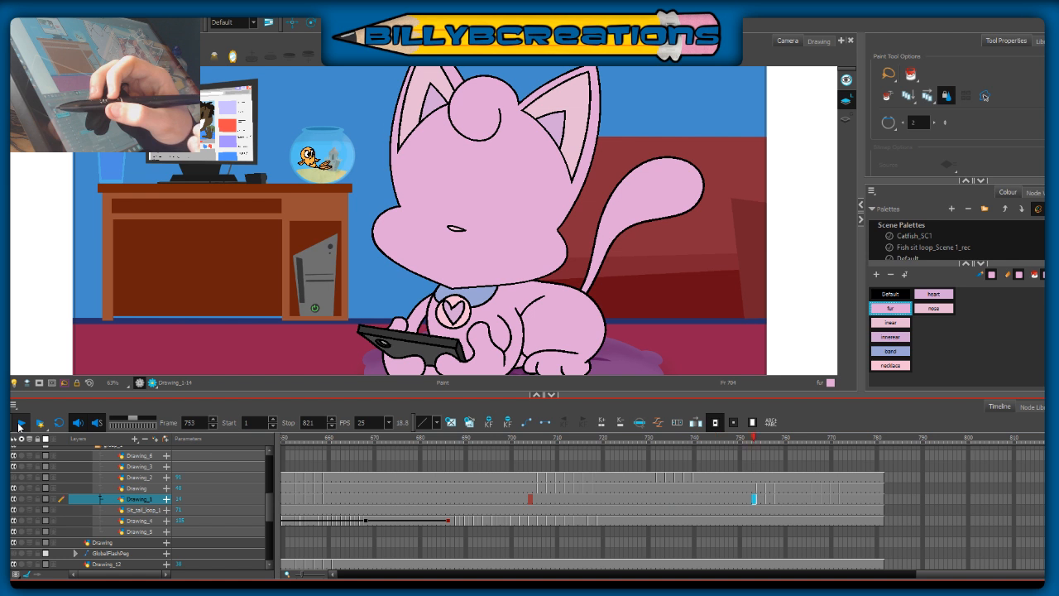
left_click(19, 425)
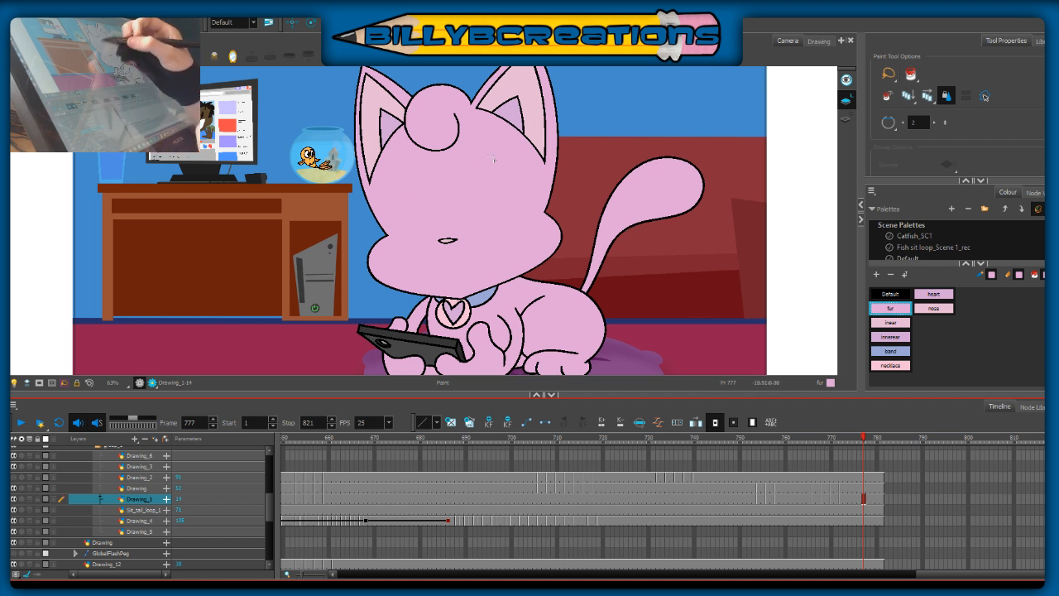
key("alt+b")
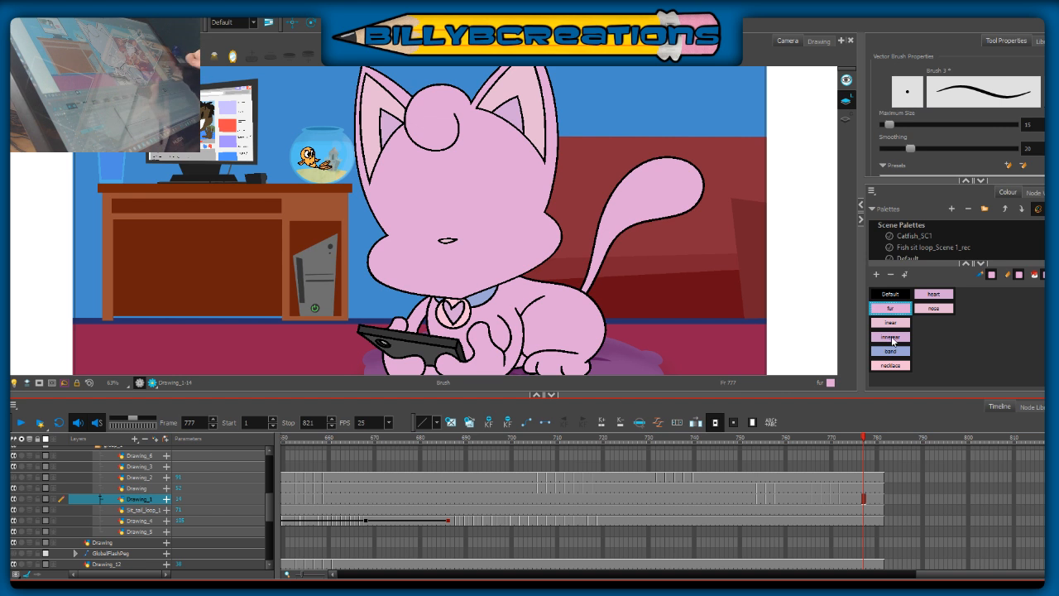
left_click(841, 437)
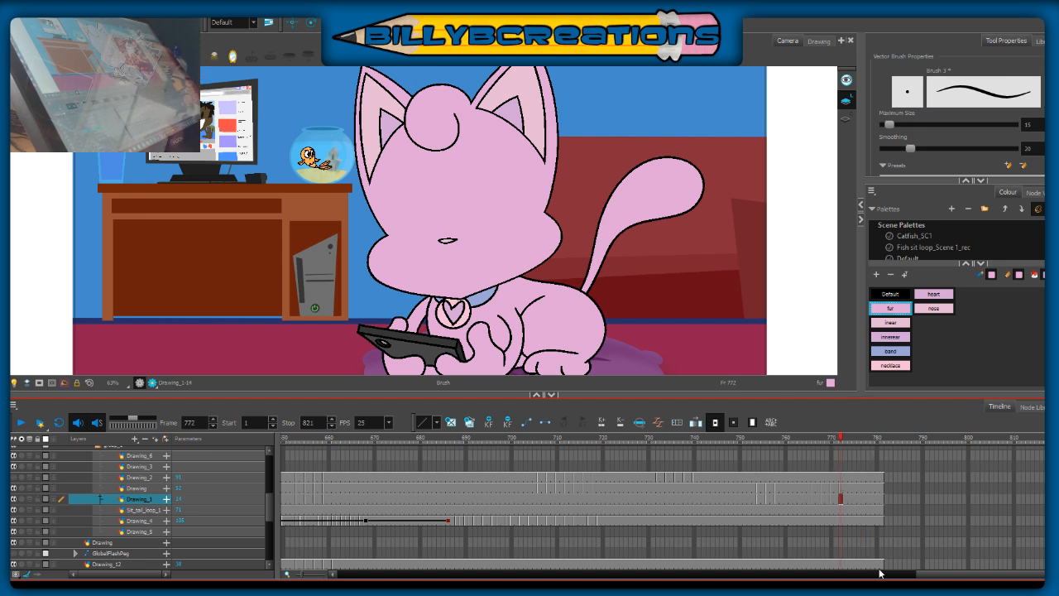
Step: Extend the exposure of the cat's body, head and tail layers, from Drawing_2 down to Drawing_4, to frame 820
left_click_drag(1015, 478, 1015, 520)
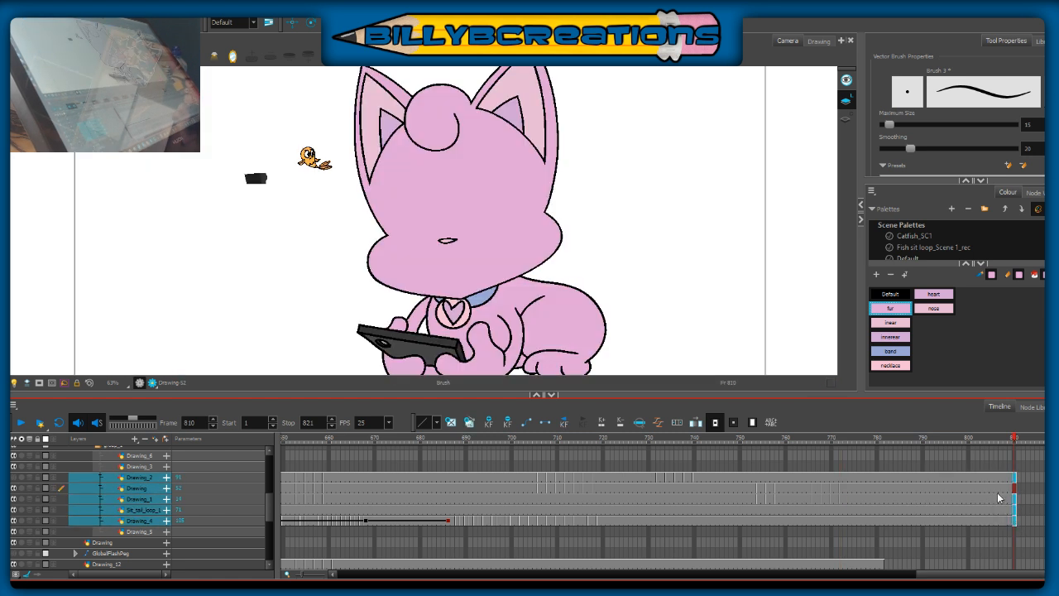
left_click_drag(1058, 477, 1058, 520)
key("F5")
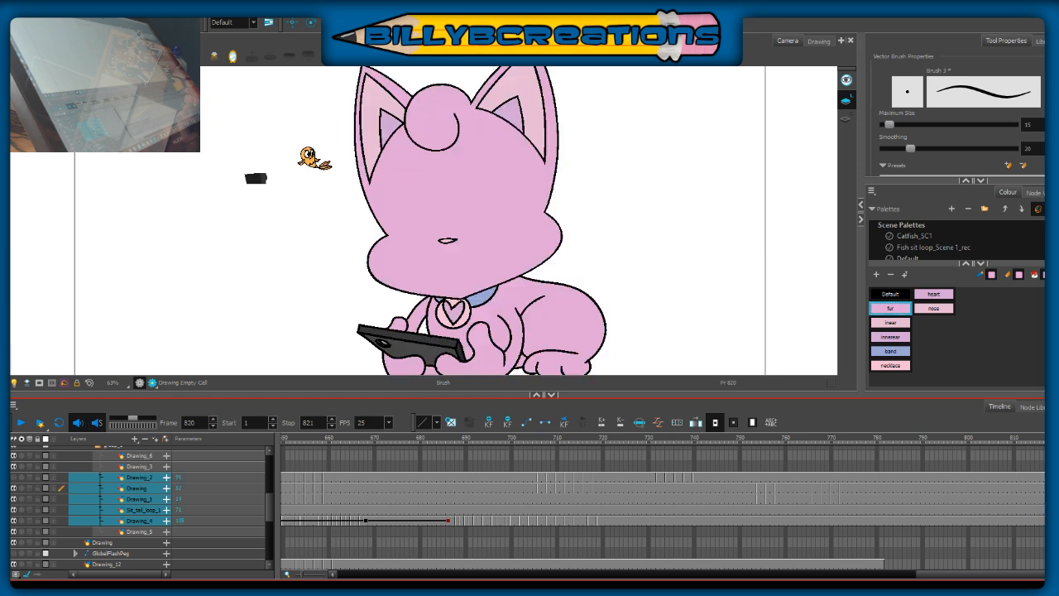
Step: Extend the exposure of the Drawing_12, Drawing_9 and BOARD003 layers to frame 819
left_click(813, 438)
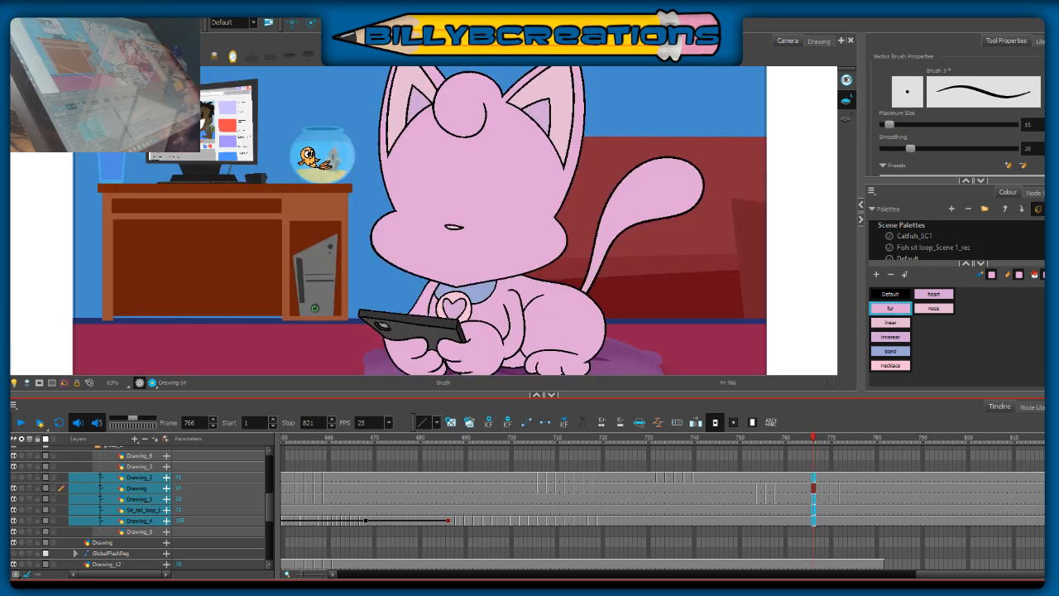
left_click_drag(1055, 564, 1055, 534)
key("F5")
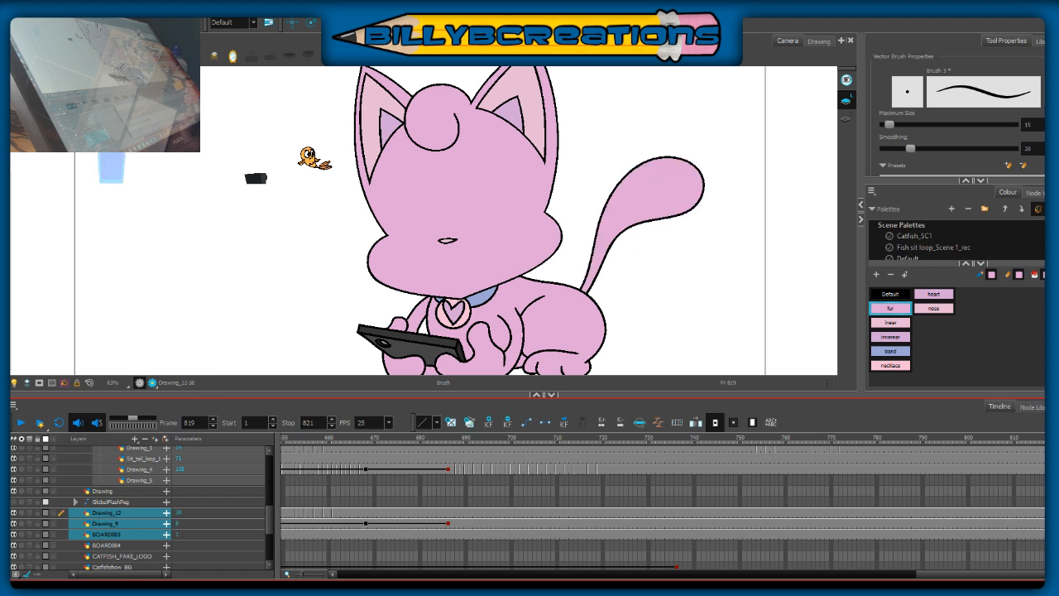
Step: Extend the exposure of the BOARD023 and BG_4_1 background layers to frame 819
left_click(122, 556)
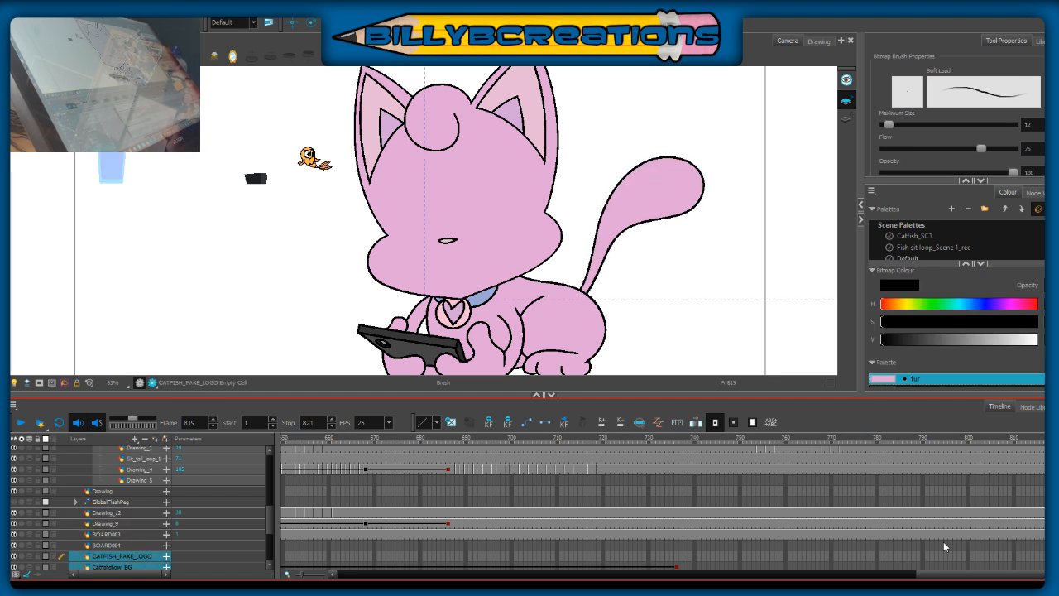
left_click_drag(271, 522, 271, 543)
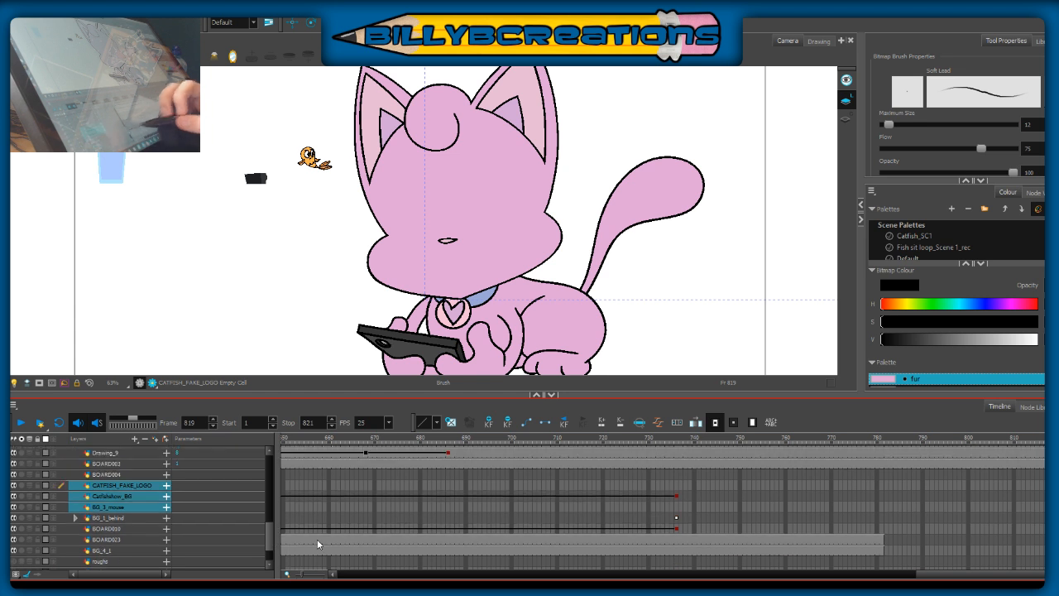
left_click_drag(1054, 540, 1054, 550)
key("F5")
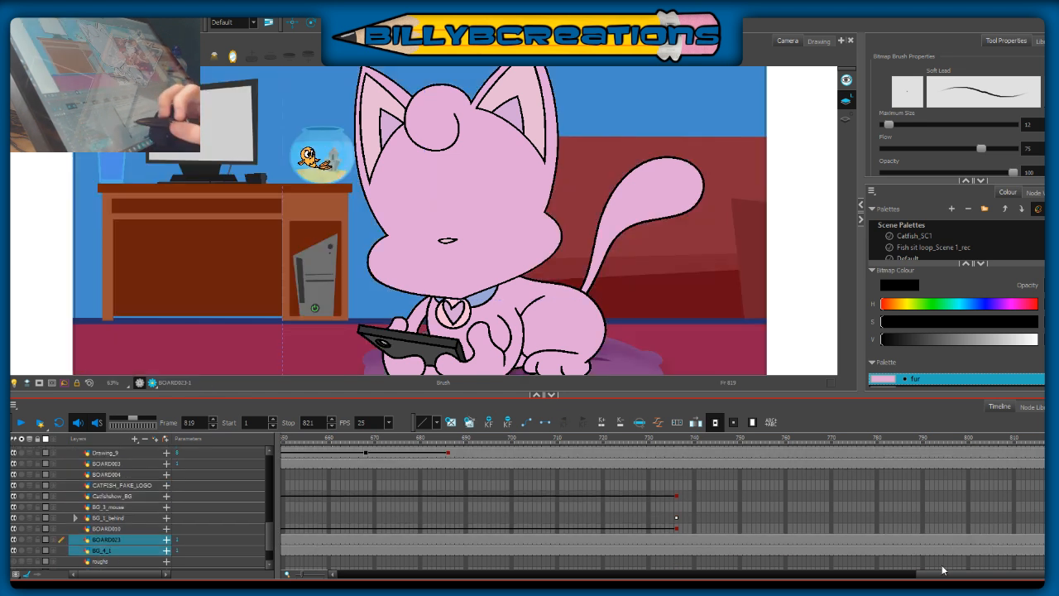
Step: Extend the screen layer's exposure to frame 819 and look through the remaining layers for missing exposure
scroll(269, 543, "down", 2)
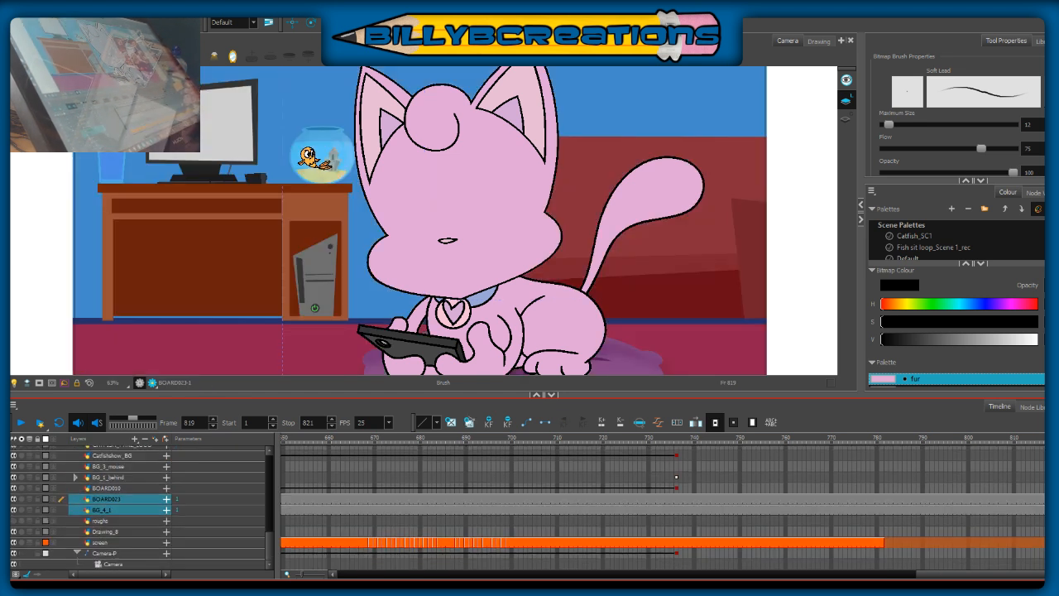
left_click(1054, 543)
key("F5")
left_click_drag(271, 536, 278, 462)
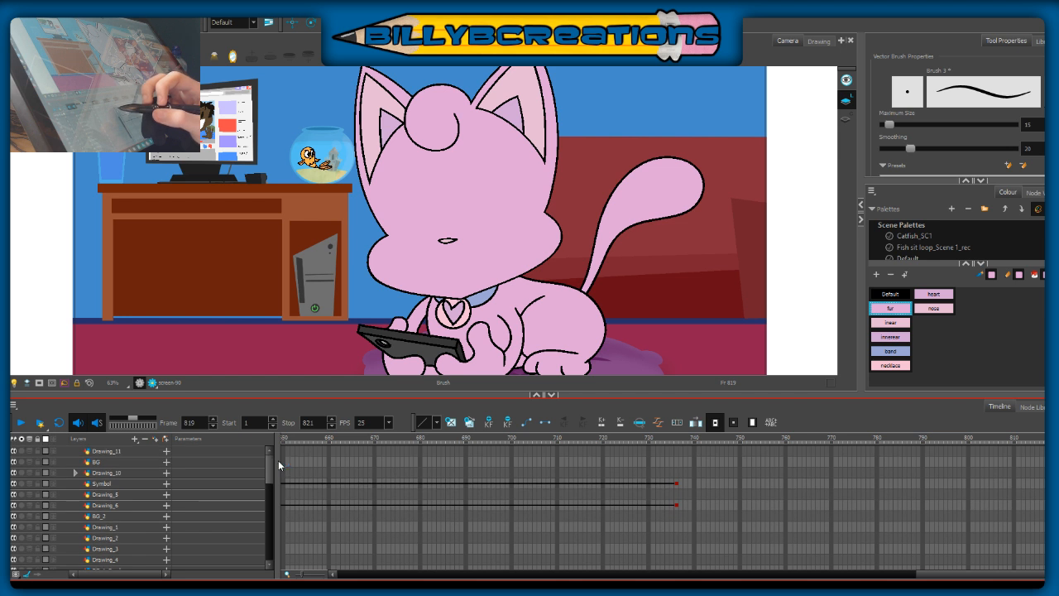
left_click_drag(278, 460, 269, 531)
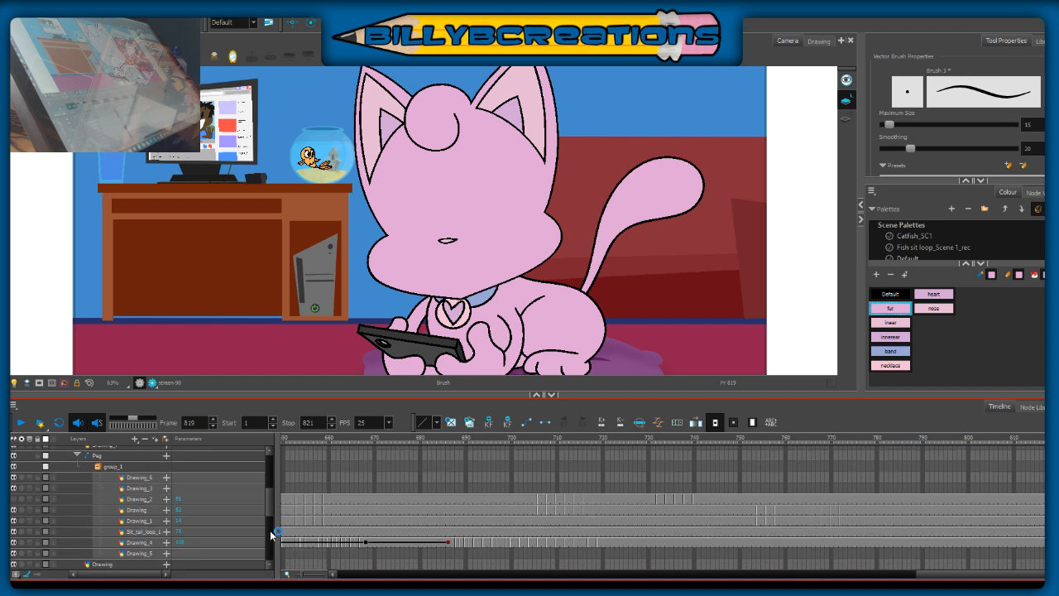
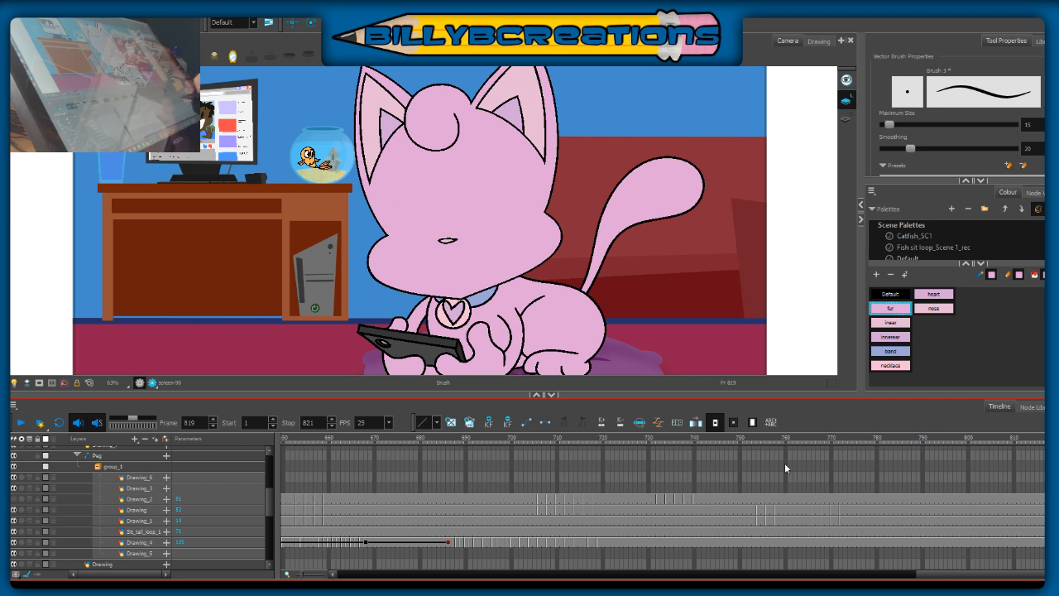
Step: Show the Drawing_2 face layer and clear its exposure from frame 758 onward
left_click(751, 439)
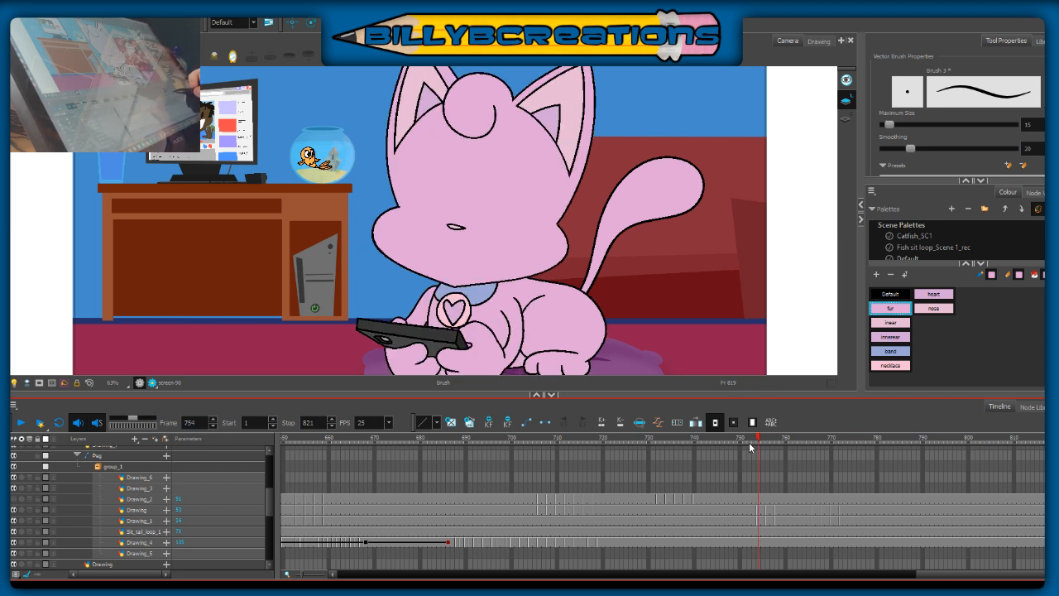
left_click(14, 498)
left_click_drag(626, 461, 1046, 501)
key("Delete")
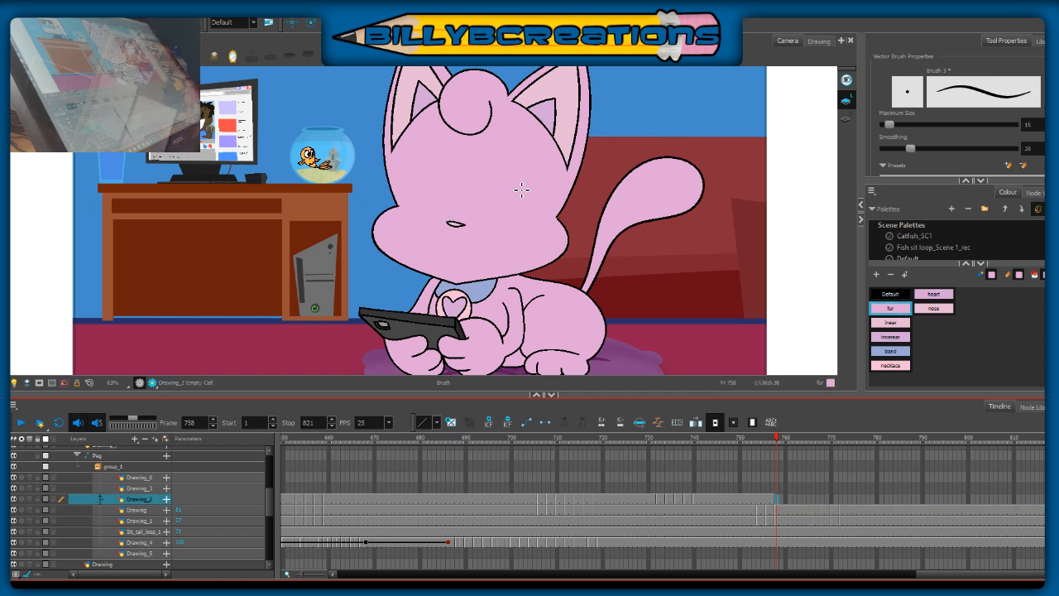
Step: Set the brush to the black Default colour and undo the fur-coloured stroke on the cat's face at frame 758
scroll(521, 189, "up", 1)
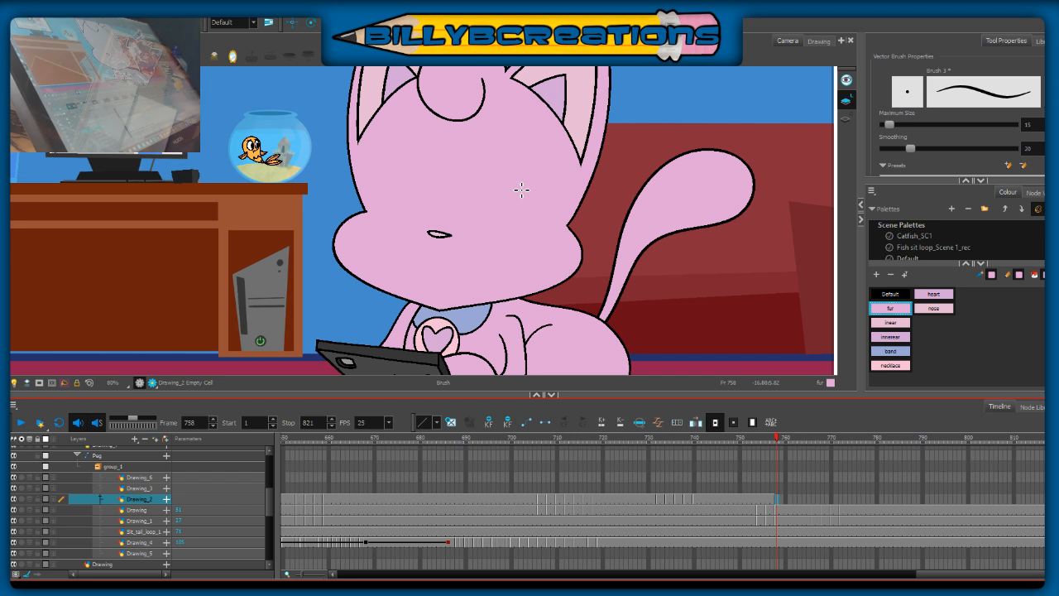
mouse_move(561, 252)
left_mouse_down()
mouse_move(563, 277)
mouse_move(607, 284)
left_mouse_up()
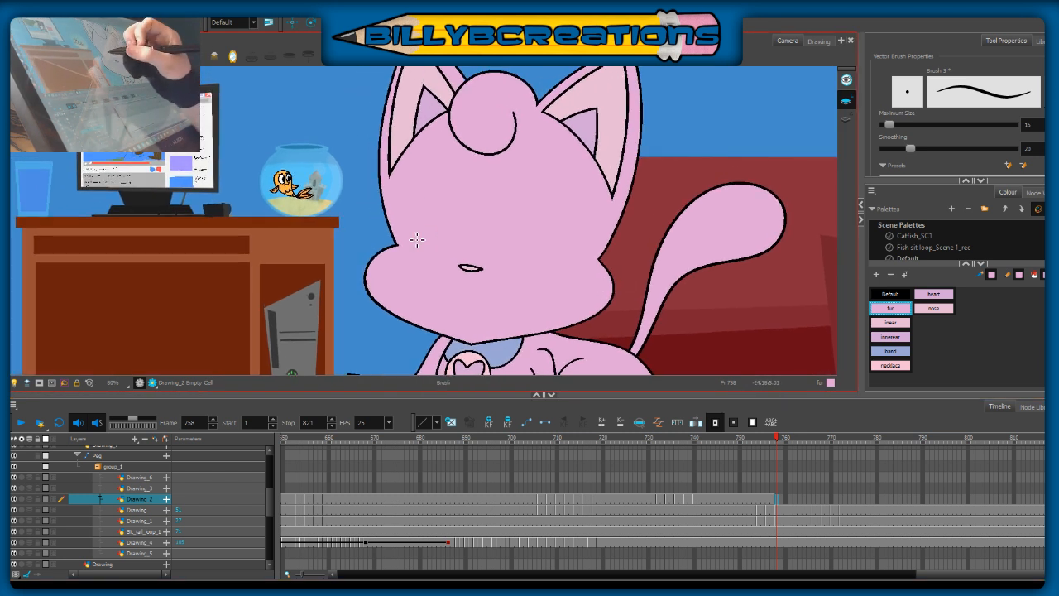
left_click_drag(414, 236, 460, 196)
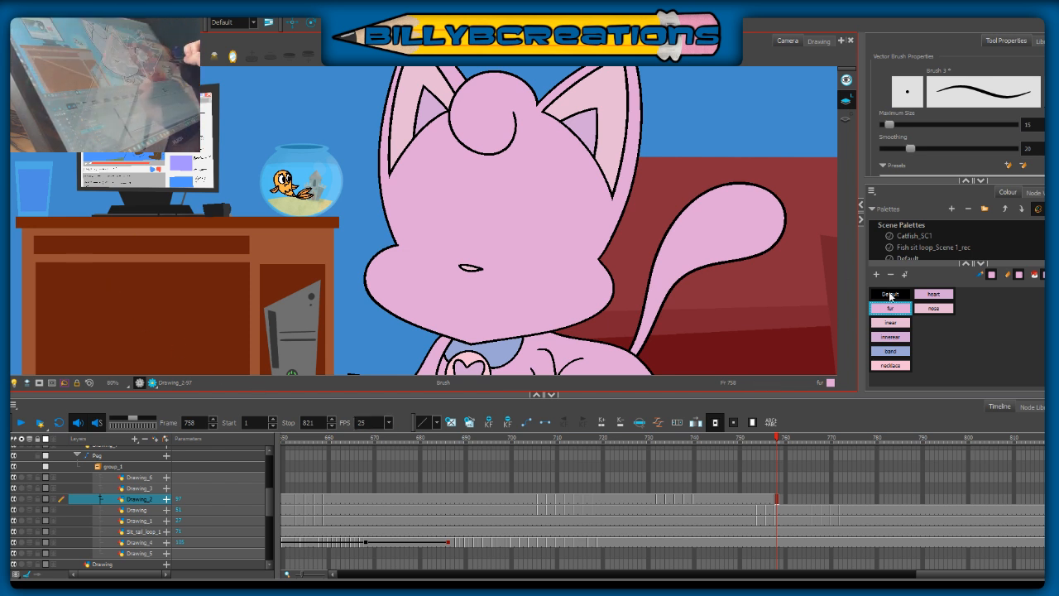
left_click(891, 295)
key("ctrl+z")
left_click_drag(409, 232, 477, 237)
left_click_drag(412, 188, 451, 168)
key("ctrl+z")
key("ctrl+z")
left_click_drag(405, 227, 450, 258)
mouse_move(407, 201)
left_mouse_down()
mouse_move(461, 200)
mouse_move(460, 159)
left_mouse_up()
key("ctrl+z")
key("ctrl+z")
key("ctrl+z")
left_click_drag(406, 224, 462, 265)
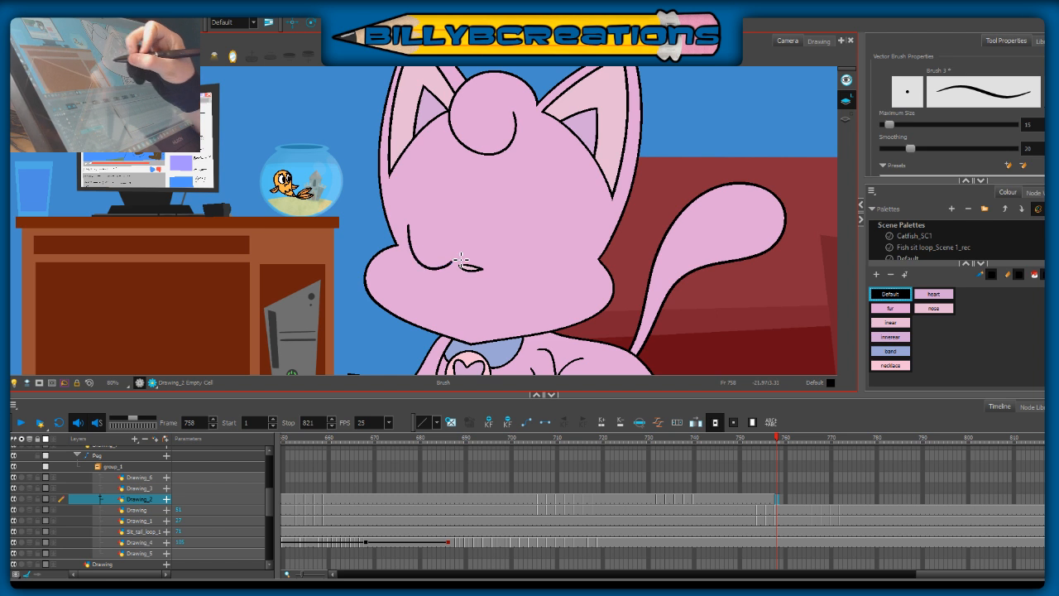
key("ctrl+z")
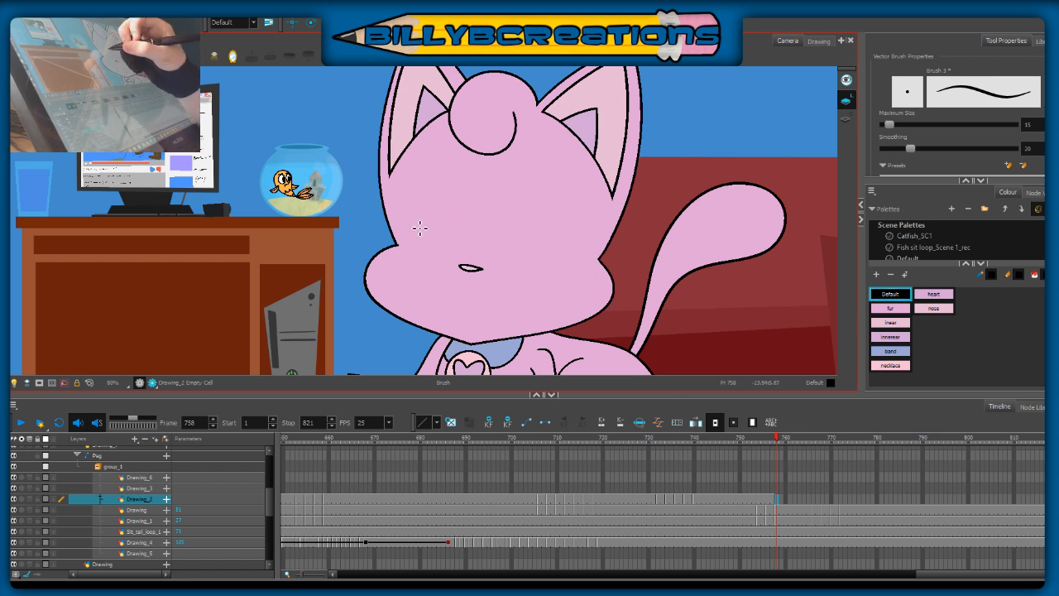
Step: Draw two downward-curved closed eyelids above the muzzle on Drawing_2 at frame 758, with a lash flick at each outer corner
left_click_drag(414, 248, 467, 249)
key("ctrl+z")
mouse_move(406, 228)
left_mouse_down()
mouse_move(452, 256)
mouse_move(467, 248)
left_mouse_up()
key("ctrl+z")
left_click_drag(405, 233, 469, 249)
key("ctrl+z")
mouse_move(403, 227)
left_mouse_down()
mouse_move(469, 246)
mouse_move(608, 240)
left_mouse_up()
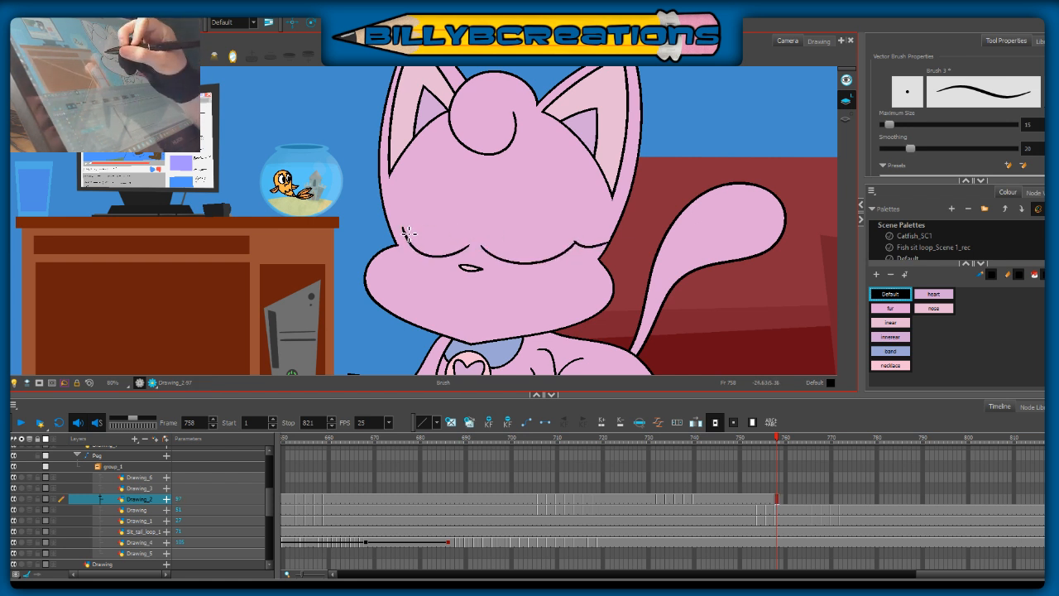
left_click_drag(376, 229, 416, 237)
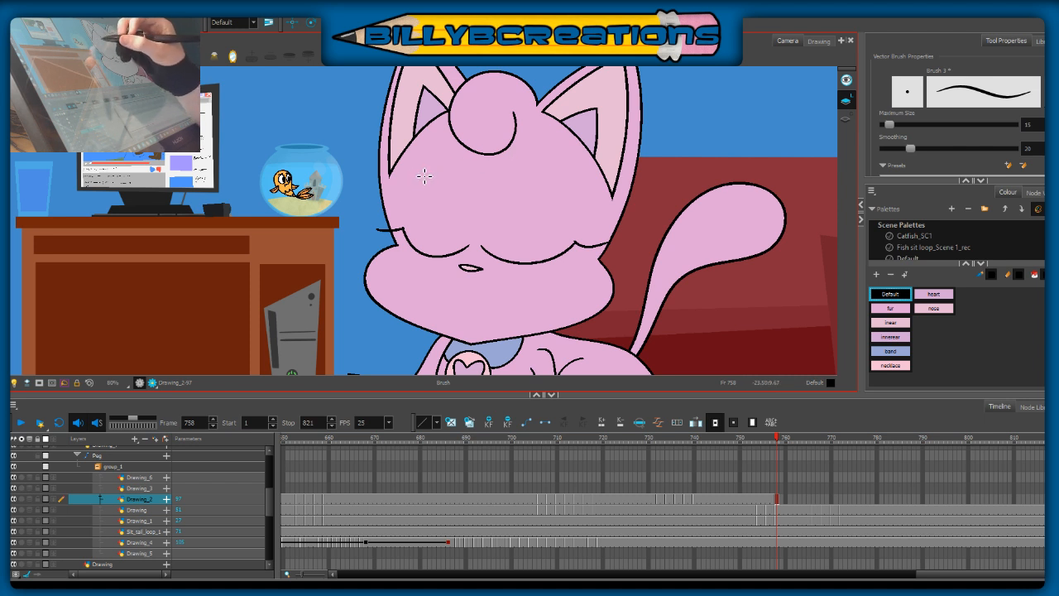
Step: Draw two short arched eyebrows above the closed eyes, one on each side of the forehead
key("ctrl+z")
left_click_drag(415, 193, 467, 195)
key("ctrl+z")
key("ctrl+z")
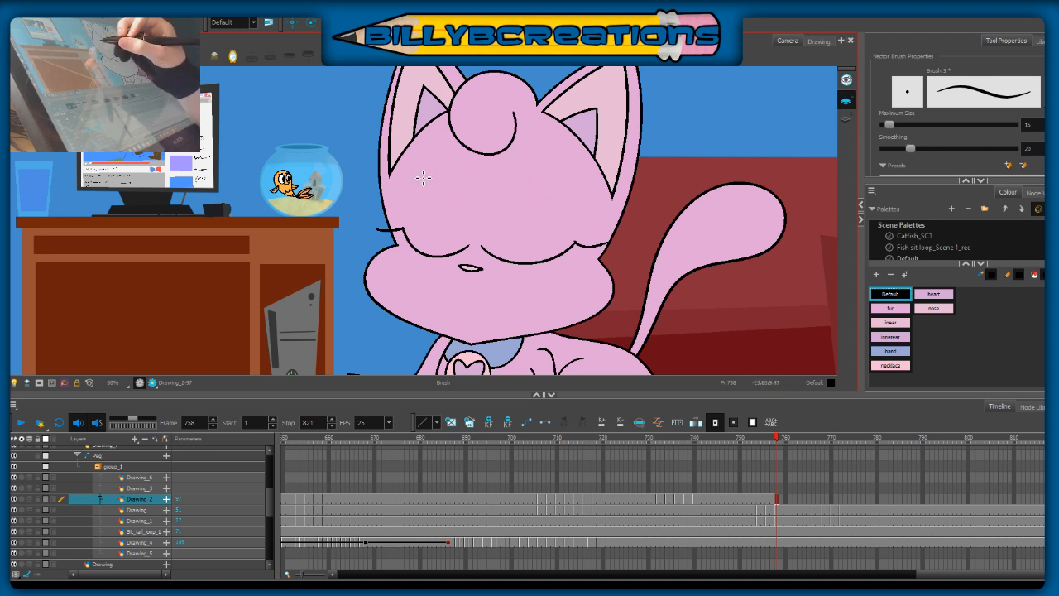
left_click_drag(415, 170, 454, 155)
left_click_drag(538, 158, 571, 175)
left_click_drag(453, 318, 516, 311)
key("ctrl+z")
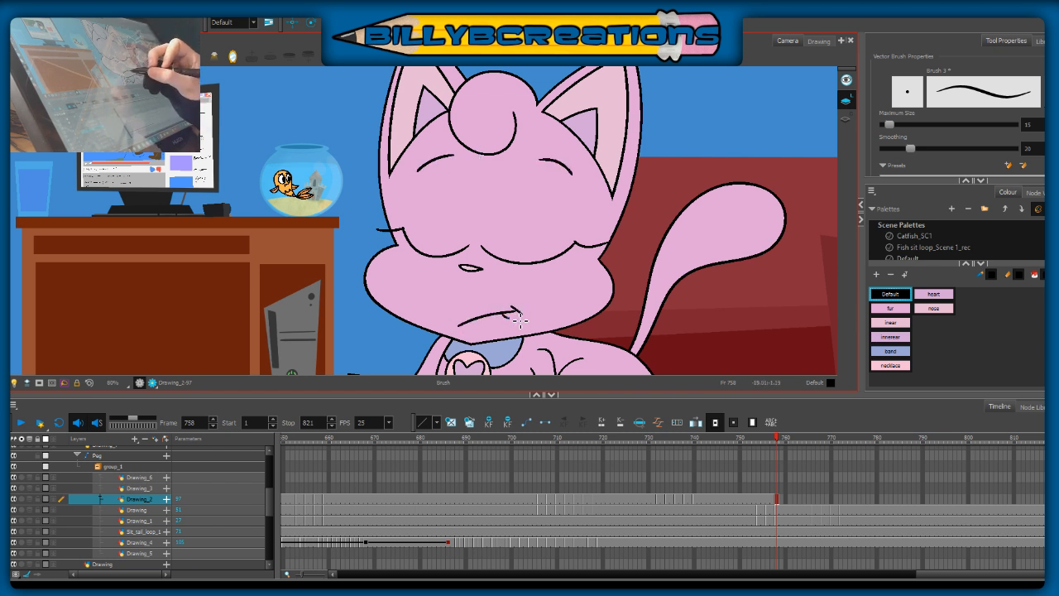
left_click_drag(574, 287, 713, 291)
left_click_drag(566, 308, 702, 328)
key("ctrl+z")
key("ctrl+z")
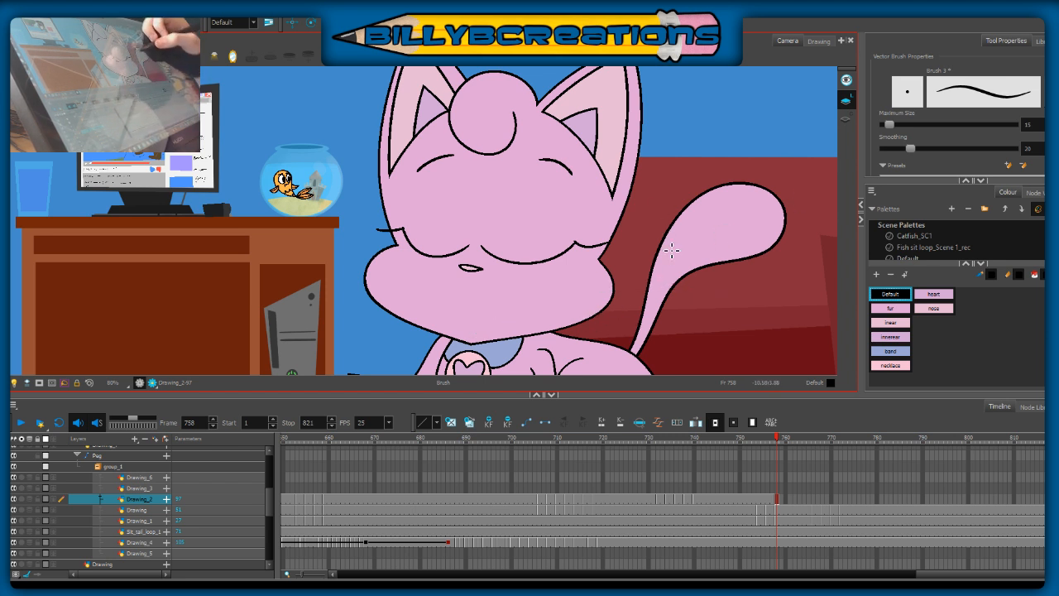
left_click_drag(474, 272, 487, 183)
left_click_drag(510, 119, 472, 341)
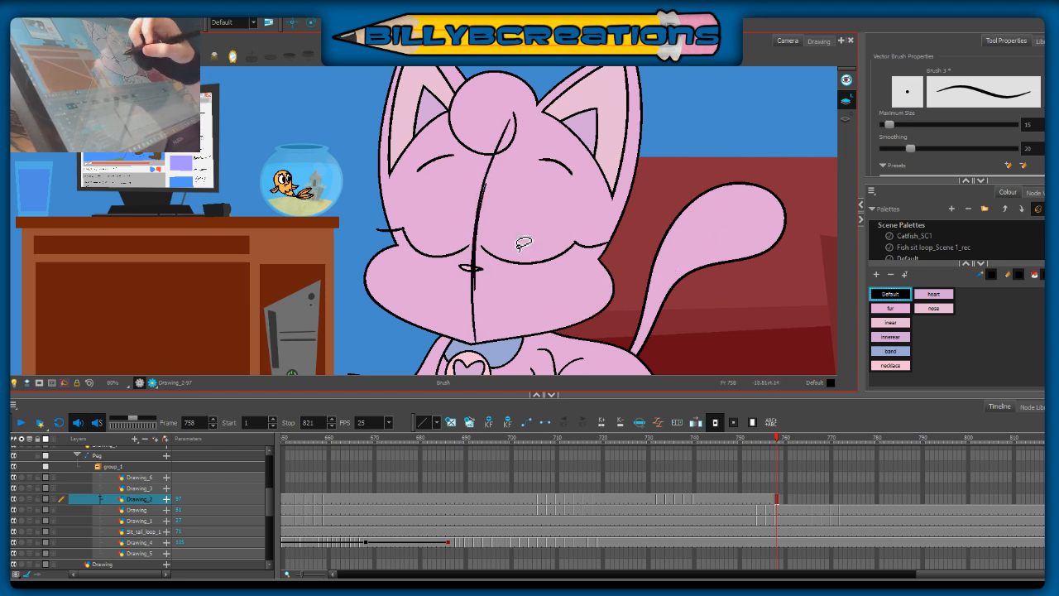
key("ctrl+z")
key("ctrl+z")
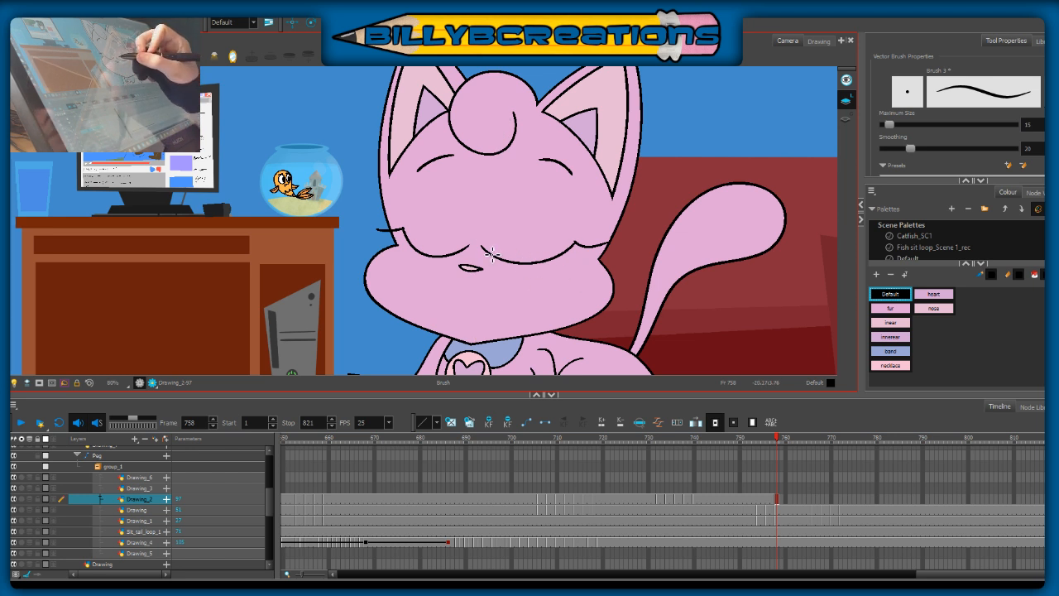
Step: Compare the closed eyes with the face at frame 751 and try to nudge the eyelids and eyebrows together slightly up and left
left_click(746, 439)
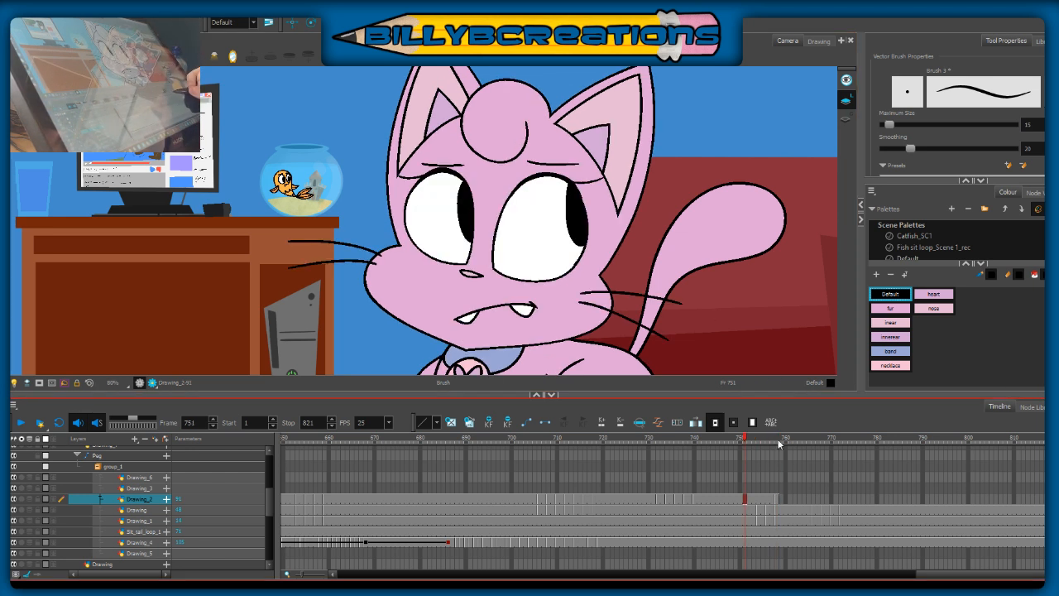
left_click(777, 440)
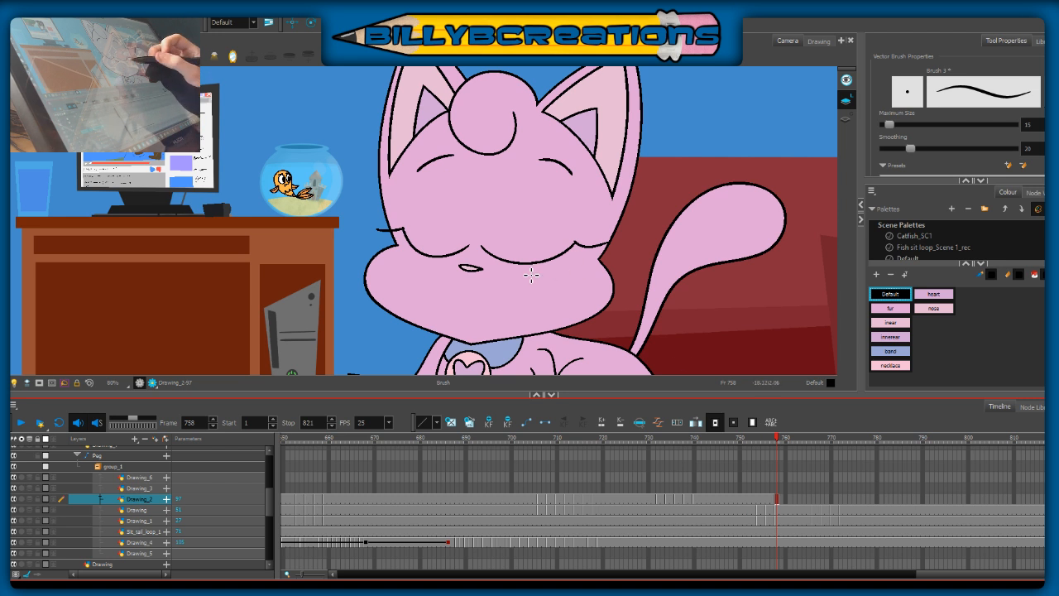
key("alt+s")
mouse_move(601, 124)
left_mouse_down()
mouse_move(486, 323)
mouse_move(634, 249)
left_mouse_up()
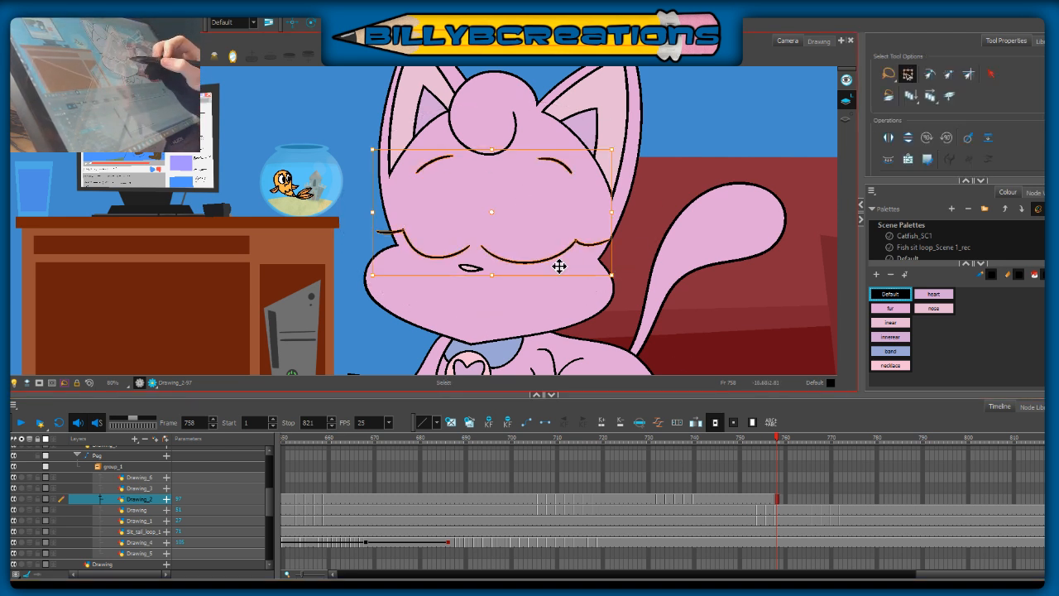
left_click_drag(559, 263, 556, 260)
left_click(558, 294)
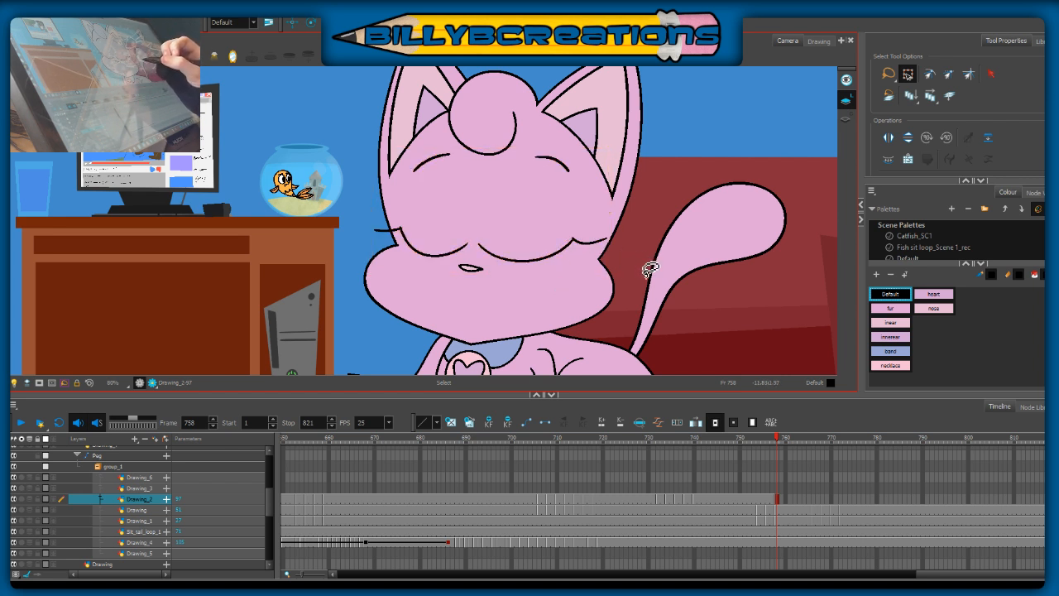
key("ctrl+z")
Step: Nudge the closed eyelid on the cat's left-facing cheek side slightly away from the other eye
left_click(445, 297)
mouse_move(451, 282)
left_mouse_down()
mouse_move(414, 240)
mouse_move(479, 248)
left_mouse_up()
left_click(416, 312)
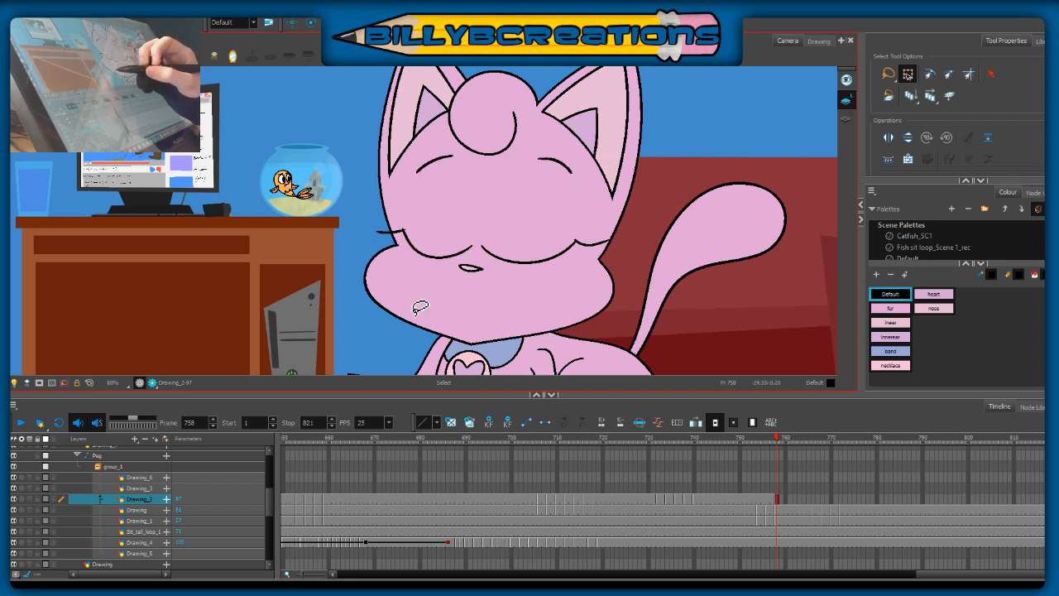
left_click_drag(445, 280, 419, 296)
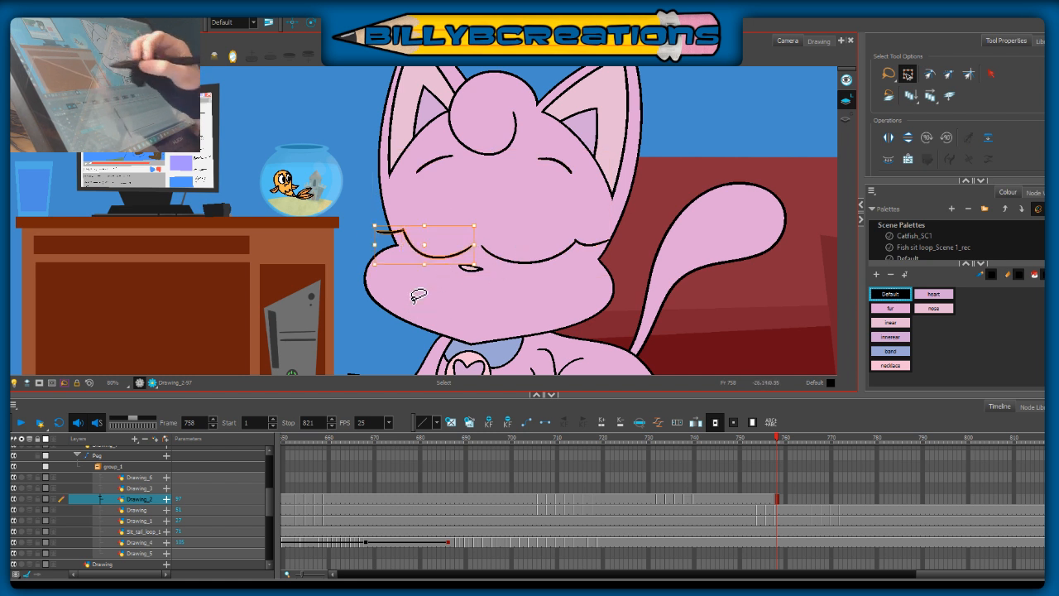
left_click(556, 297)
Step: Nudge and slightly tilt the left-hand eyebrow, and adjust the right-hand eyebrow's position on the forehead
left_click_drag(445, 139, 444, 197)
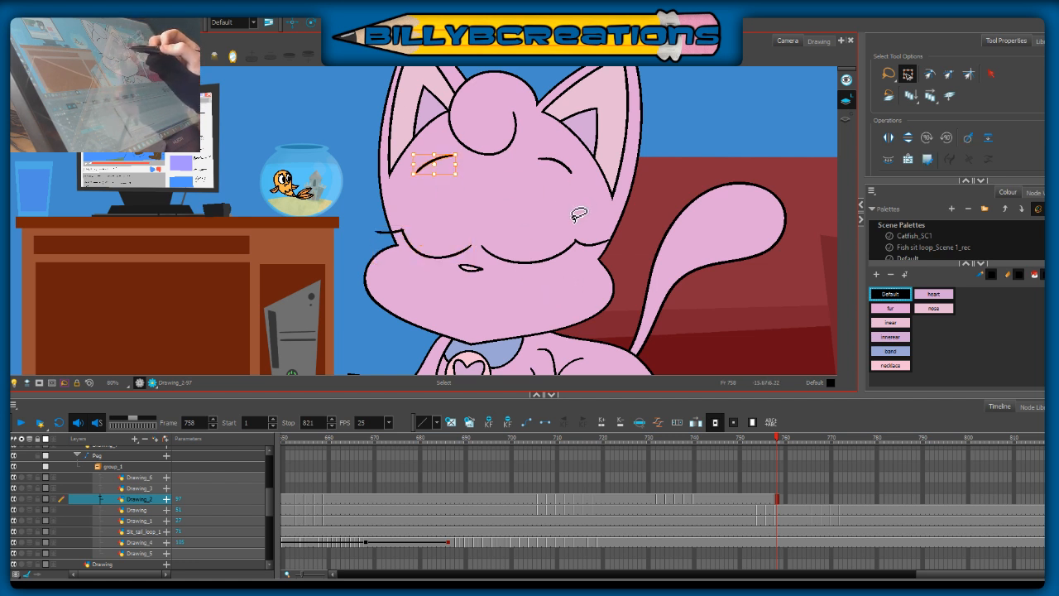
left_click_drag(460, 174, 461, 178)
left_click(491, 176)
mouse_move(595, 159)
left_mouse_down()
mouse_move(399, 145)
mouse_move(618, 169)
left_mouse_up()
left_click(641, 194)
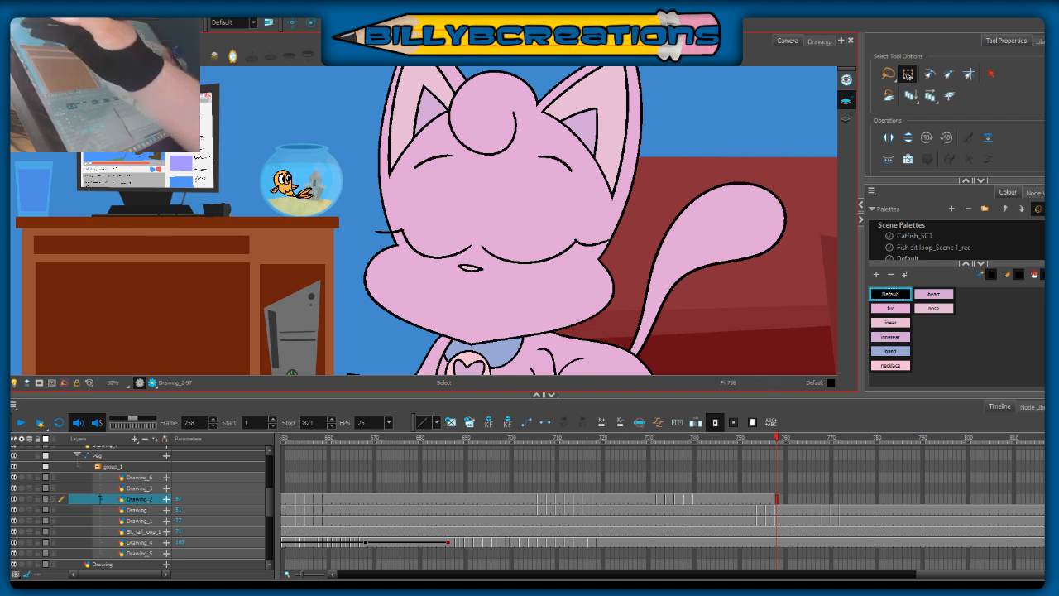
Step: Thicken the curves of both closed eyelids and slightly stretch the right-hand eyelid
key("alt+b")
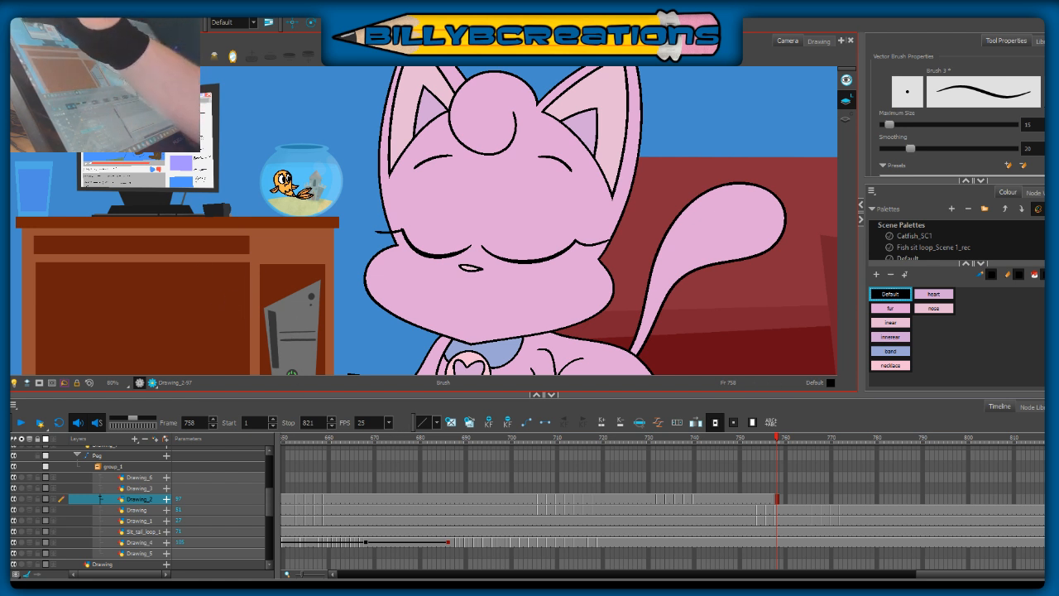
key("alt+s")
left_click(521, 260)
mouse_move(626, 234)
left_mouse_down()
mouse_move(485, 234)
mouse_move(617, 241)
left_mouse_up()
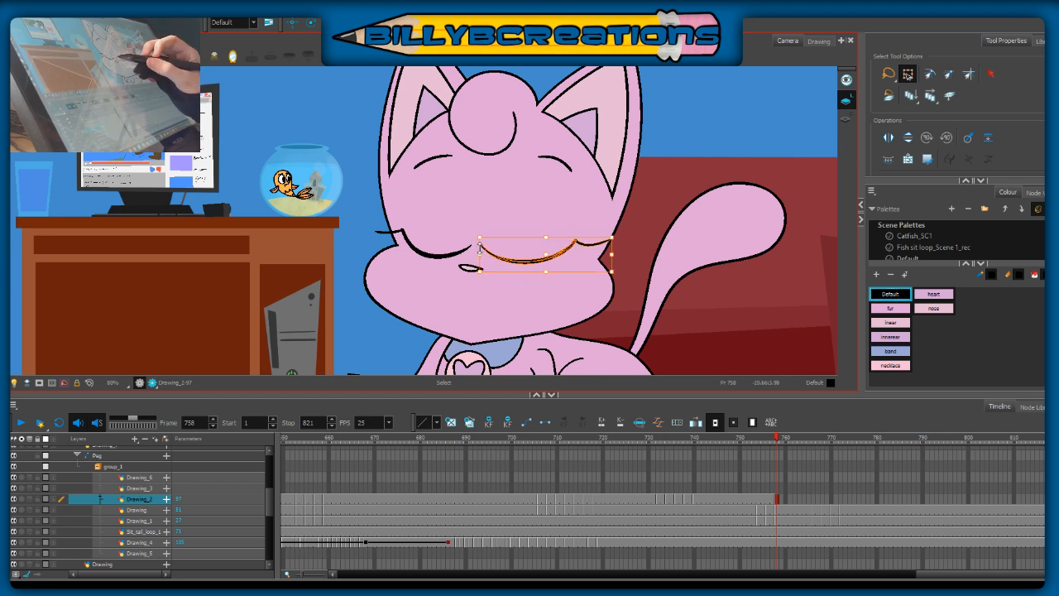
left_click_drag(548, 271, 546, 274)
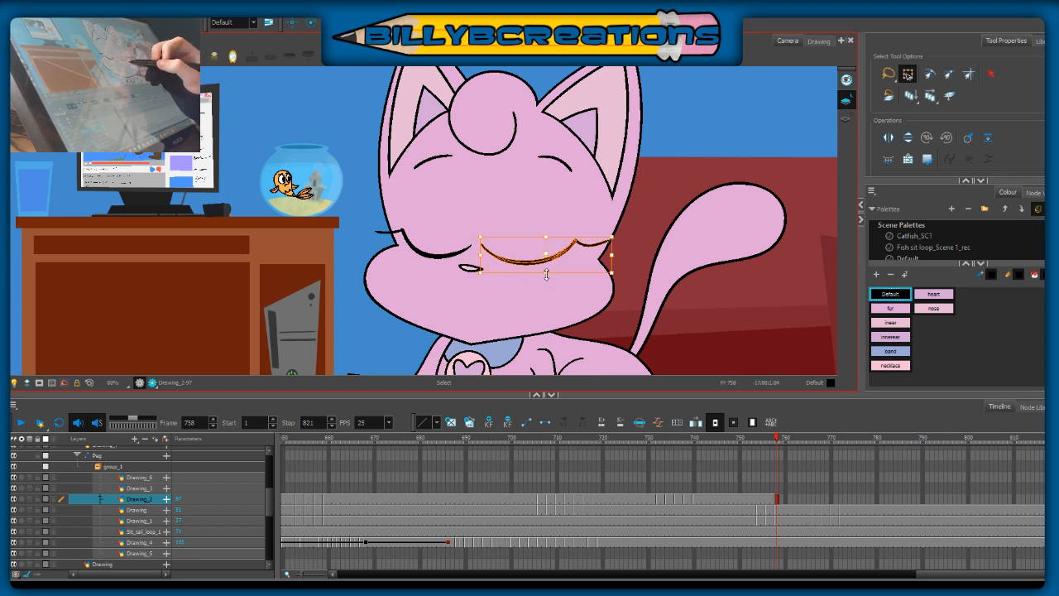
left_click(552, 282)
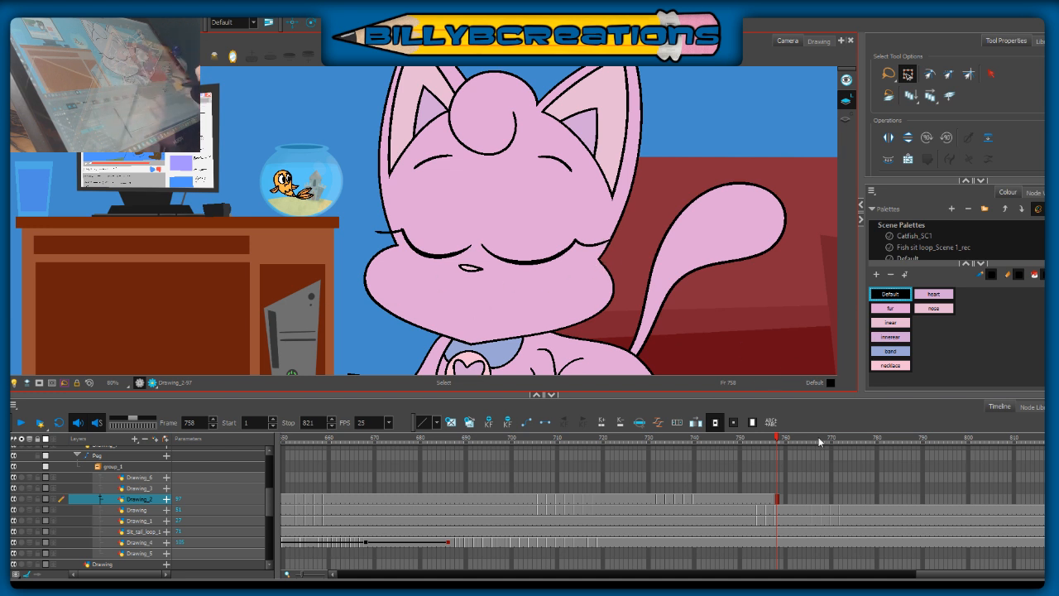
Step: Check the face against the earlier frames, shorten the right-hand eyelid's outer lash and clean up its inner corner
left_click_drag(778, 440, 748, 449)
left_click(777, 440)
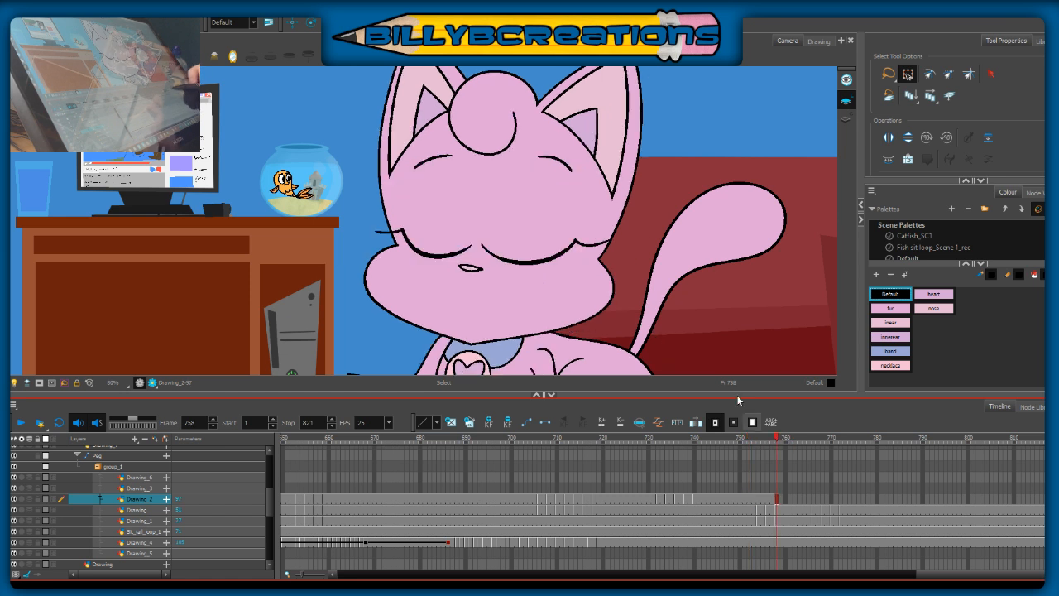
left_click(612, 242)
key("Delete")
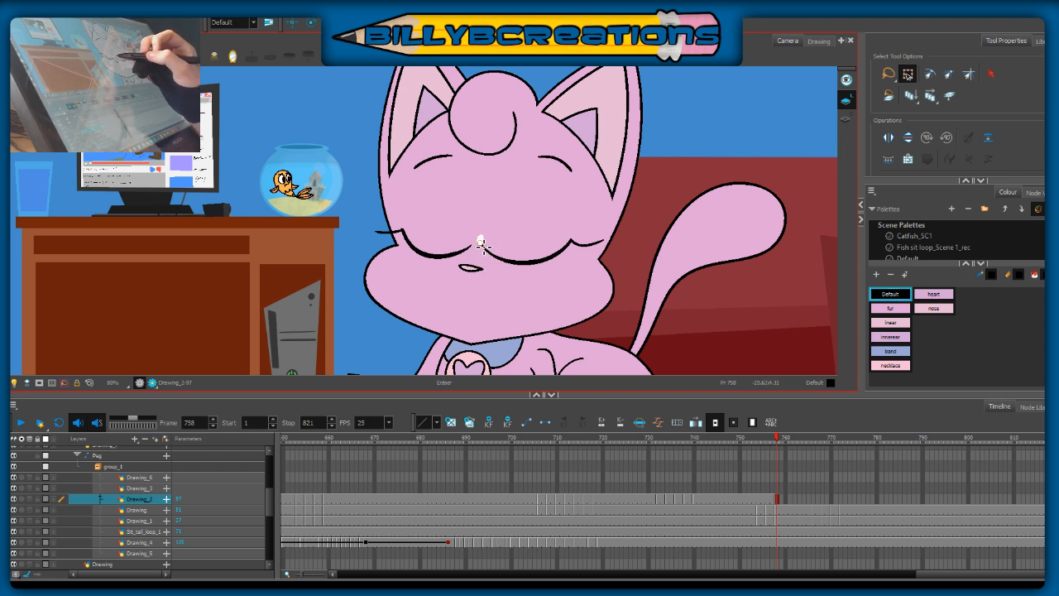
key("alt+s")
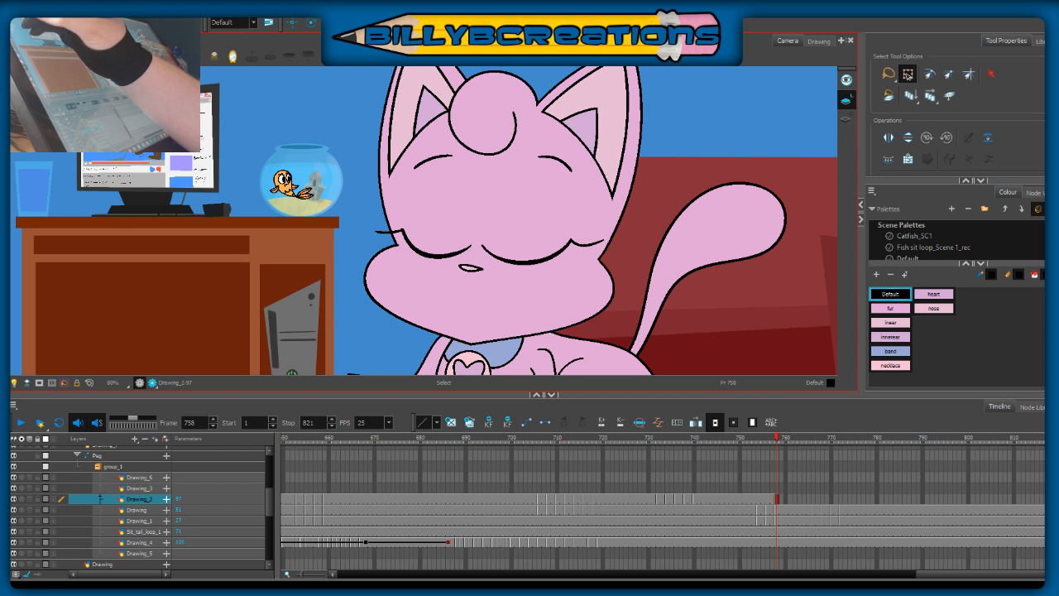
Step: Draw an arched frowning mouth line across the muzzle below the nose, redoing it until the curve fits
key("alt+b")
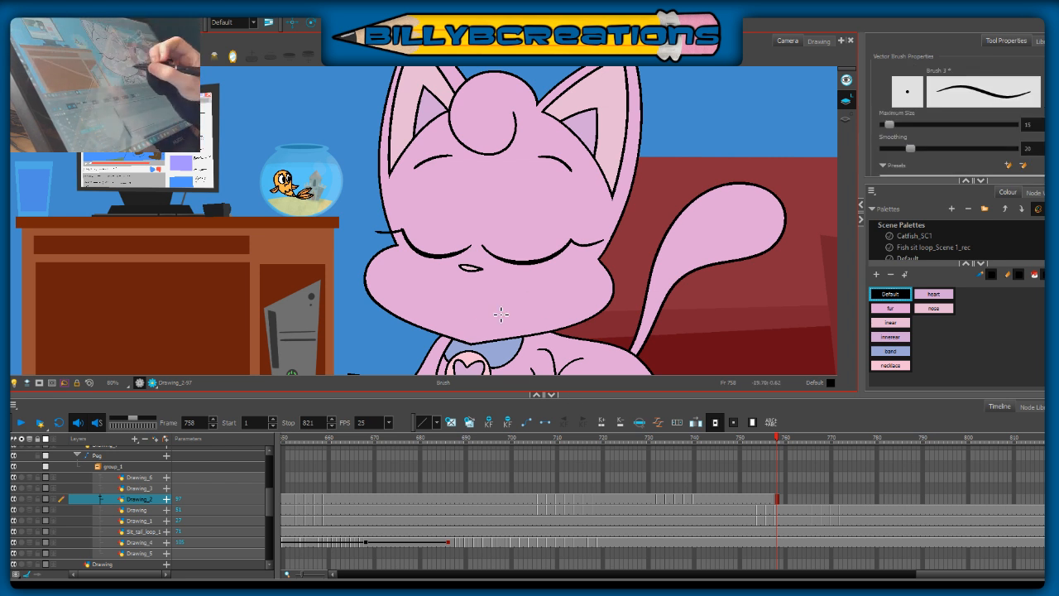
mouse_move(434, 311)
left_mouse_down()
mouse_move(488, 312)
mouse_move(501, 324)
mouse_move(524, 310)
left_mouse_up()
key("ctrl+z")
key("ctrl+z")
key("ctrl+z")
mouse_move(447, 317)
left_mouse_down()
mouse_move(496, 297)
mouse_move(530, 291)
left_mouse_up()
key("ctrl+z")
left_click_drag(445, 320, 529, 296)
key("ctrl+z")
left_click_drag(452, 319, 535, 293)
key("ctrl+z")
left_click_drag(452, 319, 545, 296)
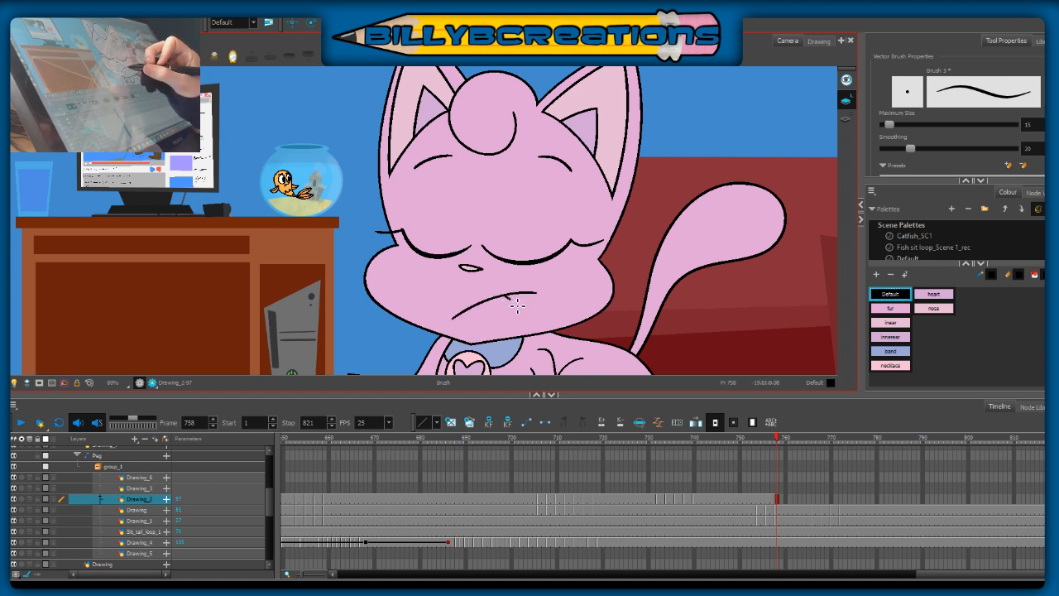
Step: Compare the mouth with frame 749 and draw a small fang near each end of the mouth line at frame 758
left_click(738, 443)
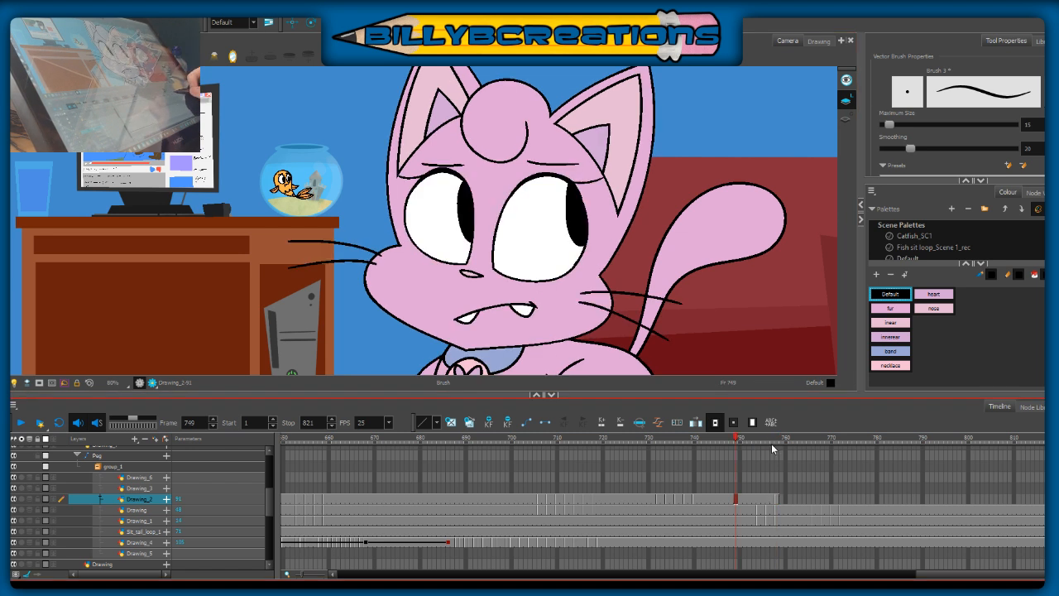
left_click(775, 443)
left_click(778, 440)
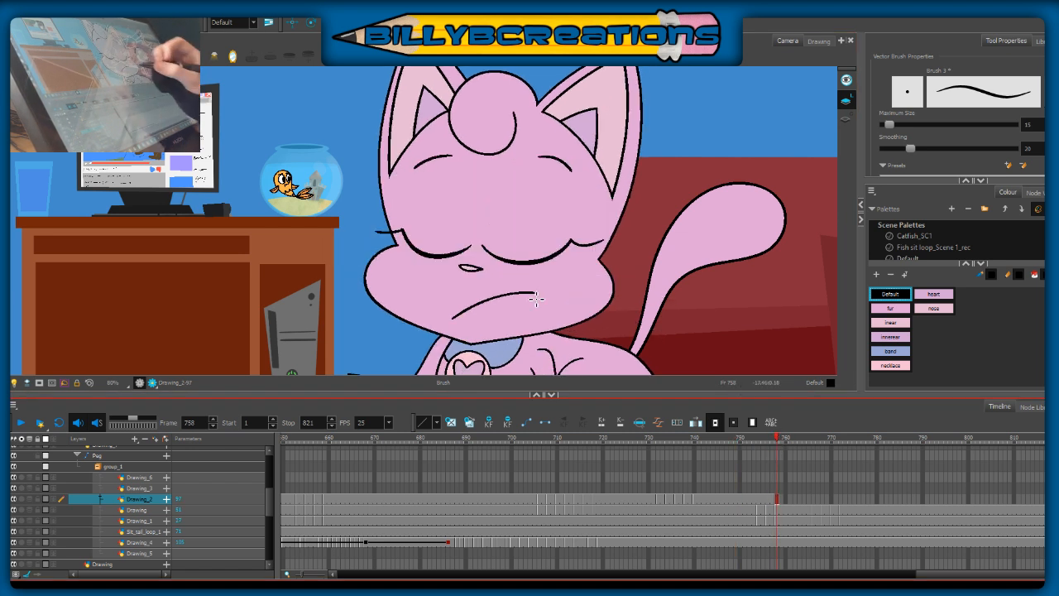
key("ctrl+z")
left_click_drag(509, 294, 517, 303)
key("ctrl+z")
mouse_move(512, 297)
left_mouse_down()
mouse_move(521, 306)
mouse_move(536, 293)
left_mouse_up()
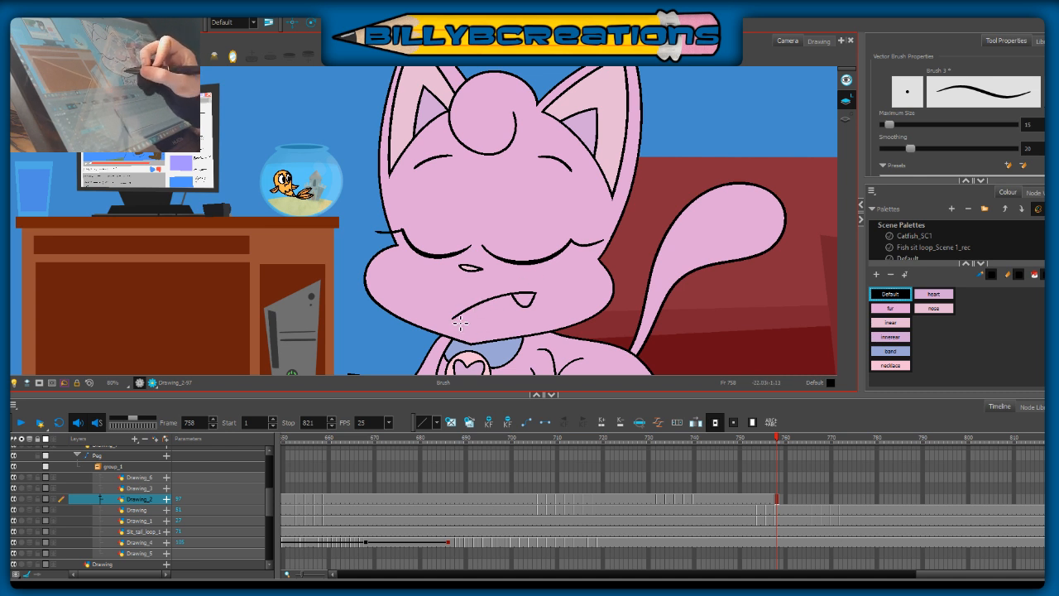
left_click_drag(475, 323, 486, 306)
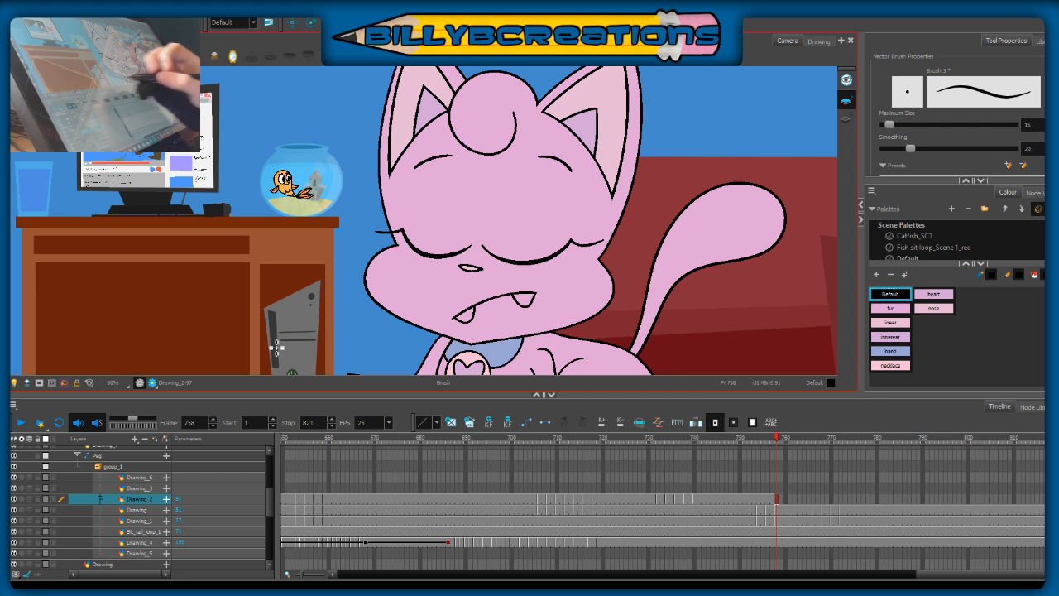
Step: Turn on onion skinning for the Drawing_2 layer
left_click(29, 499)
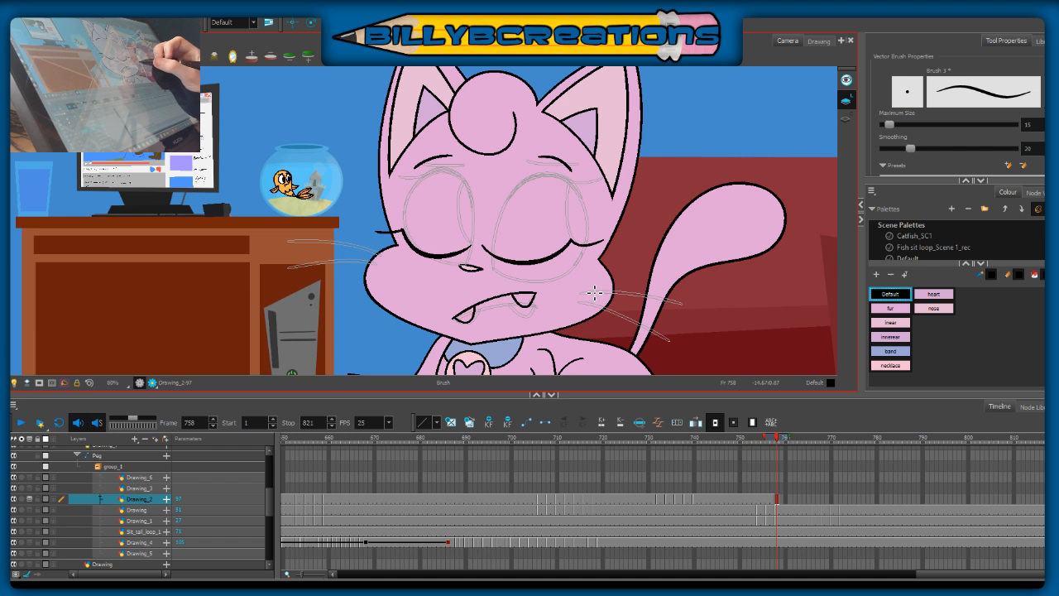
Step: Turn off onion skinning for Drawing_2 and compare the face at frame 758 with frame 752
left_click_drag(586, 298, 686, 315)
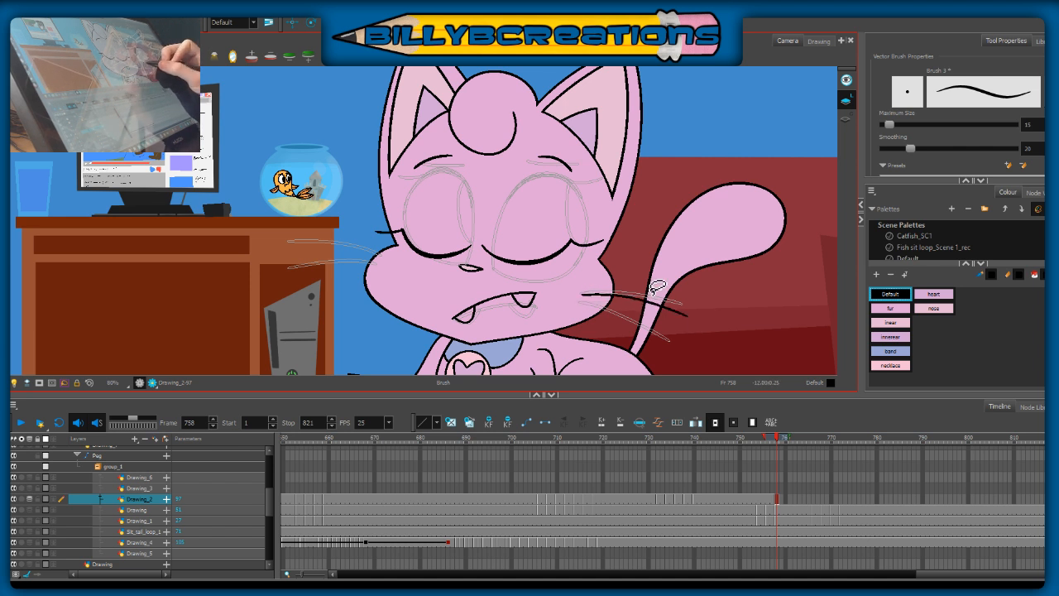
key("ctrl+z")
left_click(6, 368)
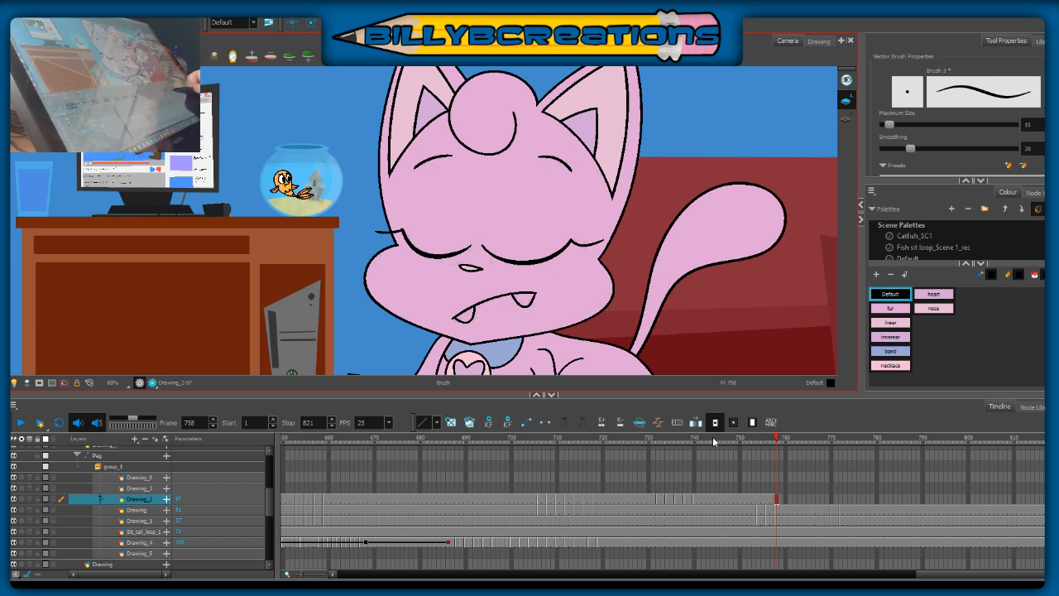
mouse_move(774, 439)
left_mouse_down()
mouse_move(745, 438)
mouse_move(780, 442)
left_mouse_up()
left_click(780, 442)
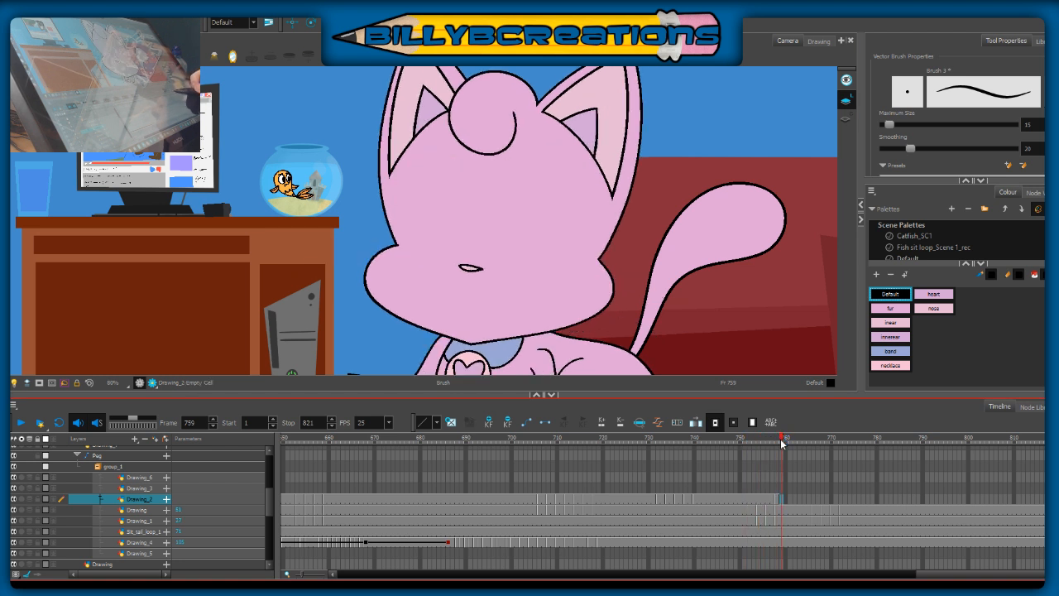
left_click(749, 440)
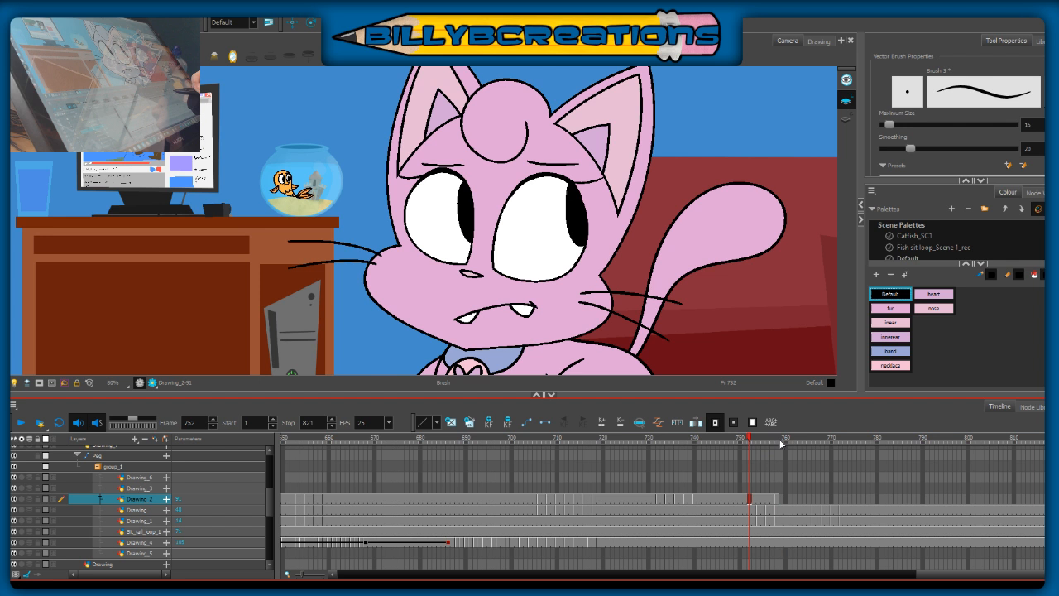
left_click(780, 442)
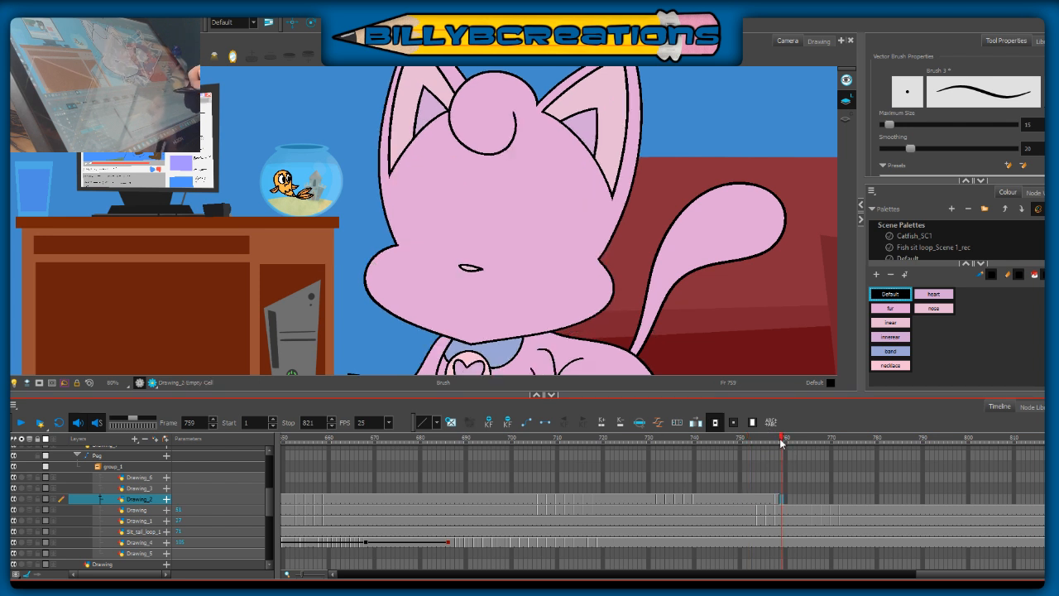
left_click(776, 440)
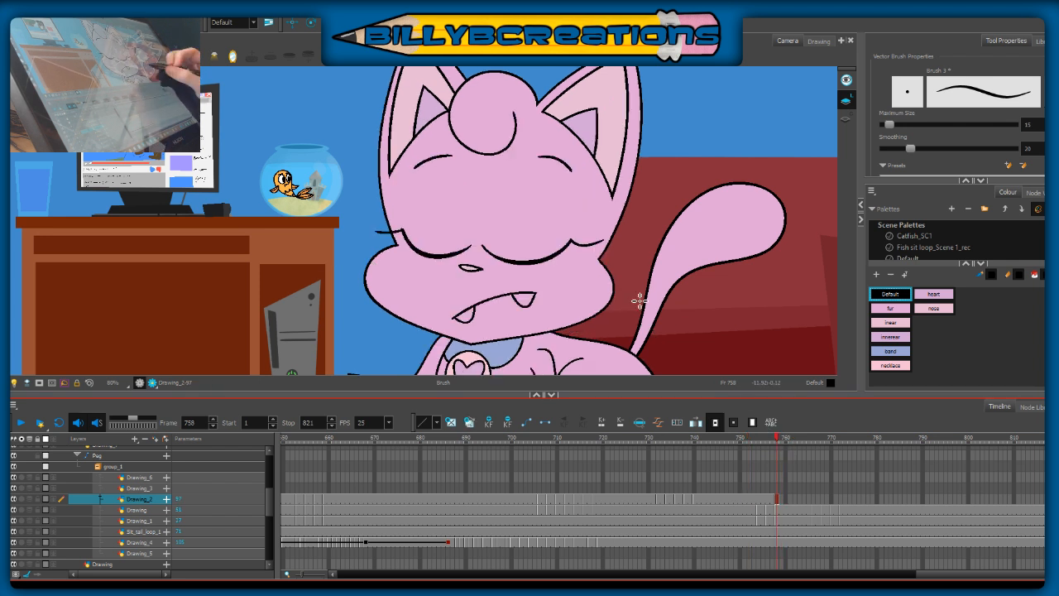
Step: Draw two long whiskers on the cat's right-hand cheek at frame 758, redoing the lower one until its curve fits
left_click_drag(576, 288, 643, 292)
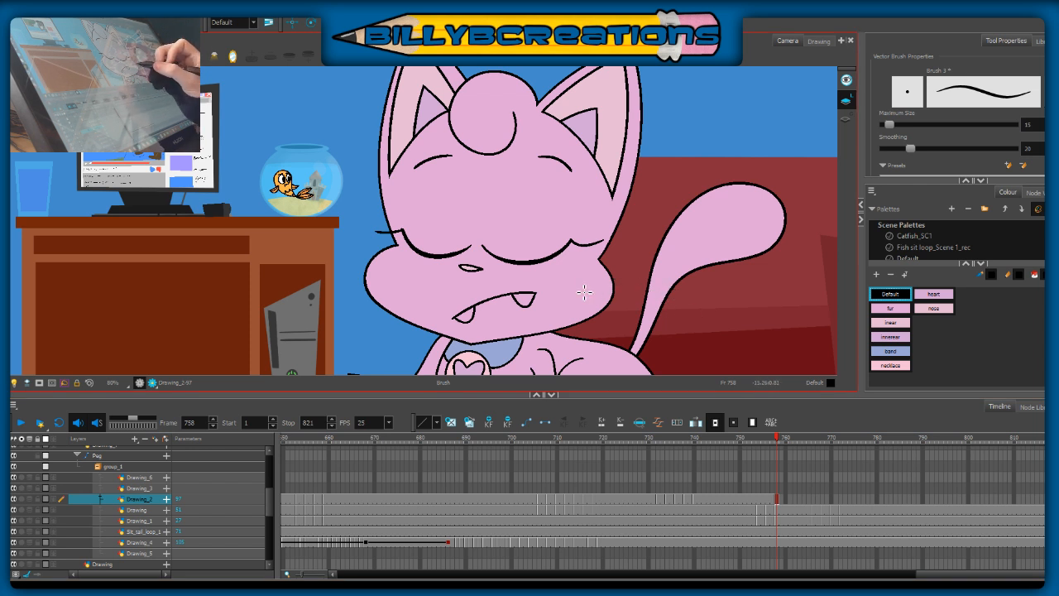
left_click_drag(572, 286, 687, 296)
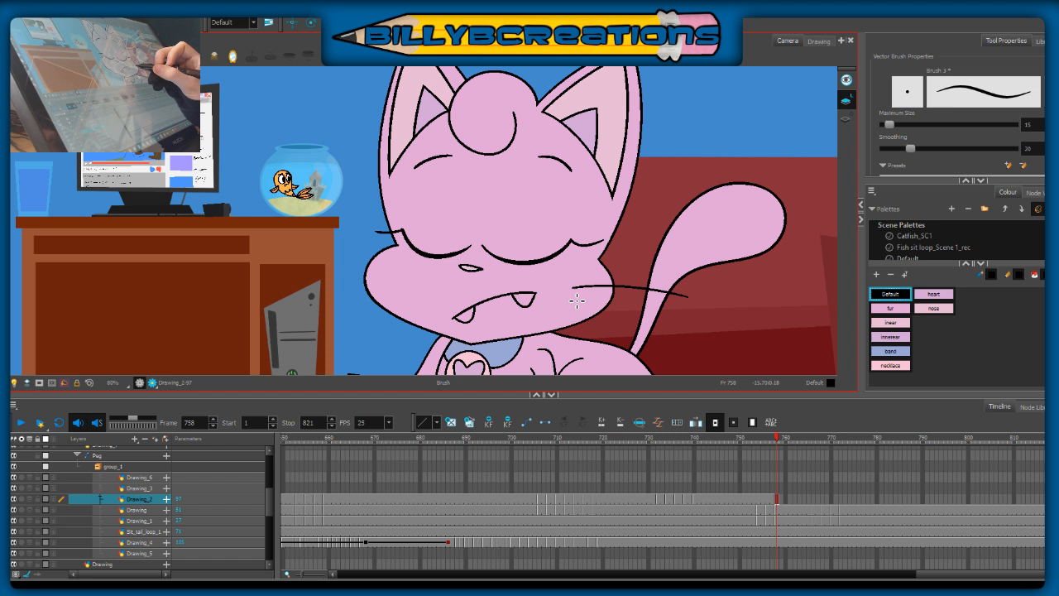
left_click_drag(574, 300, 651, 333)
key("ctrl+z")
left_click_drag(575, 300, 663, 329)
key("ctrl+z")
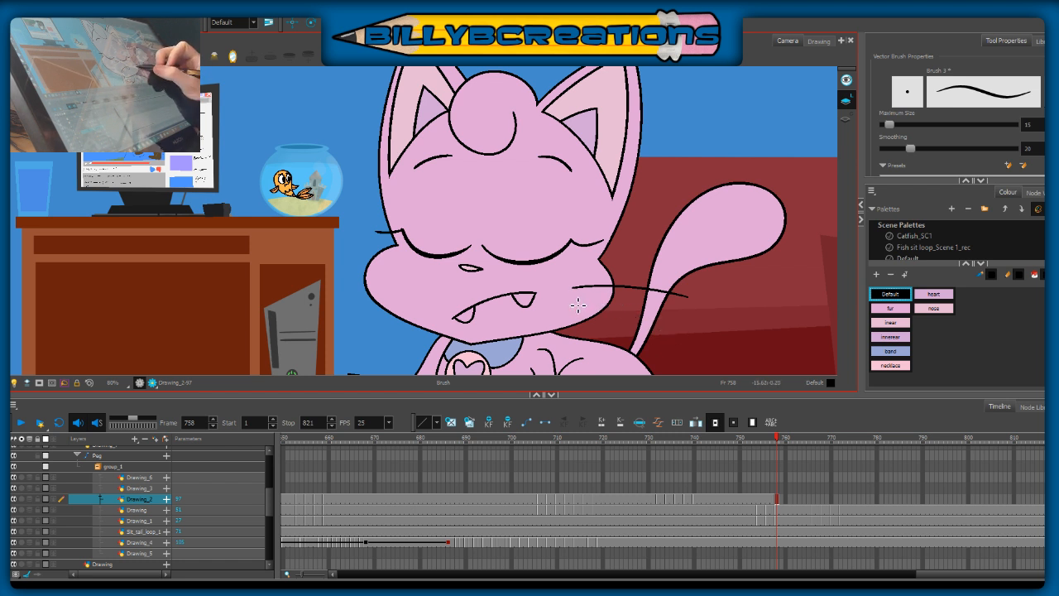
left_click_drag(577, 306, 661, 339)
key("ctrl+z")
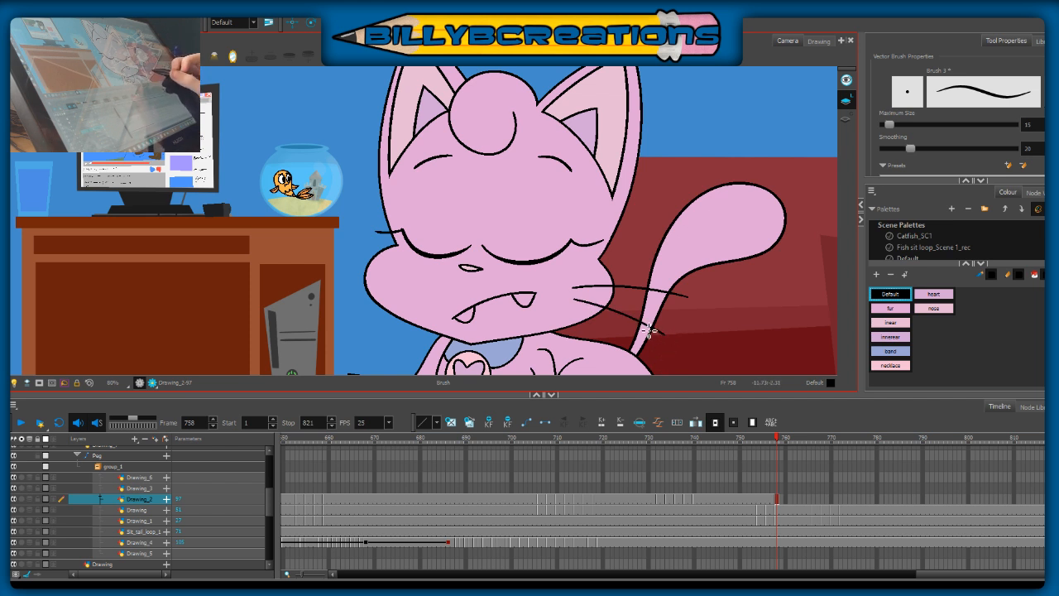
left_click_drag(573, 300, 662, 335)
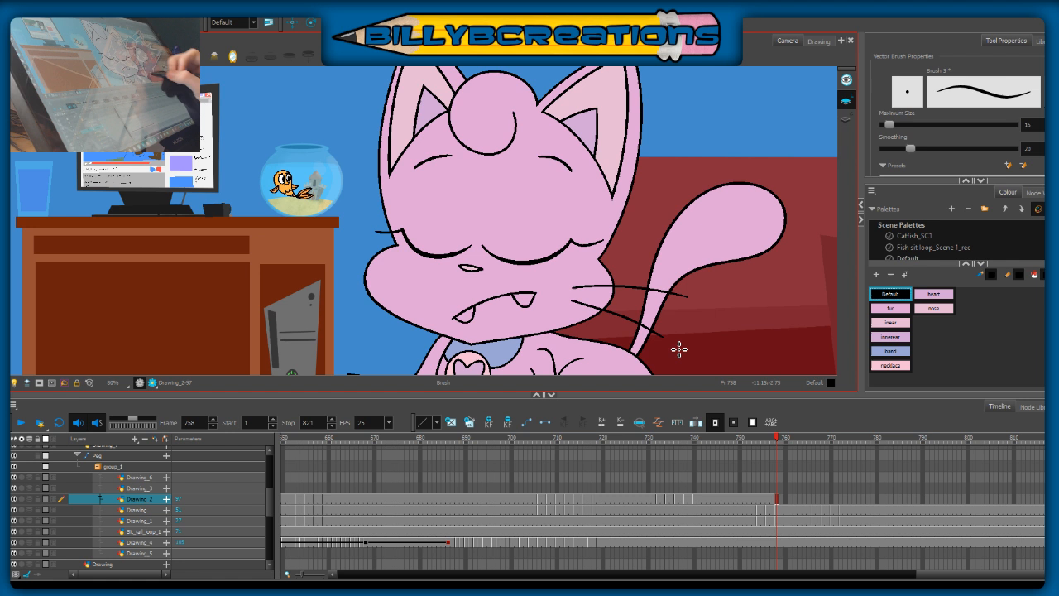
Step: Draw two whiskers extending outward from the left-hand cheek at frame 758, redoing them until their angles fit
left_click_drag(371, 271, 304, 263)
key("ctrl+z")
mouse_move(374, 273)
left_mouse_down()
mouse_move(302, 275)
mouse_move(377, 274)
mouse_move(301, 287)
left_mouse_up()
key("ctrl+z")
left_click_drag(375, 282, 308, 299)
key("ctrl+z")
left_click_drag(374, 286, 304, 298)
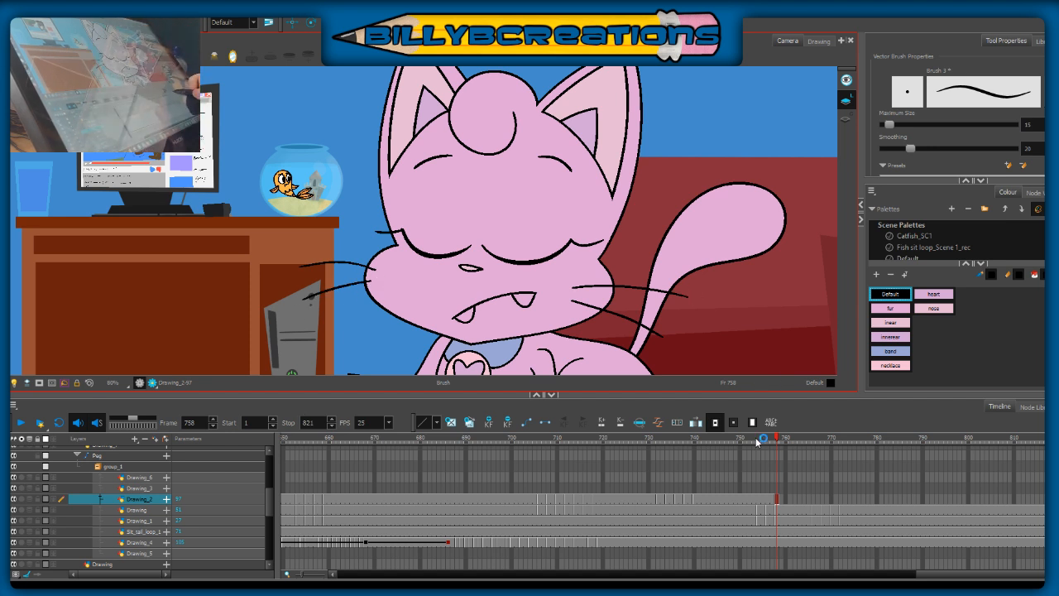
Step: Compare the whiskers with frame 752 and shift both whisker pairs slightly outward at frame 758
left_click(751, 440)
left_click(777, 441)
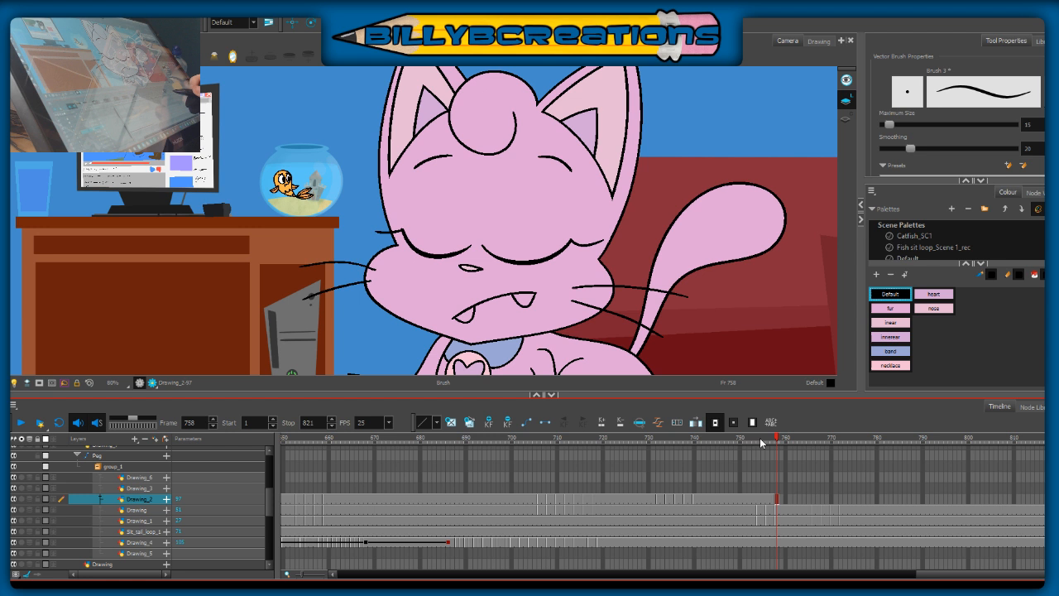
left_click(751, 440)
left_click(776, 440)
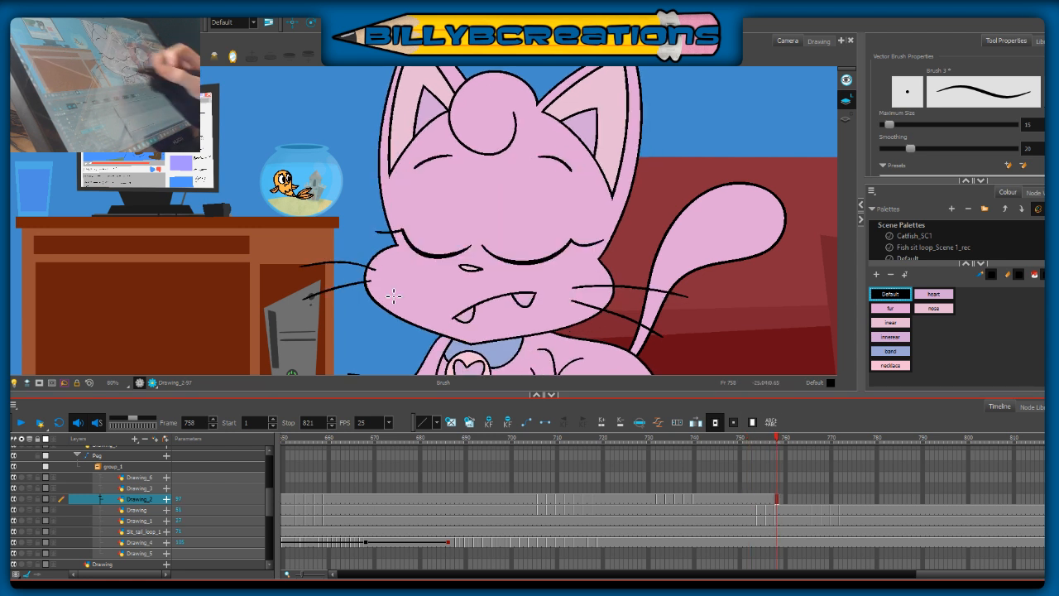
key("alt+s")
mouse_move(325, 335)
left_mouse_down()
mouse_move(331, 254)
mouse_move(290, 279)
left_mouse_up()
mouse_move(649, 261)
left_mouse_down()
mouse_move(629, 347)
mouse_move(655, 327)
left_mouse_up()
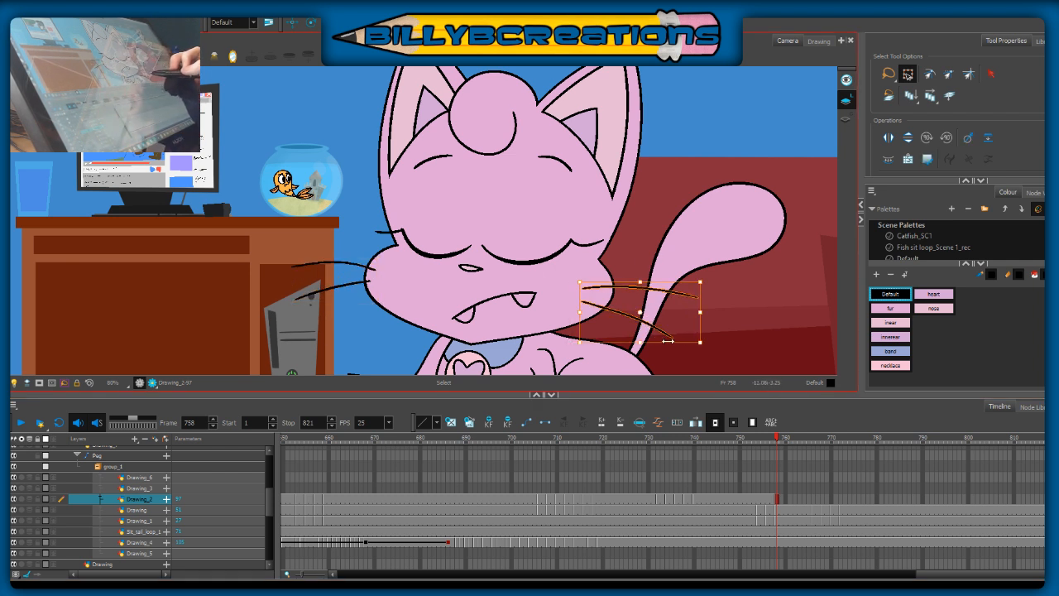
left_click(765, 327)
Step: Check the whiskers against frame 751 and move both pairs slightly upward at frame 758
left_click(746, 437)
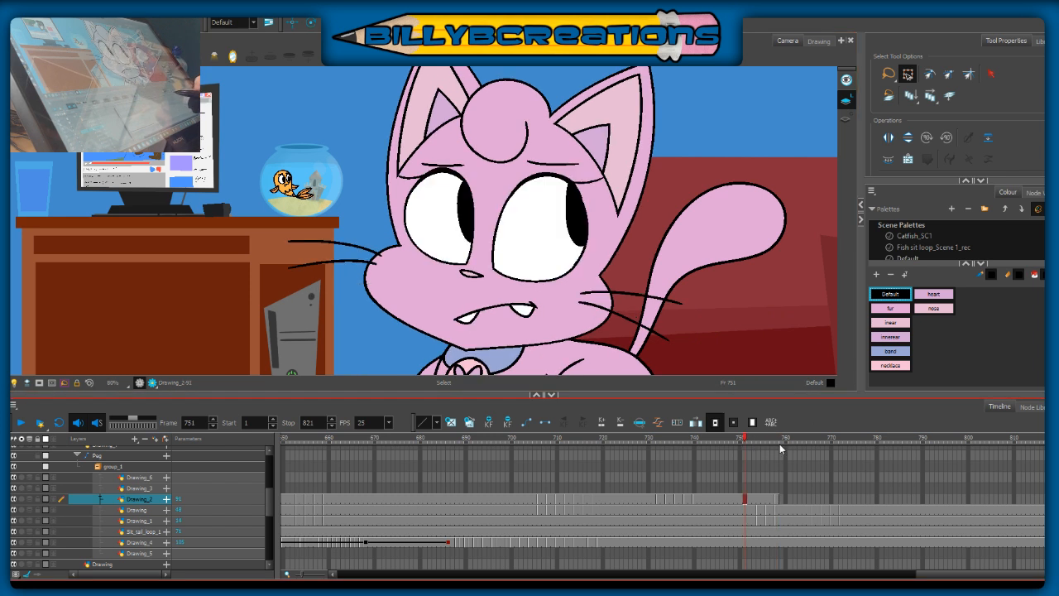
left_click(778, 443)
left_click_drag(674, 261, 709, 332)
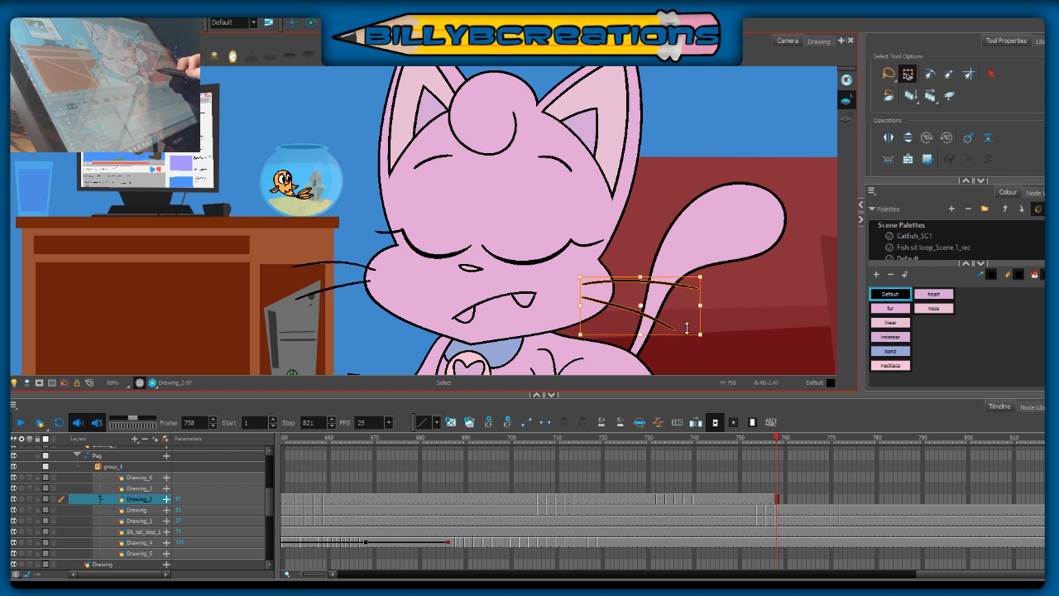
left_click_drag(357, 306, 366, 285)
left_click(470, 301)
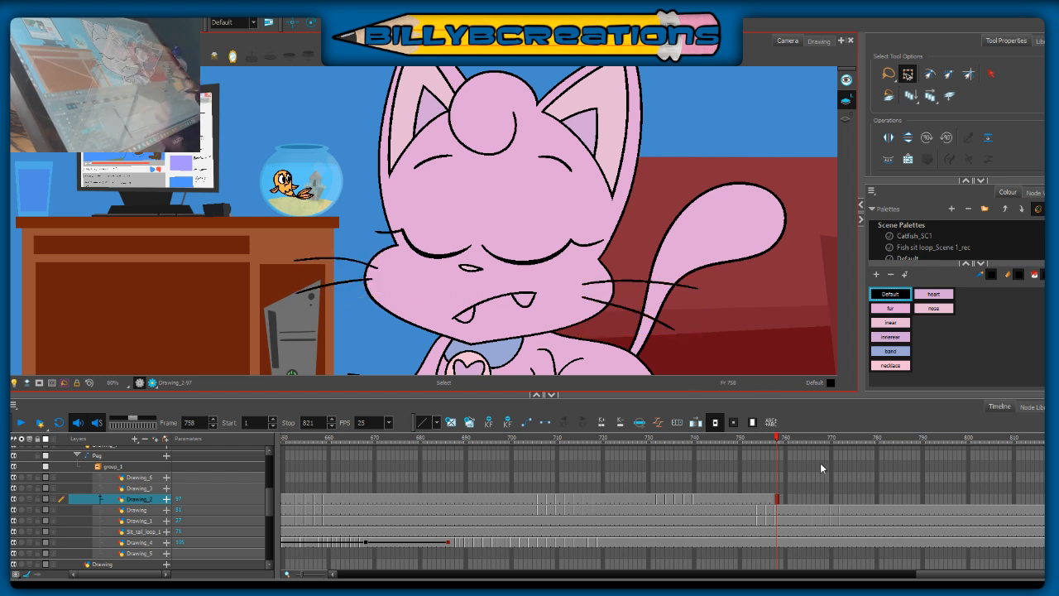
left_click(747, 441)
left_click(777, 440)
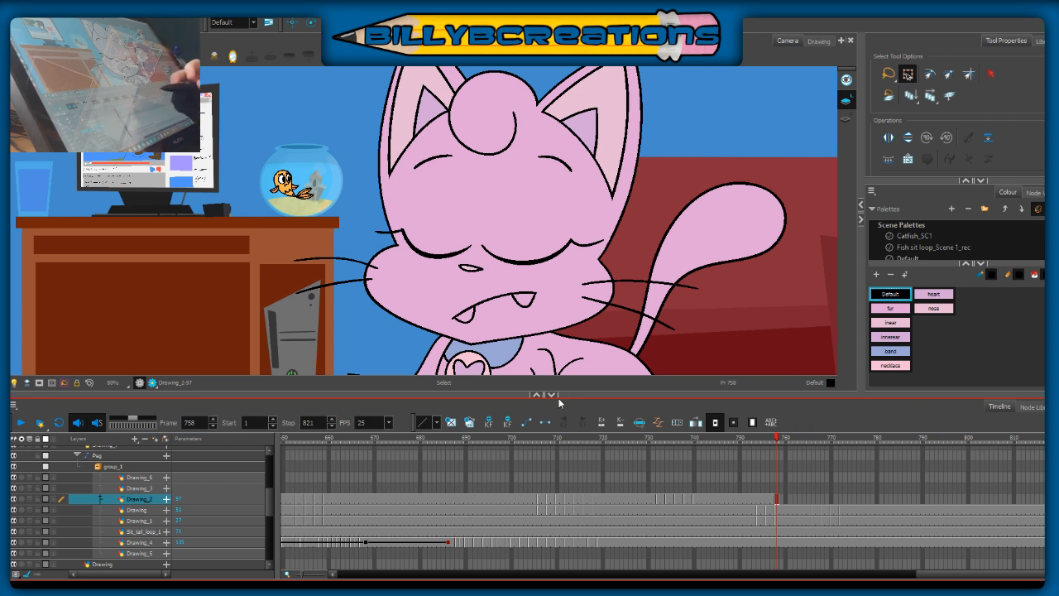
Step: Switch to the Brush and compare the face and head position across frames 755, 757 and 758
key("alt+b")
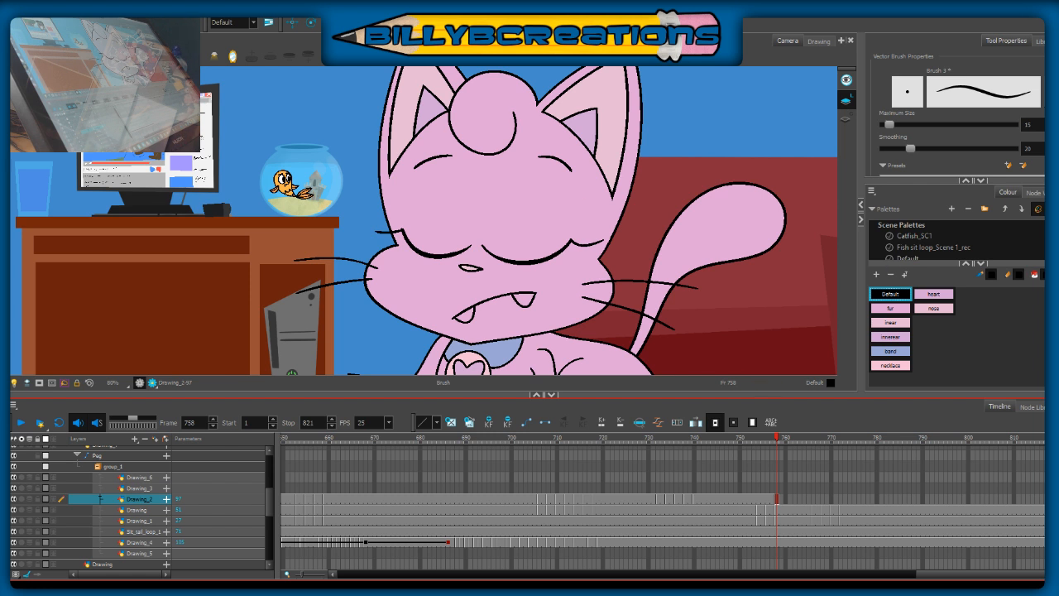
left_click(772, 441)
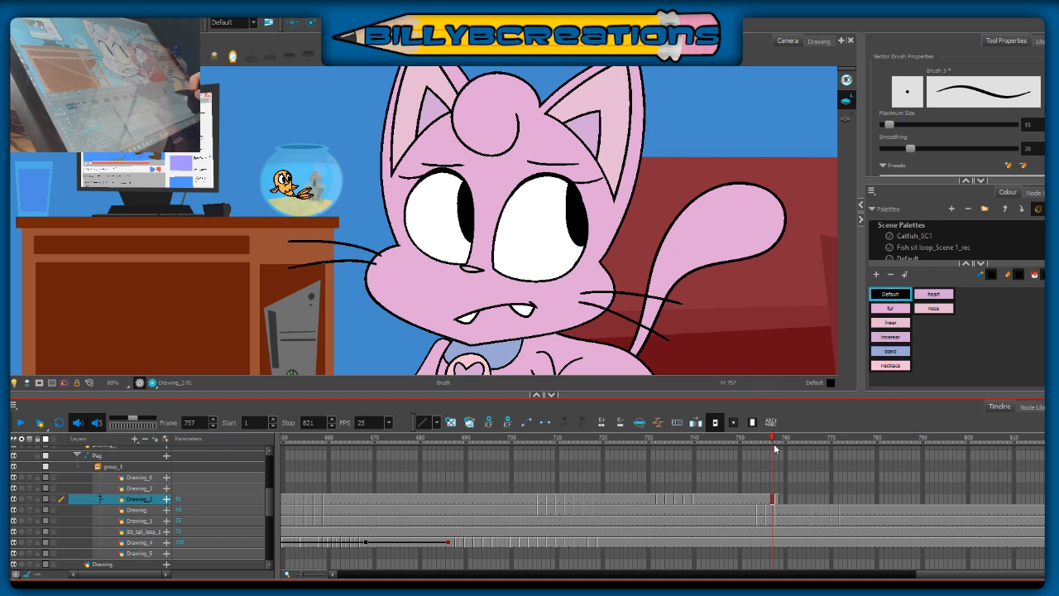
left_click(777, 437)
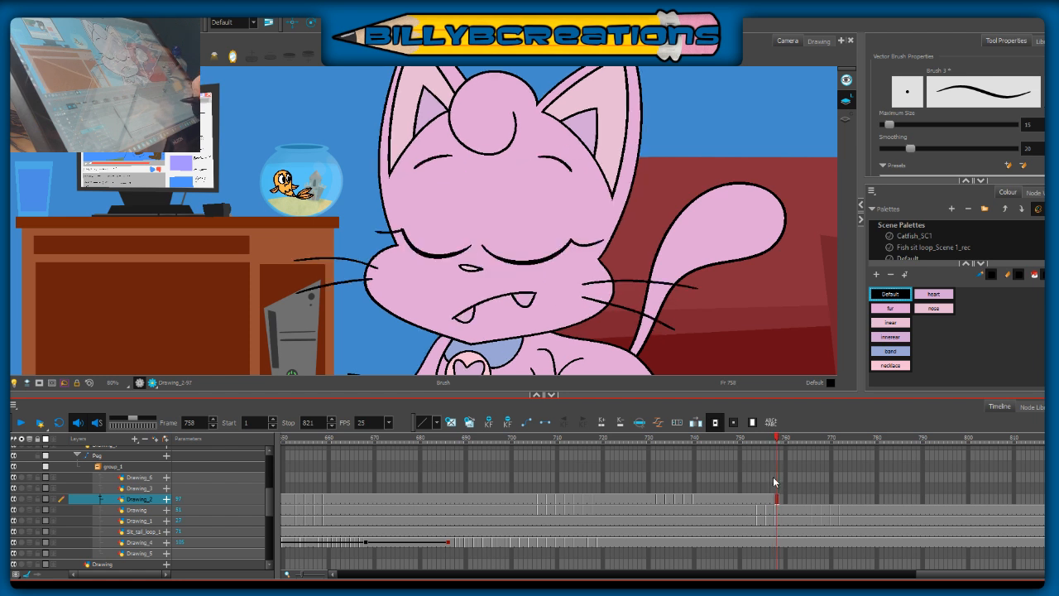
left_click(764, 438)
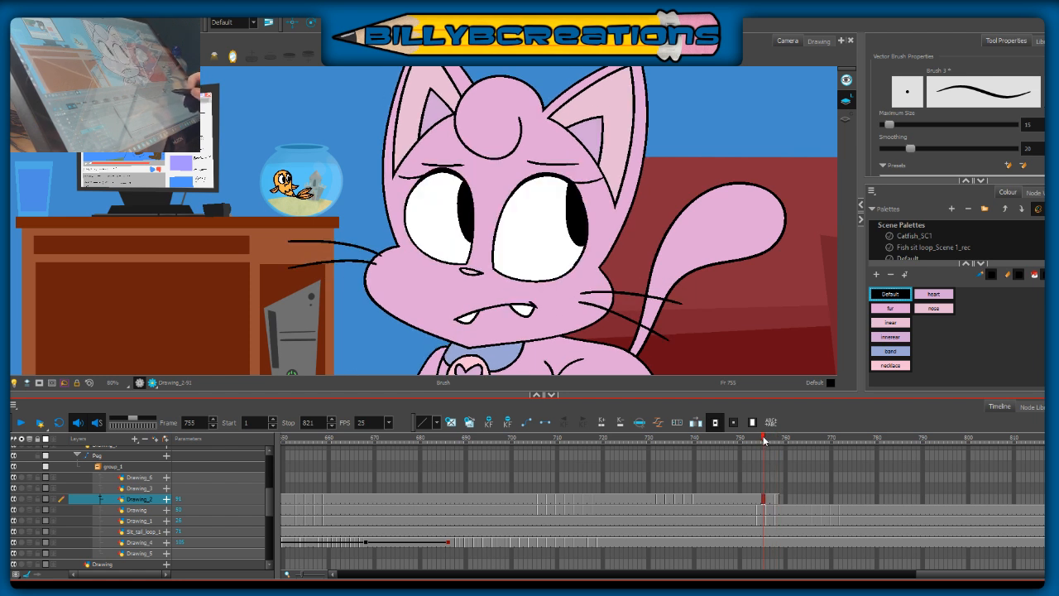
left_click(771, 440)
left_click(775, 440)
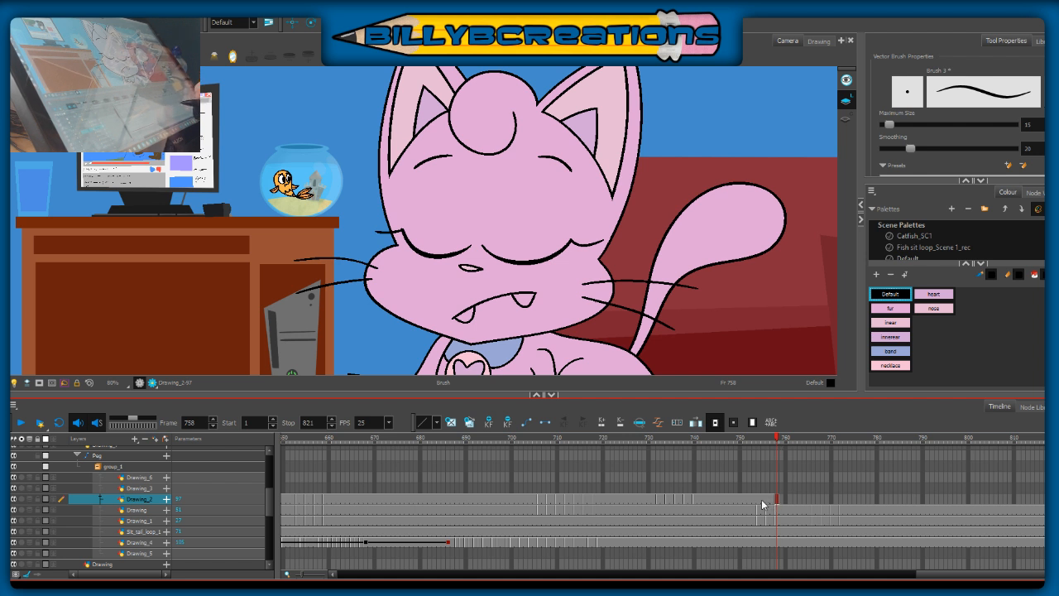
Step: Delete the Drawing_2 exposure from frame 754 to 757 and return to frame 753
left_click(761, 499)
key("Delete")
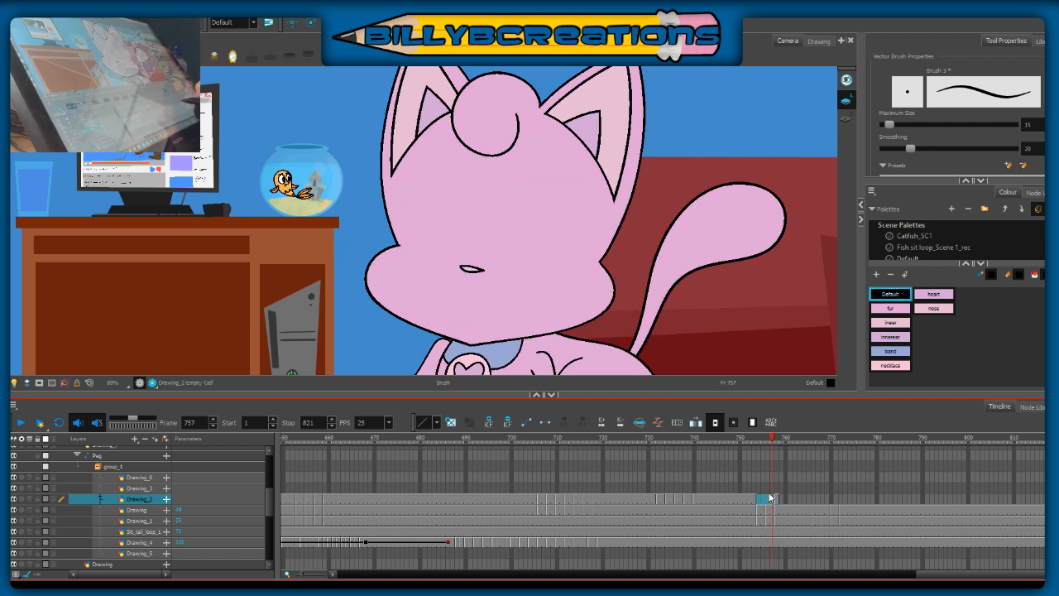
left_click(755, 499)
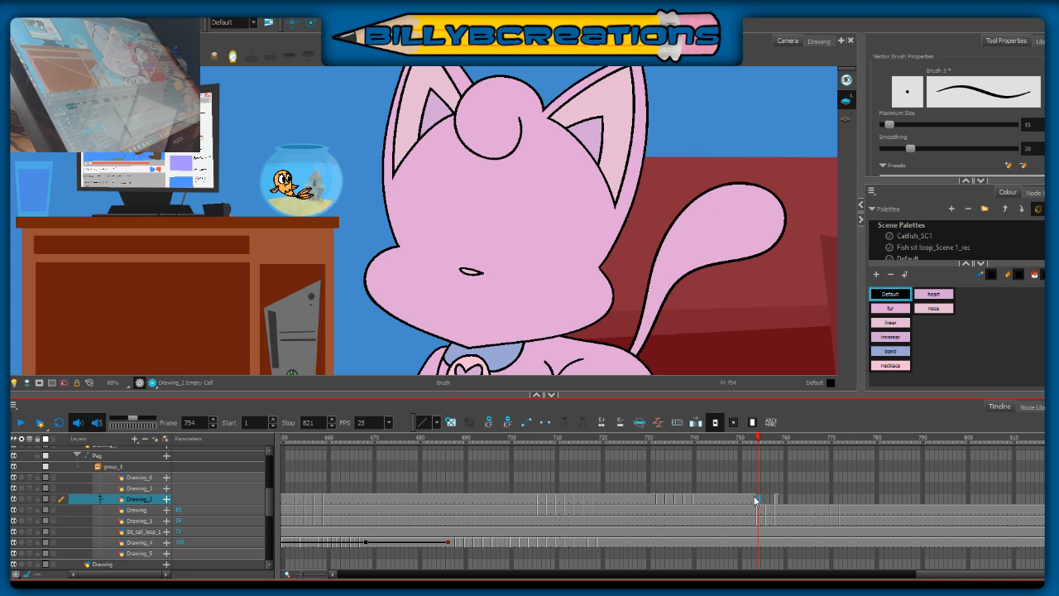
left_click(754, 441)
mouse_move(753, 440)
left_mouse_down()
mouse_move(776, 447)
mouse_move(754, 447)
left_mouse_up()
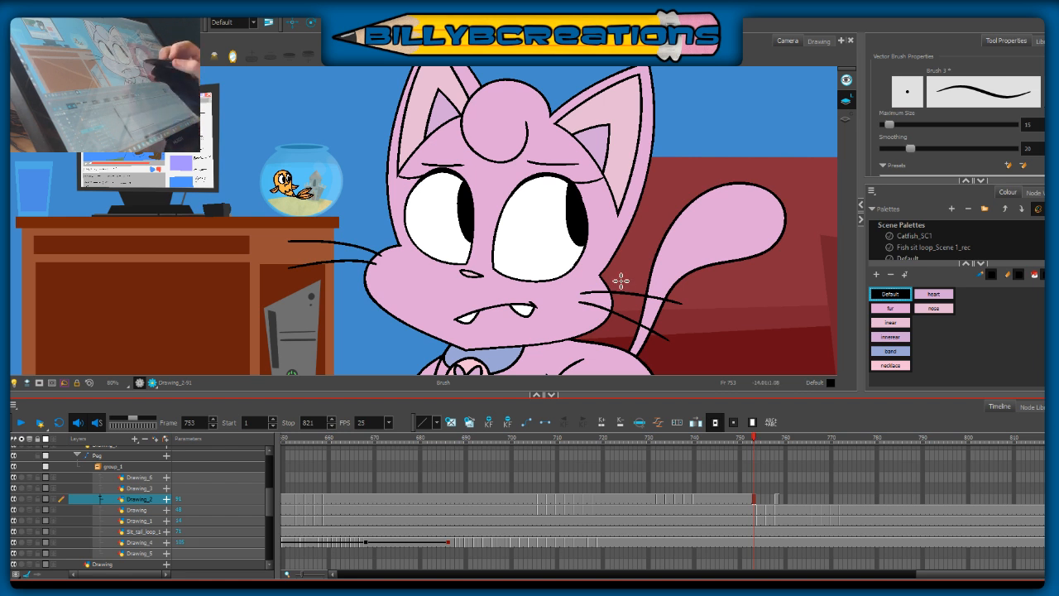
left_click_drag(764, 262, 786, 300)
key("ctrl+z")
left_click_drag(765, 260, 702, 358)
key("ctrl+z")
mouse_move(749, 277)
left_mouse_down()
mouse_move(706, 317)
mouse_move(769, 283)
left_mouse_up()
key("ctrl+z")
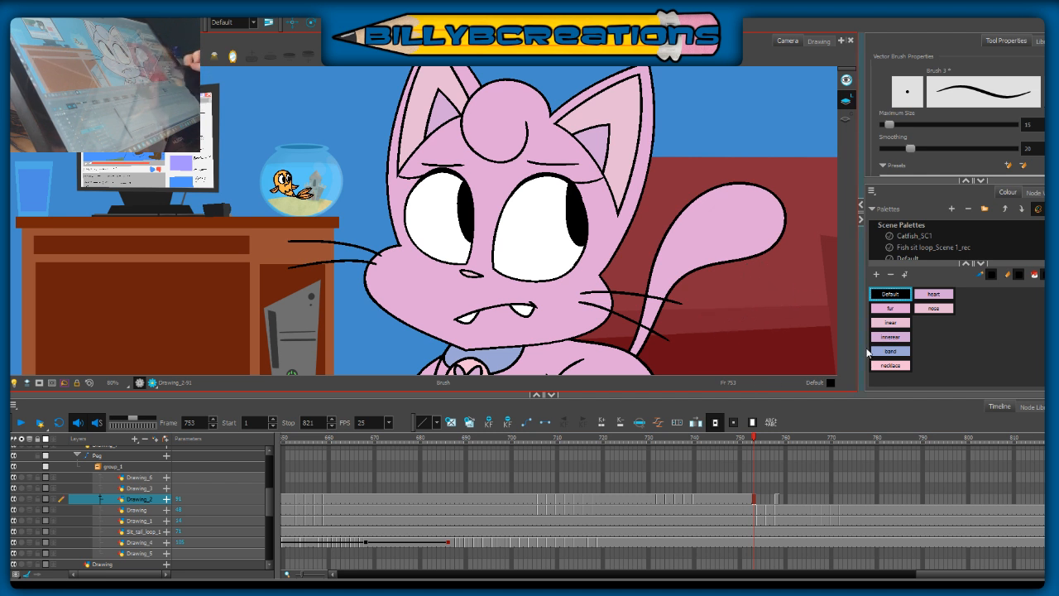
Step: Go to the empty frame 754 and flip between it and the preceding frame to judge the in-between face position
left_click_drag(758, 441, 764, 442)
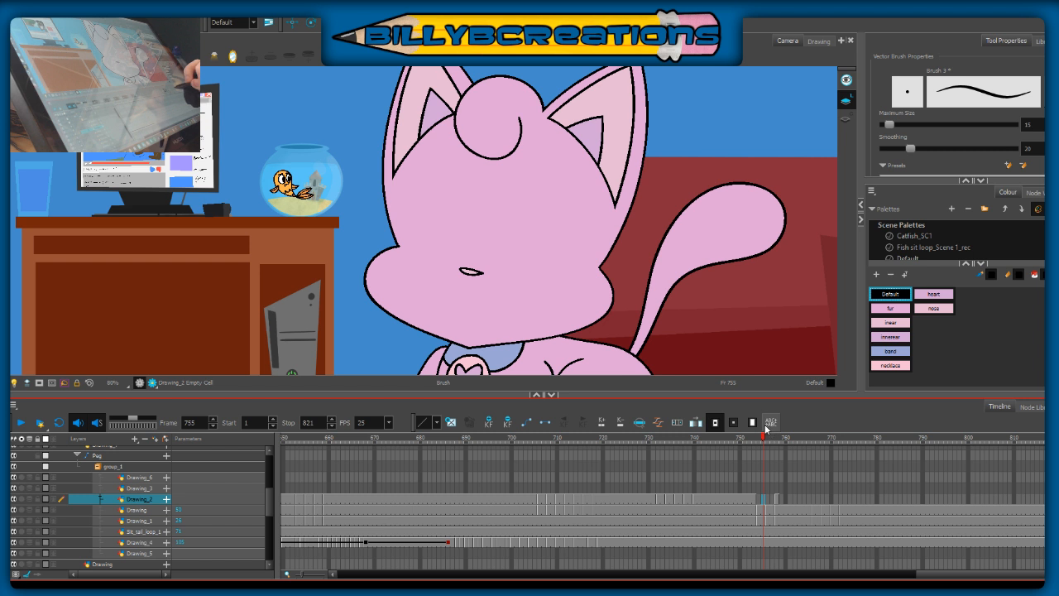
left_click_drag(763, 442, 758, 457)
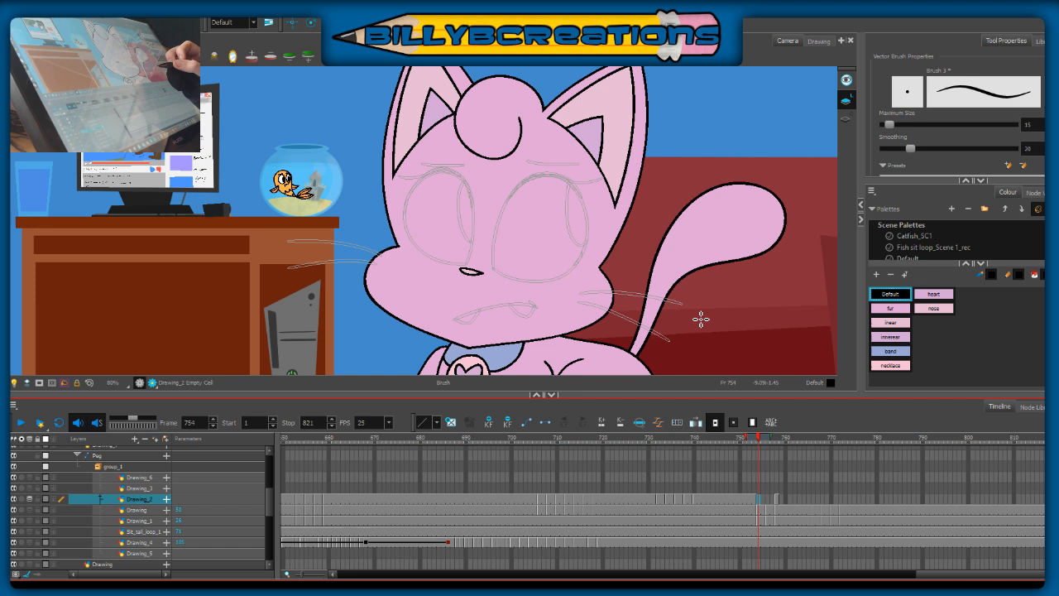
key("comma")
key("period")
key("comma")
key("period")
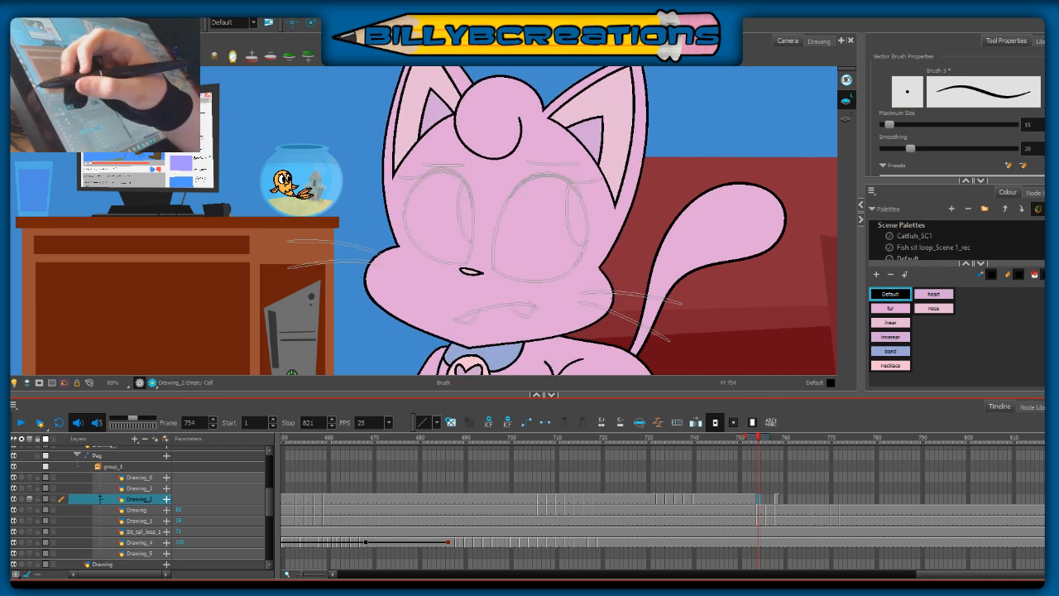
key("comma")
key("period")
key("comma")
key("period")
key("comma")
key("period")
mouse_move(495, 265)
left_mouse_down()
mouse_move(509, 233)
mouse_move(534, 213)
mouse_move(562, 212)
mouse_move(585, 242)
left_mouse_up()
key("comma")
key("period")
key("ctrl+z")
mouse_move(493, 260)
left_mouse_down()
mouse_move(519, 218)
mouse_move(579, 236)
left_mouse_up()
key("comma")
key("period")
key("ctrl+z")
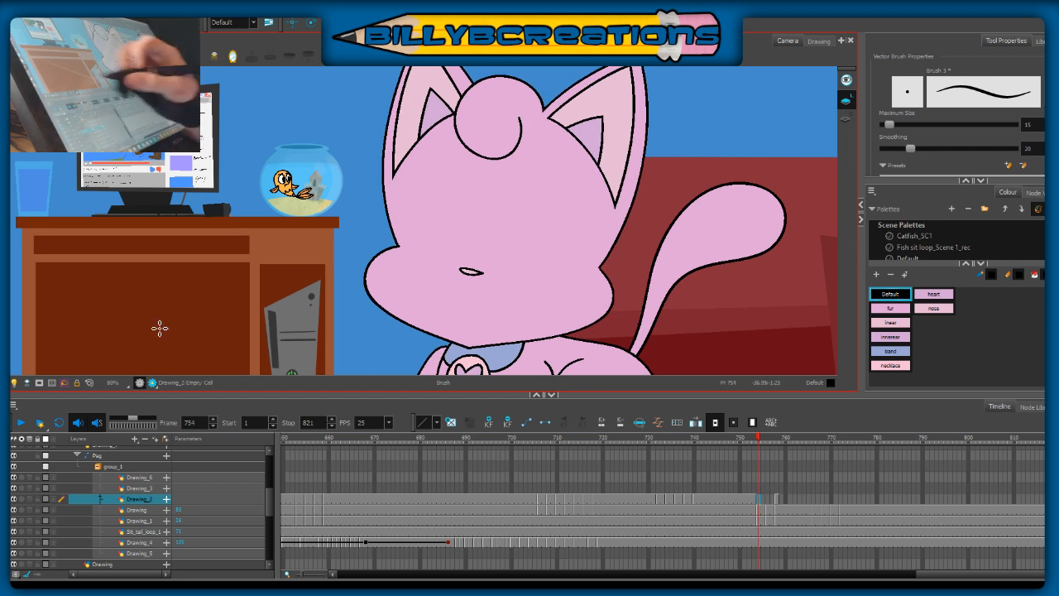
Step: Using onion skinning as a guide, draw a flattened, closed outline for the right-hand eye on Drawing_2 at frame 754
left_click(29, 499)
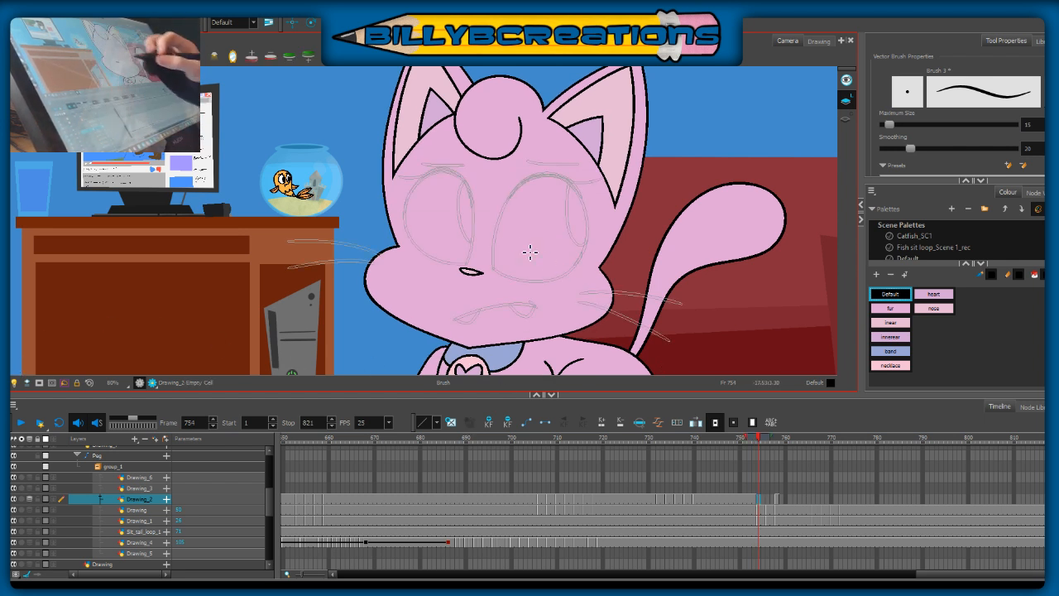
mouse_move(495, 245)
left_mouse_down()
mouse_move(553, 222)
mouse_move(578, 240)
left_mouse_up()
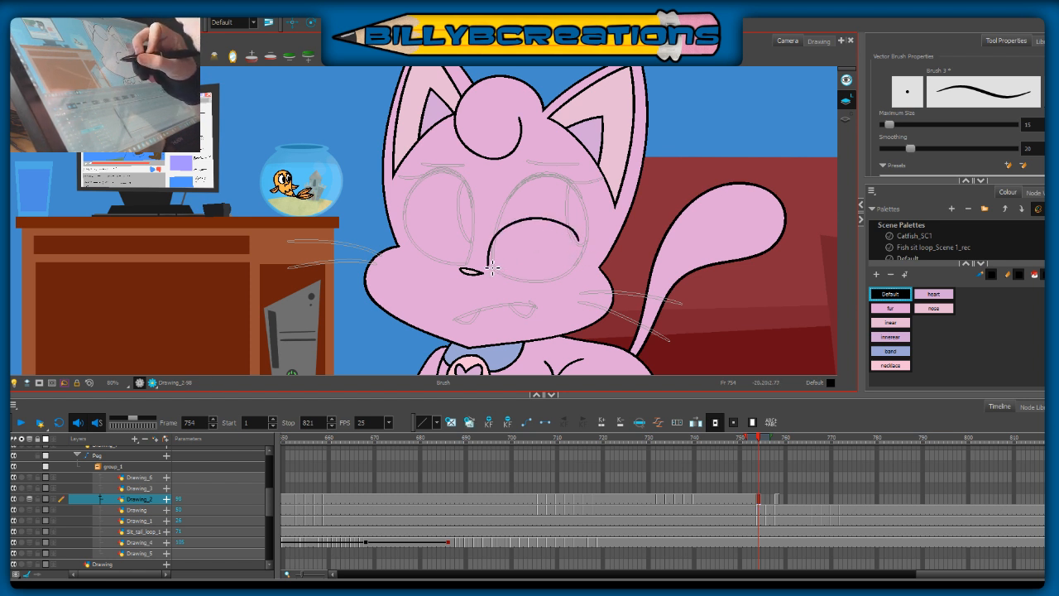
mouse_move(500, 276)
left_mouse_down()
mouse_move(544, 283)
mouse_move(583, 252)
mouse_move(581, 234)
left_mouse_up()
key("alt+o")
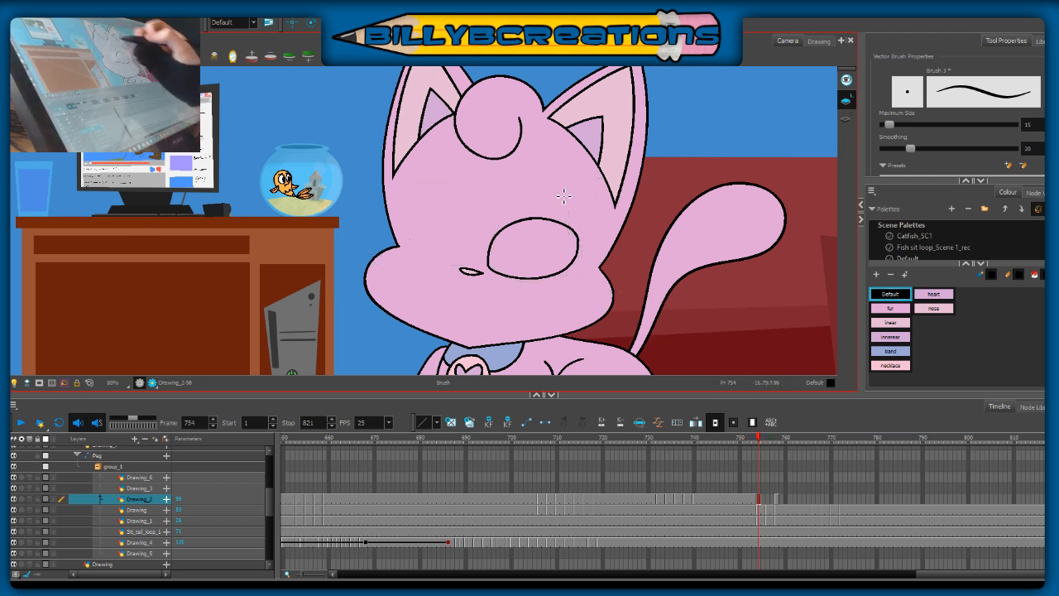
Step: Compare frame 754 with its neighbouring frames and undo the flattened right-hand eye outline on Drawing_2
key("comma")
key("period")
key("comma")
key("period")
key("period")
key("period")
key("comma")
key("comma")
key("ctrl+z")
key("ctrl+z")
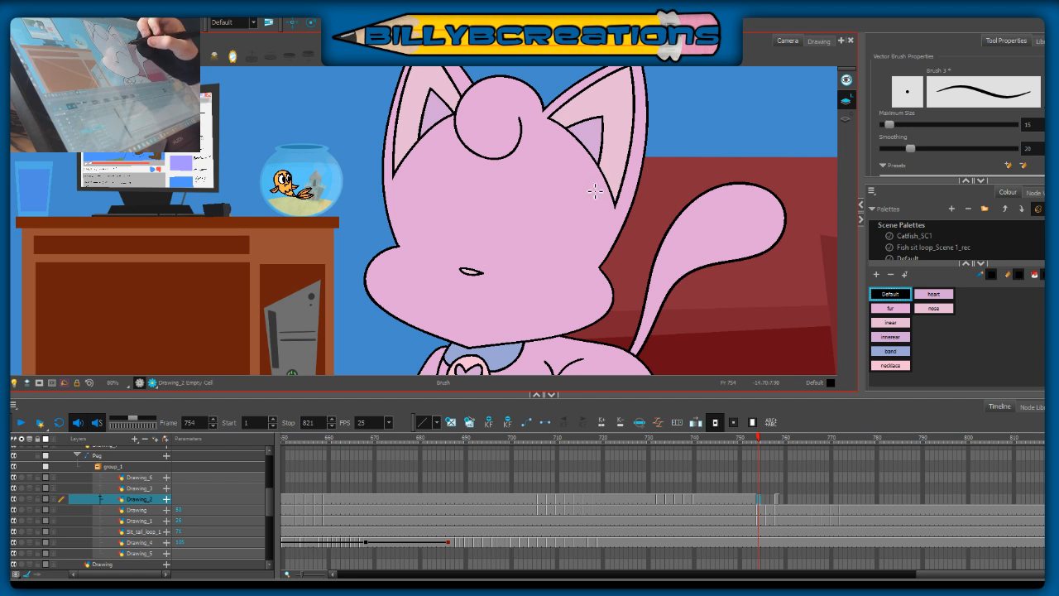
Step: Turn on onion skinning and draw a taller, closed outline for the right-hand eye on Drawing_2 at frame 754
key("alt+o")
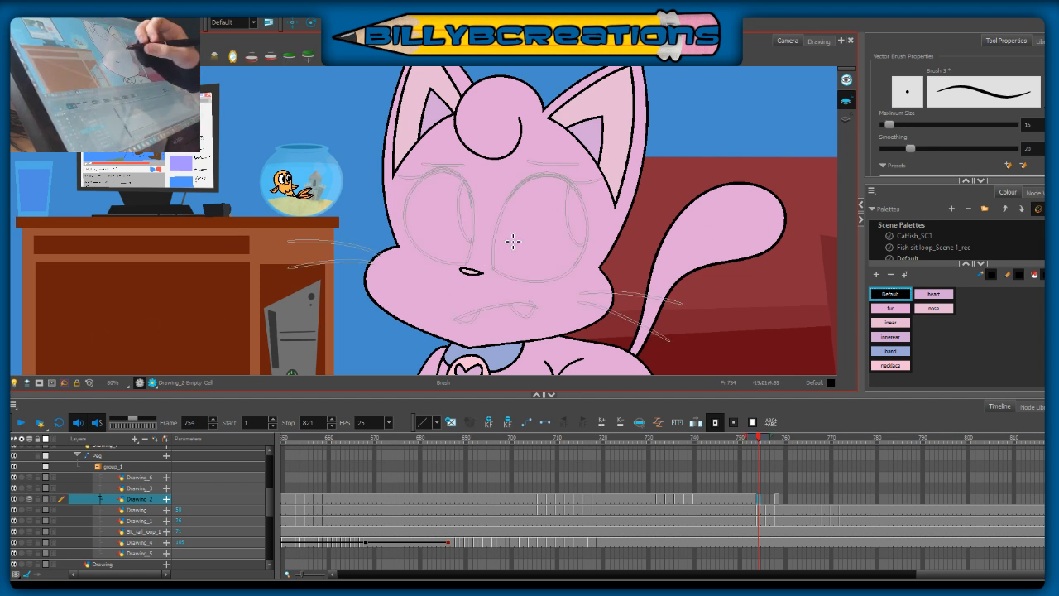
left_click_drag(492, 271, 497, 216)
key("ctrl+z")
mouse_move(489, 267)
left_mouse_down()
mouse_move(507, 207)
mouse_move(530, 189)
mouse_move(564, 193)
mouse_move(579, 220)
left_mouse_up()
left_click_drag(566, 276, 544, 286)
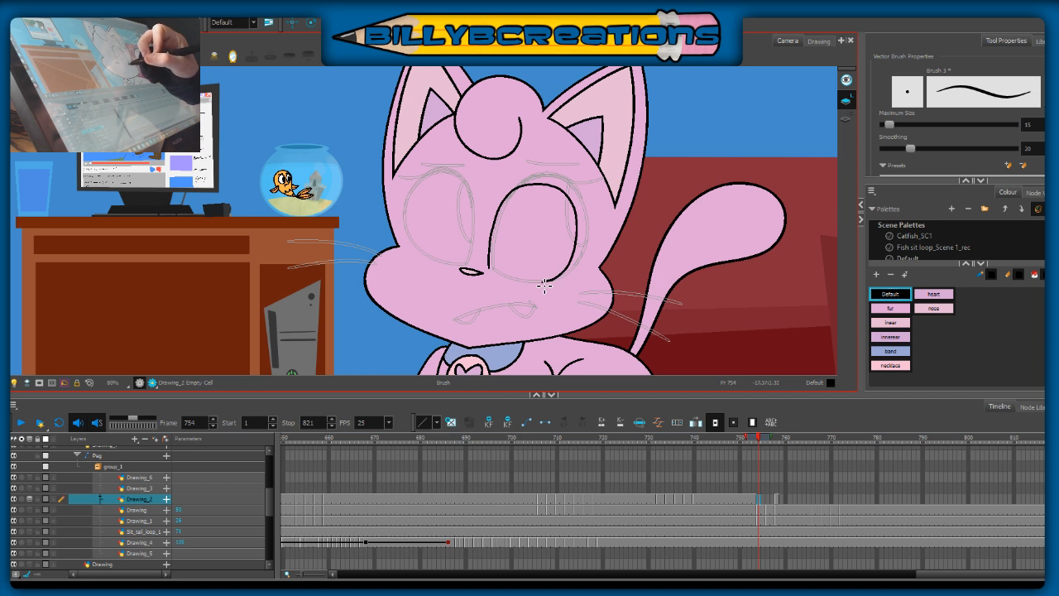
left_click_drag(496, 245, 498, 238)
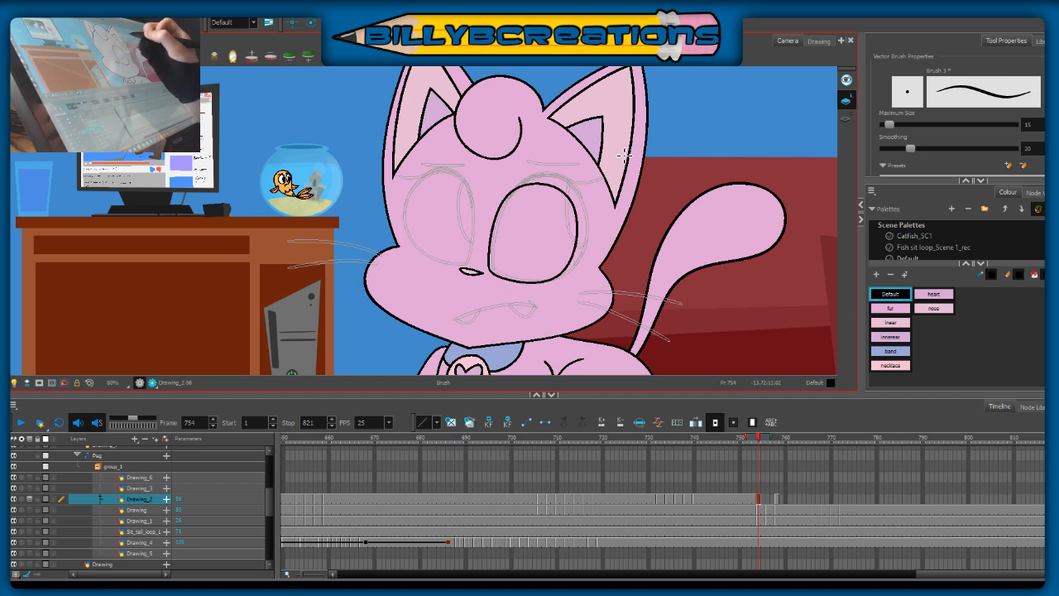
Step: Turn off onion skinning and nudge the right-hand eye outline slightly upward at frame 754, comparing it with frame 753
key("alt+o")
key("alt+o")
key("alt+o")
key("comma")
key("period")
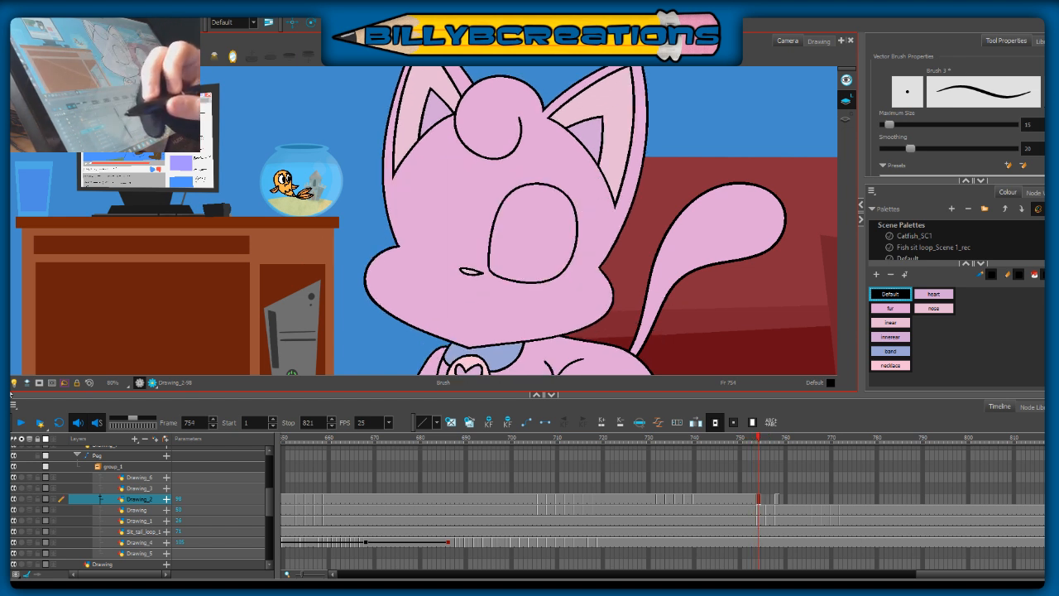
key("alt+s")
mouse_move(497, 182)
left_mouse_down()
mouse_move(573, 287)
mouse_move(558, 279)
left_mouse_up()
left_click(563, 304)
key("comma")
key("period")
key("comma")
key("period")
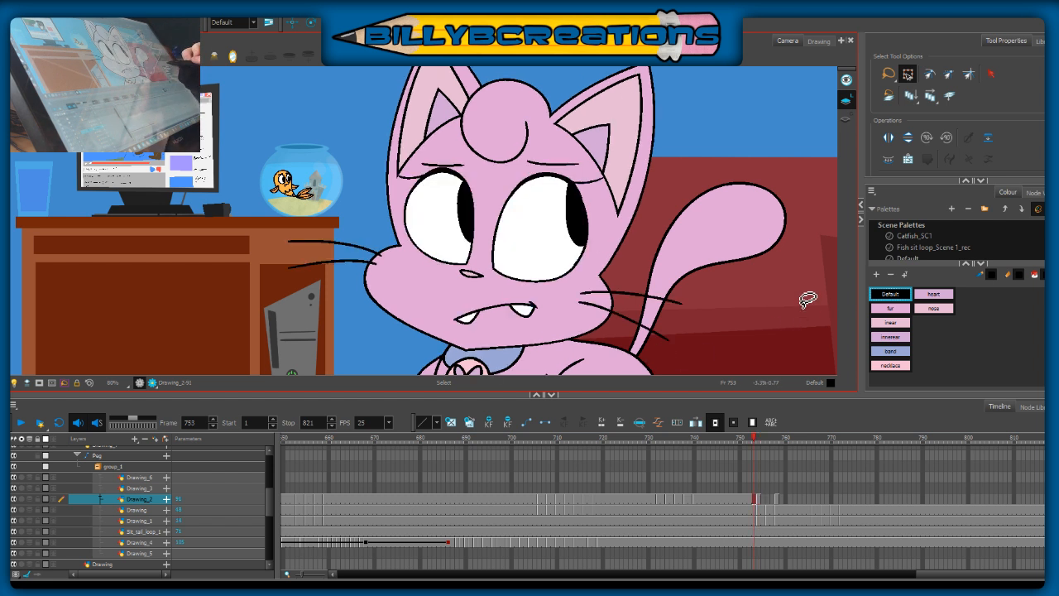
key(".")
Step: With the Brush, draw a short lash line from the right-hand eye's upper outer corner and thicken its upper lid
key("alt+b")
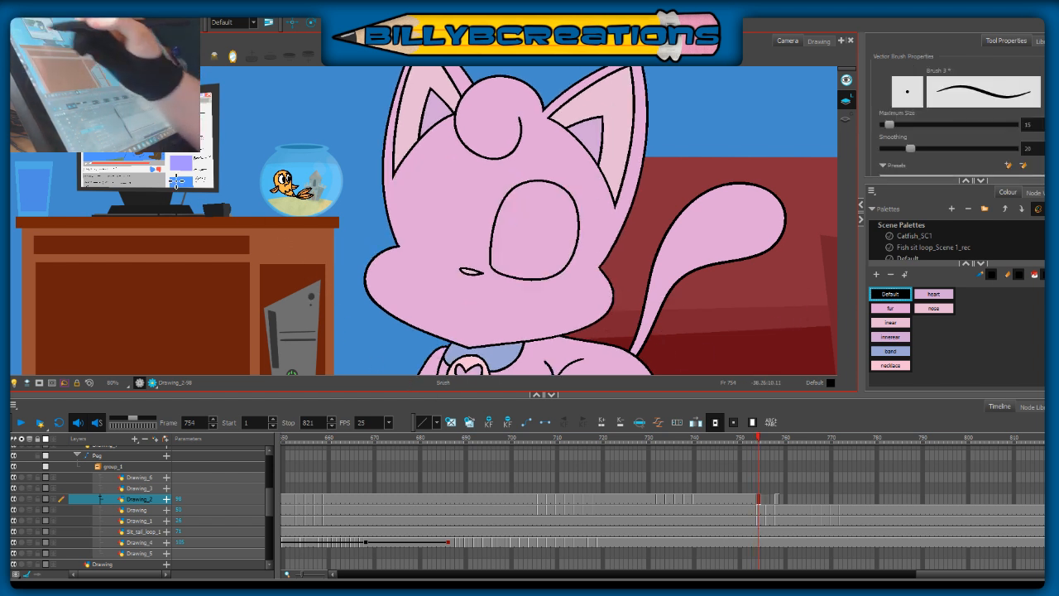
key(".")
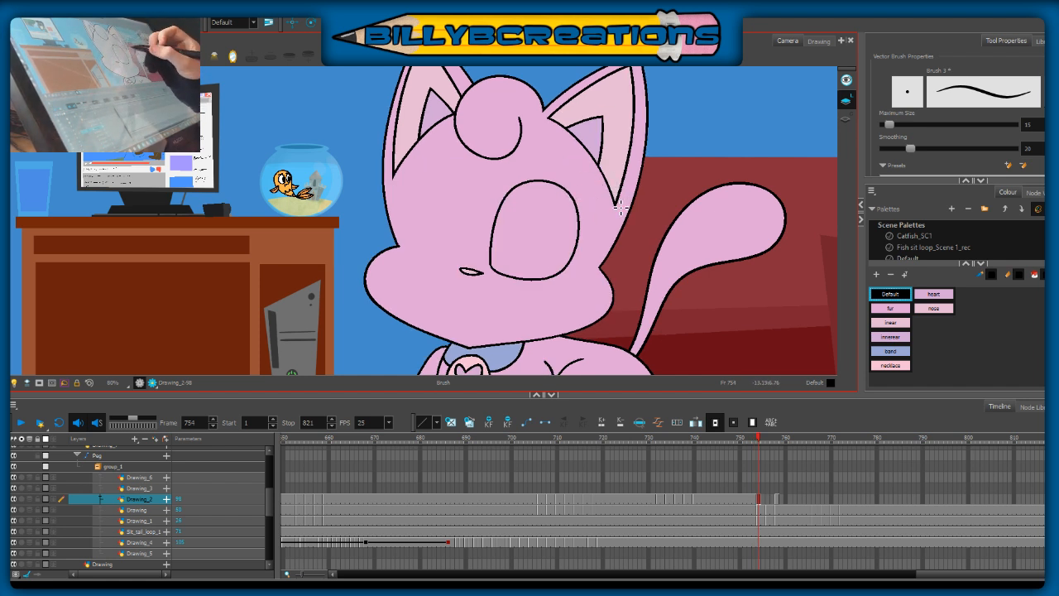
key("ctrl+z")
left_click_drag(572, 196, 594, 195)
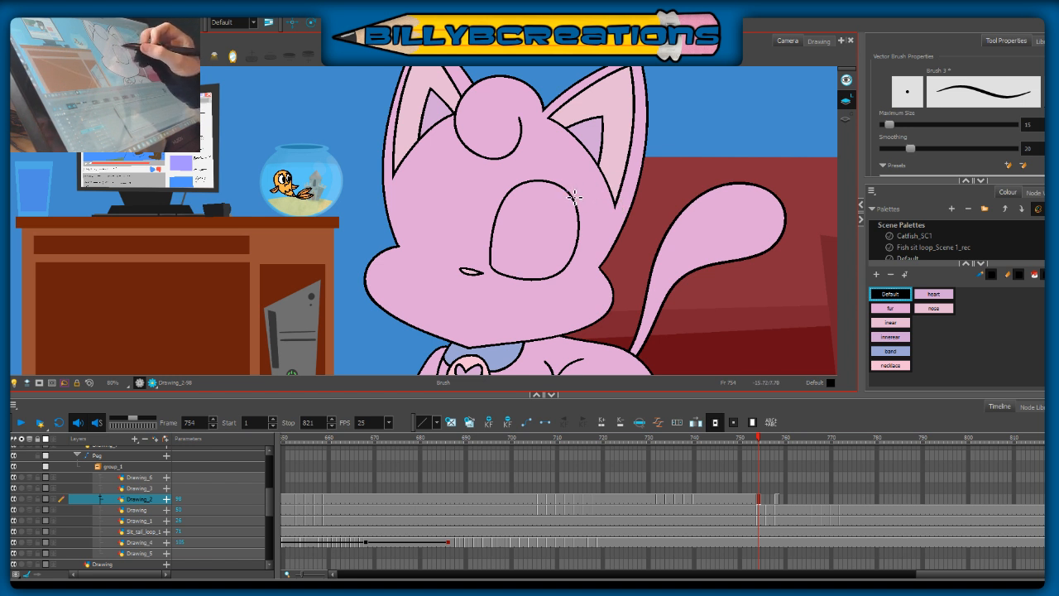
key("comma")
key("period")
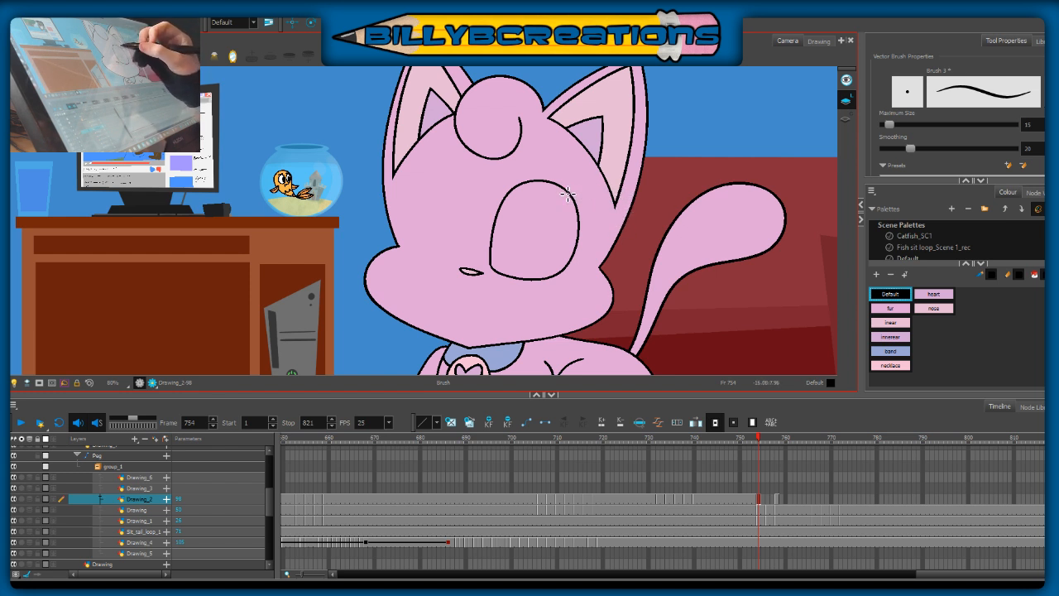
key("comma")
key("period")
key("comma")
key("period")
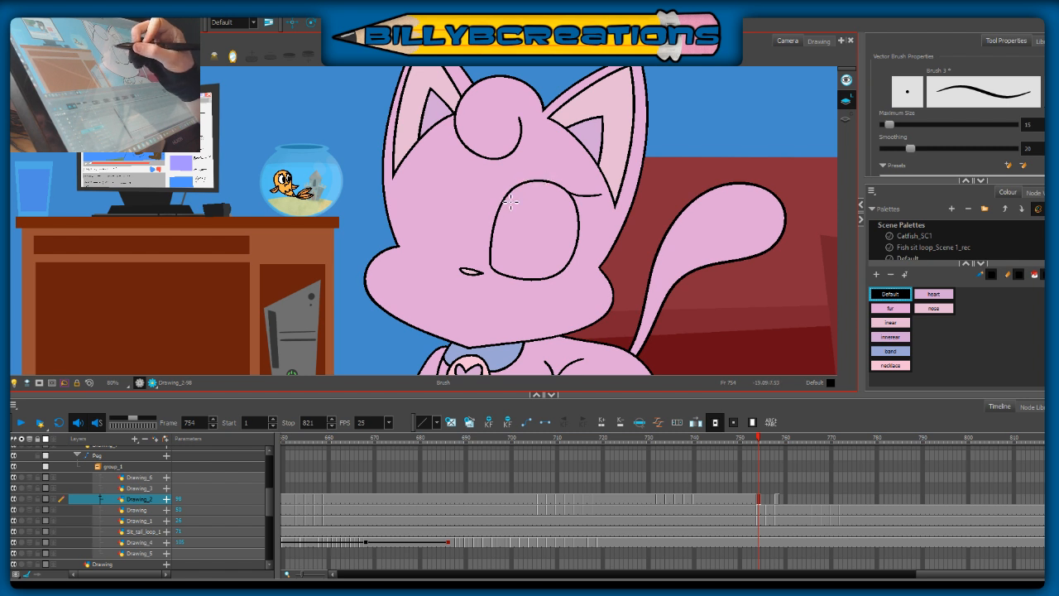
left_click_drag(526, 180, 542, 180)
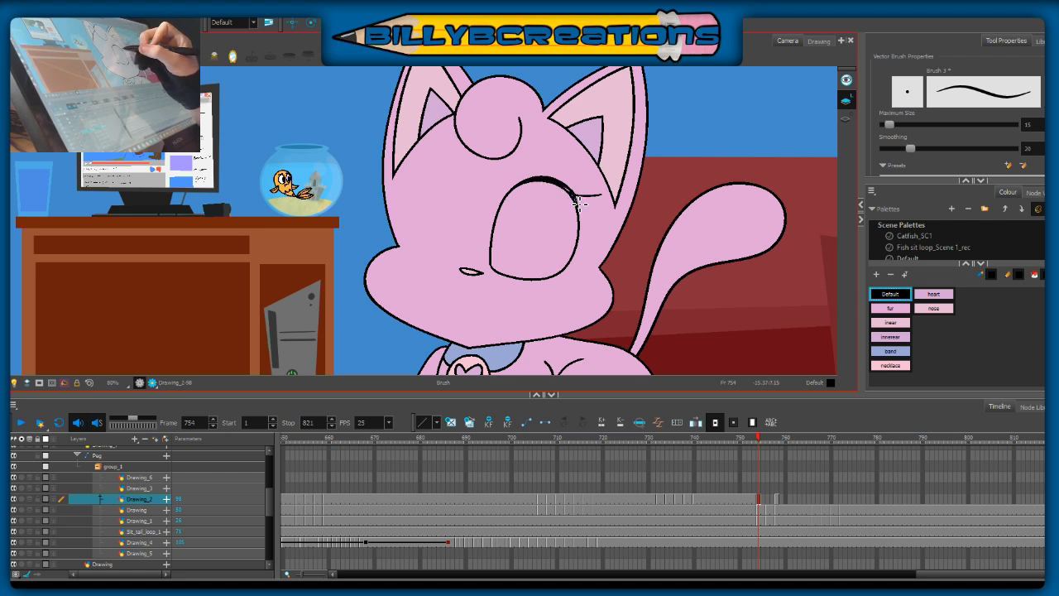
left_click_drag(531, 185, 541, 183)
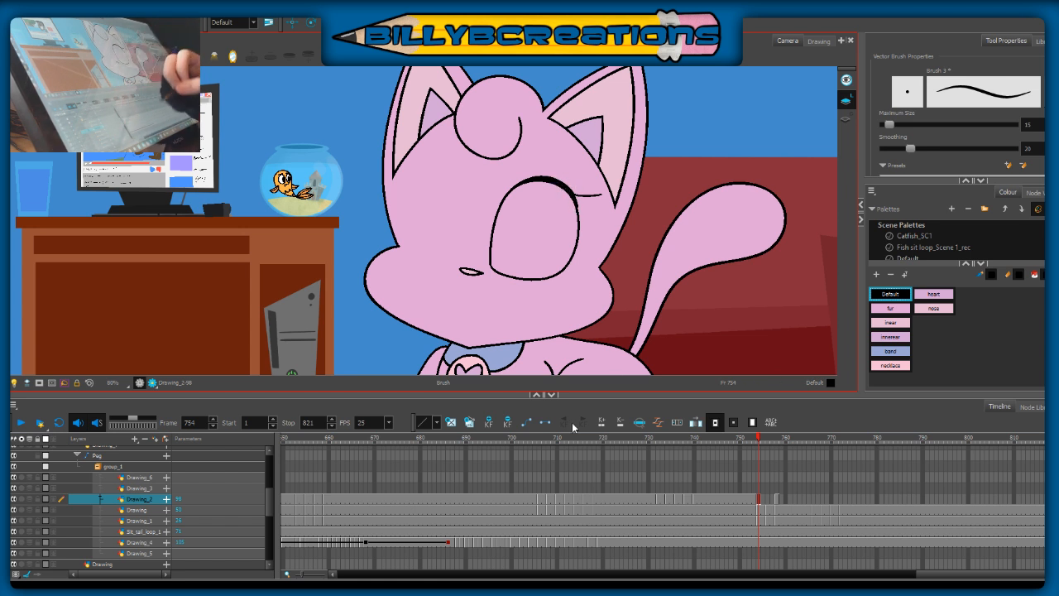
Step: Flip repeatedly between frames 753 and 754 to check how the right-hand eye moves
key("comma")
key("period")
key("comma")
key("period")
key("comma")
key("period")
key("comma")
key("period")
key("comma")
key("period")
key("comma")
key("period")
key("comma")
key("period")
key("comma")
key("period")
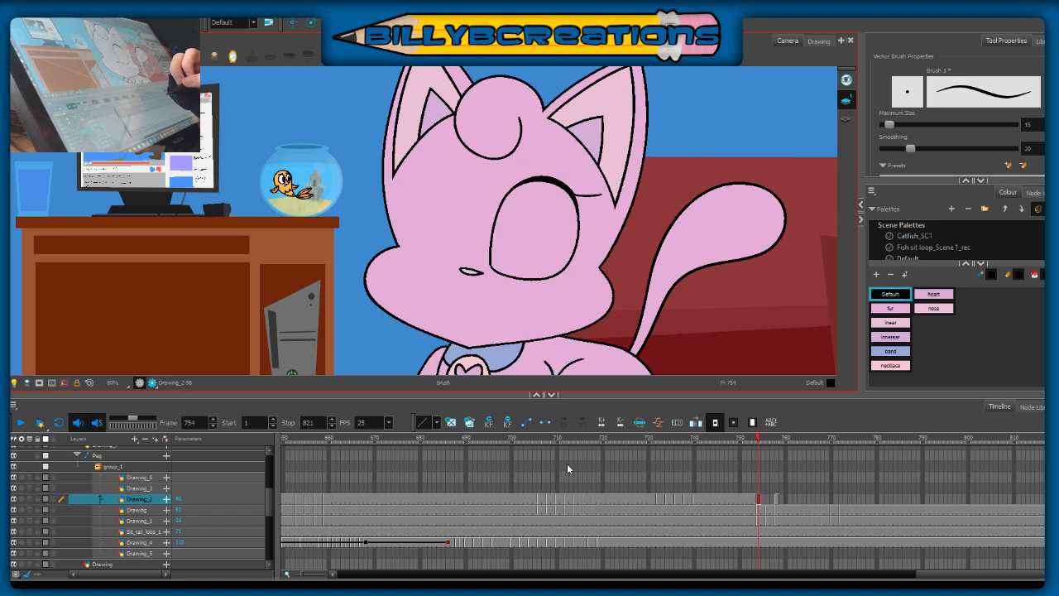
Step: Select the right-hand eye with its lash line at frame 754, raise it slightly and check it against frame 753
key("alt+s")
mouse_move(620, 132)
left_mouse_down()
mouse_move(521, 309)
mouse_move(625, 186)
left_mouse_up()
left_click_drag(562, 279, 558, 270)
key("comma")
key("period")
key("comma")
key("period")
key("comma")
key("period")
key("comma")
key("period")
key("comma")
key("period")
key("comma")
key("period")
key("comma")
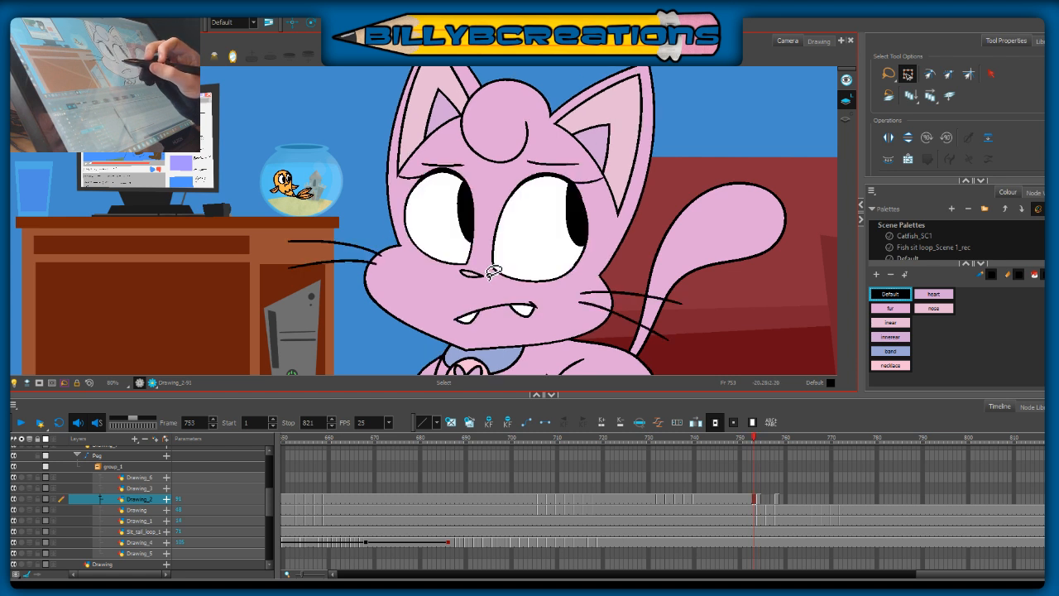
Step: Reselect the right-hand eye artwork at frame 754 and fine-tune its position slightly outward to match the eye on frame 753
left_click(501, 269)
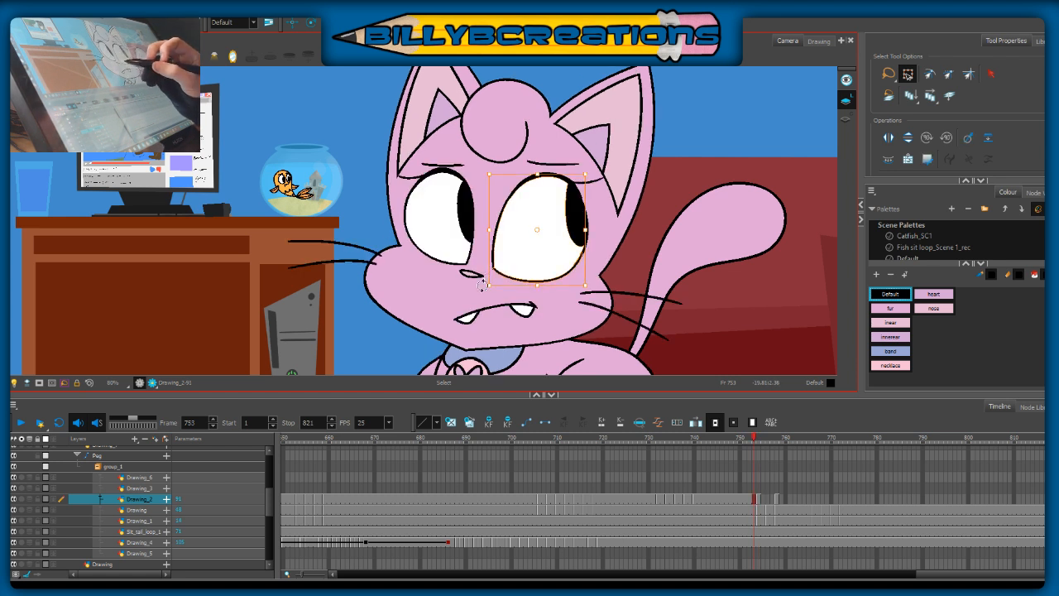
key("period")
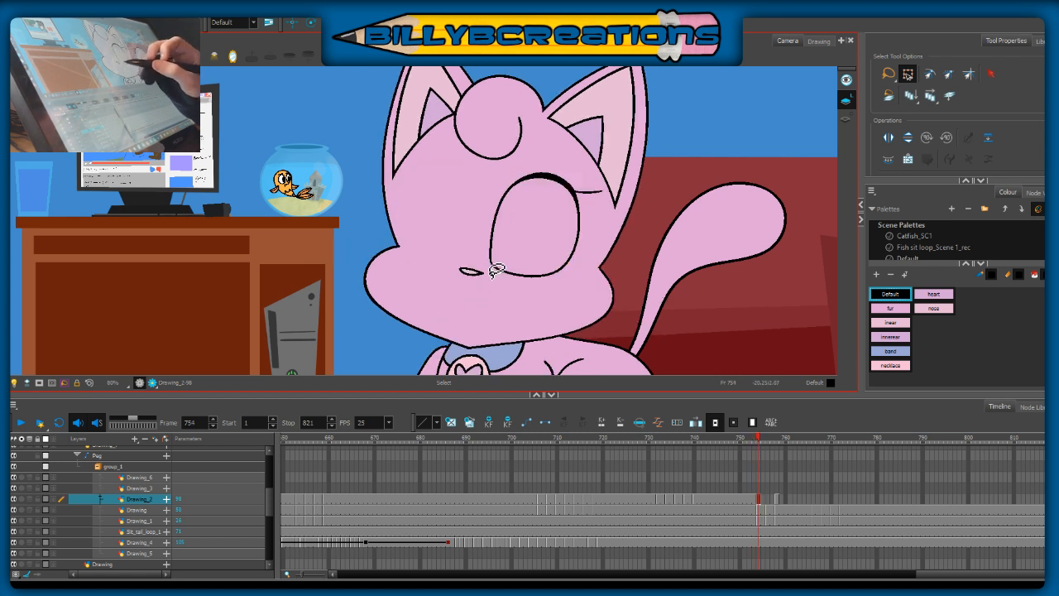
left_click(504, 277)
left_click(527, 288)
mouse_move(610, 194)
left_mouse_down()
mouse_move(492, 259)
mouse_move(491, 276)
left_mouse_up()
left_click_drag(558, 277, 557, 273)
left_click(548, 300)
key("comma")
key("period")
left_click_drag(603, 162, 579, 264)
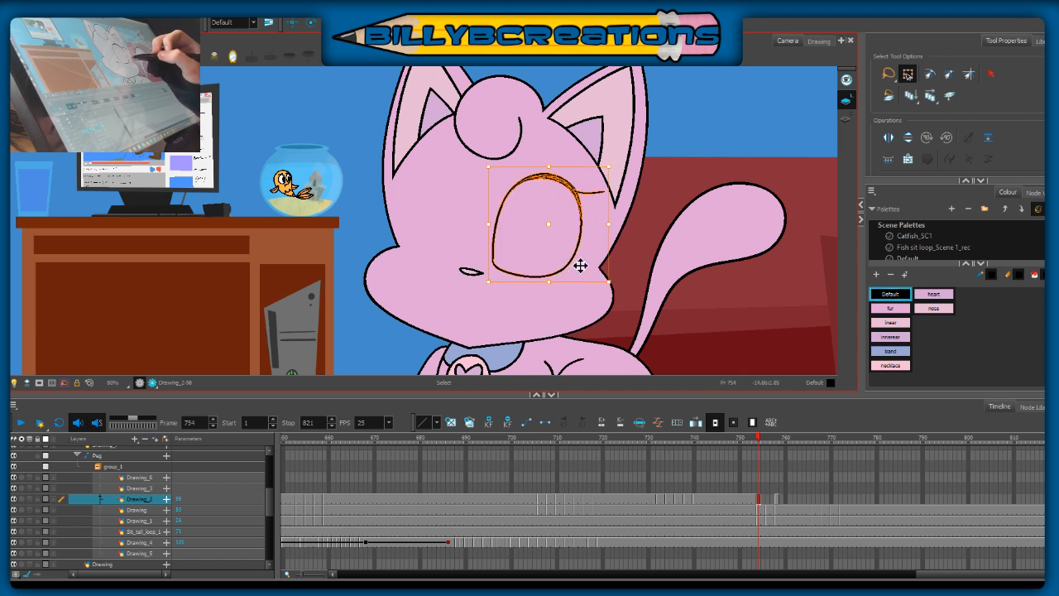
left_click(655, 259)
key("comma")
key("period")
key("comma")
key("period")
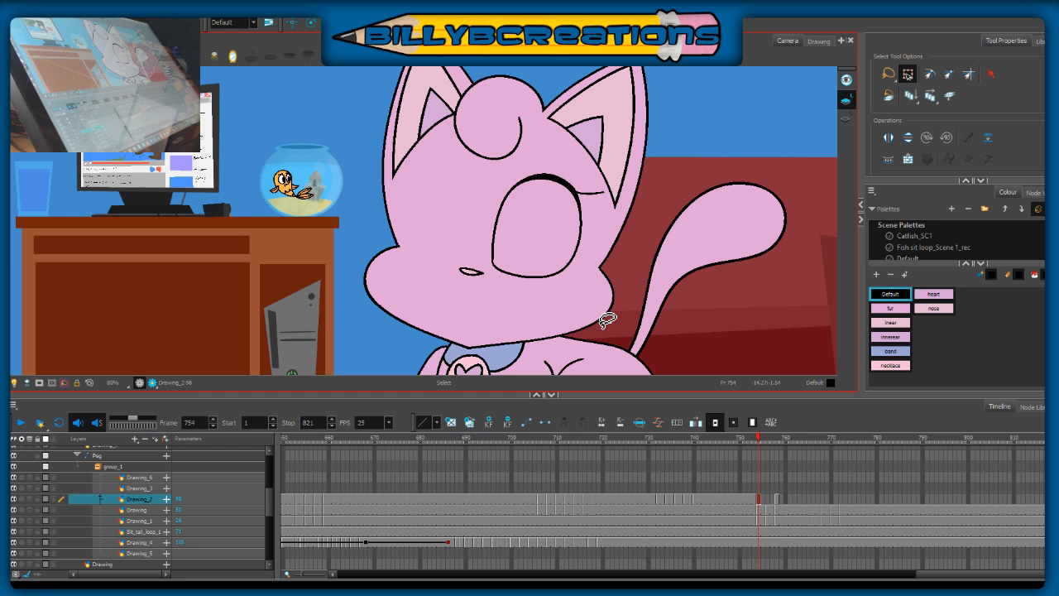
key("comma")
key("period")
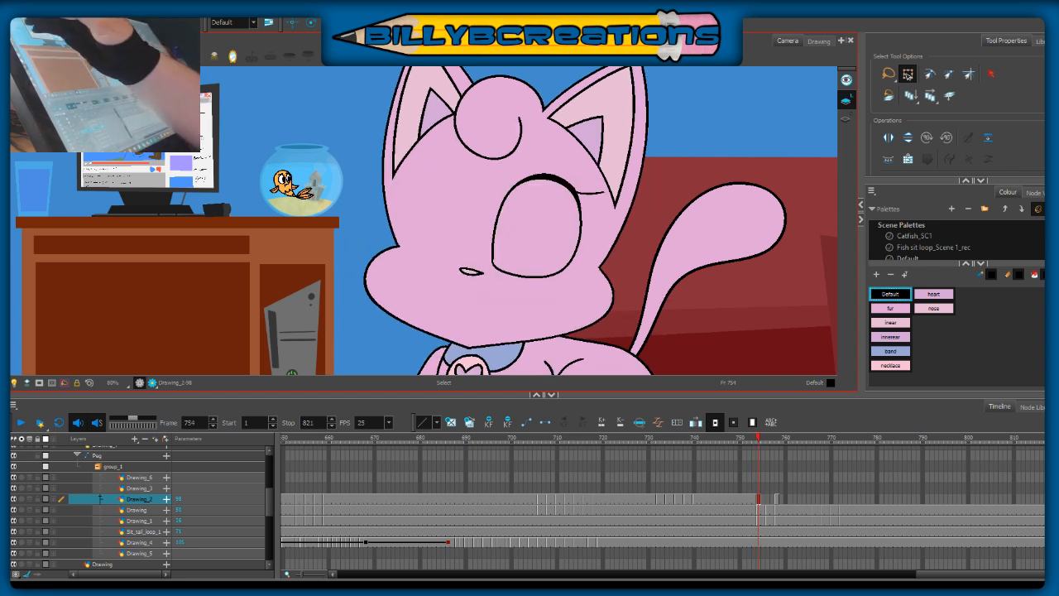
Step: Switch back to the Brush and step through the frames around 754 to judge the eye and head motion
key("alt+b")
key("comma")
key("period")
key("comma")
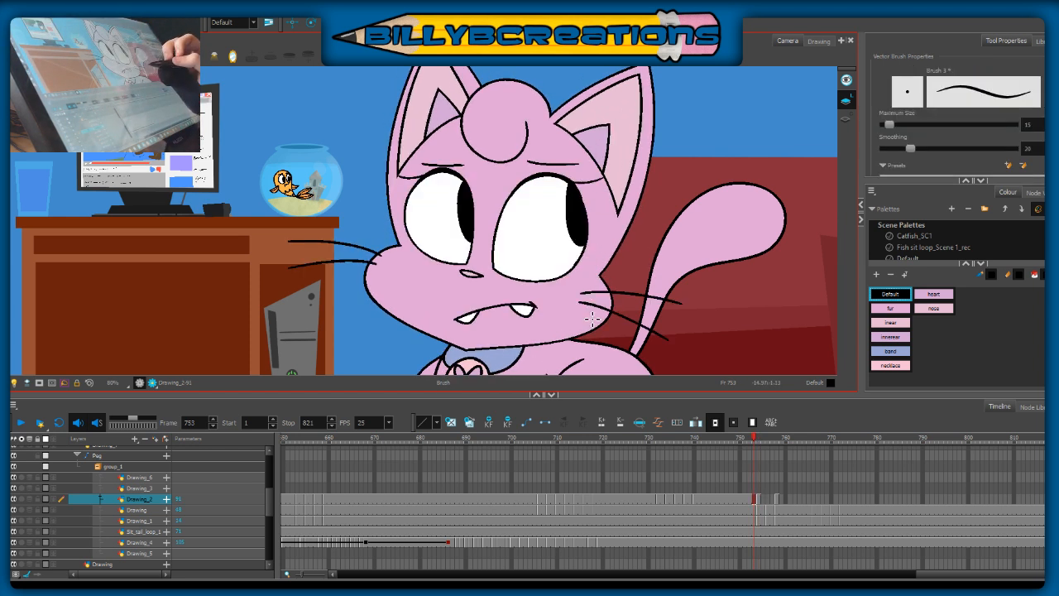
key("period")
key("period")
key("comma")
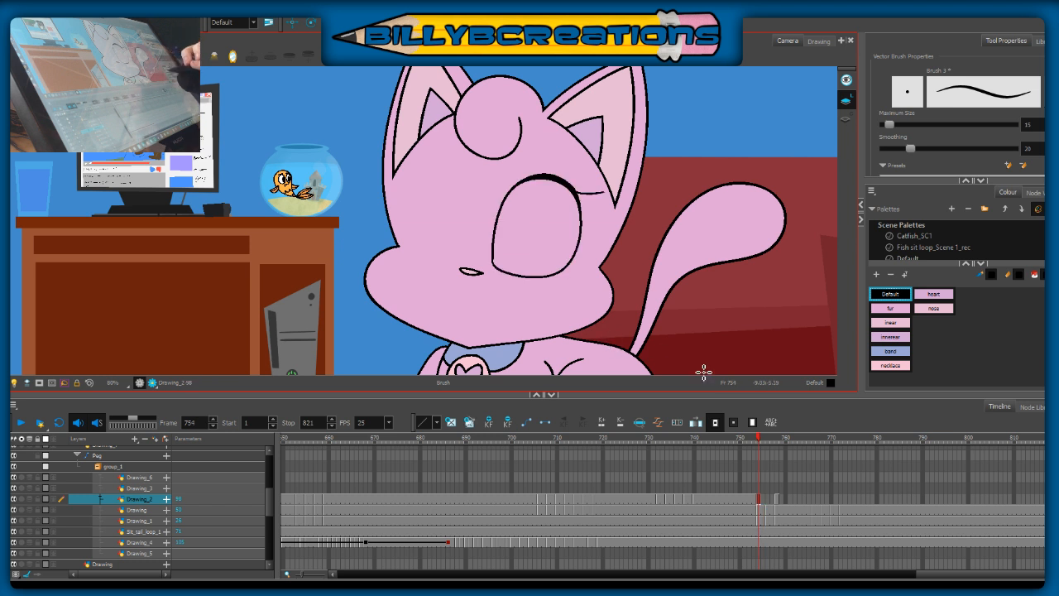
key("period")
key("comma")
key("period")
key("comma")
key("comma")
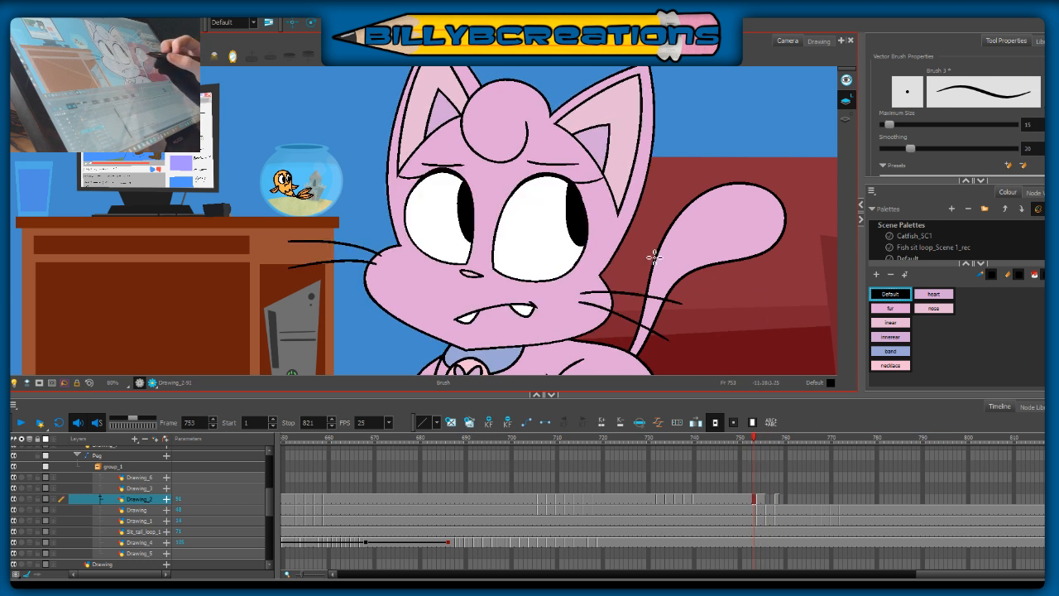
key("period")
key("comma")
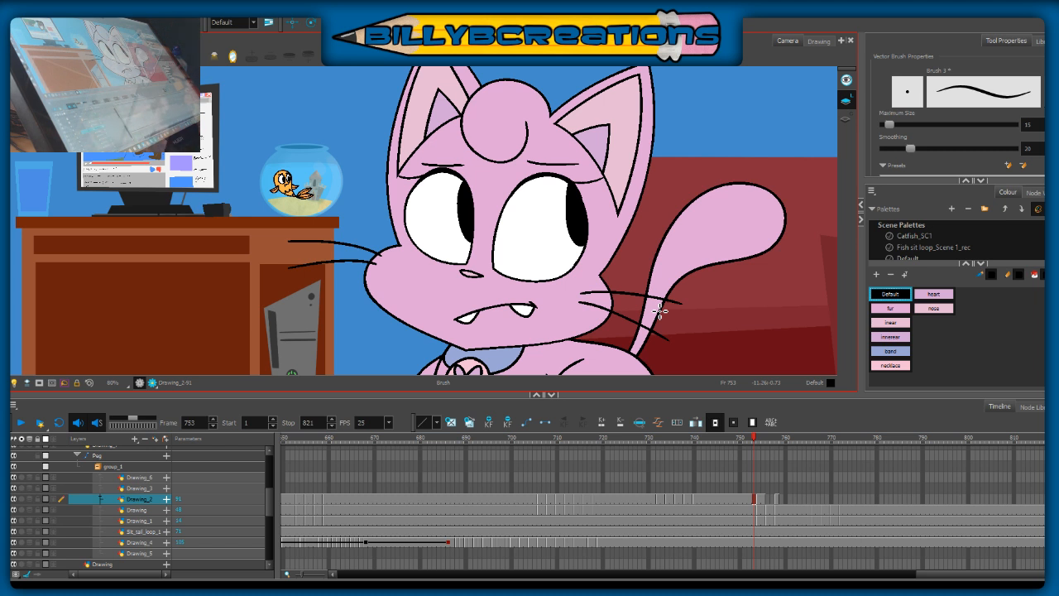
key("comma")
key("period")
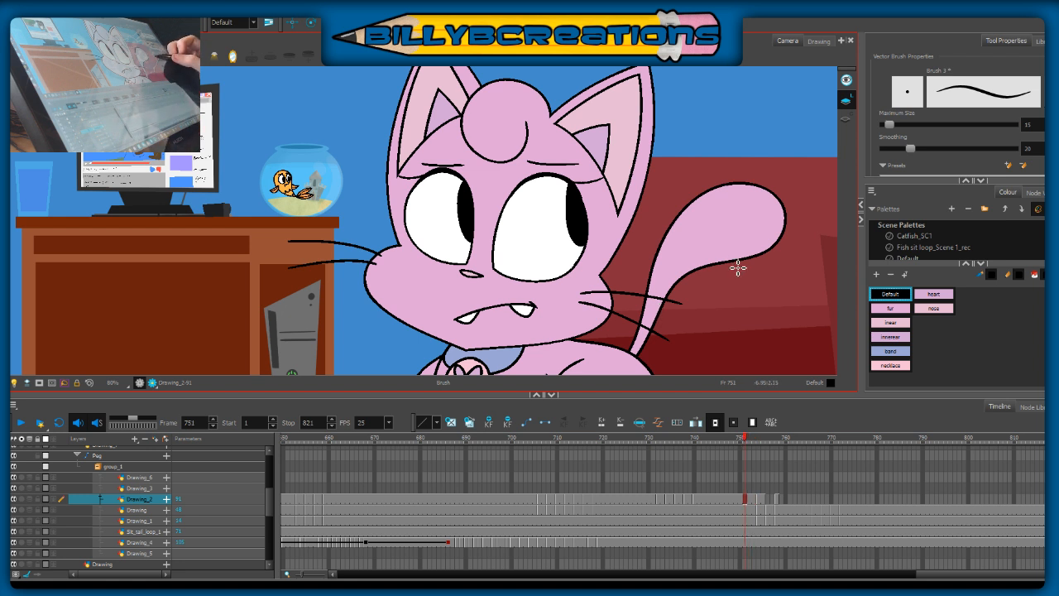
key("period")
key("comma")
key("period")
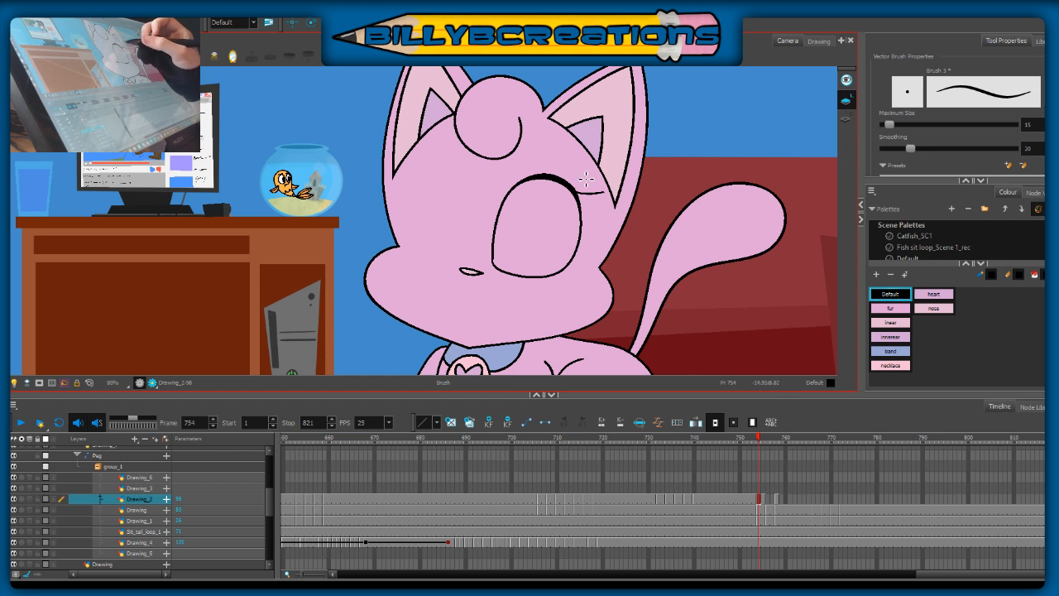
key("comma")
key("period")
key("alt+s")
key("comma")
key("period")
key("alt+b")
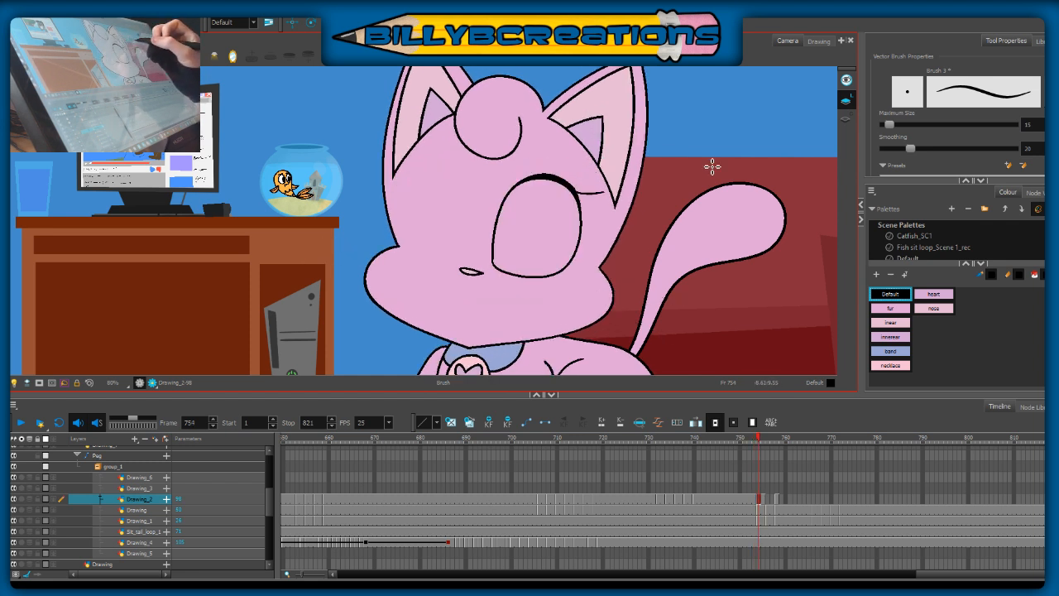
key("period")
key("period")
key("comma")
key("comma")
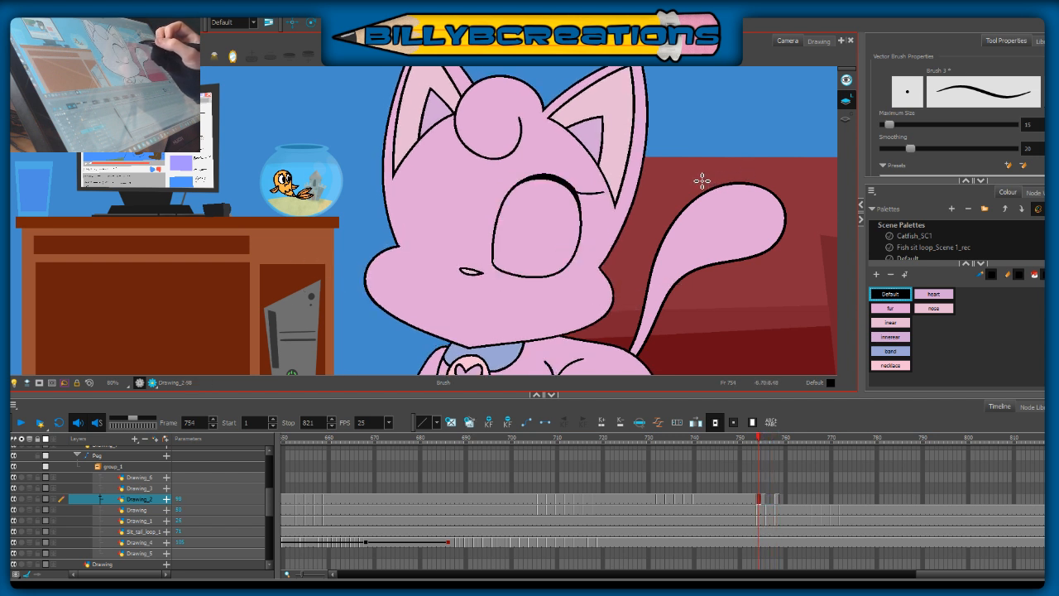
Step: Draw a curved eyebrow above the right-hand eye at frame 754 and check it against the adjacent frames
key("period")
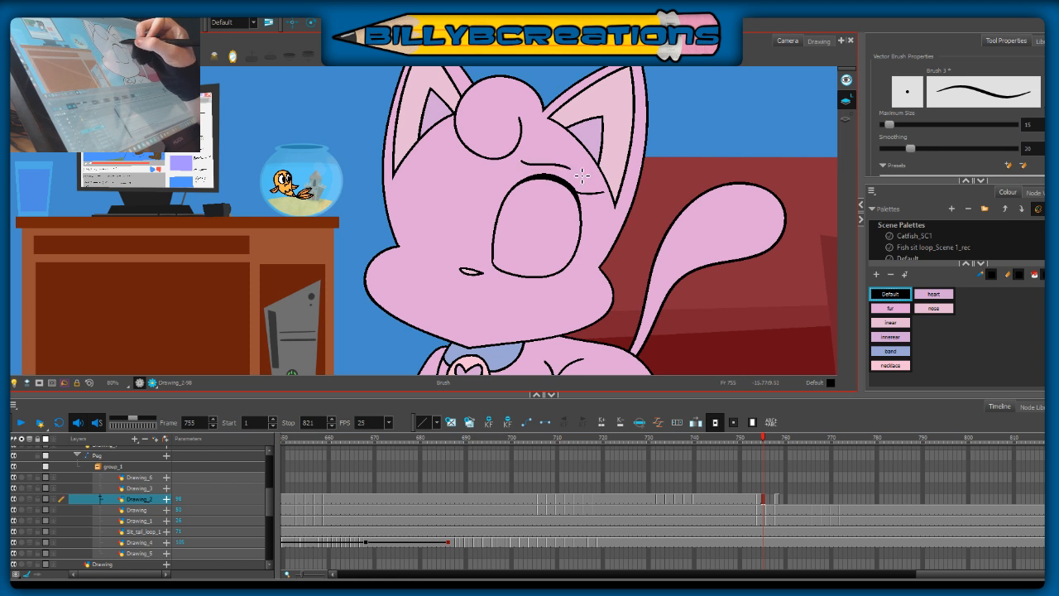
key("comma")
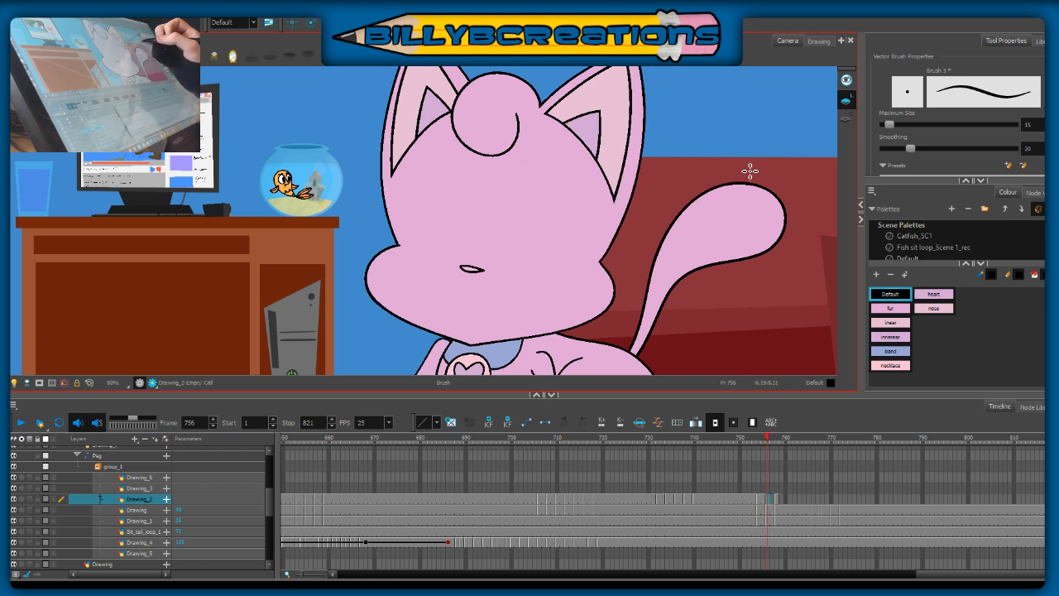
key("comma")
key("period")
key("comma")
key("period")
key("comma")
key("period")
key("comma")
key("period")
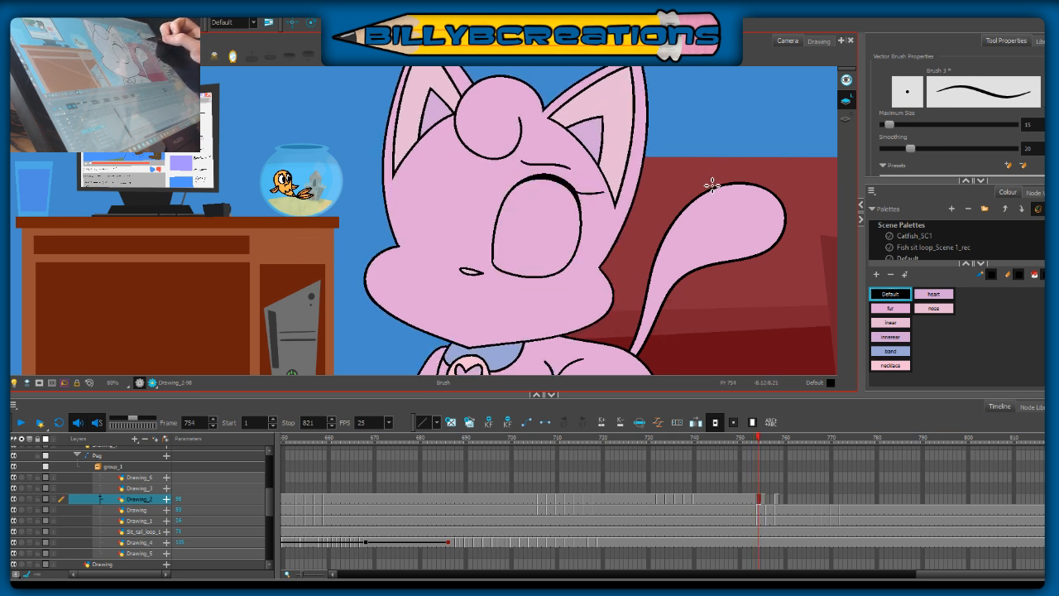
key("period")
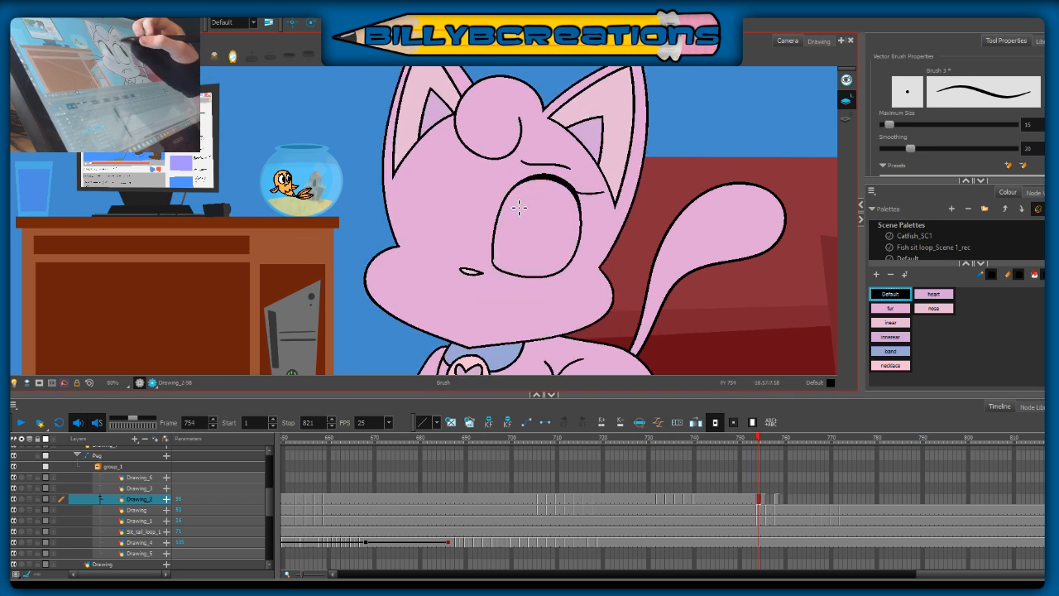
key("comma")
key("period")
key("comma")
key("period")
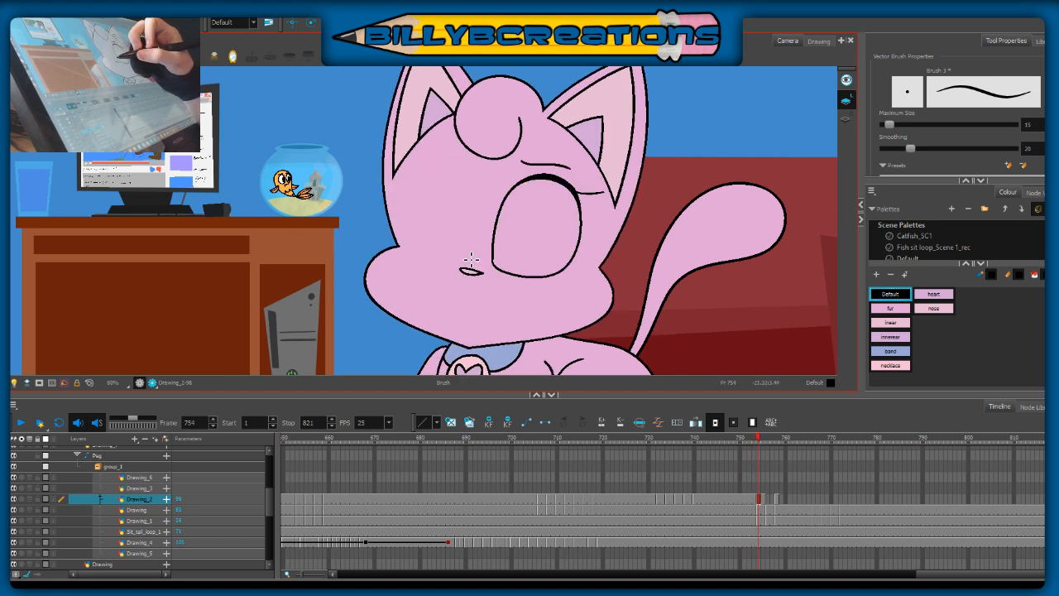
mouse_move(472, 209)
left_mouse_down()
mouse_move(455, 175)
mouse_move(410, 257)
left_mouse_up()
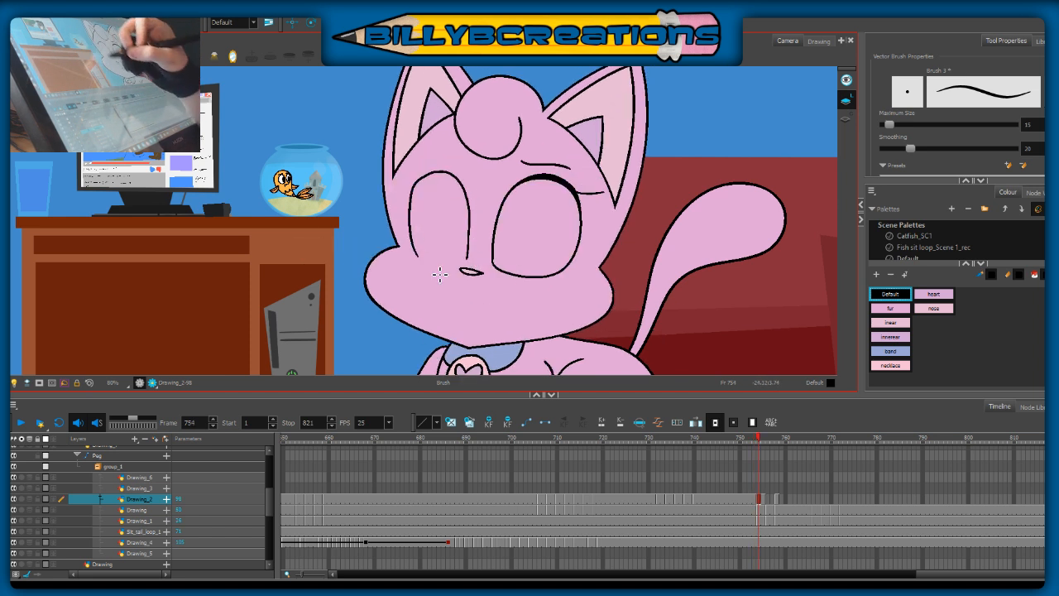
key("ctrl+z")
mouse_move(428, 184)
left_mouse_down()
mouse_move(466, 189)
mouse_move(476, 238)
mouse_move(463, 267)
mouse_move(473, 254)
mouse_move(466, 203)
mouse_move(443, 179)
mouse_move(412, 199)
mouse_move(439, 273)
left_mouse_up()
key("ctrl+z")
Step: Compare with frame 753 and draw a rounded outline for the left-hand eye on Drawing_2 at frame 754
key("comma")
key("period")
mouse_move(414, 206)
left_mouse_down()
mouse_move(413, 240)
mouse_move(443, 269)
mouse_move(478, 253)
left_mouse_up()
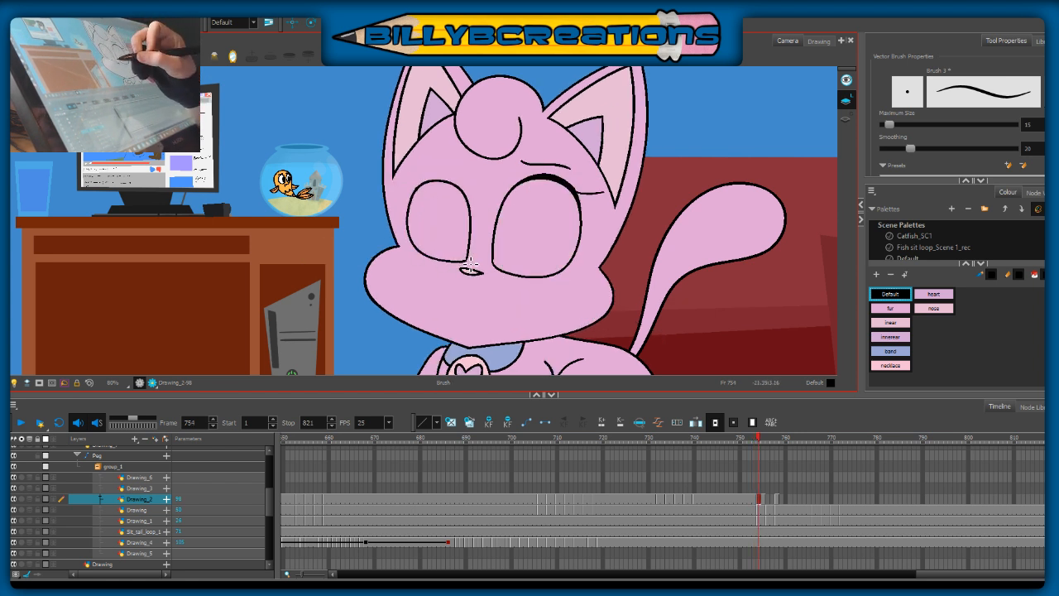
Step: Undo the last stroke, redraw the outer and lower curve of the left-hand eye at frame 754, and compare it with frame 753
key("ctrl+z")
mouse_move(420, 193)
left_mouse_down()
mouse_move(413, 246)
mouse_move(468, 266)
left_mouse_up()
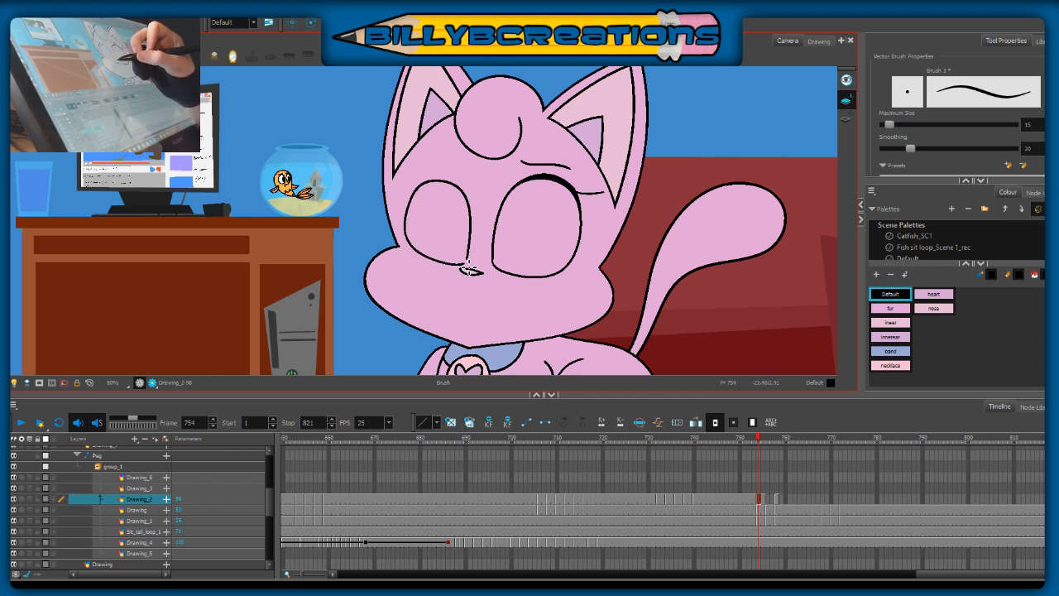
key("comma")
key("period")
key("comma")
key("period")
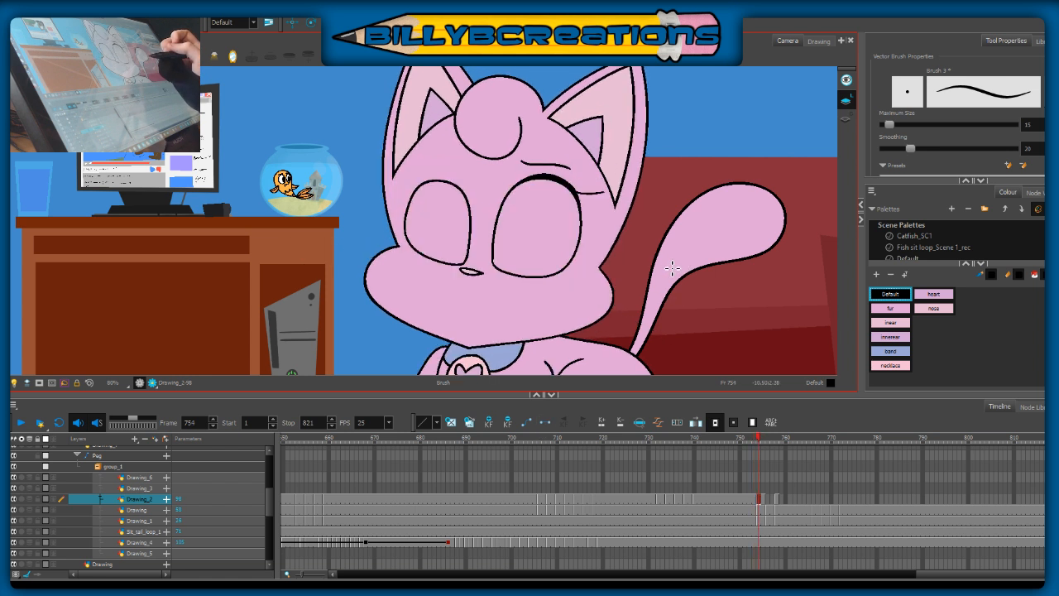
Step: Reshape the left-hand eye outline with the Centerline Editor so its top curve sits slightly lower
key("alt+q")
left_click(411, 217)
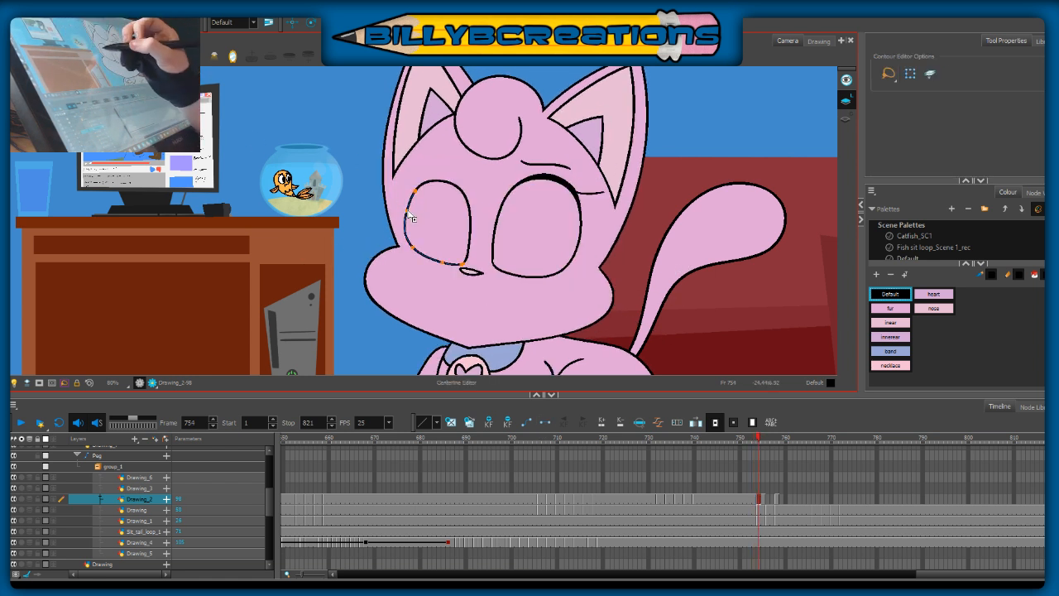
left_click(444, 187)
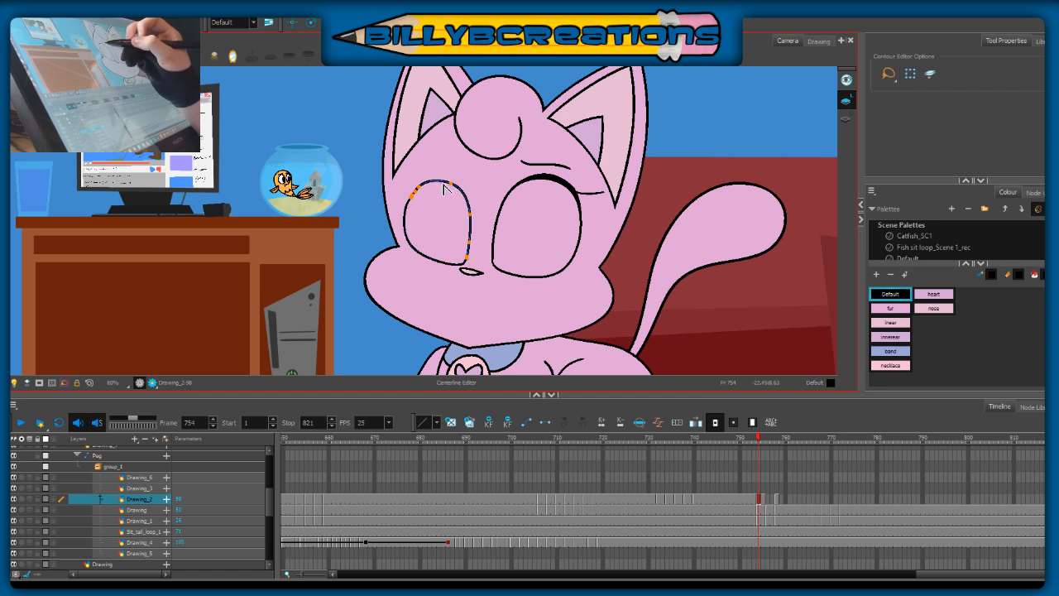
left_click_drag(444, 188, 467, 207)
left_click(492, 196)
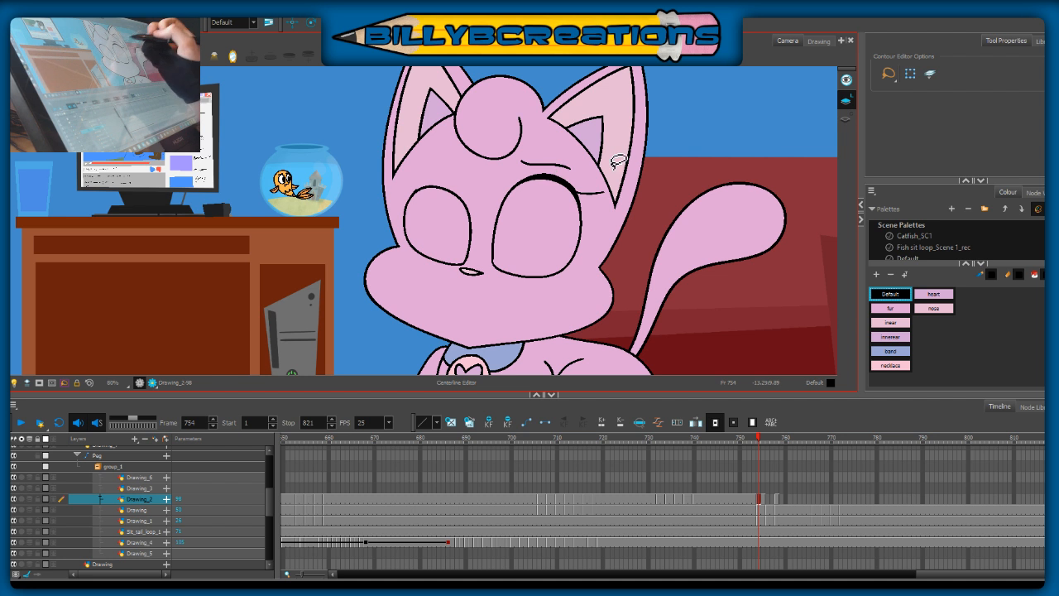
left_click(522, 184)
left_click(514, 221)
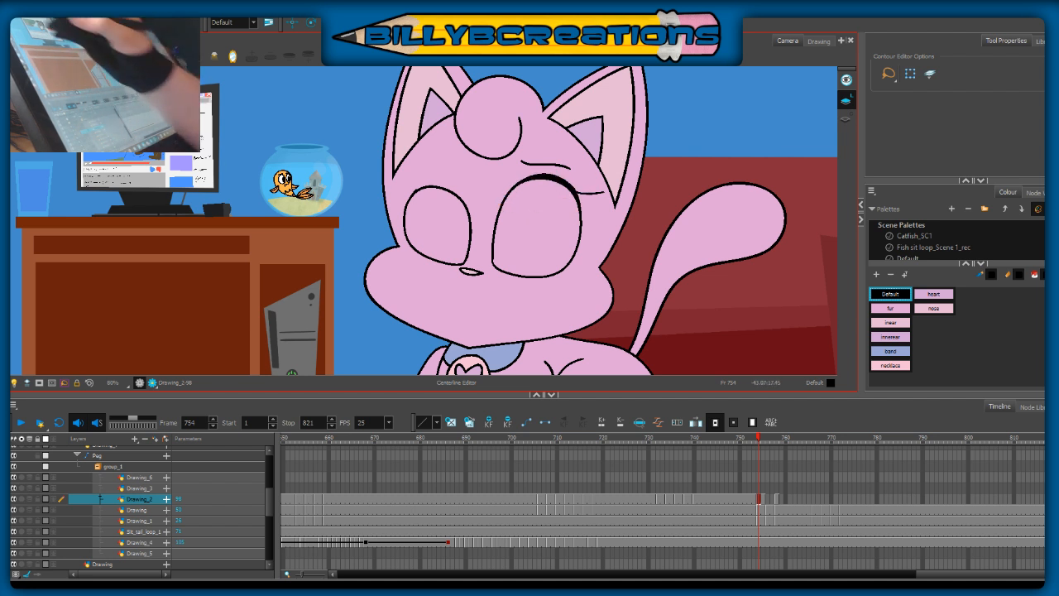
Step: Select the right-hand eye with its lash and squash it slightly from above, checking it against the neighbouring frames
left_click(4, 62)
left_click_drag(597, 189, 527, 194)
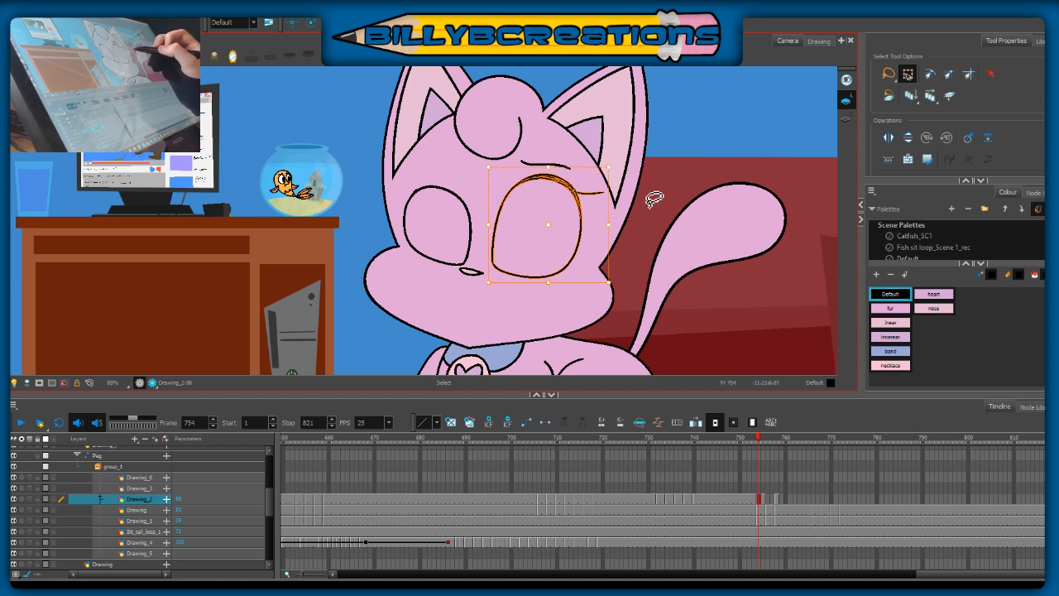
key("Delete")
key("ctrl+z")
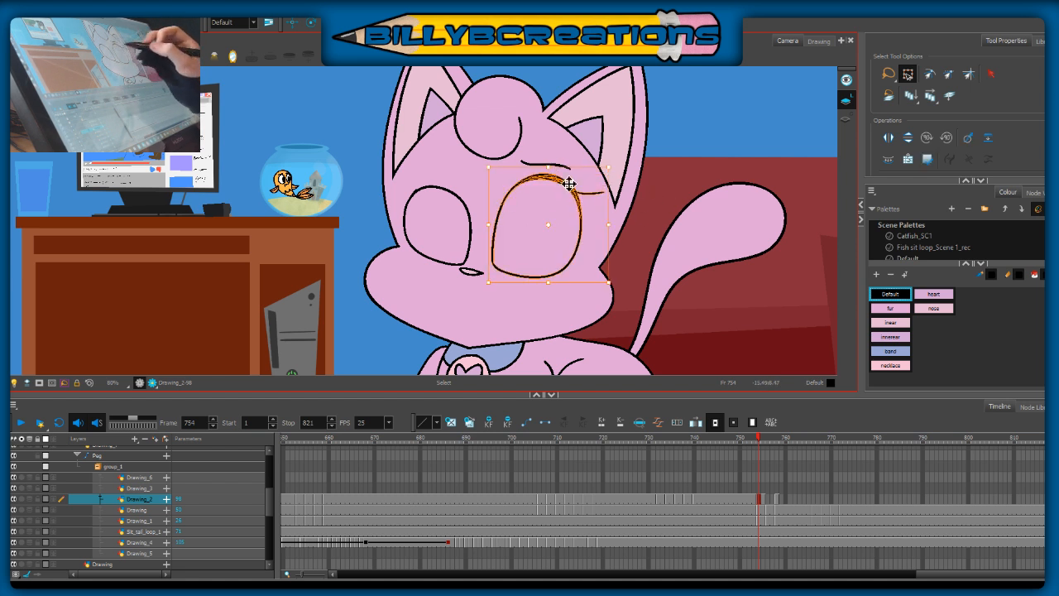
left_click_drag(547, 168, 551, 174)
left_click(652, 230)
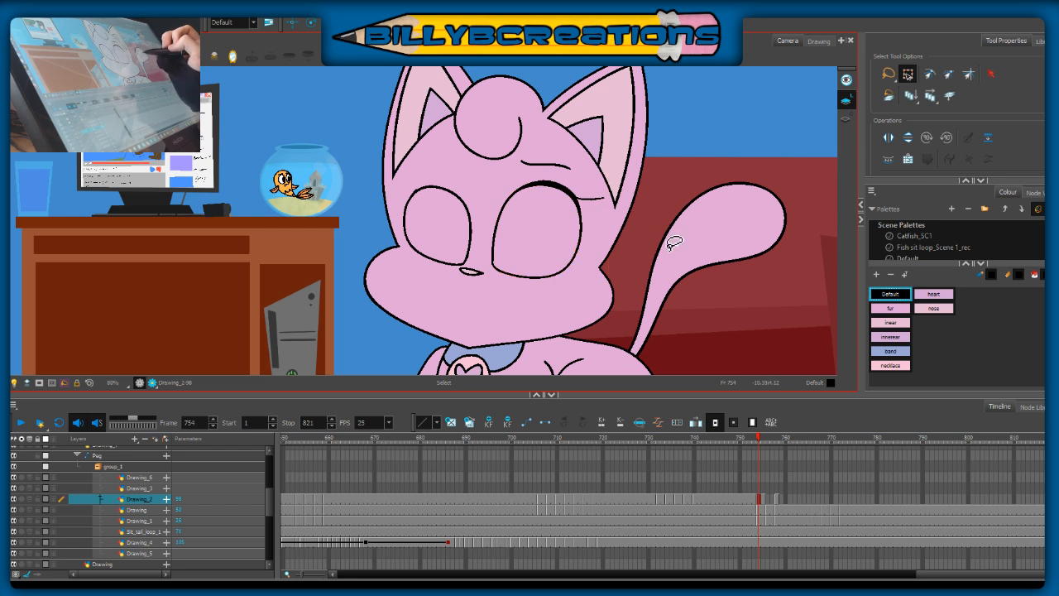
key(".")
Step: Draw a thick upper lid with an outer lash line on the left-hand eye at frame 754, using frame 753 as reference
key(".")
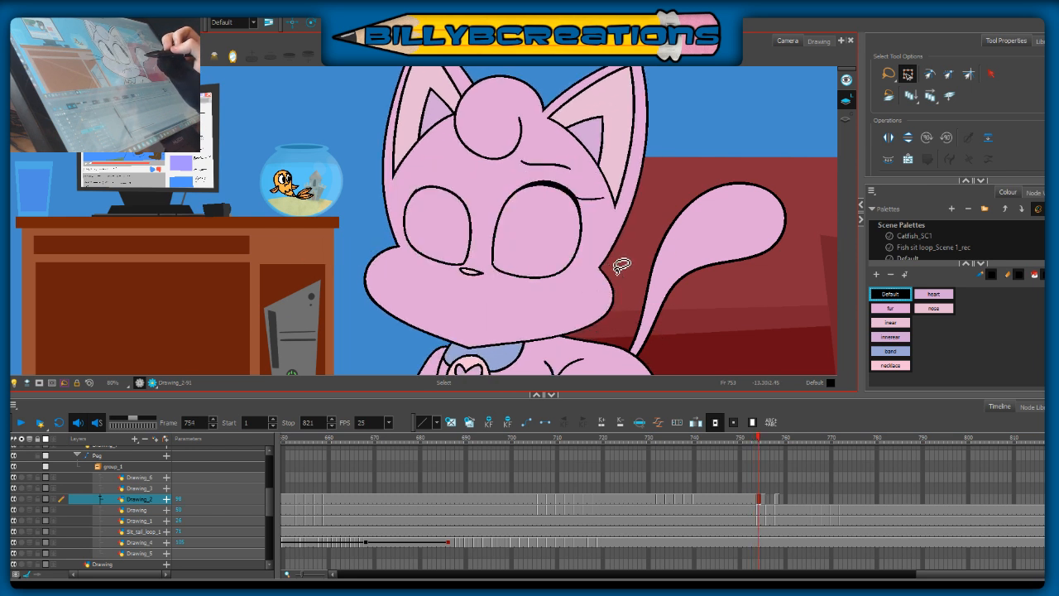
key("alt+b")
key(".")
key(".")
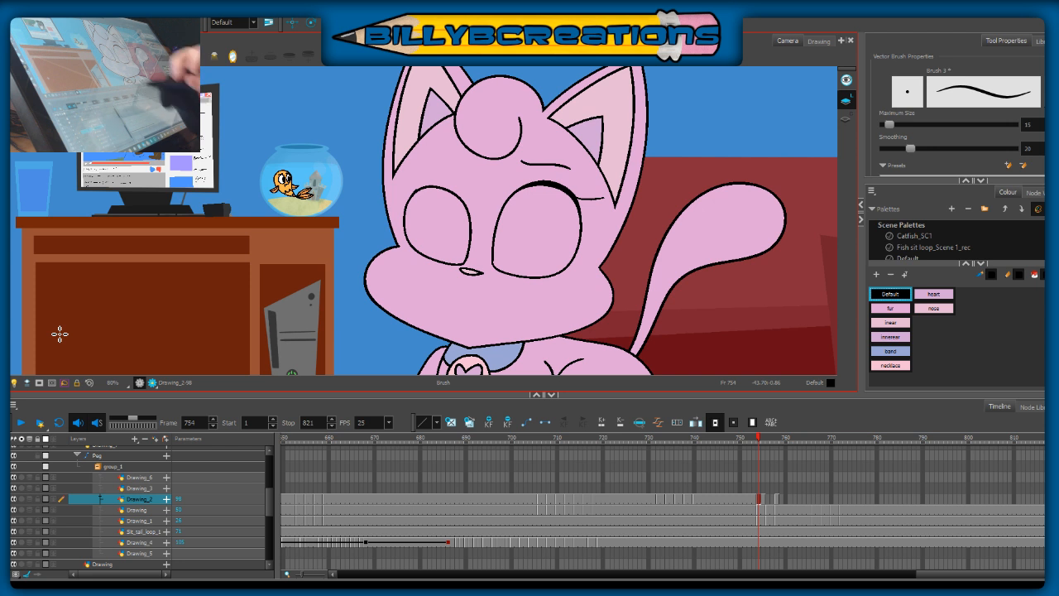
key(".")
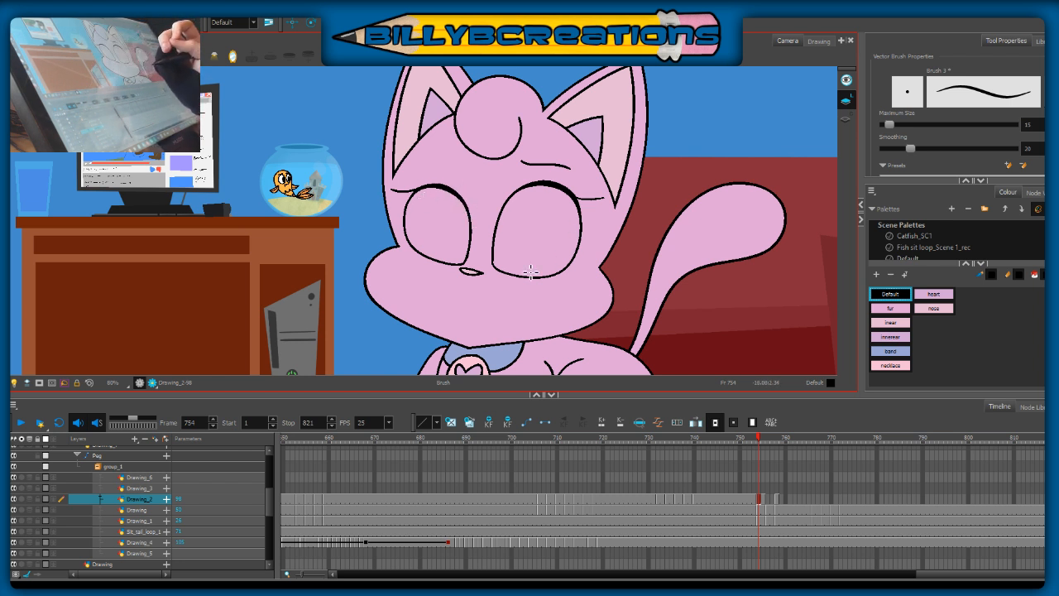
key("comma")
key("period")
key("comma")
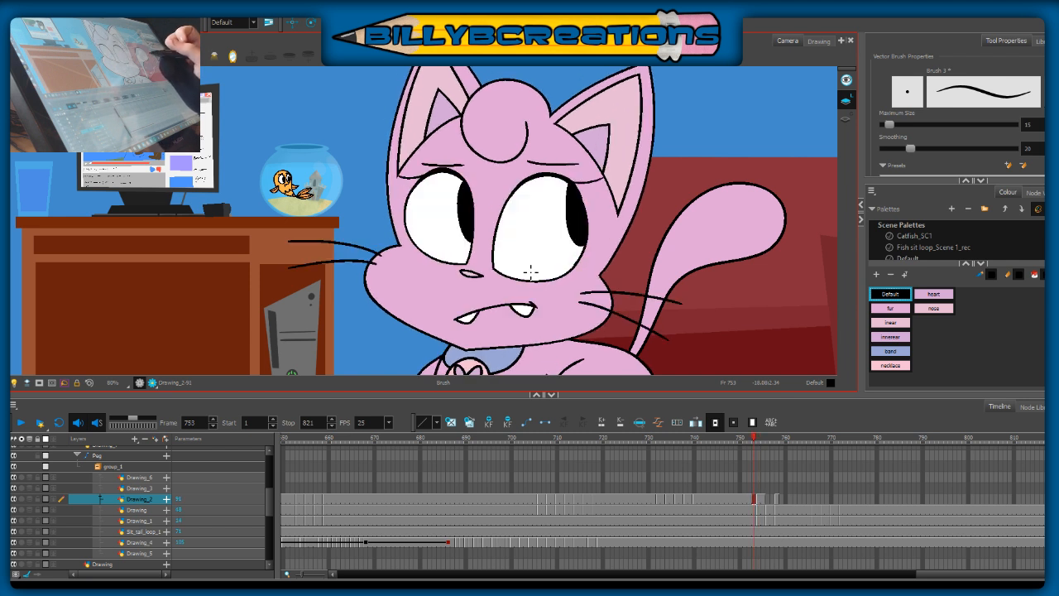
key("period")
left_click_drag(430, 181, 508, 189)
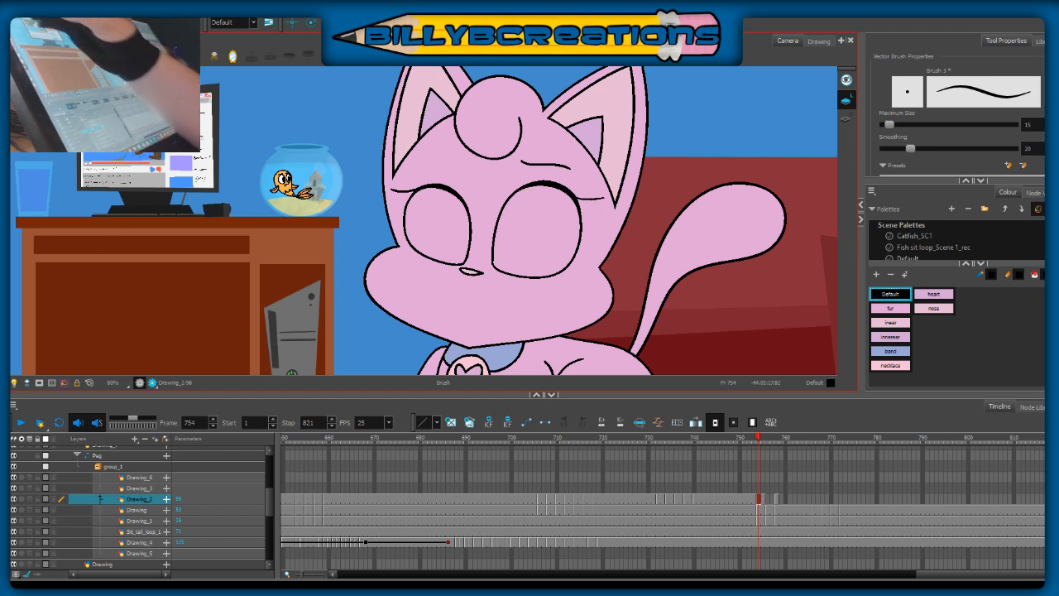
Step: Select the left-hand eye with its lash, stretch it slightly upward, and compare its height with frame 753
key("alt+s")
left_click_drag(374, 170, 481, 266)
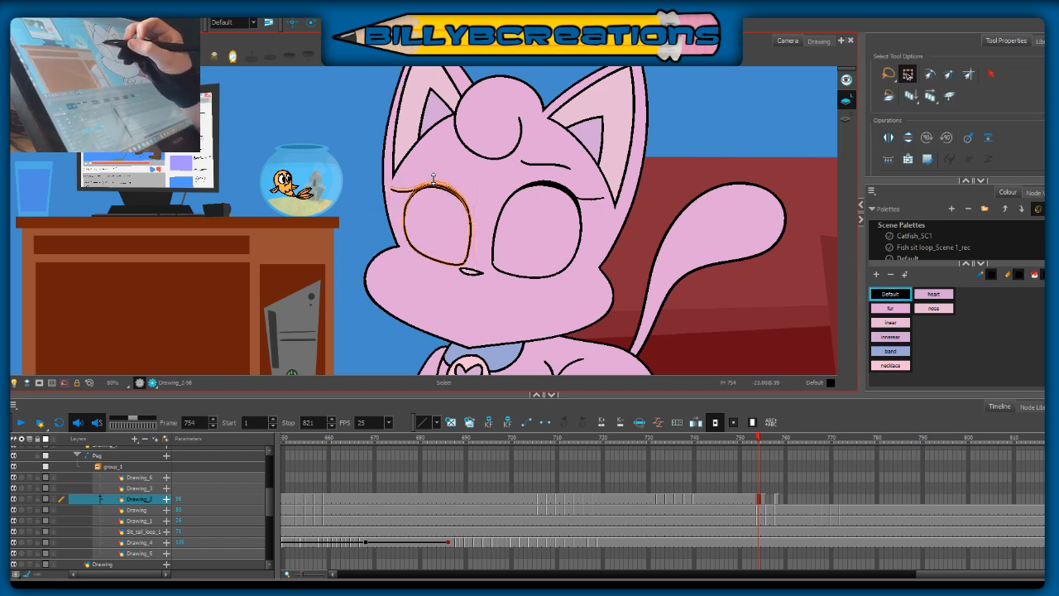
left_click(524, 286)
key("comma")
key("period")
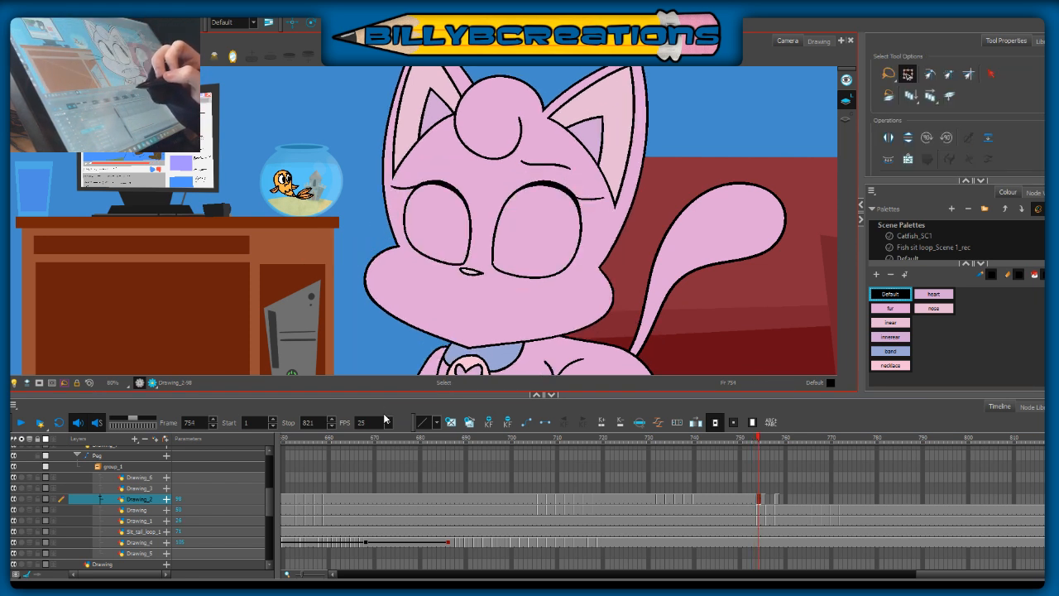
key("comma")
key("comma")
key("period")
key("comma")
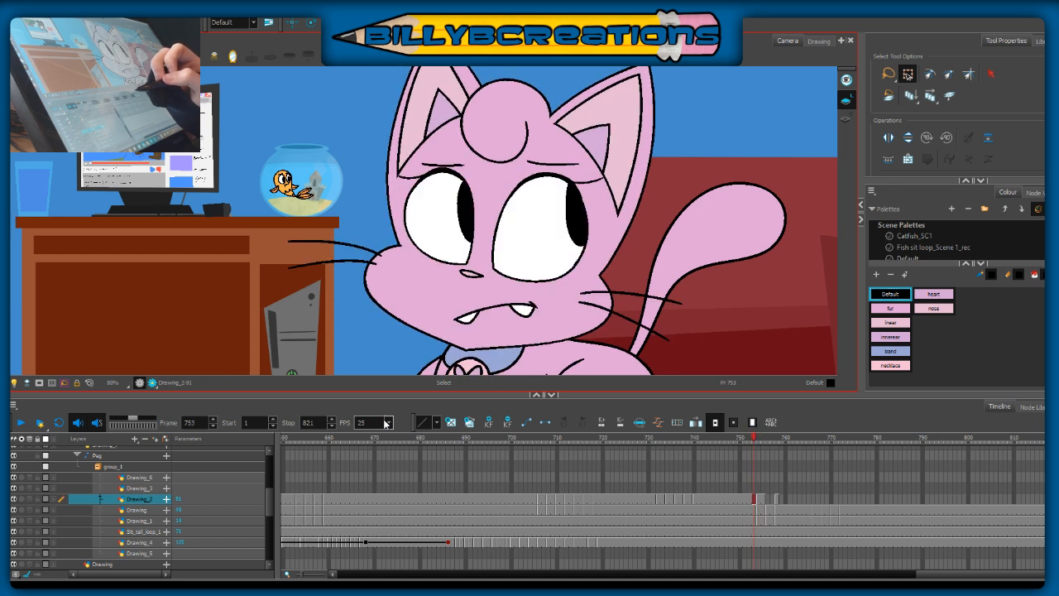
Step: Reselect the left-hand eye artwork, nudge it slightly inward toward the nose, and compare it with frame 753
key("comma")
key("period")
key("period")
left_click_drag(376, 164, 472, 260)
key("comma")
key("period")
left_click_drag(468, 265, 470, 263)
left_click(471, 293)
key("comma")
key("period")
key("comma")
key("period")
Step: Draw a short curved eyebrow above the left-hand eye with the Brush at frame 754, matching it against frame 753
key("alt+b")
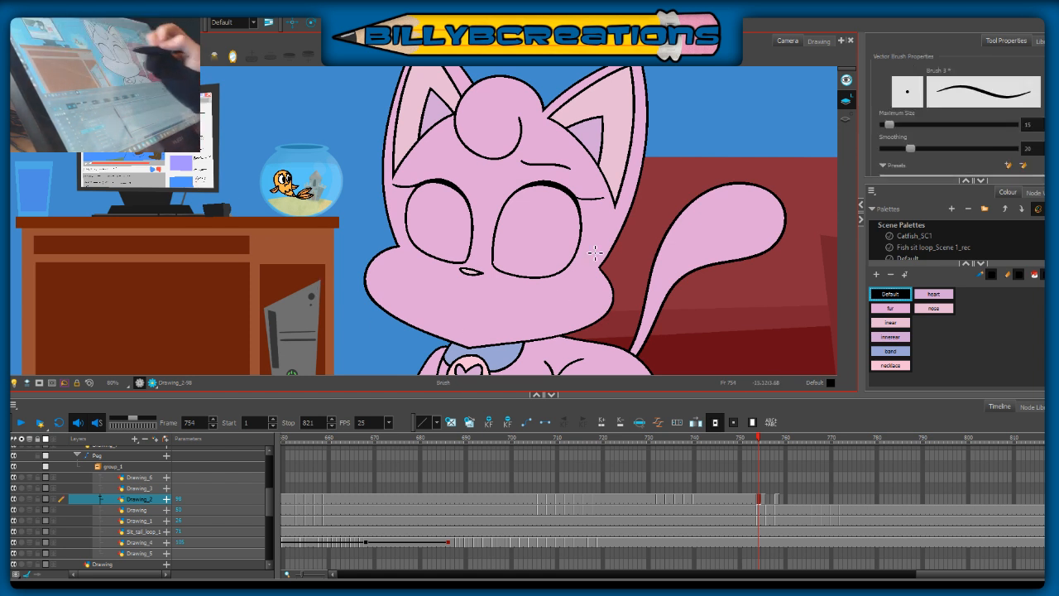
key("comma")
key("period")
key("comma")
key("period")
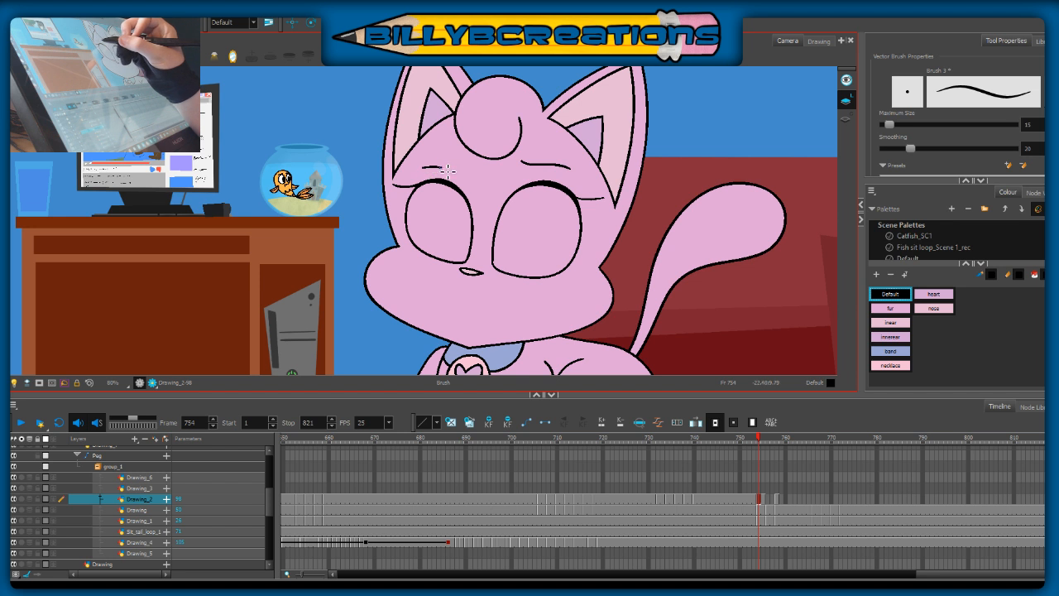
key("comma")
key("period")
key("comma")
key("period")
Step: Step through the frames around 754 to check how the eyes and eyebrows move
key("period")
key("period")
key("period")
key("period")
key("comma")
key("comma")
key("comma")
key("comma")
key("comma")
key("period")
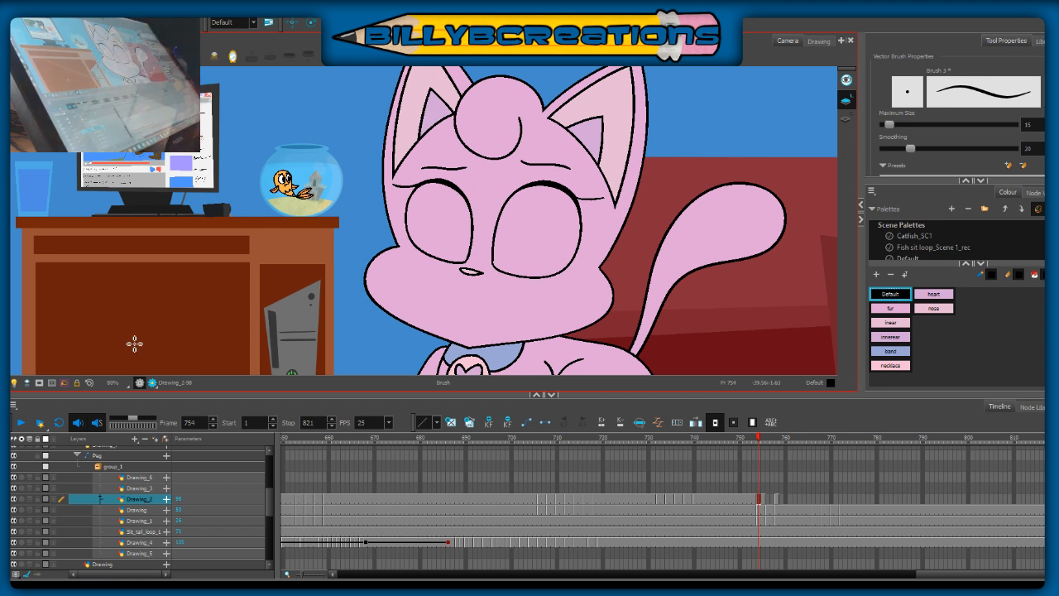
key("comma")
key("period")
Step: Enable onion skin for Drawing_2 and draw a tall oval pupil against the inner right edge of each eye
left_click(29, 498)
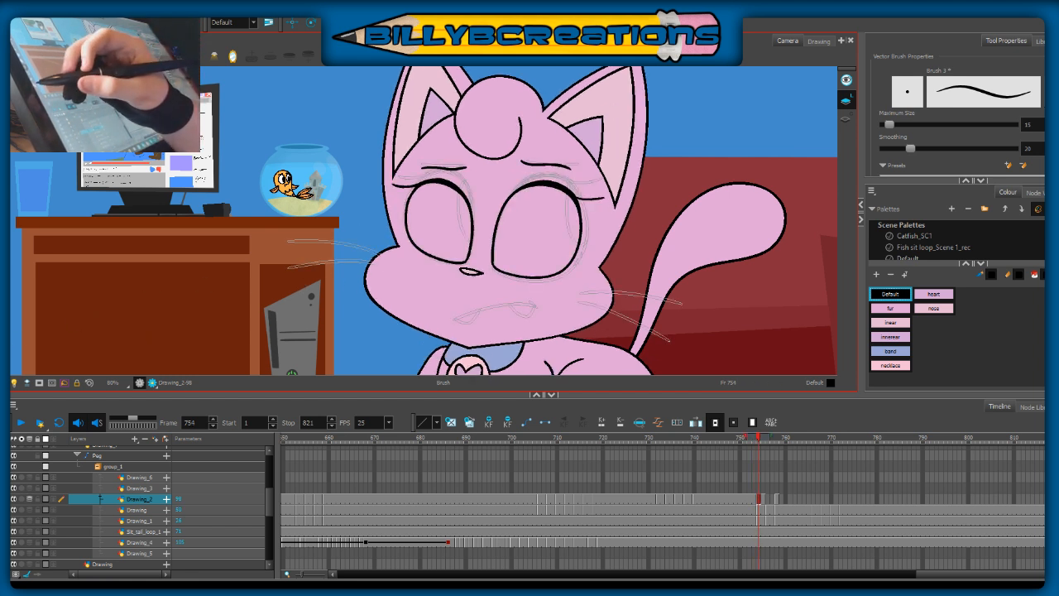
mouse_move(461, 197)
left_mouse_down()
mouse_move(453, 219)
mouse_move(470, 254)
left_mouse_up()
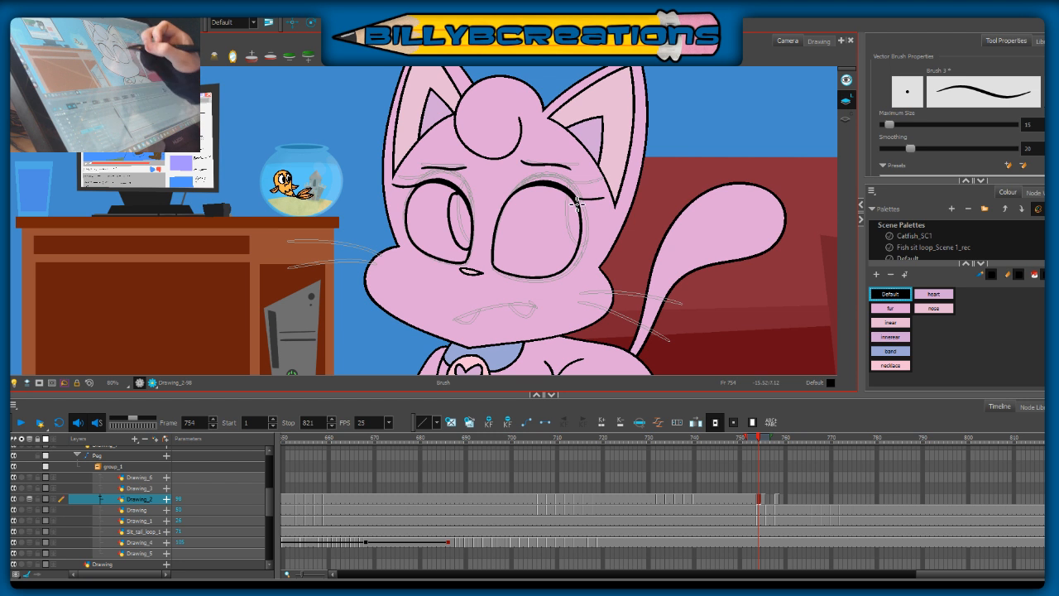
mouse_move(570, 200)
left_mouse_down()
mouse_move(554, 220)
mouse_move(563, 250)
left_mouse_up()
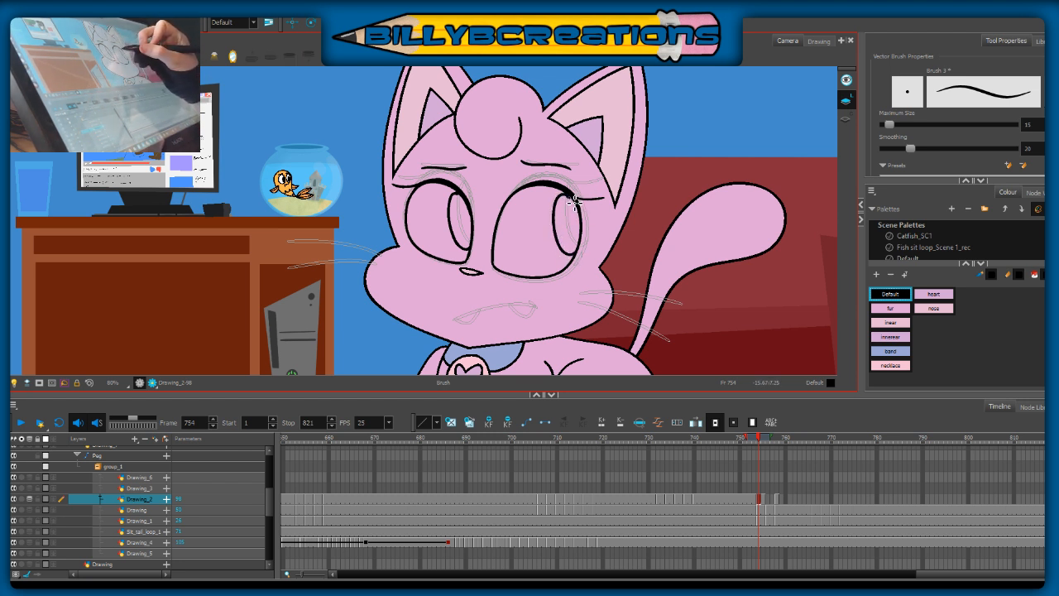
left_click_drag(574, 200, 582, 250)
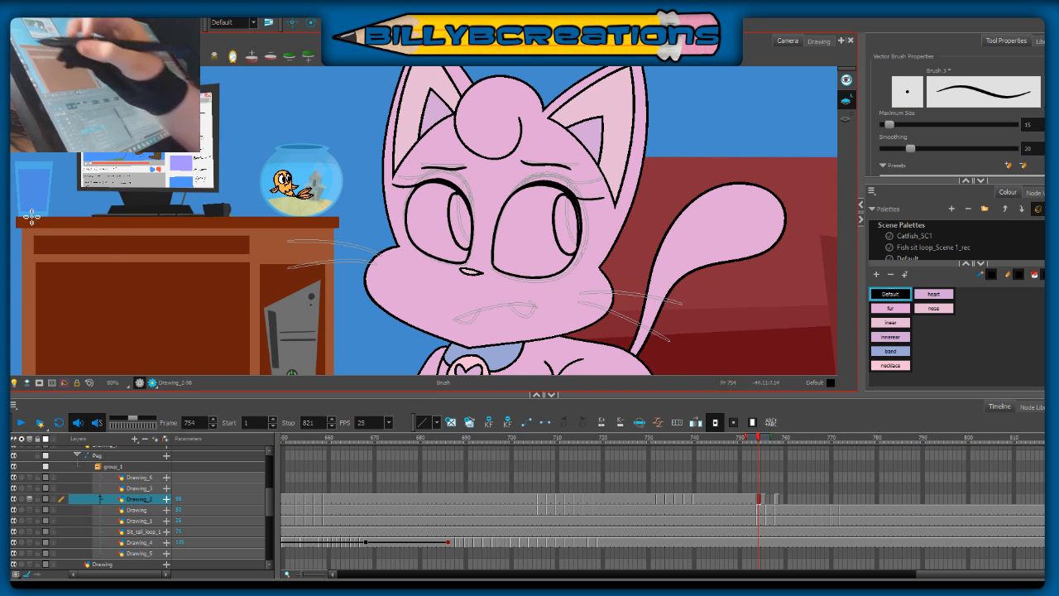
Step: Paint both pupils black with the Default swatch, then return to the Brush
key("alt+i")
left_click(446, 219)
left_click(546, 217)
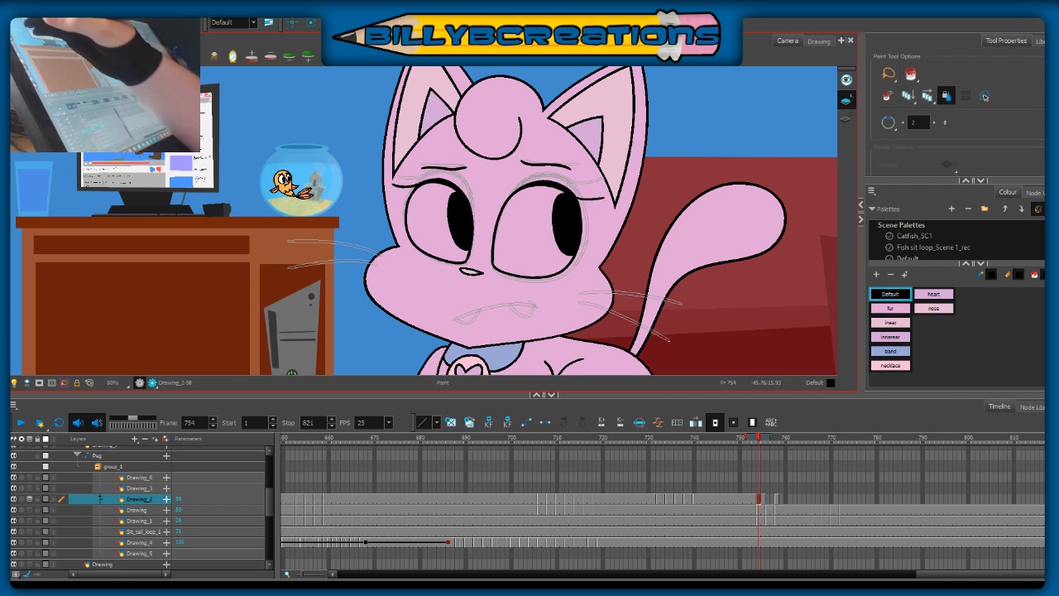
key("alt+b")
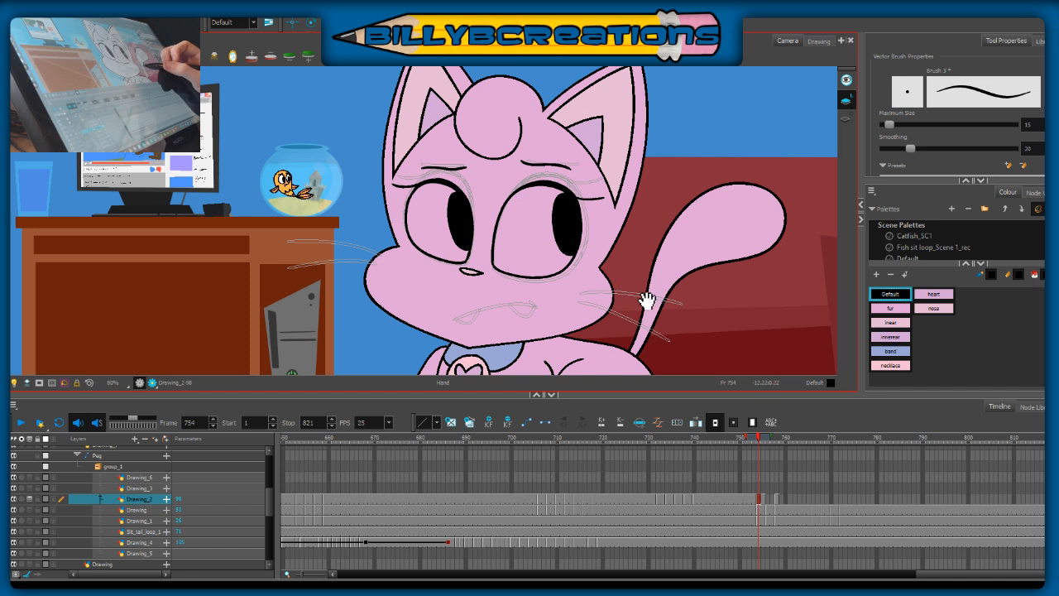
Step: Draw the upper whisker on the right-hand cheek over the onion-skin guide, undoing and redrawing the stroke until its curve fits
left_click_drag(648, 302, 639, 273)
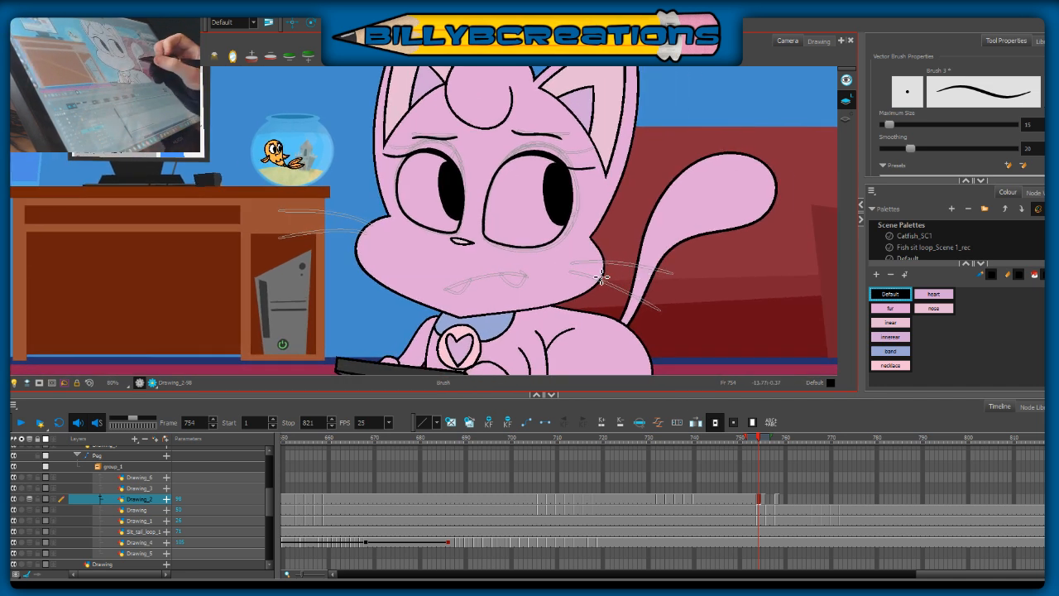
key("comma")
key("period")
key("comma")
key("period")
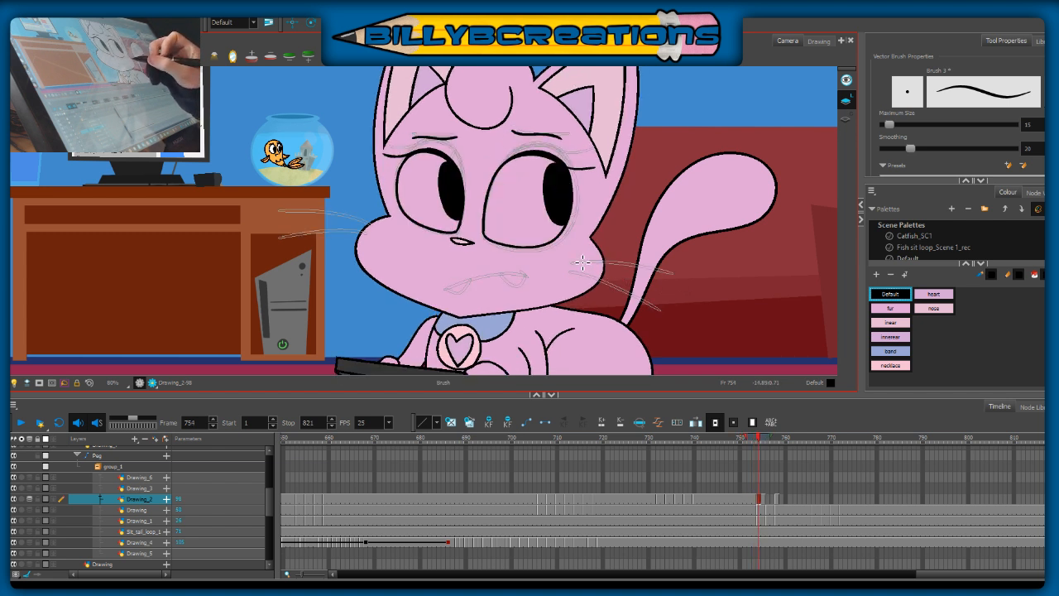
left_click_drag(572, 262, 658, 270)
key("ctrl+z")
left_click_drag(571, 261, 665, 265)
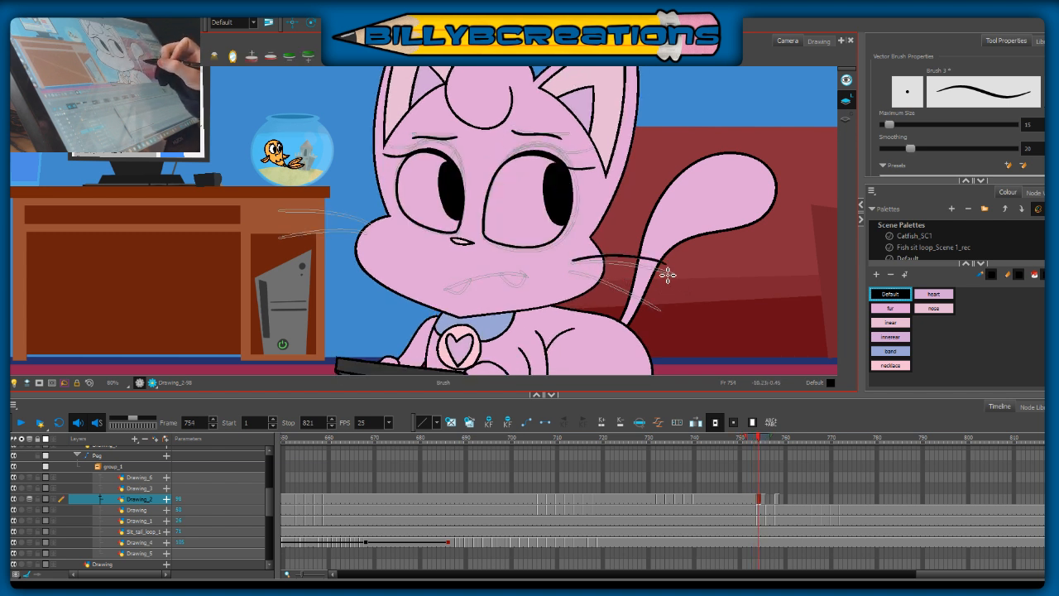
left_click_drag(571, 272, 659, 287)
key("ctrl+z")
key("ctrl+z")
left_click_drag(572, 260, 659, 265)
key("ctrl+z")
left_click_drag(573, 261, 666, 261)
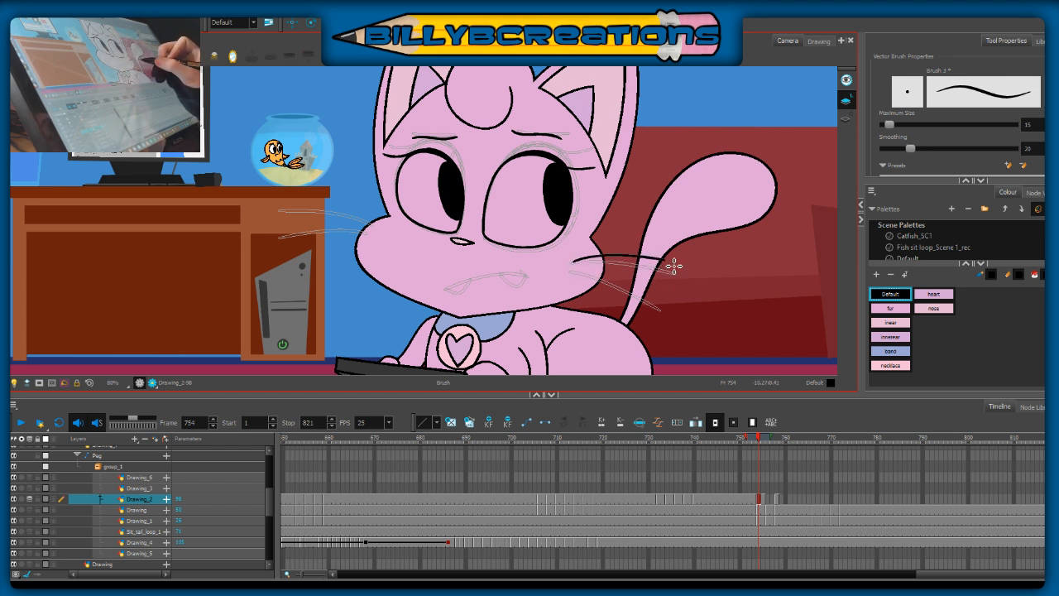
key("ctrl+z")
left_click_drag(588, 261, 673, 268)
key("ctrl+z")
left_click_drag(573, 261, 673, 267)
key("ctrl+z")
left_click_drag(574, 262, 673, 271)
Step: Draw the lower whisker on the right-hand cheek sloping outward and down, redoing the stroke until it follows the onion-skin guide
key("ctrl+z")
left_click_drag(574, 262, 673, 268)
left_click_drag(573, 274, 672, 298)
key("ctrl+z")
left_click_drag(572, 273, 658, 294)
key("ctrl+z")
left_click_drag(571, 273, 658, 293)
key("ctrl+z")
mouse_move(573, 274)
left_mouse_down()
mouse_move(608, 279)
mouse_move(668, 307)
mouse_move(662, 313)
left_mouse_up()
Step: Try drawing two curved whiskers on the left-hand cheek, slightly above the onion-skin guides
left_click_drag(366, 224, 299, 203)
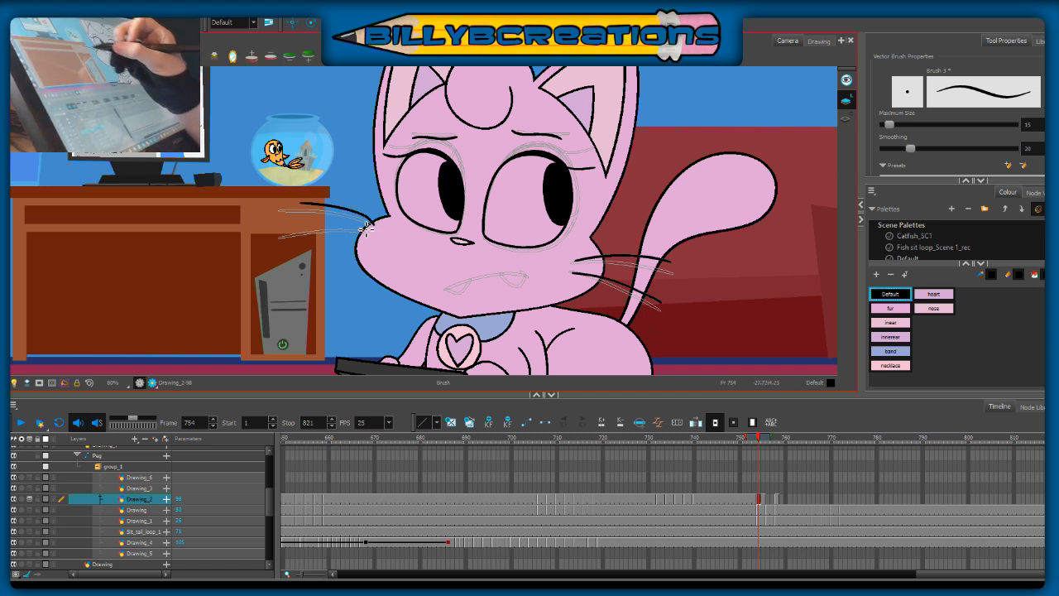
key("ctrl+z")
left_click_drag(376, 222, 298, 204)
key("ctrl+z")
left_click_drag(376, 222, 295, 203)
left_click_drag(370, 236, 282, 229)
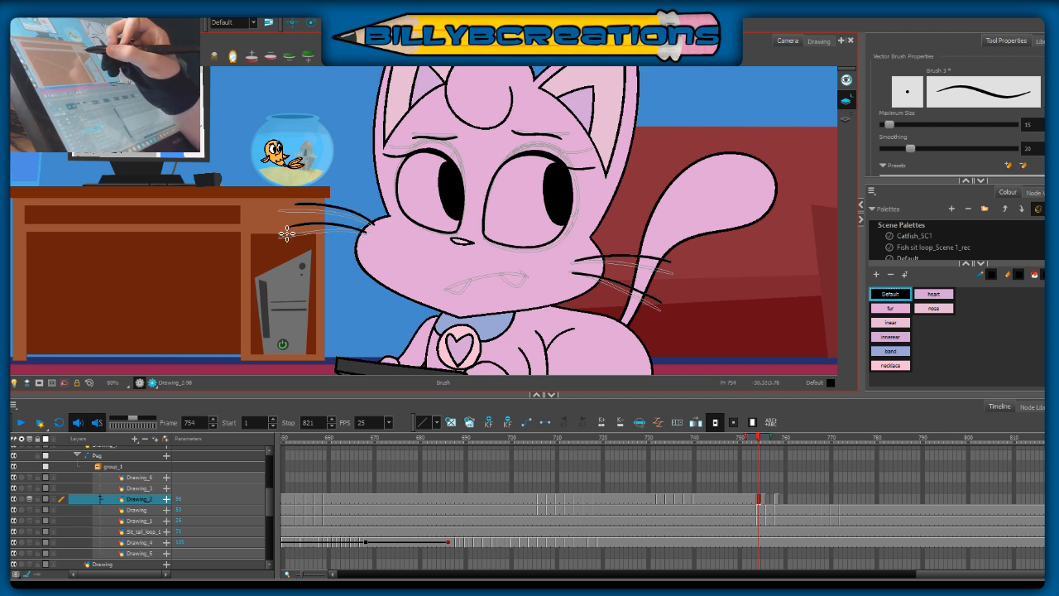
Step: Turn off onion skin and compare the whiskers at frame 754 with those on frame 753
key("alt+o")
key("comma")
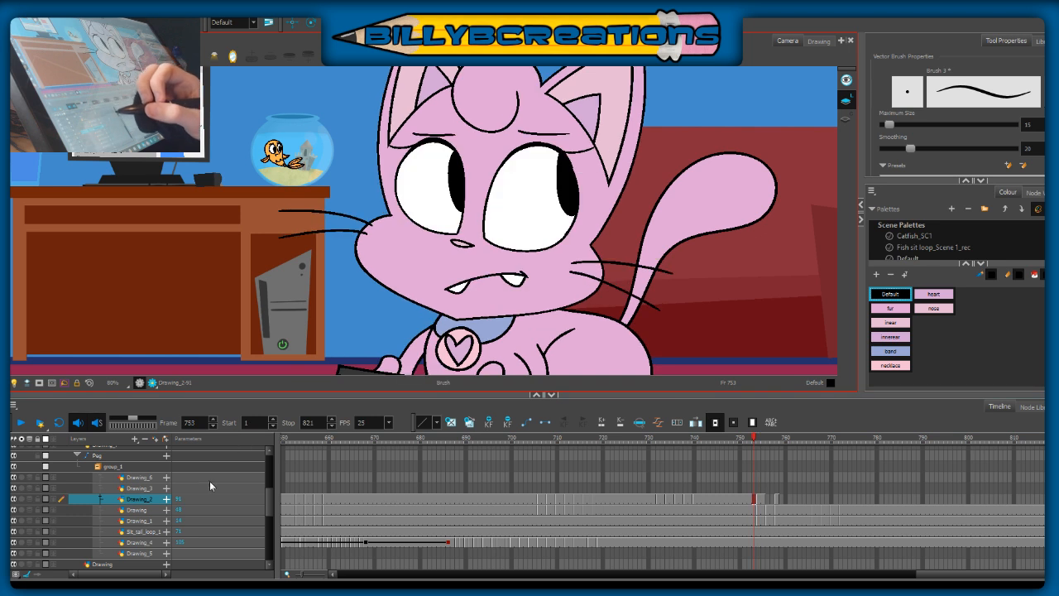
key("period")
key("comma")
key("period")
Step: Undo the two left-hand whiskers and flip through the frames around 754 to judge the motion
key("ctrl+z")
key("ctrl+z")
key("period")
key("period")
key("comma")
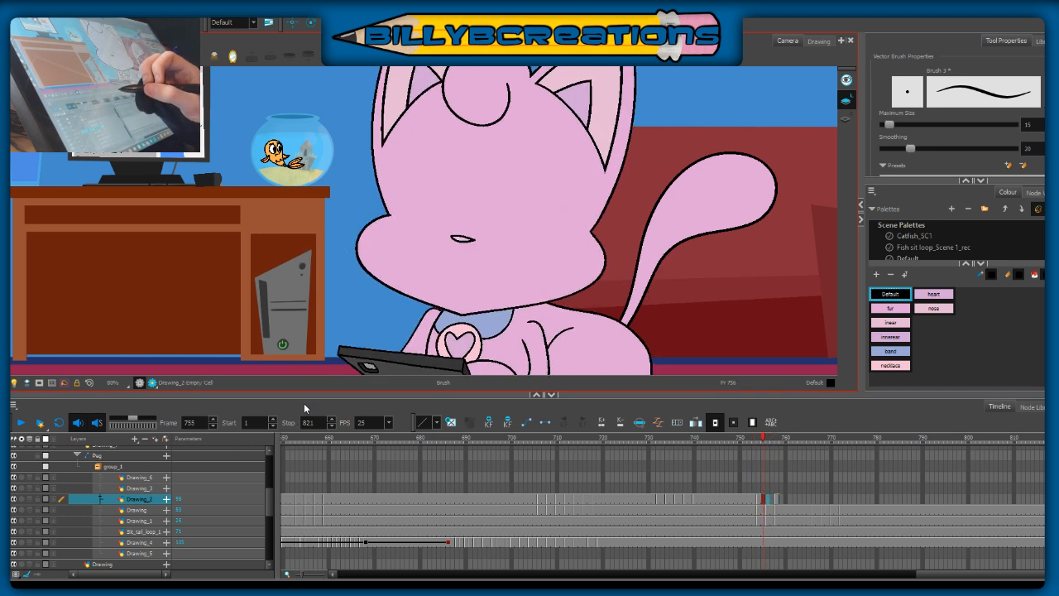
key("comma")
key("period")
key("period")
key("comma")
key("period")
key("comma")
key("period")
key("comma")
Step: Select the lower right-hand whisker, shift its inner end slightly upward, compare with frame 753, and return to the Brush
key("period")
key("alt+s")
left_click(642, 297)
left_click_drag(572, 288, 571, 283)
left_click(575, 335)
key("comma")
key("period")
key("alt+b")
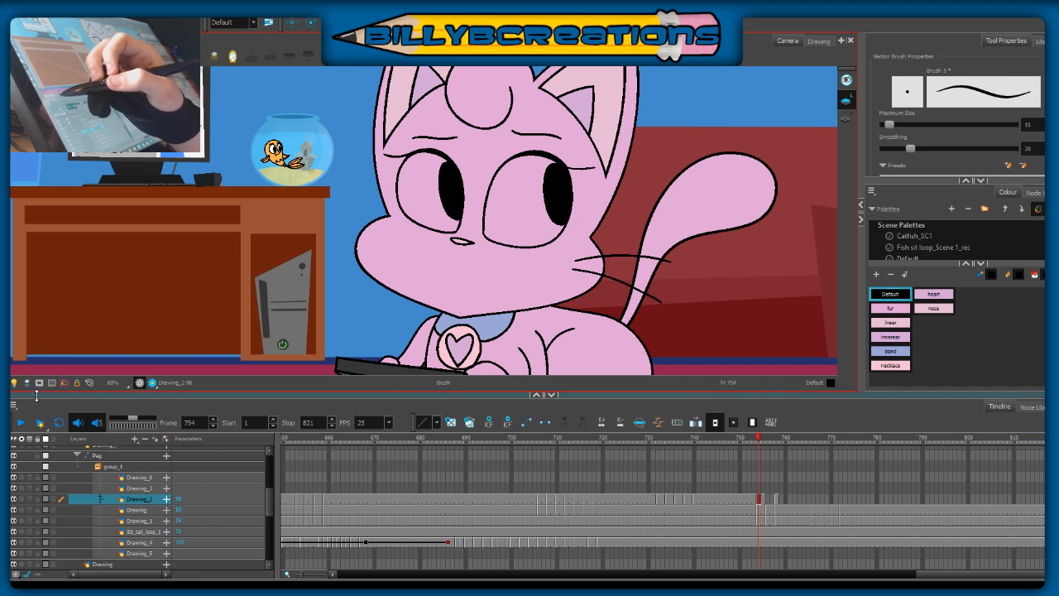
Step: Turn on onion skin at frame 754 and draw the two left-hand cheek whiskers along the guides
left_click(29, 499)
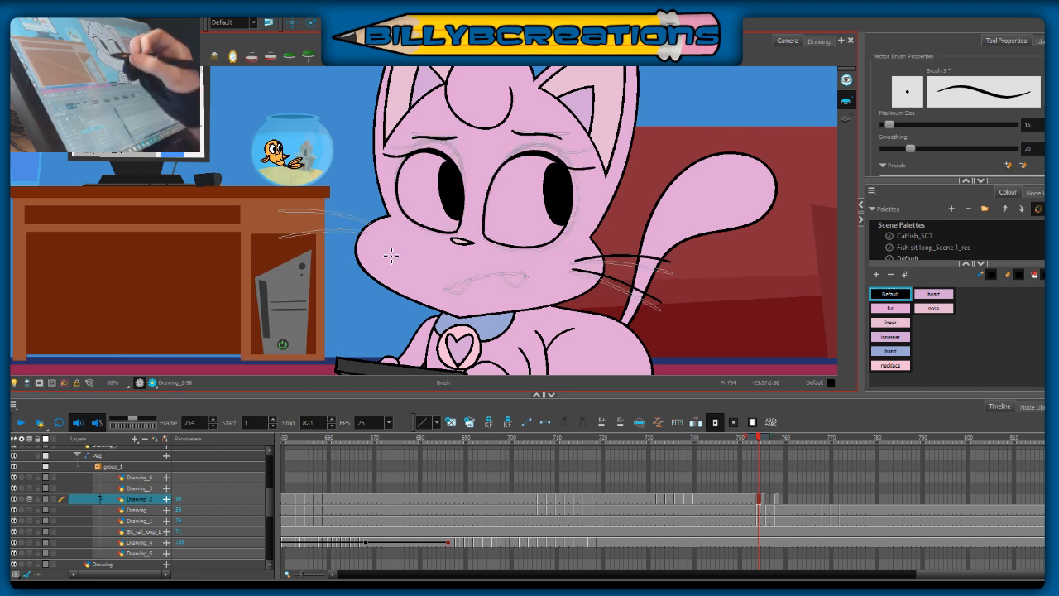
key("comma")
key("period")
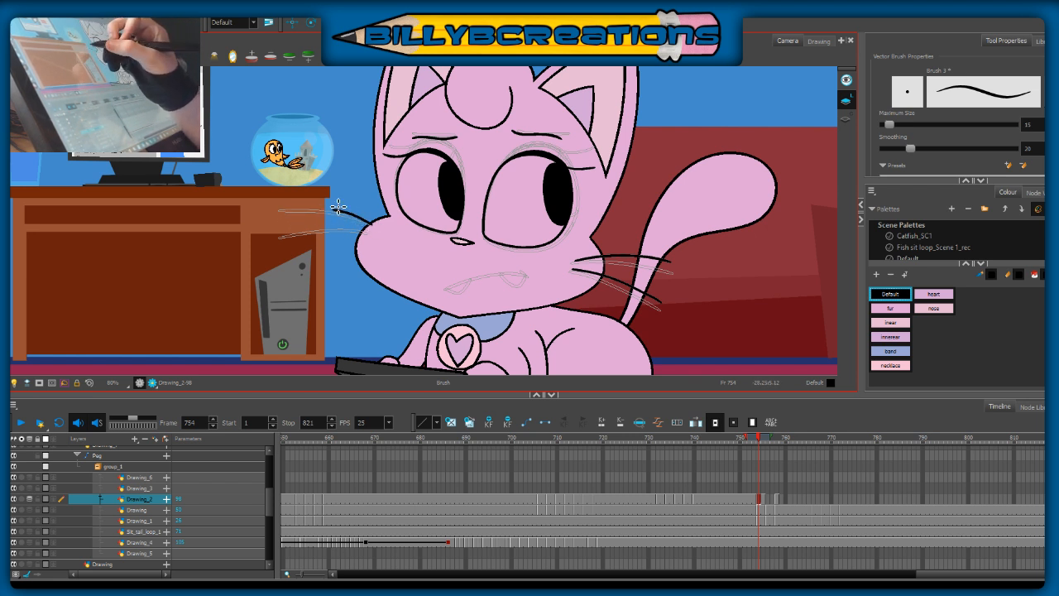
left_click_drag(360, 220, 280, 209)
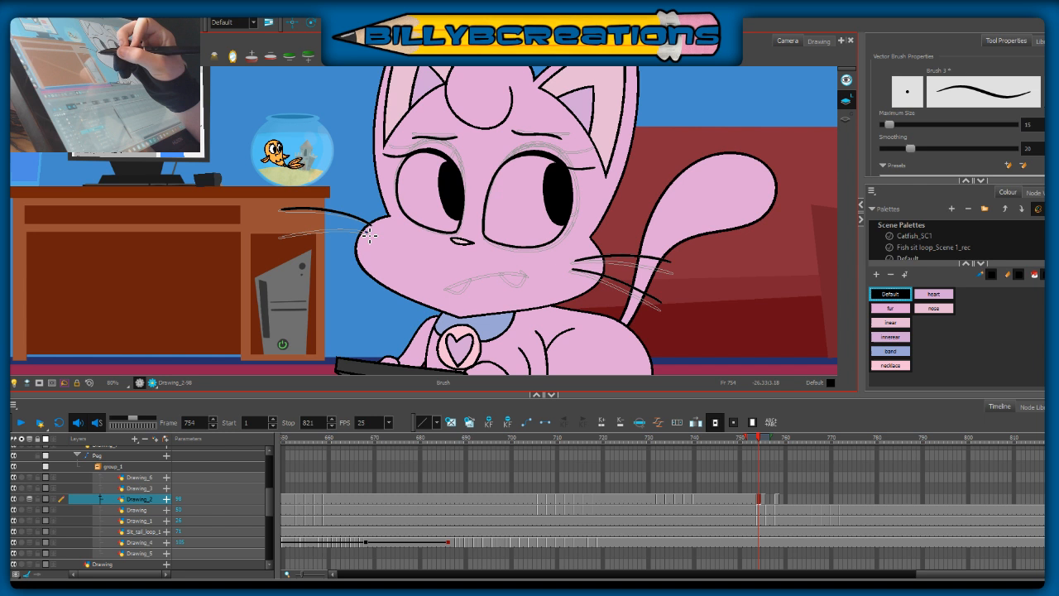
left_click_drag(366, 234, 278, 238)
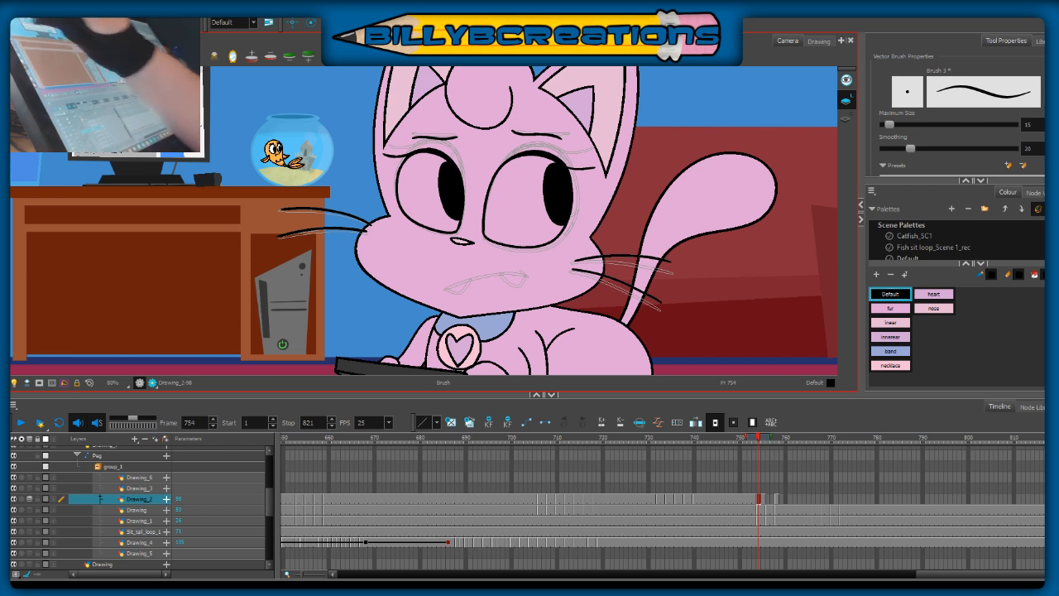
key("alt+s")
left_click(295, 236)
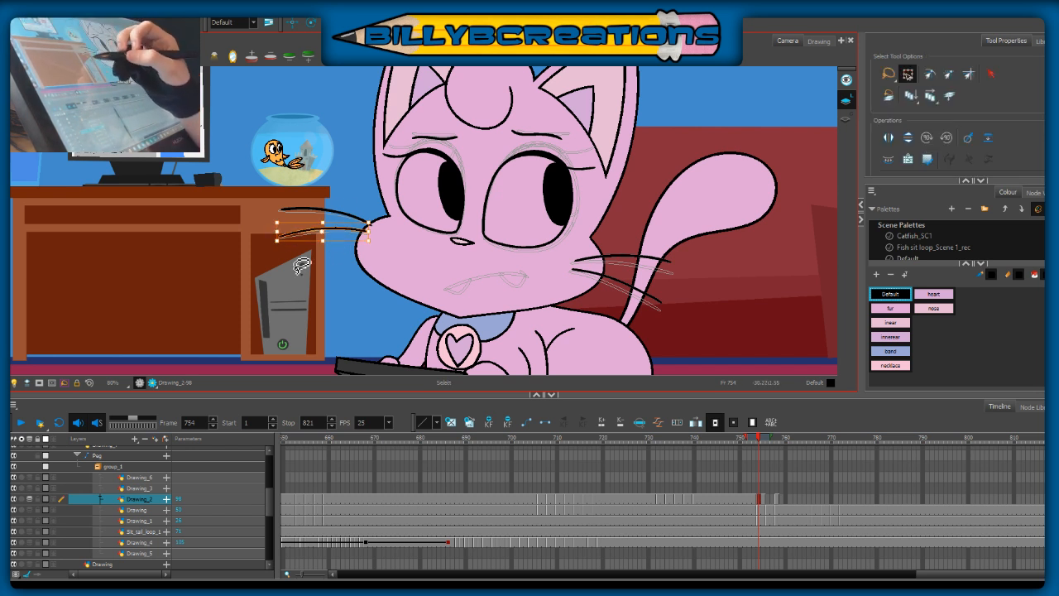
left_click(302, 266)
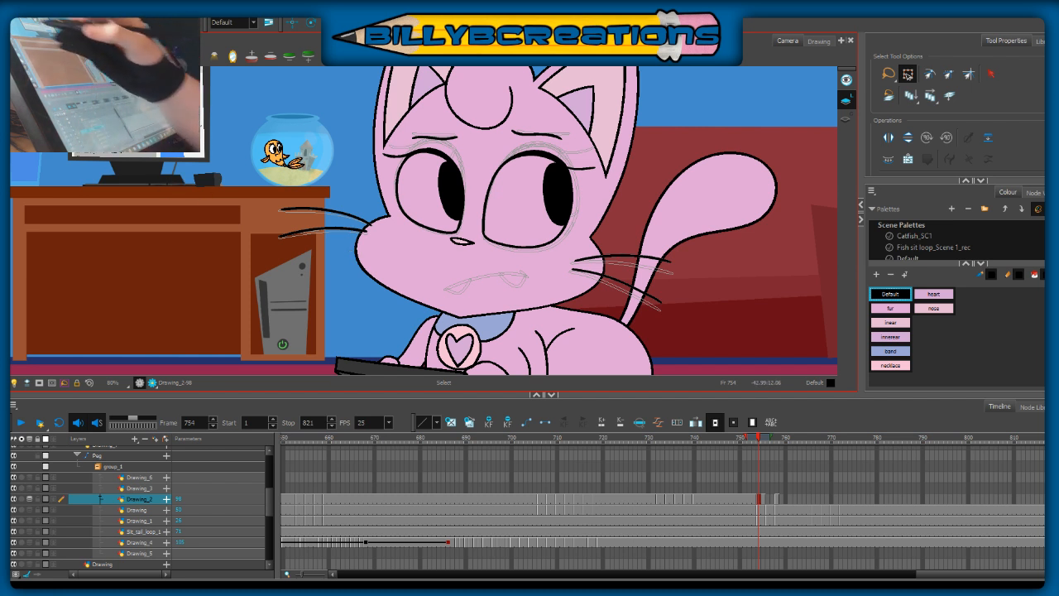
key("alt+b")
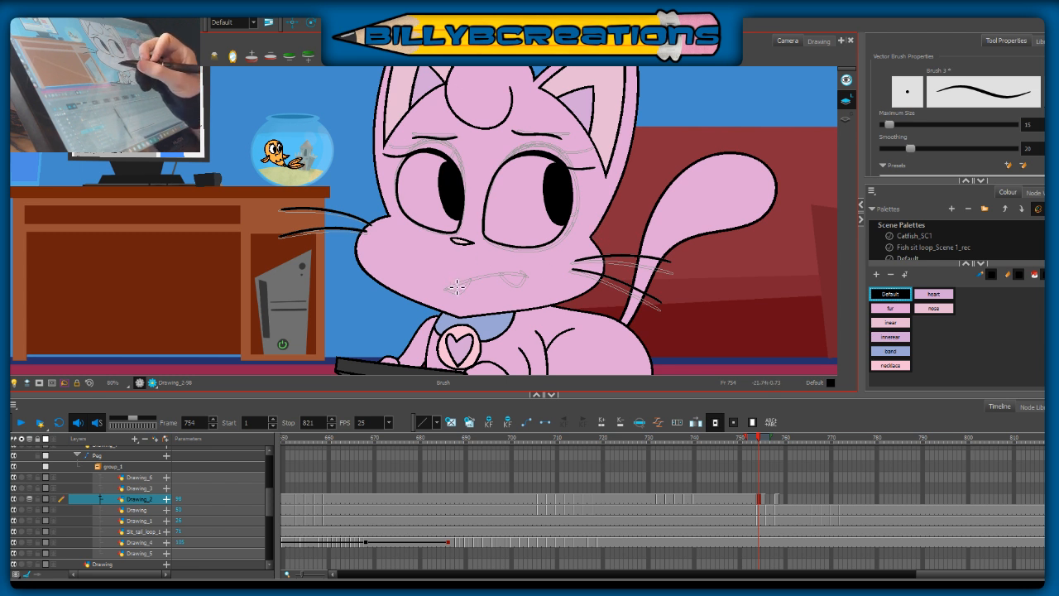
Step: Try drawing the mouth line at frame 754, undo it, and flip between frames 753 and 754 to compare
left_click_drag(445, 290, 515, 279)
key("ctrl+z")
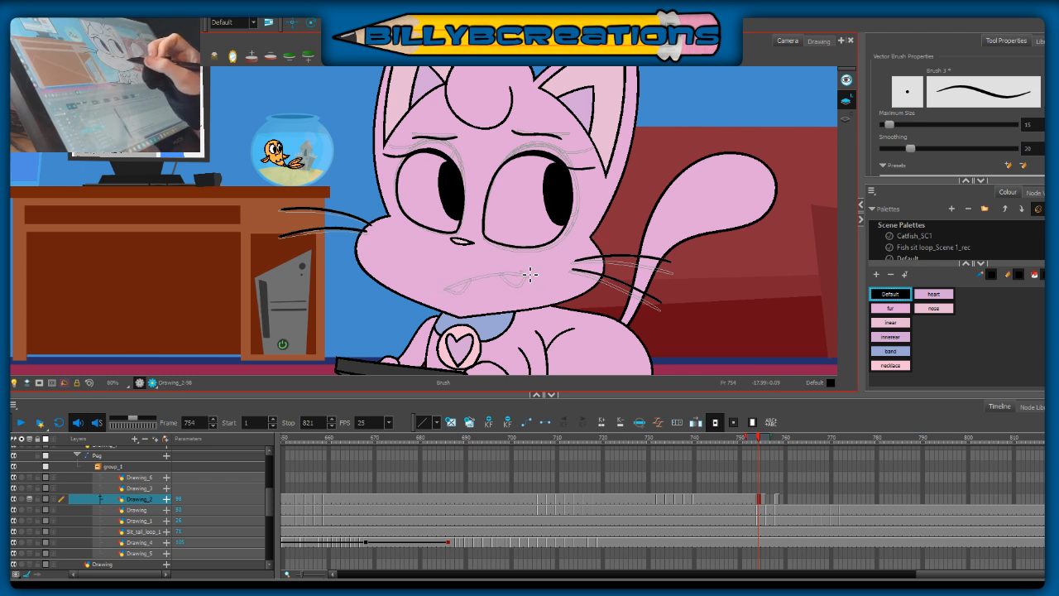
key("comma")
key("period")
key("comma")
key("period")
key("comma")
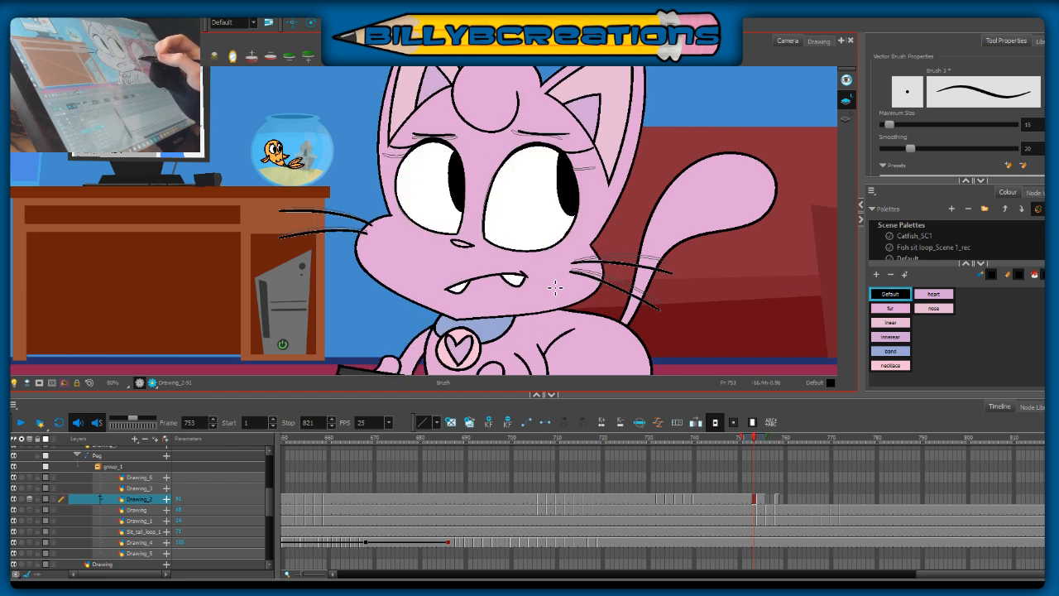
key("period")
key("comma")
key("period")
key("comma")
key("period")
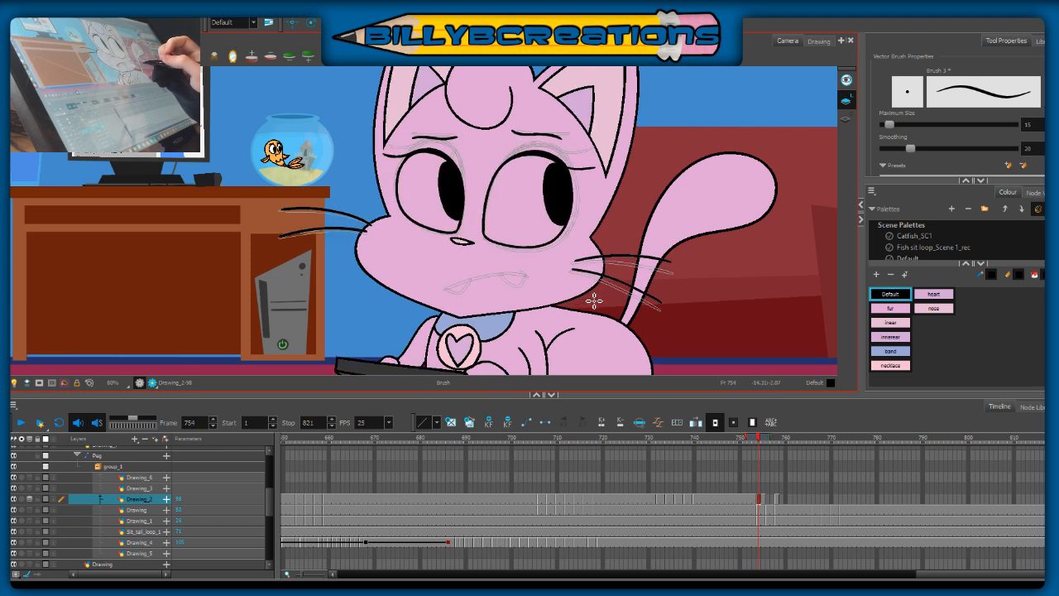
Step: Go to frame 756, extend the onion skin range further back, and draw the cat's mouth line with two fangs
key("period")
key("period")
key("period")
key("period")
key("comma")
key("comma")
key("comma")
key("period")
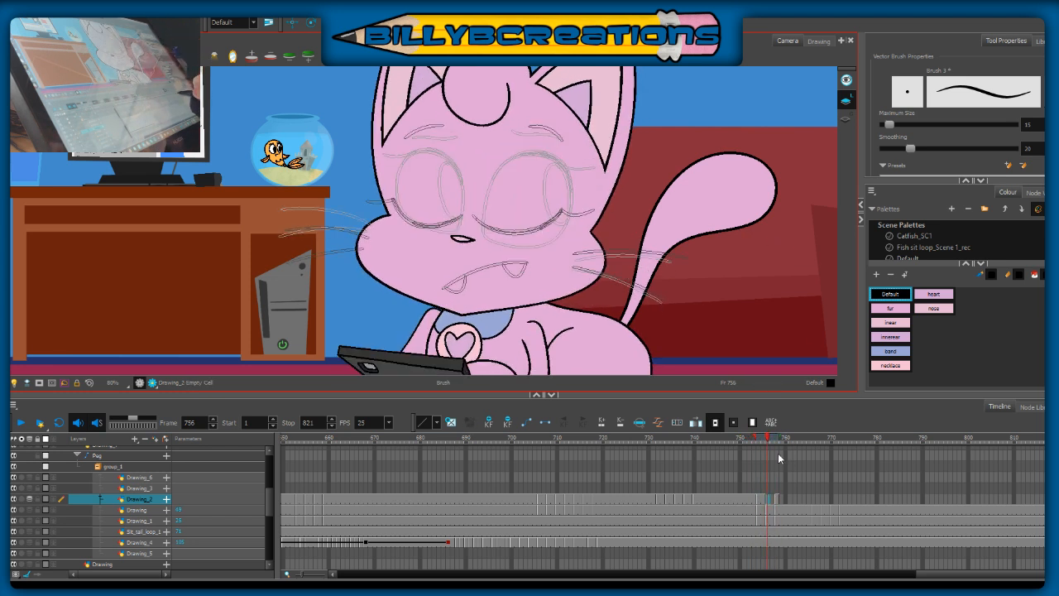
left_click_drag(756, 437, 753, 437)
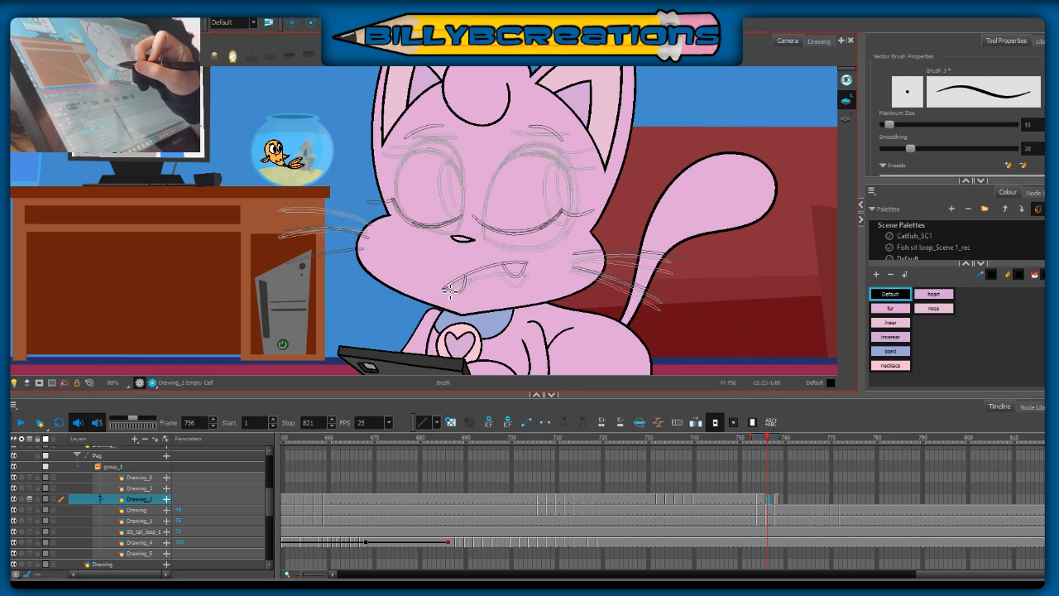
left_click_drag(447, 291, 527, 270)
key("ctrl+z")
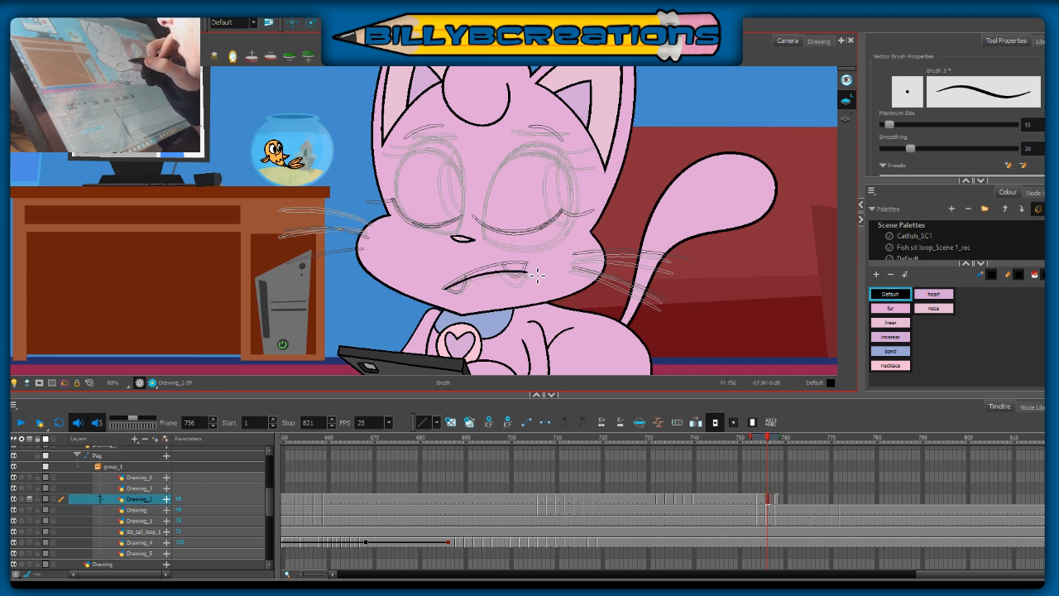
mouse_move(451, 291)
left_mouse_down()
mouse_move(494, 272)
mouse_move(530, 276)
left_mouse_up()
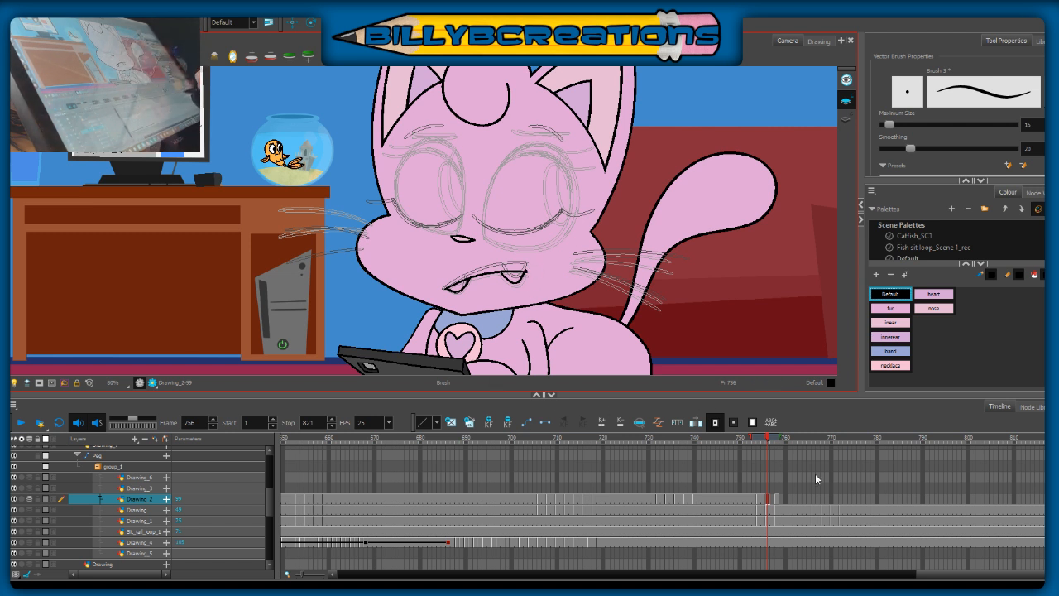
Step: Return to frame 754 and draw the mouth line with its two fangs along the onion-skin guides
left_click(773, 499)
left_click(759, 499)
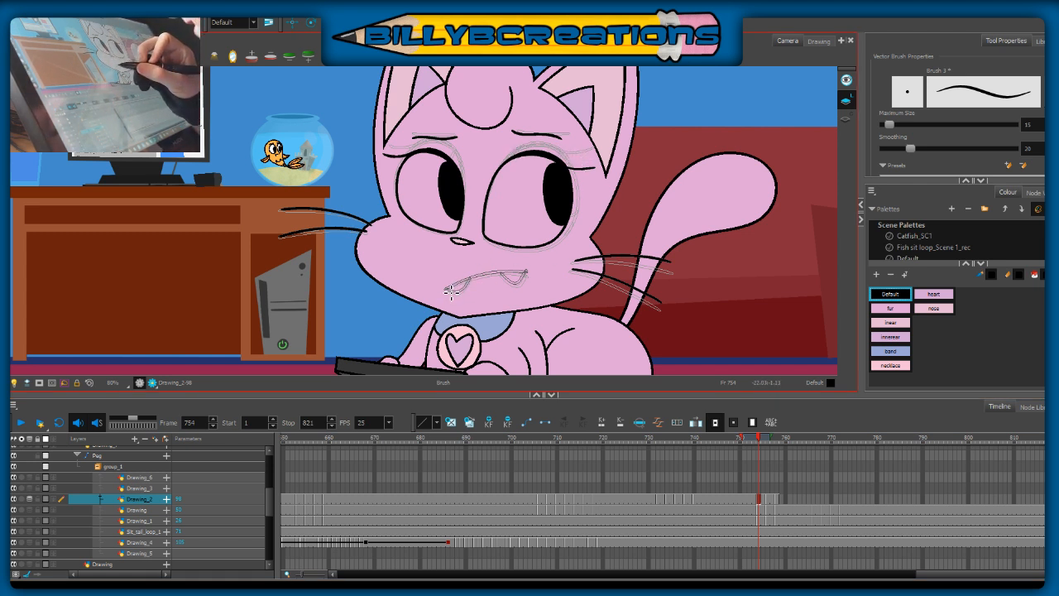
mouse_move(450, 294)
left_mouse_down()
mouse_move(497, 278)
mouse_move(492, 290)
mouse_move(511, 290)
mouse_move(457, 288)
mouse_move(531, 277)
left_mouse_up()
key("ctrl+z")
key("alt+b")
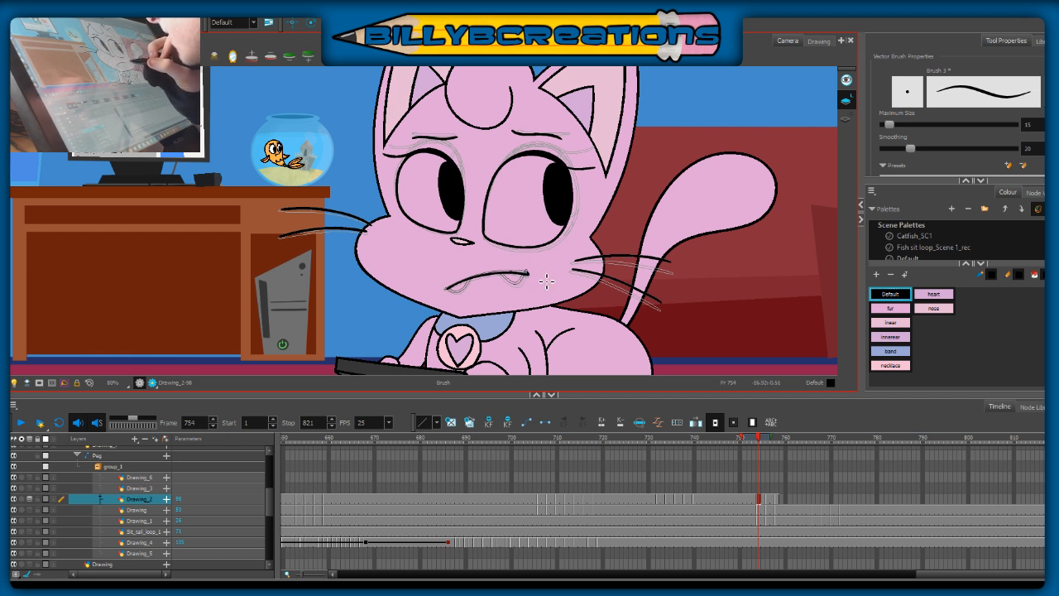
left_click_drag(460, 296, 473, 280)
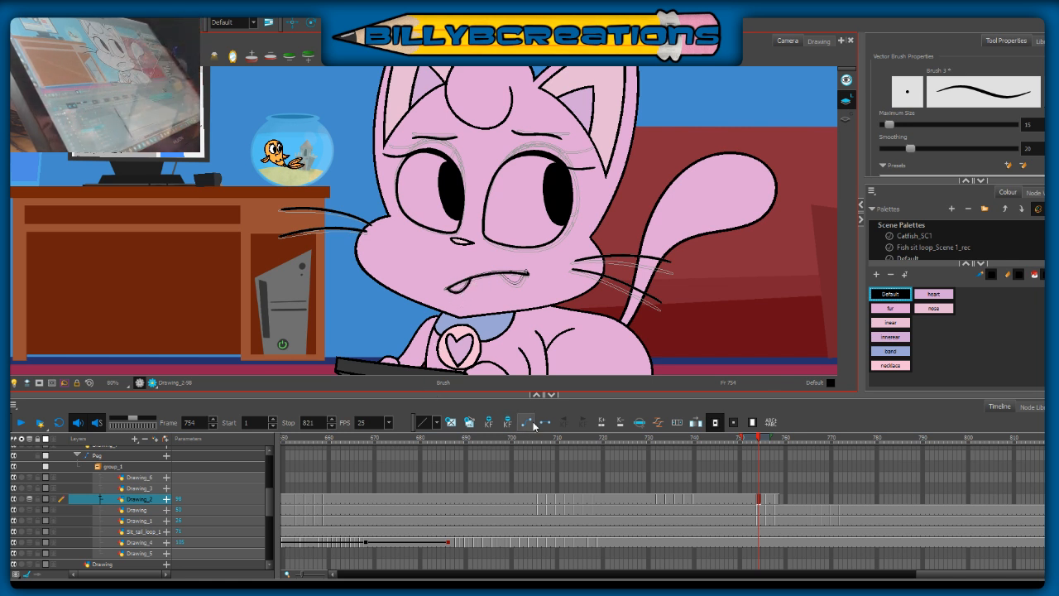
mouse_move(501, 275)
left_mouse_down()
mouse_move(513, 285)
mouse_move(526, 266)
mouse_move(514, 287)
mouse_move(527, 281)
mouse_move(529, 271)
mouse_move(512, 286)
mouse_move(522, 287)
mouse_move(529, 268)
left_mouse_up()
key("ctrl+z")
key("ctrl+z")
mouse_move(453, 292)
left_mouse_down()
mouse_move(464, 294)
mouse_move(471, 275)
left_mouse_up()
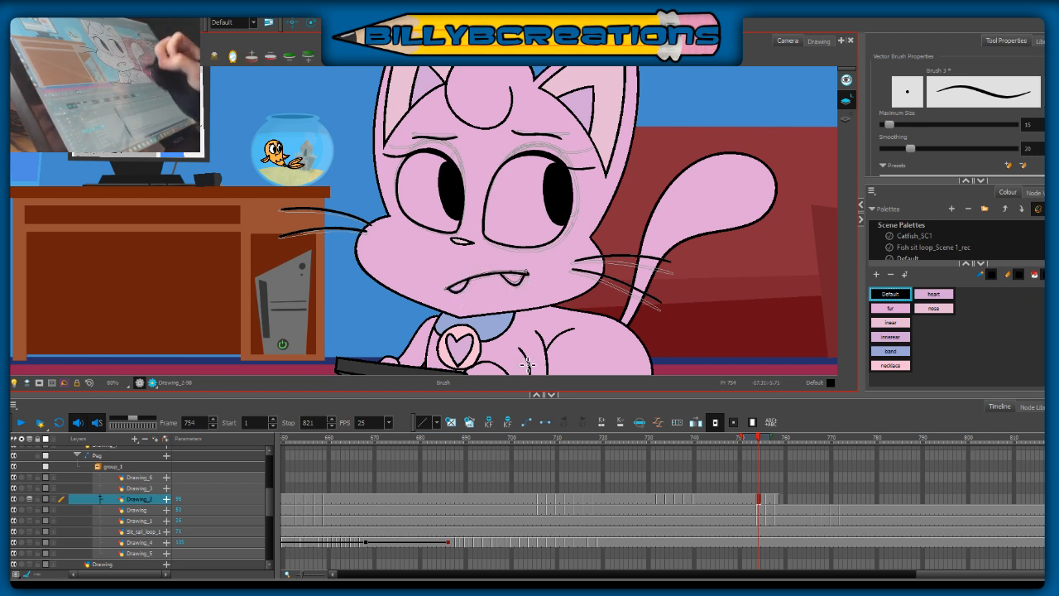
Step: Turn off onion skin and scrub through the frames up to 757 to check the mouth's motion
left_click(29, 499)
left_click(752, 448)
mouse_move(766, 450)
left_mouse_down()
mouse_move(784, 452)
mouse_move(771, 454)
left_mouse_up()
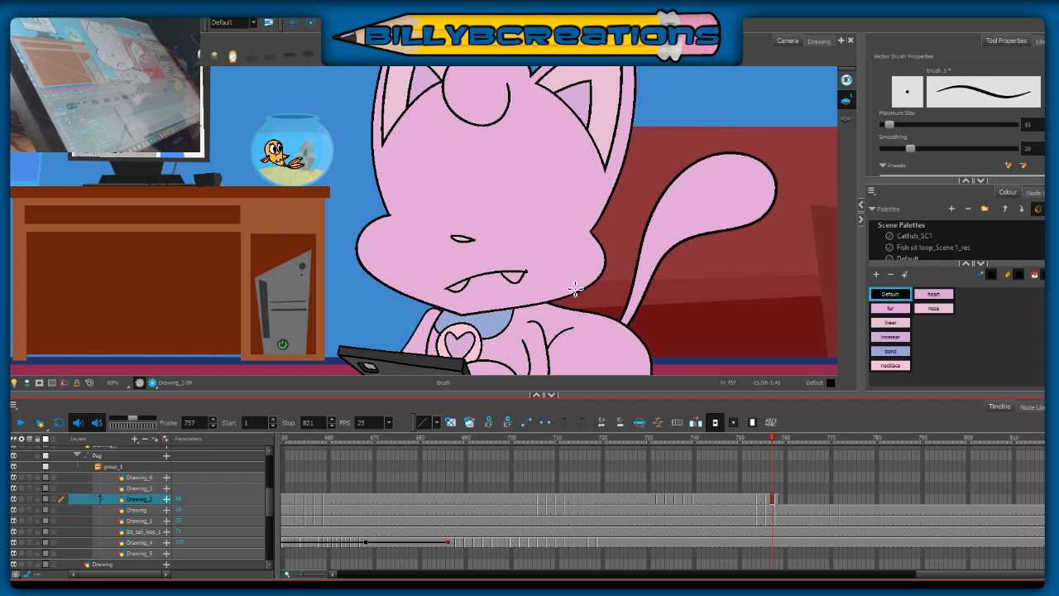
mouse_move(766, 437)
left_mouse_down()
mouse_move(755, 447)
mouse_move(771, 446)
left_mouse_up()
Step: Turn onion skin back on at frame 757 and draw the right-hand eye as a half-open outline, redoing the upper lid curve
key("alt+o")
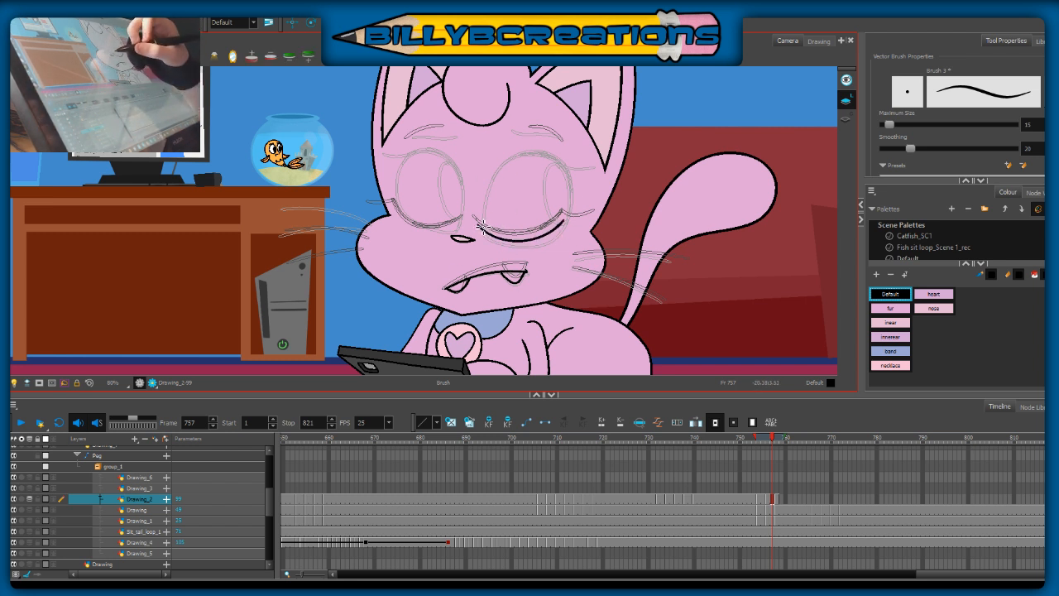
mouse_move(479, 225)
left_mouse_down()
mouse_move(514, 194)
mouse_move(556, 194)
mouse_move(567, 224)
left_mouse_up()
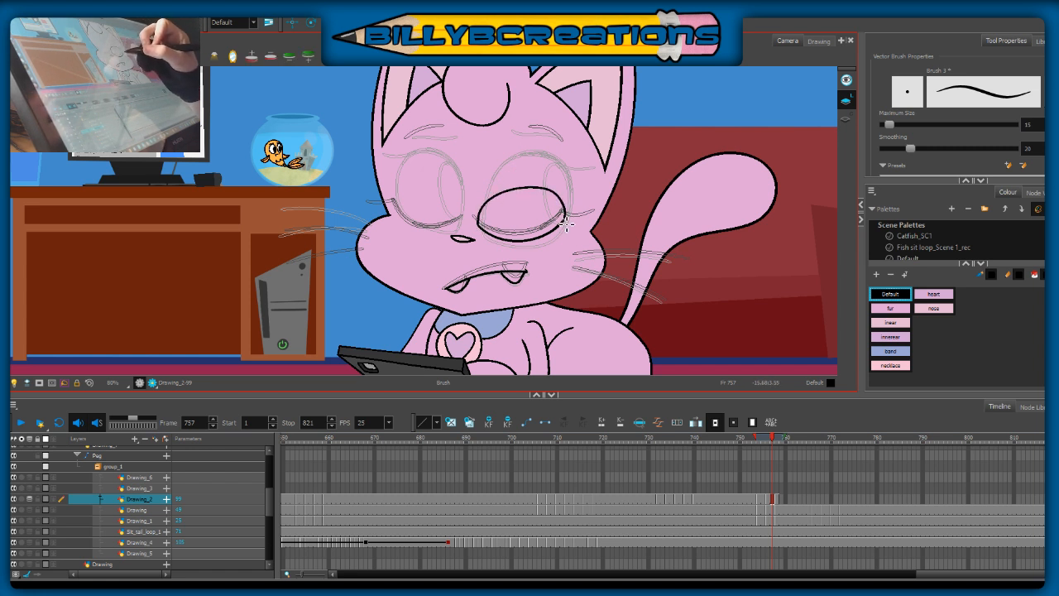
key("ctrl+z")
mouse_move(481, 228)
left_mouse_down()
mouse_move(487, 206)
mouse_move(556, 196)
left_mouse_up()
key("ctrl+z")
mouse_move(479, 231)
left_mouse_down()
mouse_move(499, 206)
mouse_move(554, 200)
mouse_move(567, 224)
left_mouse_up()
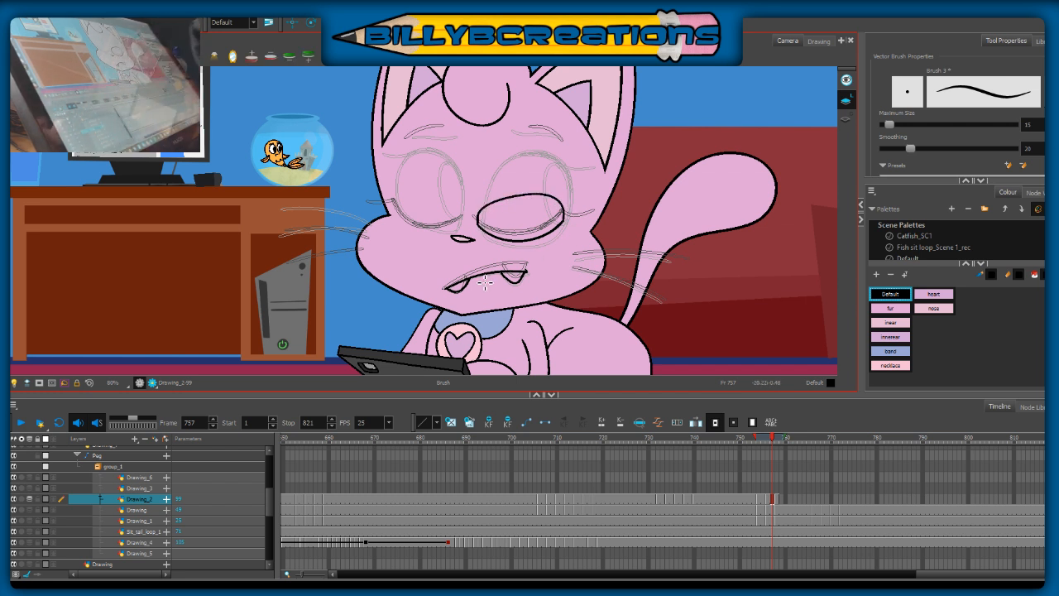
key("ctrl+z")
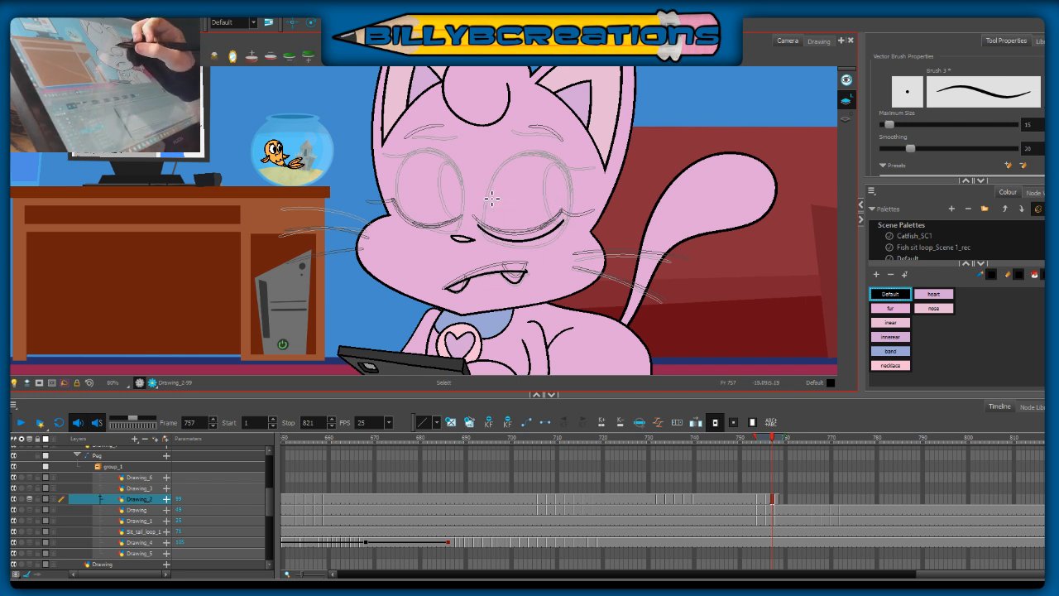
mouse_move(482, 229)
left_mouse_down()
mouse_move(480, 207)
mouse_move(477, 216)
mouse_move(514, 190)
mouse_move(563, 200)
mouse_move(568, 224)
left_mouse_up()
key("ctrl+z")
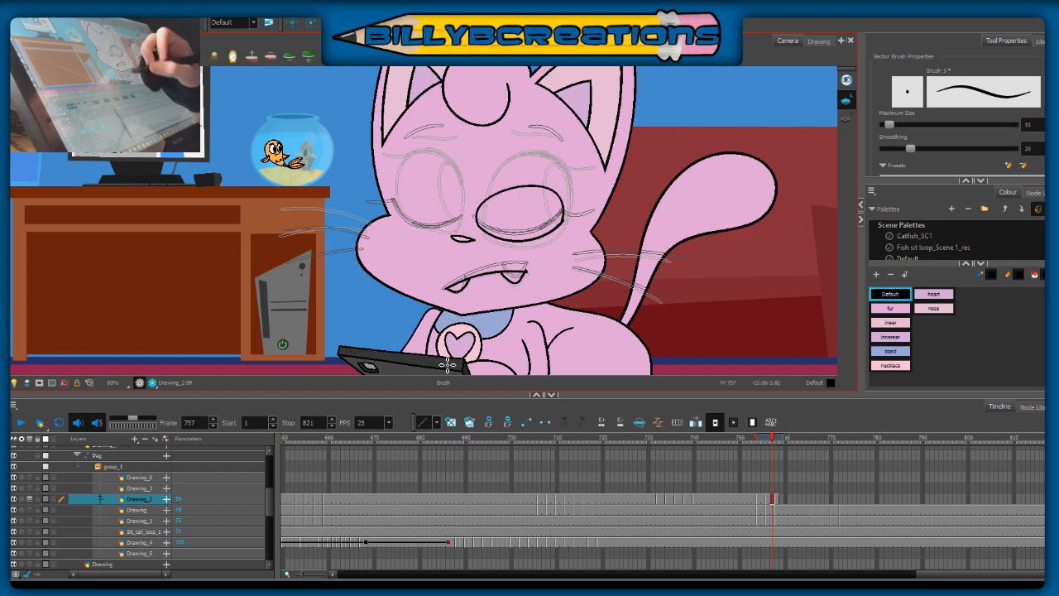
key("alt+s")
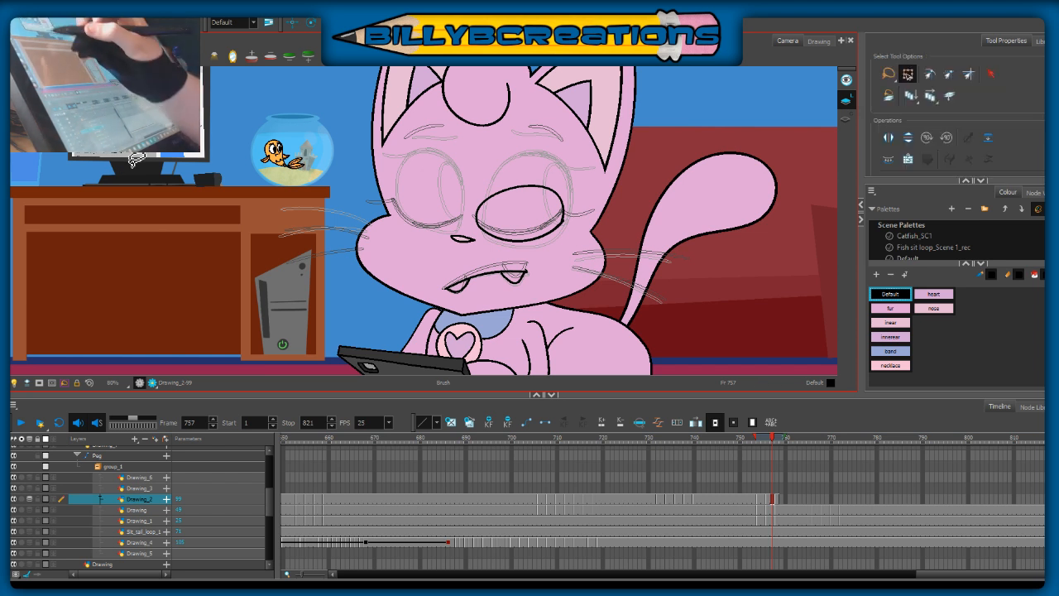
left_click(564, 219)
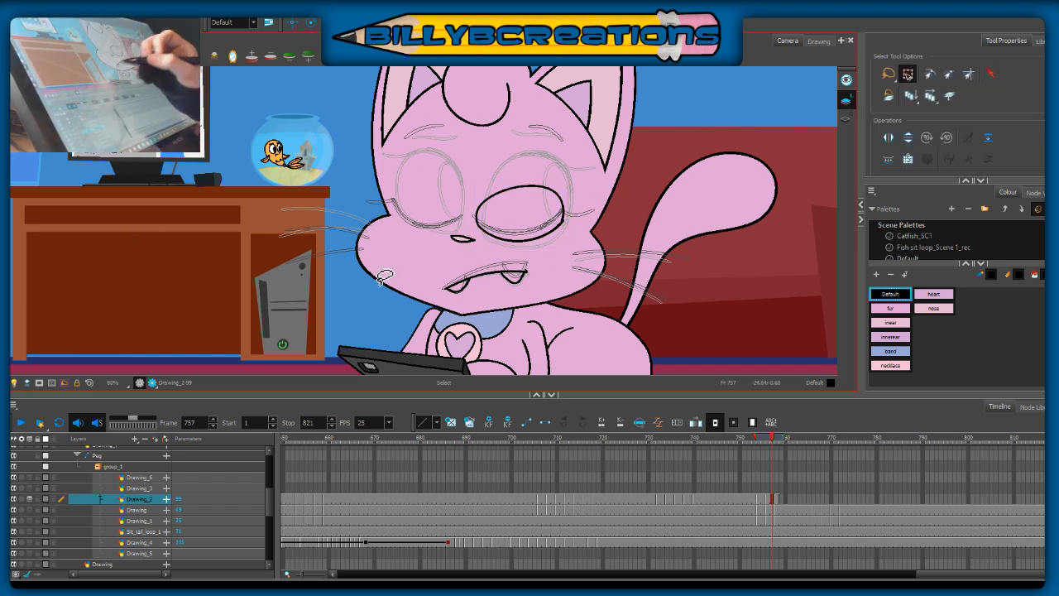
Step: Thicken the right-hand eye's upper lid with an outer eyelash and draw both eyebrows at frame 757
key("alt+b")
left_click_drag(556, 189, 583, 192)
key("ctrl+z")
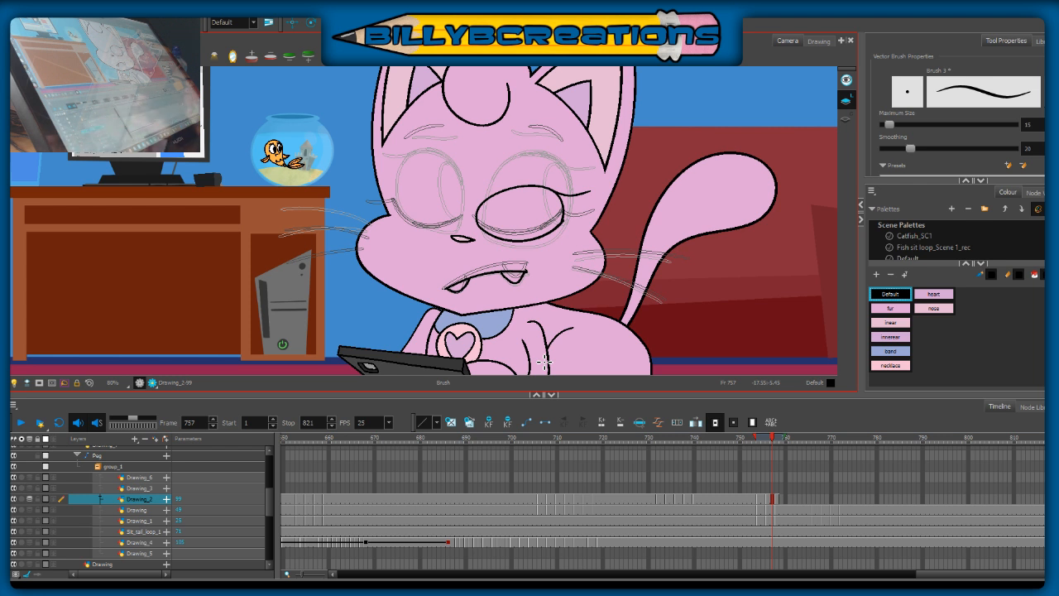
mouse_move(483, 212)
left_mouse_down()
mouse_move(525, 186)
mouse_move(542, 188)
left_mouse_up()
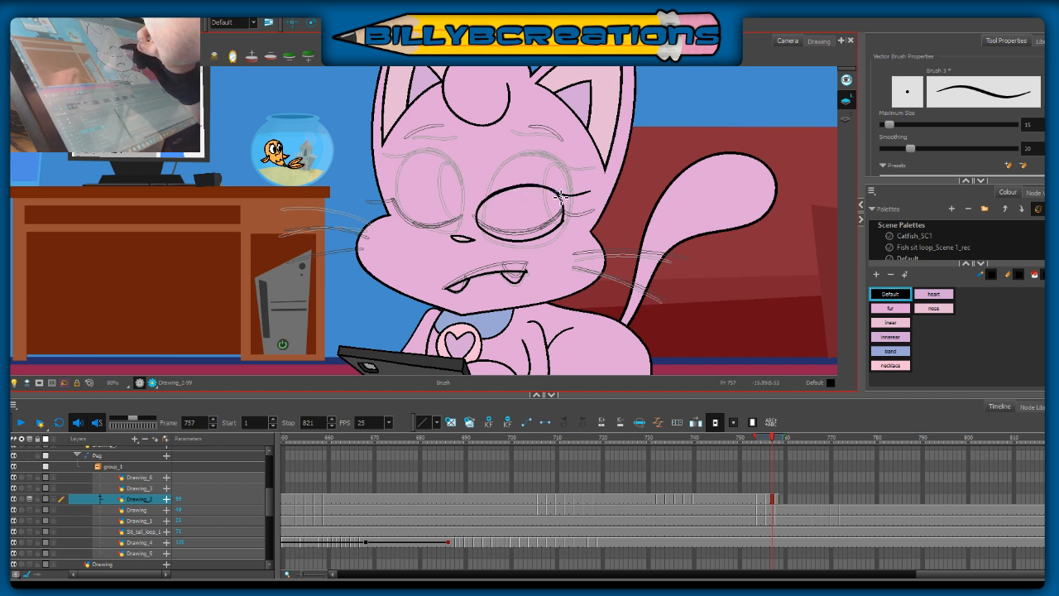
mouse_move(503, 194)
left_mouse_down()
mouse_move(558, 191)
mouse_move(558, 216)
left_mouse_up()
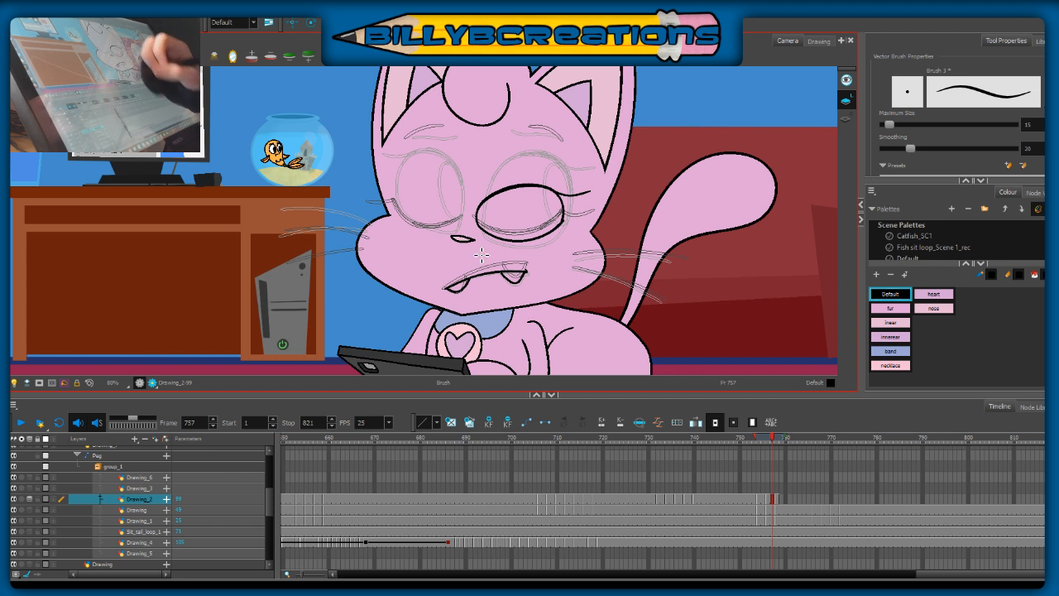
mouse_move(482, 202)
left_mouse_down()
mouse_move(527, 180)
mouse_move(492, 201)
mouse_move(556, 197)
left_mouse_up()
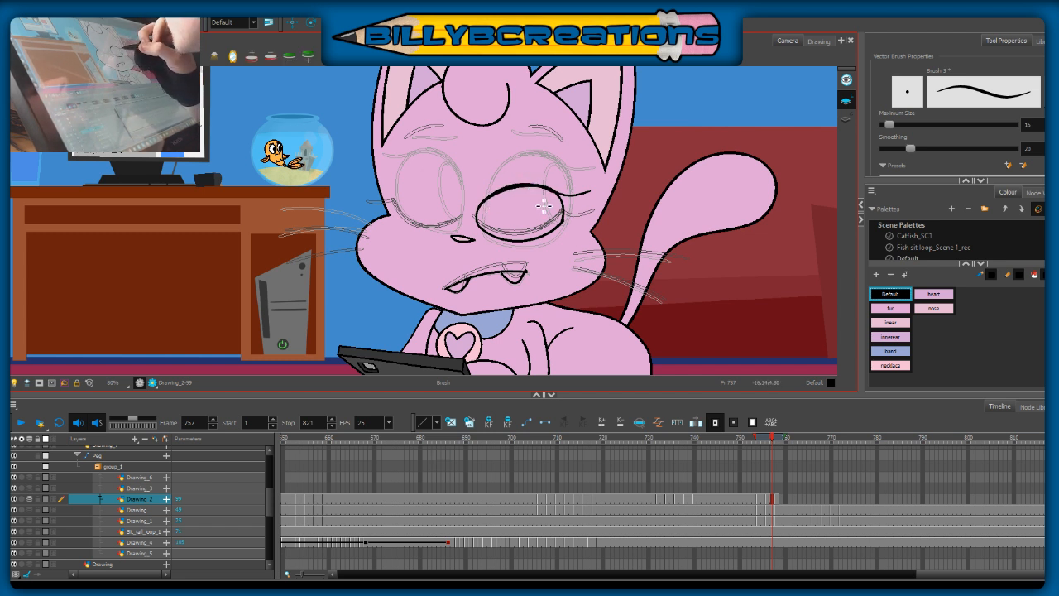
mouse_move(492, 201)
left_mouse_down()
mouse_move(537, 188)
mouse_move(565, 207)
left_mouse_up()
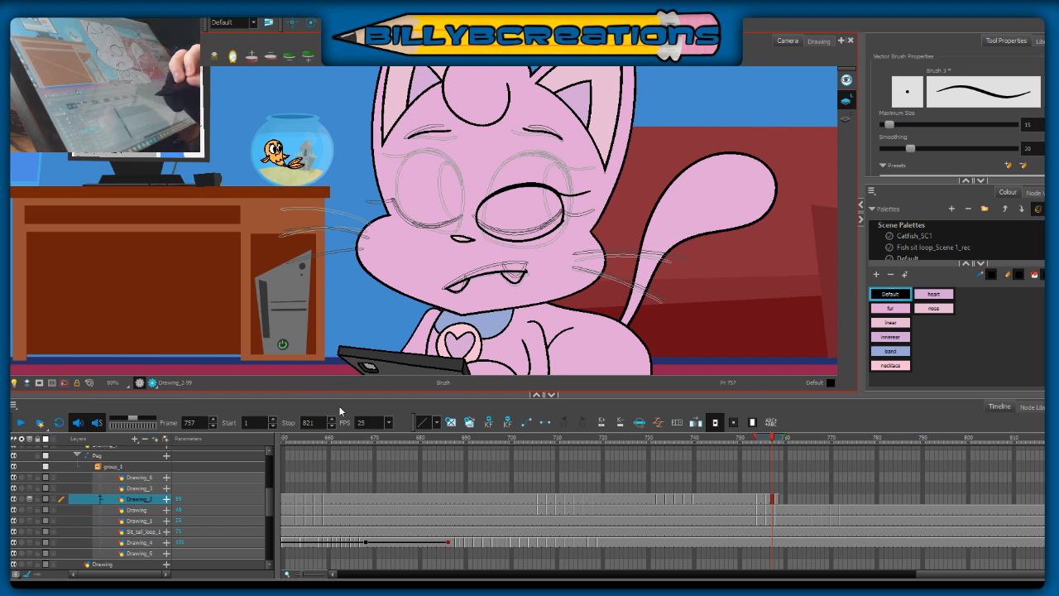
Step: Draw the pupil at the outer side of the right-hand eye at frame 757 and fill it with black
left_click_drag(543, 183, 547, 233)
left_click_drag(558, 195, 553, 232)
key("ctrl+z")
mouse_move(557, 195)
left_mouse_down()
mouse_move(561, 213)
mouse_move(545, 240)
left_mouse_up()
key("i")
left_click(548, 211)
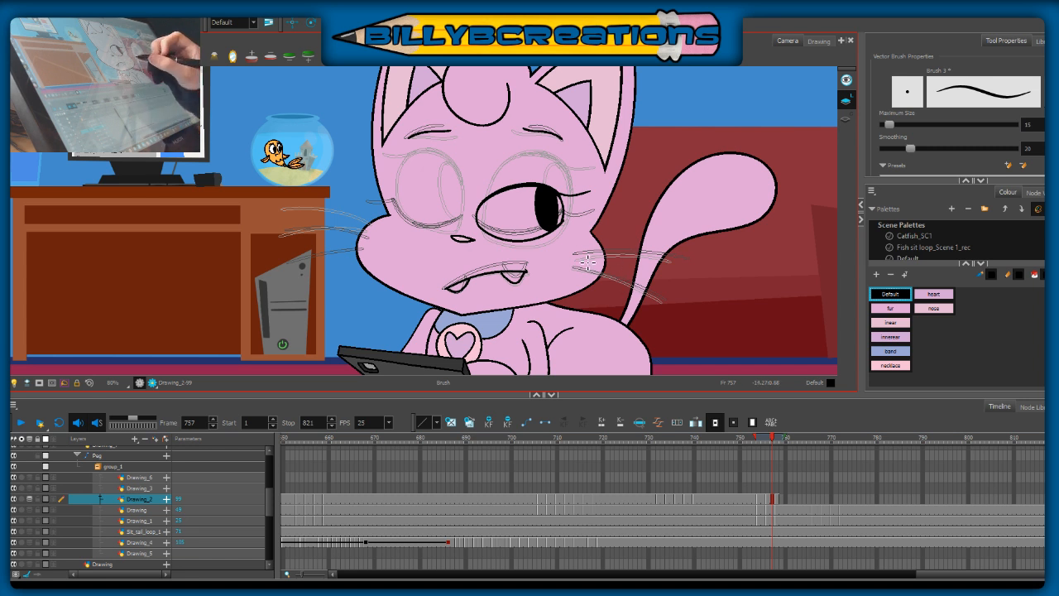
Step: Draw the two whiskers on the right-hand cheek at frame 757, redoing the strokes along the onion-skin guides
mouse_move(574, 259)
left_mouse_down()
mouse_move(642, 270)
mouse_move(631, 256)
mouse_move(671, 264)
left_mouse_up()
key("ctrl+z")
key("ctrl+z")
left_click_drag(575, 258, 684, 263)
key("ctrl+z")
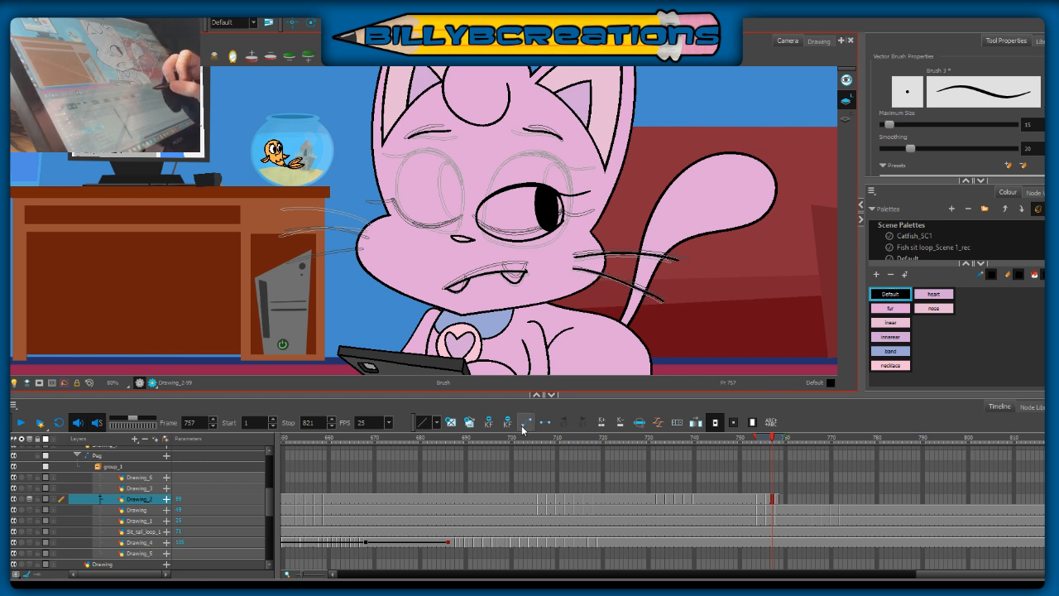
Step: Draw the whiskers on the left-hand cheek at frame 757, following the onion-skin guides
left_click_drag(600, 323, 748, 329)
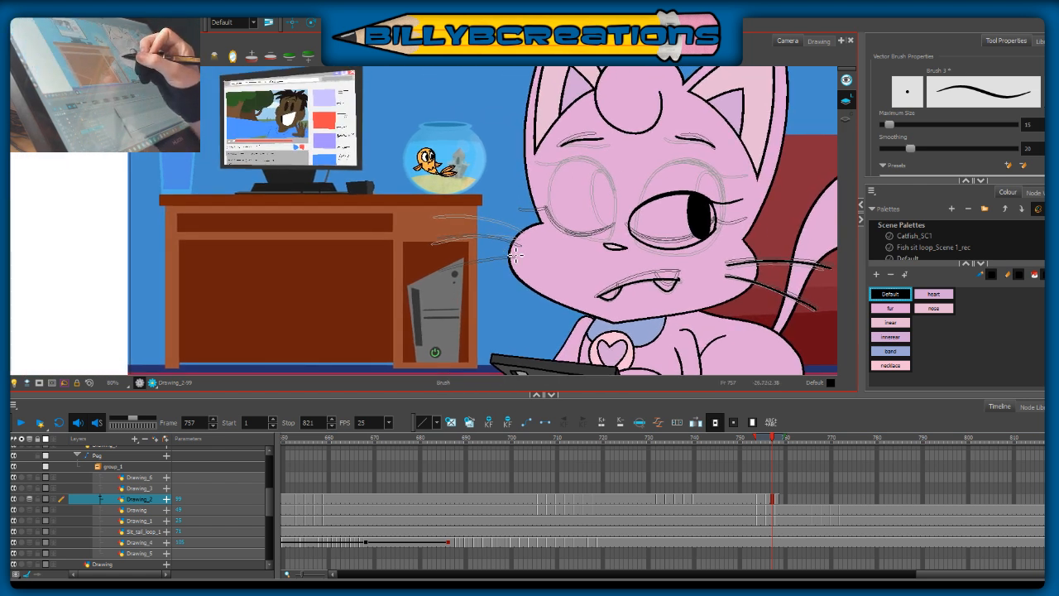
left_click_drag(515, 251, 441, 260)
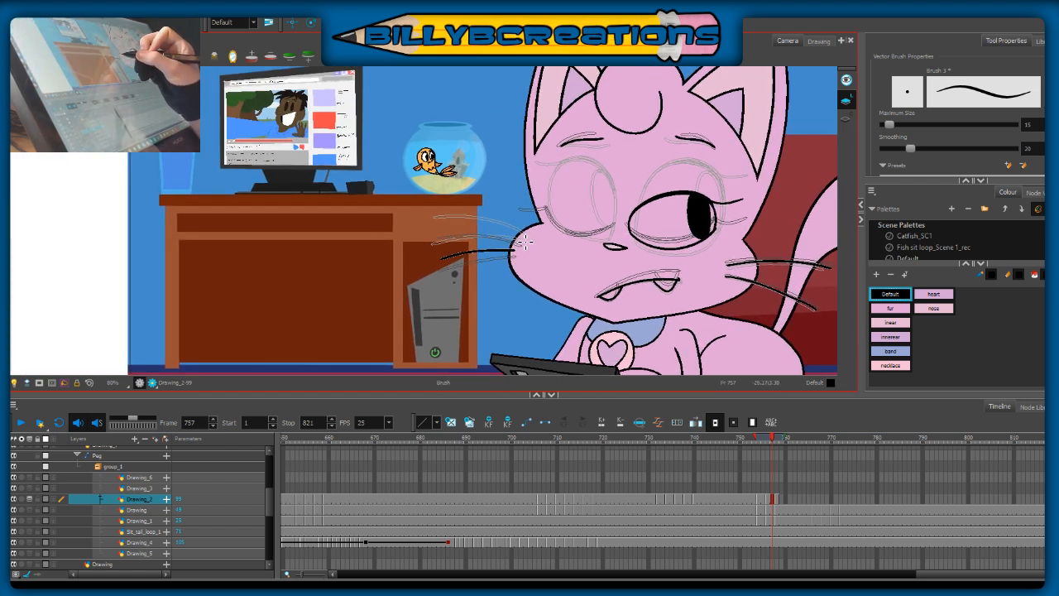
mouse_move(520, 231)
left_mouse_down()
mouse_move(479, 230)
mouse_move(433, 228)
left_mouse_up()
left_click_drag(517, 241, 437, 240)
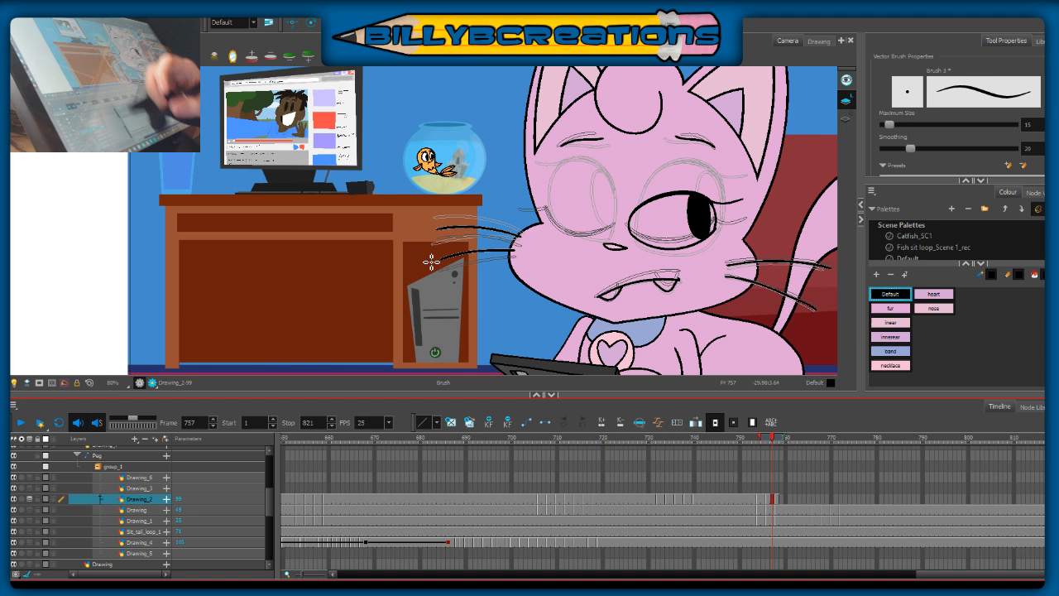
Step: Draw the left-hand eye's half-open outline and its inner-side pupil at frame 757, redoing the pupil curve, and fill the pupil with black
left_click_drag(830, 276, 711, 276)
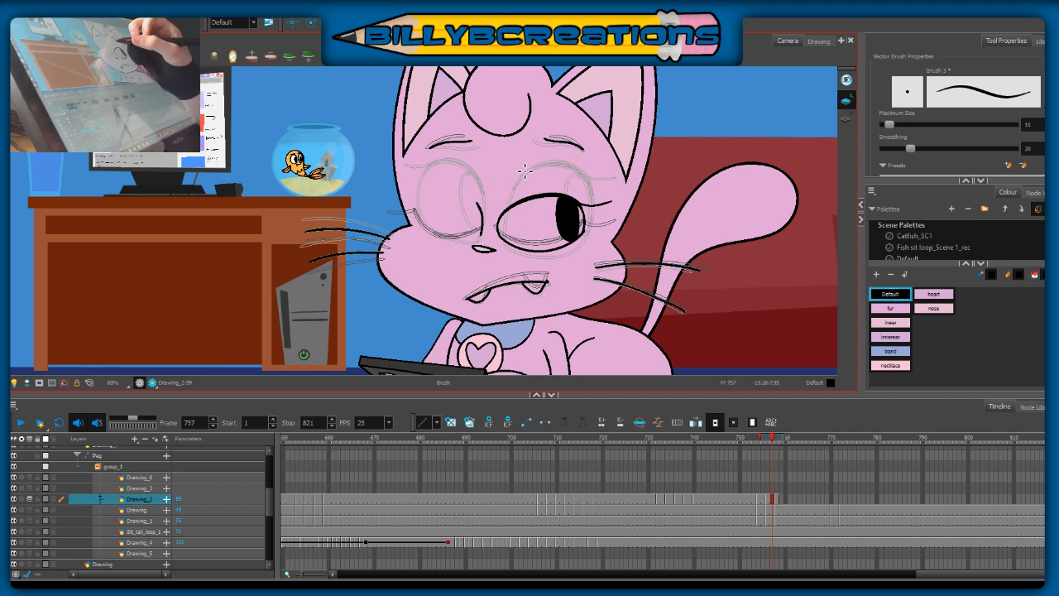
mouse_move(479, 237)
left_mouse_down()
mouse_move(459, 196)
mouse_move(432, 195)
mouse_move(420, 224)
left_mouse_up()
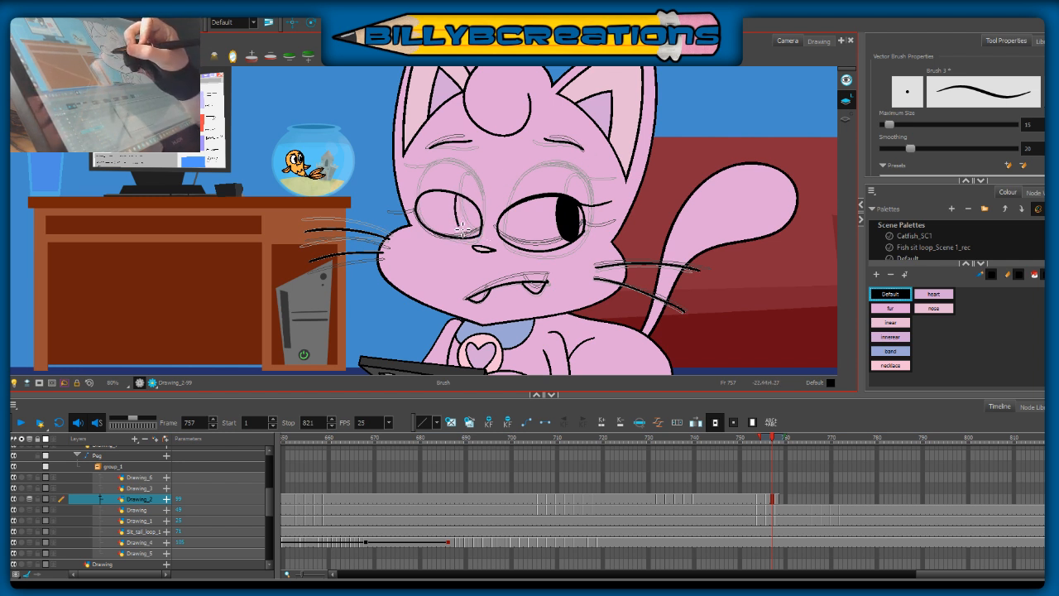
key("ctrl+z")
left_click_drag(454, 194, 473, 239)
key("ctrl+z")
mouse_move(455, 196)
left_mouse_down()
mouse_move(469, 236)
mouse_move(479, 232)
left_mouse_up()
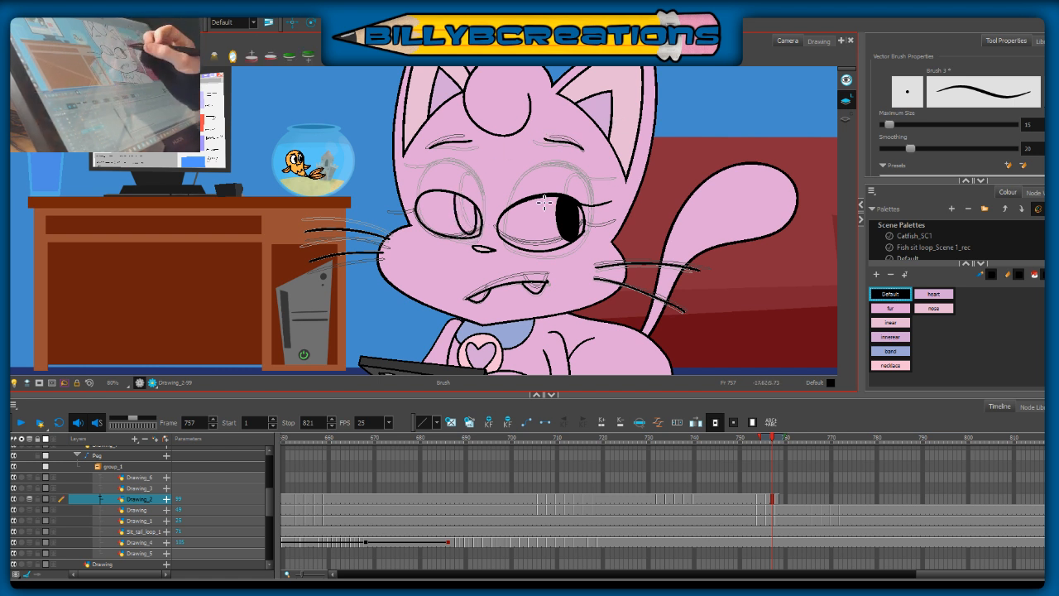
key("ctrl+z")
mouse_move(456, 195)
left_mouse_down()
mouse_move(471, 239)
mouse_move(458, 203)
mouse_move(469, 237)
mouse_move(479, 235)
mouse_move(476, 203)
left_mouse_up()
key("ctrl+z")
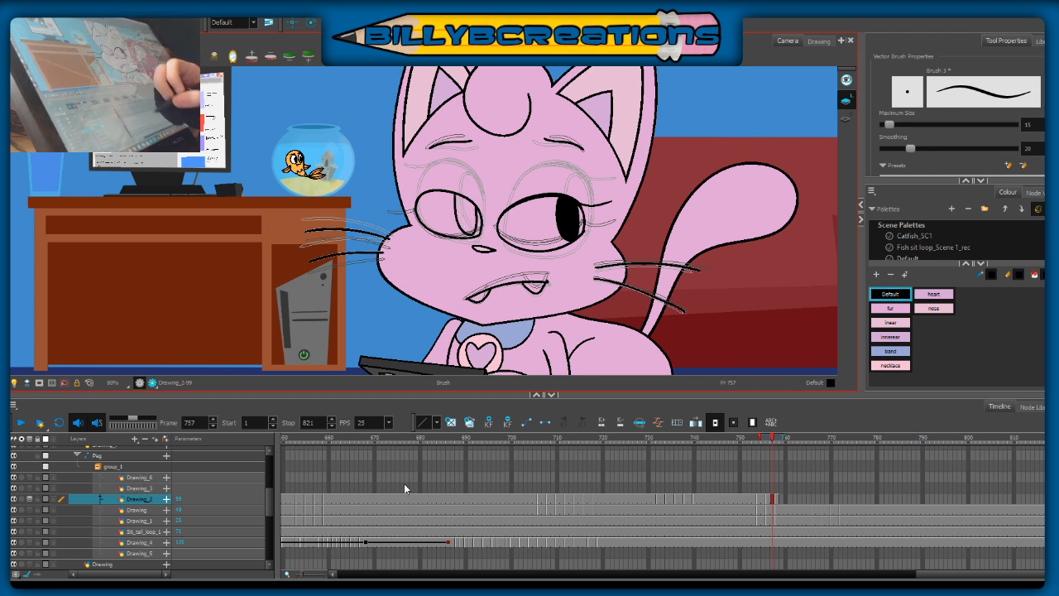
key("alt+i")
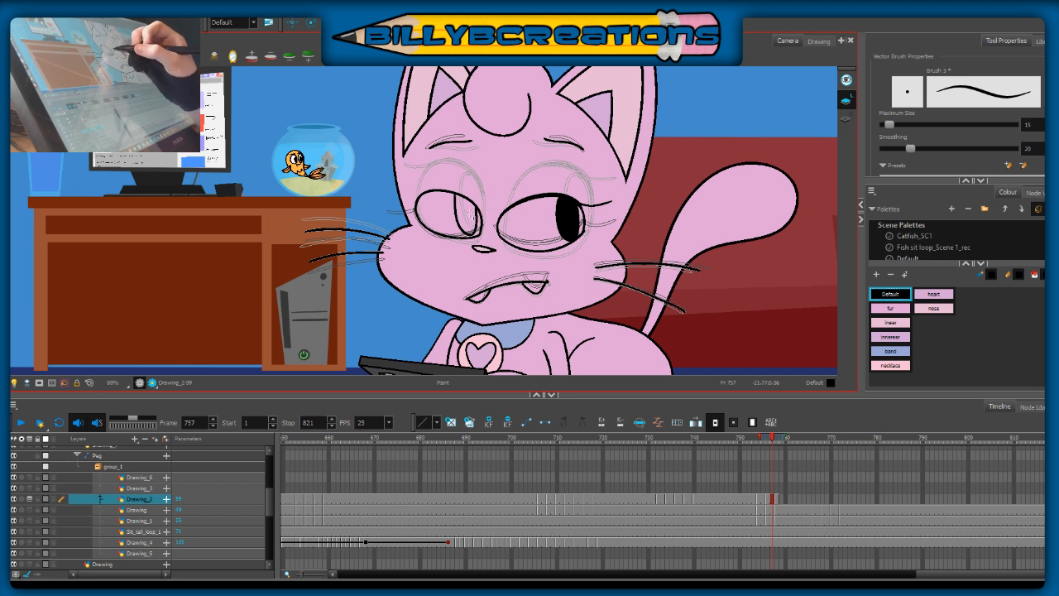
left_click(468, 216)
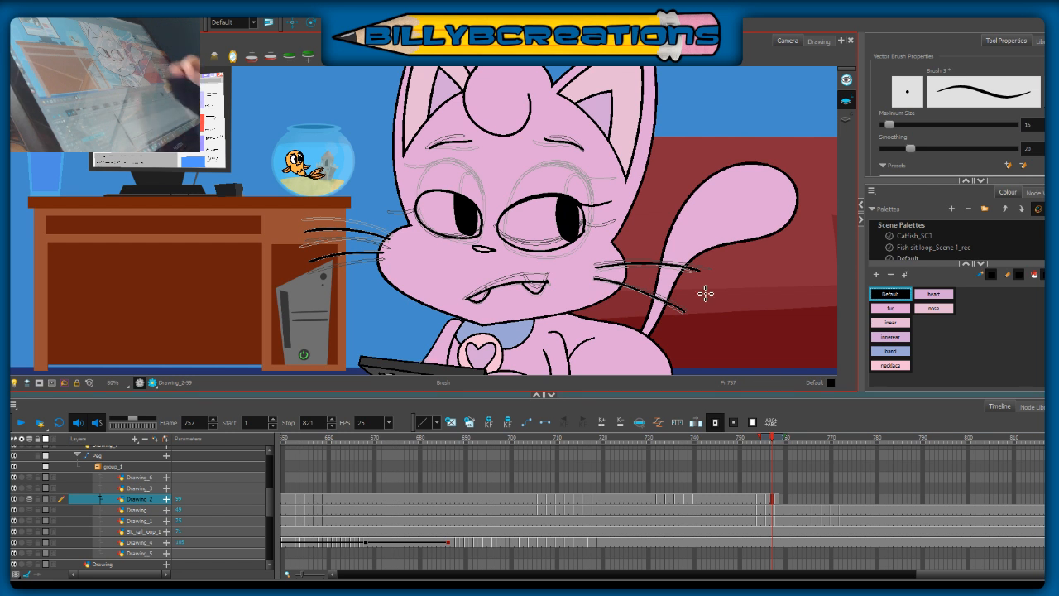
Step: Add the left-hand eye's outer eyelash, thicken its upper lid, and draw short crease strokes near both eyes' inner corners at frame 757
left_click_drag(744, 101, 749, 124)
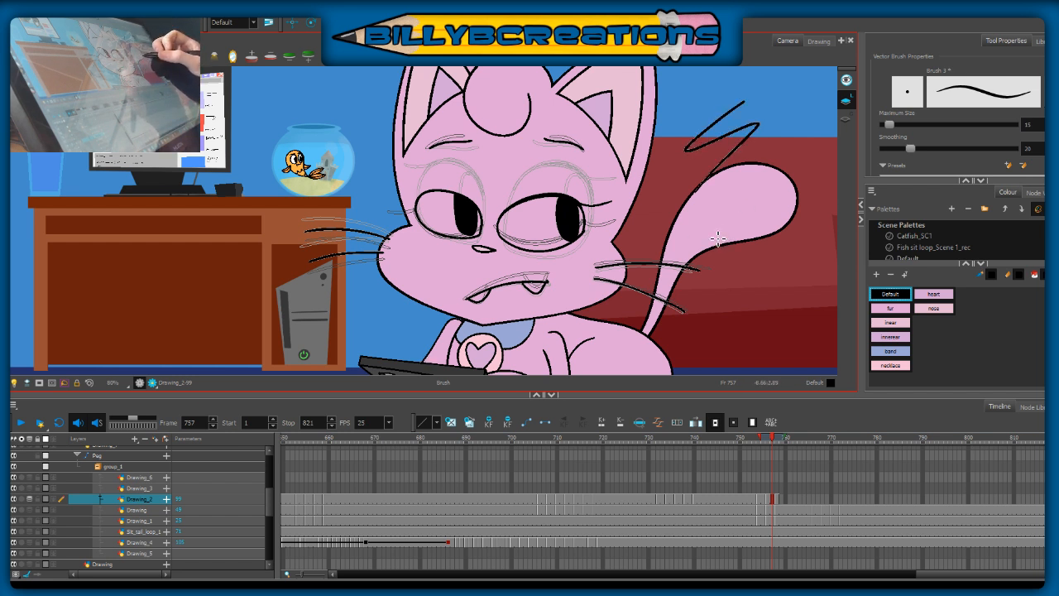
key("ctrl+z")
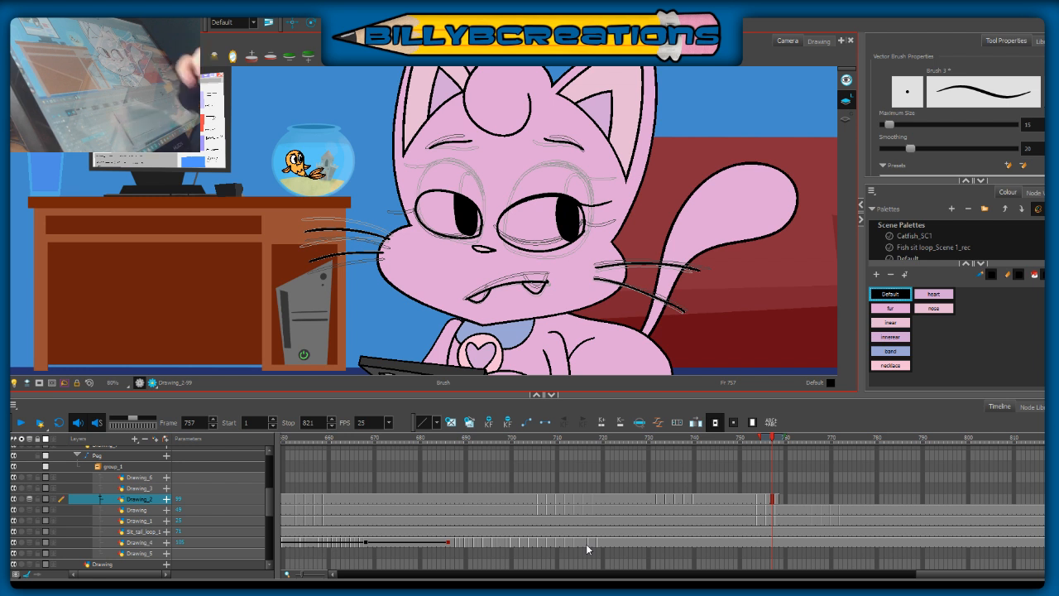
left_click_drag(423, 199, 392, 199)
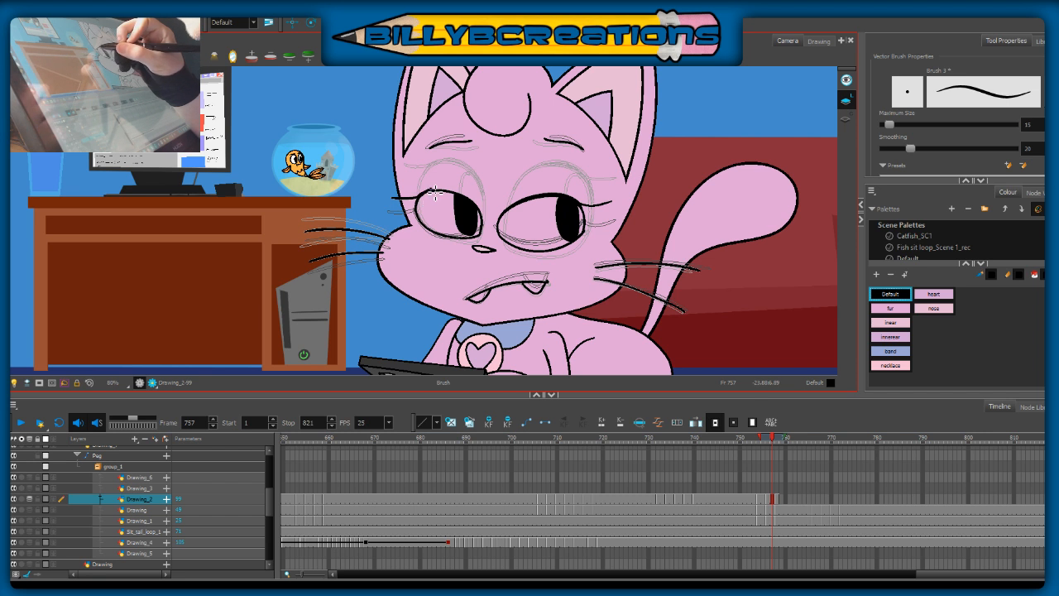
left_click_drag(419, 199, 469, 200)
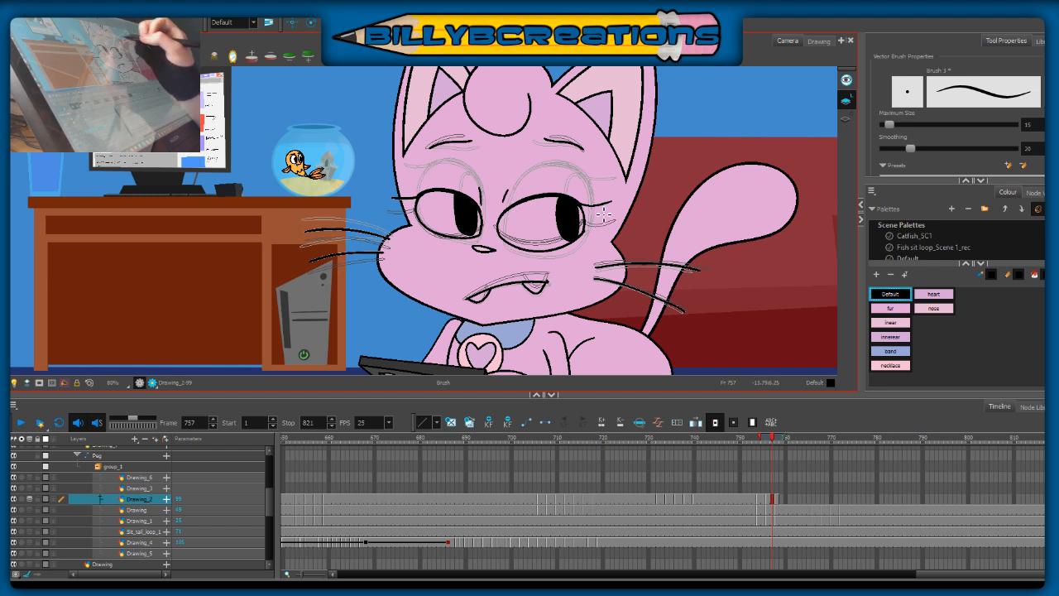
Step: Turn off onion skin for Drawing_2 and play back the frames around the new face drawings
left_click(30, 499)
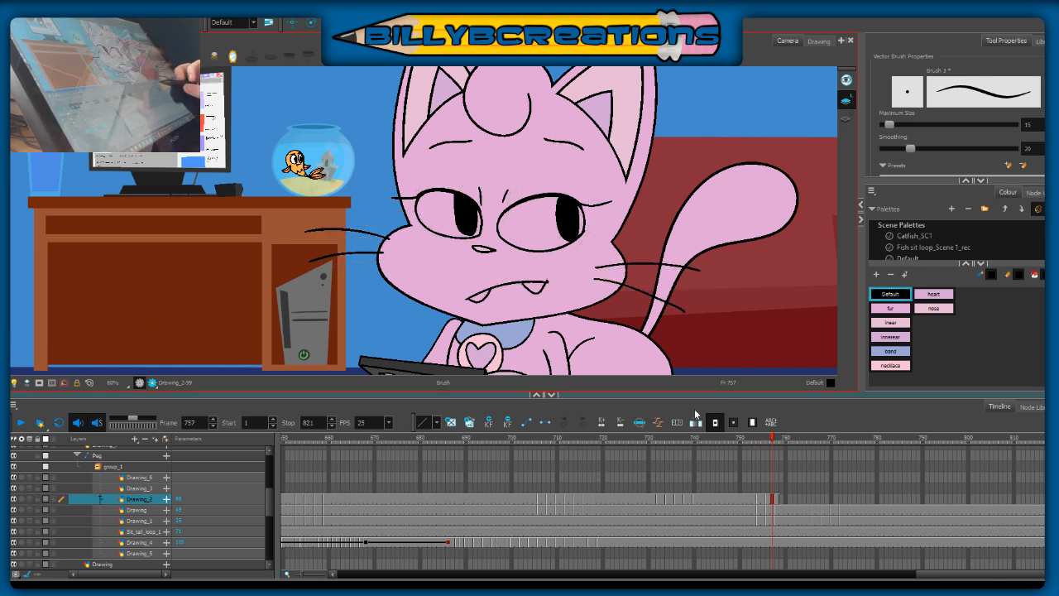
left_click(766, 444)
left_click_drag(766, 443, 725, 456)
left_click(23, 427)
left_click(23, 426)
Step: Extend the closed-eye drawing's exposure on Drawing_2 to about frame 765 and go to frame 761
left_click(809, 499)
key("F5")
left_click_drag(775, 443, 789, 463)
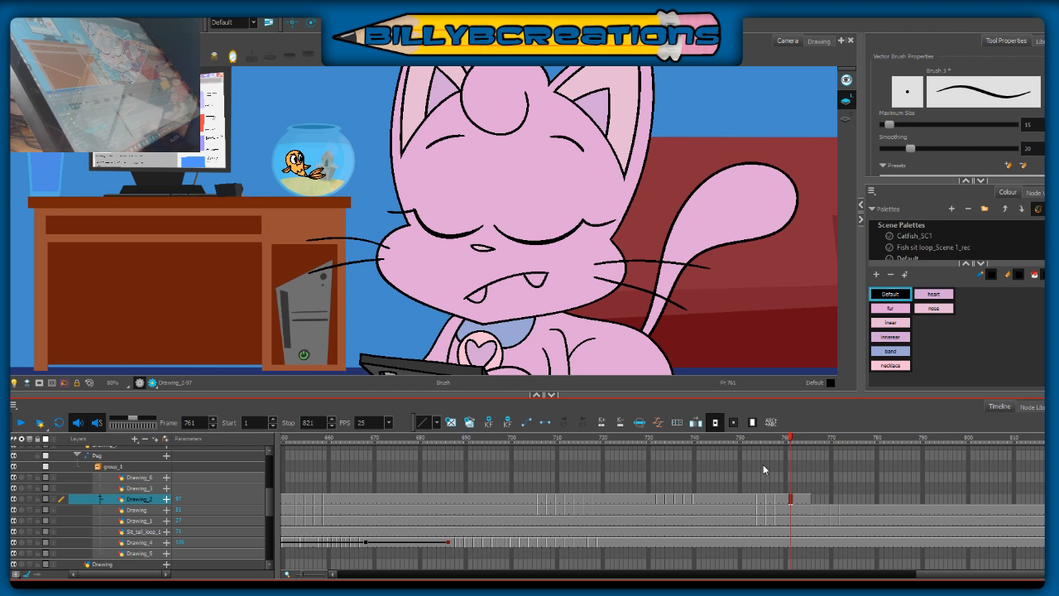
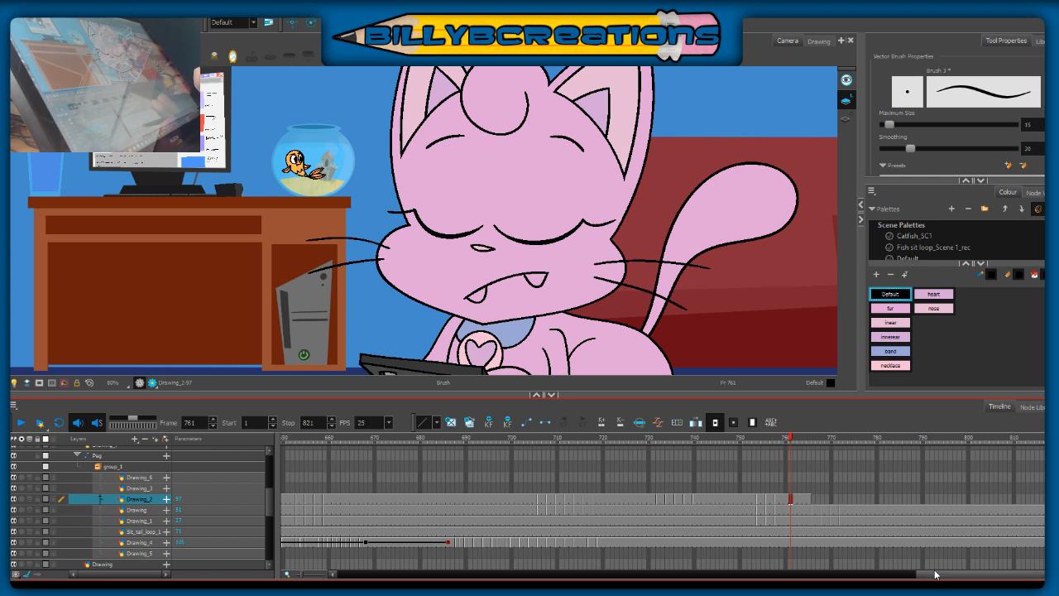
Step: Draw the upper arch of the cat's right-hand eye on Drawing_2 at frame 772, redoing the stroke until it is wide and rounded
left_click_drag(814, 440, 840, 438)
left_click_drag(498, 171, 495, 251)
key("ctrl+z")
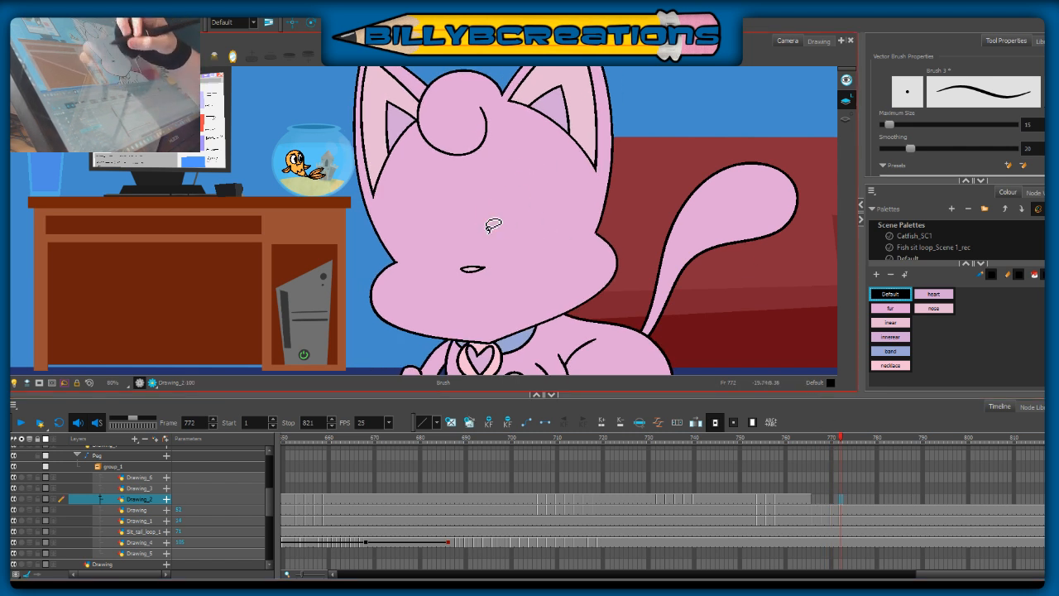
mouse_move(490, 242)
left_mouse_down()
mouse_move(530, 154)
mouse_move(553, 221)
left_mouse_up()
key("ctrl+z")
mouse_move(494, 251)
left_mouse_down()
mouse_move(548, 176)
mouse_move(556, 258)
mouse_move(496, 185)
mouse_move(568, 238)
left_mouse_up()
key("ctrl+z")
key("ctrl+z")
mouse_move(493, 248)
left_mouse_down()
mouse_move(491, 189)
mouse_move(555, 238)
left_mouse_up()
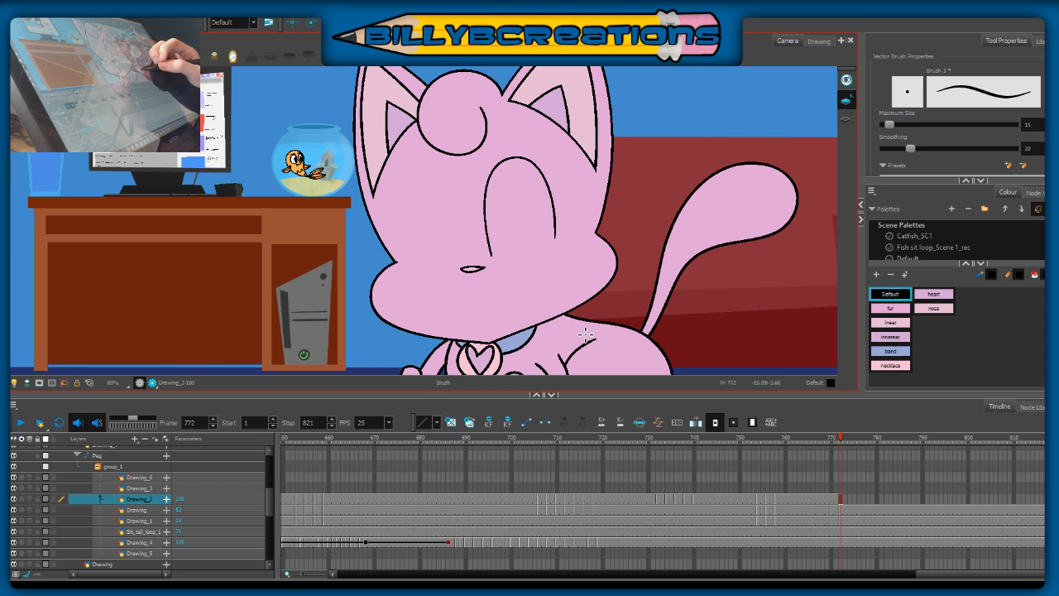
key("ctrl+z")
mouse_move(490, 248)
left_mouse_down()
mouse_move(495, 177)
mouse_move(536, 161)
mouse_move(566, 190)
mouse_move(572, 223)
mouse_move(496, 251)
left_mouse_up()
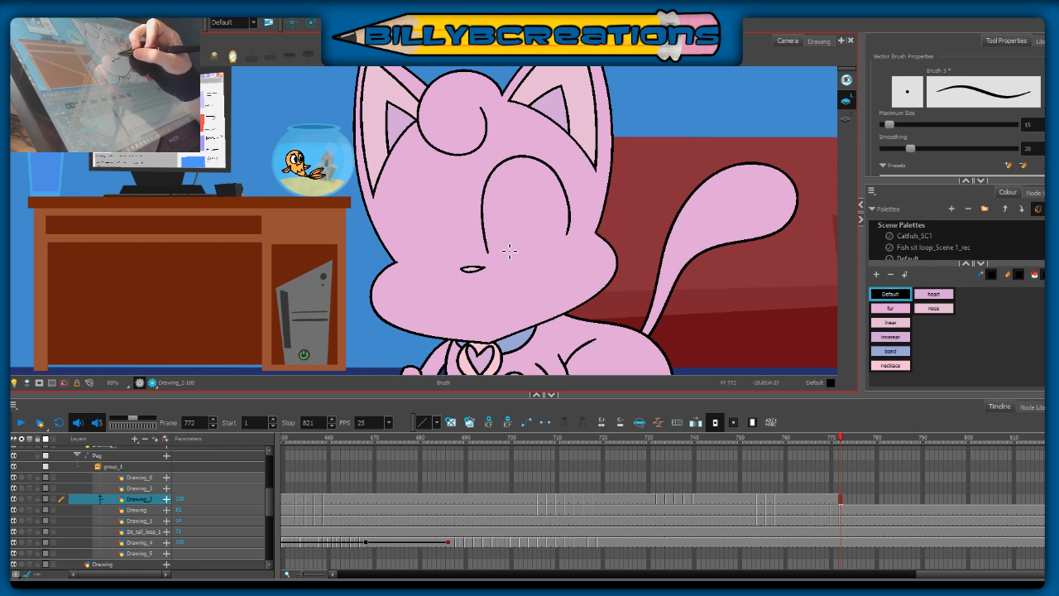
Step: Close the right-hand eye's outline with a curved lower edge at frame 772, redoing the stroke once
left_click_drag(506, 266, 572, 235)
key("ctrl+z")
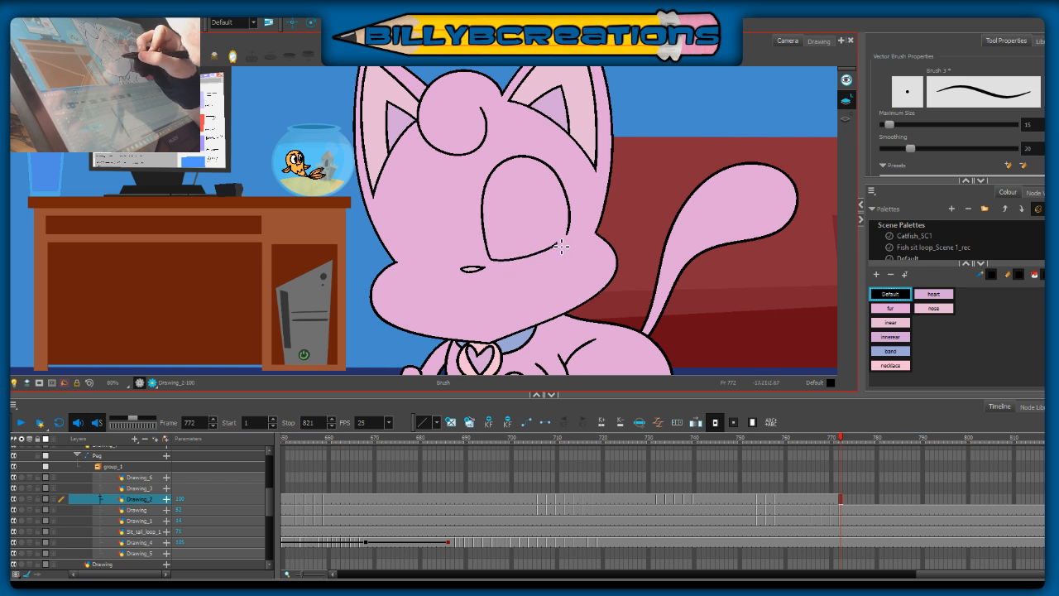
mouse_move(493, 261)
left_mouse_down()
mouse_move(530, 265)
mouse_move(581, 225)
left_mouse_up()
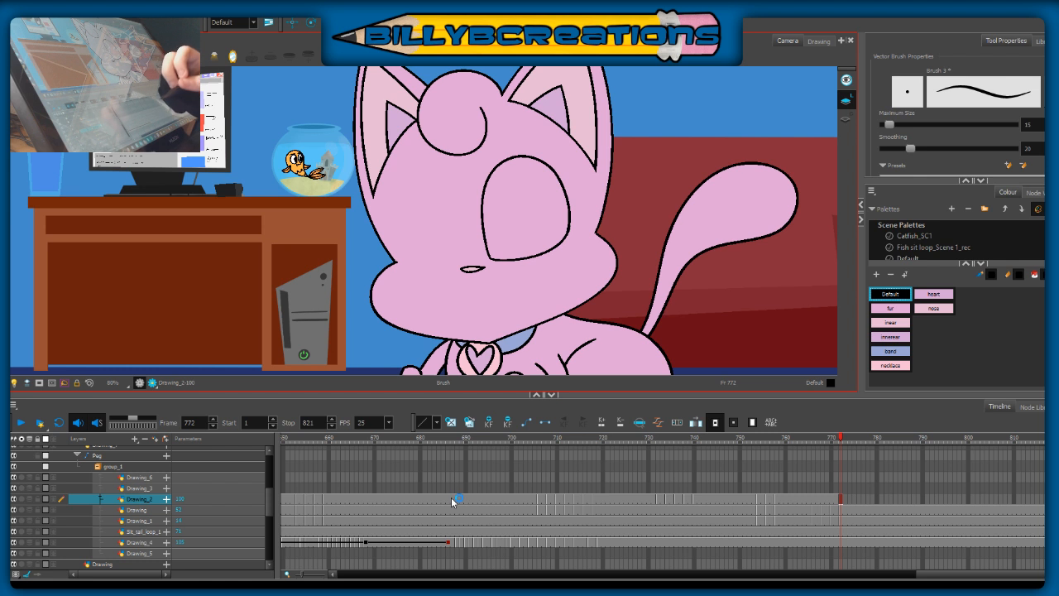
Step: Check the face at frame 749, and draw a brow arc and an inner-corner pupil curve for the right-hand eye at frame 772
left_click(799, 437)
left_click(734, 436)
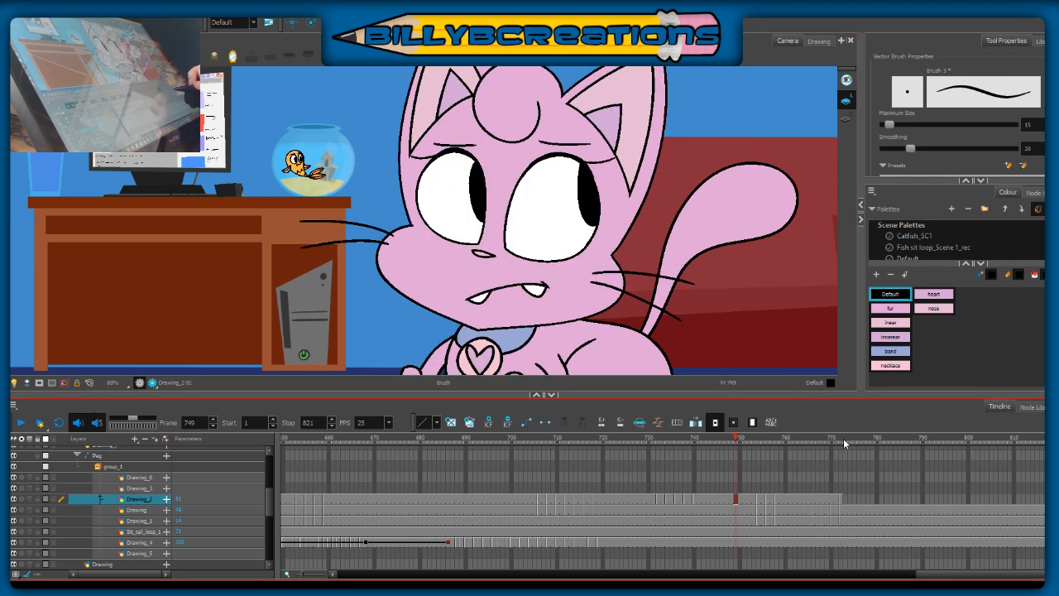
left_click(841, 437)
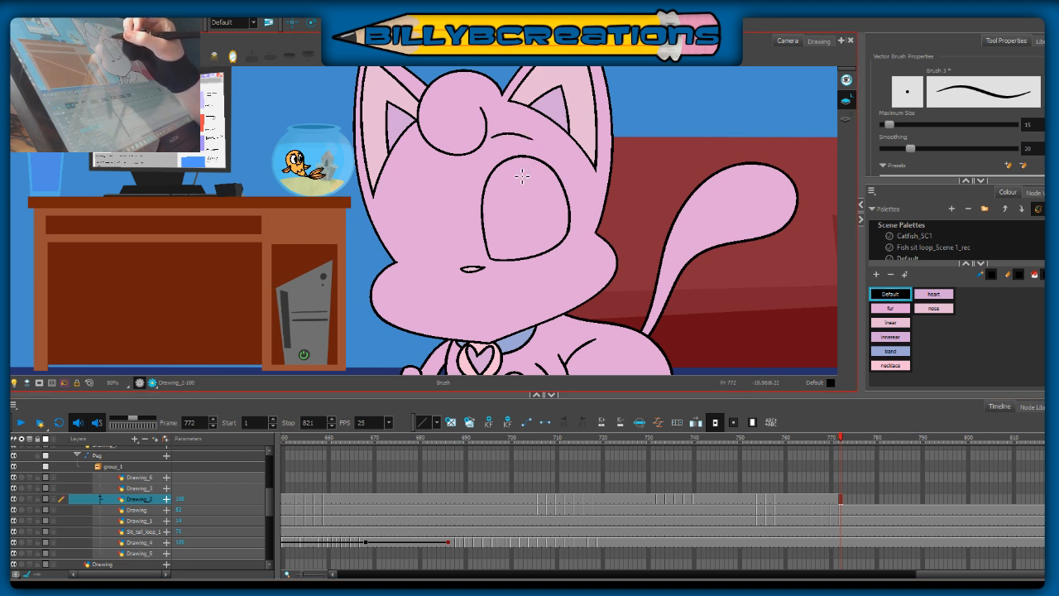
left_click_drag(571, 258, 577, 215)
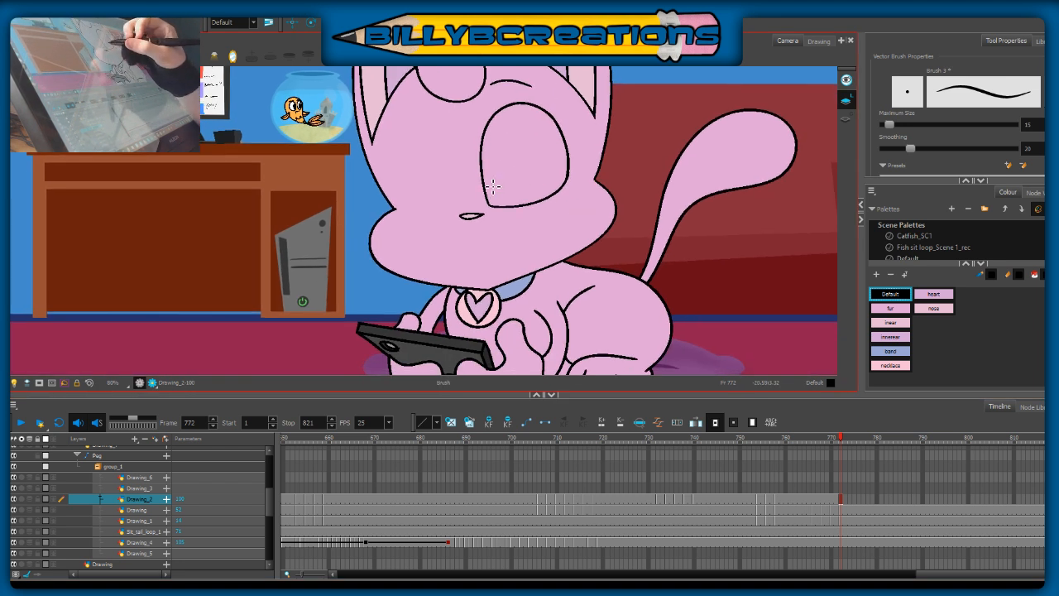
left_click_drag(485, 181, 521, 205)
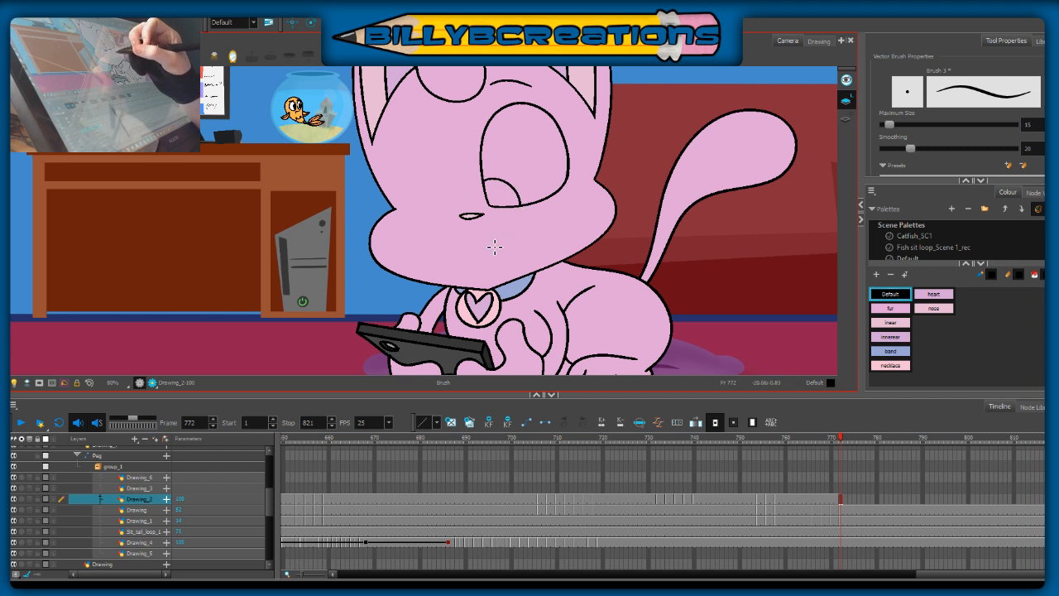
left_click_drag(451, 258, 537, 237)
key("ctrl+z")
key("ctrl+z")
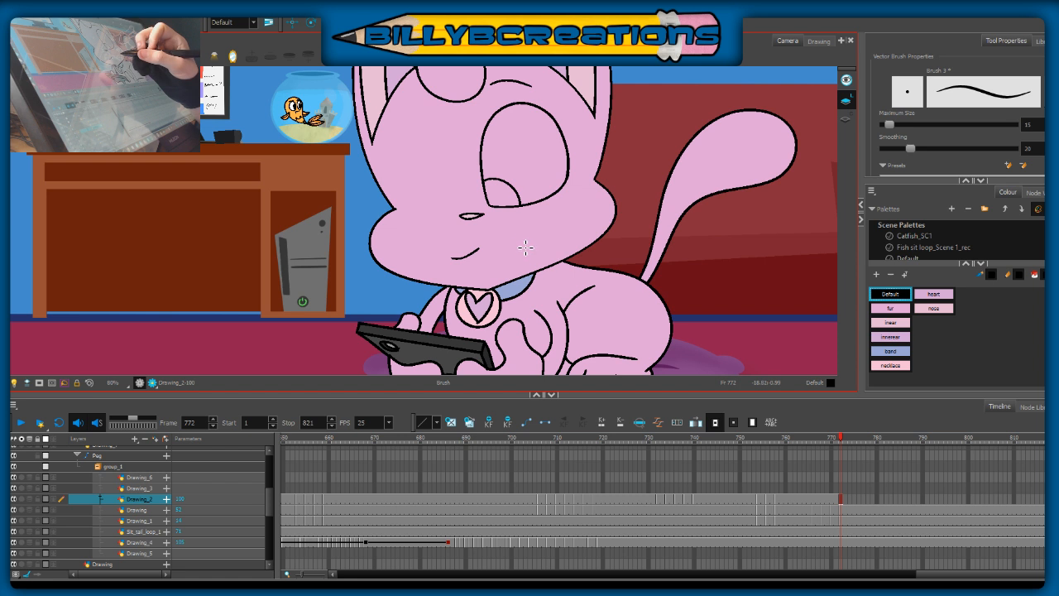
key("ctrl+z")
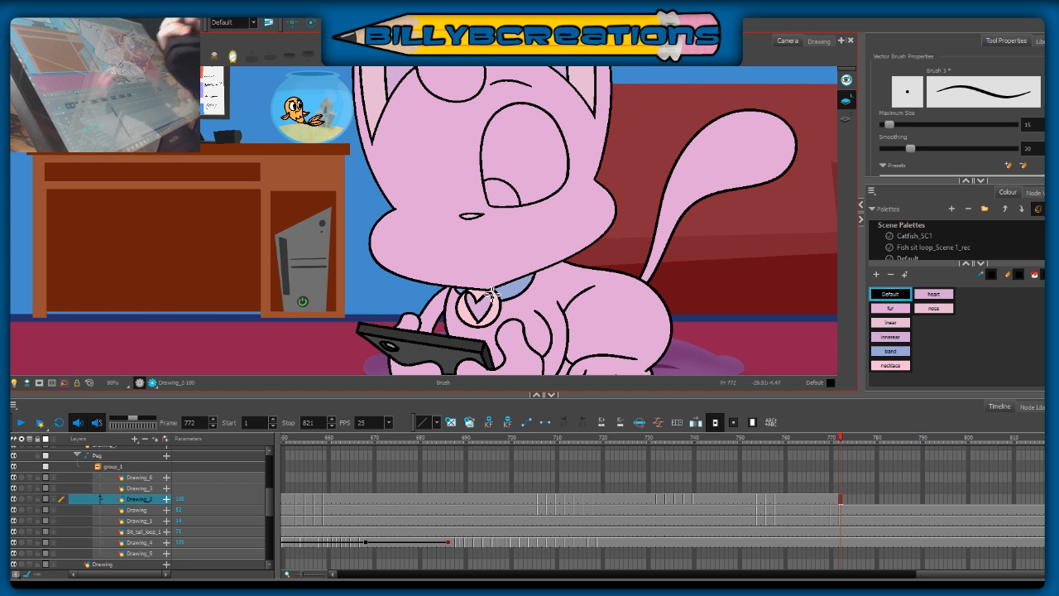
left_click_drag(474, 267, 507, 262)
key("ctrl+z")
Step: Erase the brow arc above the right-hand eye at frame 772
left_click_drag(545, 226, 539, 264)
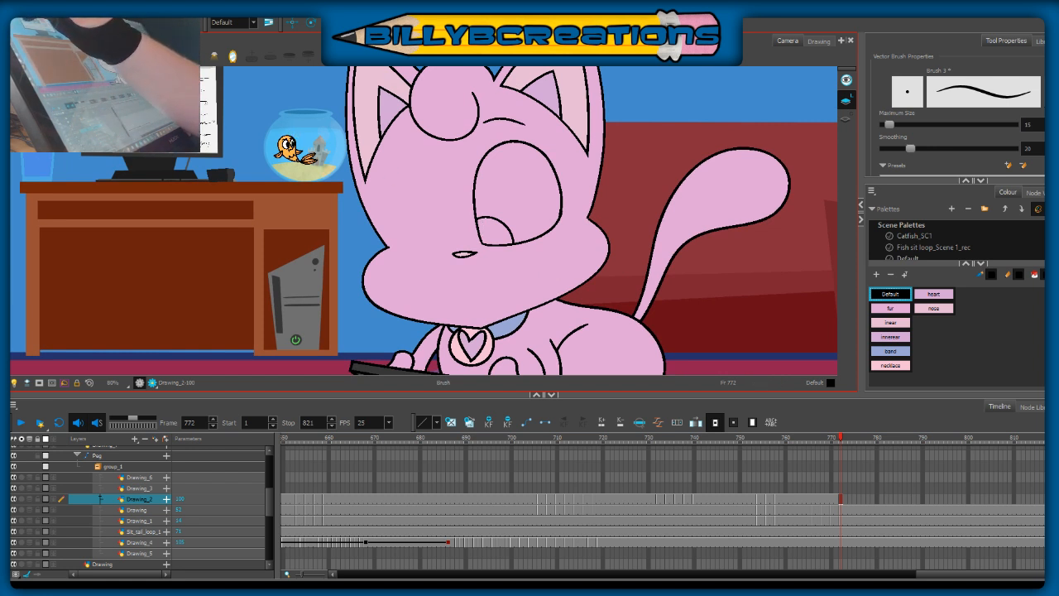
key("alt+s")
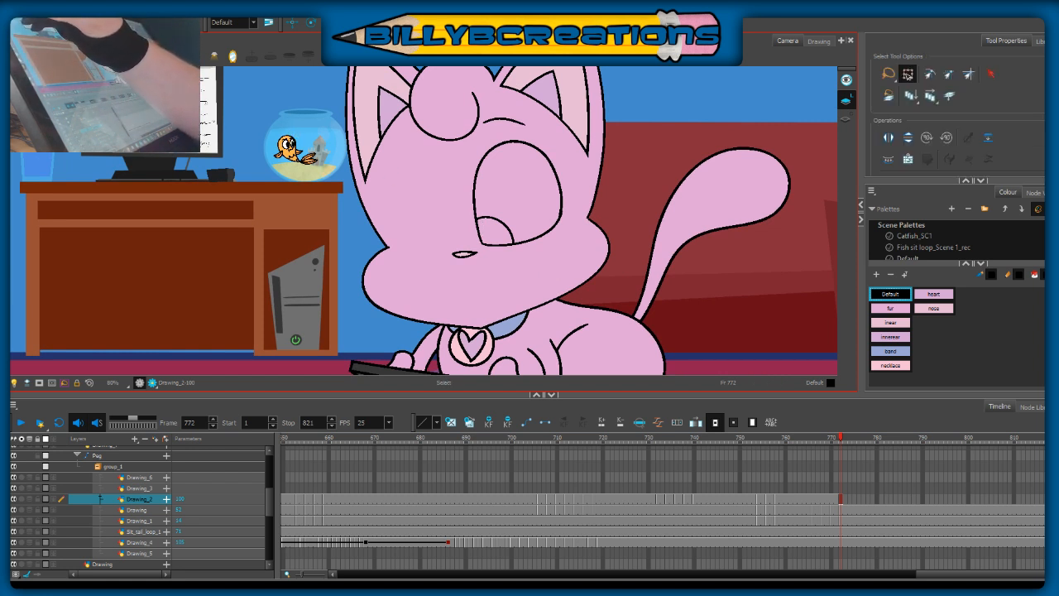
key("alt+i")
left_click_drag(521, 123, 506, 131)
key("alt+e")
mouse_move(487, 121)
left_mouse_down()
mouse_move(527, 126)
mouse_move(483, 121)
left_mouse_up()
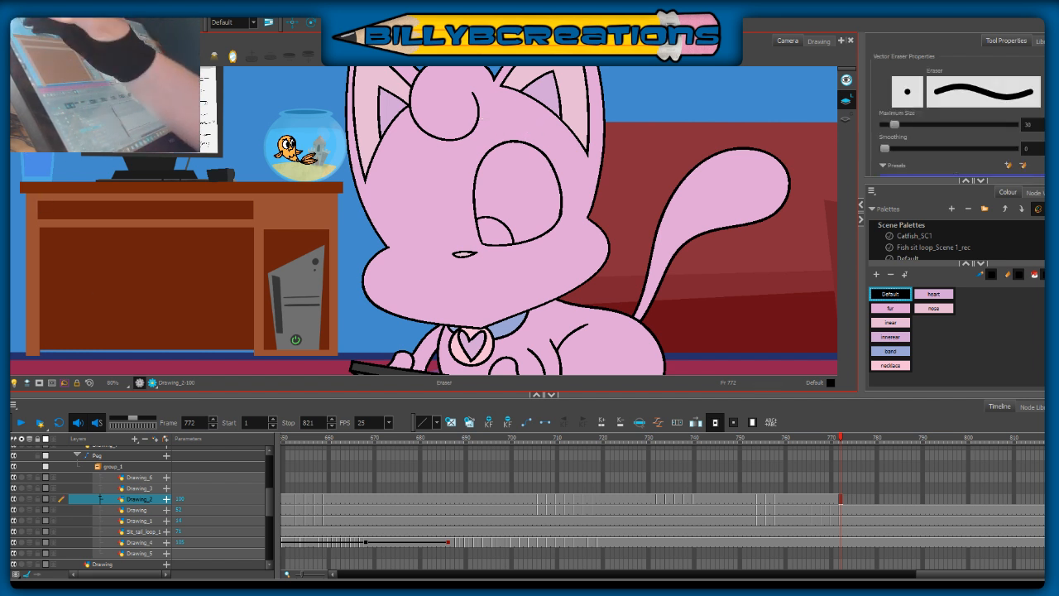
Step: Draw a flatter brow above the right-hand eye and a lash stroke from its upper outer edge at frame 772
key("alt+b")
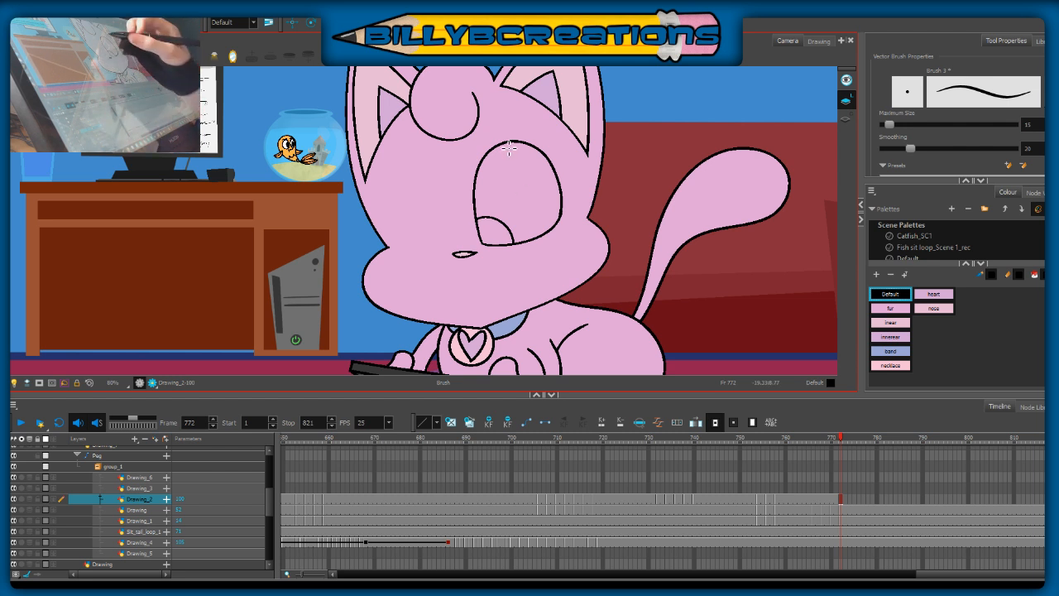
mouse_move(479, 136)
left_mouse_down()
mouse_move(527, 126)
mouse_move(507, 141)
mouse_move(559, 134)
mouse_move(483, 132)
mouse_move(527, 129)
left_mouse_up()
key("ctrl+z")
key("alt+s")
key("ctrl+z")
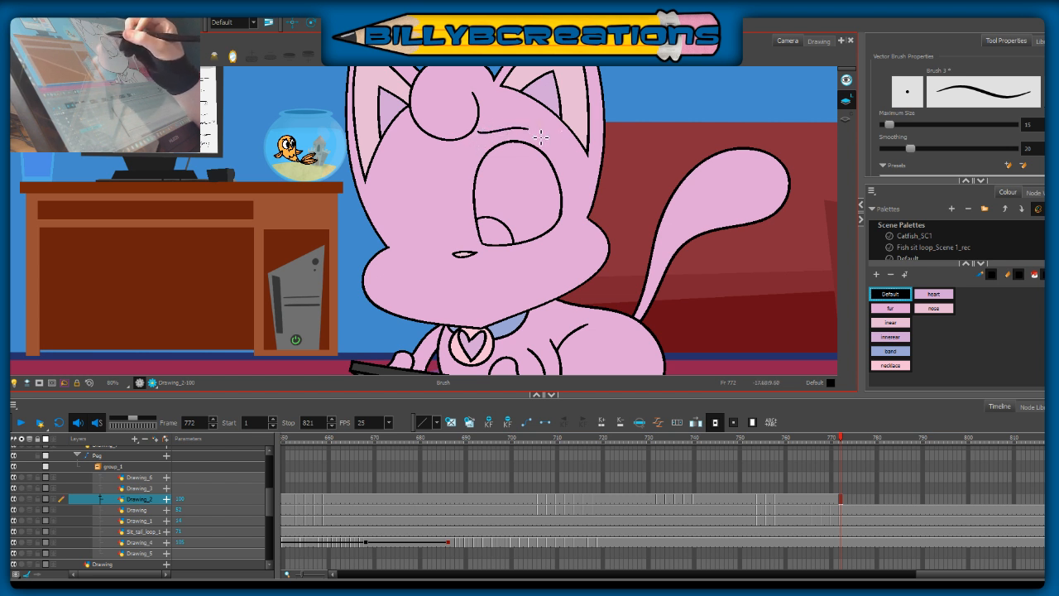
left_click_drag(837, 439, 840, 470)
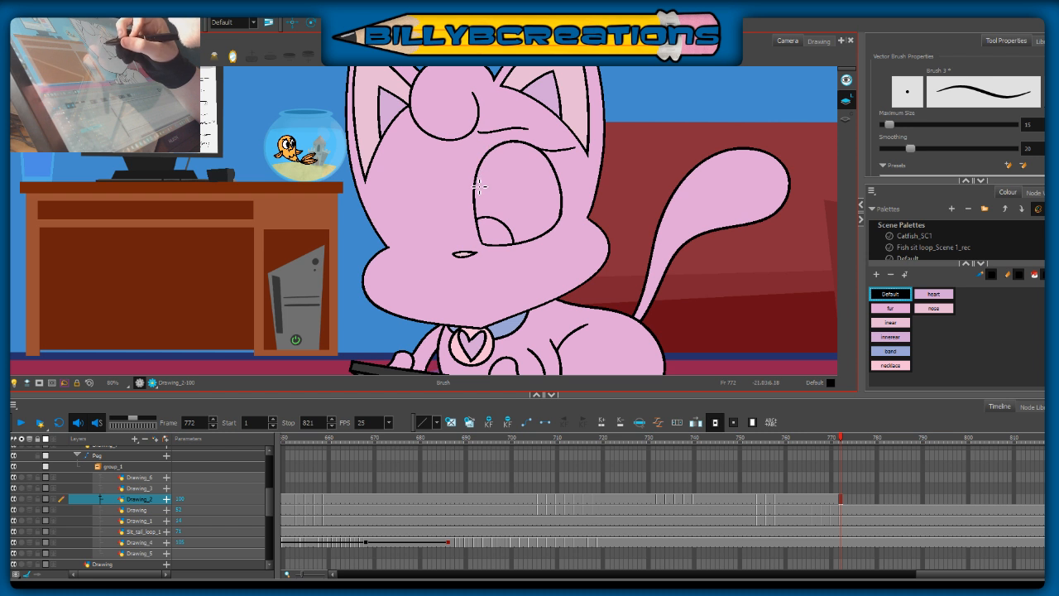
Step: Thicken the right-hand eye's upper lid with overlapping brush strokes along the top of its outline
left_click_drag(488, 155, 501, 145)
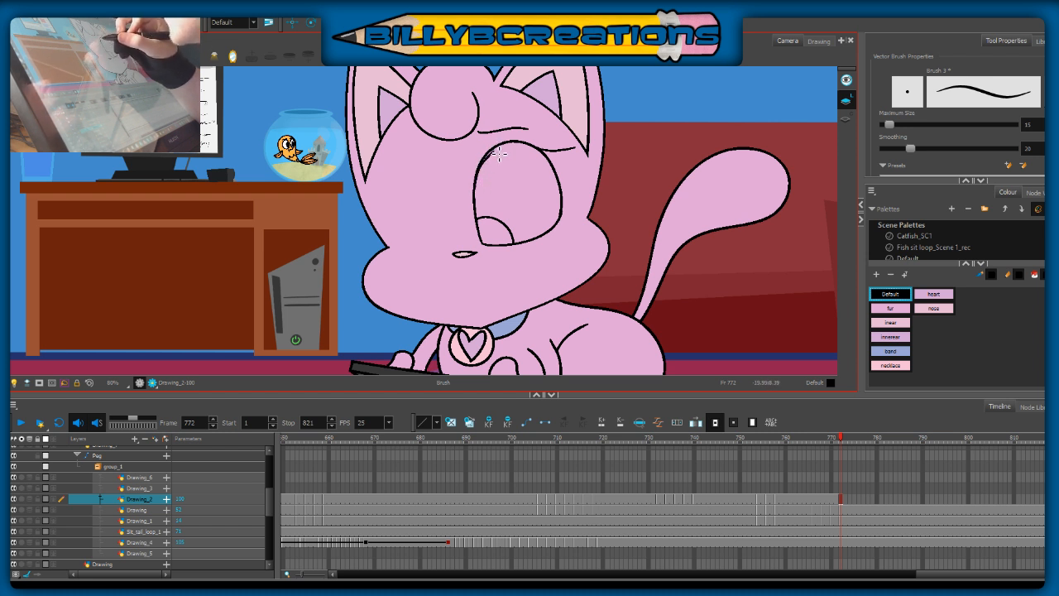
left_click_drag(523, 147, 557, 176)
key("ctrl+z")
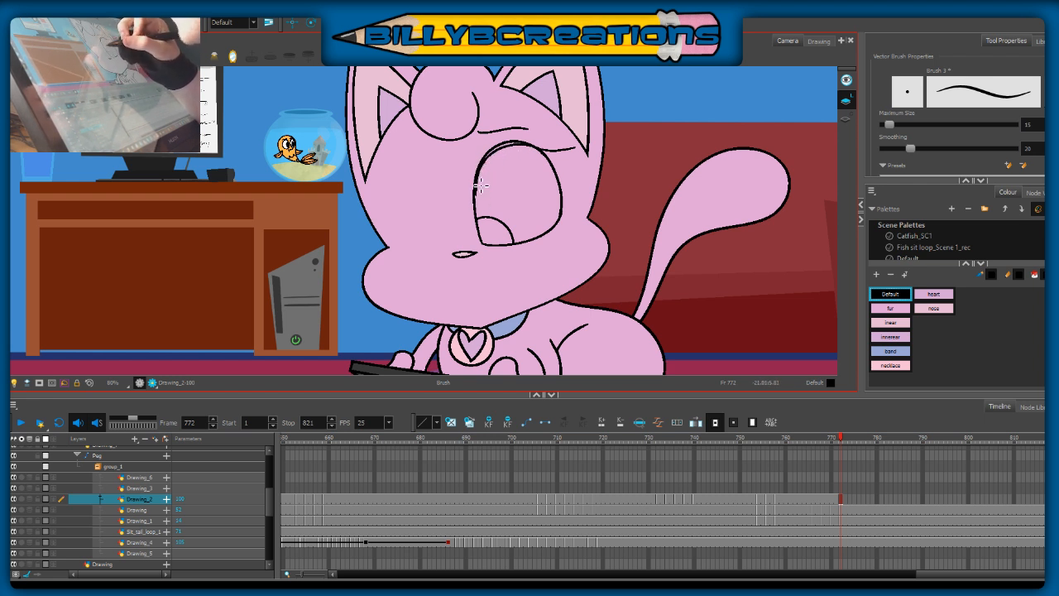
mouse_move(490, 165)
left_mouse_down()
mouse_move(534, 144)
mouse_move(548, 163)
left_mouse_up()
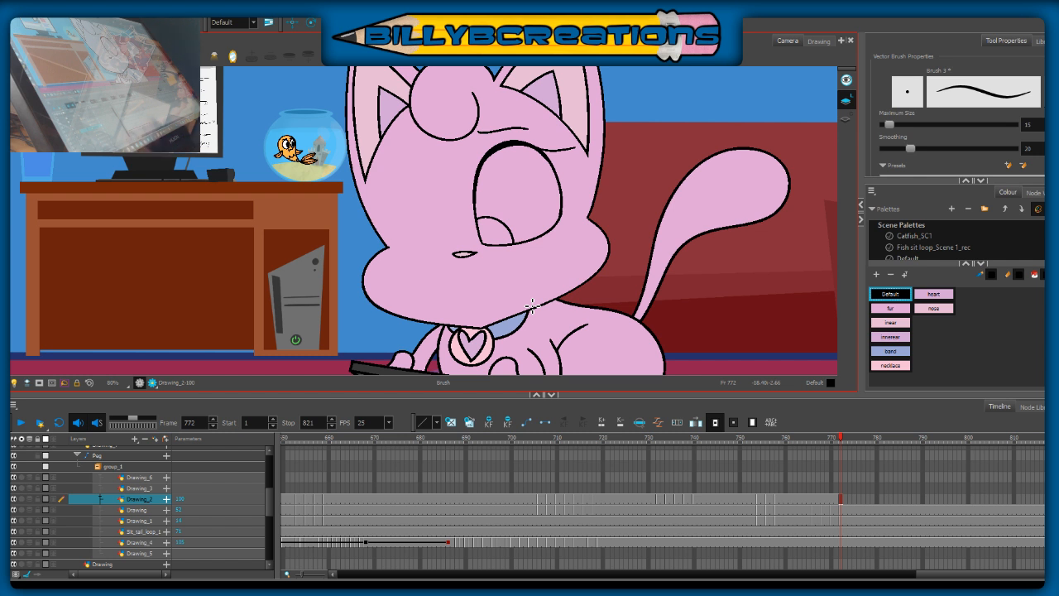
Step: Fill the right-hand eye's inner-corner pupil with black
key("alt+i")
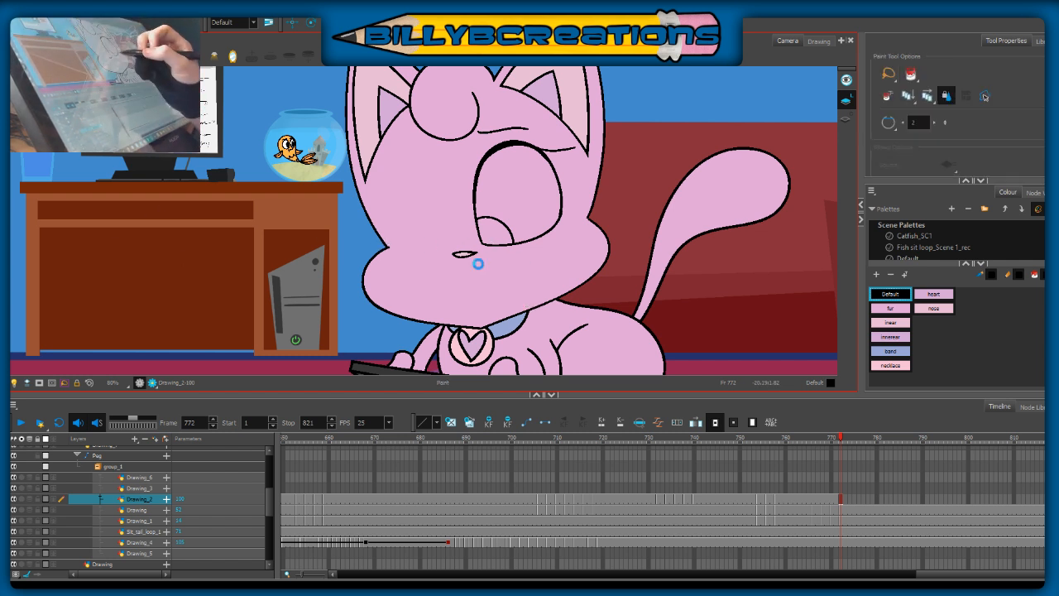
left_click(495, 232)
key("alt+b")
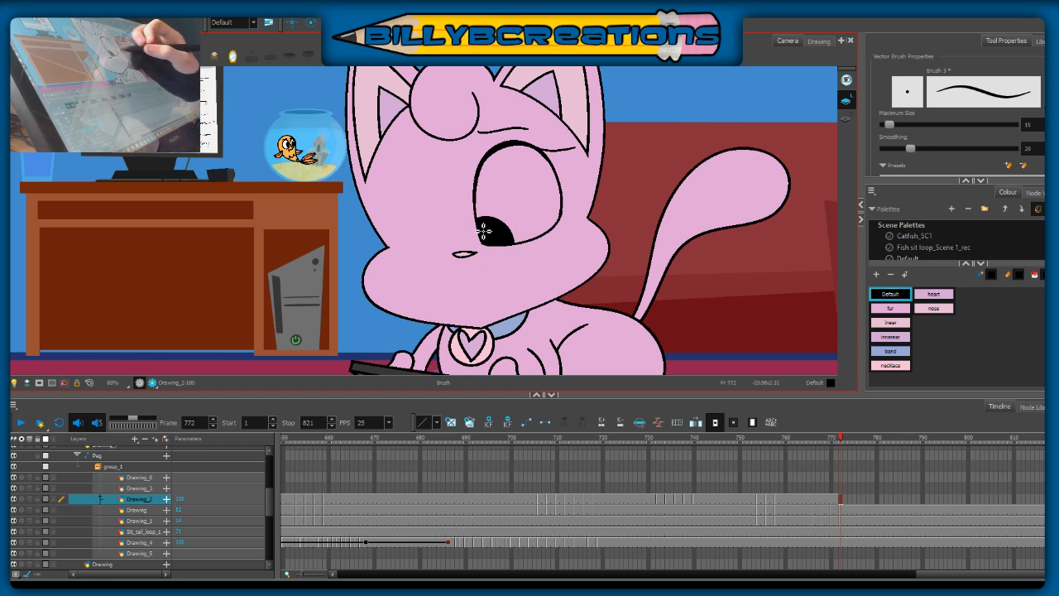
Step: Check the closed-eye pose at frame 762, and draw the left-hand eye's outline with a pupil curve at frame 772, redoing failed strokes
left_click(797, 438)
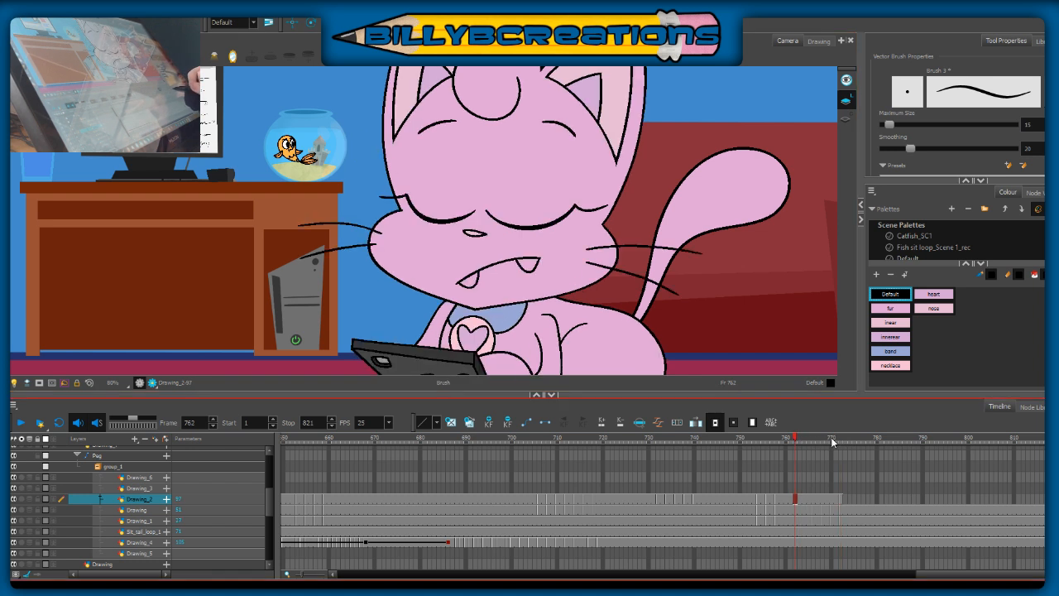
left_click(840, 438)
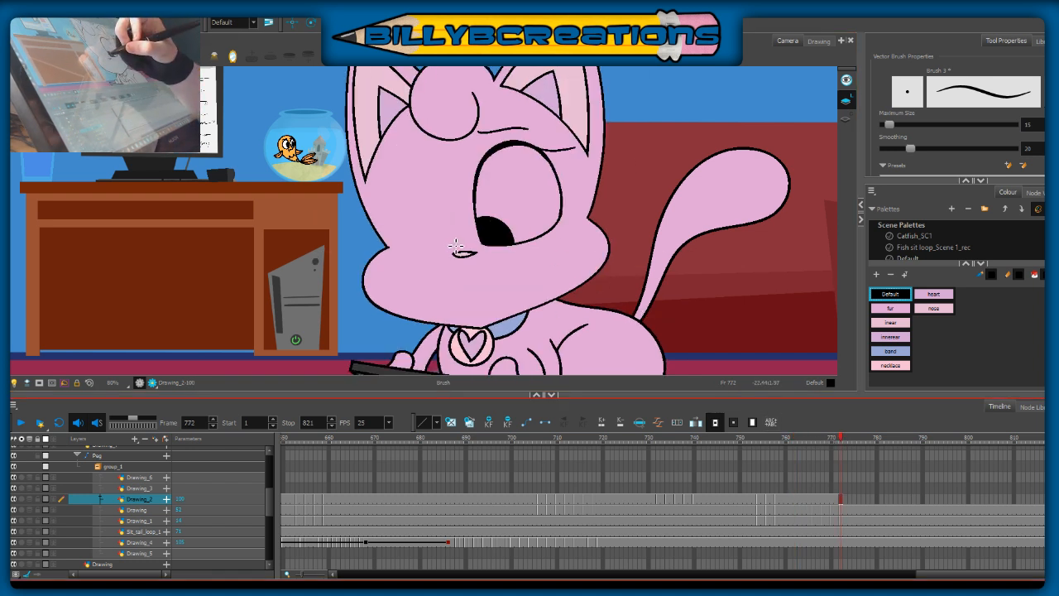
mouse_move(454, 248)
left_mouse_down()
mouse_move(436, 178)
mouse_move(398, 178)
mouse_move(391, 215)
mouse_move(428, 279)
mouse_move(474, 243)
mouse_move(461, 250)
mouse_move(446, 190)
mouse_move(421, 168)
mouse_move(405, 212)
left_mouse_up()
key("ctrl+z")
key("ctrl+z")
mouse_move(456, 245)
left_mouse_down()
mouse_move(432, 174)
mouse_move(414, 170)
mouse_move(395, 197)
mouse_move(397, 232)
mouse_move(432, 274)
mouse_move(469, 263)
mouse_move(464, 207)
mouse_move(460, 247)
mouse_move(441, 181)
mouse_move(413, 166)
mouse_move(397, 191)
mouse_move(397, 225)
mouse_move(398, 253)
left_mouse_up()
key("ctrl+z")
key("ctrl+z")
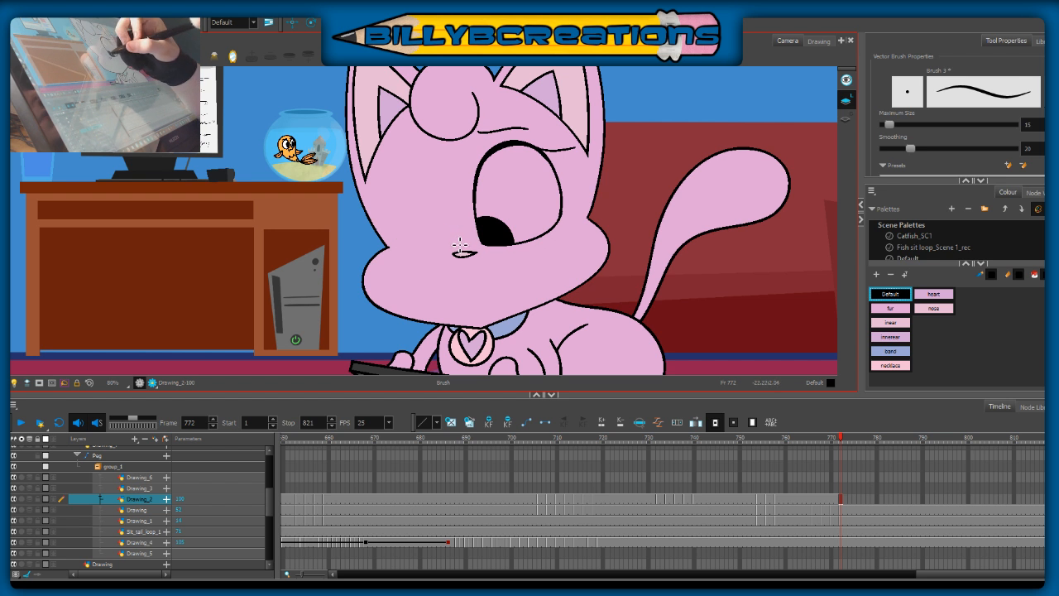
mouse_move(459, 230)
left_mouse_down()
mouse_move(435, 171)
mouse_move(406, 171)
mouse_move(409, 251)
mouse_move(467, 291)
mouse_move(445, 191)
mouse_move(418, 164)
mouse_move(402, 175)
mouse_move(398, 198)
mouse_move(411, 248)
left_mouse_up()
key("ctrl+z")
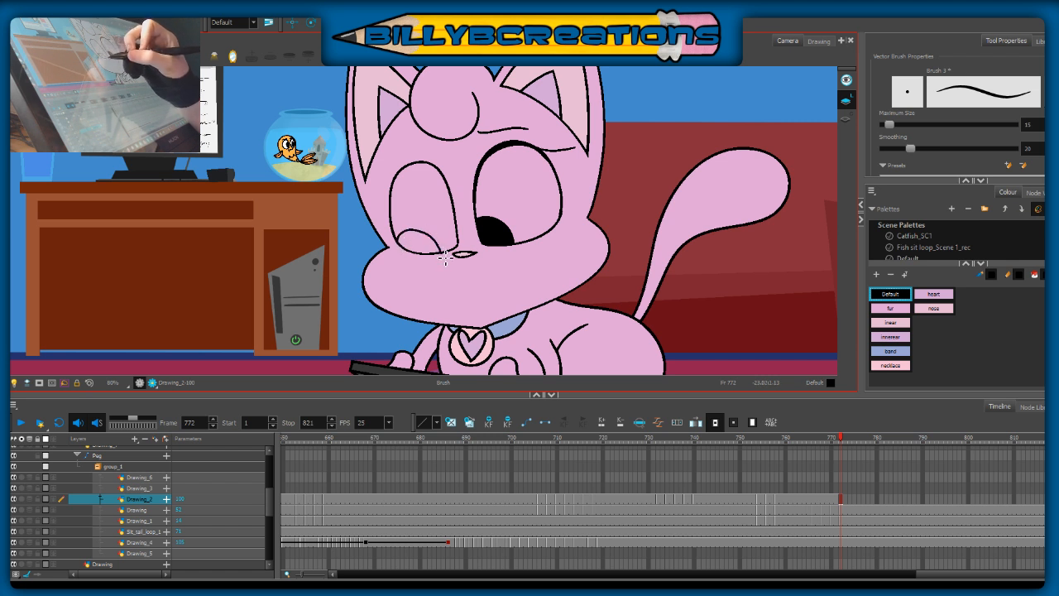
Step: Redraw the left-hand eye's pupil curve as a low, flat arc along the eye's lower edge
left_click_drag(573, 273, 567, 218)
key("ctrl+z")
mouse_move(397, 189)
left_mouse_down()
mouse_move(432, 180)
mouse_move(453, 192)
left_mouse_up()
key("ctrl+z")
Step: Delete the right-hand eye's black pupil and redraw it as a low, flat arc along the eye's lower edge
key("alt+s")
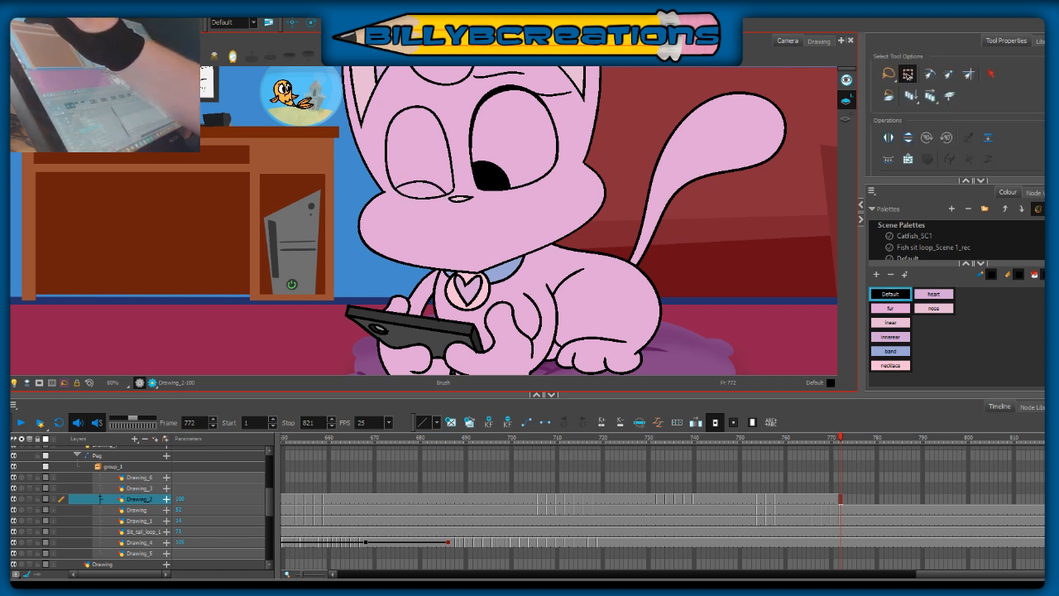
left_click(507, 175)
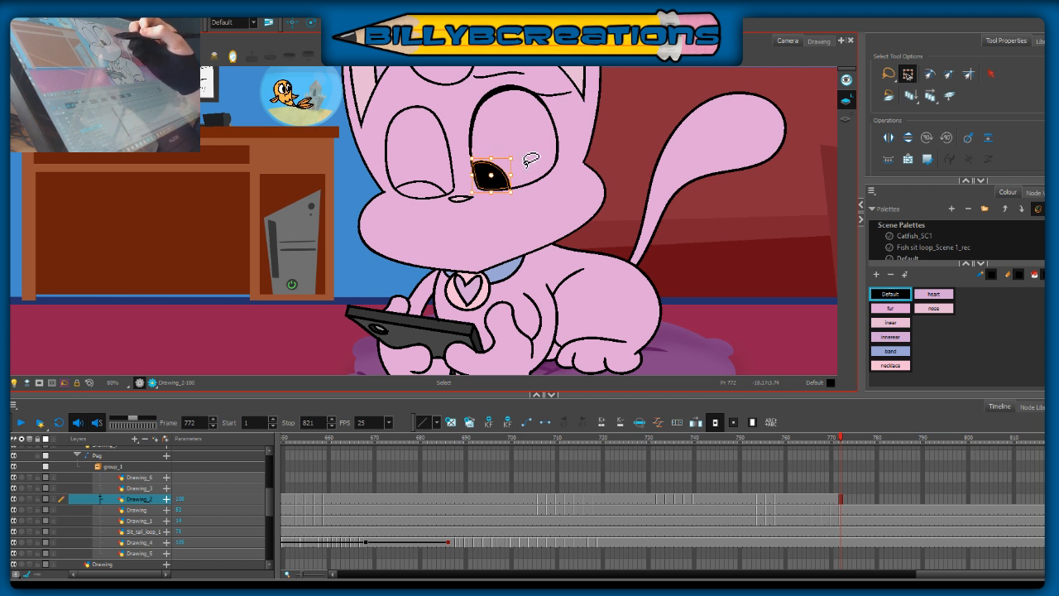
key("Delete")
key("alt+b")
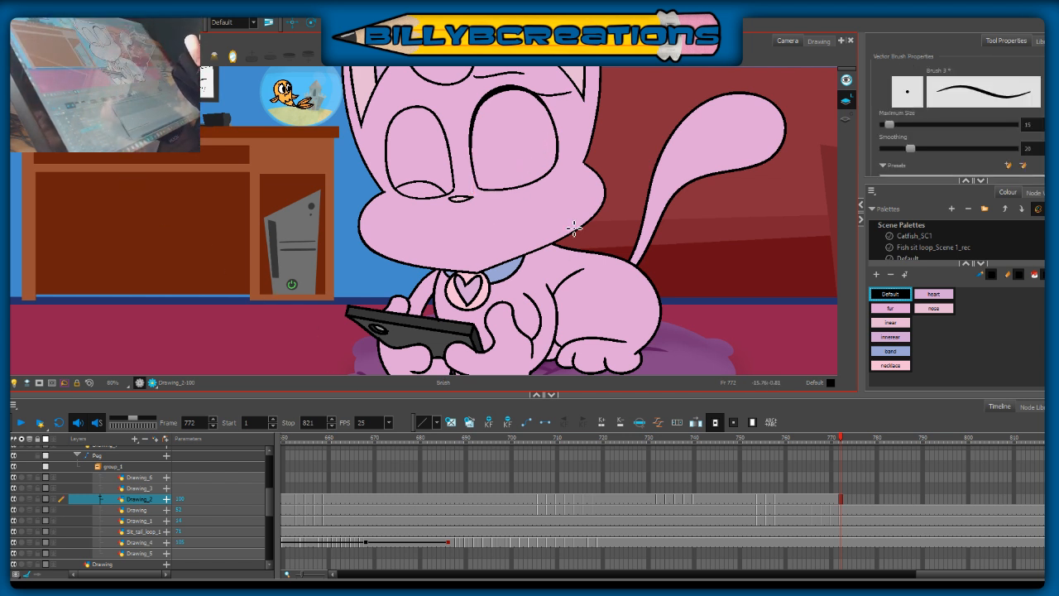
left_click_drag(478, 185, 524, 188)
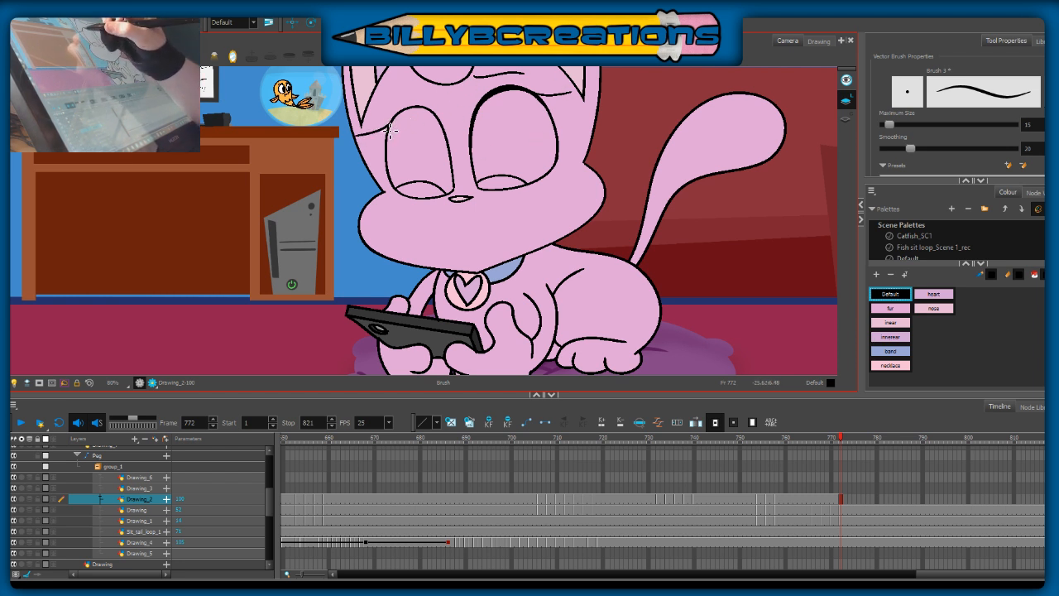
Step: Finish the left-hand eye's brow and thick upper lid, and fill both eyes' pupils with black at frame 772
key("alt+s")
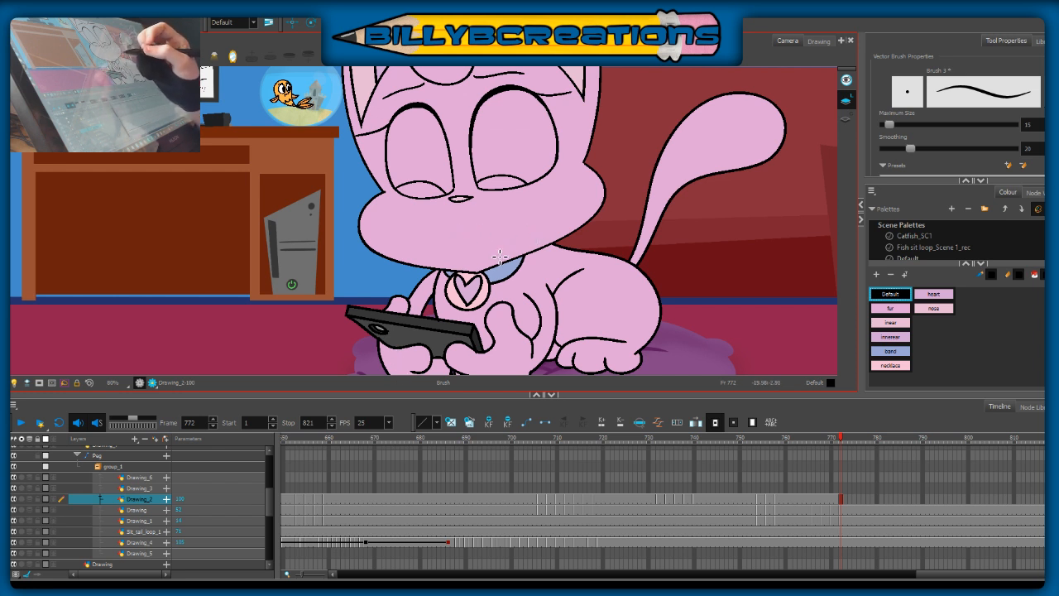
left_click(5, 201)
left_click_drag(424, 188, 501, 184)
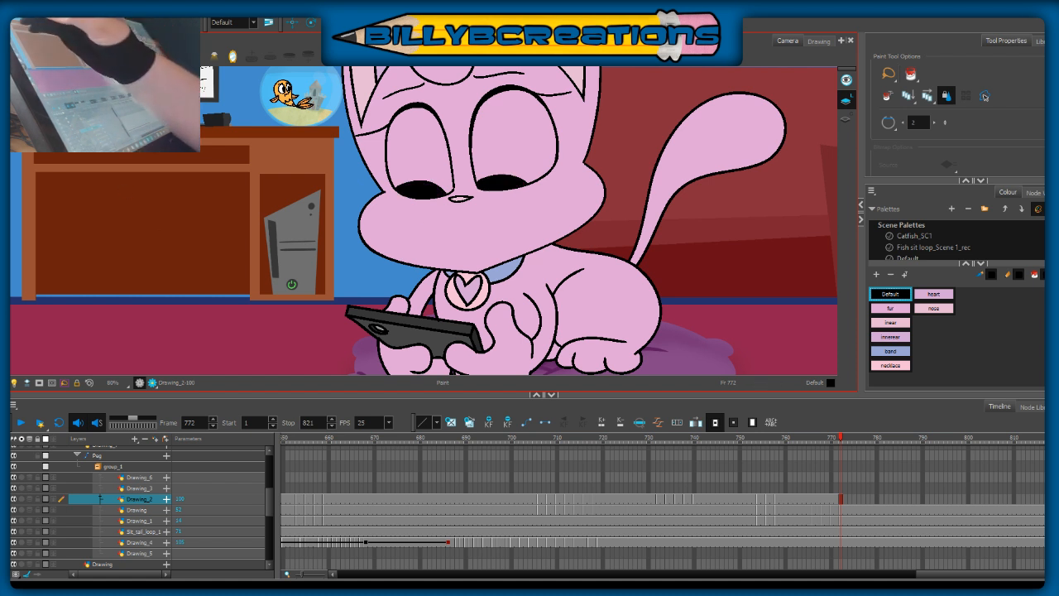
key("alt+b")
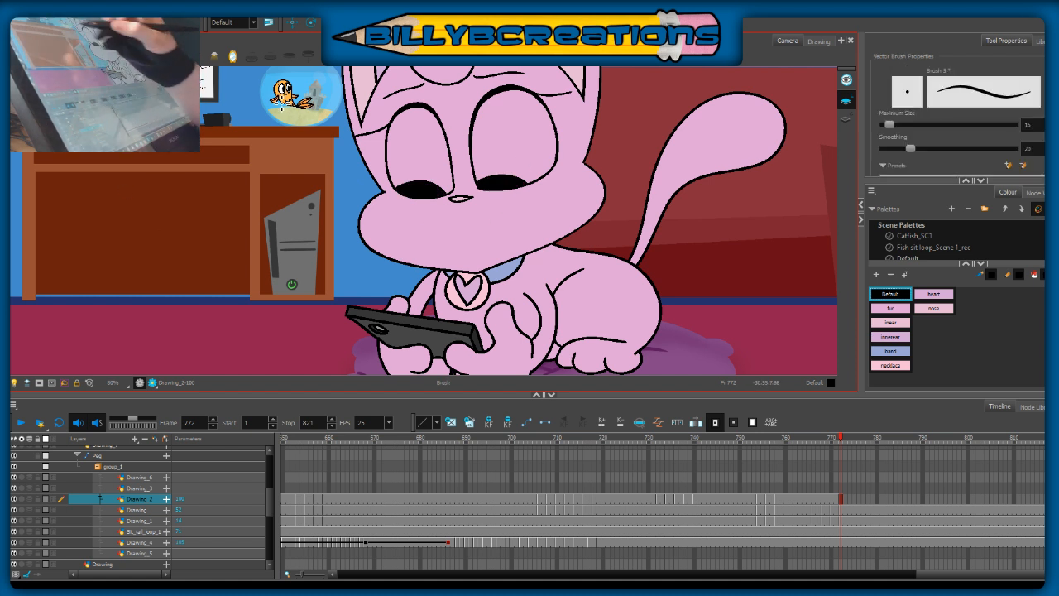
Step: Nudge the left-hand eye together with its brow slightly at frame 772, checking it against the preceding frame
left_click_drag(588, 205, 575, 252)
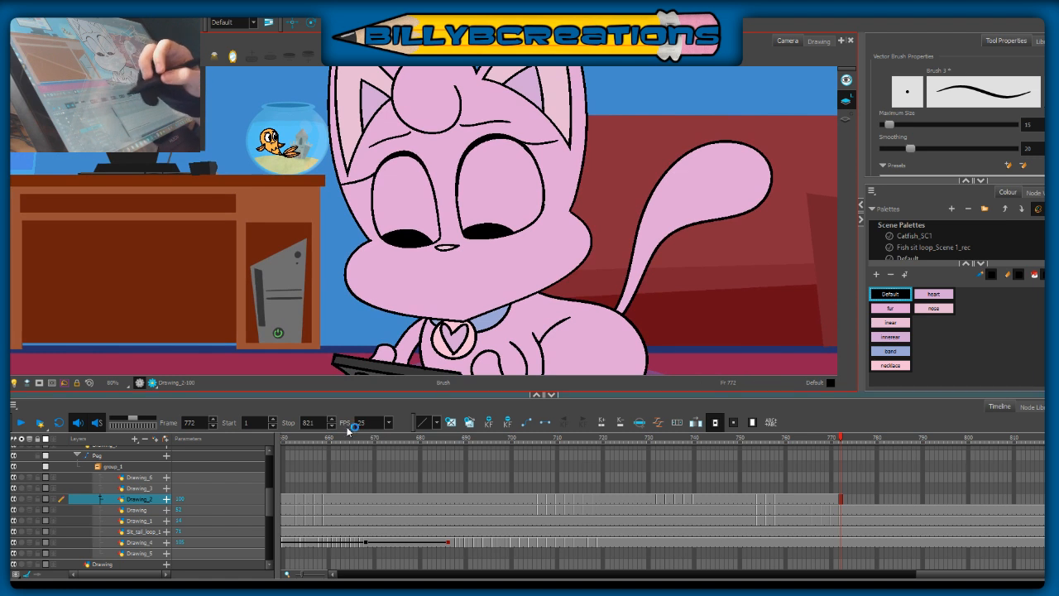
key("alt+s")
mouse_move(414, 135)
left_mouse_down()
mouse_move(362, 110)
mouse_move(409, 279)
mouse_move(439, 157)
left_mouse_up()
left_click(425, 303)
mouse_move(442, 275)
left_mouse_down()
mouse_move(433, 137)
mouse_move(338, 244)
left_mouse_up()
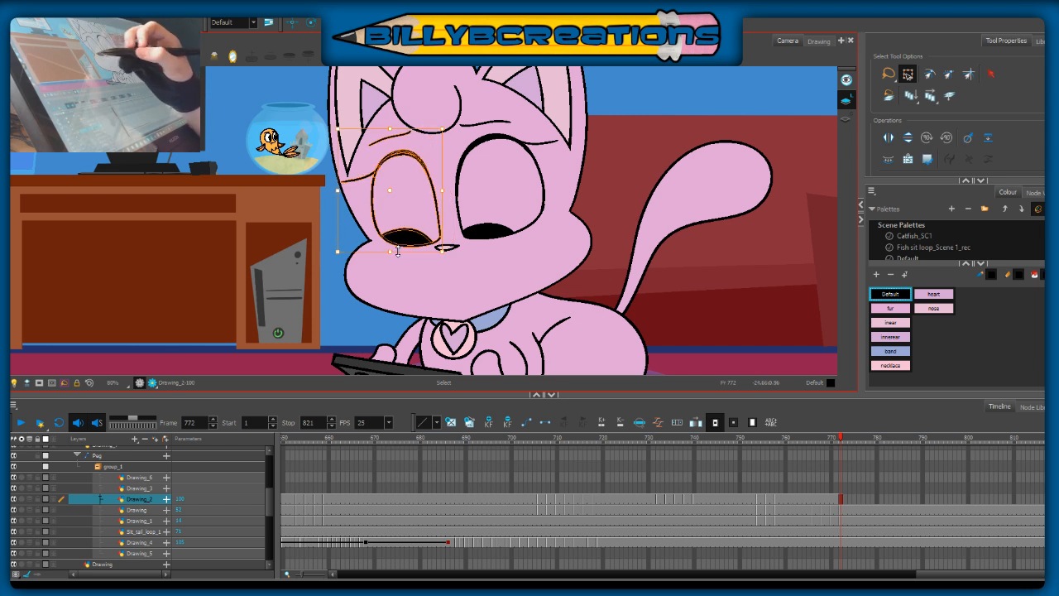
key("Delete")
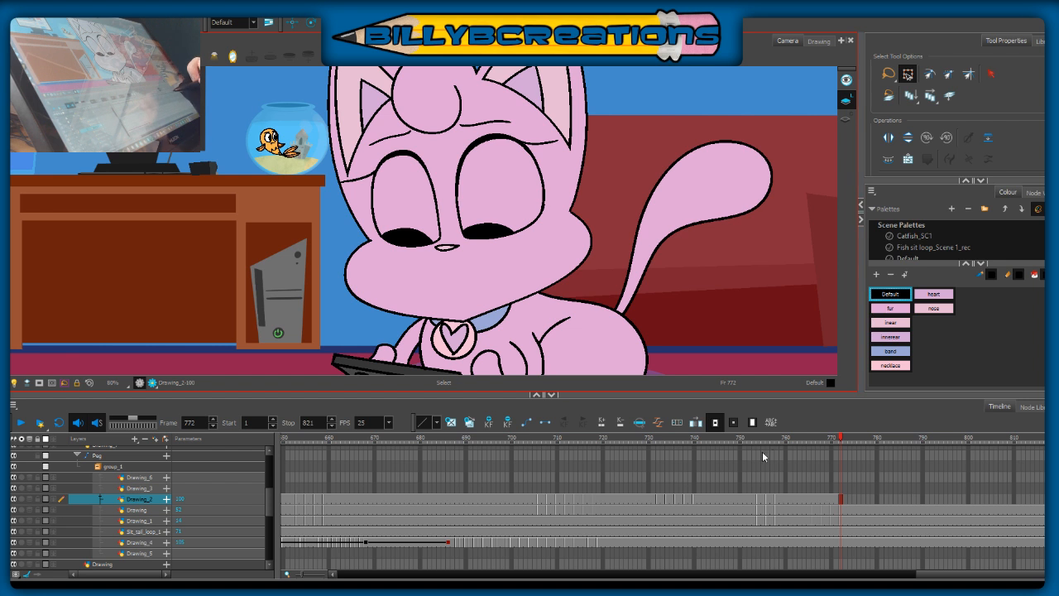
left_click(799, 435)
left_click(838, 435)
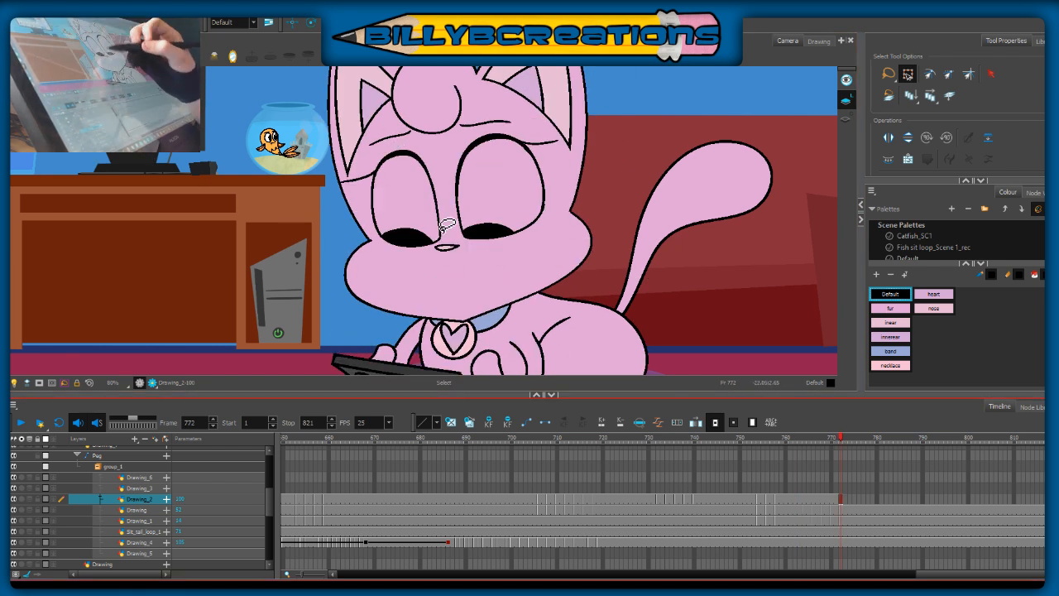
Step: Select the right-hand eye at frame 772 and adjust its placement slightly
mouse_move(521, 74)
left_mouse_down()
mouse_move(577, 267)
mouse_move(585, 210)
left_mouse_up()
left_click_drag(570, 256, 573, 254)
left_click(612, 287)
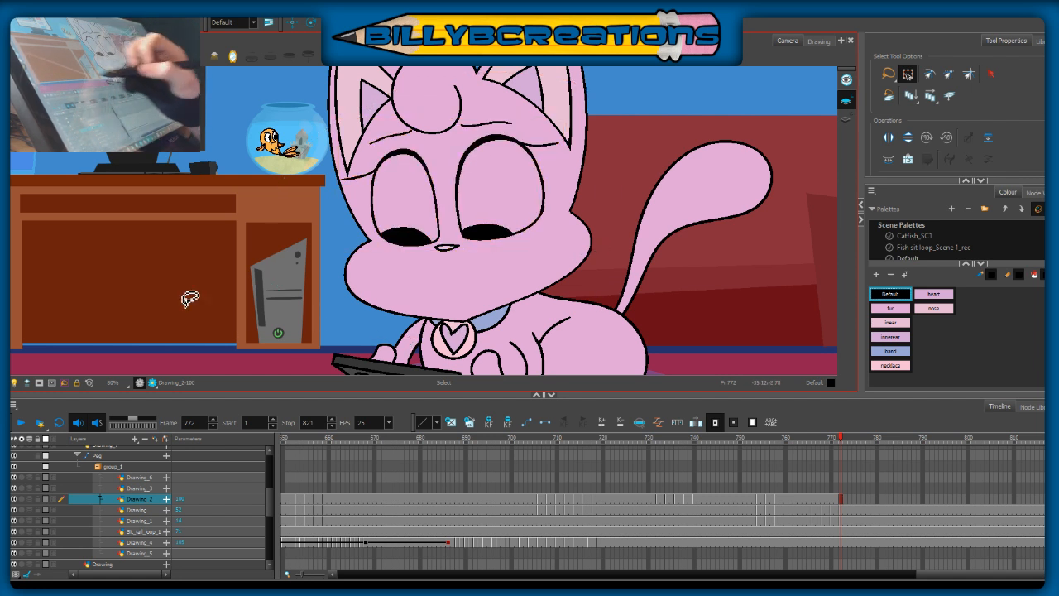
key("alt+b")
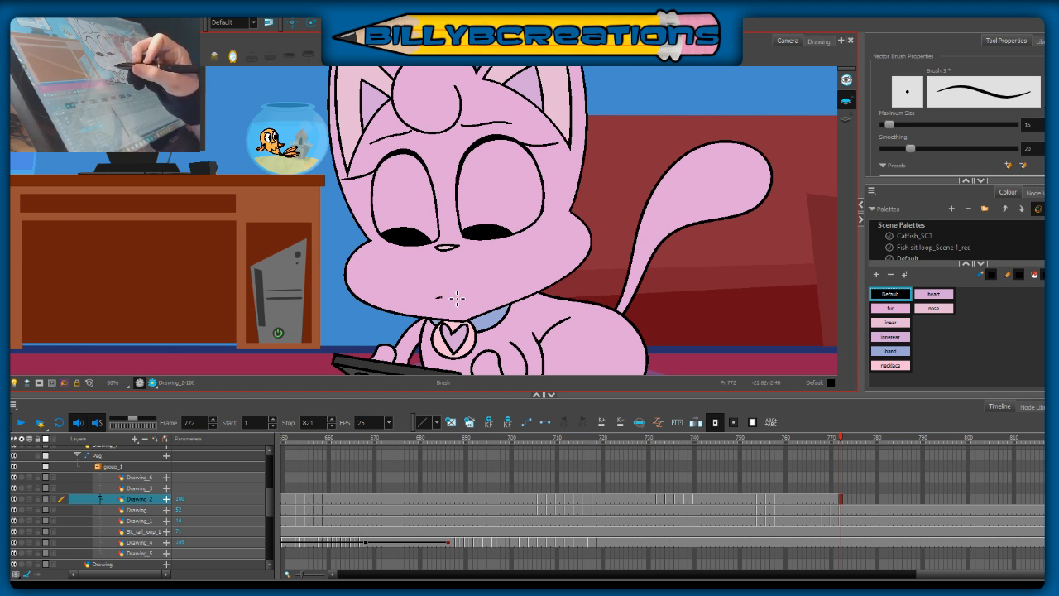
key("ctrl+z")
mouse_move(452, 298)
left_mouse_down()
mouse_move(486, 284)
mouse_move(493, 300)
left_mouse_up()
key("ctrl+z")
mouse_move(426, 299)
left_mouse_down()
mouse_move(494, 299)
mouse_move(430, 301)
mouse_move(500, 302)
left_mouse_up()
key("ctrl+z")
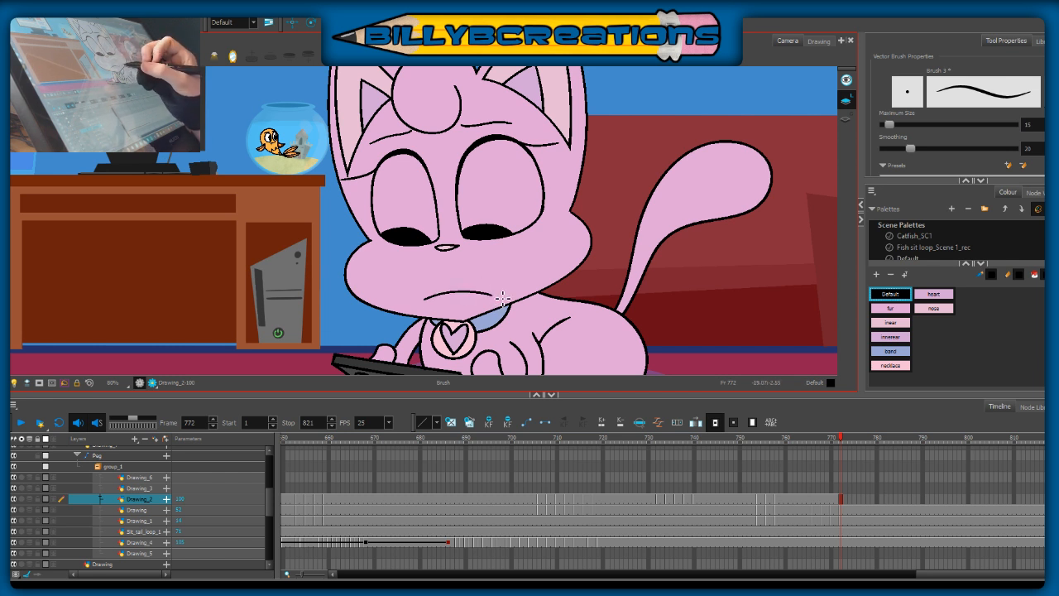
key("ctrl+z")
mouse_move(431, 282)
left_mouse_down()
mouse_move(498, 285)
mouse_move(520, 265)
left_mouse_up()
key("ctrl+z")
Step: Erase the brow lines above both eyes and redraw them as short, low strokes just above the upper lids
key("ctrl+z")
key("ctrl+z")
key("alt+e")
left_click_drag(455, 126, 513, 119)
left_click_drag(417, 129, 374, 144)
key("alt+b")
left_click_drag(467, 129, 509, 126)
left_click_drag(377, 147, 404, 142)
key("ctrl+z")
key("ctrl+z")
left_click_drag(474, 133, 514, 134)
left_click_drag(382, 149, 406, 149)
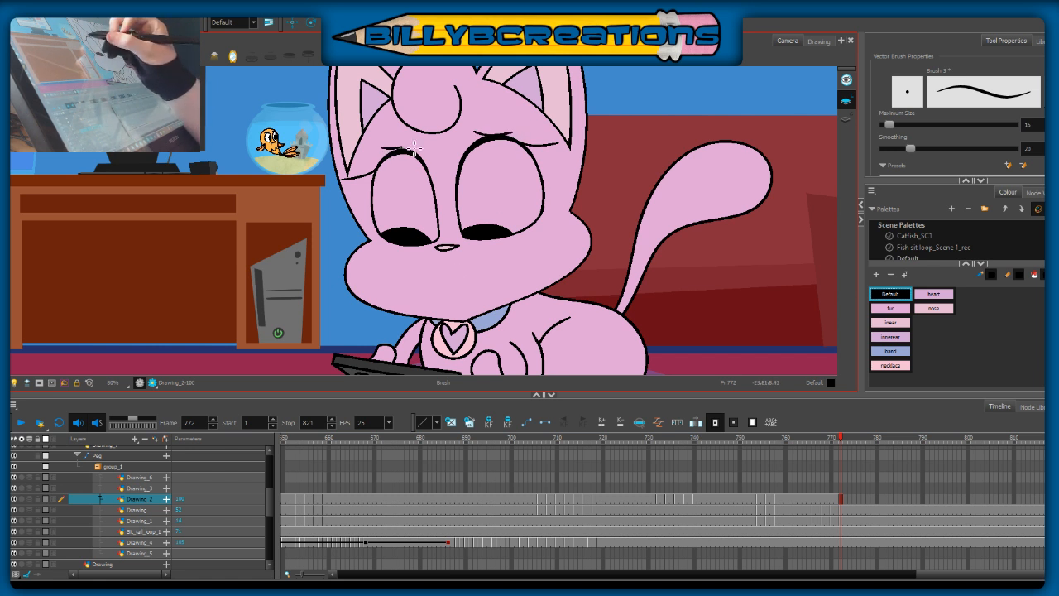
Step: Draw a slanted frowning mouth with two small fangs below the nose at frame 772, redoing failed strokes
key("ctrl+z")
left_click_drag(454, 279, 509, 277)
key("ctrl+z")
left_click_drag(445, 291, 511, 278)
key("ctrl+z")
mouse_move(442, 295)
left_mouse_down()
mouse_move(506, 278)
mouse_move(496, 290)
left_mouse_up()
key("ctrl+z")
key("ctrl+z")
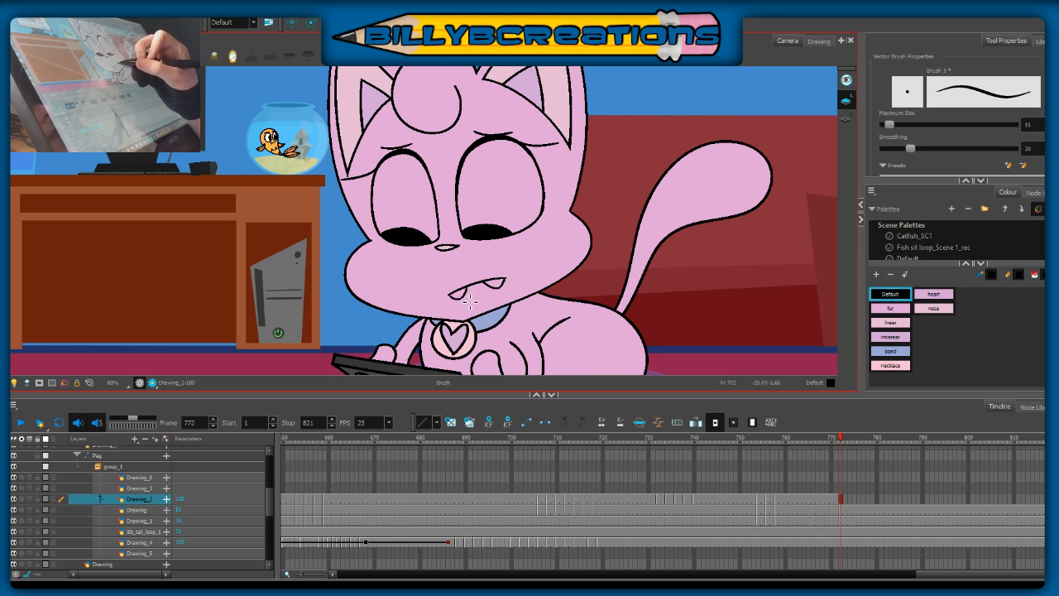
key("alt+s")
key("alt+b")
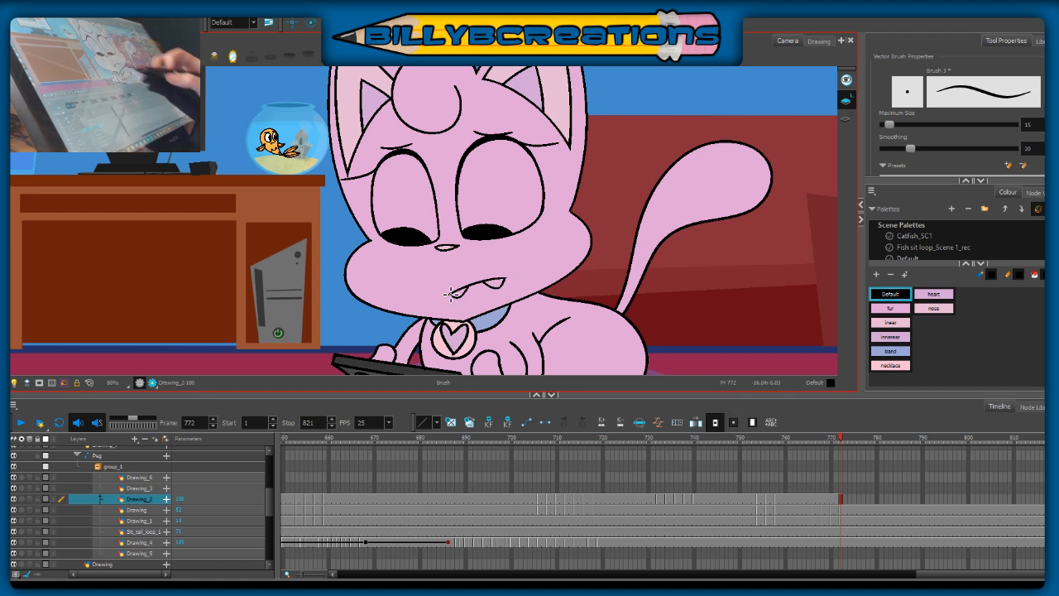
Step: Select the fanged mouth, shift it slightly up and towards the left-hand cheek, and return to the Brush
key("alt+s")
mouse_move(512, 264)
left_mouse_down()
mouse_move(474, 339)
mouse_move(520, 299)
left_mouse_up()
left_click(494, 332)
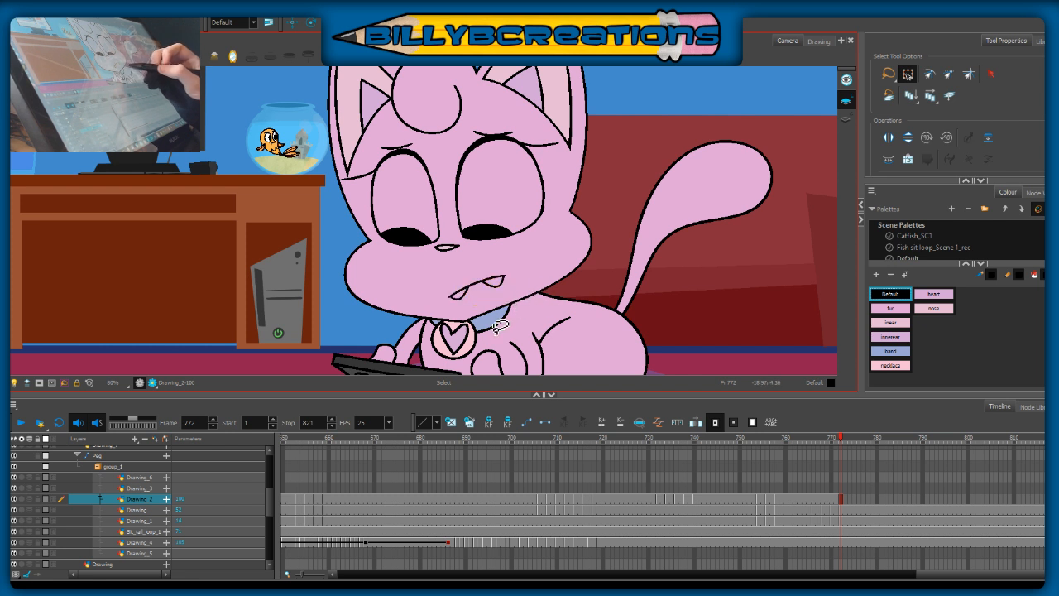
mouse_move(446, 308)
left_mouse_down()
mouse_move(469, 324)
mouse_move(513, 290)
mouse_move(494, 284)
left_mouse_up()
left_click(551, 276)
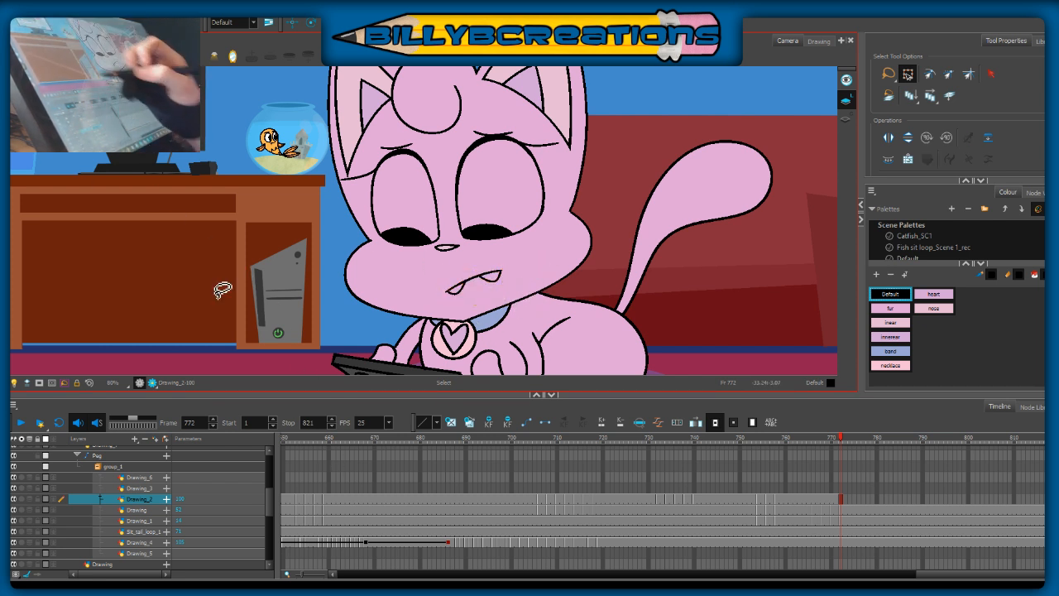
key("alt+b")
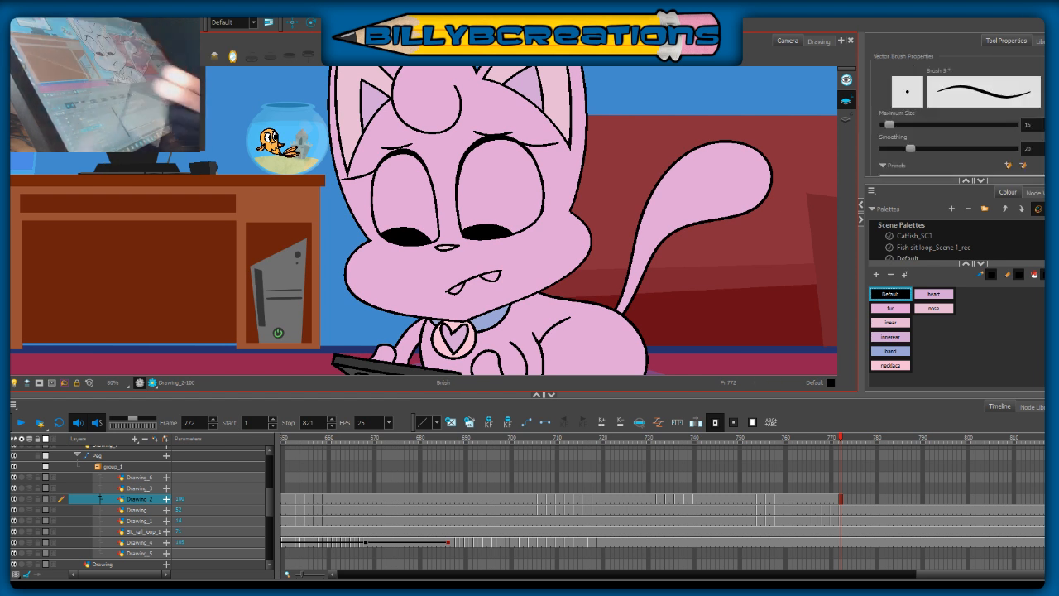
Step: Draw two long drooping whiskers on each cheek at frame 772, using the closed-eye frames 770 and 765 as reference
left_click(802, 437)
mouse_move(843, 438)
left_mouse_down()
mouse_move(788, 474)
mouse_move(746, 531)
mouse_move(822, 519)
mouse_move(832, 505)
left_mouse_up()
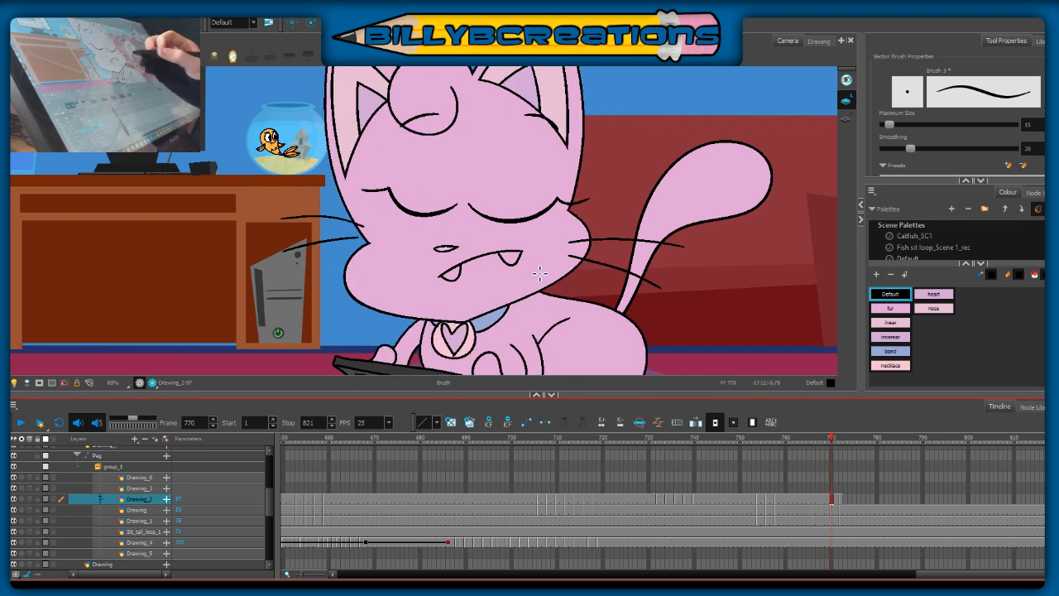
left_click(841, 443)
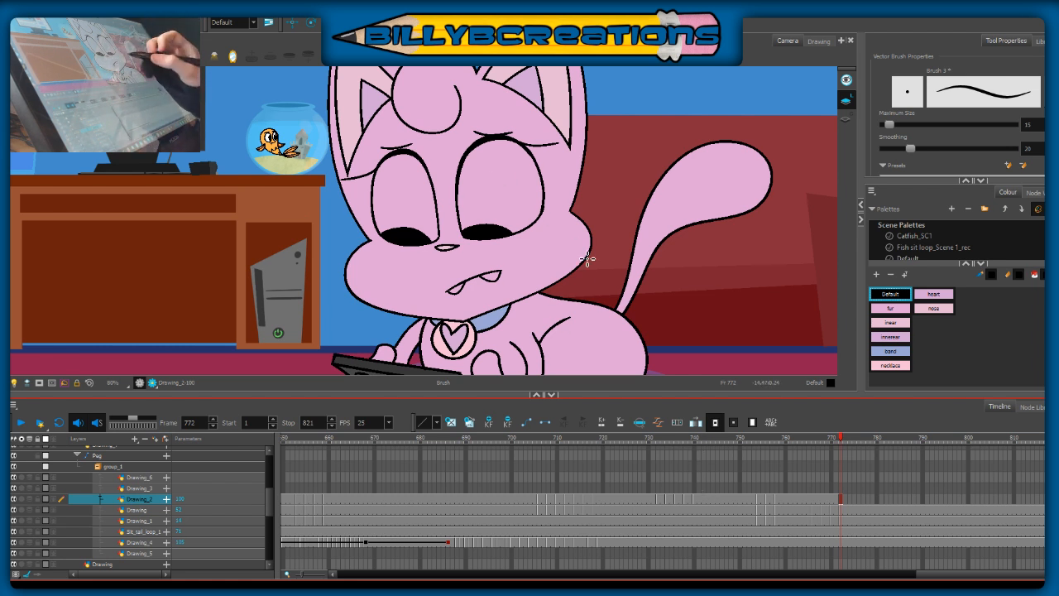
left_click(809, 444)
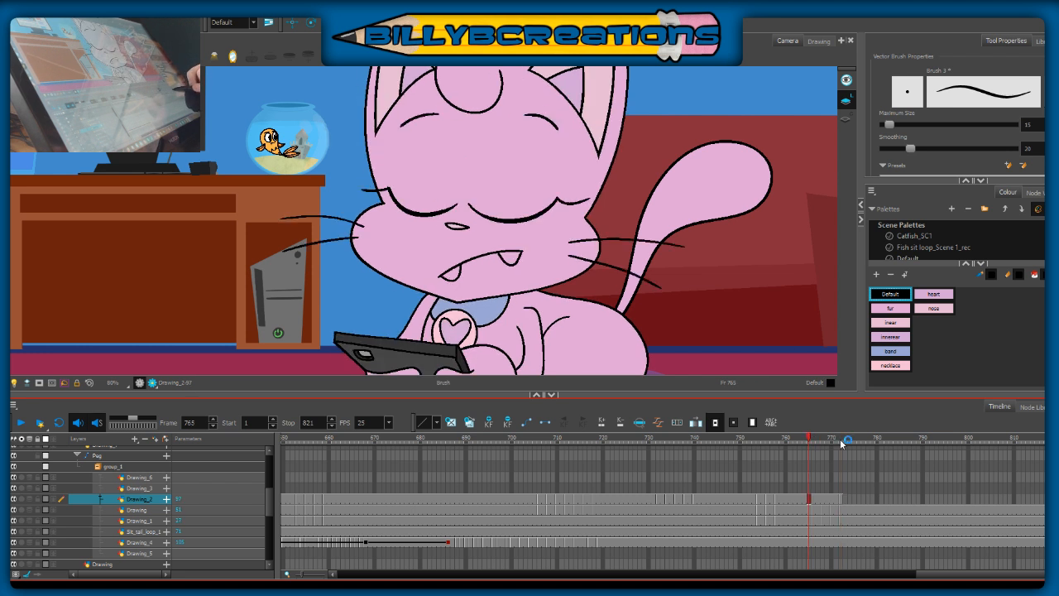
left_click(840, 443)
key("ctrl+z")
left_click_drag(552, 250, 655, 291)
left_click_drag(554, 260, 637, 314)
key("ctrl+z")
left_click_drag(550, 255, 625, 313)
left_click_drag(347, 273, 274, 346)
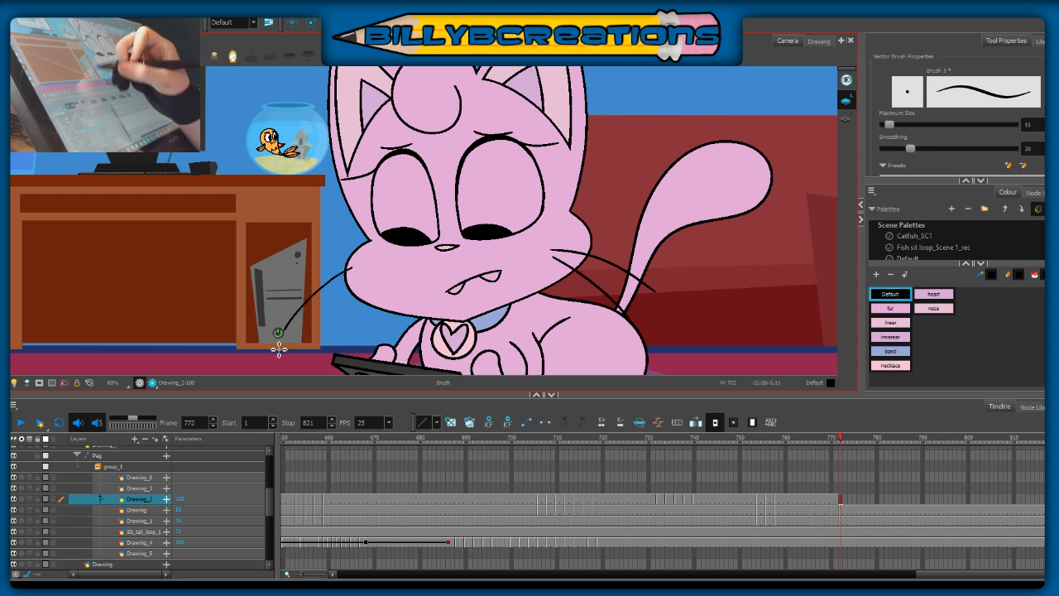
left_click_drag(354, 283, 300, 364)
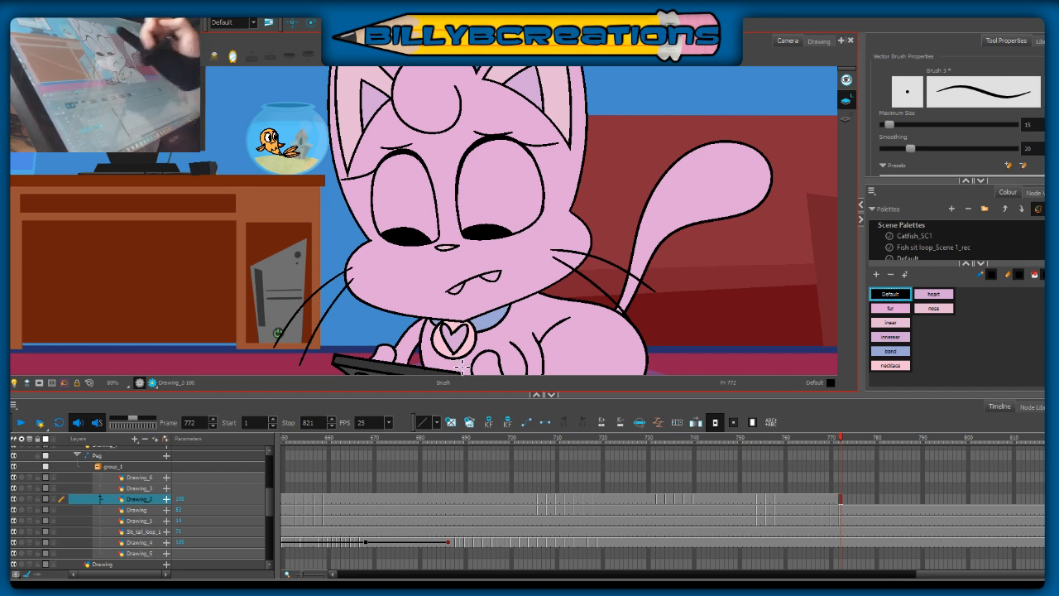
Step: Clear the closed-eye face from Drawing_2 at frames 770 and 771, and return to frame 772
left_click(827, 449)
mouse_move(827, 449)
left_mouse_down()
mouse_move(807, 451)
mouse_move(838, 464)
left_mouse_up()
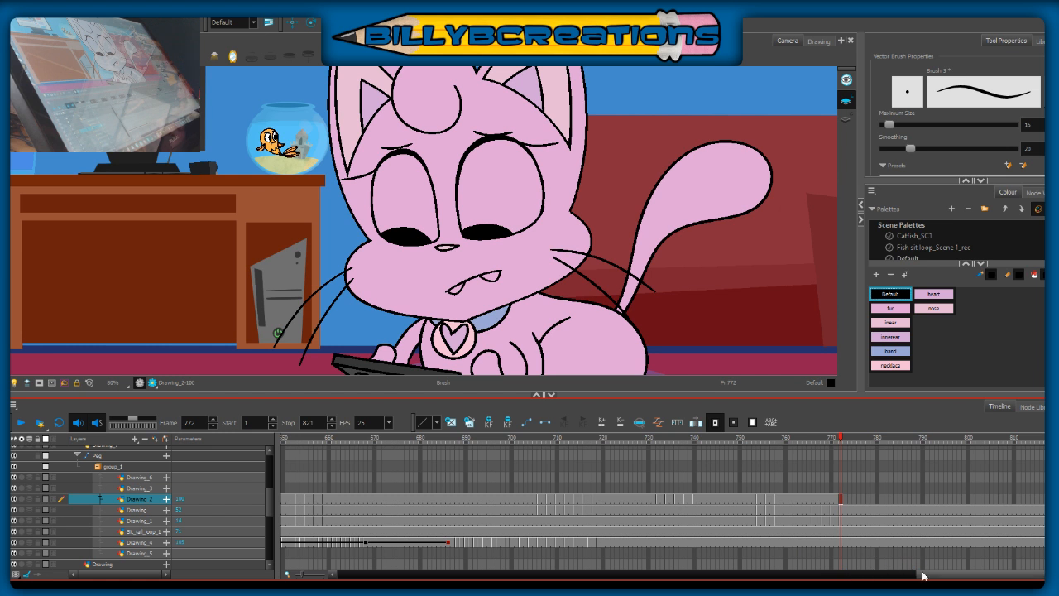
left_click(835, 459)
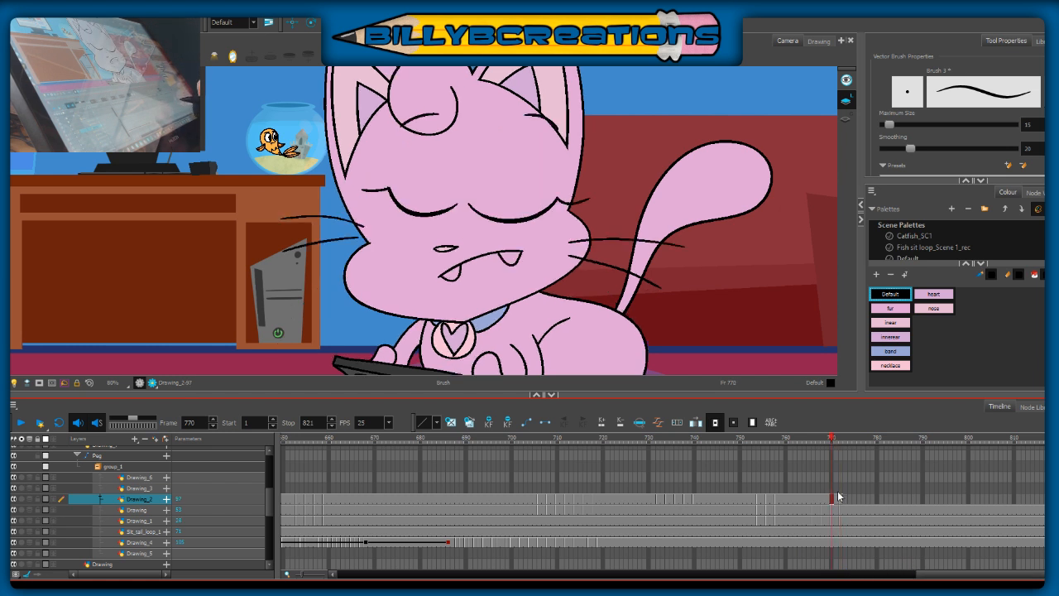
left_click(835, 443)
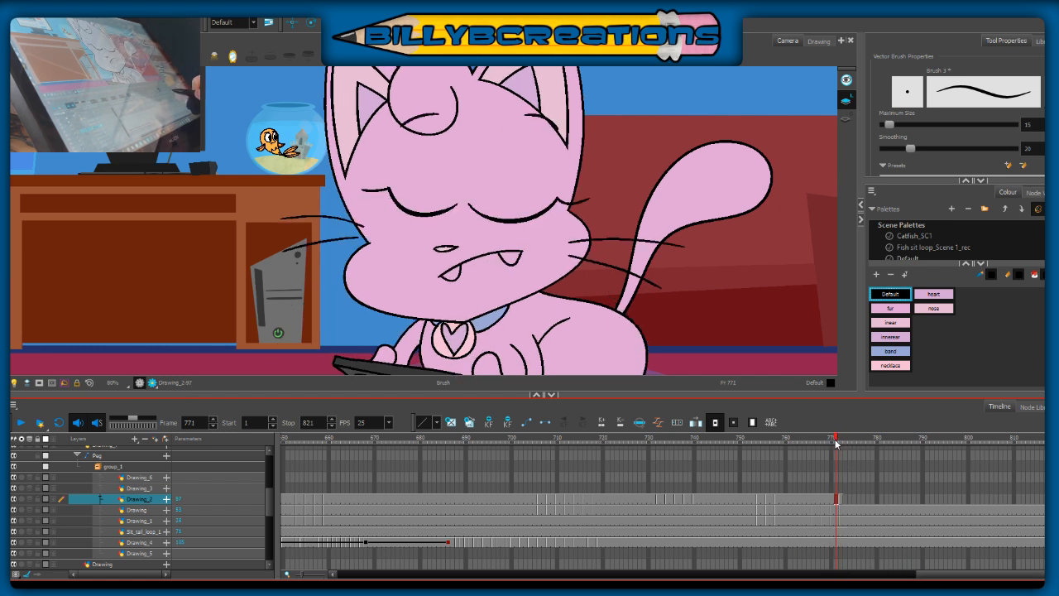
left_click(840, 498)
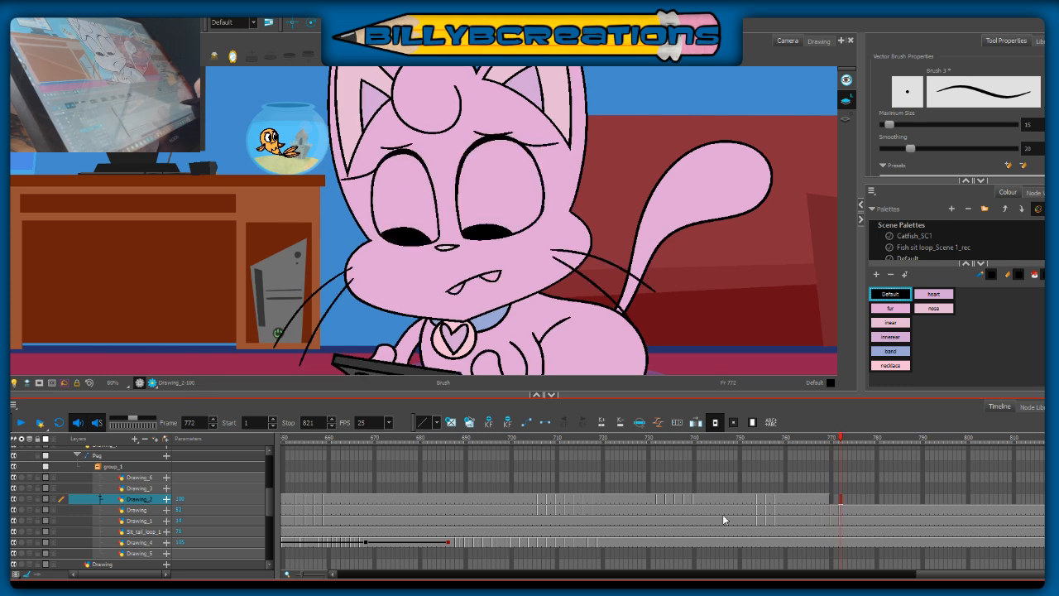
Step: Select all the face artwork at frame 772 and copy it into Drawing_2 at frame 770
key("alt+s")
key("space")
mouse_move(624, 233)
left_mouse_down()
mouse_move(589, 155)
mouse_move(604, 183)
left_mouse_up()
mouse_move(602, 117)
left_mouse_down()
mouse_move(283, 356)
mouse_move(552, 120)
left_mouse_up()
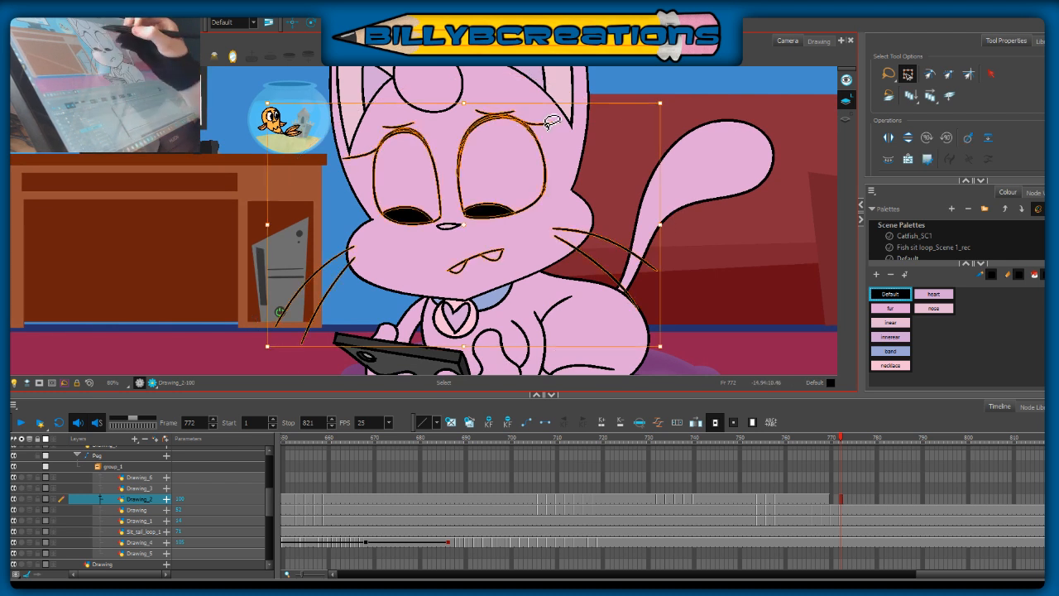
left_click(830, 499)
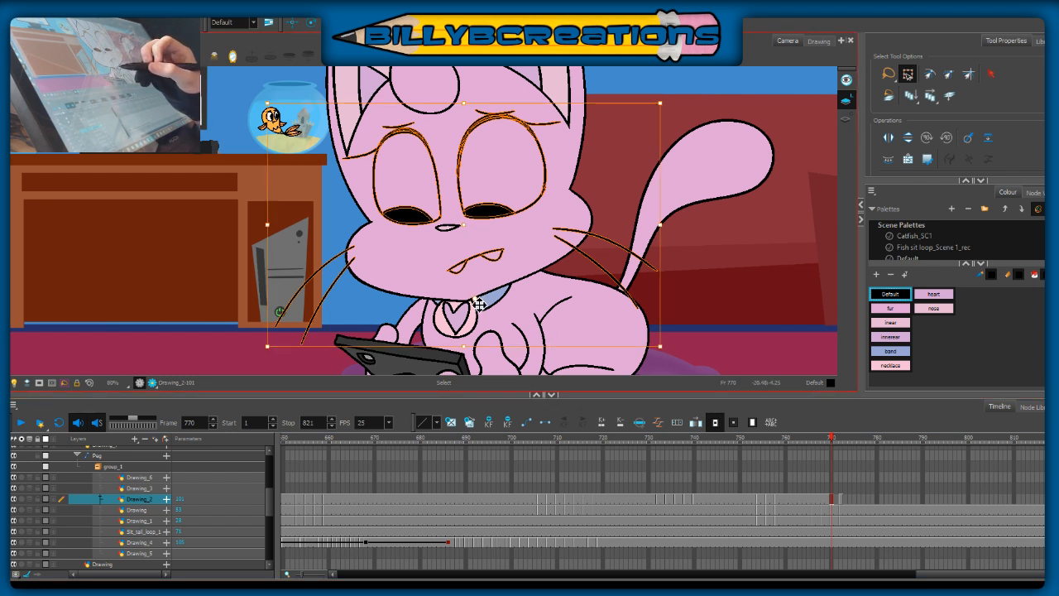
Step: Rotate the copied face slightly counterclockwise at frame 770 and extend its exposure to frame 771
left_click_drag(671, 349, 670, 355)
left_click(687, 340)
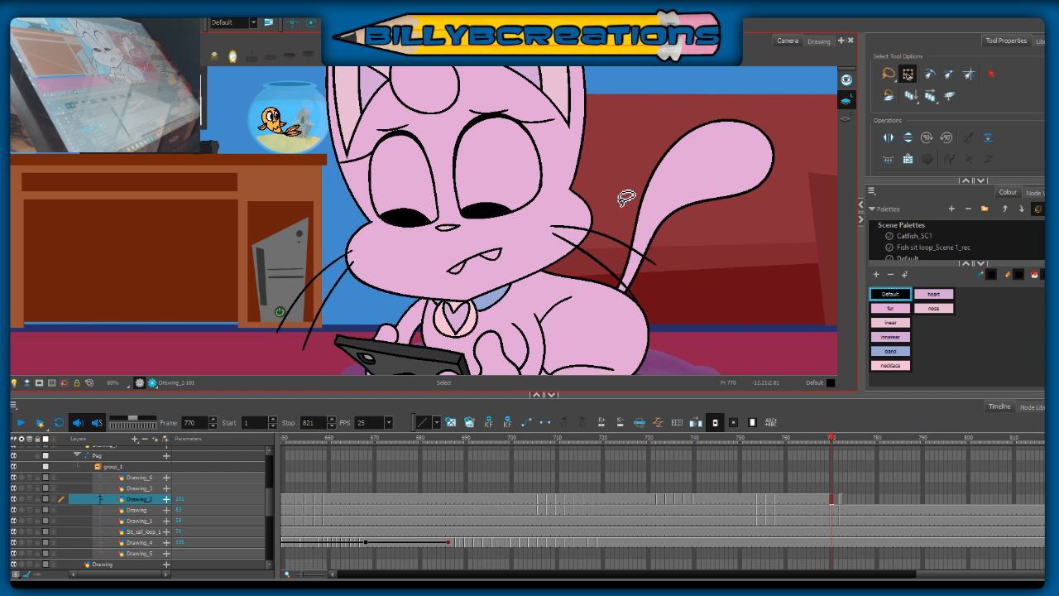
mouse_move(599, 104)
left_mouse_down()
mouse_move(273, 232)
mouse_move(692, 141)
mouse_move(599, 104)
left_mouse_up()
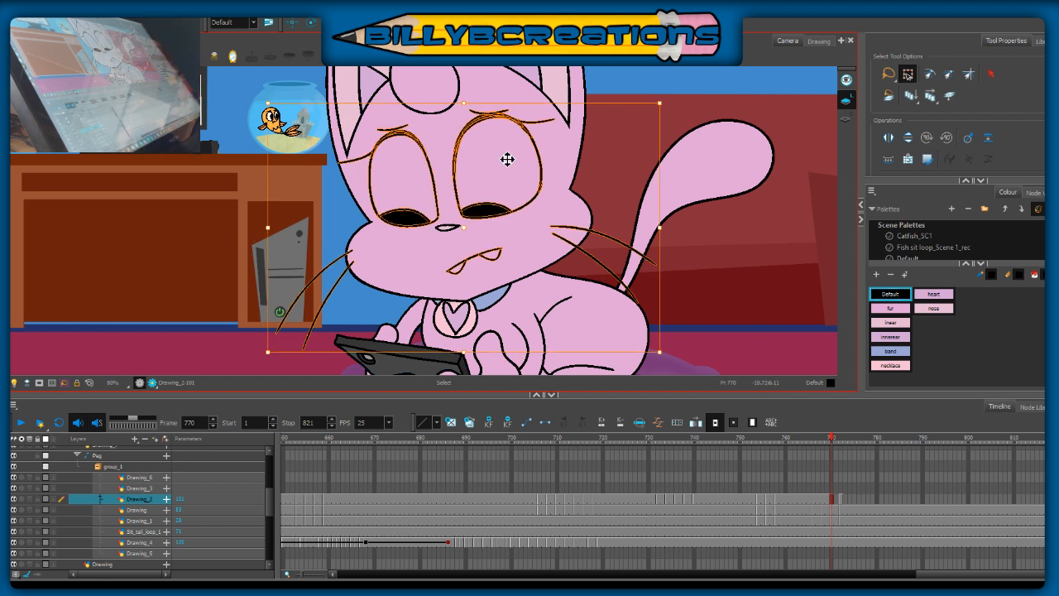
left_click(710, 263)
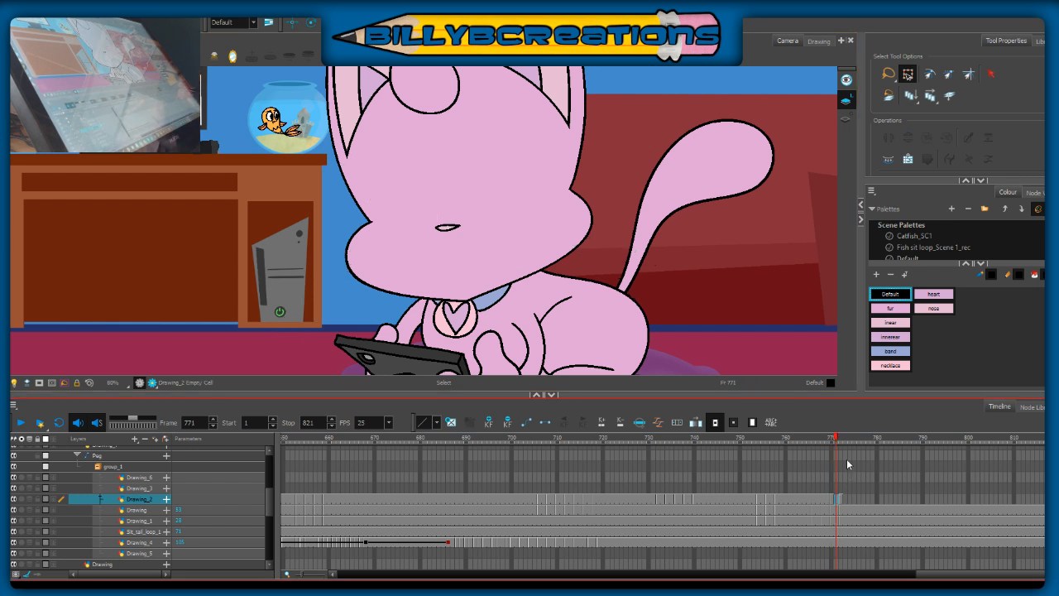
left_click(837, 440)
left_click_drag(839, 443, 834, 444)
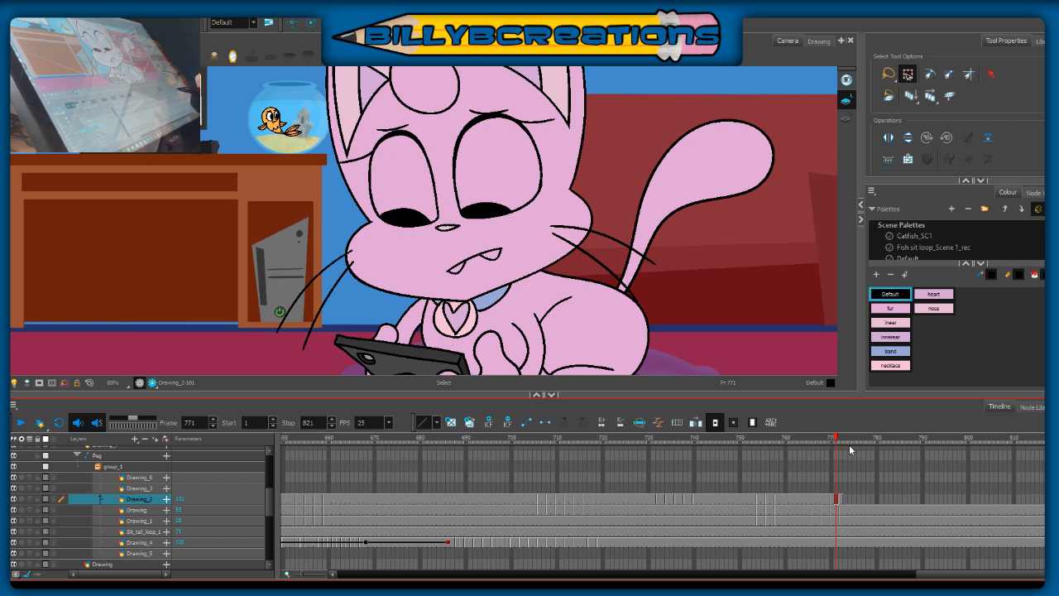
Step: Fine-tune the copied face's tilt and position at frame 770, comparing it repeatedly with the face at frame 772
left_click_drag(837, 443, 831, 444)
mouse_move(657, 175)
left_mouse_down()
mouse_move(594, 80)
mouse_move(272, 190)
mouse_move(529, 340)
mouse_move(678, 93)
left_mouse_up()
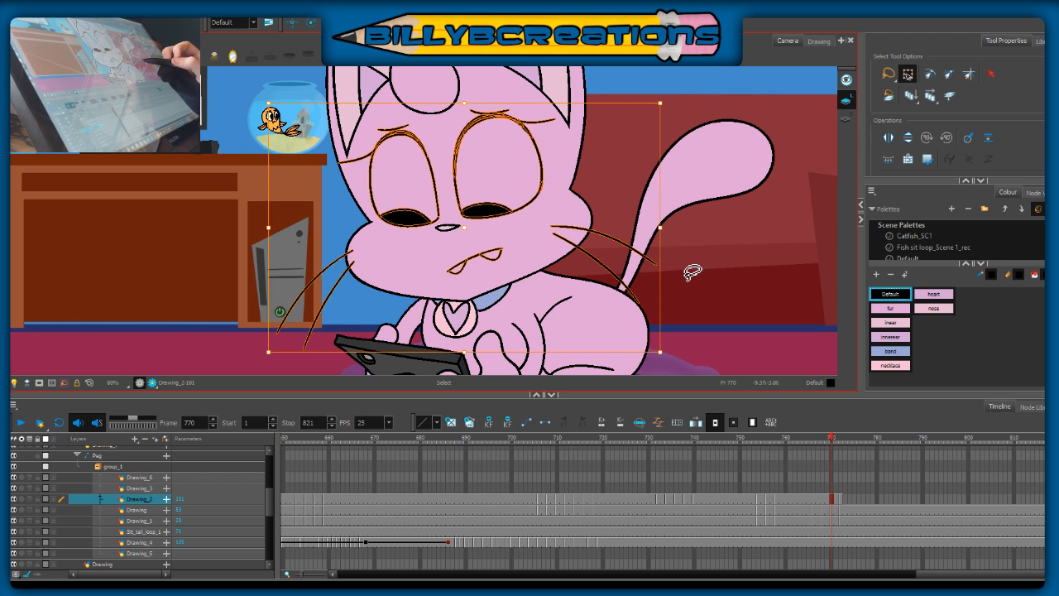
left_click(716, 271)
left_click_drag(845, 442, 841, 445)
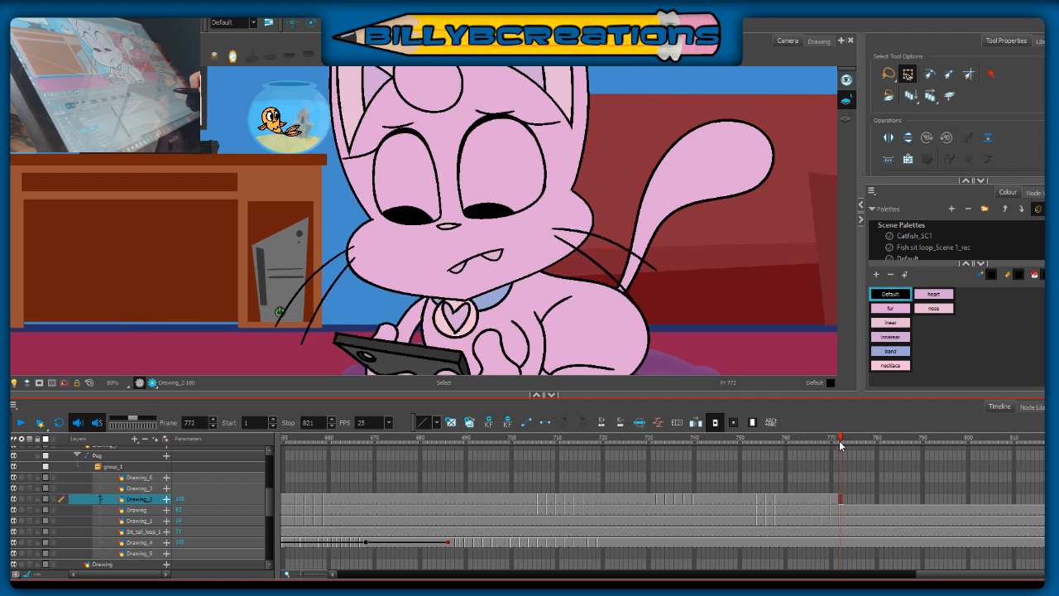
key("comma")
key("comma")
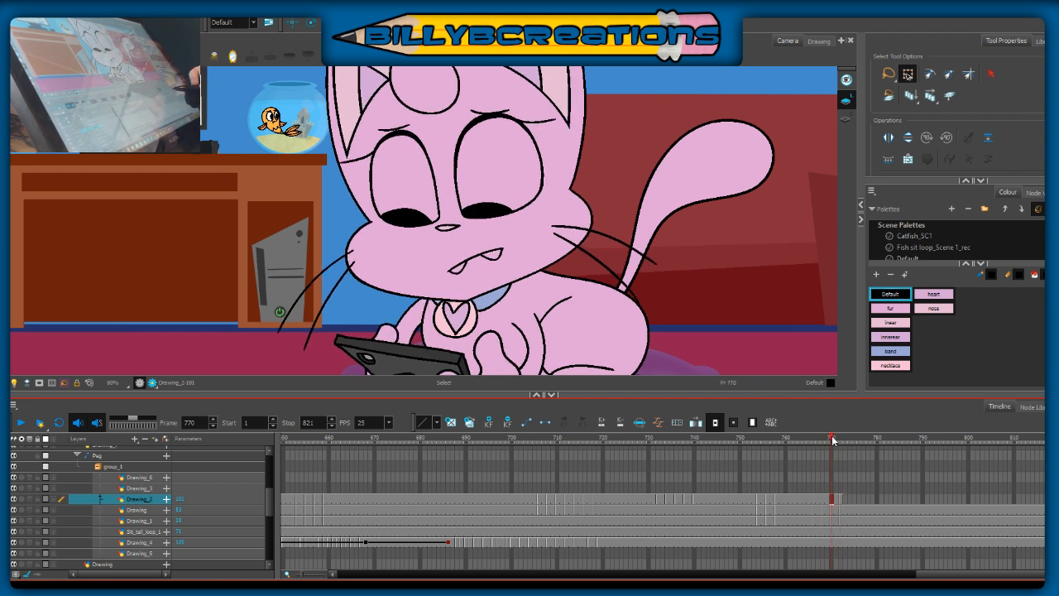
mouse_move(648, 161)
left_mouse_down()
mouse_move(273, 348)
mouse_move(671, 358)
left_mouse_up()
left_click(735, 346)
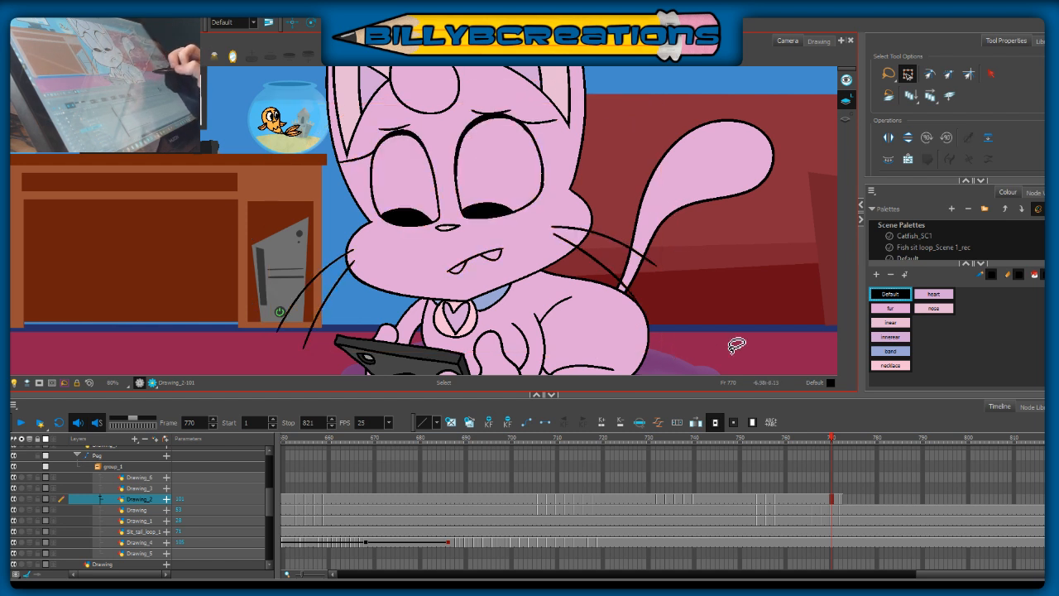
left_click(842, 444)
mouse_move(842, 444)
left_mouse_down()
mouse_move(790, 471)
mouse_move(842, 479)
left_mouse_up()
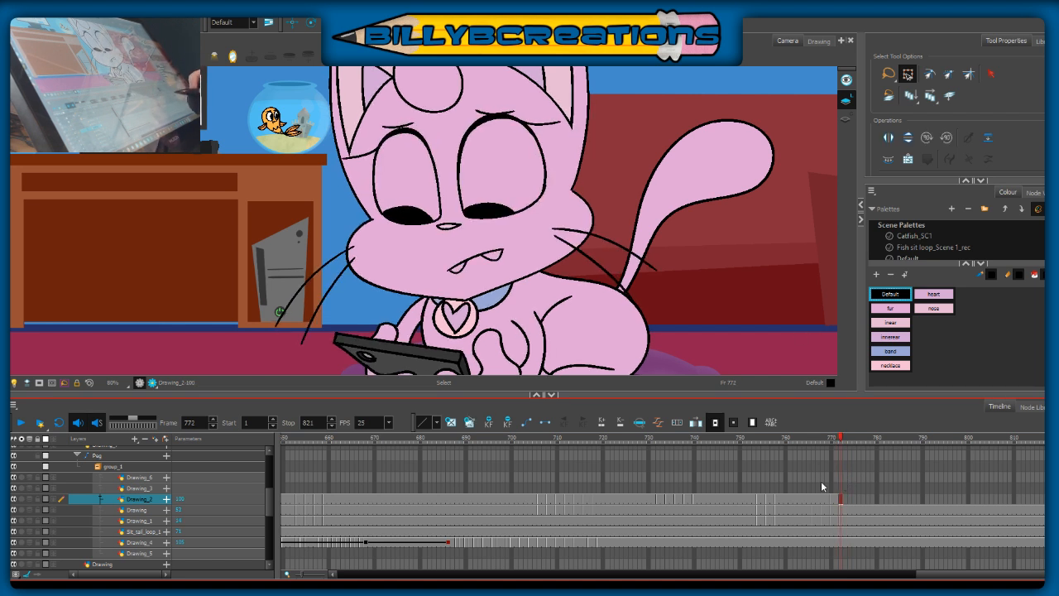
Step: Clear the closed-eye face from Drawing_2 from frame 766 up to frame 770 and switch to the Brush
left_click(816, 501)
key("Delete")
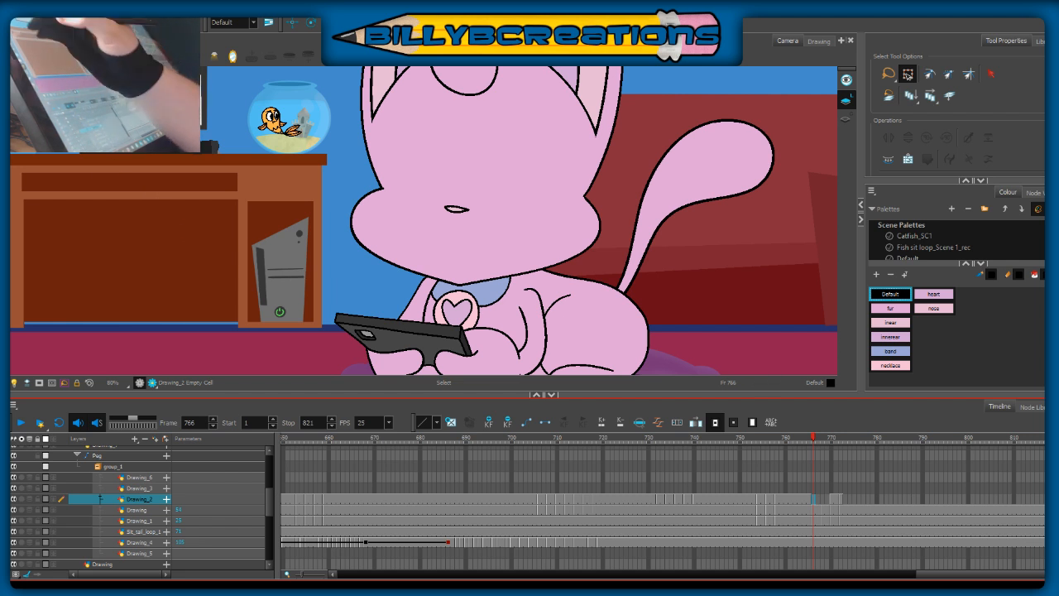
key("alt+b")
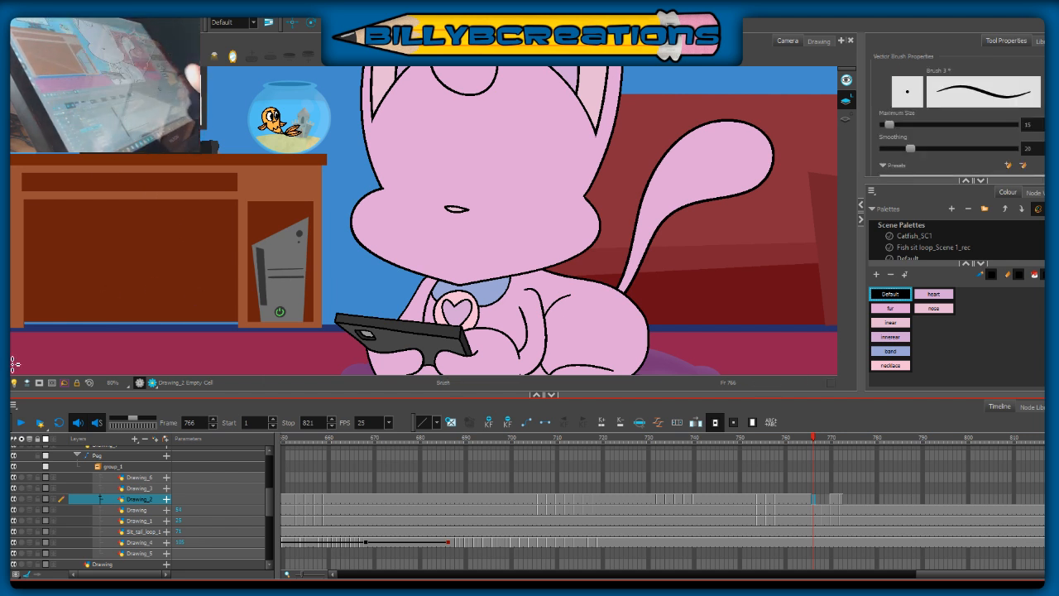
key("comma")
key("period")
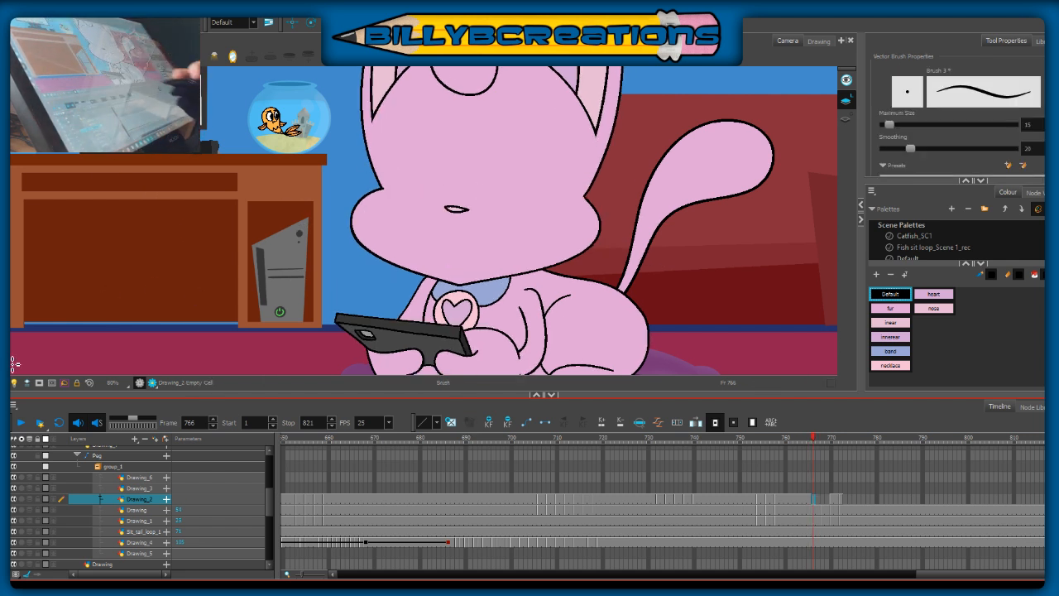
Step: Turn on the onion skin at frame 766 and brush two downward-slanting whiskers on the tail side of the cat's face
key("alt+o")
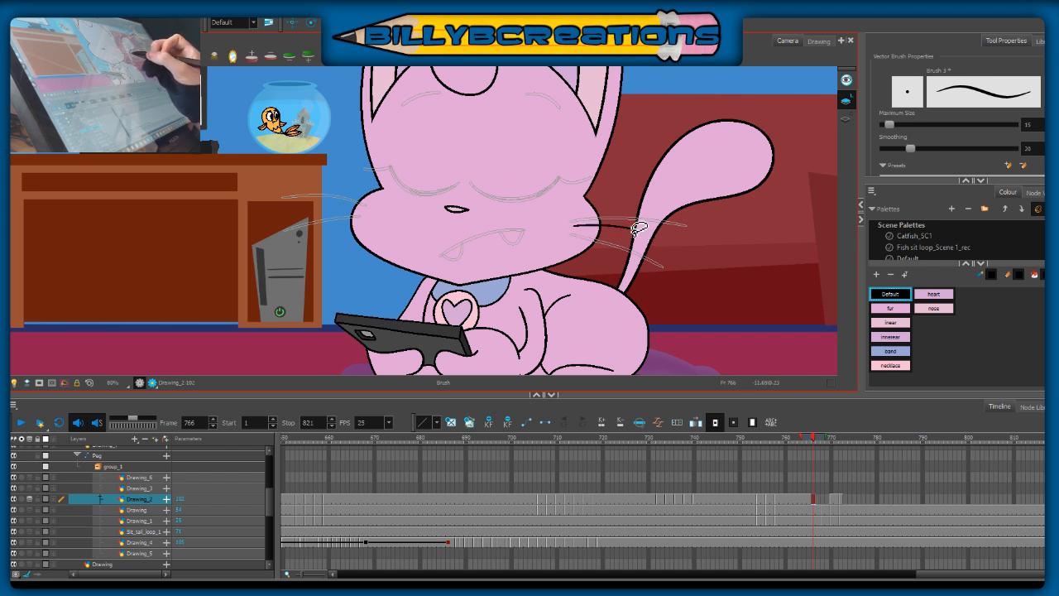
left_click_drag(572, 224, 688, 250)
key("ctrl+z")
left_click_drag(572, 225, 683, 256)
key("ctrl+z")
left_click_drag(572, 224, 680, 244)
left_click_drag(579, 240, 662, 266)
key("ctrl+z")
left_click_drag(570, 236, 659, 277)
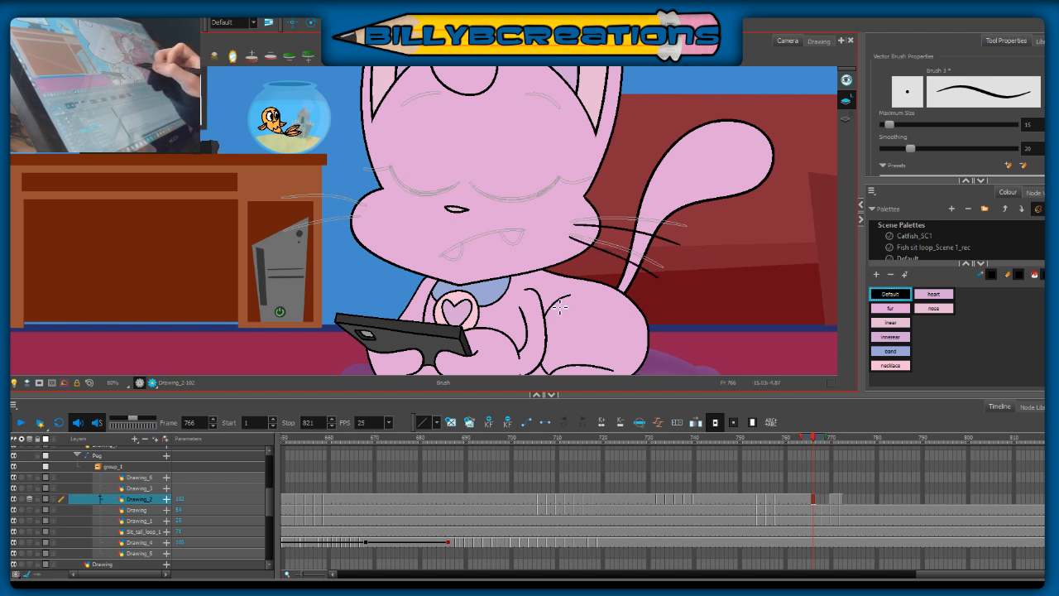
Step: Brush the lower whisker on the desk side of the face, redoing the stroke until it slants down from the cheek
left_click_drag(361, 221, 292, 249)
key("ctrl+z")
mouse_move(362, 220)
left_mouse_down()
mouse_move(282, 255)
mouse_move(329, 234)
mouse_move(289, 250)
mouse_move(306, 221)
mouse_move(271, 231)
left_mouse_up()
key("ctrl+z")
key("ctrl+z")
left_click_drag(357, 208, 286, 226)
key("ctrl+z")
key("ctrl+z")
left_click_drag(359, 222, 301, 243)
key("ctrl+z")
left_click_drag(358, 218, 291, 250)
key("ctrl+z")
left_click_drag(358, 219, 286, 251)
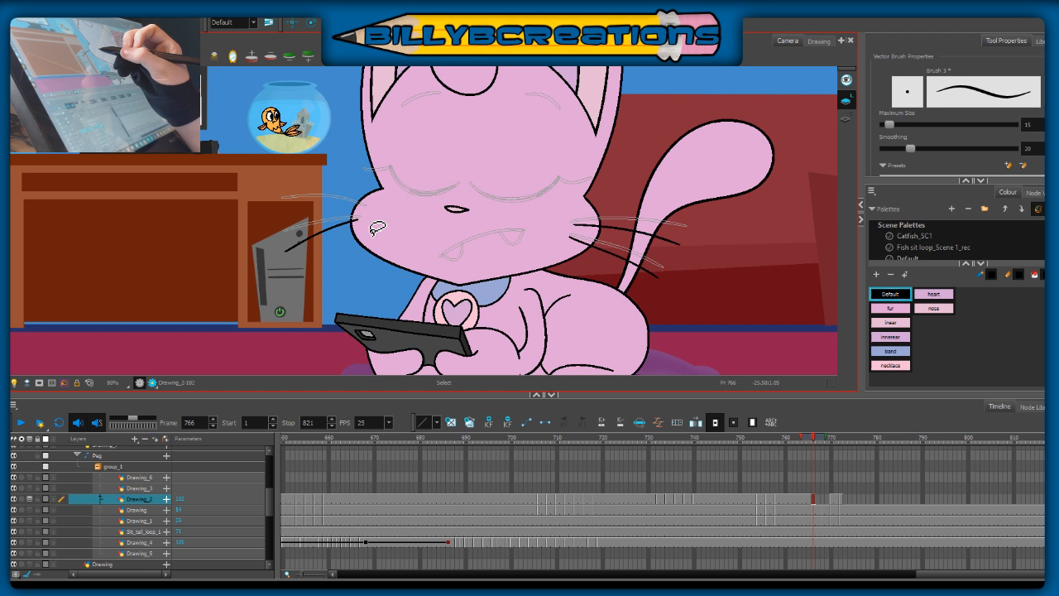
key("ctrl+z")
left_click_drag(354, 221, 288, 252)
key("ctrl+z")
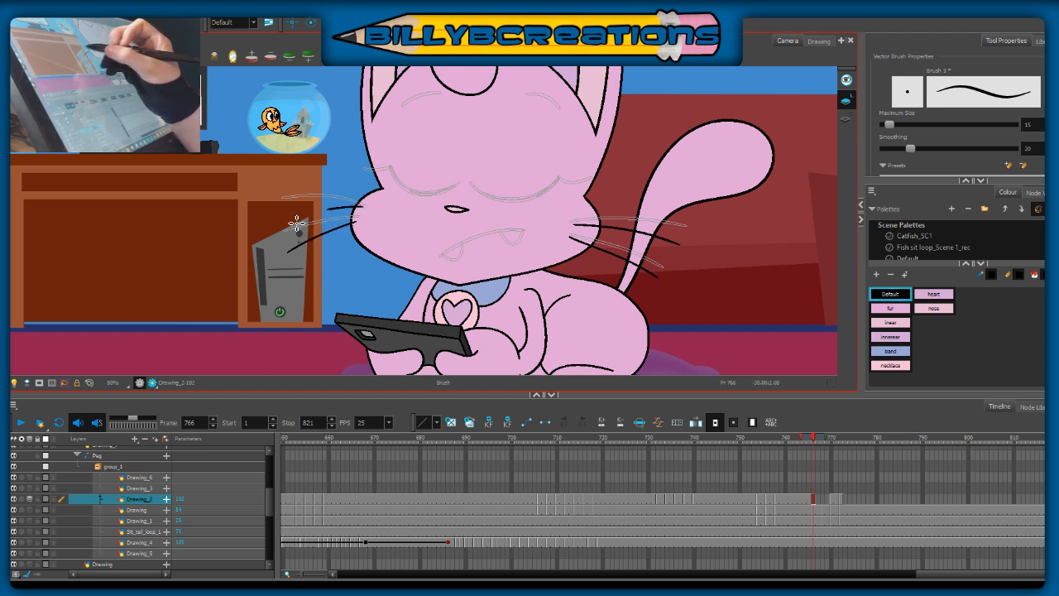
Step: Brush the upper whisker on the desk side of the face as a gentle downward curve above the lower one
left_click_drag(355, 210, 284, 219)
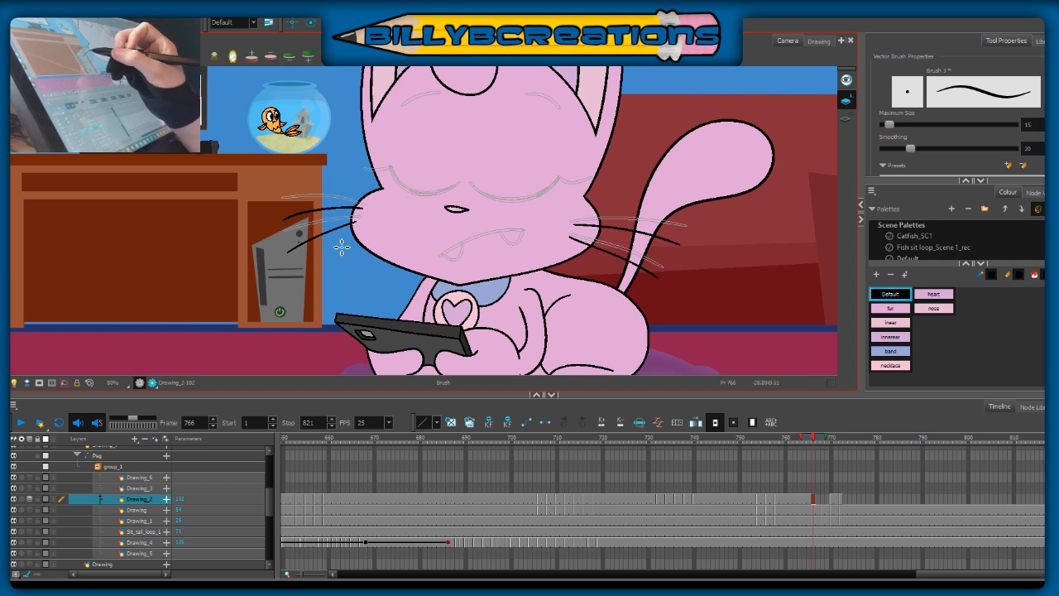
key("ctrl+z")
left_click_drag(364, 211, 283, 223)
key("ctrl+z")
mouse_move(363, 209)
left_mouse_down()
mouse_move(313, 215)
mouse_move(287, 216)
left_mouse_up()
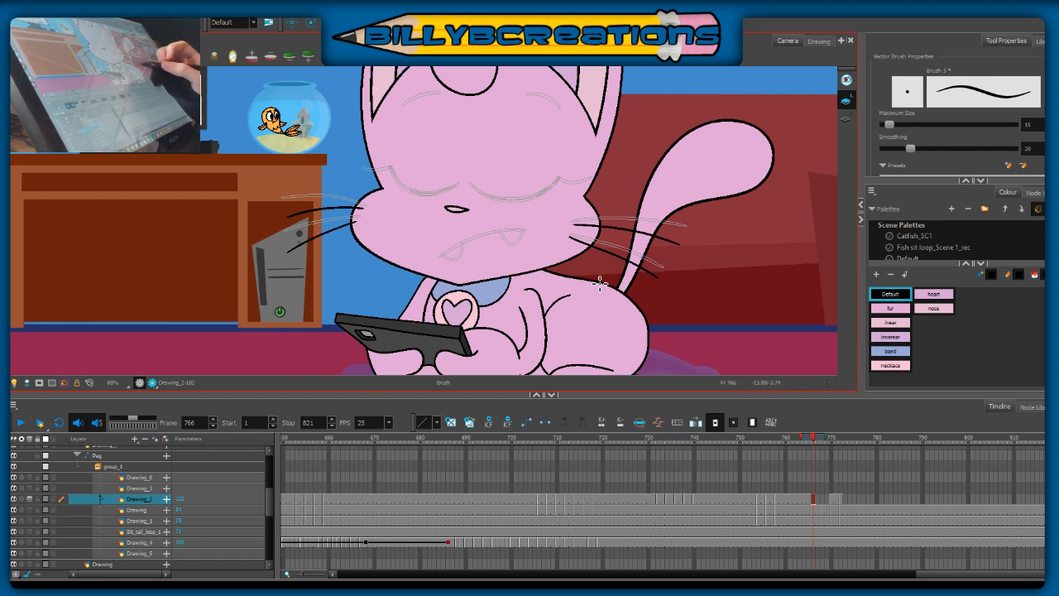
Step: Compare the whiskers at frame 766 with the poses on the neighbouring frames
key("space")
left_click_drag(558, 247, 547, 302)
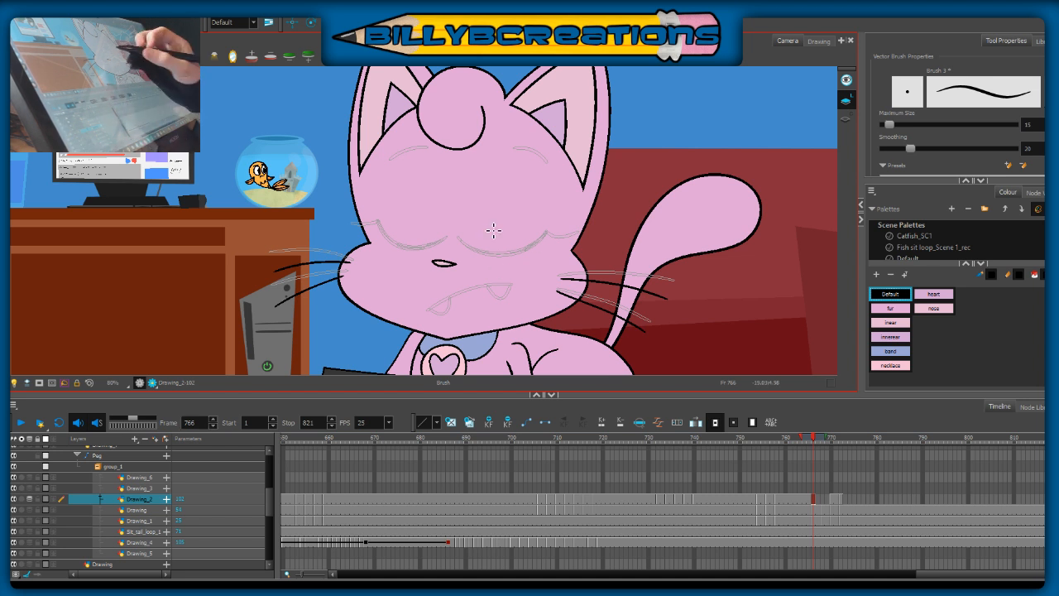
key("period")
key("period")
key("period")
key("period")
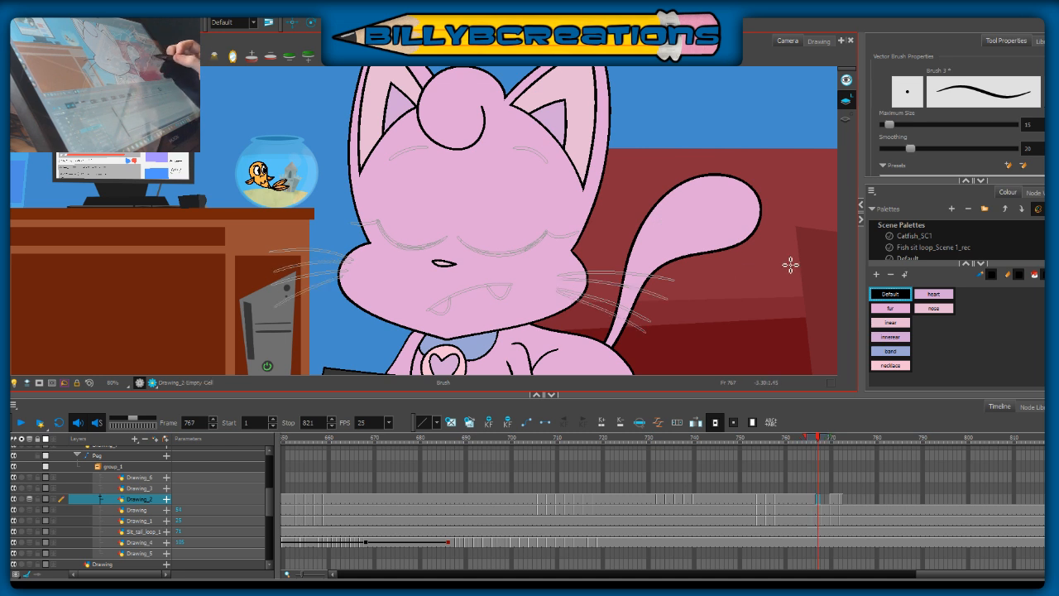
key("comma")
key("comma")
key("comma")
key("comma")
key("comma")
key("period")
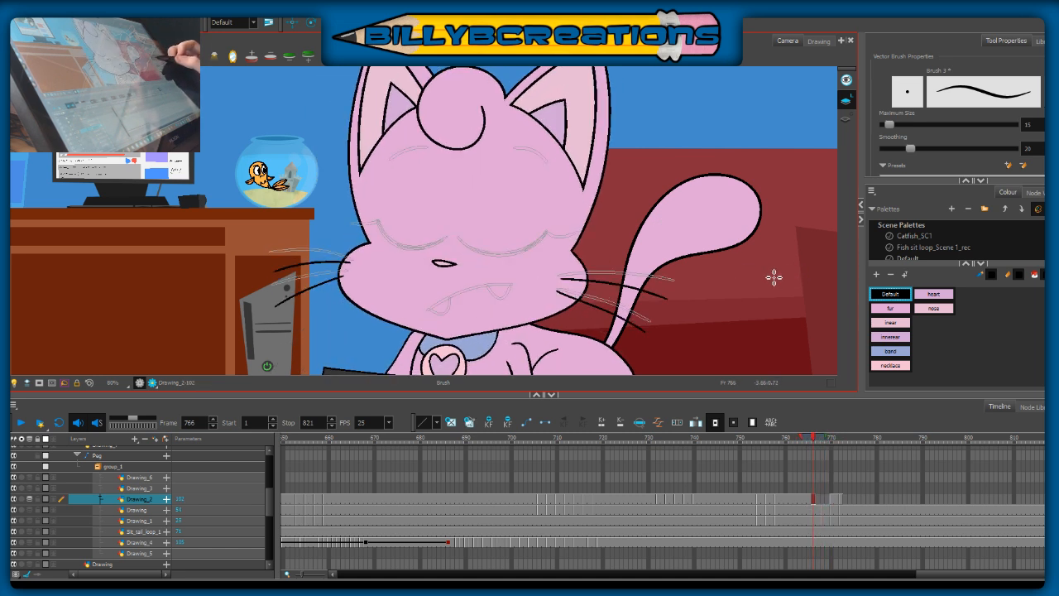
key("comma")
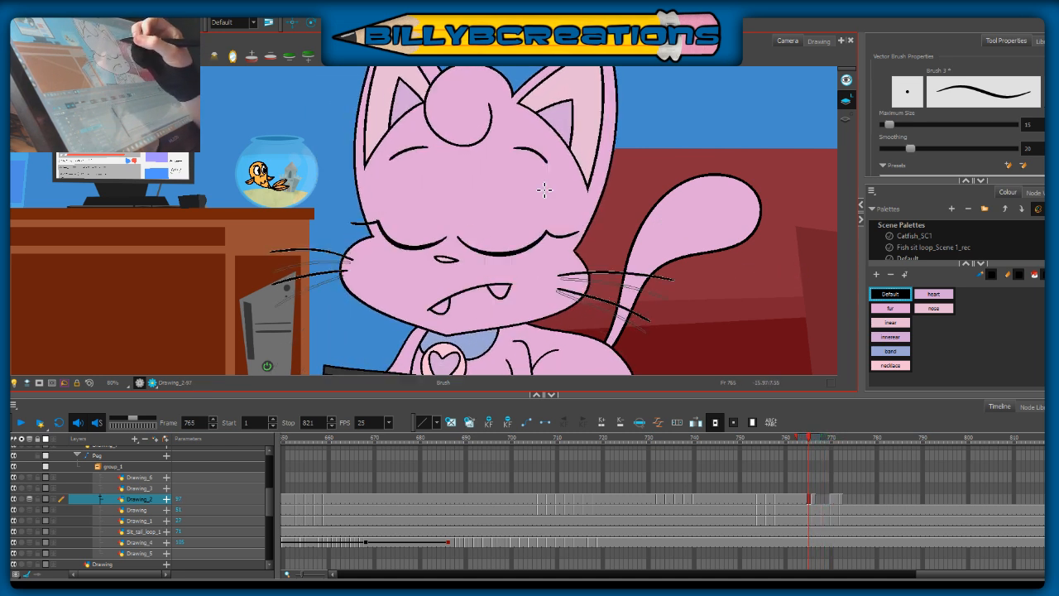
key("period")
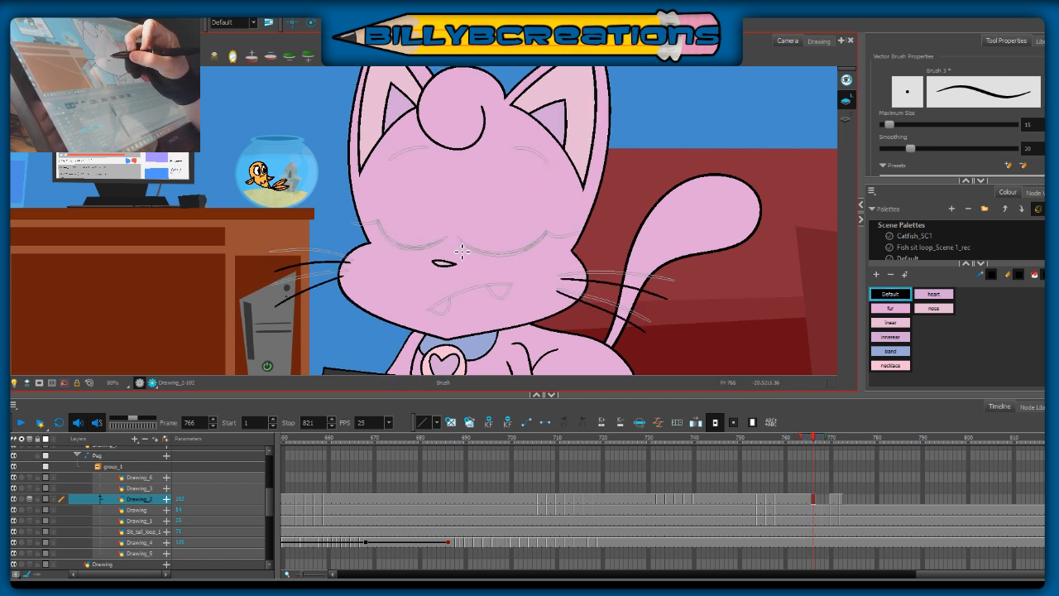
Step: Brush the tail-side eye as a closed oval over the onion-skinned eyelid, with a lowered pupil arc and an eyelash
mouse_move(460, 247)
left_mouse_down()
mouse_move(482, 213)
mouse_move(525, 205)
mouse_move(554, 237)
left_mouse_up()
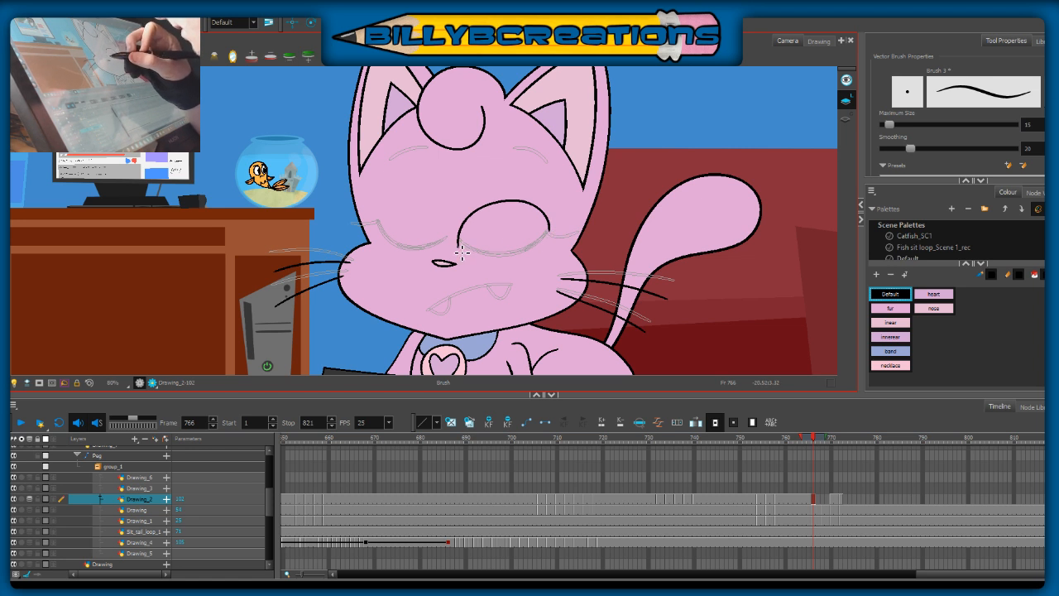
mouse_move(480, 263)
left_mouse_down()
mouse_move(529, 261)
mouse_move(553, 245)
left_mouse_up()
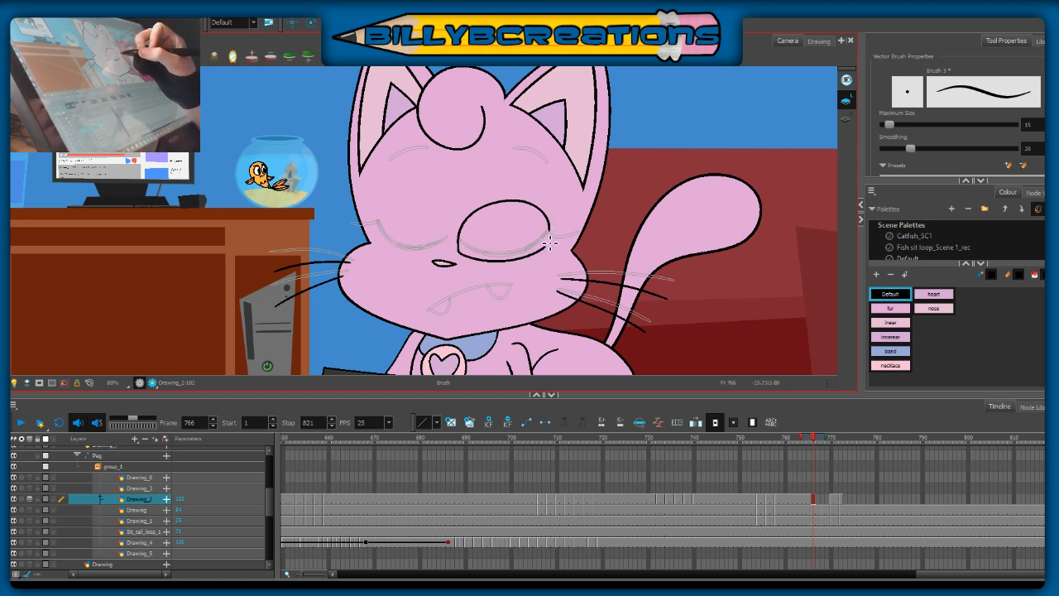
key(".")
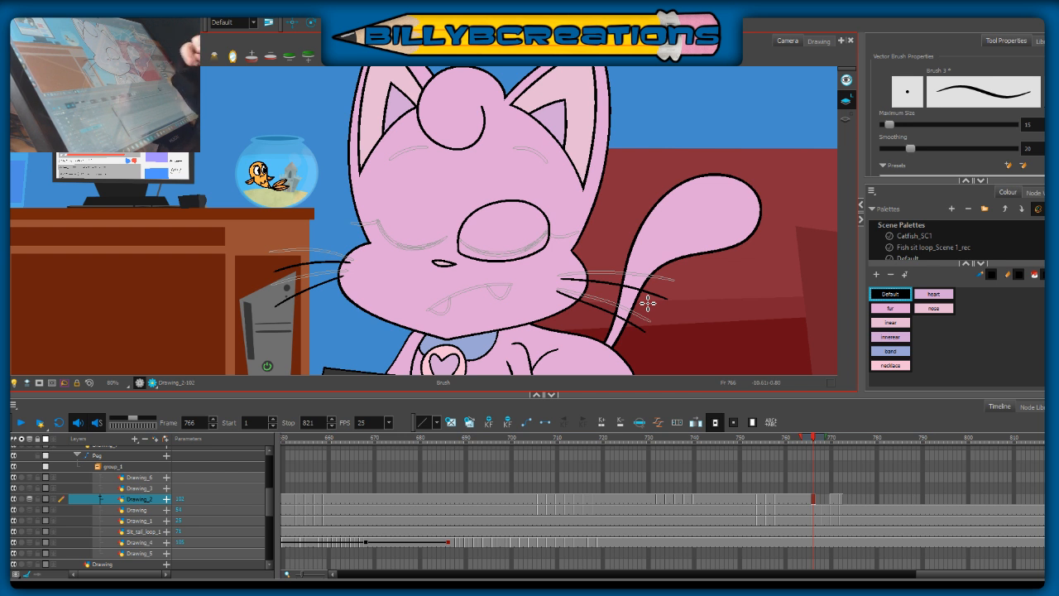
key("comma")
key("period")
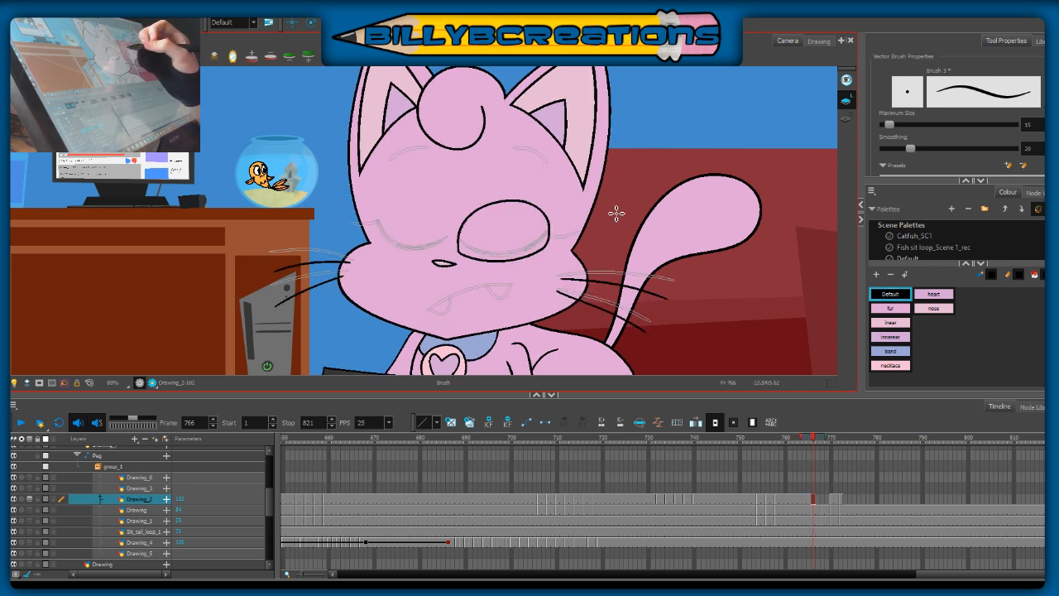
key("comma")
key("period")
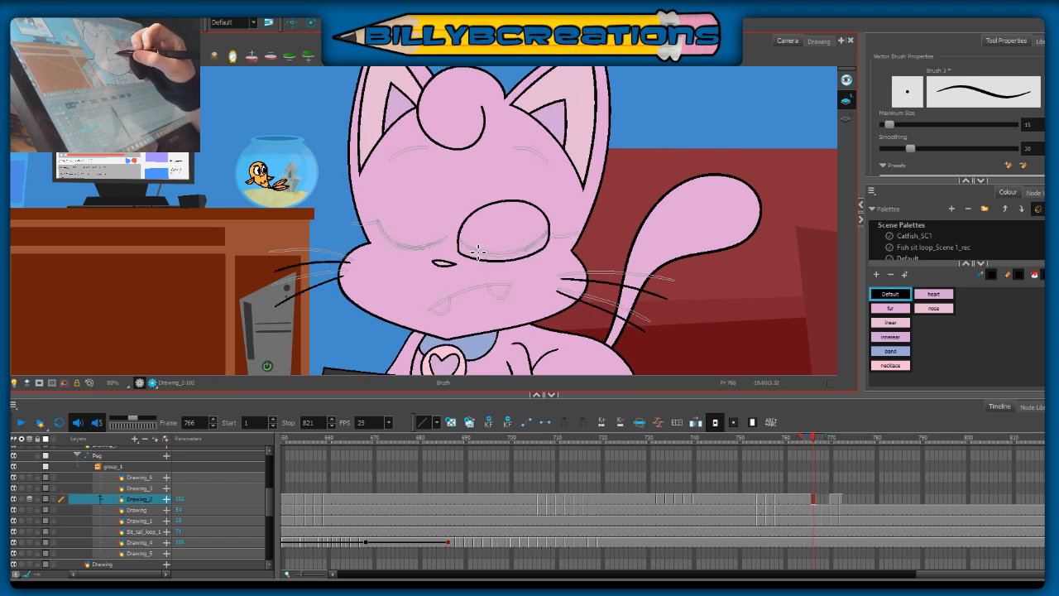
mouse_move(464, 255)
left_mouse_down()
mouse_move(495, 248)
mouse_move(526, 263)
left_mouse_up()
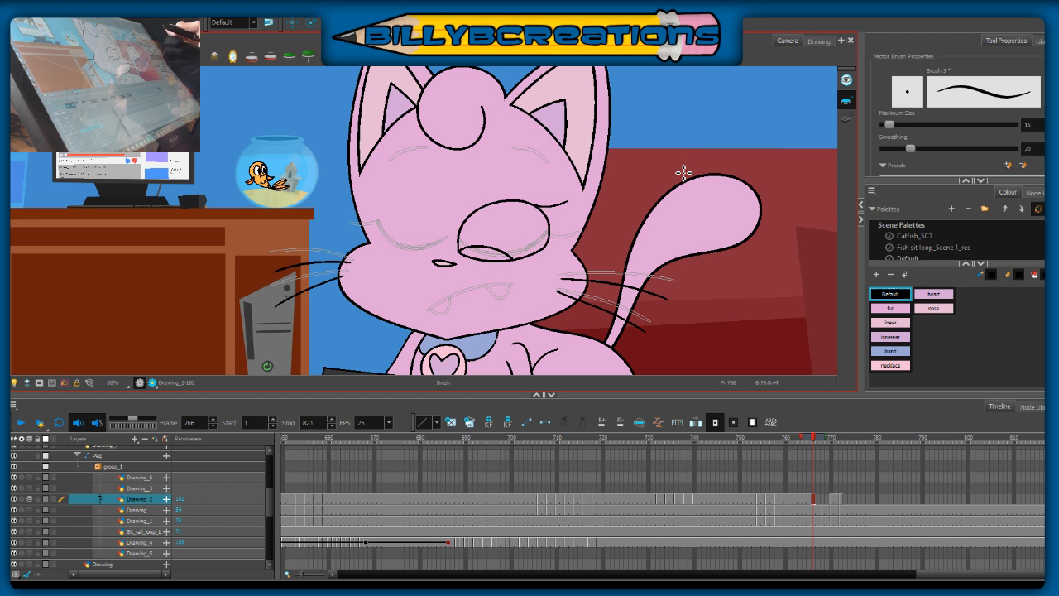
Step: Select the new eye artwork, flatten it slightly from its upper edge and nudge it into place
key("alt+s")
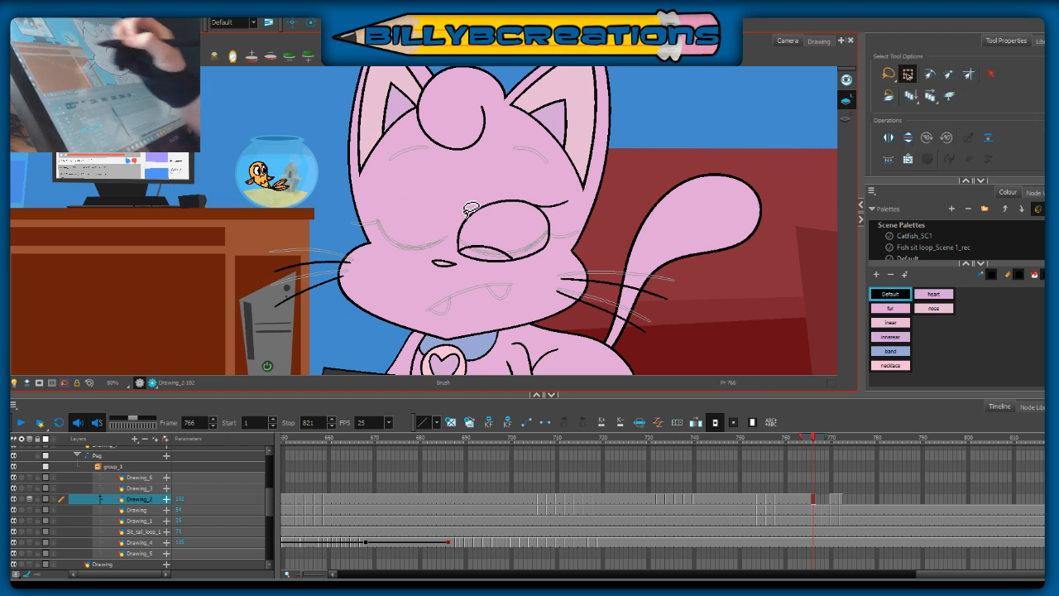
mouse_move(491, 208)
left_mouse_down()
mouse_move(532, 275)
mouse_move(511, 209)
left_mouse_up()
left_click_drag(544, 254, 540, 252)
key("Right")
key("Right")
left_click(614, 278)
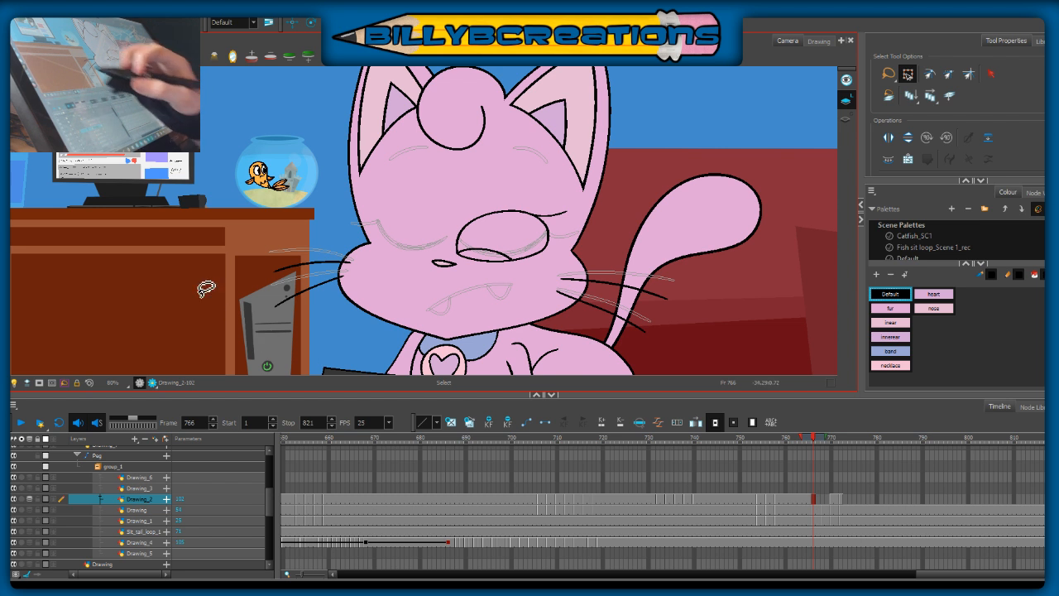
Step: Thicken the upper eyelid line of the tail-side eye and touch up its eyelash with the Brush
key("alt+b")
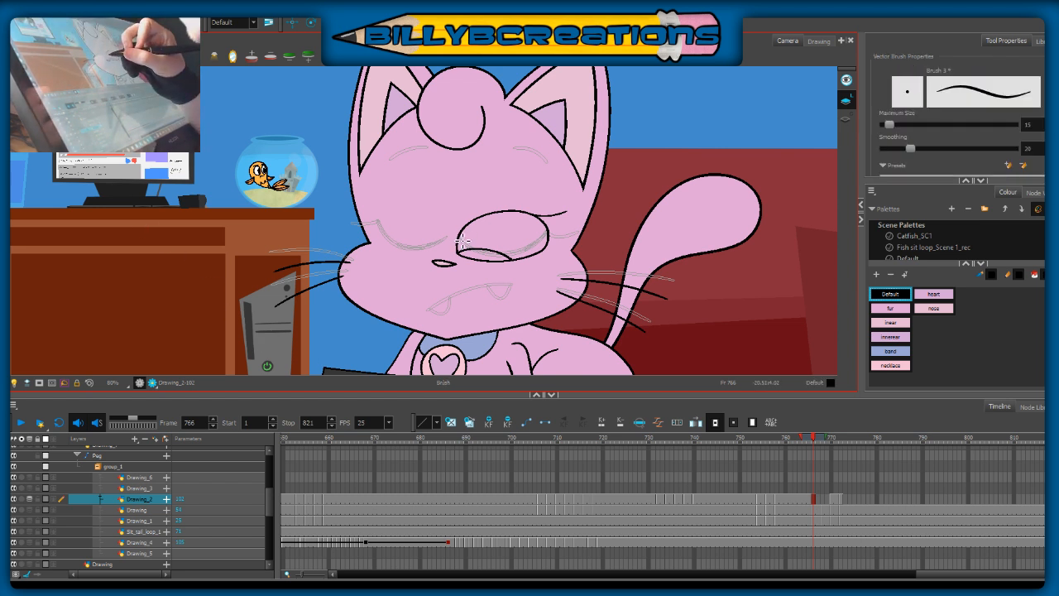
left_click_drag(494, 215, 538, 221)
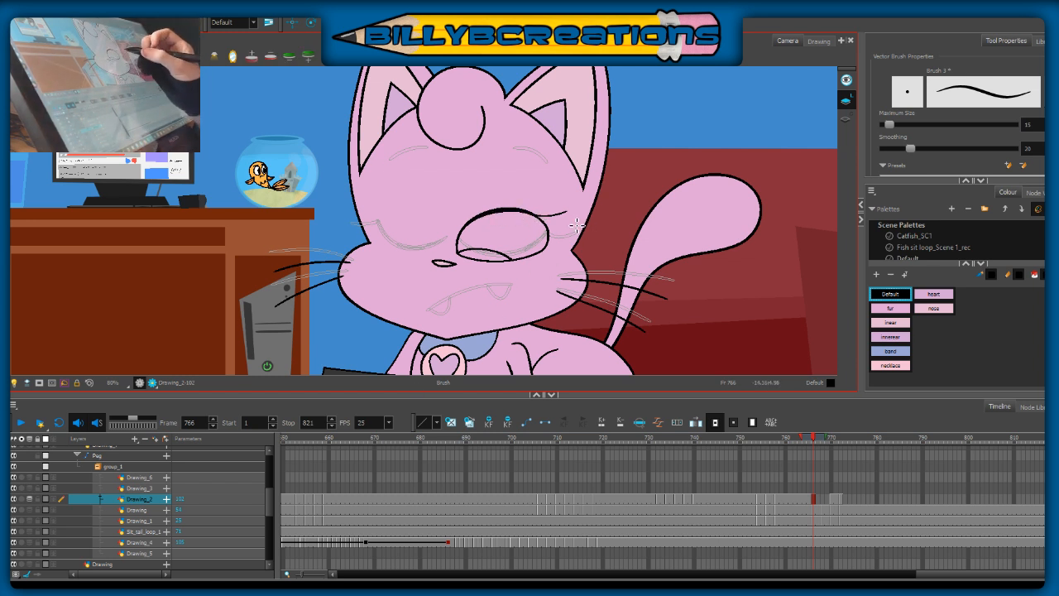
left_click_drag(539, 218, 574, 217)
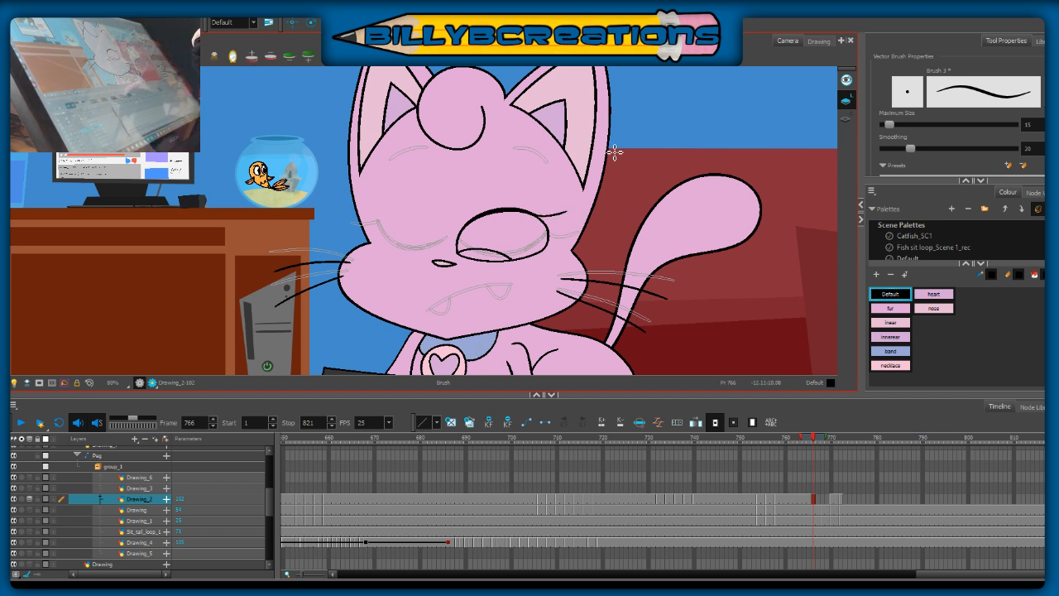
Step: Check the neighbouring frames and brush both worried eyebrows just below their onion-skin guides at frame 766
key("period")
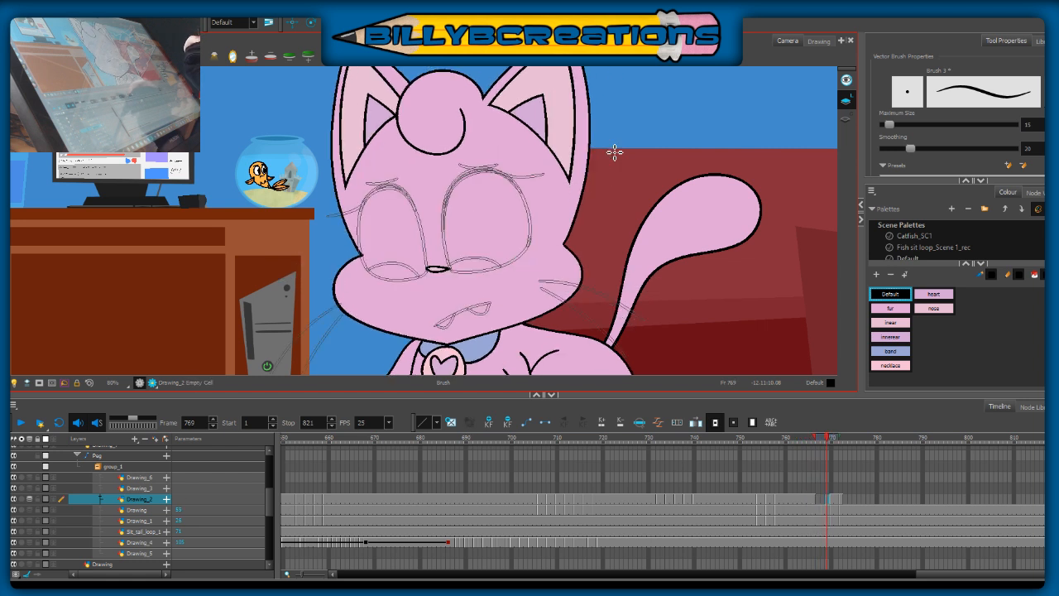
key("comma")
key("comma")
key("period")
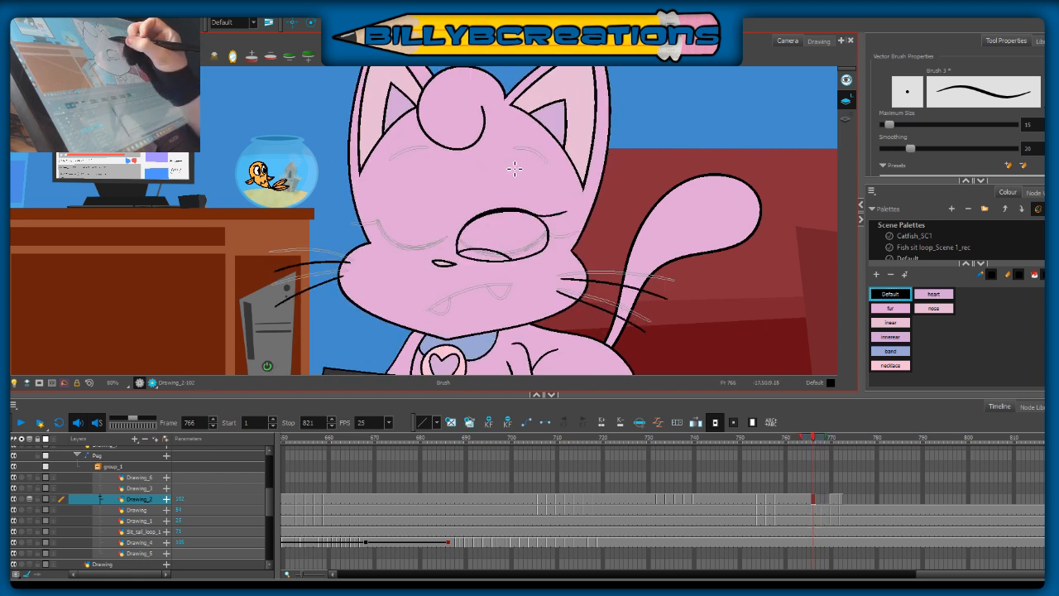
left_click_drag(504, 162, 522, 168)
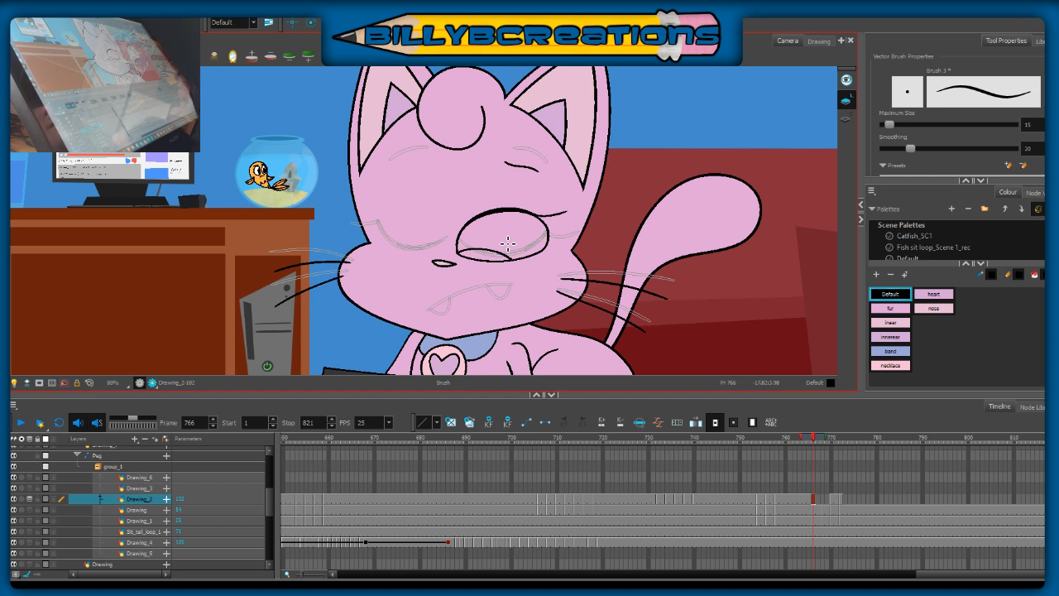
key("alt+s")
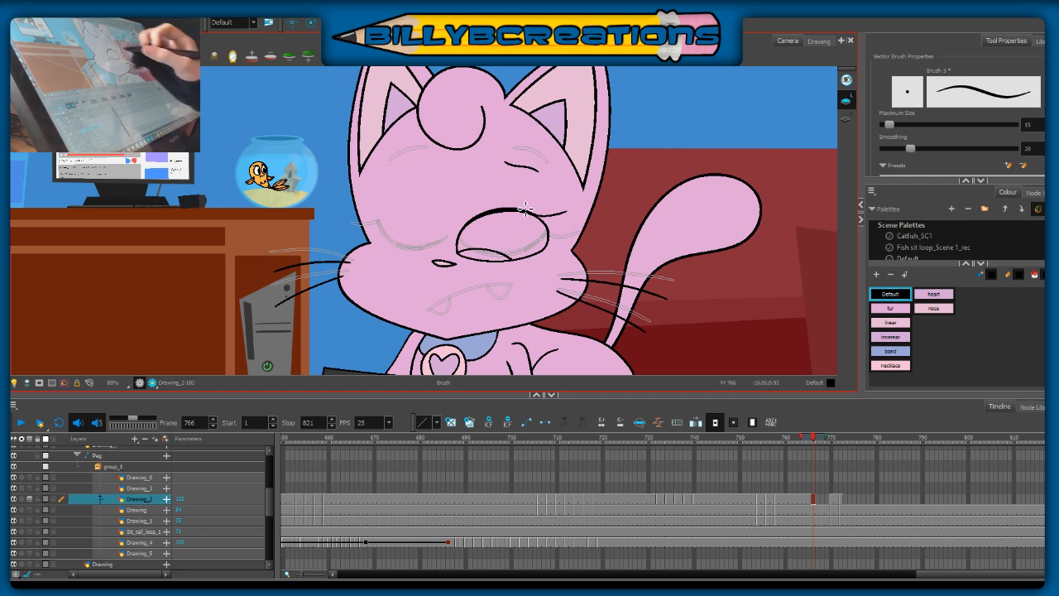
left_click_drag(508, 165, 546, 176)
key("ctrl+z")
left_click_drag(431, 160, 397, 173)
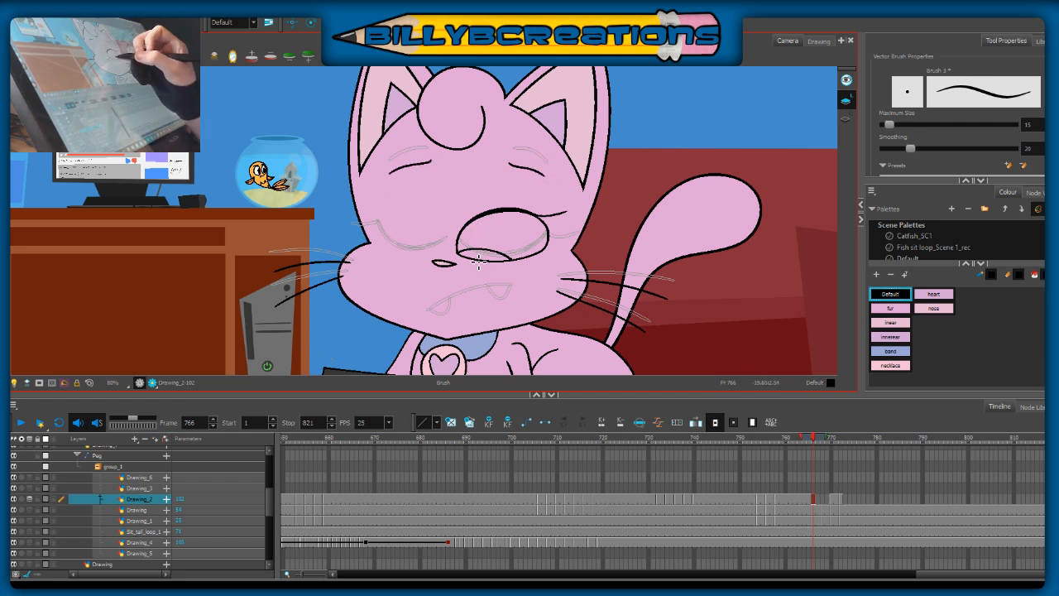
Step: Fill the tail-side pupil black and draw the desk-side eye with a matching lowered black pupil
left_click_drag(455, 250, 509, 254)
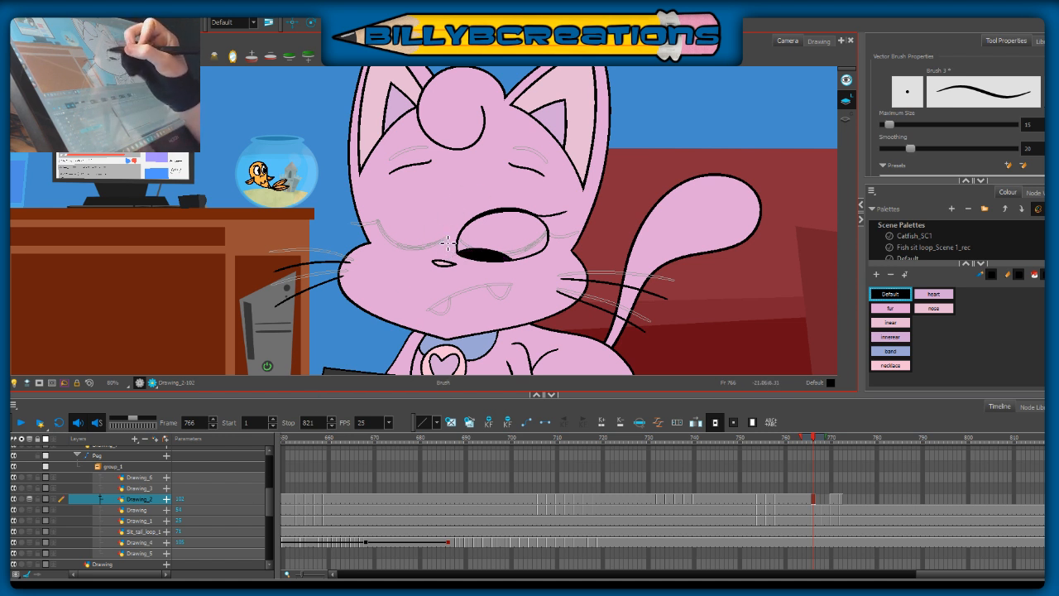
mouse_move(448, 253)
left_mouse_down()
mouse_move(437, 224)
mouse_move(406, 206)
mouse_move(374, 240)
left_mouse_up()
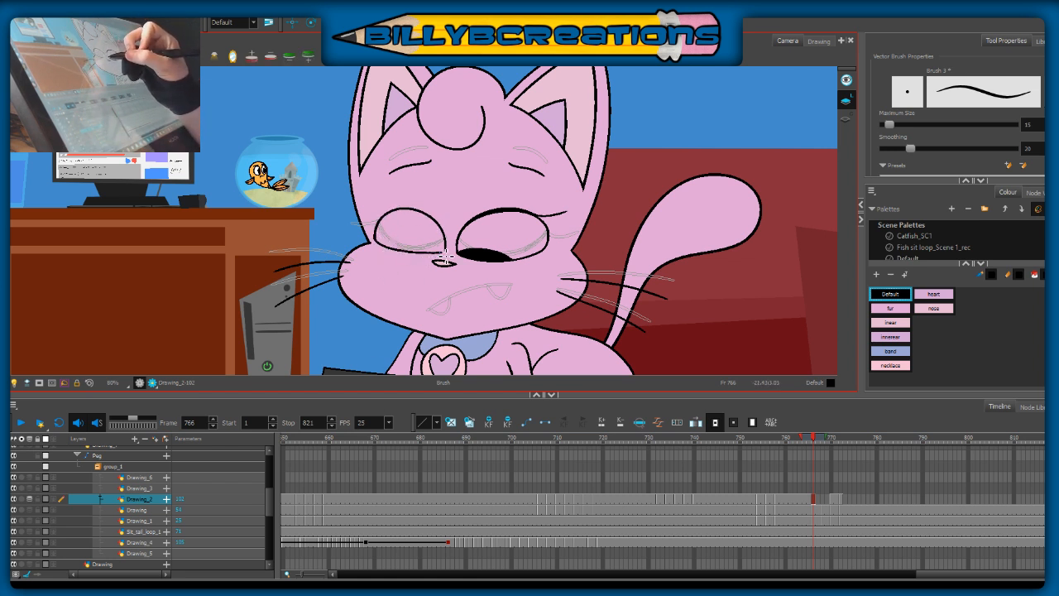
key("ctrl+z")
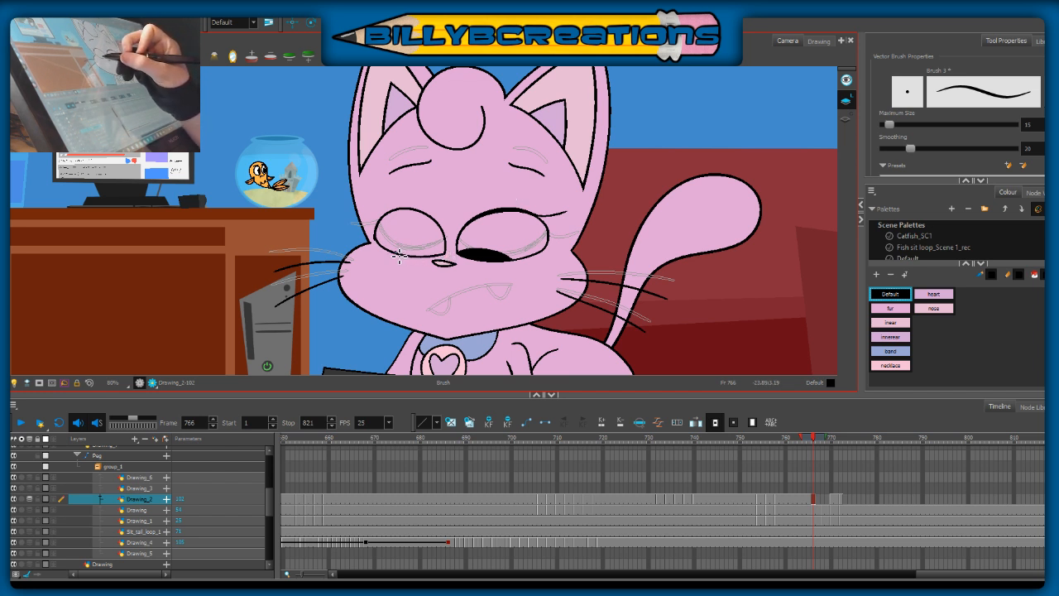
left_click_drag(501, 299, 513, 265)
key("ctrl+z")
left_click_drag(454, 225, 455, 227)
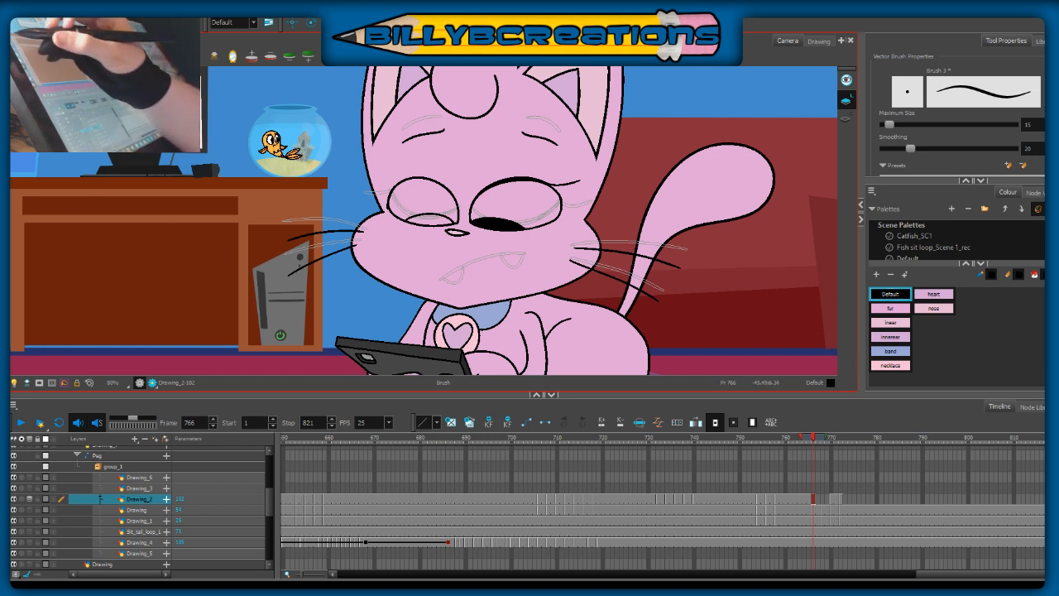
key("alt+i")
left_click(430, 220)
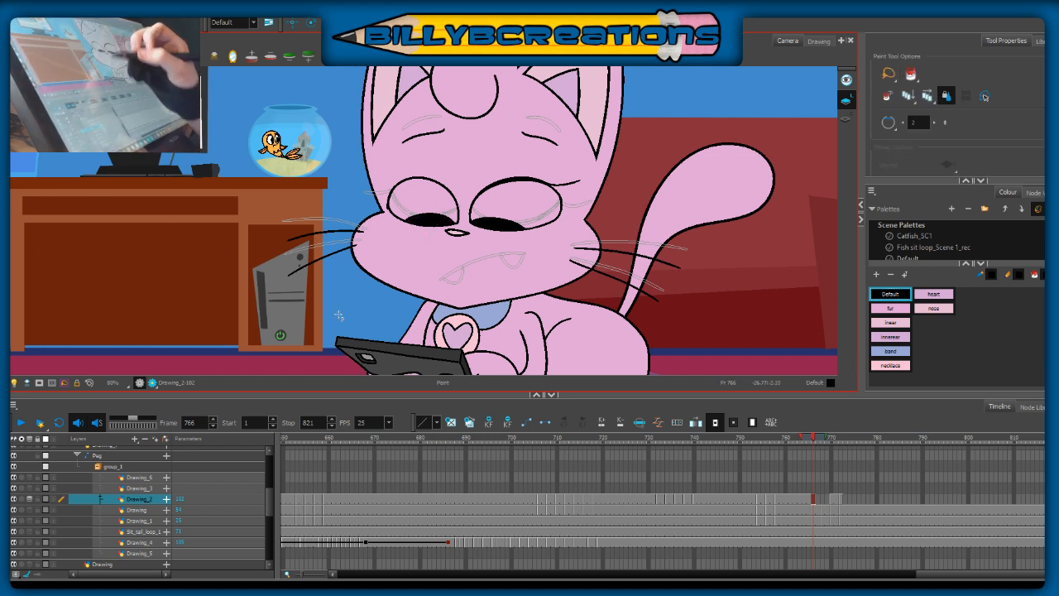
Step: Delete the desk-side eye's black pupil at frame 766, redraw its edge with the Brush and refill it black
key("alt+s")
left_click(430, 219)
left_click_drag(430, 218, 429, 220)
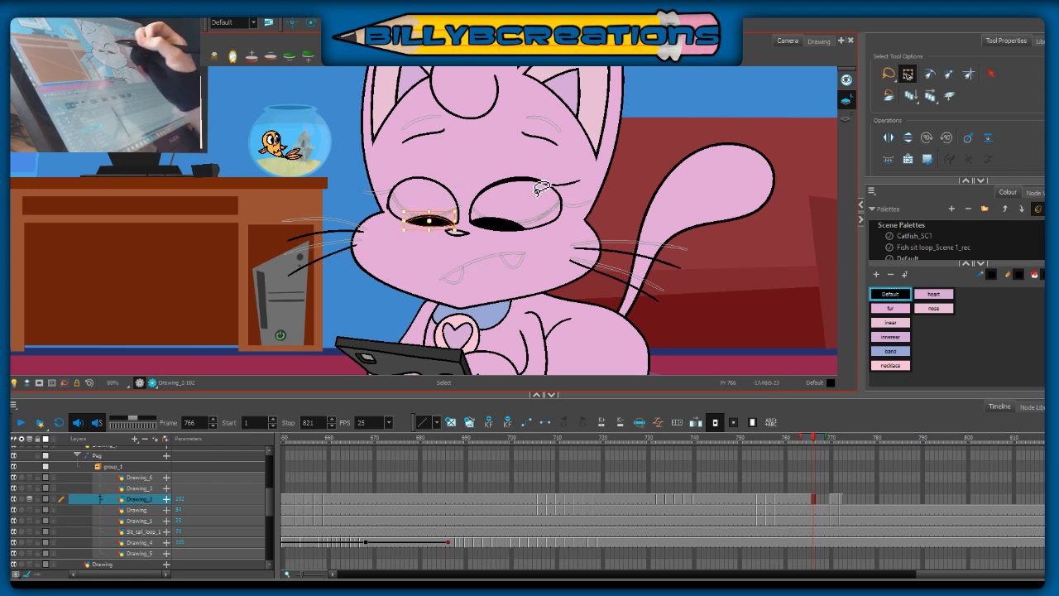
key("Delete")
key("alt+b")
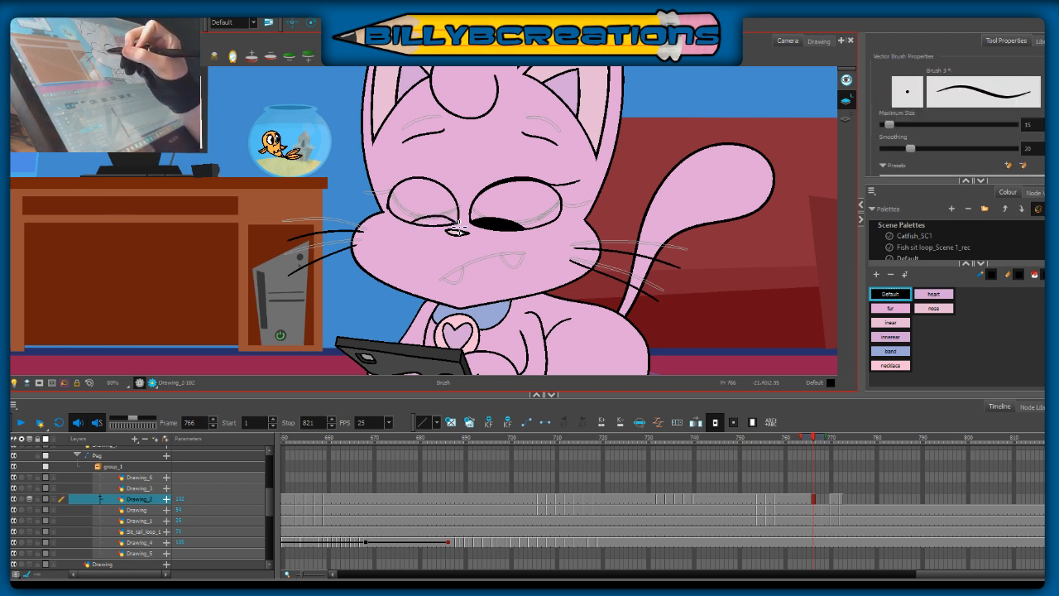
key("alt+s")
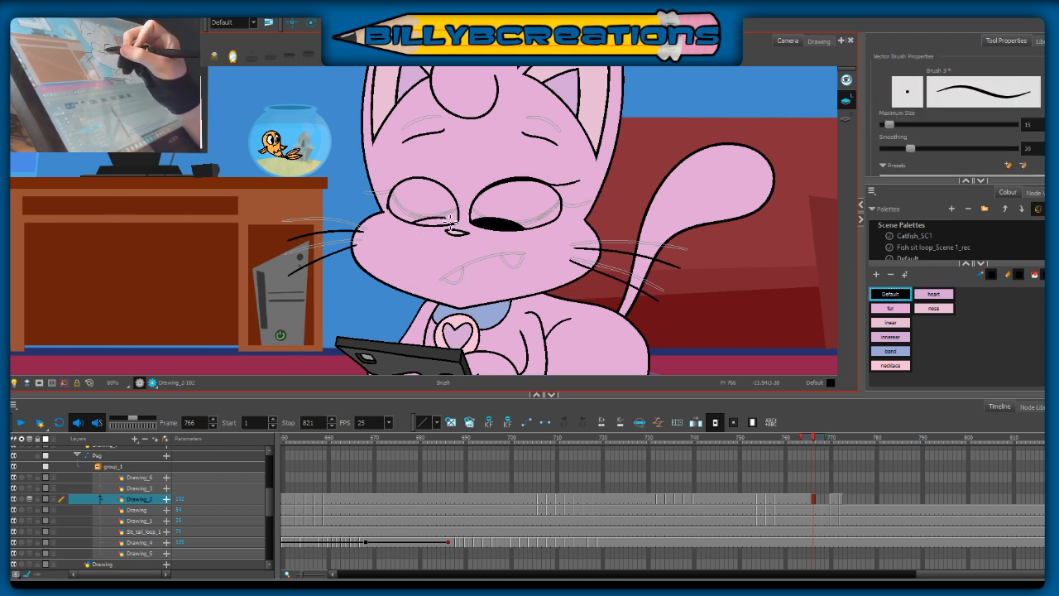
key("alt+i")
key("alt+b")
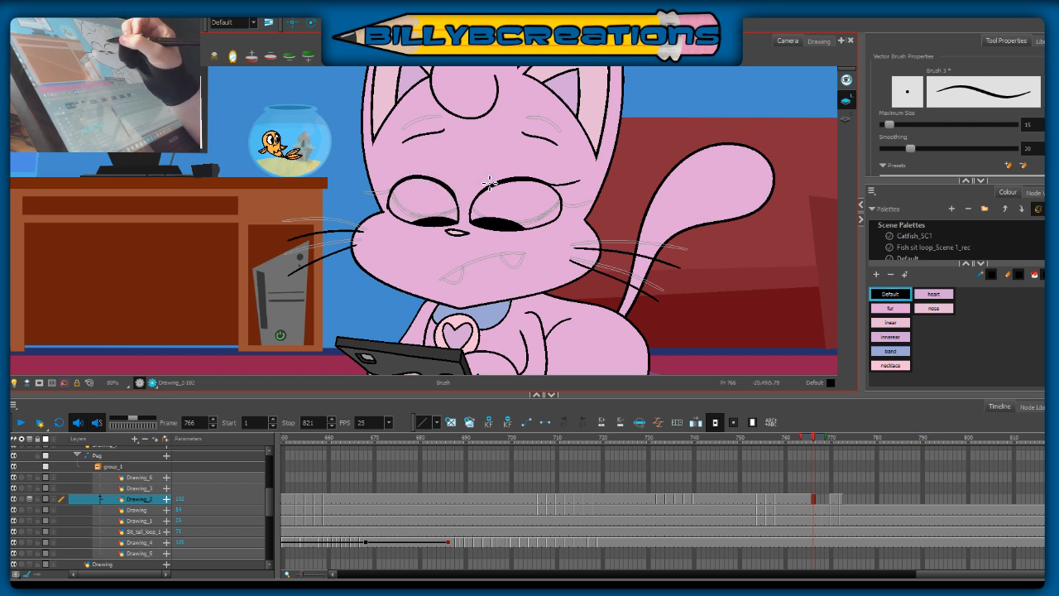
Step: Thicken the upper eyelid line of the desk-side eye and fill its pupil black again
left_click_drag(422, 178, 389, 199)
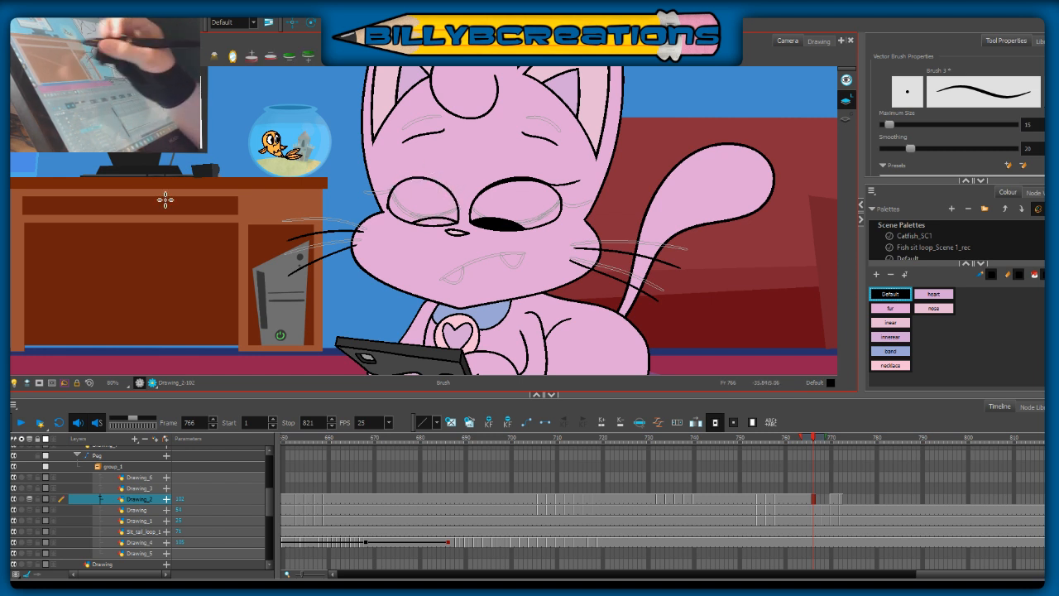
key("alt+i")
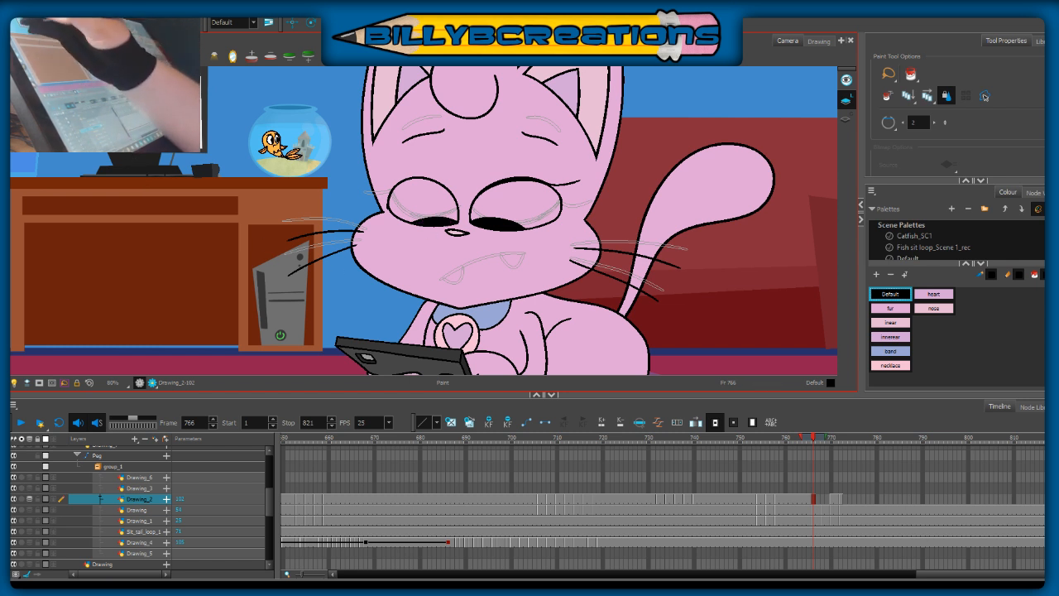
key("alt+b")
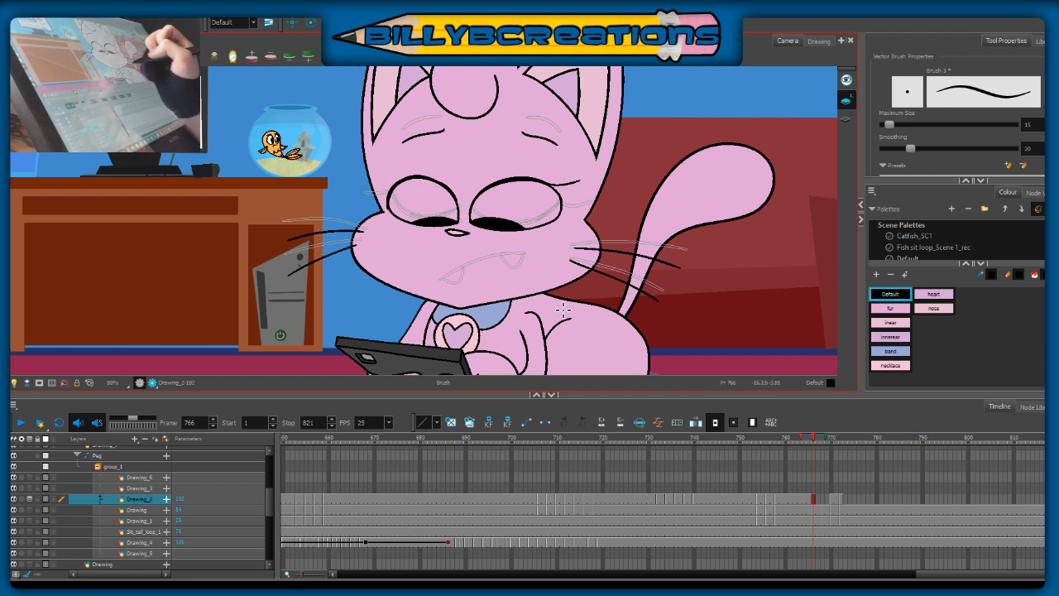
Step: Select the desk-side eye together with its eyebrow and upper whisker, and nudge them slightly up and towards the desk
key("alt+s")
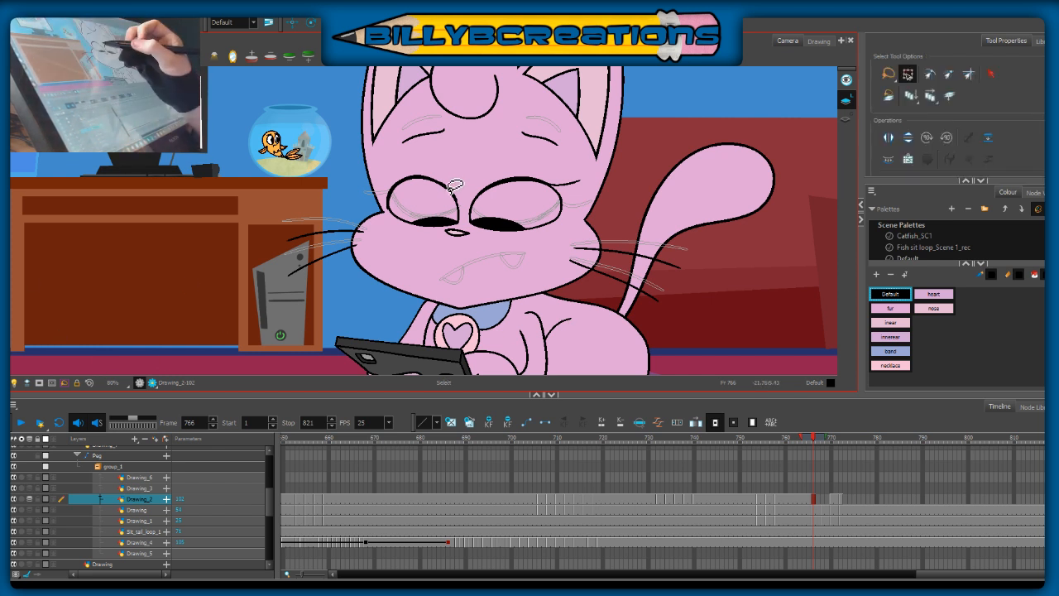
left_click_drag(458, 124, 358, 265)
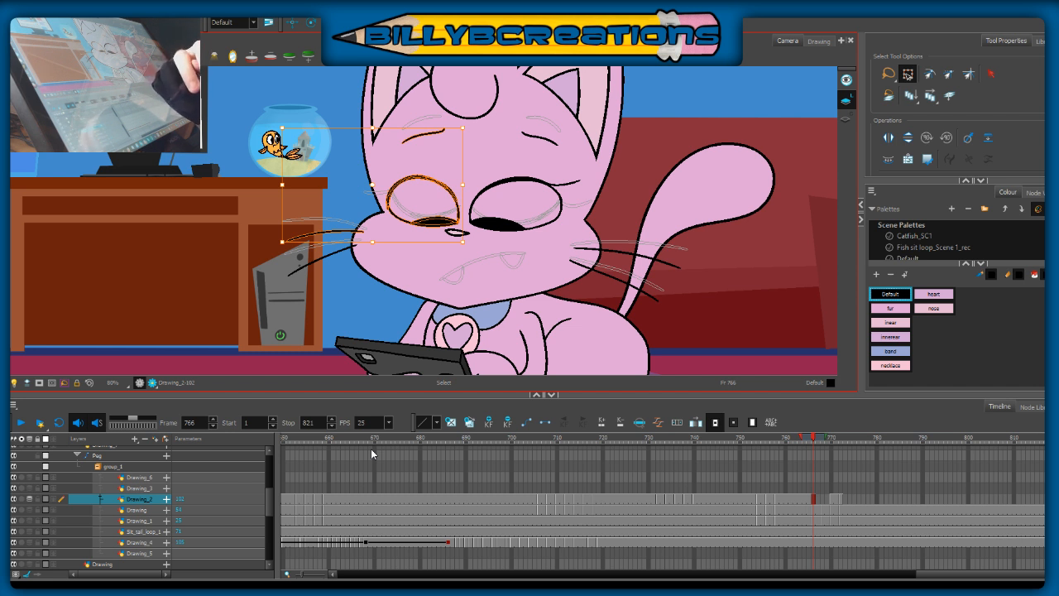
left_click_drag(471, 243, 449, 230)
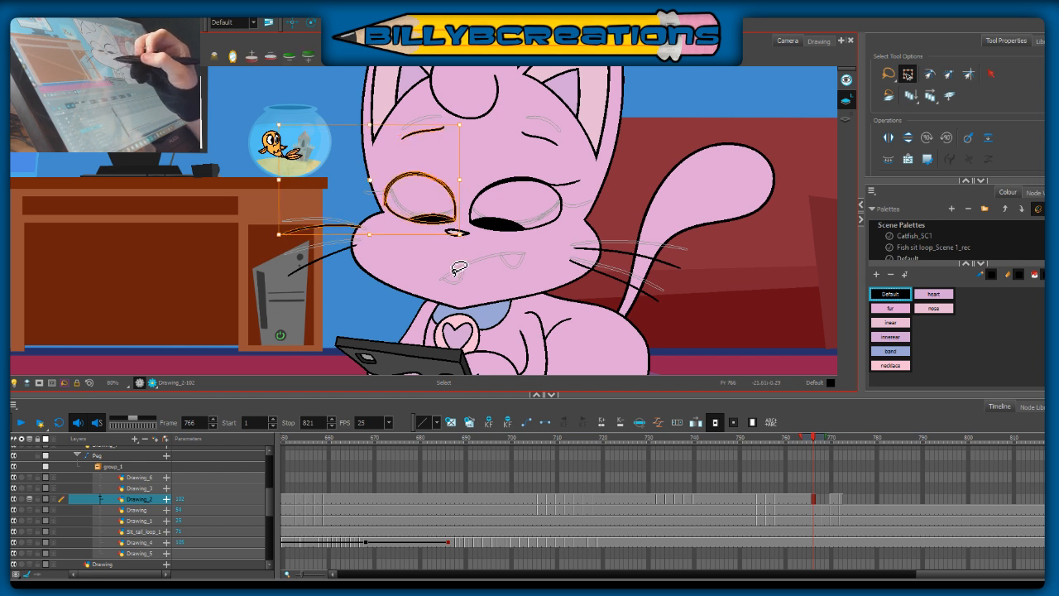
left_click(458, 270)
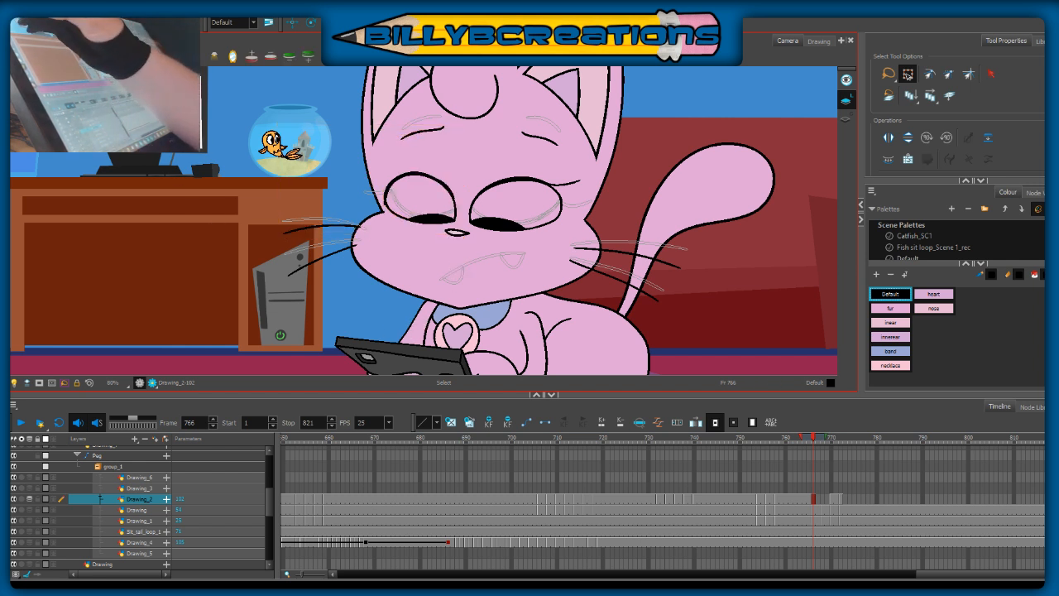
Step: Check the frame 766 face without onion skin and brush an eyelash onto the desk-side eye
key("alt+b")
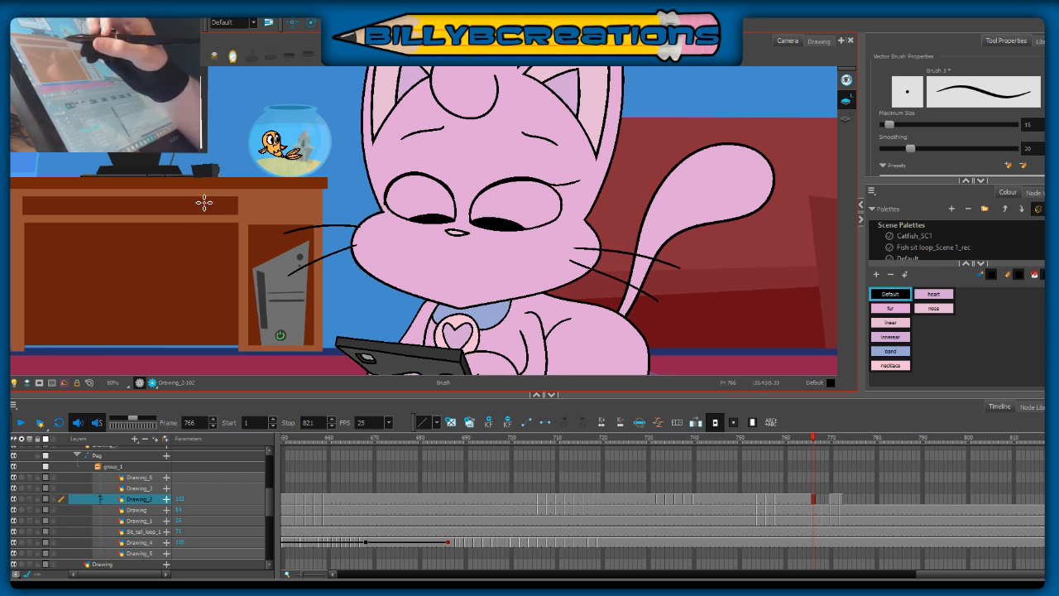
key("e")
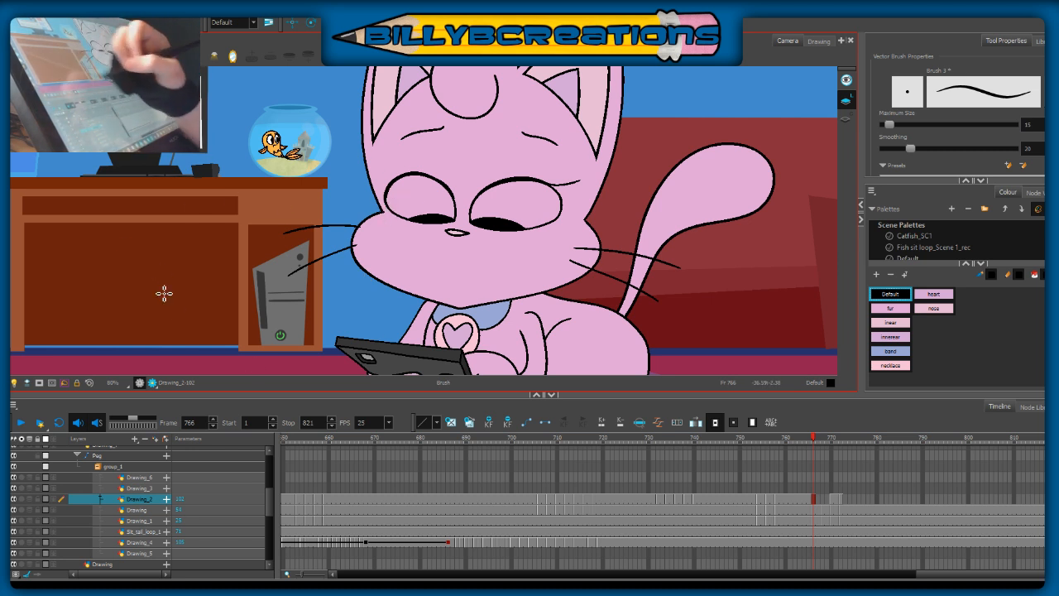
key("alt+slash")
key("alt+v")
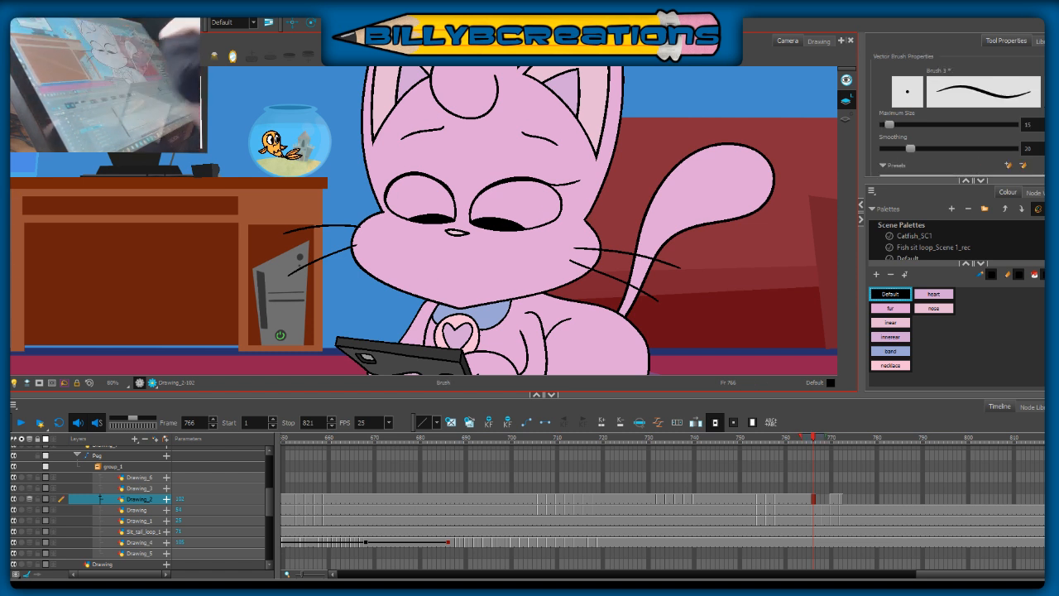
key("alt+o")
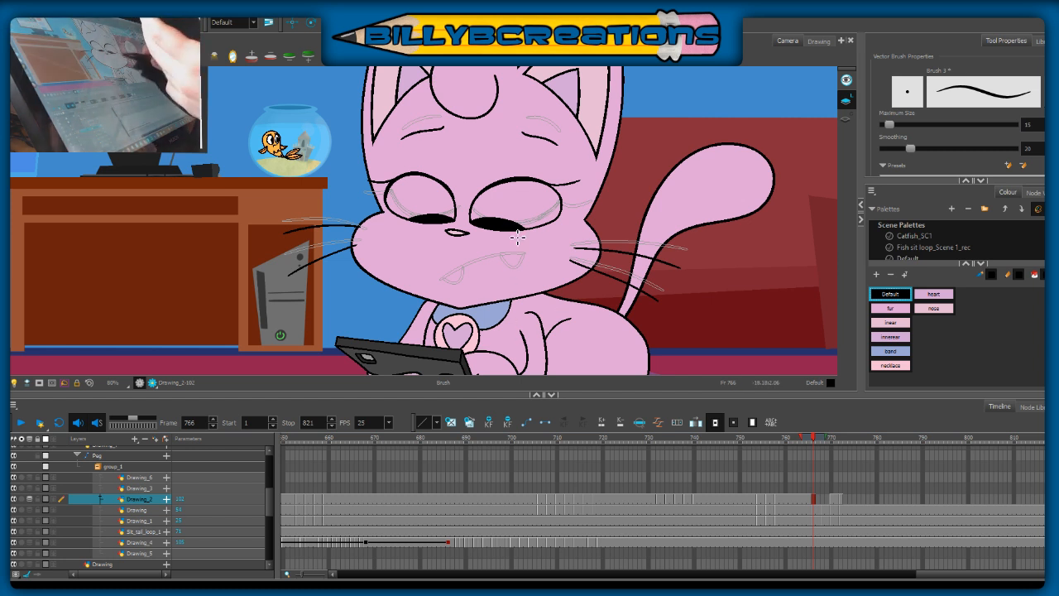
left_click_drag(612, 203, 678, 188)
key("ctrl+z")
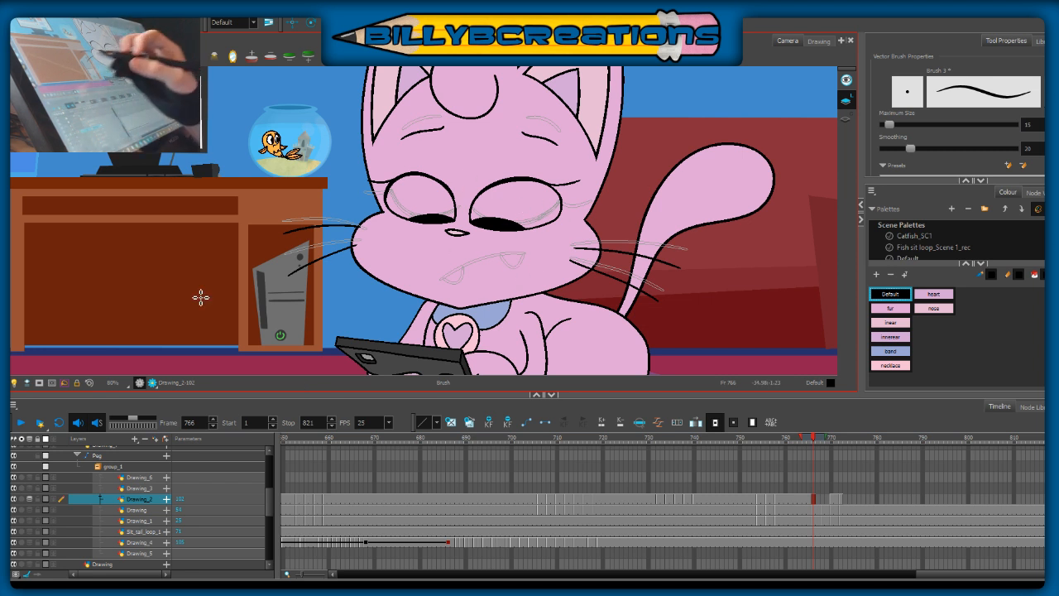
Step: Compare the frames around 766, then outline the tail-side eye with its eyelash on Drawing_2 at frame 768, guided by onion skin
left_click(810, 442)
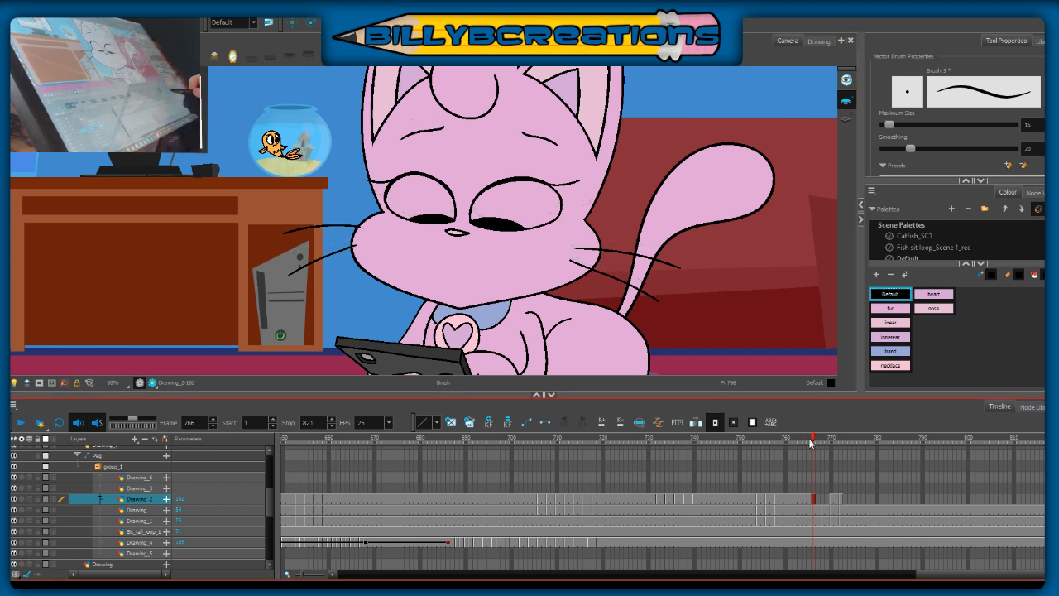
left_click(803, 441)
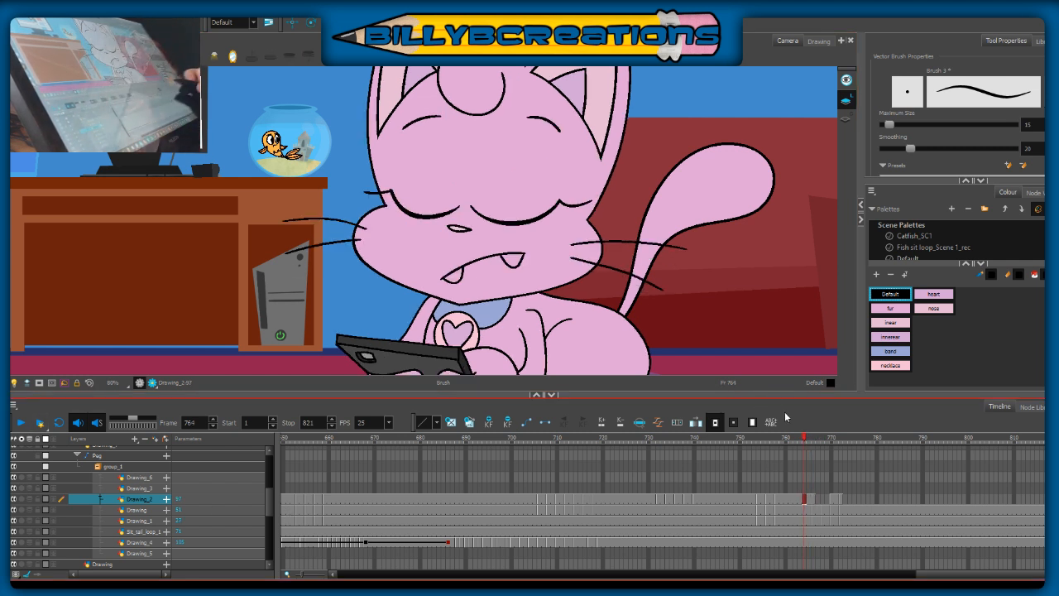
left_click(818, 445)
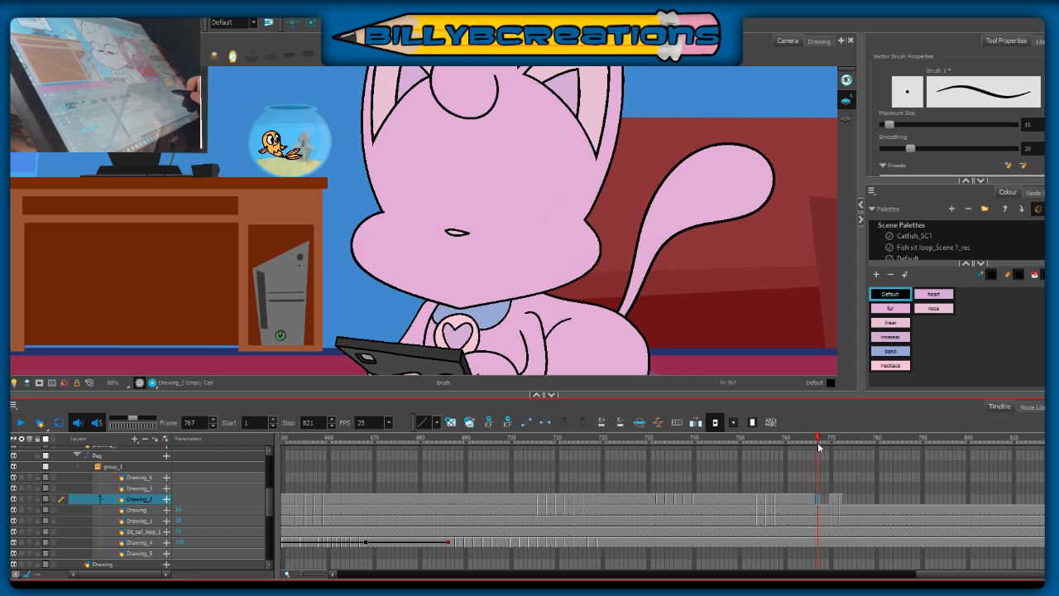
left_click(822, 444)
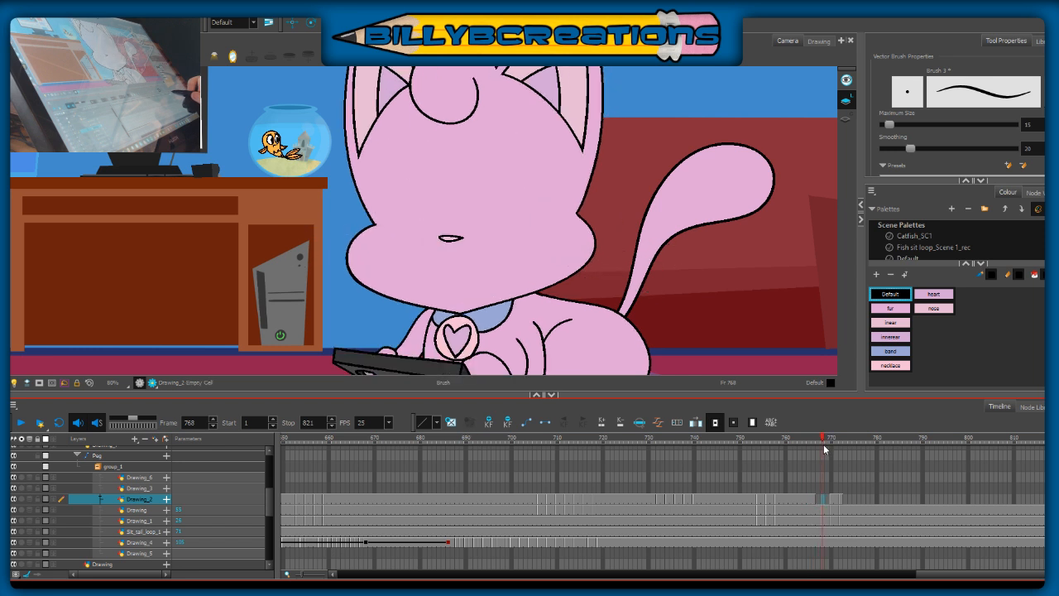
left_click(823, 499)
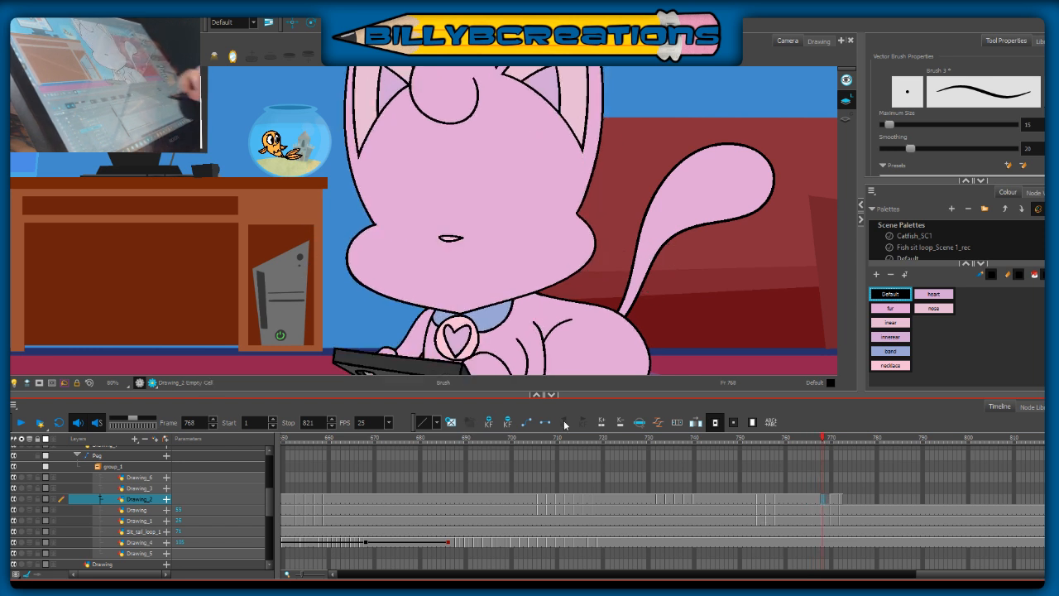
left_click(29, 499)
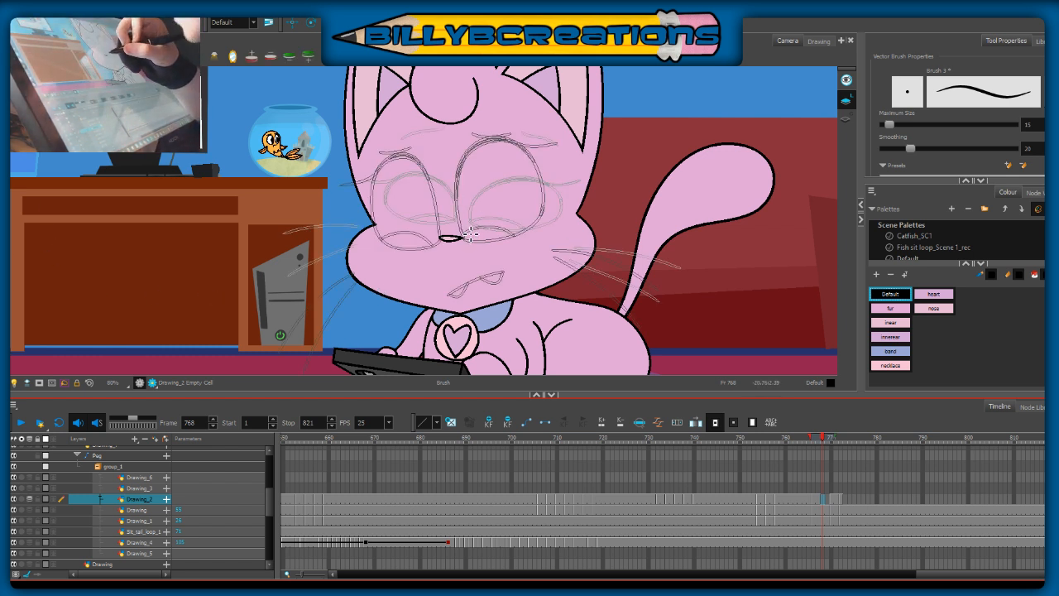
mouse_move(538, 167)
left_mouse_down()
mouse_move(552, 187)
mouse_move(547, 214)
left_mouse_up()
mouse_move(467, 230)
left_mouse_down()
mouse_move(529, 234)
mouse_move(559, 184)
mouse_move(549, 169)
mouse_move(572, 164)
left_mouse_up()
key("ctrl+z")
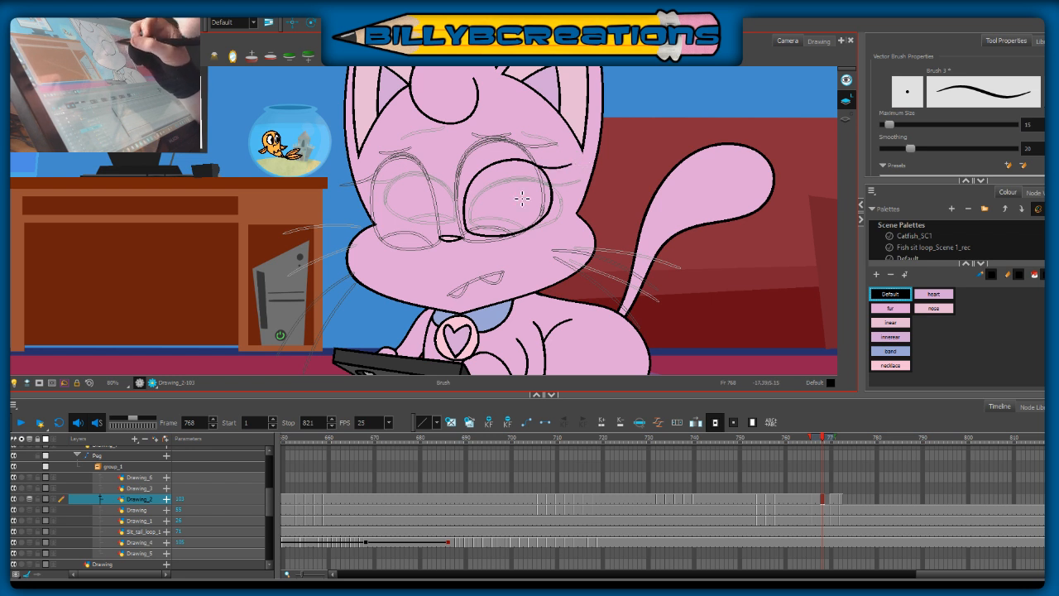
Step: Outline the desk-side eye at frame 768 and draw lowered pupil curves in both eyes
mouse_move(448, 229)
left_mouse_down()
mouse_move(421, 172)
mouse_move(402, 171)
mouse_move(382, 199)
mouse_move(398, 236)
mouse_move(419, 239)
mouse_move(450, 215)
mouse_move(435, 176)
mouse_move(392, 176)
mouse_move(383, 213)
mouse_move(403, 237)
mouse_move(460, 230)
left_mouse_up()
key("ctrl+z")
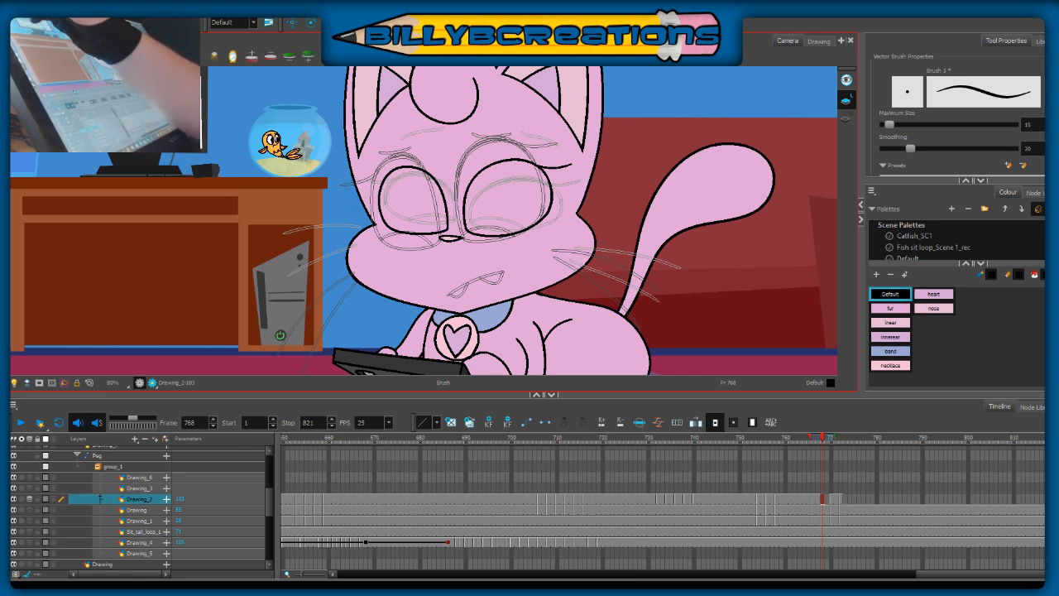
key("alt+s")
left_click(443, 225)
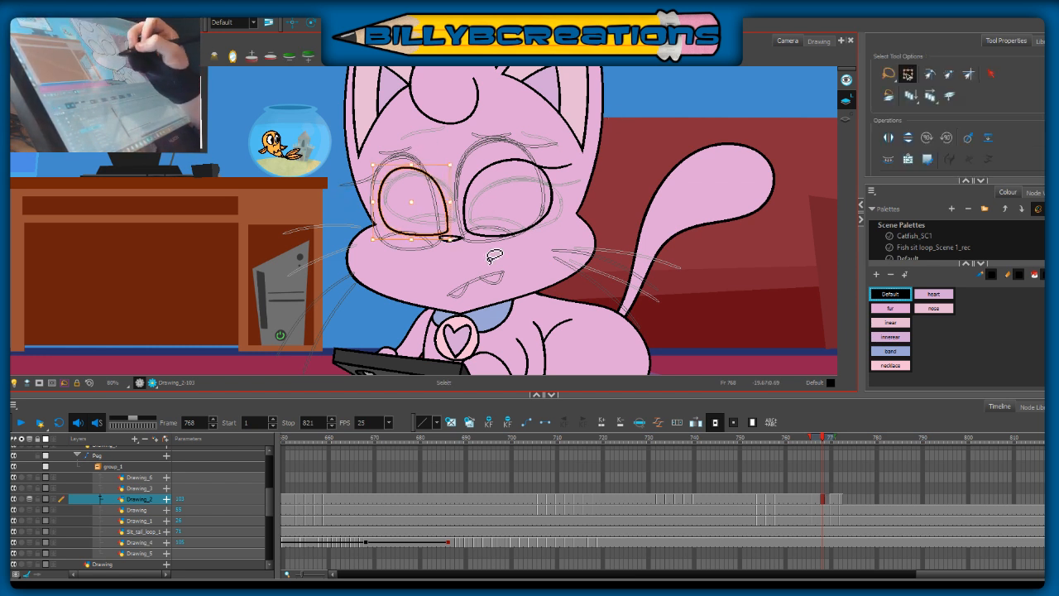
key("Escape")
key("alt+b")
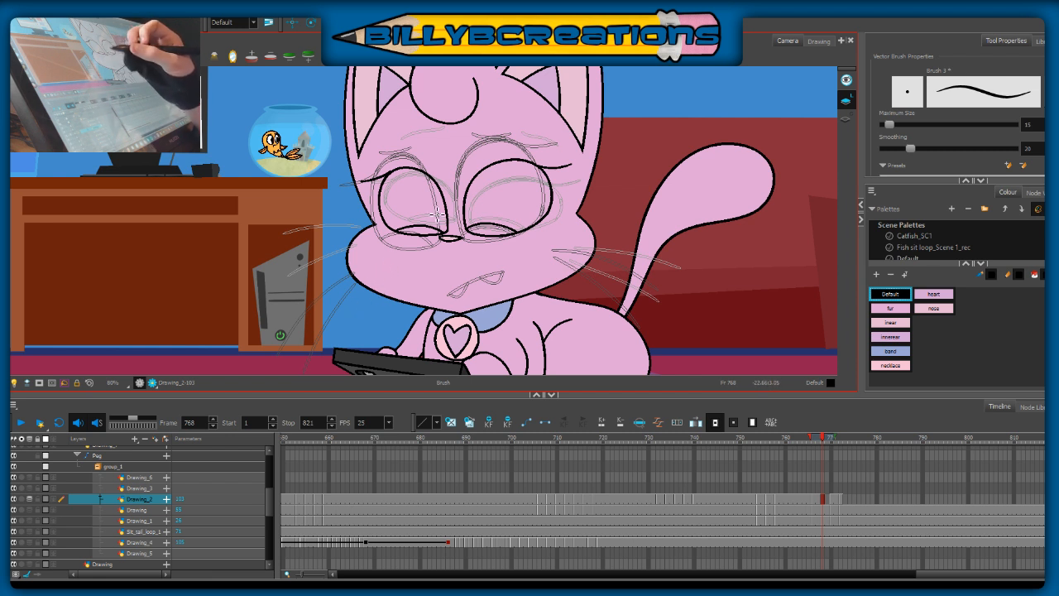
Step: Brush the desk-side eyelash and both worried eyebrows at frame 768
left_click_drag(395, 176, 367, 187)
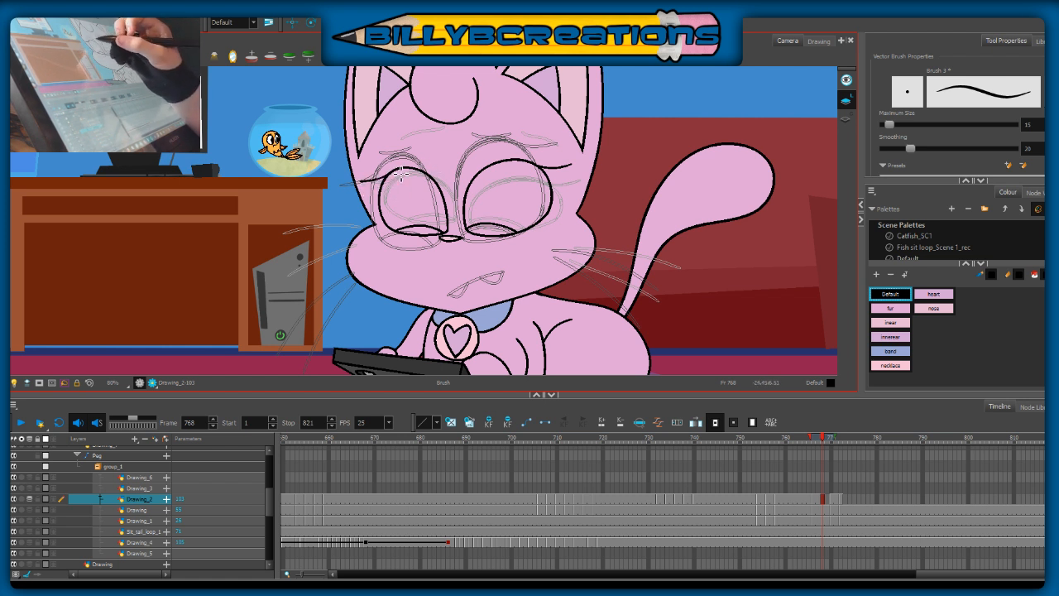
mouse_move(363, 186)
left_mouse_down()
mouse_move(407, 169)
mouse_move(429, 174)
mouse_move(447, 203)
left_mouse_up()
key("ctrl+z")
key("ctrl+z")
key("ctrl+z")
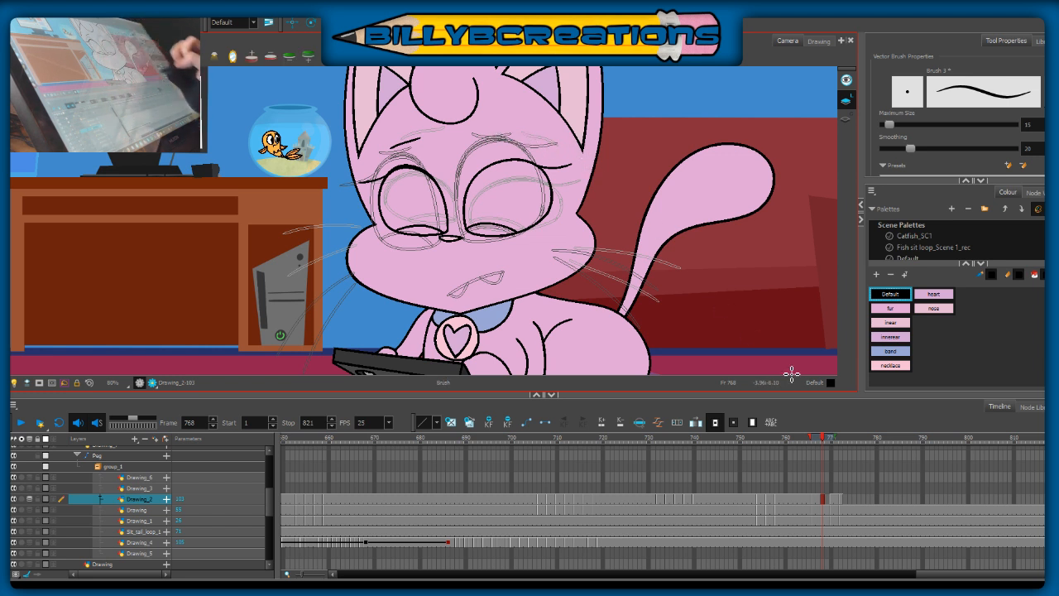
left_click_drag(822, 440, 823, 444)
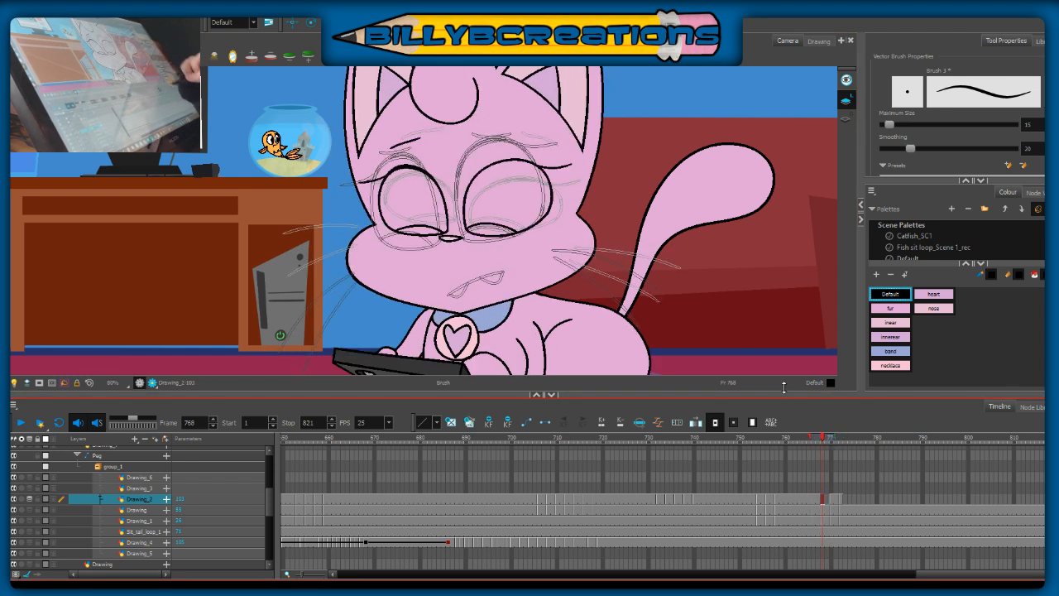
left_click_drag(497, 133, 537, 137)
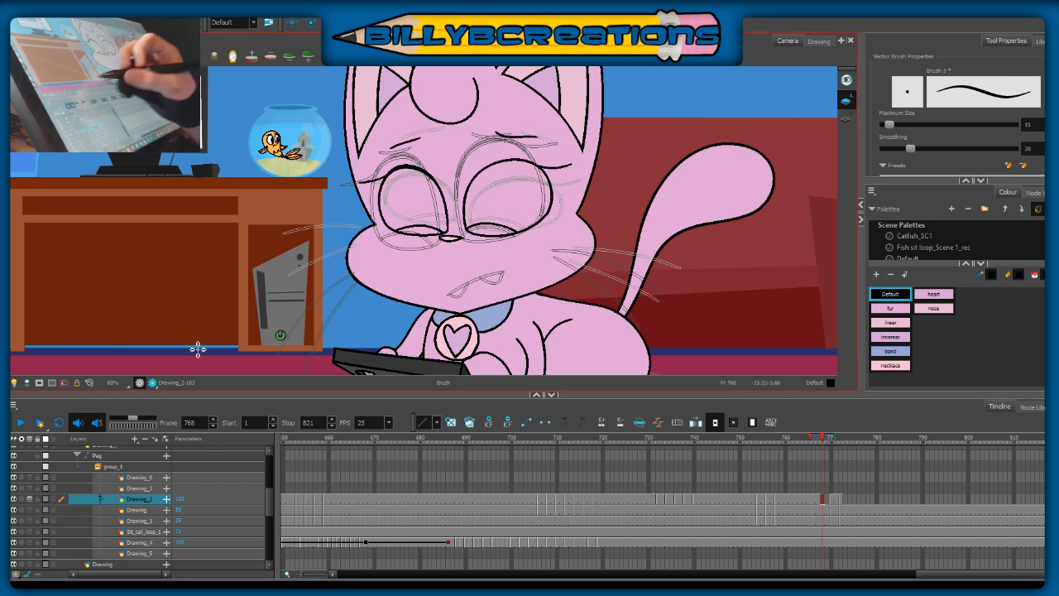
Step: Compare frame 768 with the next frame, then try thickening the tail-side eye's upper lid with brush strokes
key("alt+o")
mouse_move(823, 439)
left_mouse_down()
mouse_move(814, 445)
mouse_move(837, 455)
mouse_move(826, 460)
left_mouse_up()
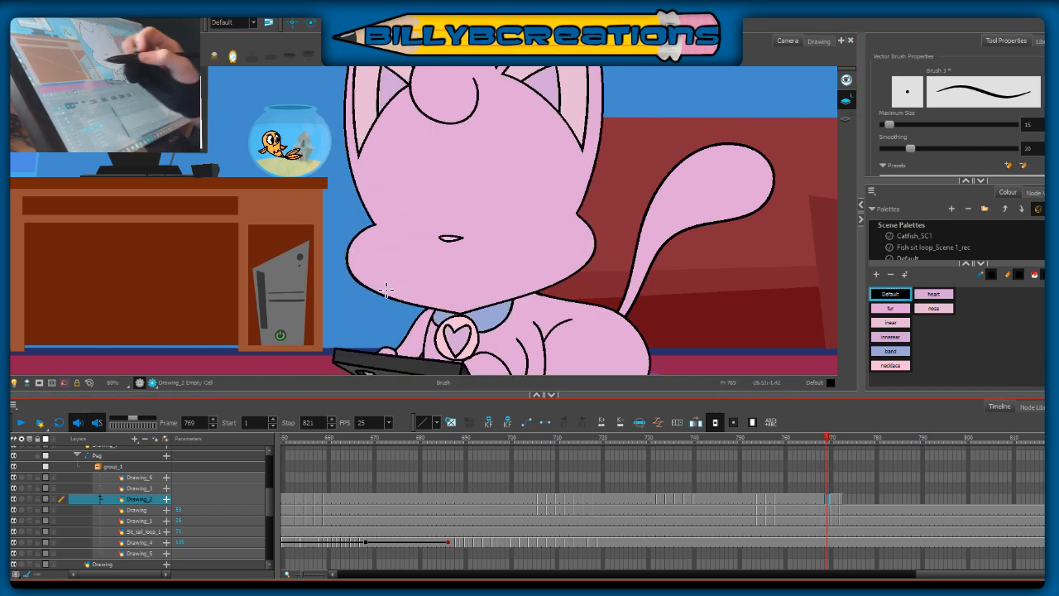
left_click(29, 499)
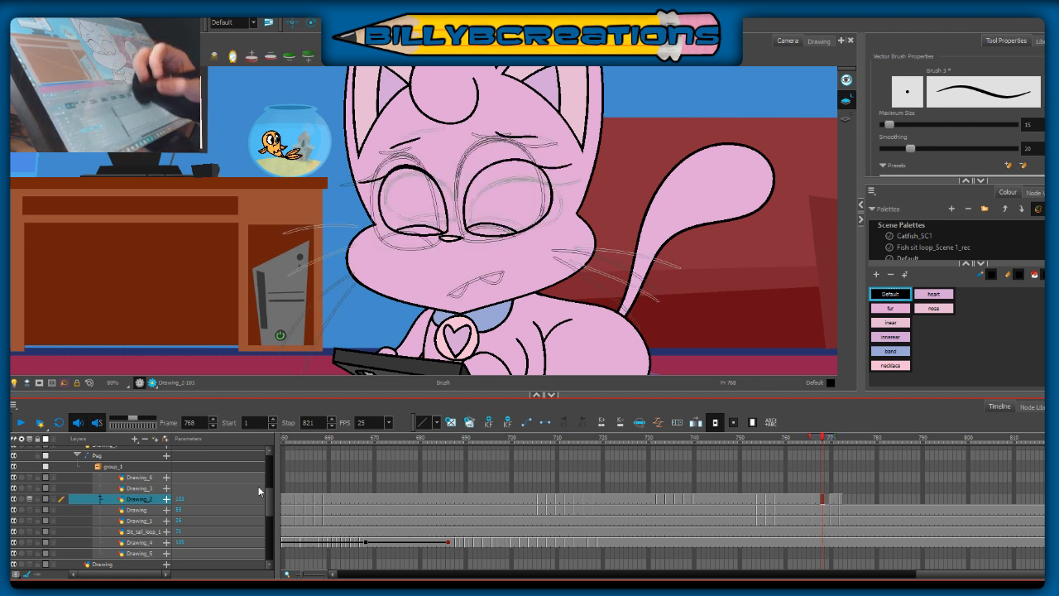
mouse_move(466, 198)
left_mouse_down()
mouse_move(516, 159)
mouse_move(551, 185)
left_mouse_up()
key("ctrl+z")
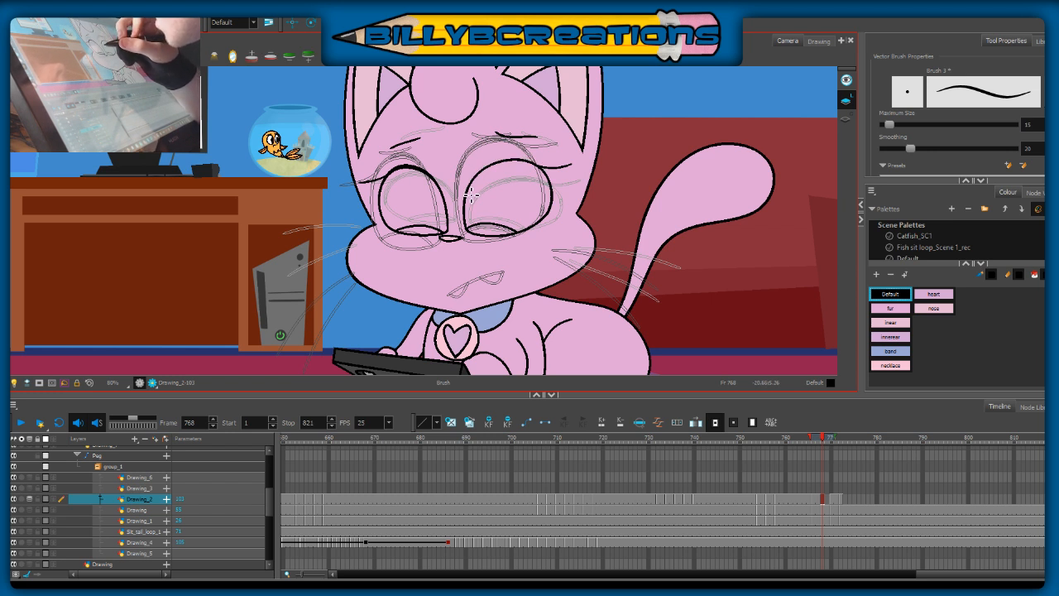
mouse_move(471, 187)
left_mouse_down()
mouse_move(501, 160)
mouse_move(539, 159)
mouse_move(553, 182)
left_mouse_up()
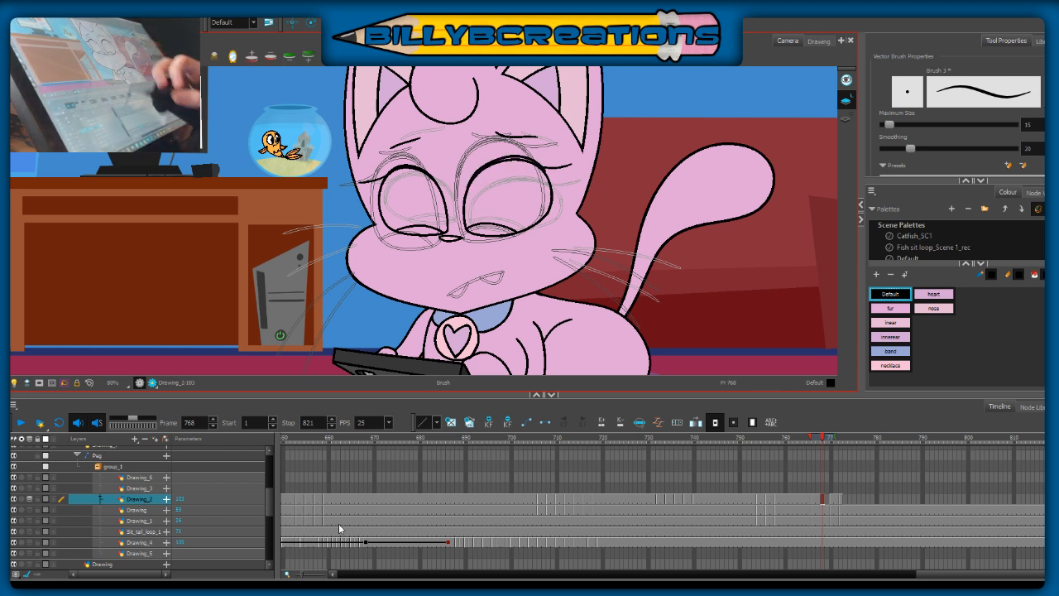
key("ctrl+z")
mouse_move(469, 204)
left_mouse_down()
mouse_move(497, 166)
mouse_move(539, 172)
left_mouse_up()
key("ctrl+z")
mouse_move(468, 201)
left_mouse_down()
mouse_move(477, 178)
mouse_move(509, 161)
mouse_move(534, 163)
mouse_move(544, 186)
left_mouse_up()
key("ctrl+z")
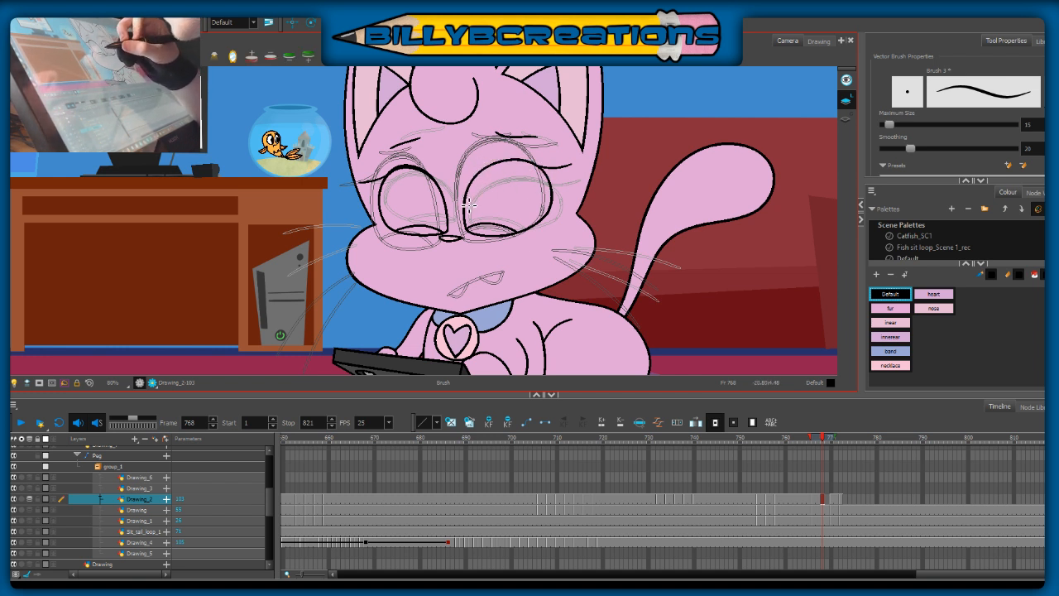
mouse_move(469, 196)
left_mouse_down()
mouse_move(481, 165)
mouse_move(471, 191)
mouse_move(482, 167)
mouse_move(536, 159)
mouse_move(548, 229)
left_mouse_up()
key("ctrl+z")
key("ctrl+z")
Step: Thicken the upper lid line of the tail-side eye at frame 768 and fill both lowered pupils with black
mouse_move(489, 170)
left_mouse_down()
mouse_move(517, 157)
mouse_move(542, 168)
left_mouse_up()
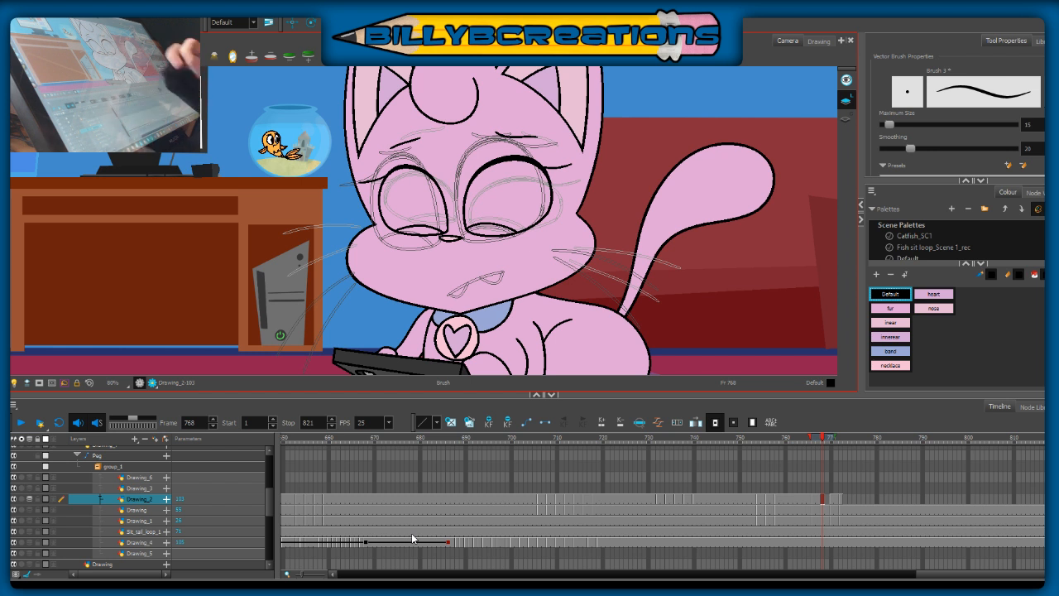
key("alt+i")
key("alt+o")
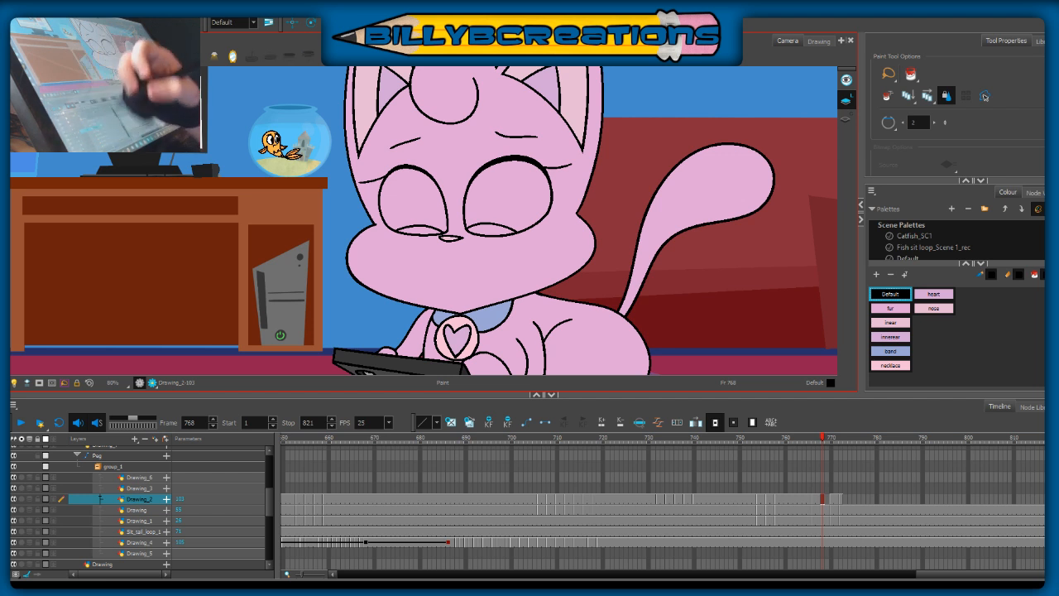
left_click(419, 231)
left_click(492, 230)
Step: Nudge the desk-side eye slightly away from the nose at frame 768, using onion skin as a guide
key("alt+s")
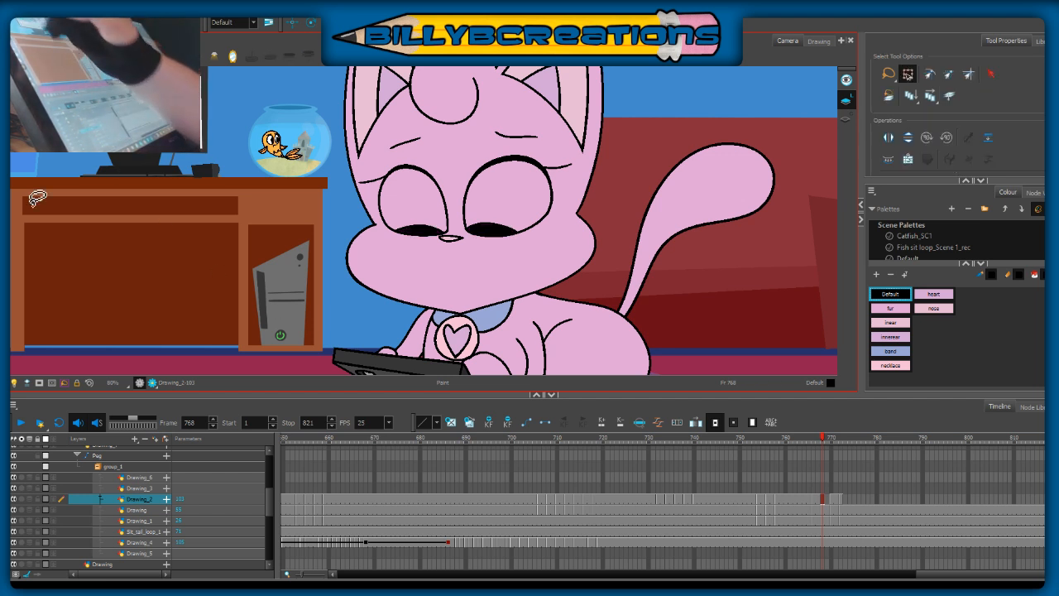
key("alt+o")
mouse_move(453, 213)
left_mouse_down()
mouse_move(368, 132)
mouse_move(443, 238)
mouse_move(435, 230)
left_mouse_up()
left_click(449, 258)
key("alt+o")
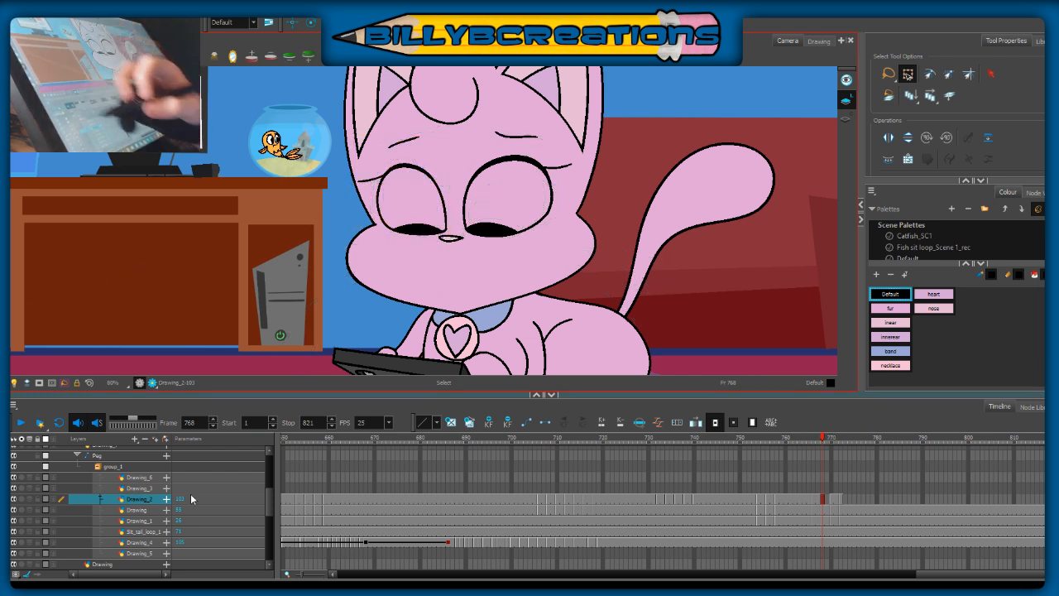
Step: Play back the face animation from frame 725 past the new drawings and review the pose at frame 766
mouse_move(824, 441)
left_mouse_down()
mouse_move(806, 449)
mouse_move(825, 452)
mouse_move(827, 490)
mouse_move(816, 483)
left_mouse_up()
mouse_move(826, 432)
left_mouse_down()
mouse_move(809, 447)
mouse_move(842, 469)
mouse_move(758, 499)
left_mouse_up()
left_click(615, 449)
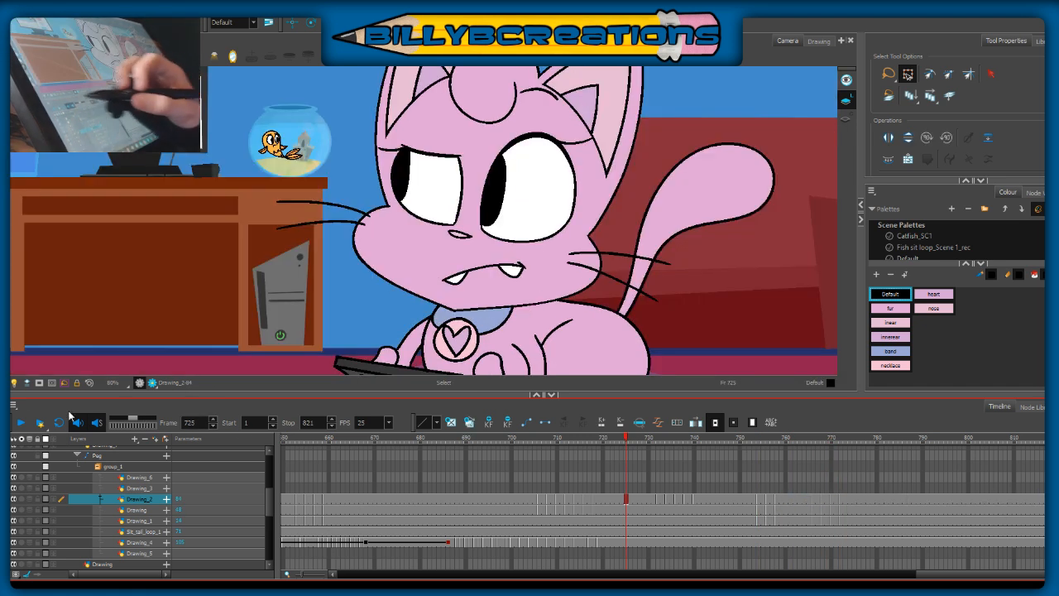
left_click(20, 422)
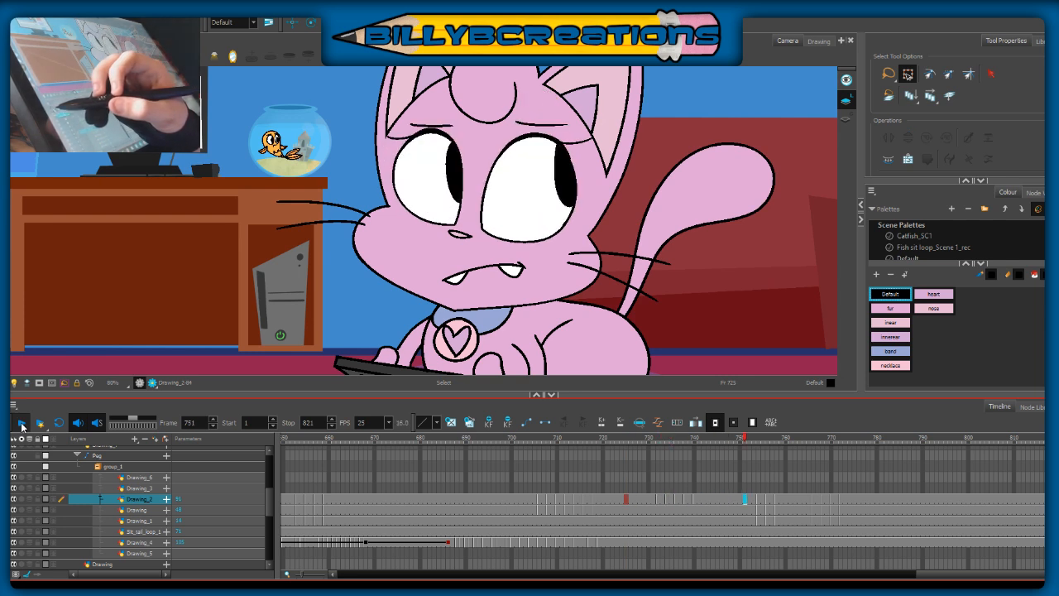
left_click(20, 422)
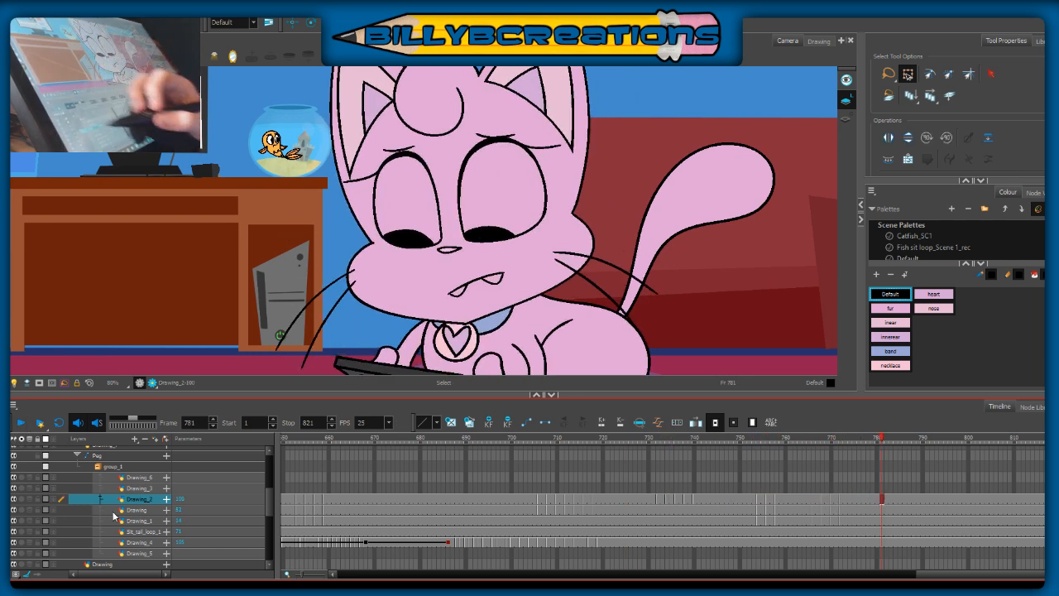
left_click_drag(834, 442, 813, 454)
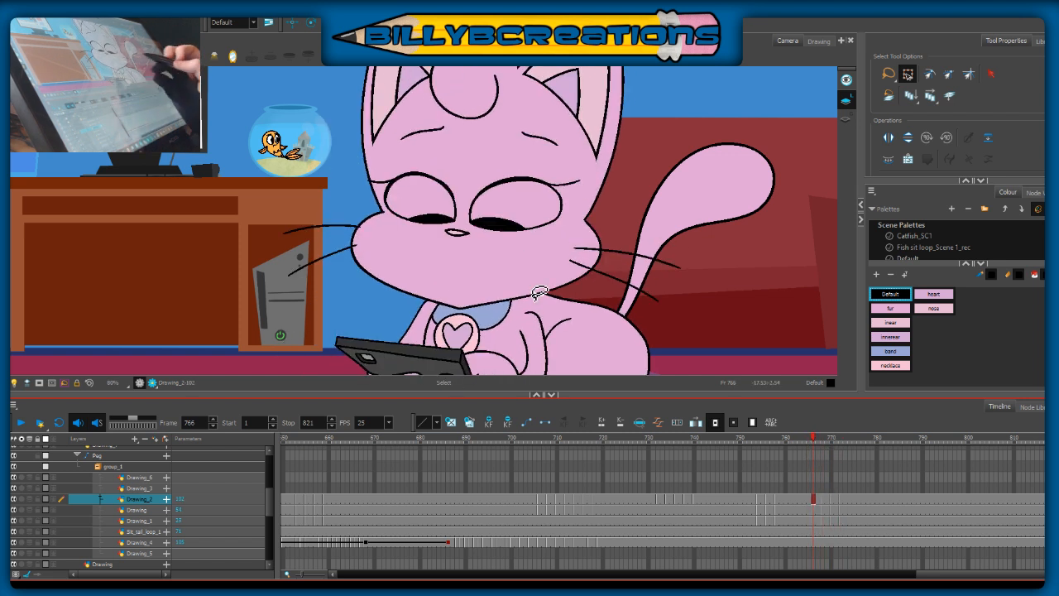